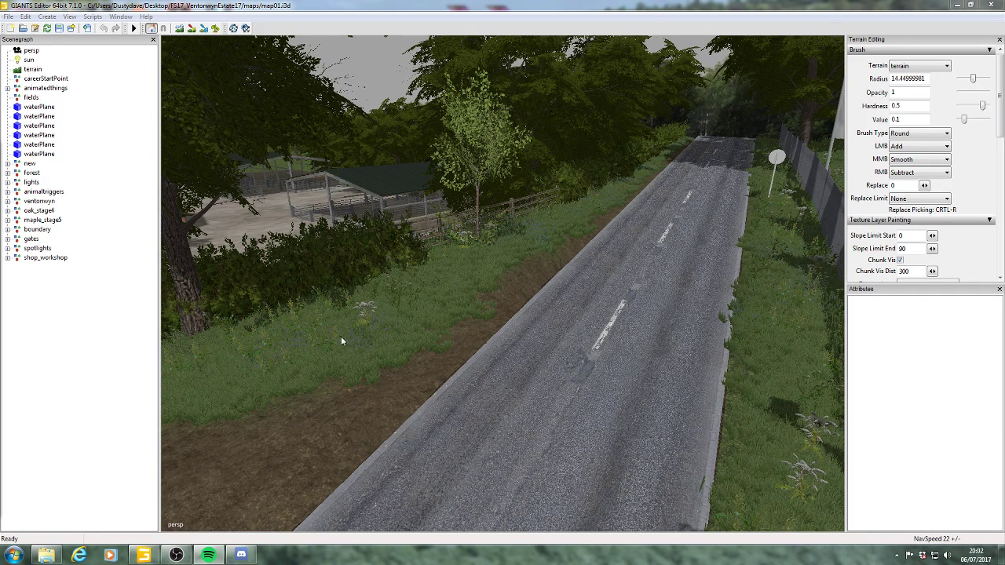
- Survey the main road and the ploughed fields on the way to the biogas plant
middle_click_drag(340, 336, 693, 295)
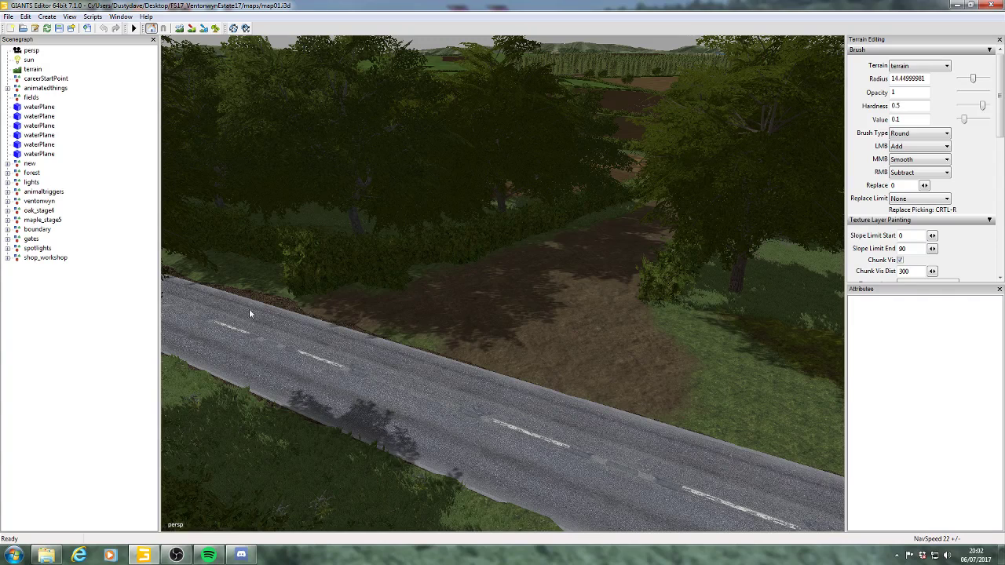
key("alt+Tab")
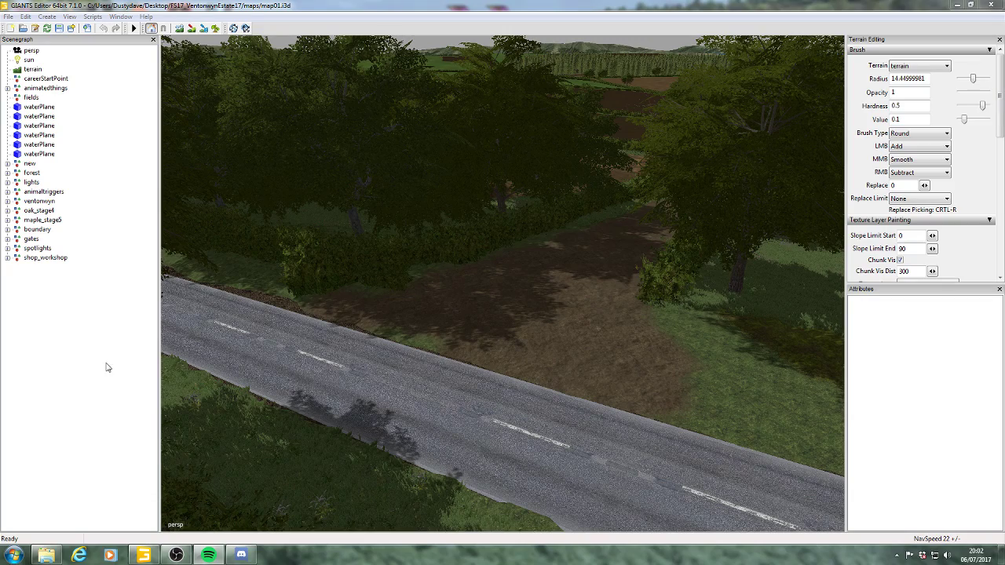
left_click_drag(685, 302, 529, 380, "alt")
scroll(631, 315, "up", 3)
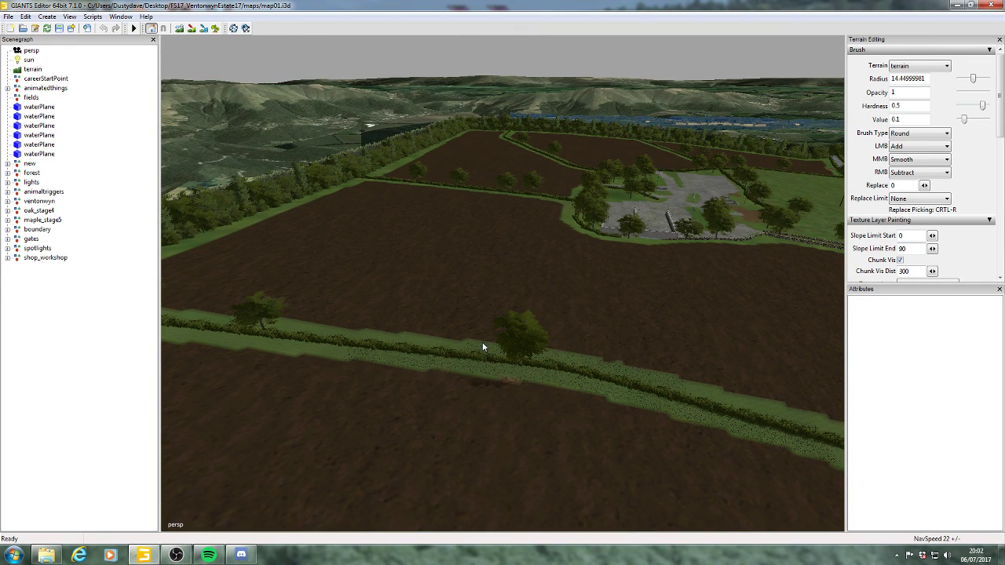
left_click_drag(474, 336, 517, 332, "alt")
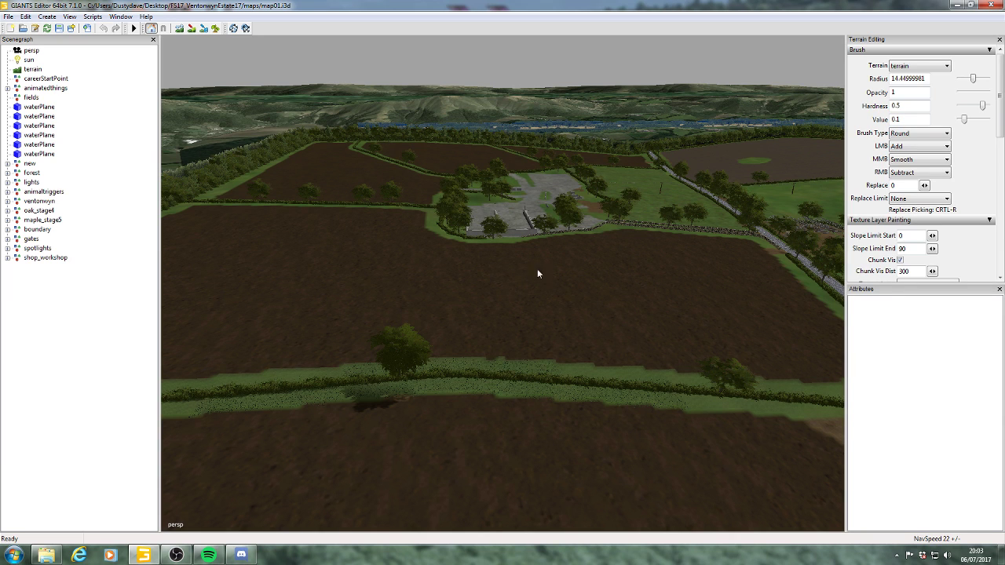
middle_click_drag(501, 277, 520, 362, "alt")
middle_click_drag(617, 261, 527, 301, "alt")
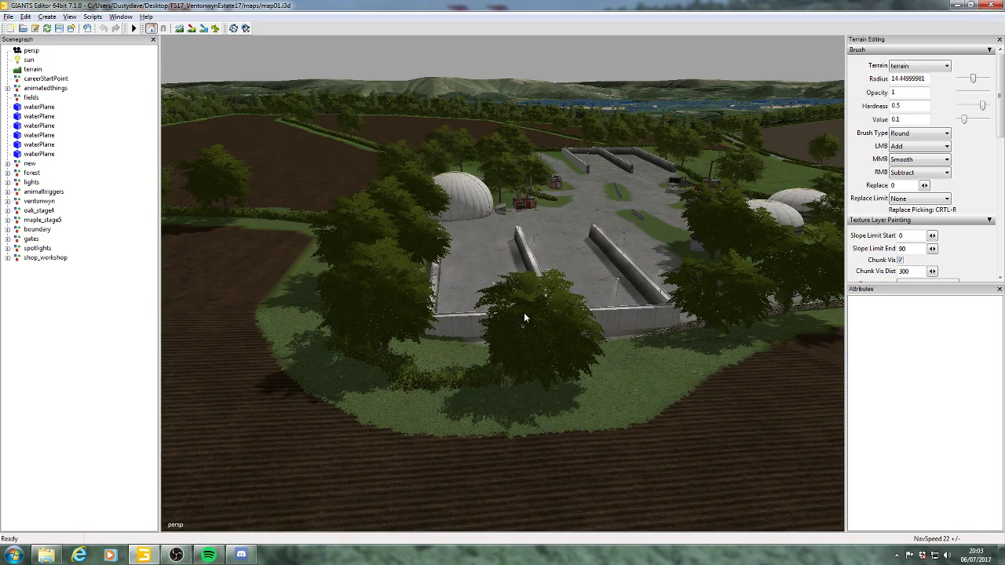
middle_click_drag(525, 297, 465, 369, "alt")
middle_click_drag(632, 250, 459, 352, "alt")
- Examine the biogas plant's yard and silage clamps, plus the grass and ploughed fields around it
left_click_drag(458, 347, 706, 267, "alt")
scroll(566, 253, "up", 5)
scroll(707, 267, "up", 3)
scroll(707, 268, "up", 5)
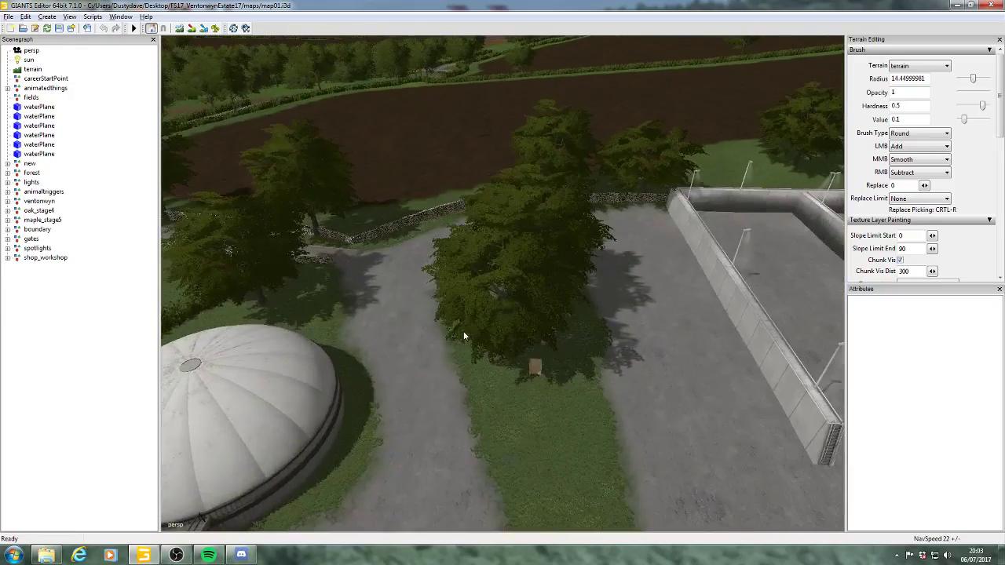
left_click_drag(536, 320, 615, 404, "alt")
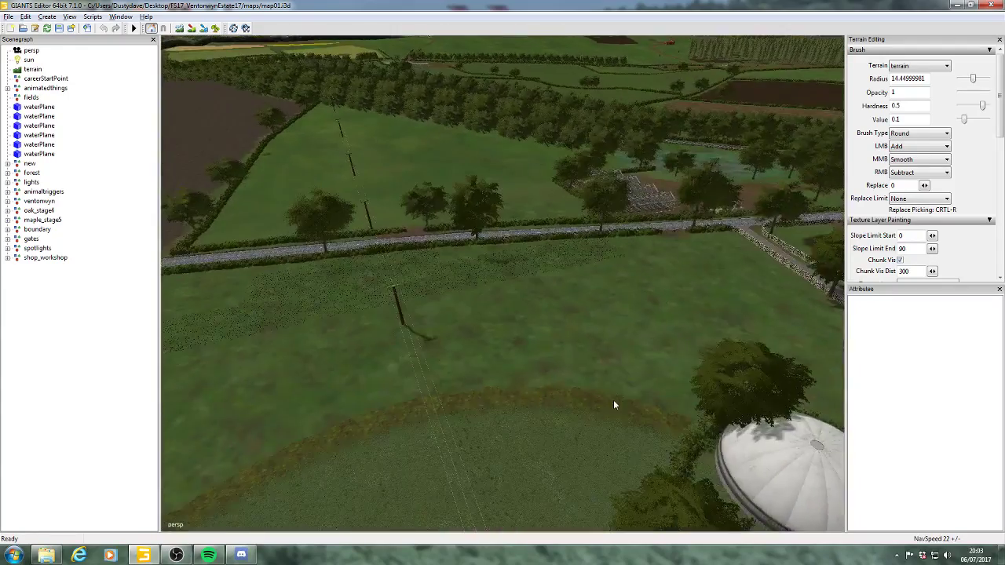
scroll(633, 310, "up", 3)
left_click_drag(633, 310, 516, 412, "alt")
scroll(675, 271, "up", 3)
scroll(799, 360, "down", 3)
scroll(516, 412, "up", 6)
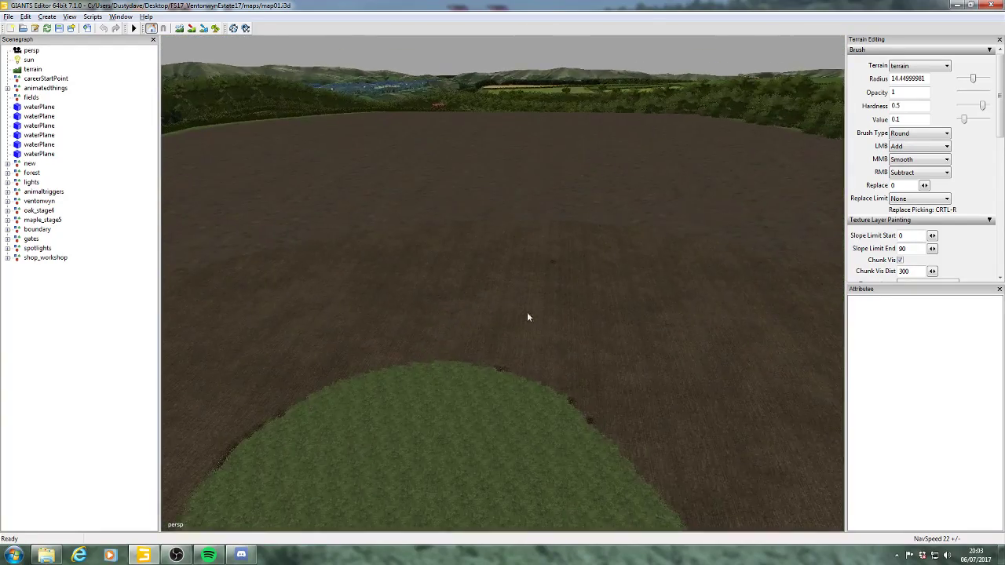
left_click_drag(620, 301, 679, 269, "alt")
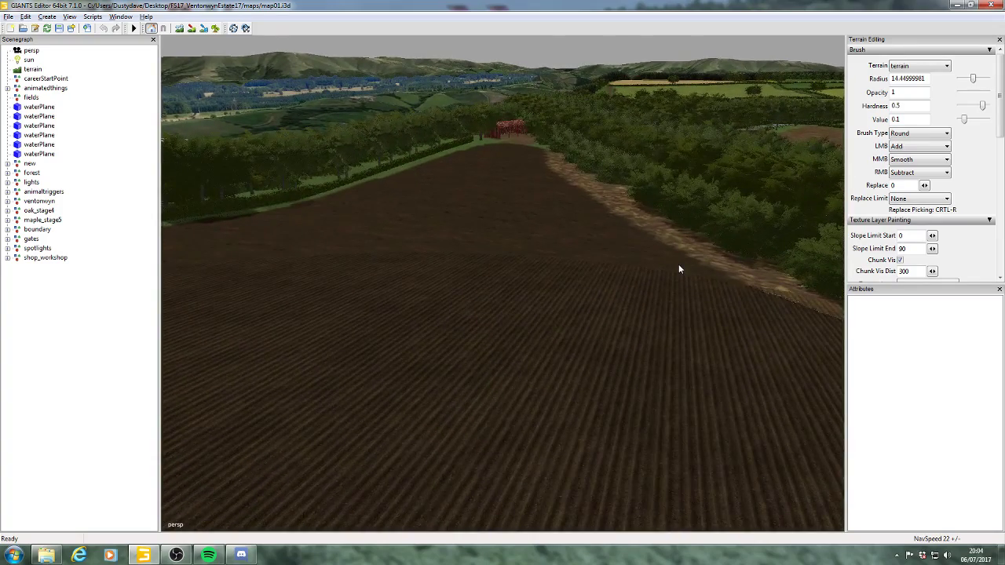
- Inspect the farmyard's concrete pad, the open-fronted shed and the twin-bay barns with red frames
left_click_drag(540, 328, 457, 489, "alt")
mouse_move(457, 487)
right_mouse_down("alt")
mouse_move(608, 351)
mouse_move(773, 271)
right_mouse_up("alt")
mouse_move(450, 377)
right_mouse_down("alt")
mouse_move(777, 250)
mouse_move(556, 340)
right_mouse_up("alt")
left_click_drag(556, 340, 680, 385, "alt")
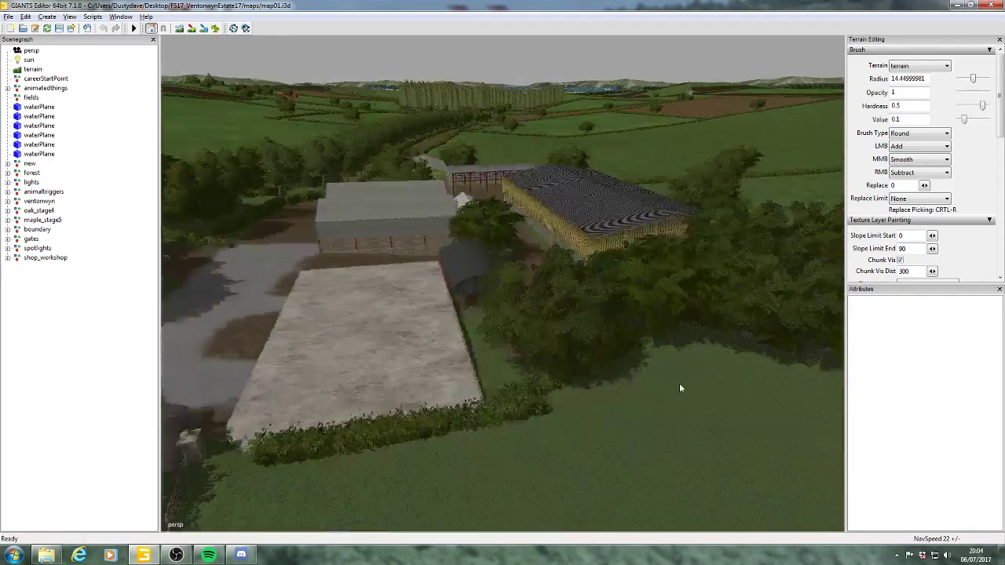
right_click_drag(680, 384, 549, 347, "alt")
mouse_move(550, 348)
left_mouse_down("alt")
mouse_move(506, 365)
mouse_move(556, 360)
mouse_move(564, 373)
mouse_move(469, 376)
mouse_move(505, 354)
mouse_move(547, 352)
left_mouse_up("alt")
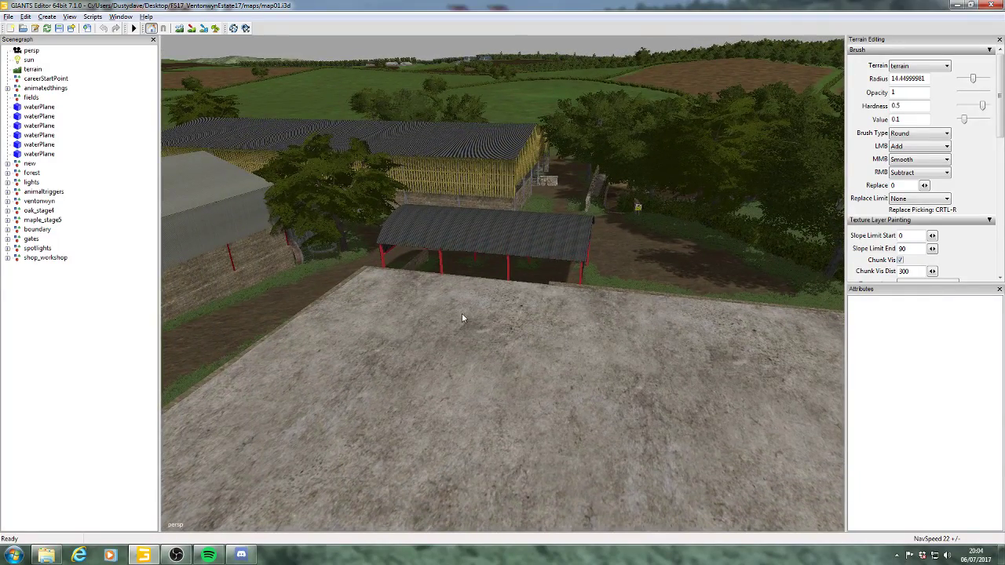
middle_click_drag(444, 303, 670, 267, "alt")
scroll(635, 288, "up", 2)
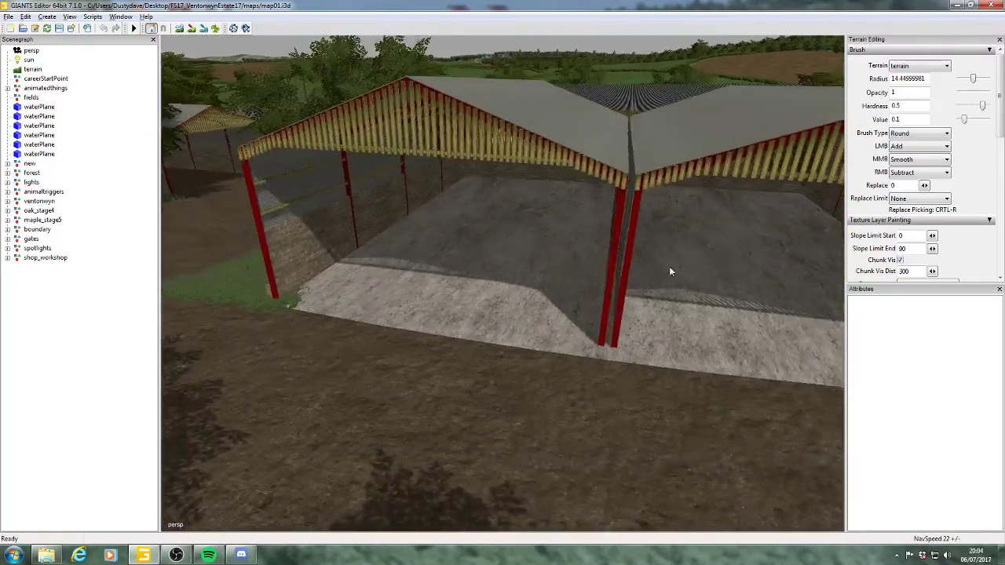
left_click_drag(670, 271, 513, 301, "alt")
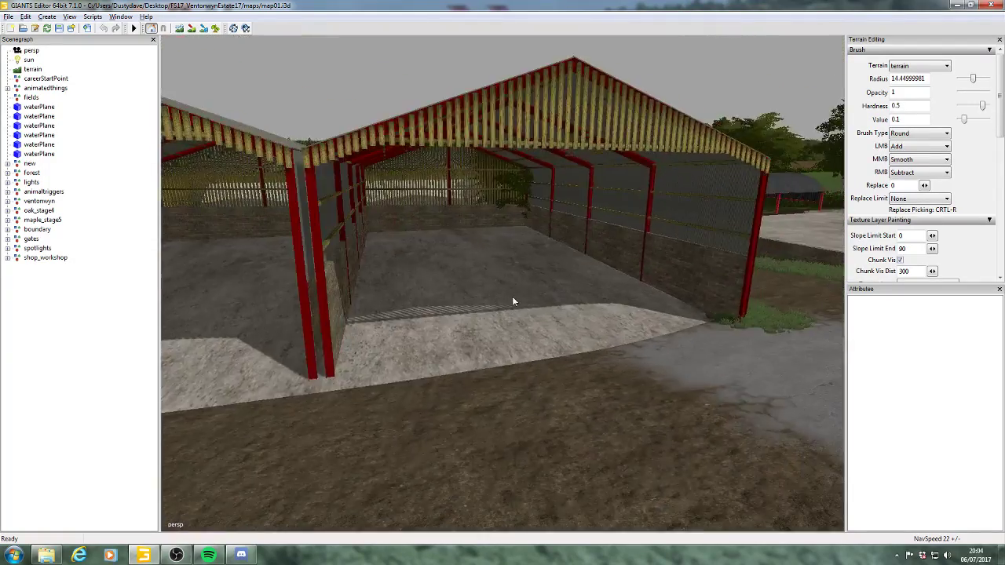
right_click_drag(512, 302, 677, 308, "alt")
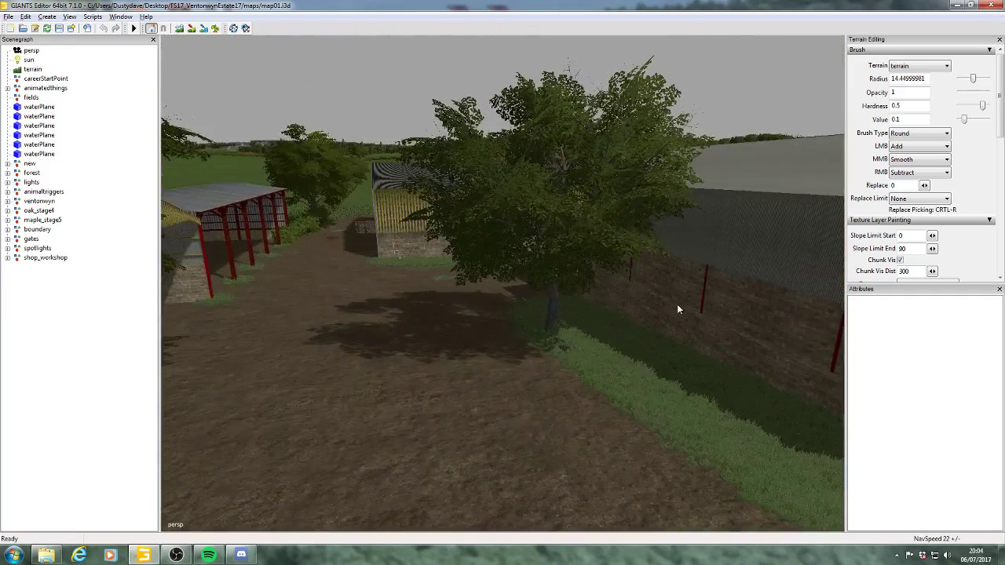
- Look around the farm track, the block-walled shed interior and the timber-clad cattle shed with its pens
middle_click_drag(678, 309, 659, 309, "alt")
left_click_drag(421, 299, 558, 317, "alt")
right_click_drag(558, 317, 571, 301, "alt")
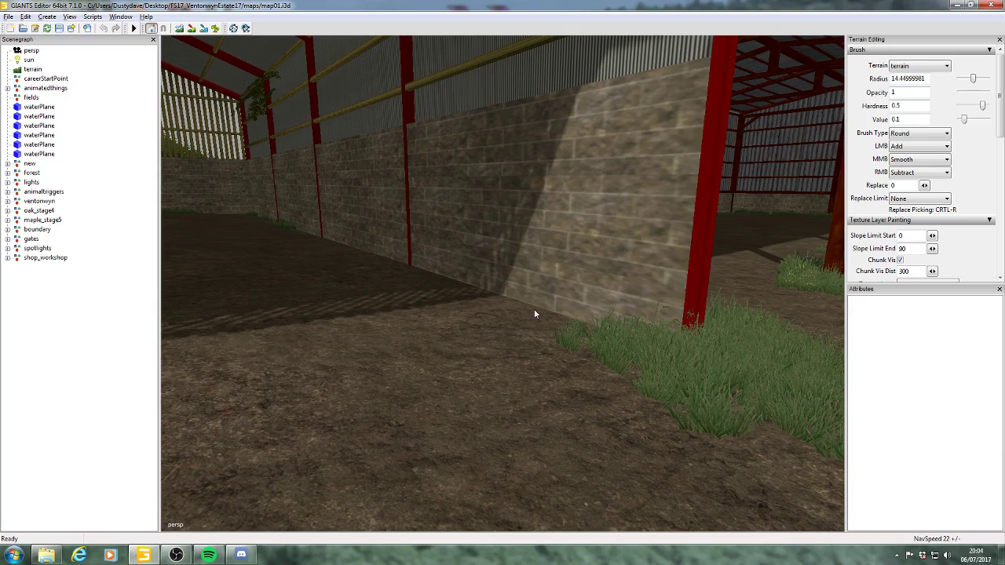
left_click_drag(535, 313, 623, 312, "alt")
right_click_drag(623, 313, 656, 290, "alt")
left_click_drag(655, 291, 565, 330, "alt")
right_click_drag(564, 330, 584, 315, "alt")
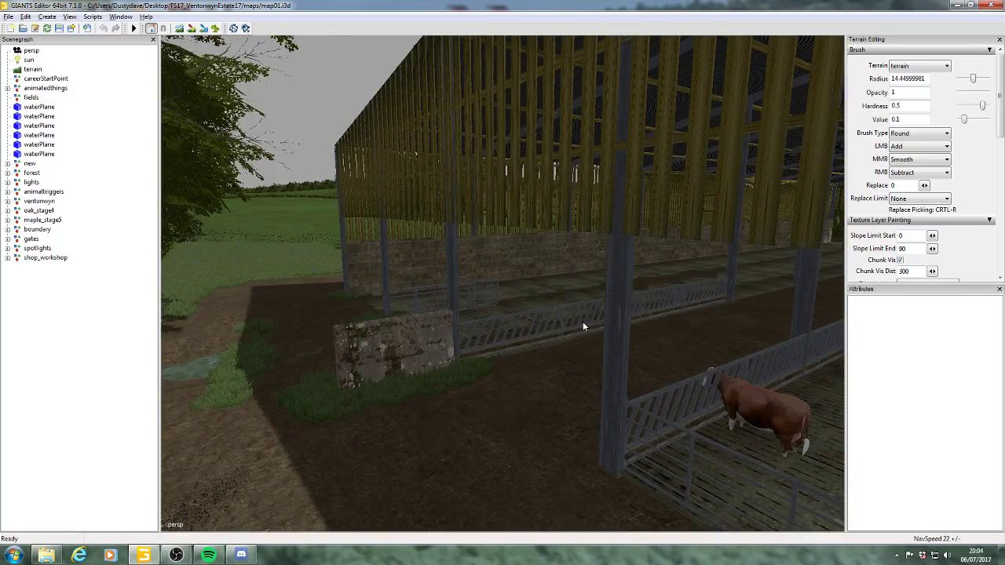
left_click_drag(582, 323, 593, 344, "alt")
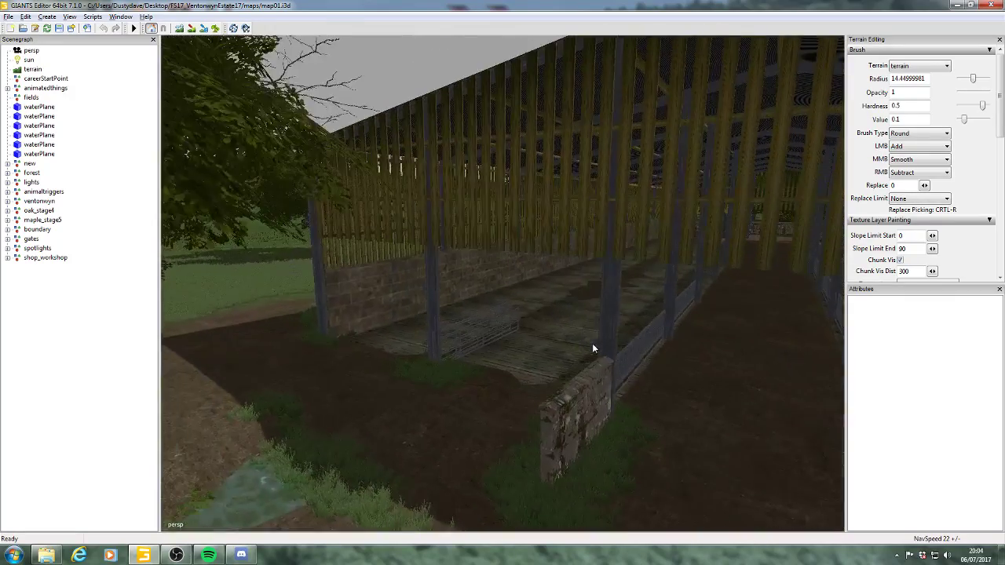
- Survey the hedged grass fields and the tree-lined dirt track surrounding the farm buildings
middle_click_drag(593, 344, 680, 426, "alt")
right_click_drag(680, 426, 493, 327, "alt")
middle_click_drag(493, 327, 534, 369, "alt")
right_click_drag(534, 369, 605, 320, "alt")
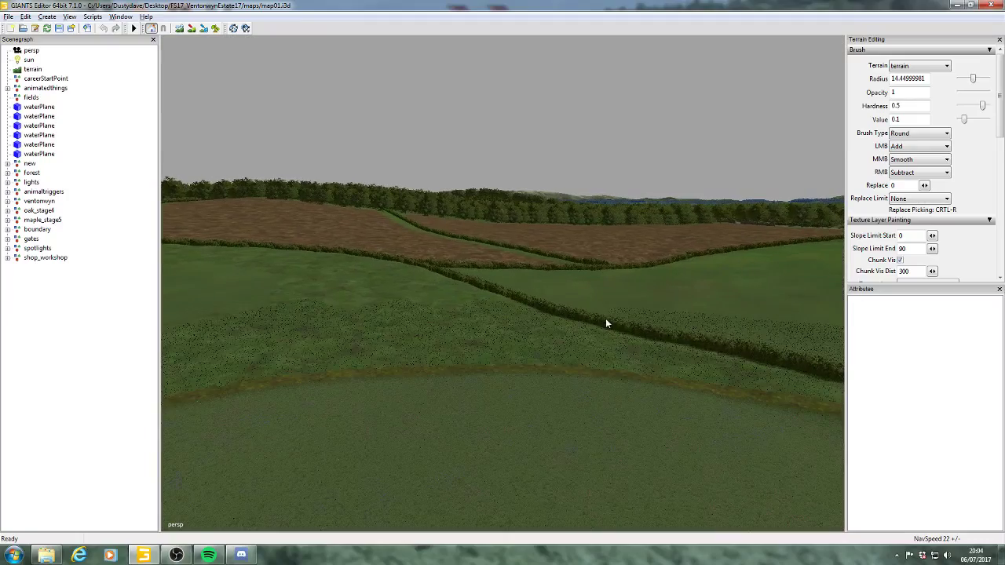
left_click_drag(606, 319, 600, 326, "alt")
middle_click_drag(523, 318, 577, 388, "alt")
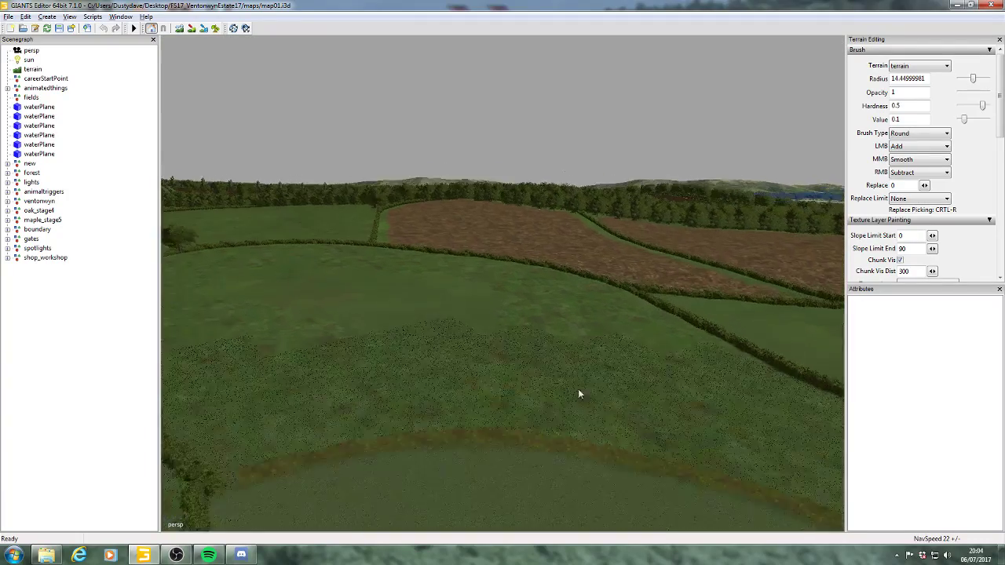
left_click_drag(578, 390, 445, 370, "alt")
left_click_drag(534, 354, 363, 354, "alt")
right_click_drag(363, 354, 512, 259, "alt")
middle_click_drag(512, 259, 665, 367, "alt")
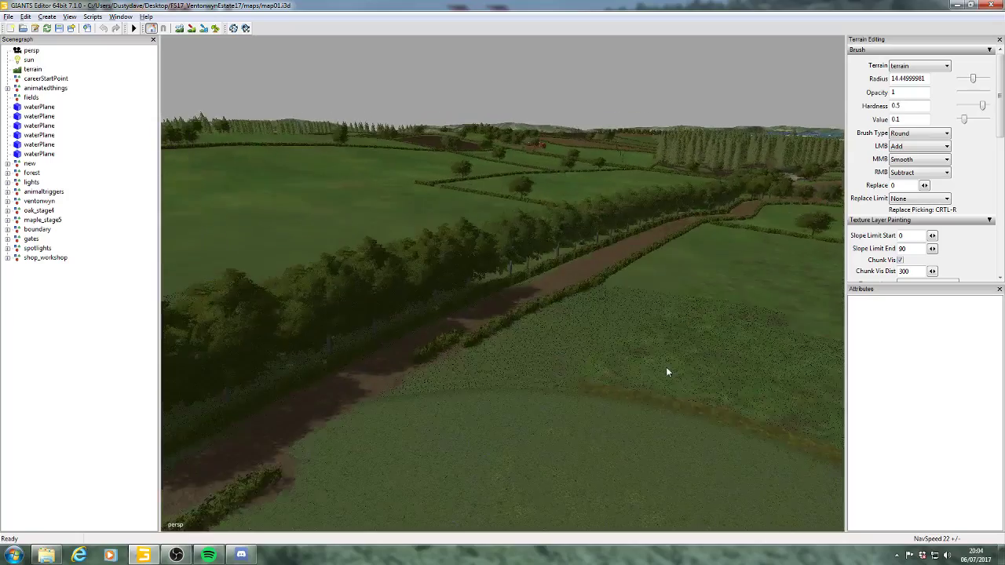
right_click_drag(665, 366, 625, 311, "alt")
left_click_drag(625, 311, 424, 381, "alt")
right_click_drag(424, 381, 569, 347, "alt")
left_click_drag(569, 346, 419, 313, "alt")
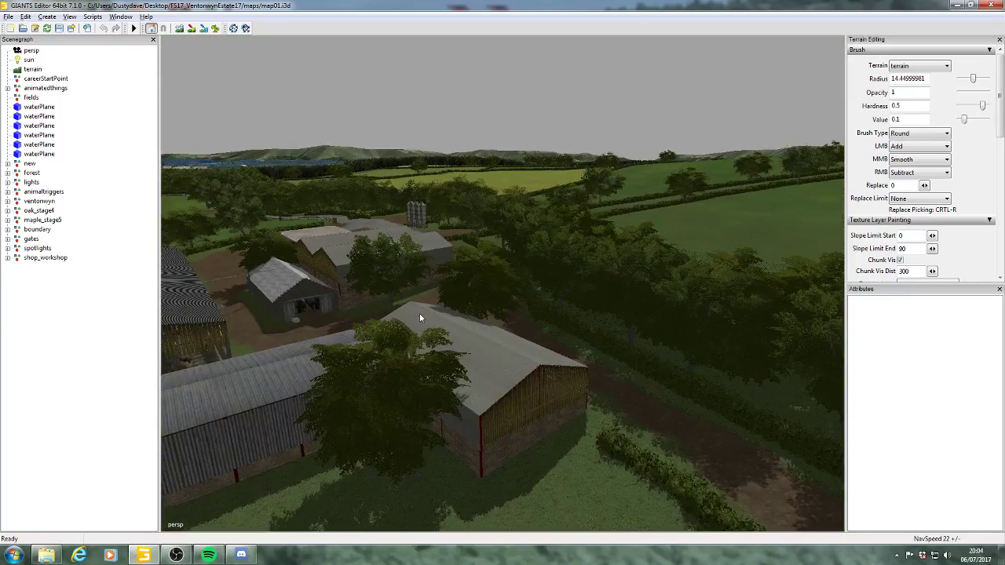
- View the estate from high above, covering the farm buildings, pond, roads and biogas plant
middle_click_drag(419, 313, 602, 414, "alt")
left_click_drag(586, 360, 450, 310, "alt")
middle_click_drag(450, 310, 766, 459, "alt")
right_click_drag(275, 404, 547, 278, "alt")
middle_click_drag(271, 302, 360, 343, "alt")
right_click_drag(360, 343, 597, 256, "alt")
middle_click_drag(271, 308, 364, 348, "alt")
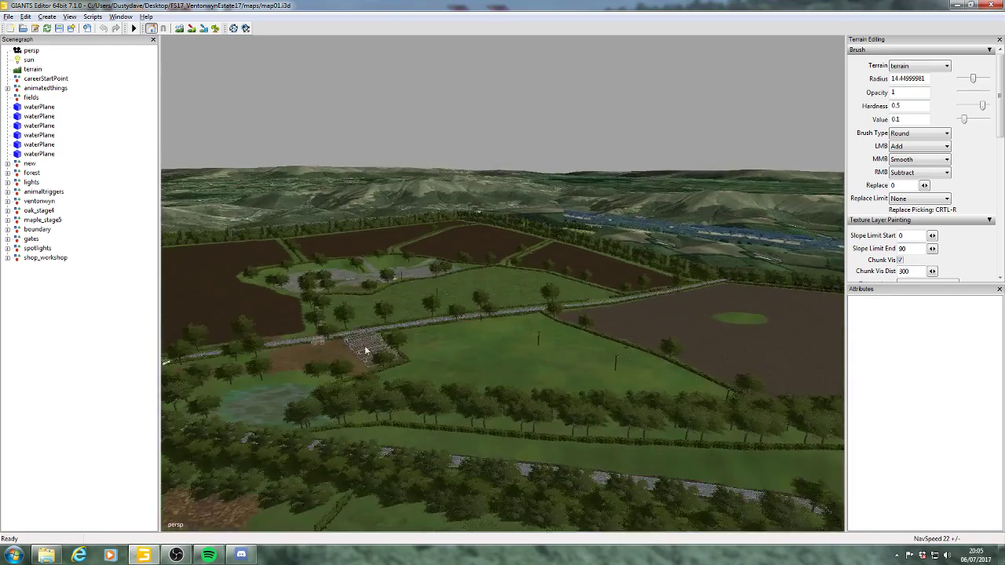
right_click_drag(364, 347, 774, 284, "alt")
left_click_drag(630, 336, 624, 313, "alt")
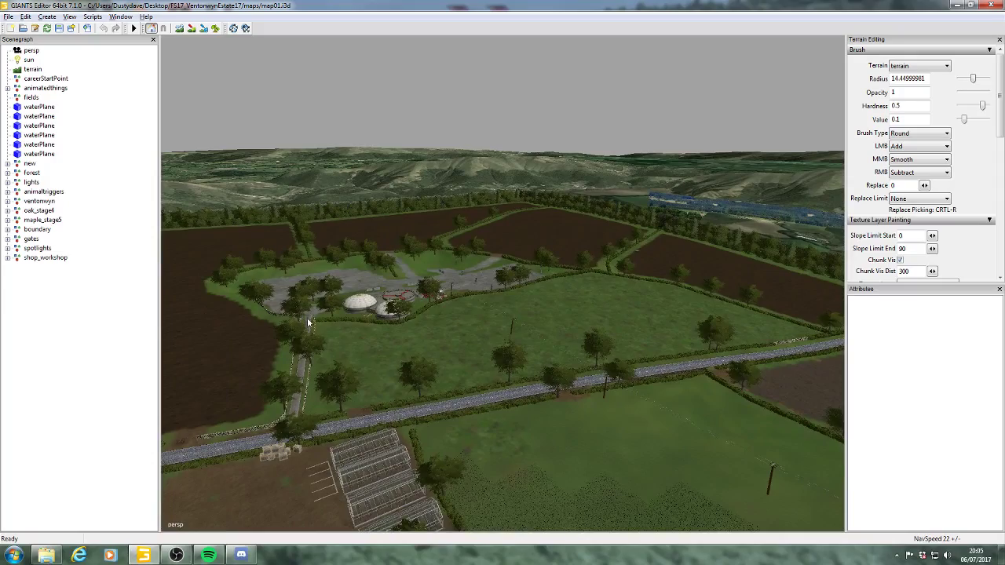
middle_click_drag(306, 317, 461, 324, "alt")
- Examine the machinery dealership's roadside frontage with its brand flags, fence and sales sign
left_click_drag(485, 314, 529, 330, "alt")
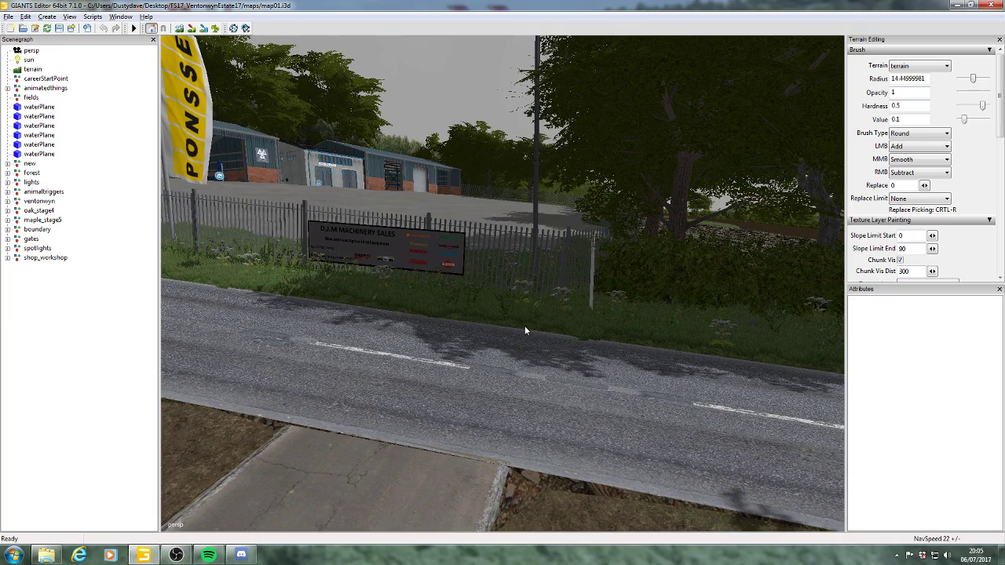
left_click_drag(526, 330, 446, 298, "alt")
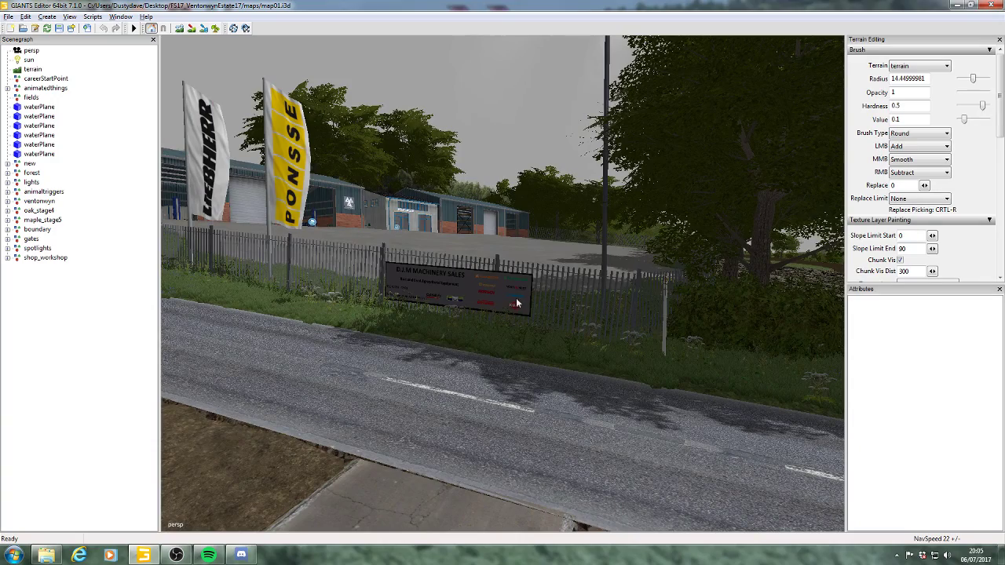
middle_click_drag(570, 300, 561, 300, "alt")
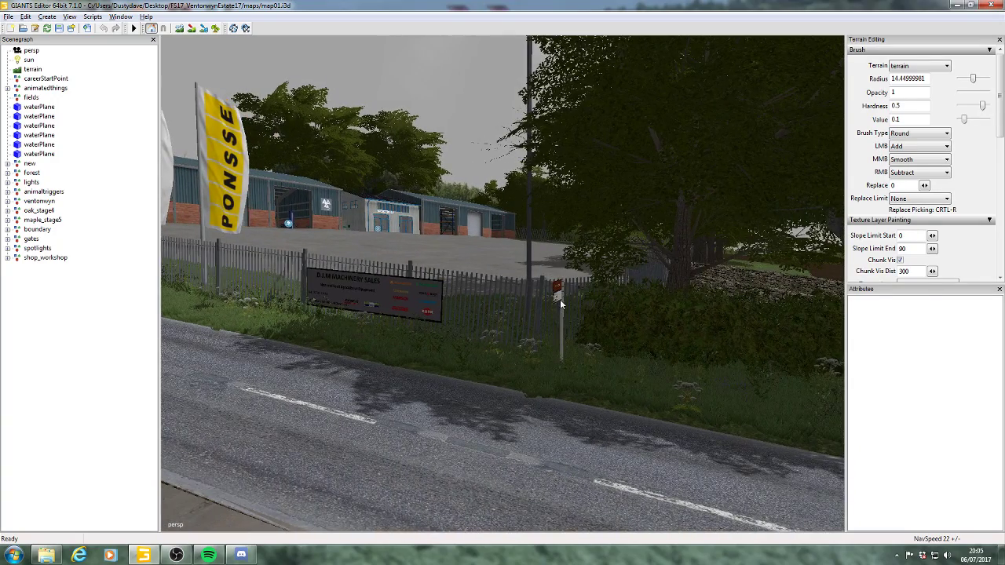
left_click_drag(560, 301, 506, 302, "alt")
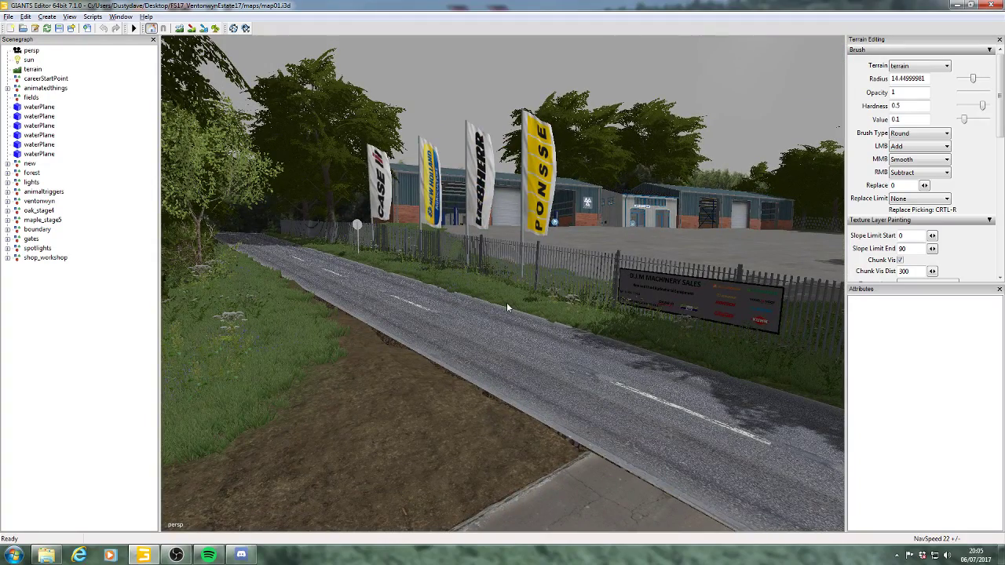
left_click_drag(507, 302, 565, 307, "alt")
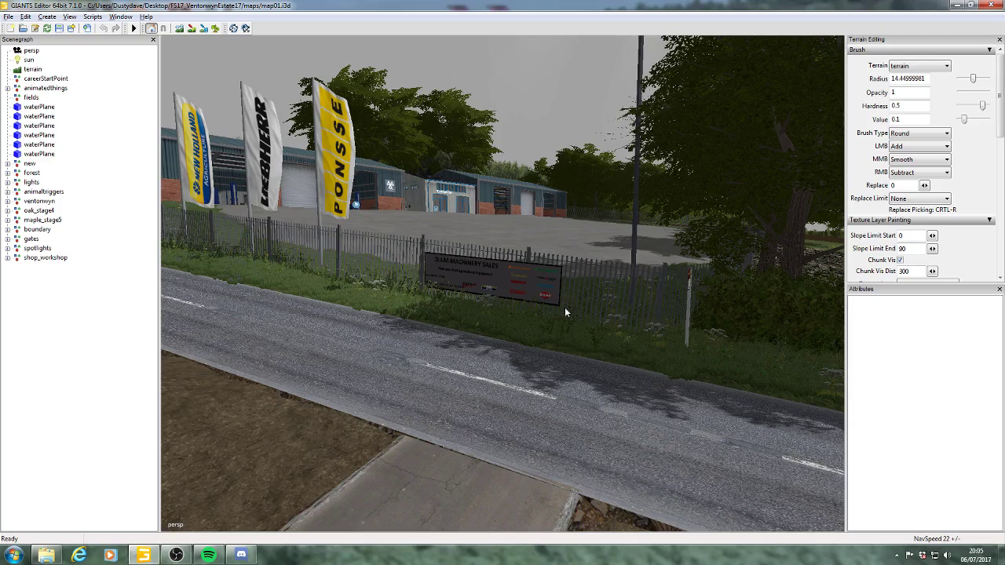
left_click_drag(533, 319, 625, 342, "alt")
- Check the sellAreaTrigger in the dealership yard, clear the selection, and view the gap between the buildings
left_click(622, 311)
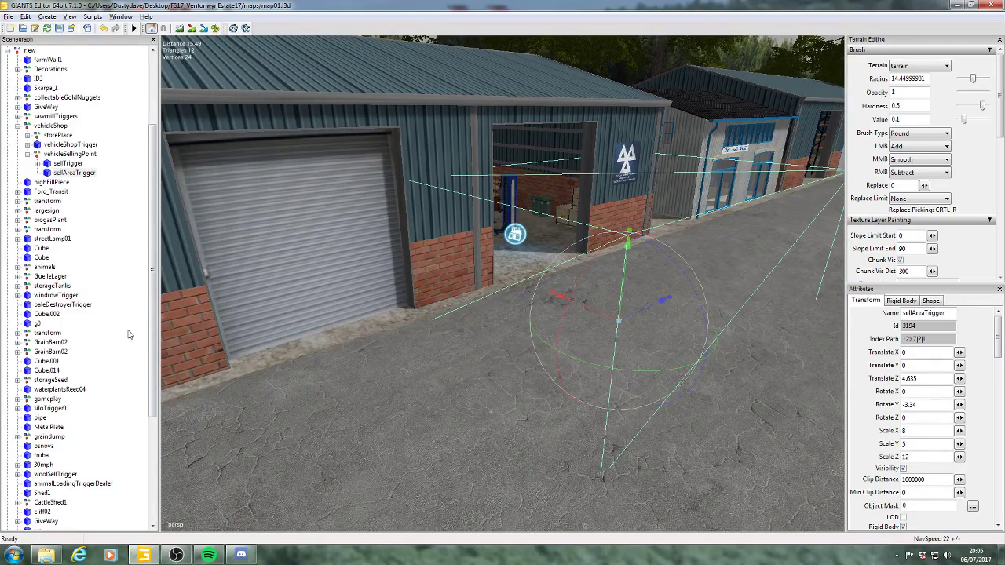
left_click(518, 345)
left_click_drag(513, 343, 398, 367, "alt")
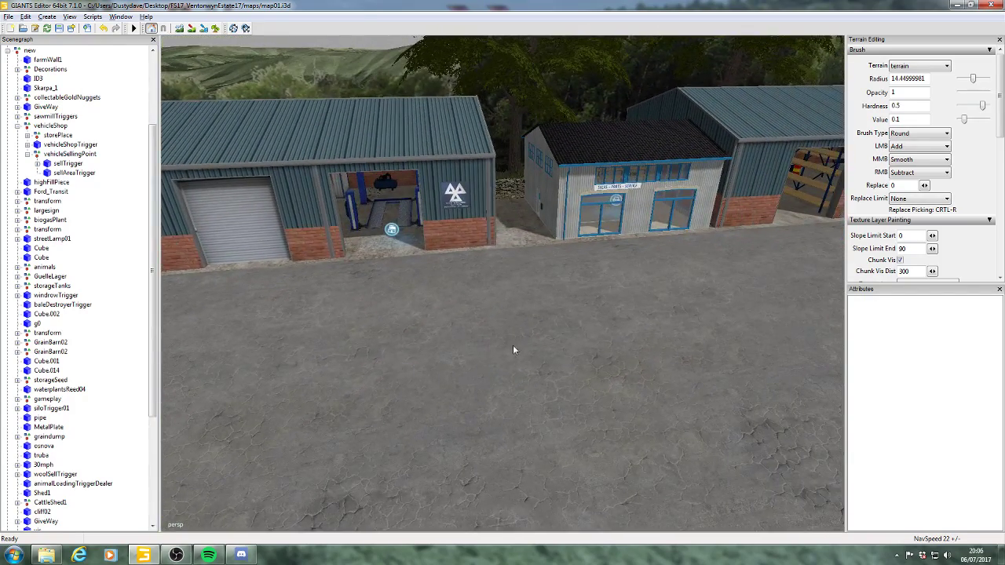
left_click_drag(513, 345, 466, 332, "alt")
middle_click_drag(465, 332, 418, 334, "alt")
right_click_drag(418, 333, 524, 323, "alt")
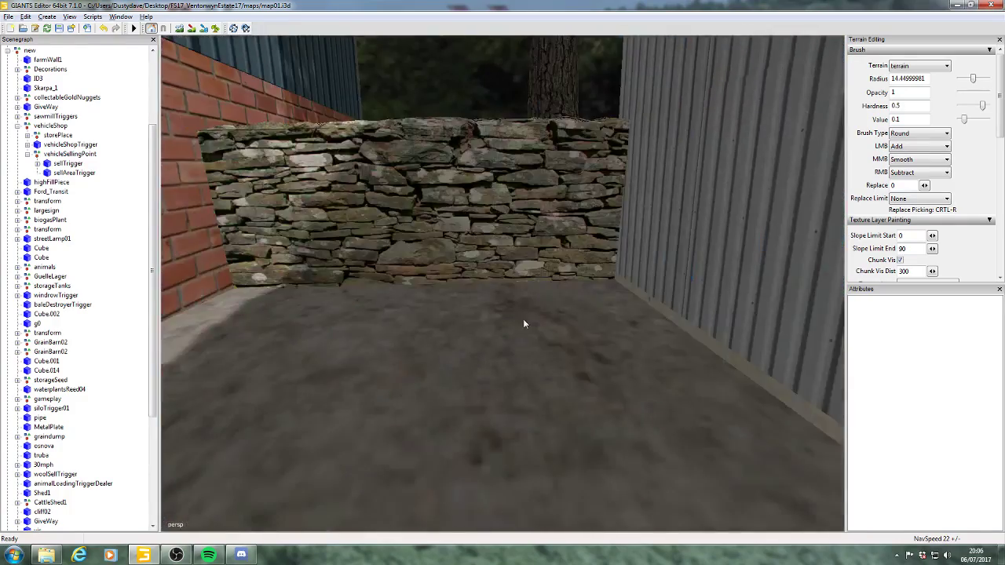
- Inspect the dealership's shop counter and parts shelves, plus the workshop interior with its forklift and storage racks
left_click_drag(524, 323, 675, 325, "alt")
mouse_move(675, 325)
right_mouse_down("alt")
mouse_move(668, 330)
mouse_move(681, 327)
right_mouse_up("alt")
left_click_drag(682, 327, 595, 280, "alt")
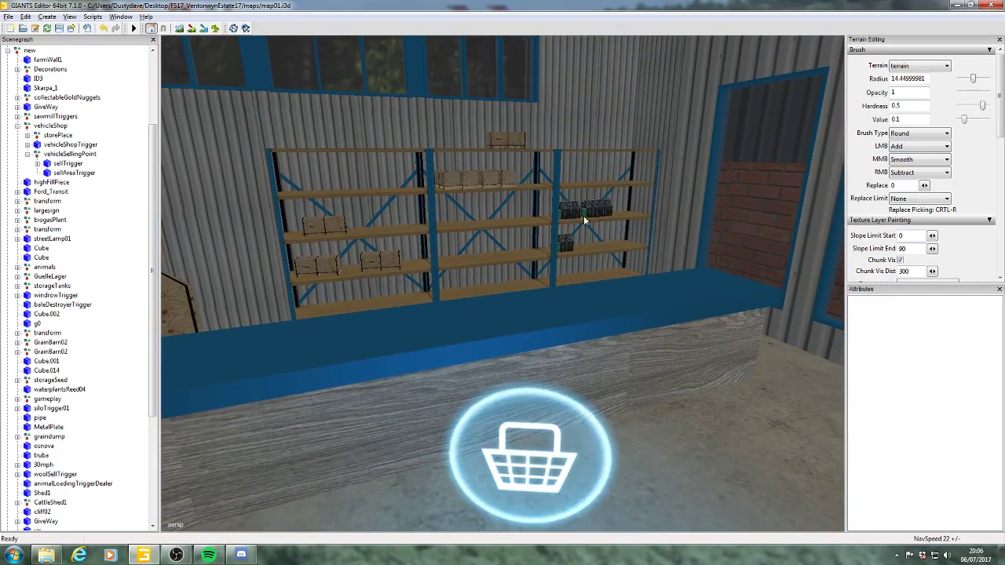
left_click_drag(584, 215, 520, 254, "alt")
scroll(623, 332, "up", 4)
scroll(558, 321, "up", 4)
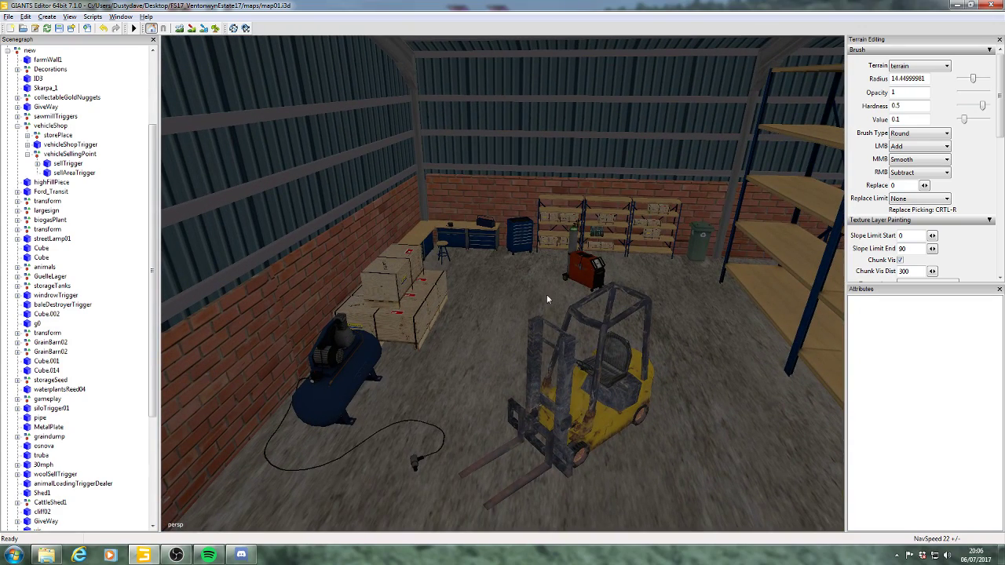
left_click_drag(548, 299, 670, 269, "alt")
scroll(668, 272, "down", 3)
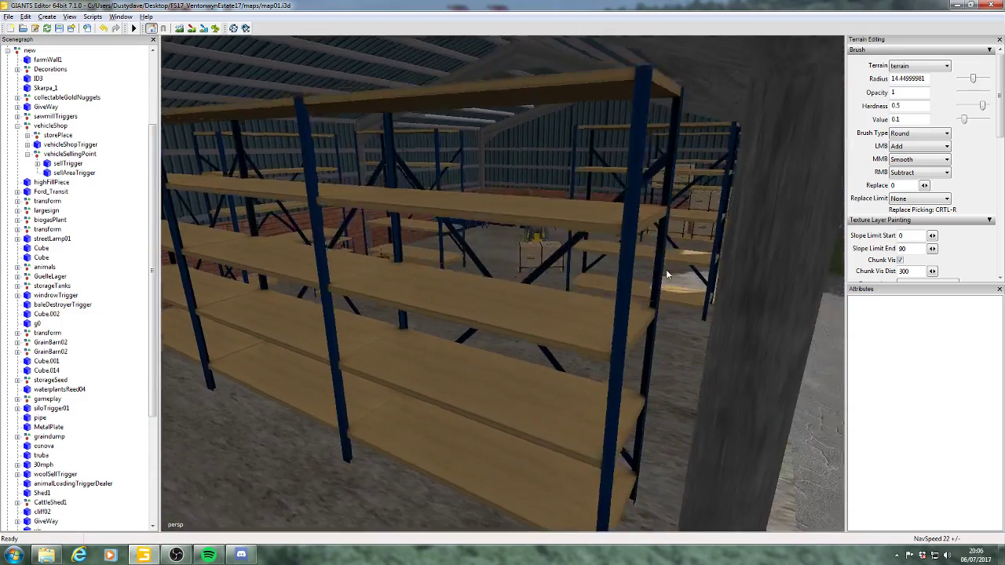
scroll(666, 269, "up", 6)
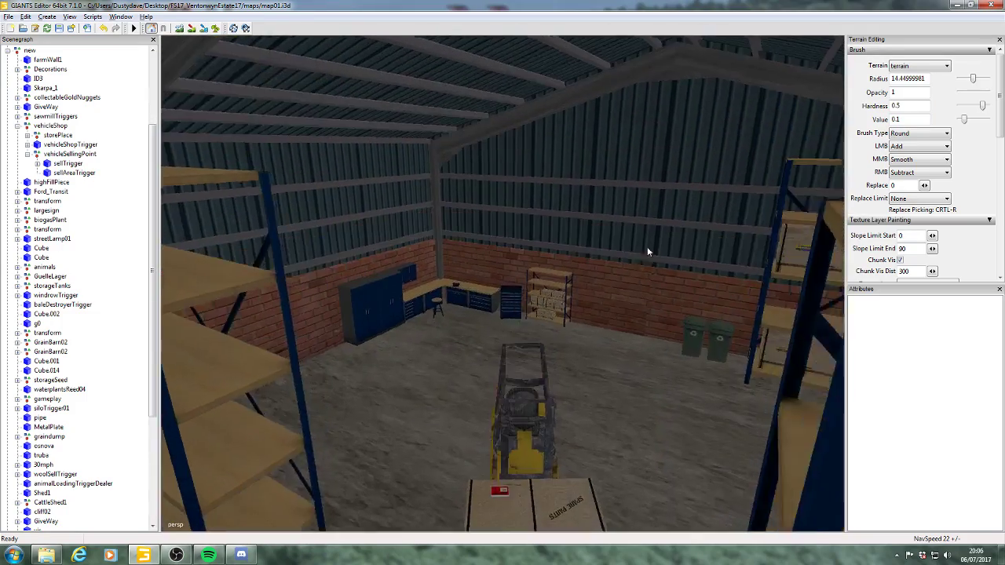
- Inspect the workshop's racks of wooden crates and wheelie bins, and view the whole dealership from above
left_click_drag(646, 252, 469, 289, "alt")
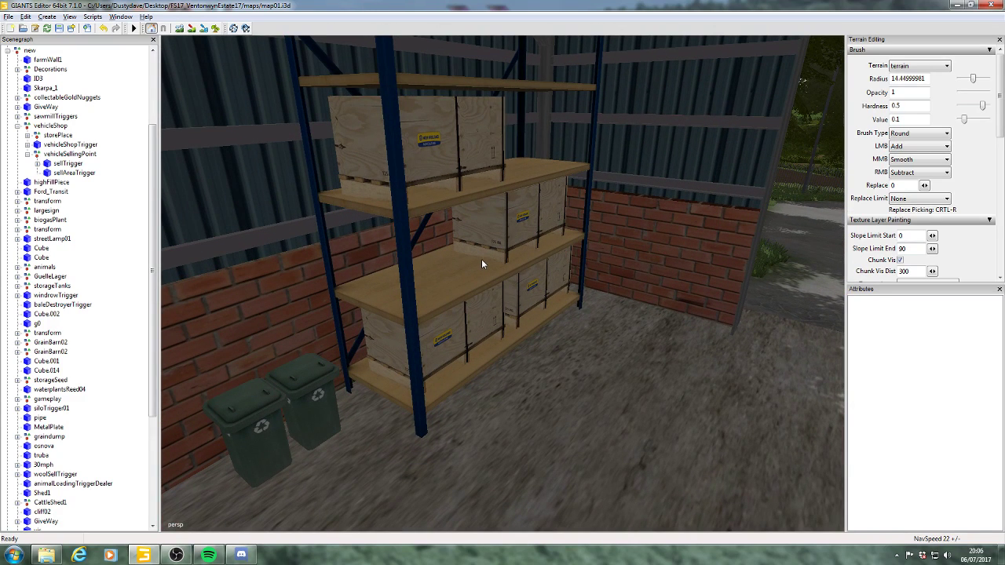
left_click_drag(473, 280, 597, 332, "alt")
left_click_drag(504, 311, 384, 221, "alt")
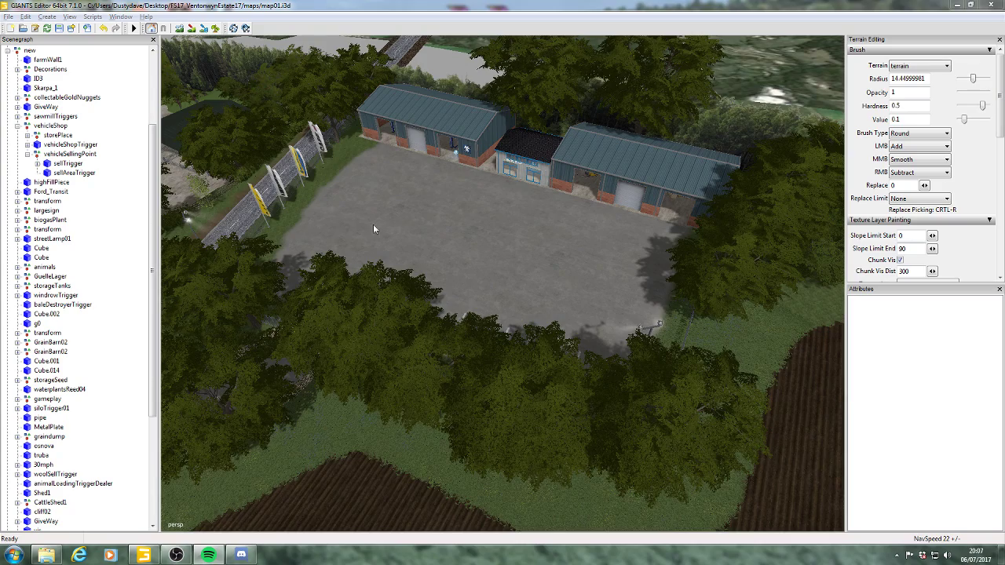
- Examine the dealership yard's tree border, brand flags and entrance lane with its striped speed bump
middle_click_drag(373, 224, 518, 207, "alt")
scroll(524, 190, "up", 5)
left_click_drag(537, 292, 418, 257, "alt")
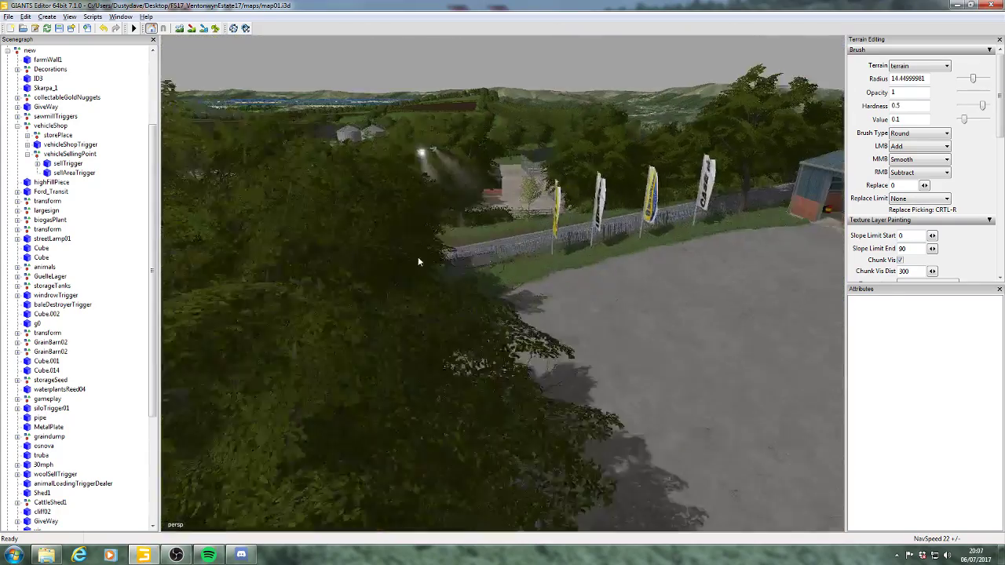
scroll(503, 250, "up", 4)
left_click_drag(581, 229, 466, 258, "alt")
scroll(500, 234, "up", 4)
middle_click_drag(466, 259, 440, 243, "alt")
scroll(439, 242, "up", 4)
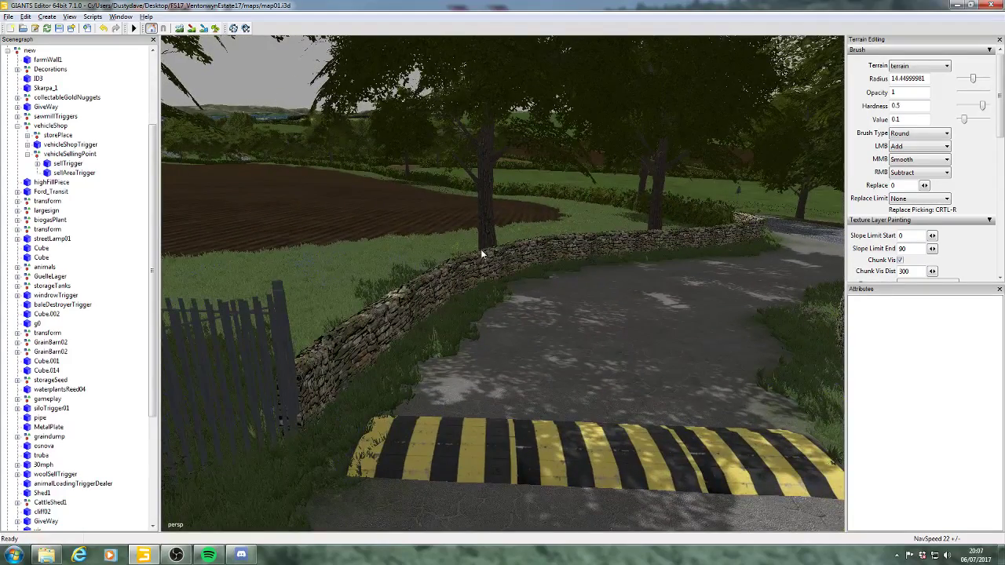
- Follow the stone-walled lane away from the dealership and survey the open fields around the distant farm buildings
left_click_drag(525, 262, 493, 261, "alt")
scroll(348, 222, "up", 5)
scroll(419, 243, "up", 5)
scroll(372, 268, "up", 3)
middle_click_drag(493, 261, 496, 267, "alt")
left_click_drag(496, 263, 213, 220, "alt")
scroll(214, 220, "up", 5)
middle_click_drag(384, 260, 525, 334, "alt")
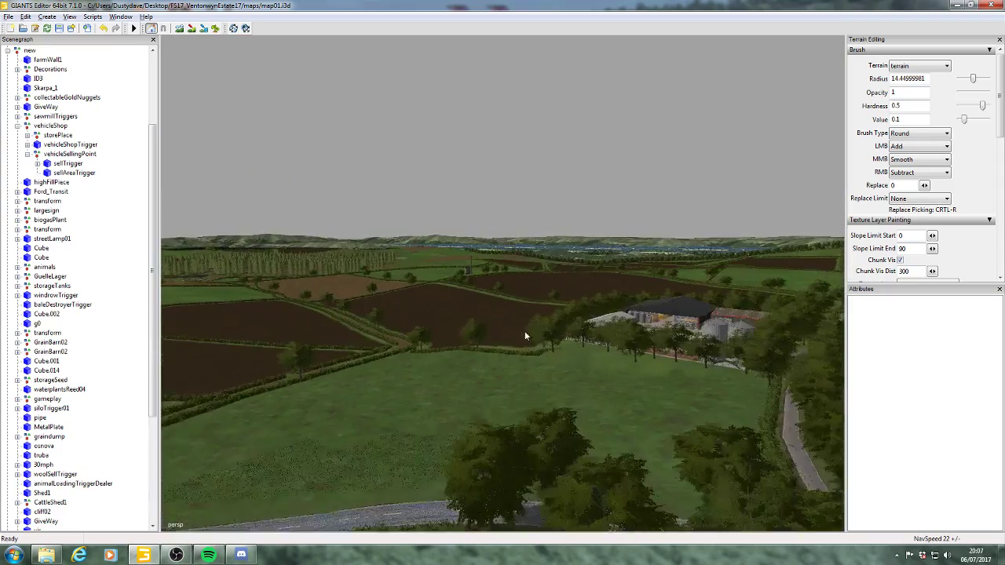
- Examine the hedged main road running between the ploughed fields and tree belts
scroll(525, 334, "up", 3)
left_click_drag(525, 334, 390, 373, "alt")
scroll(529, 339, "up", 1)
left_click_drag(529, 340, 485, 283, "alt")
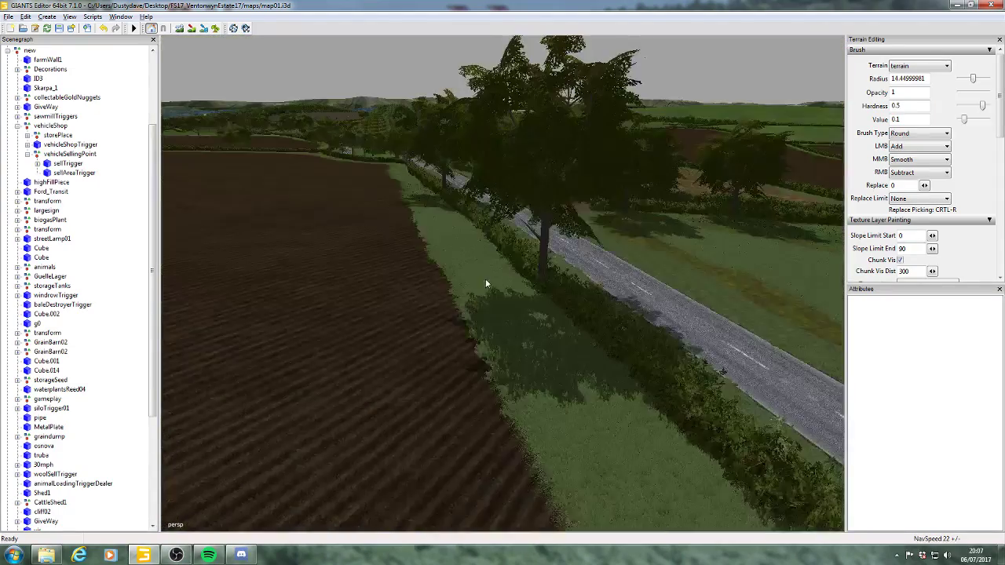
scroll(482, 267, "up", 5)
scroll(518, 230, "down", 5)
left_click_drag(519, 231, 517, 262, "alt")
scroll(474, 299, "down", 5)
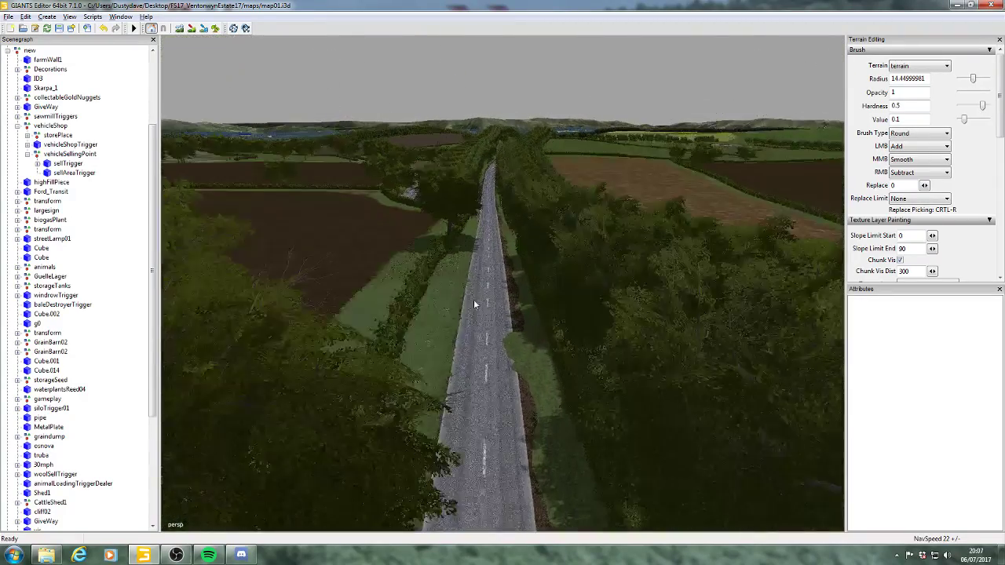
- Examine the large ploughed field with the round grass patch and the road along its edge
left_click_drag(474, 299, 549, 388, "alt")
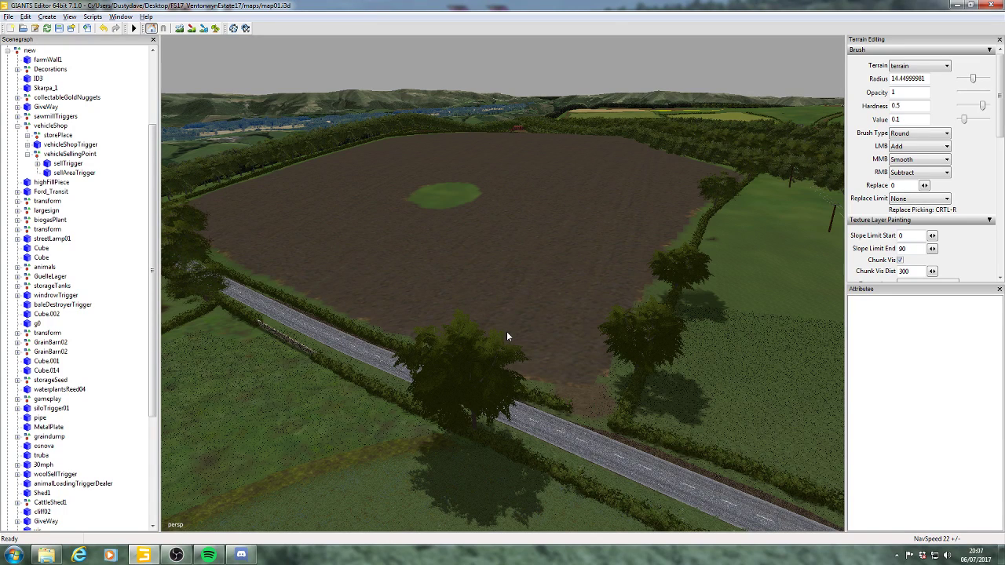
right_click_drag(479, 329, 526, 289, "alt")
left_click_drag(526, 290, 480, 334, "alt")
middle_click_drag(480, 335, 593, 333, "alt")
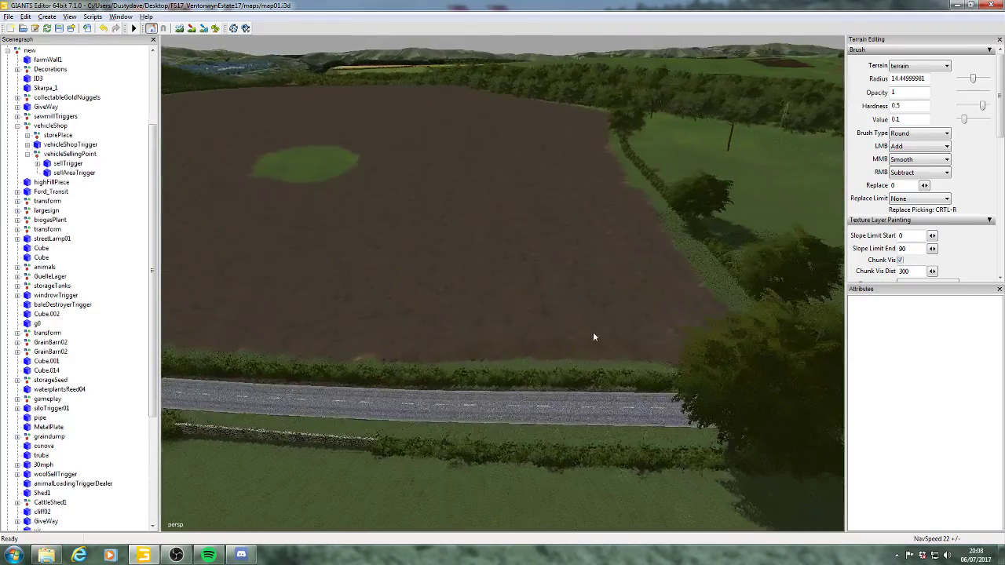
right_click_drag(592, 333, 509, 315, "alt")
left_click_drag(509, 315, 471, 262, "alt")
right_click_drag(471, 263, 523, 261, "alt")
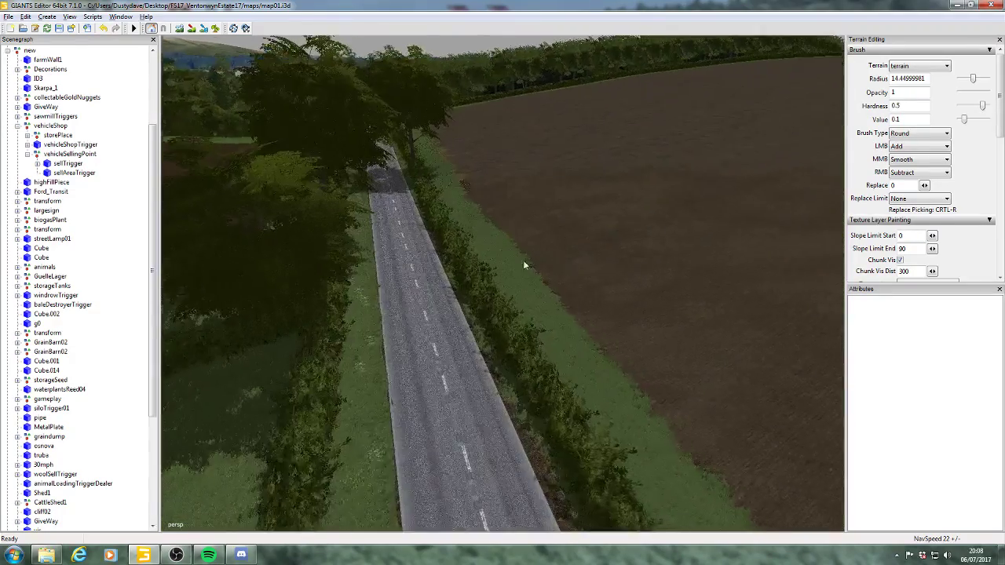
- Inspect the roadside hedge and the gap at the corner of the large ploughed field
left_click_drag(523, 261, 397, 263, "alt")
left_click_drag(645, 227, 328, 227, "alt")
middle_click_drag(471, 250, 389, 258, "alt")
left_click_drag(389, 256, 474, 338, "alt")
right_click_drag(473, 338, 499, 342, "alt")
left_click_drag(498, 342, 511, 267, "alt")
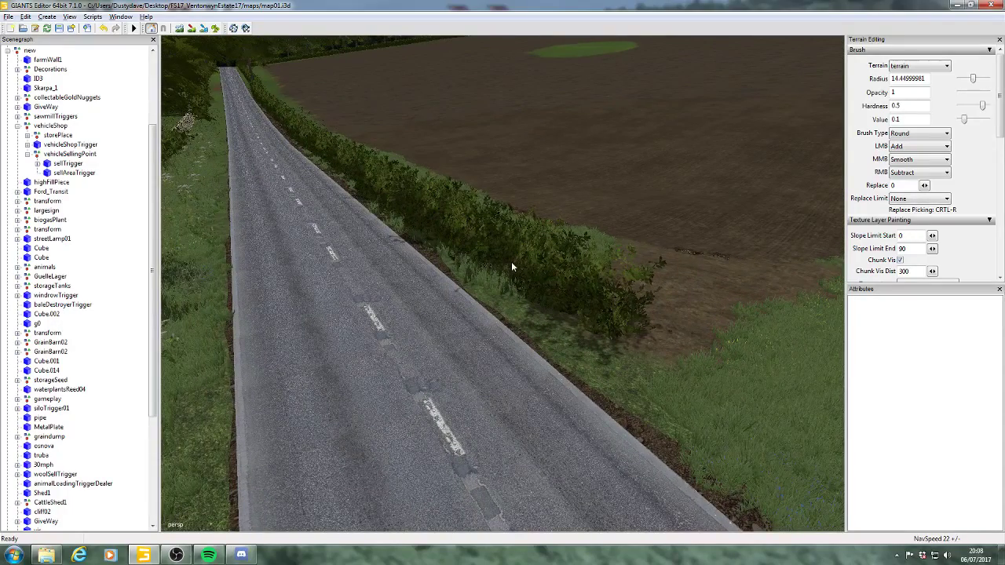
middle_click_drag(511, 267, 518, 269, "alt")
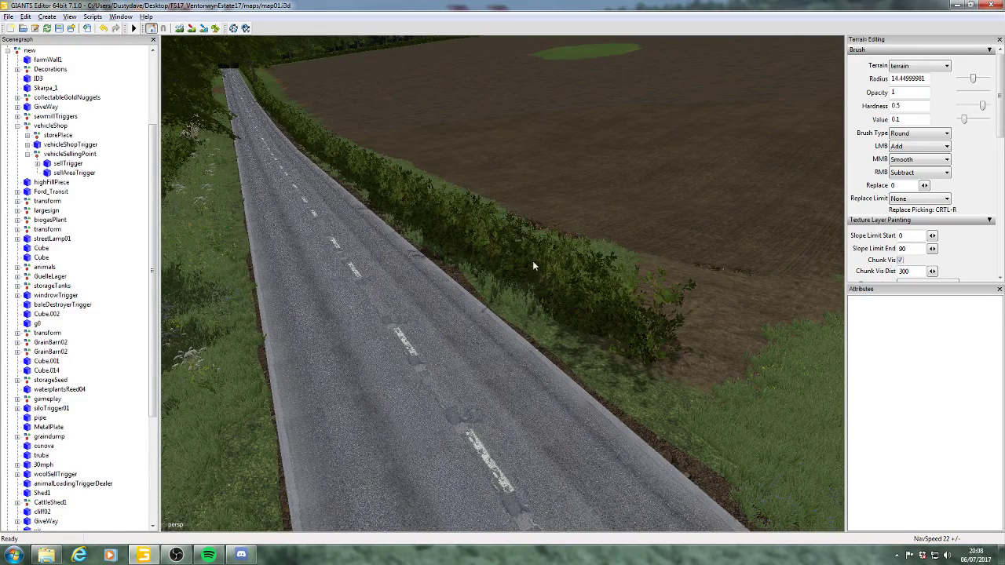
- Select the end hedge piece at the field's corner and check the hedge line along the road
left_click(532, 260)
scroll(434, 222, "up", 2)
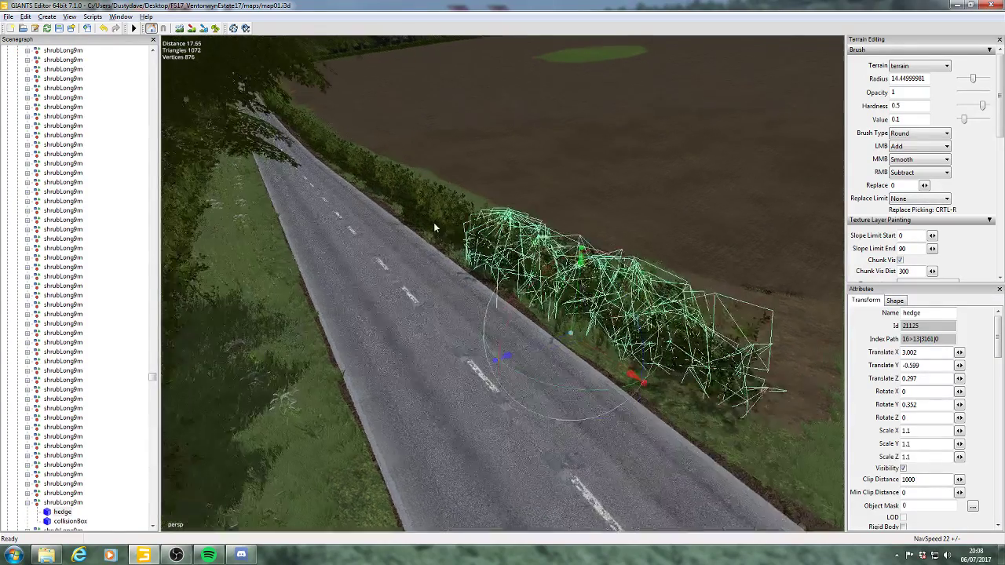
left_click_drag(436, 226, 474, 225, "alt")
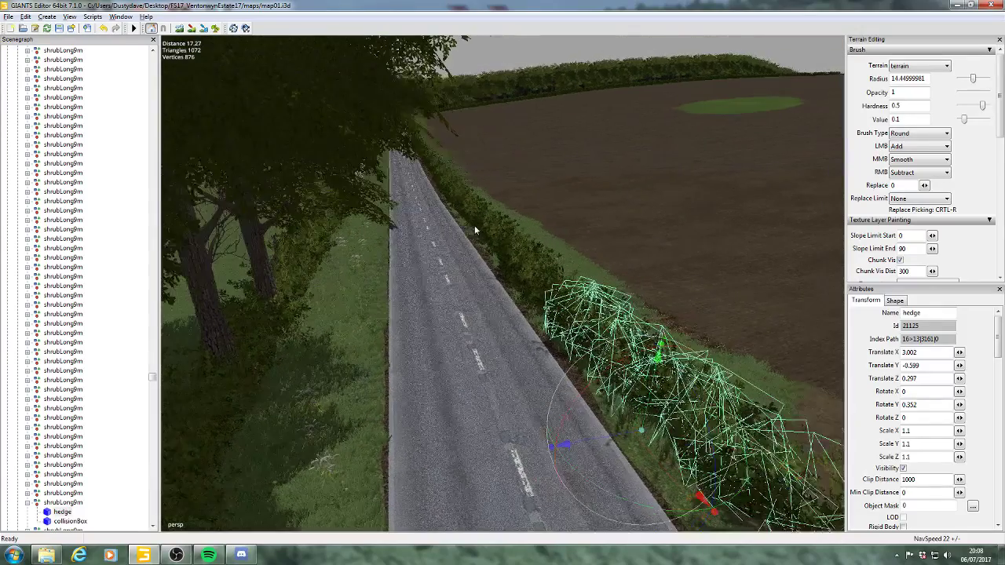
scroll(438, 153, "up", 2)
left_click_drag(451, 150, 515, 179, "alt")
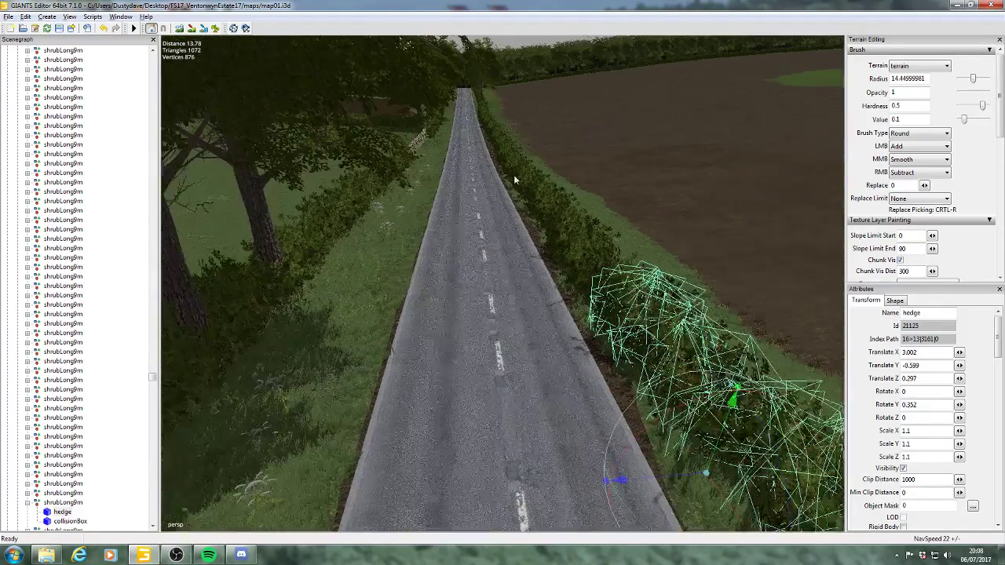
scroll(513, 174, "up", 2)
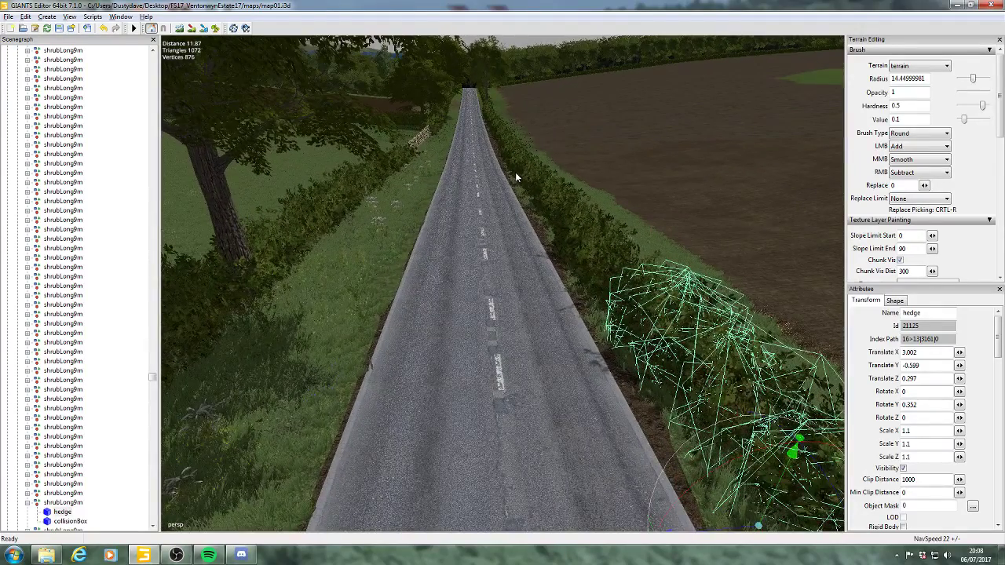
left_click_drag(518, 173, 507, 80, "alt")
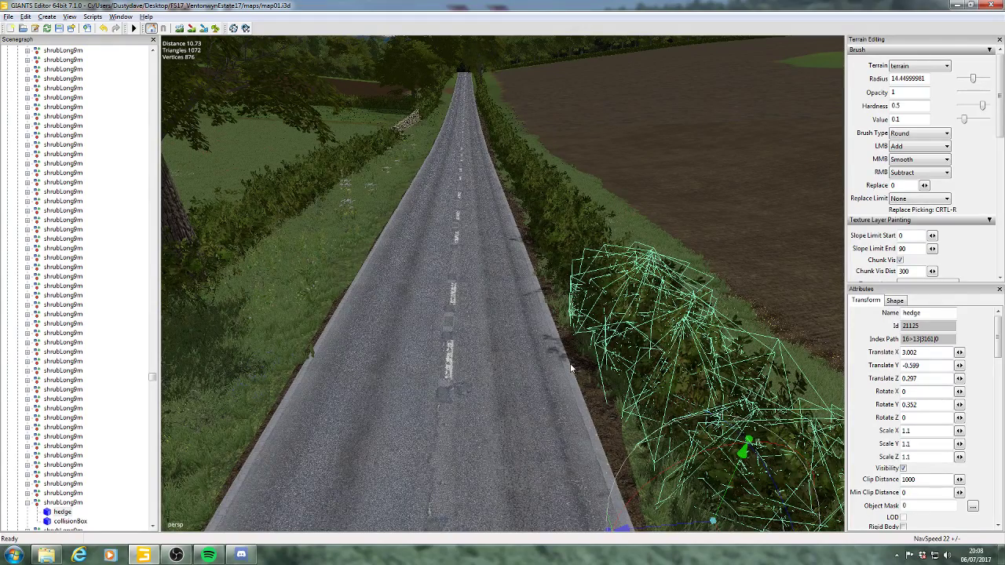
- Examine the opposite verge, grass fields and tree-lined stretches of the road towards the greenhouses and biogas plant
left_click_drag(577, 257, 339, 214, "alt")
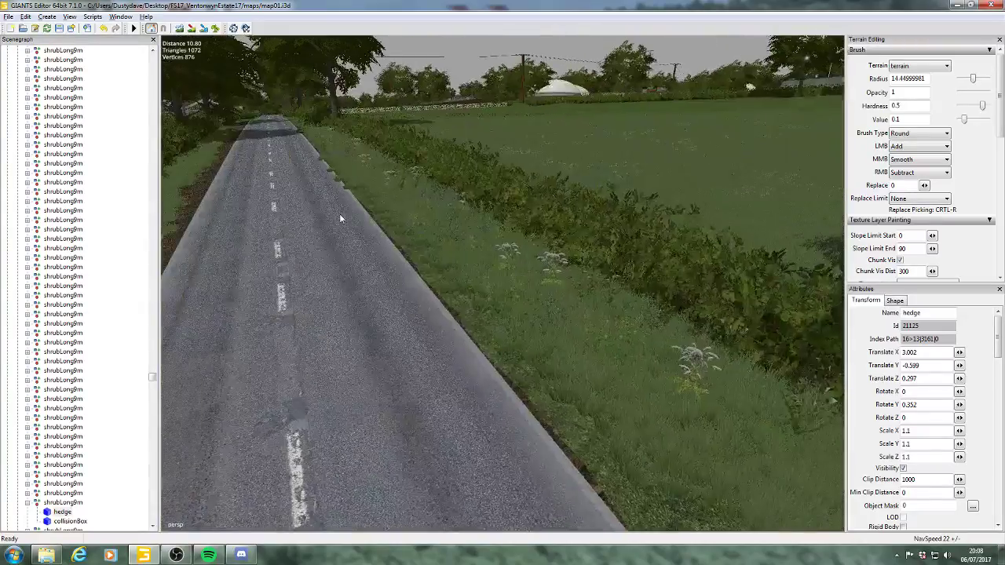
middle_click_drag(379, 209, 437, 240, "alt")
scroll(431, 204, "up", 4)
middle_click_drag(431, 204, 571, 288, "alt")
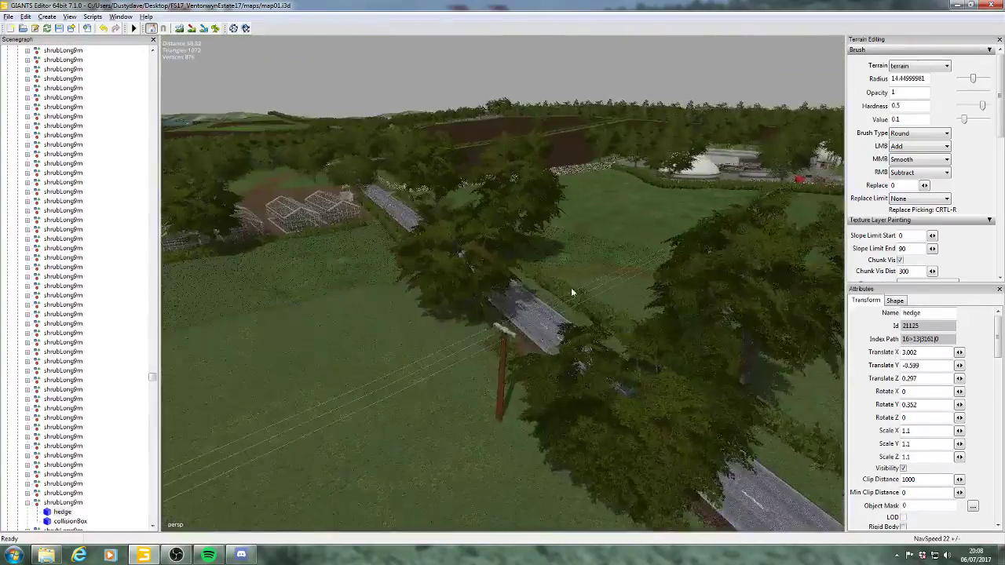
scroll(577, 272, "up", 4)
left_click_drag(577, 275, 493, 286, "alt")
middle_click_drag(493, 286, 575, 309, "alt")
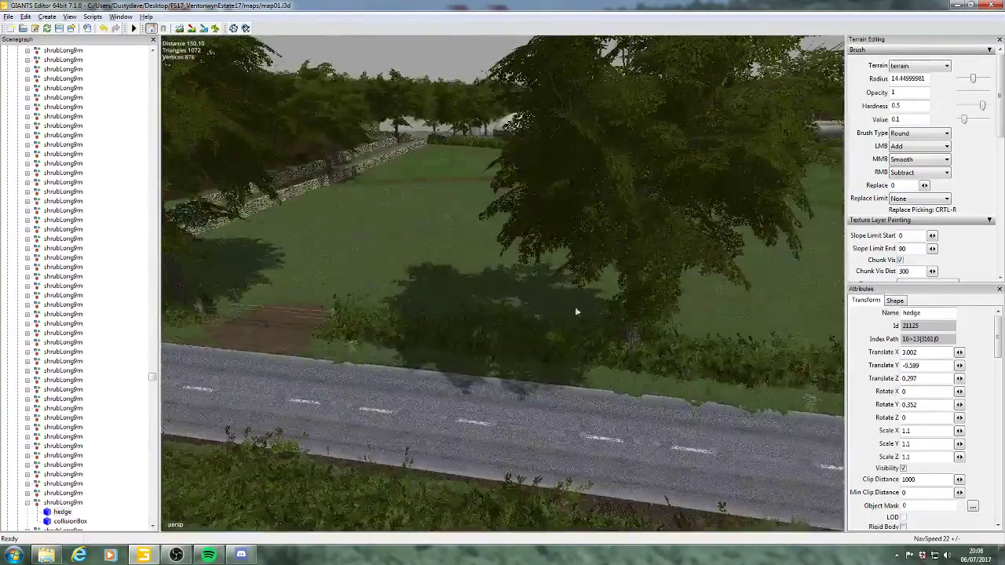
scroll(497, 317, "up", 3)
mouse_move(496, 315)
left_mouse_down("alt")
mouse_move(540, 325)
mouse_move(601, 291)
mouse_move(621, 298)
mouse_move(573, 324)
left_mouse_up("alt")
middle_click_drag(573, 324, 545, 335, "alt")
scroll(567, 301, "up", 4)
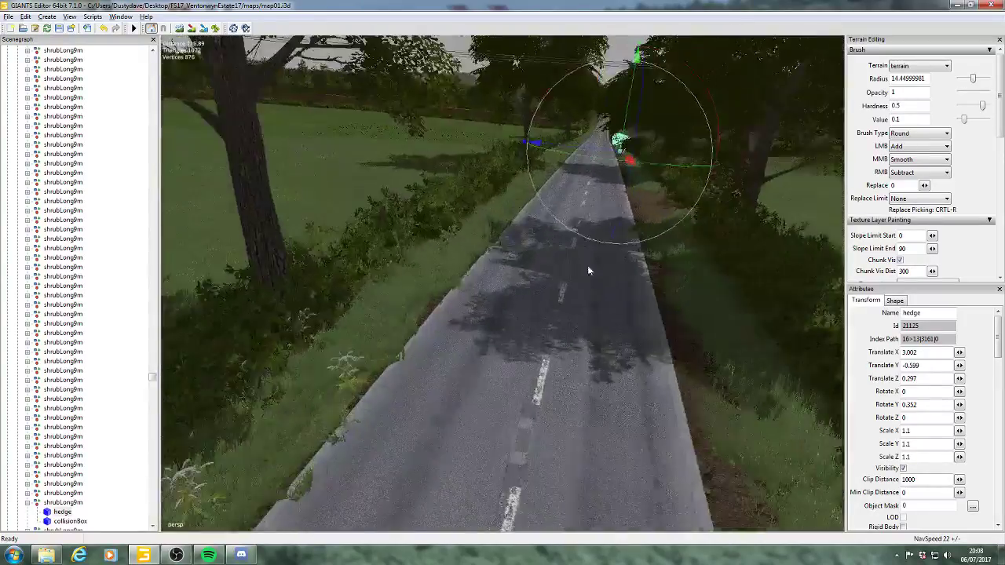
- Return along the road to the selected hedge piece and inspect it from the roadside
middle_click_drag(589, 267, 581, 286, "alt")
scroll(578, 293, "up", 2)
scroll(589, 279, "down", 5)
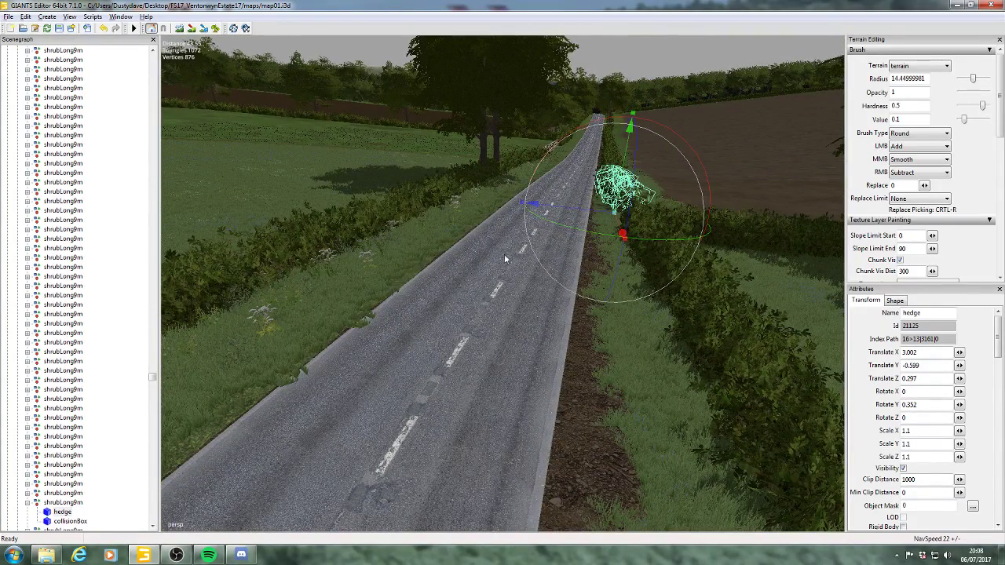
scroll(504, 254, "up", 5)
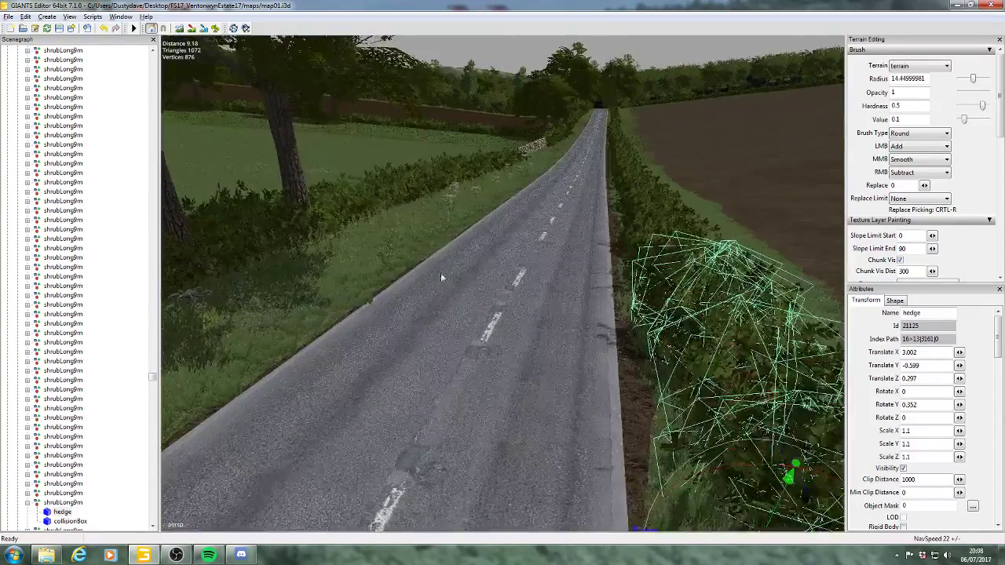
middle_click_drag(440, 272, 471, 294)
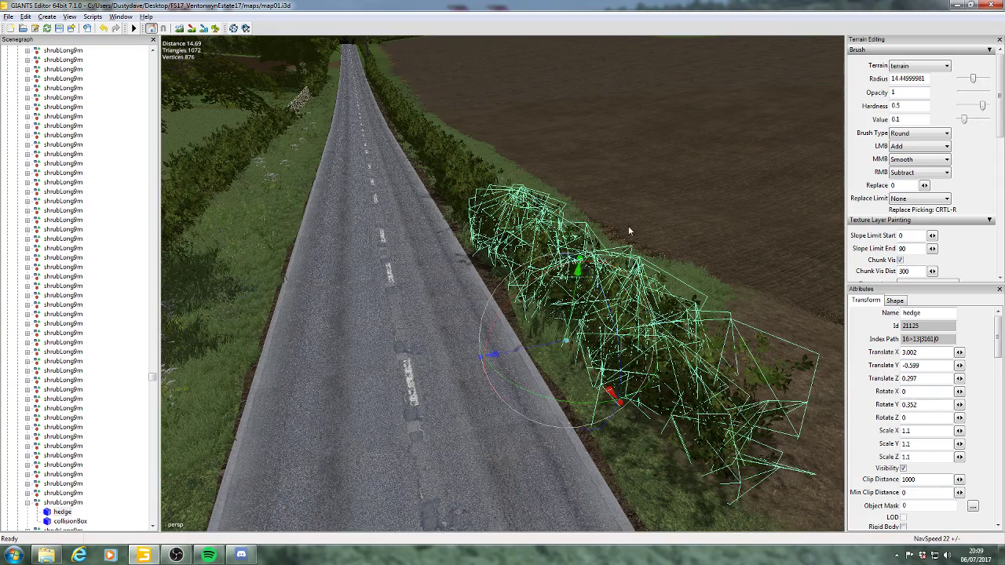
left_click_drag(629, 228, 508, 292, "alt")
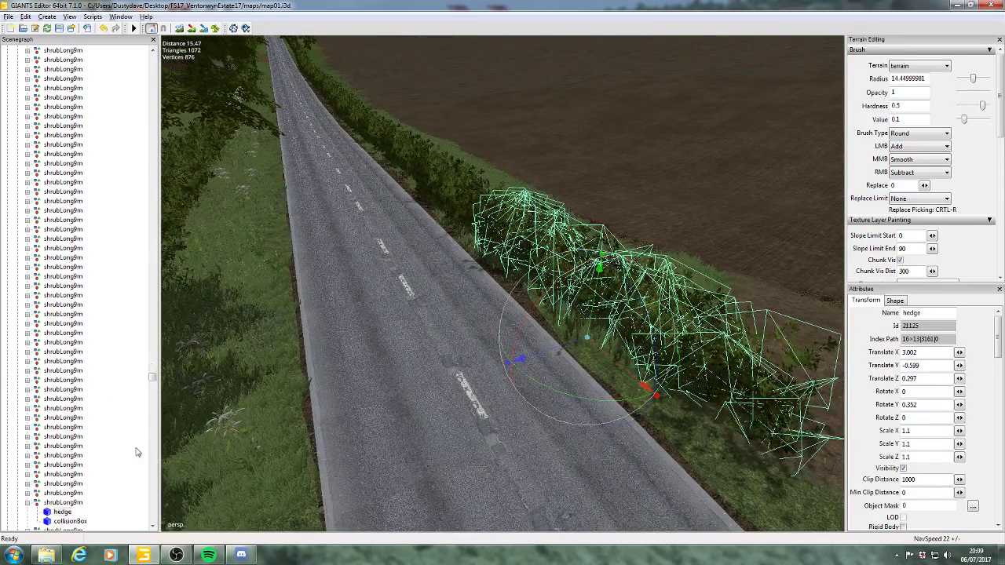
- Select the end hedge's parent shrubLong9m group together with the next two shrubLong9m groups
left_click(71, 501)
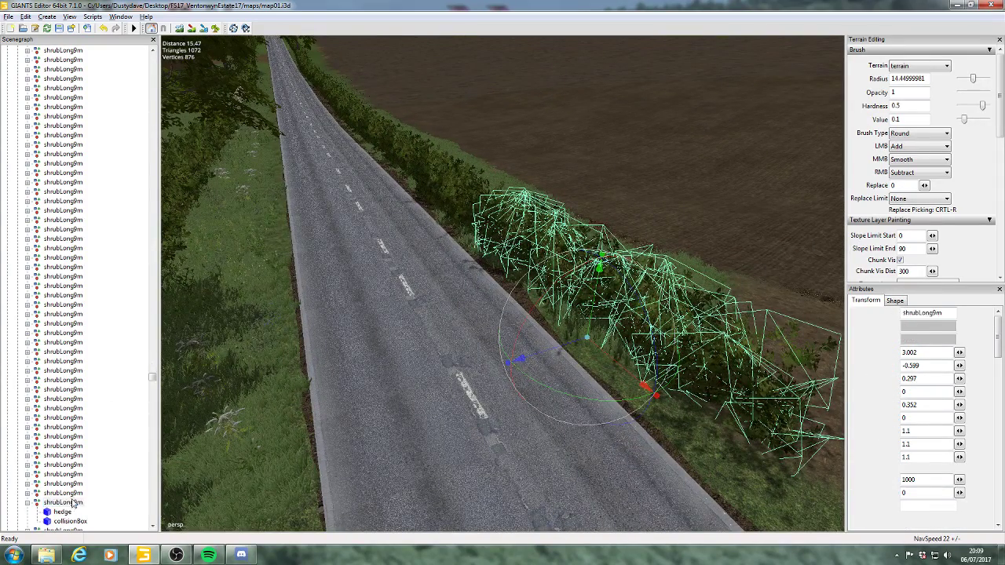
key("ctrl+d")
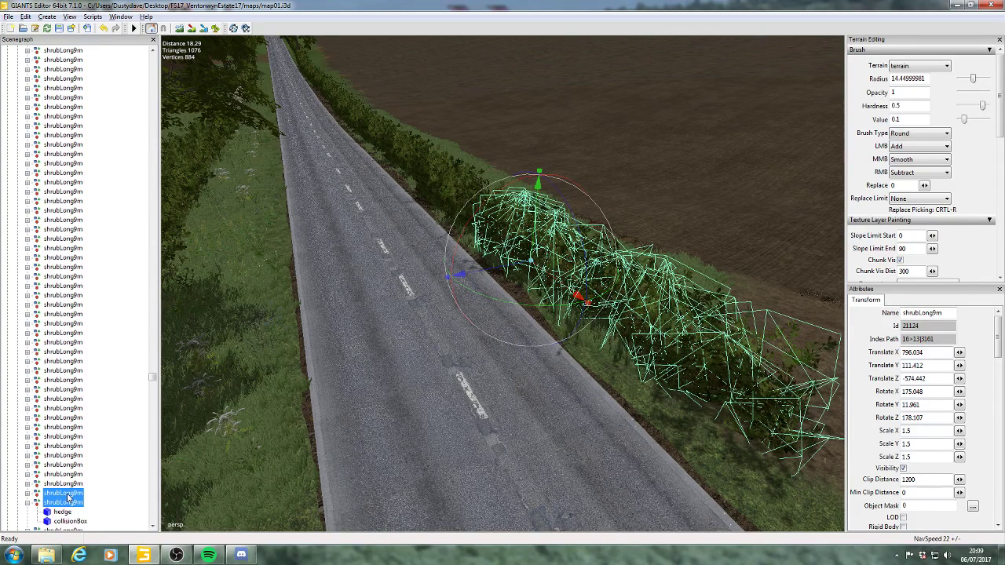
left_click(63, 503)
left_click(29, 504)
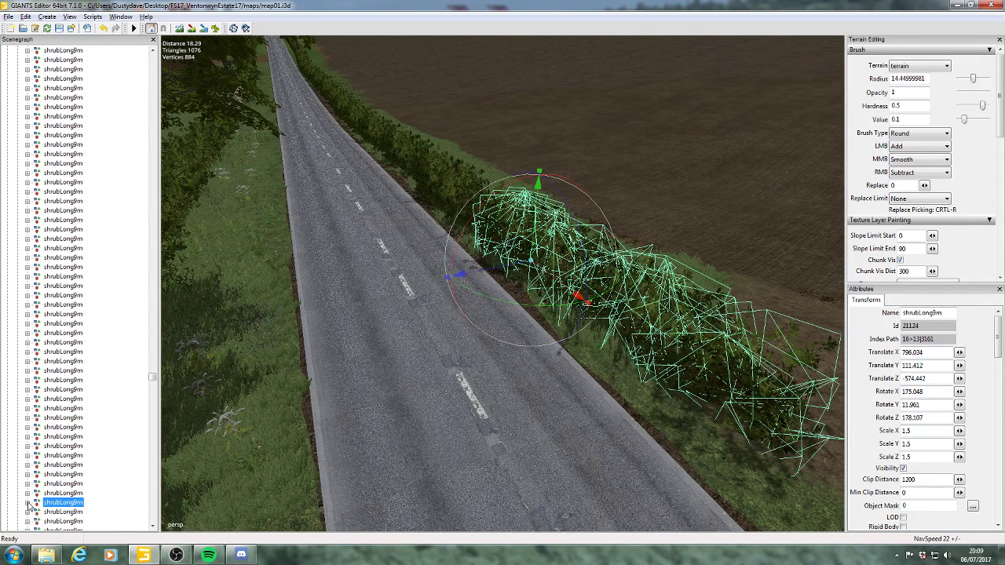
left_click(66, 513, "ctrl")
left_click(65, 521, "ctrl")
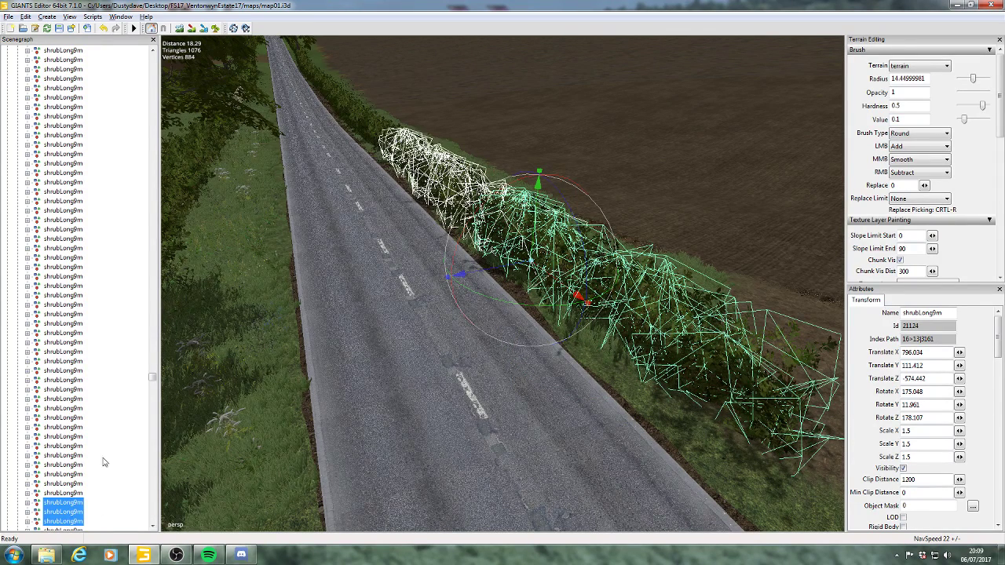
- Extend the selection with the next eleven shrubLong9m groups along the roadside hedge
scroll(151, 380, "down", 12)
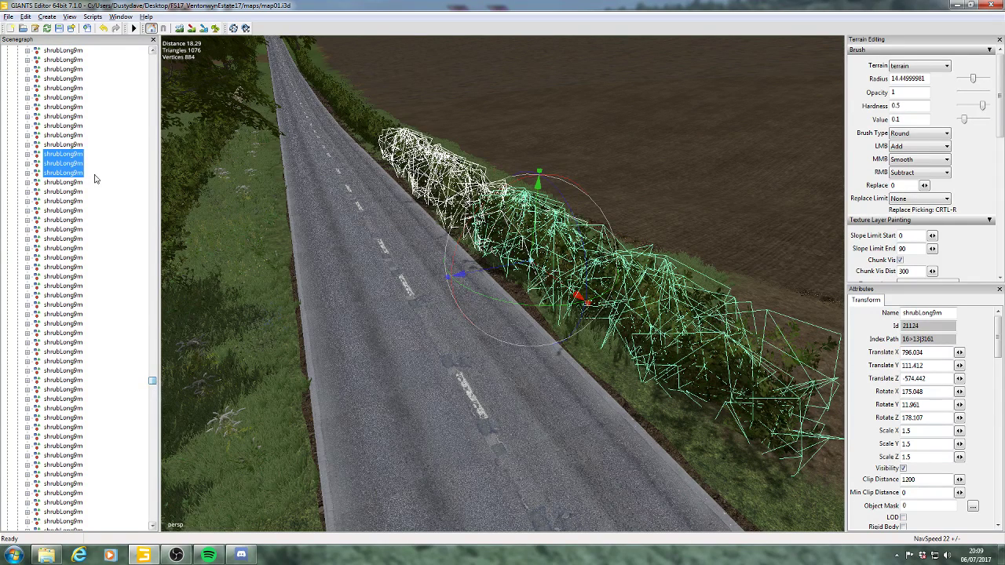
left_click(64, 182, "ctrl")
left_click(66, 192, "ctrl")
left_click(67, 201, "ctrl")
left_click(67, 210, "ctrl")
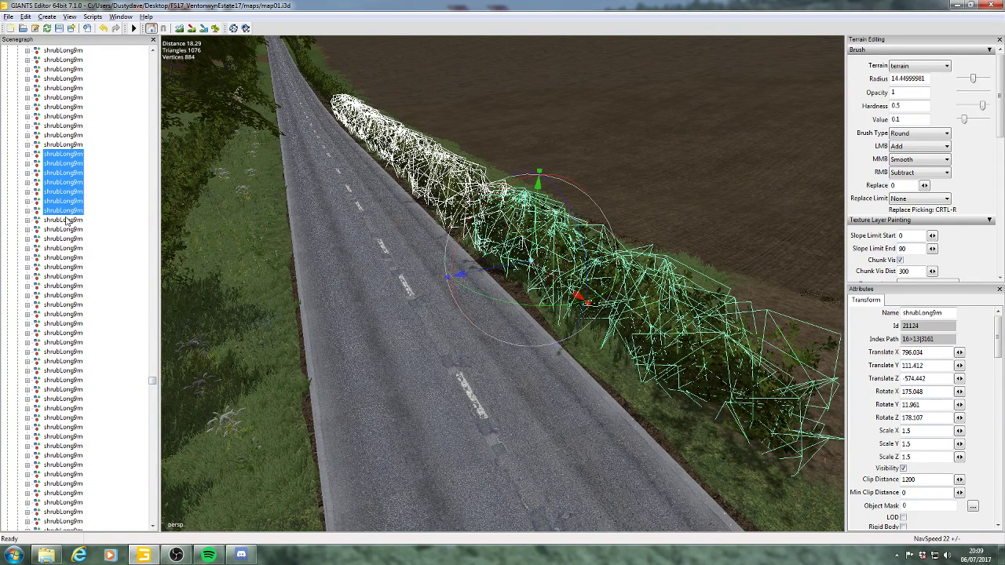
left_click(68, 220, "ctrl")
left_click(67, 229, "ctrl")
left_click(67, 239, "ctrl")
left_click(66, 248, "ctrl")
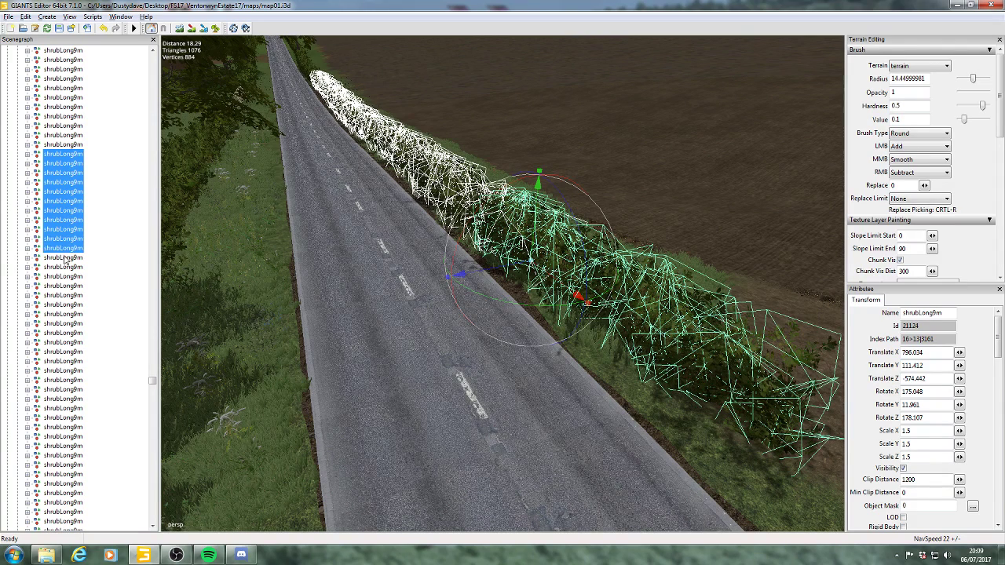
left_click(65, 258, "ctrl")
left_click(67, 267, "ctrl")
left_click(68, 276, "ctrl")
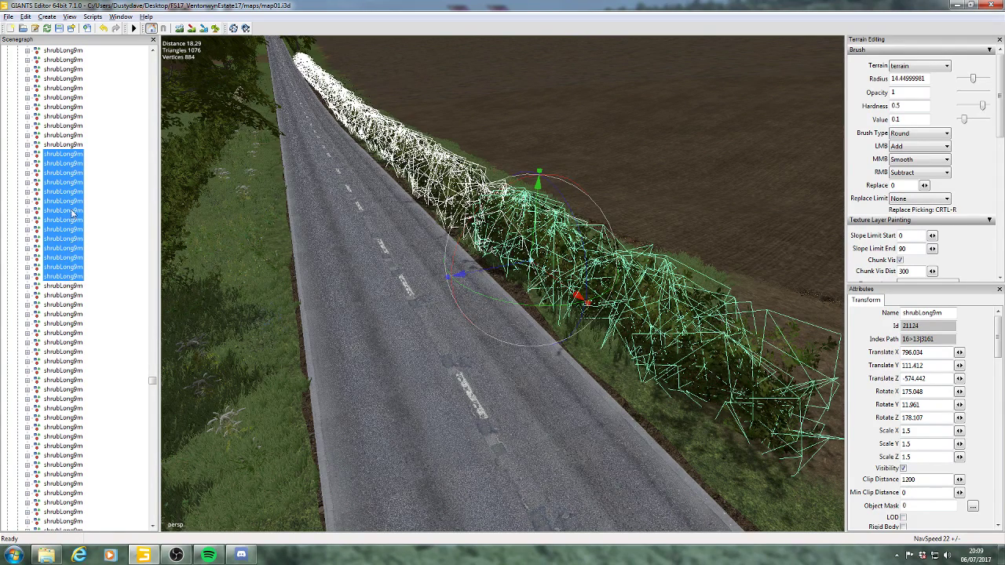
- Remove the end hedge from the selection, add the next eight shrubLong9m groups, and delete the selected roadside hedges
left_click(71, 156, "ctrl")
left_click(68, 286, "ctrl")
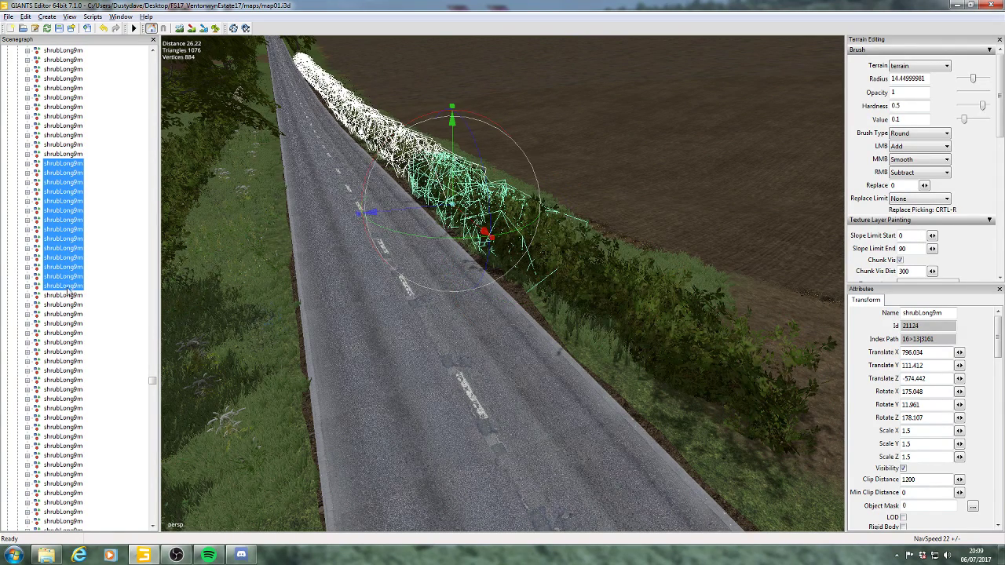
left_click(68, 295, "ctrl")
left_click(68, 305, "ctrl")
left_click(68, 314, "ctrl")
left_click(67, 323, "ctrl")
left_click(67, 333, "ctrl")
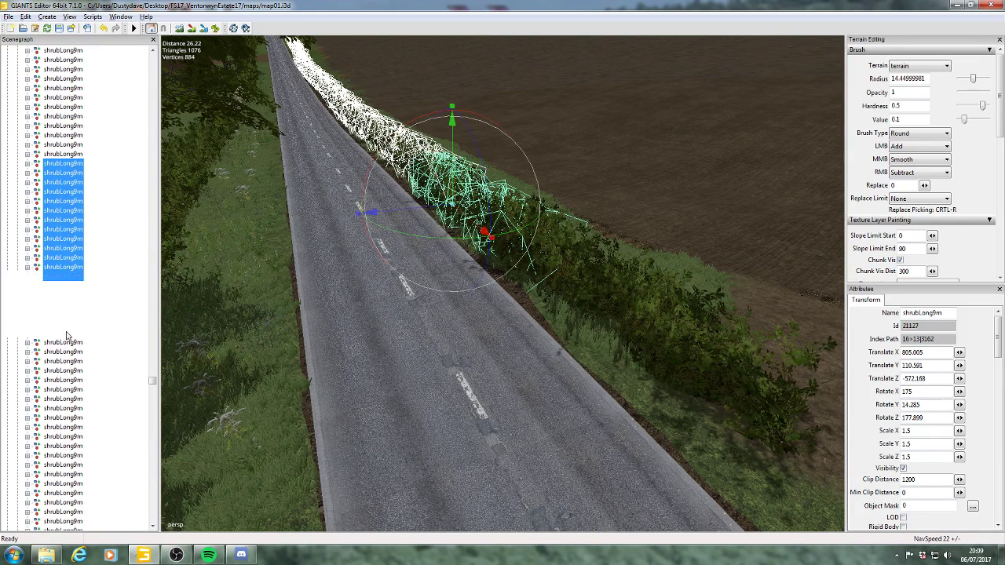
left_click(68, 342, "ctrl")
left_click(67, 352, "ctrl")
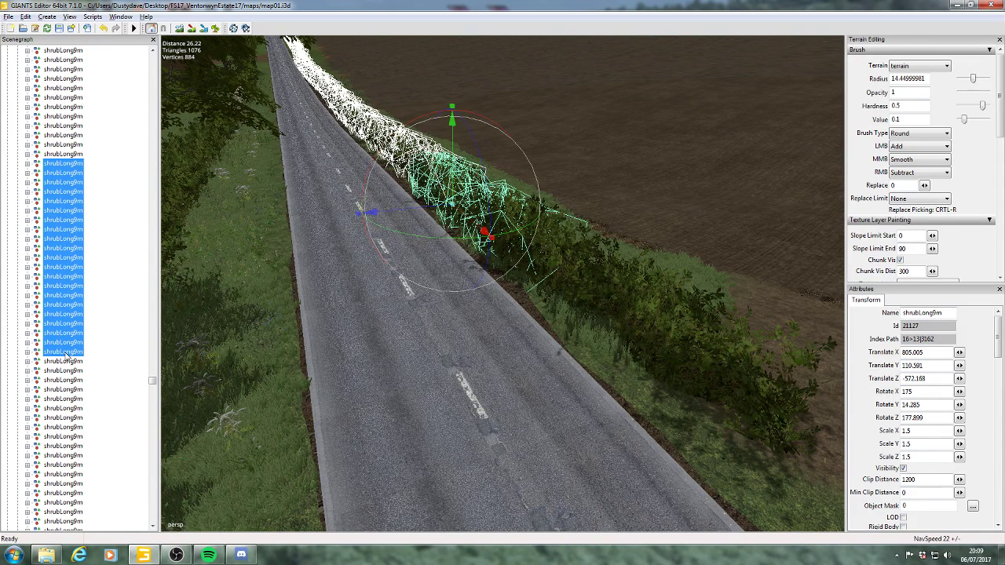
key("ctrl+d")
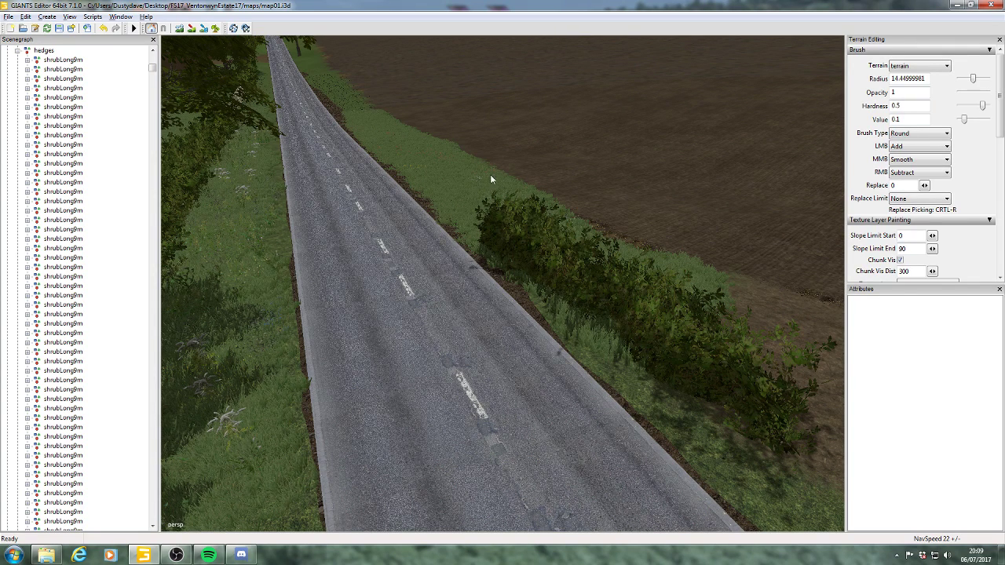
- Select the remaining hedge's parent shrubLong9m group and move it away from the road to about X 795.6, Y 111.8, Z -572.1
left_click_drag(416, 230, 467, 244, "alt")
right_click_drag(450, 252, 509, 230, "alt")
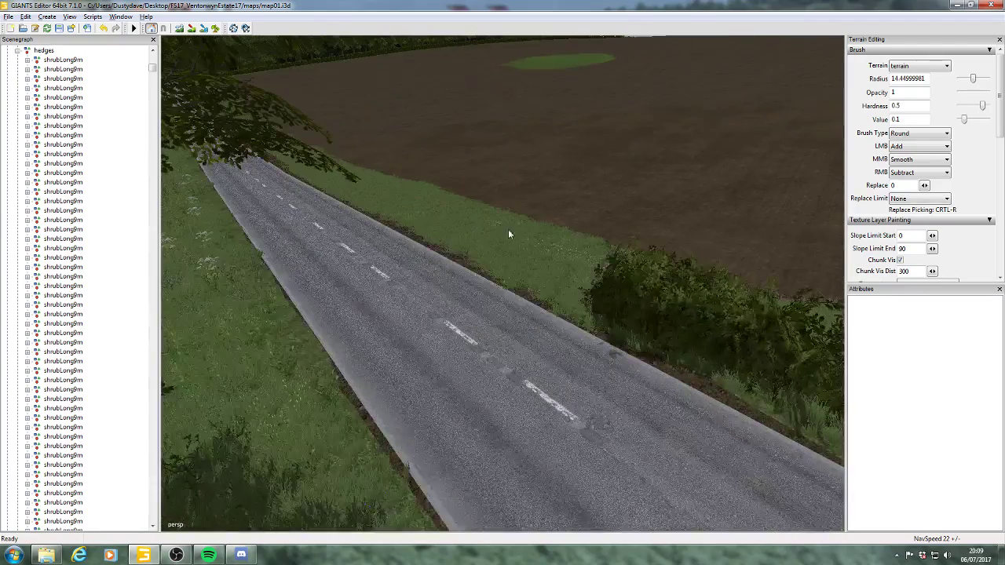
left_click_drag(509, 230, 602, 240, "alt")
left_click(601, 240)
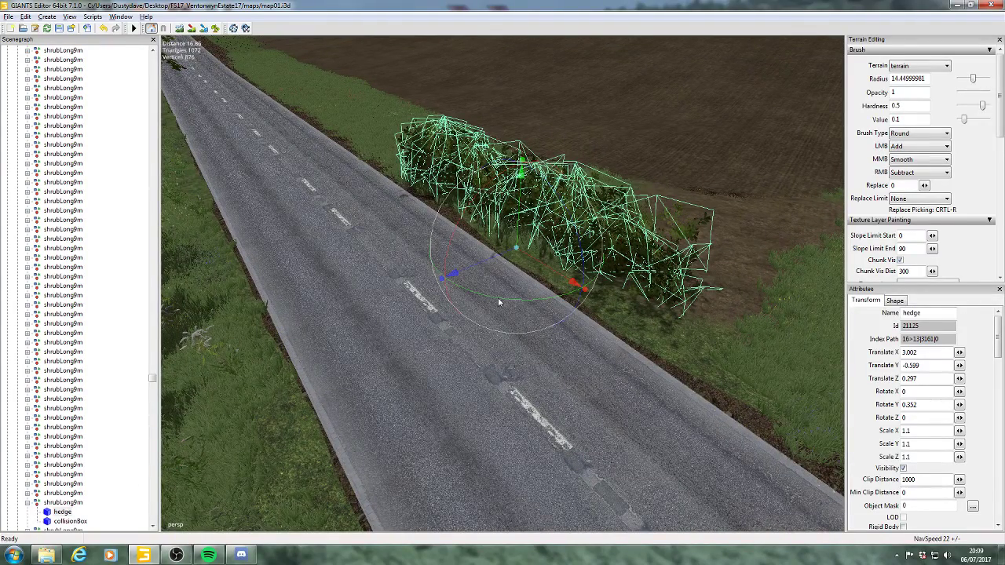
left_click(476, 262)
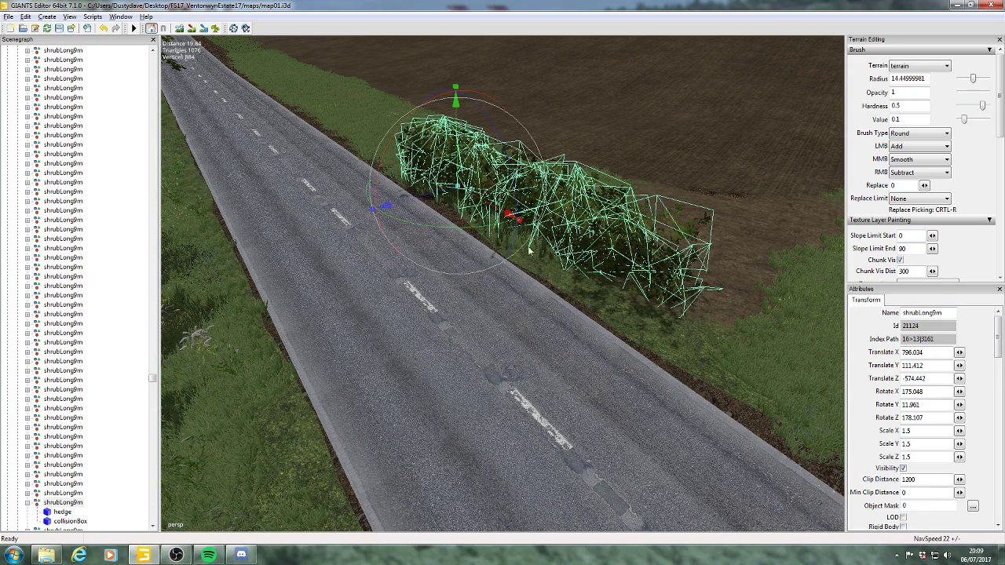
left_click(471, 212)
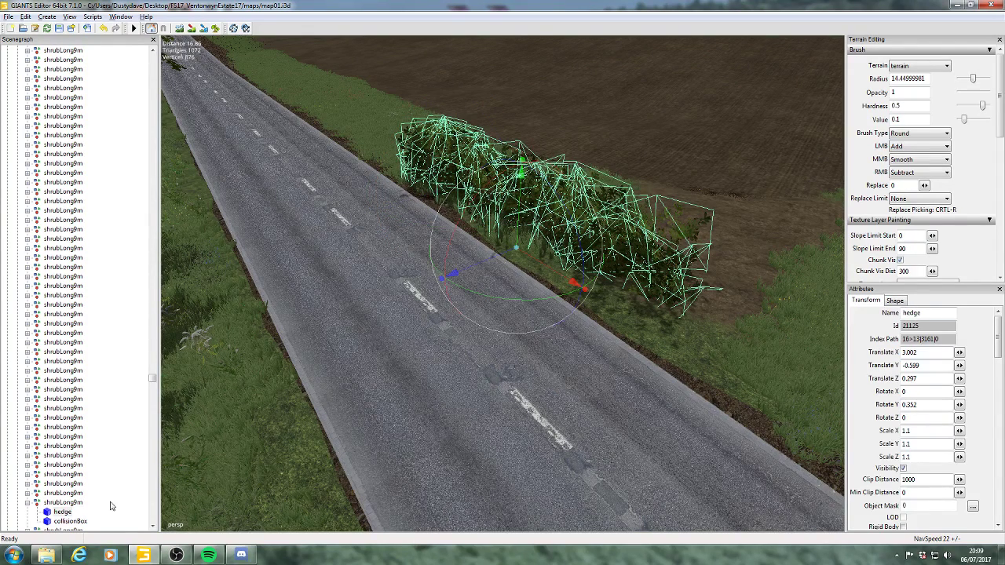
left_click(61, 504)
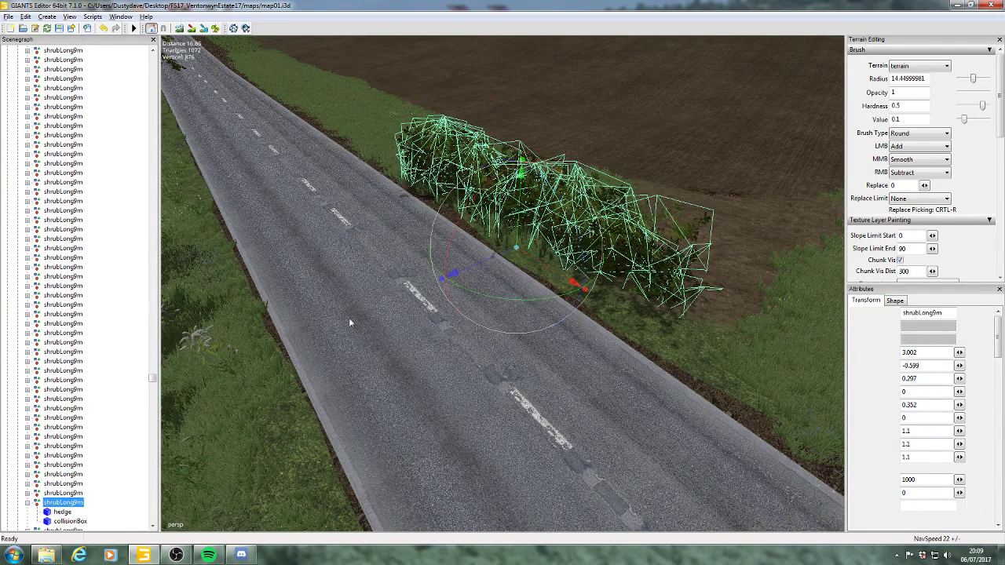
left_click_drag(443, 192, 495, 138)
- Turn the hedge piece around and reposition it beside the field entrance at about X 792.3, Z -572.9, with Y rotation about -13.4
left_click_drag(416, 229, 459, 225, "alt")
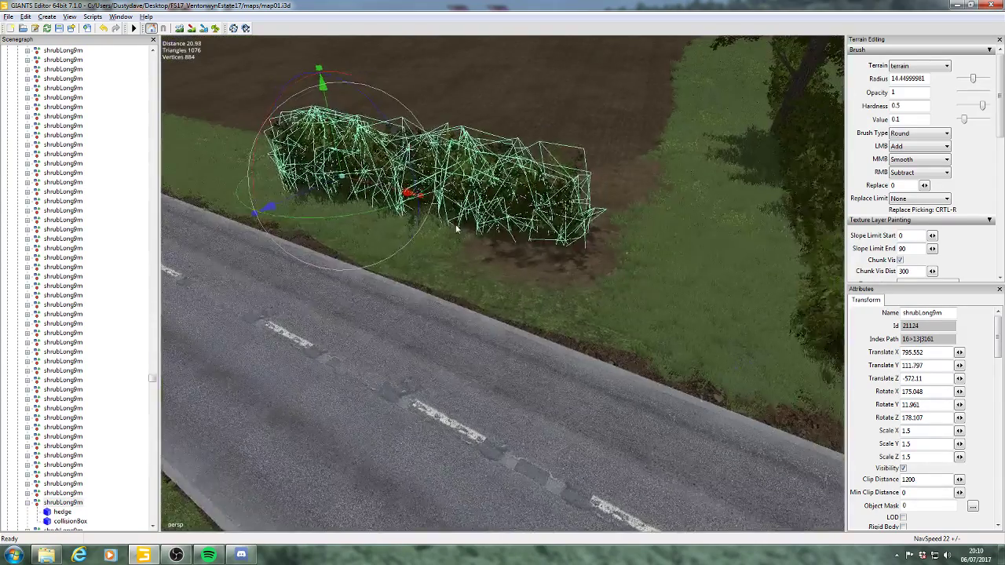
middle_click_drag(458, 224, 478, 238, "alt")
scroll(478, 238, "up", 2)
left_click_drag(472, 235, 497, 243, "alt")
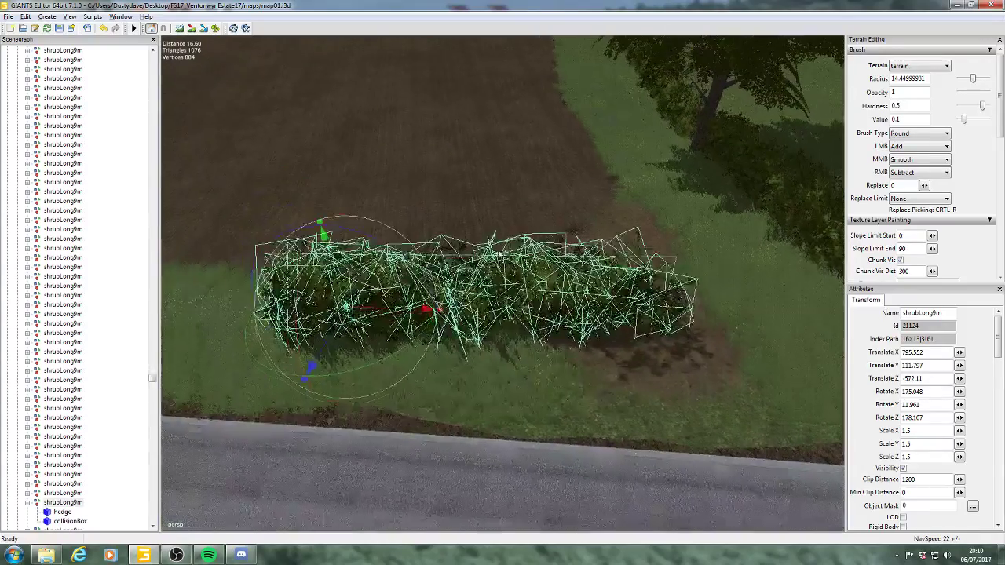
scroll(503, 248, "up", 2)
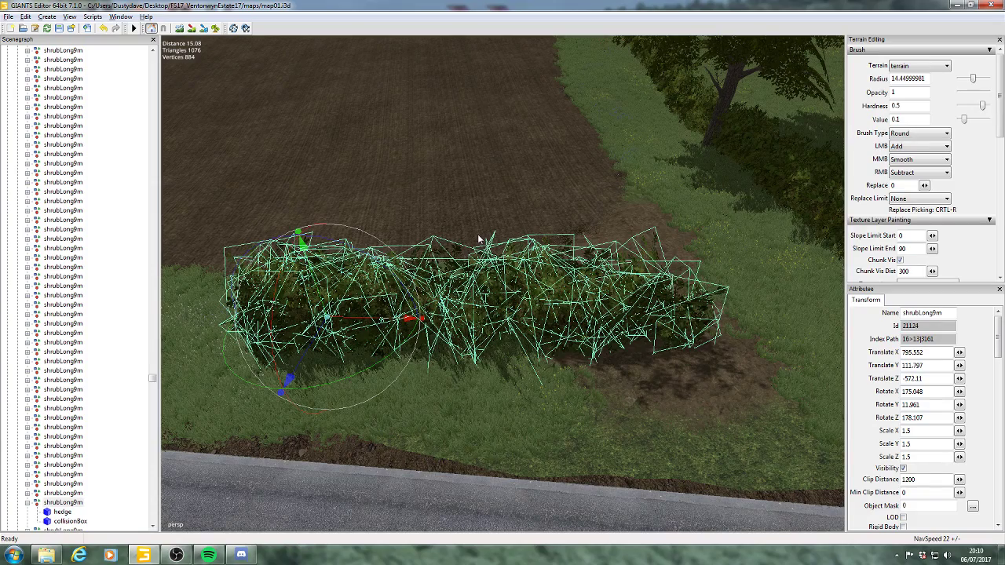
left_click_drag(451, 306, 485, 342, "alt")
scroll(502, 332, "down", 3)
left_click_drag(385, 350, 309, 272)
left_click_drag(303, 307, 539, 210)
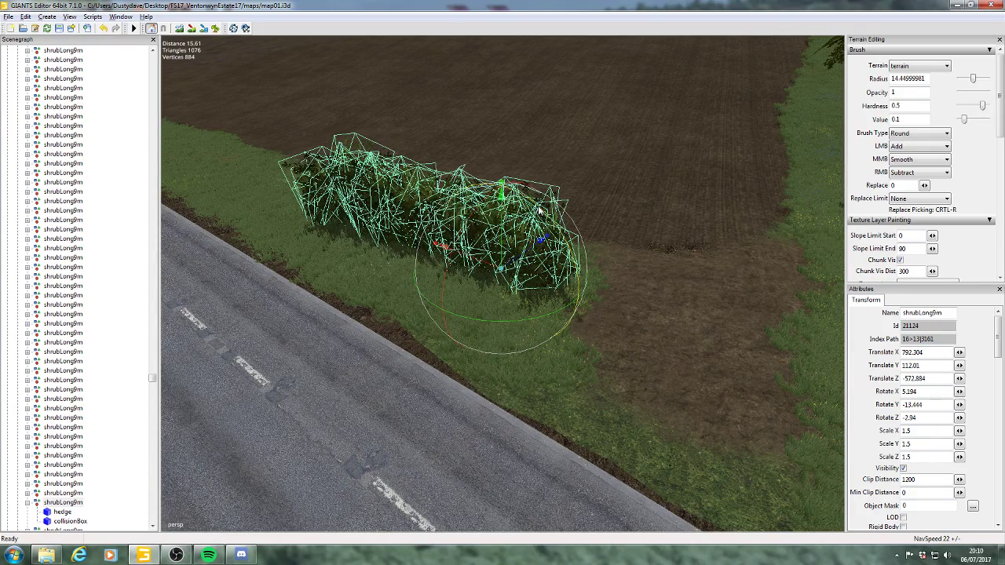
- Switch to foliage painting and set the foliage layer to grass
mouse_move(462, 283)
left_mouse_down("alt")
mouse_move(507, 283)
mouse_move(473, 278)
left_mouse_up("alt")
left_click(221, 30)
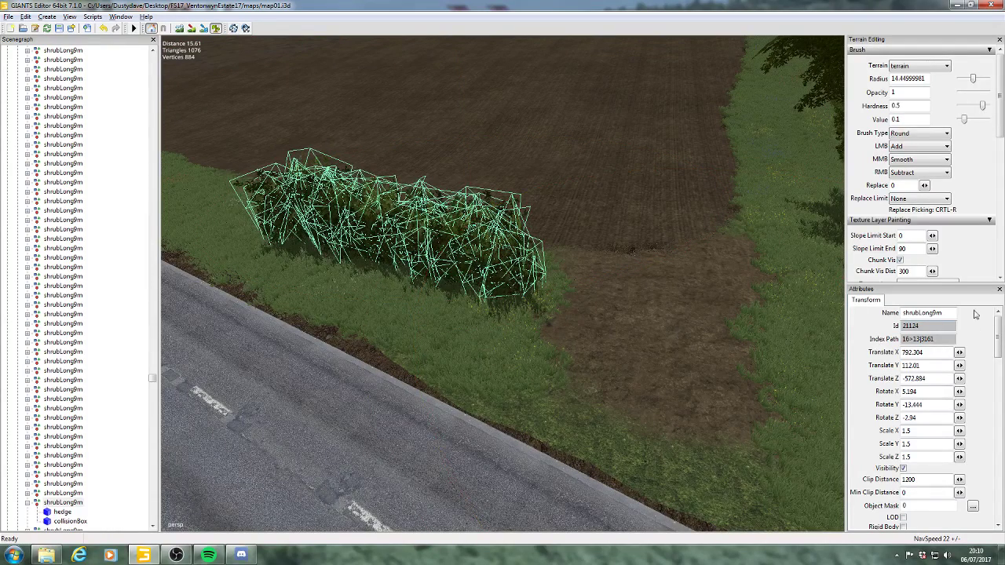
scroll(1000, 337, "down", 2)
scroll(1000, 336, "down", 1)
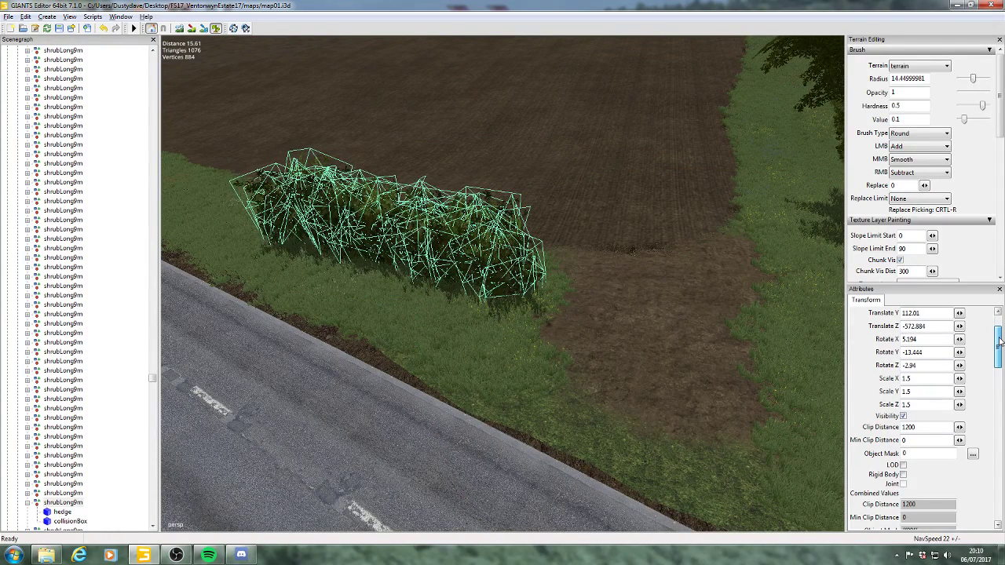
scroll(1000, 339, "up", 3)
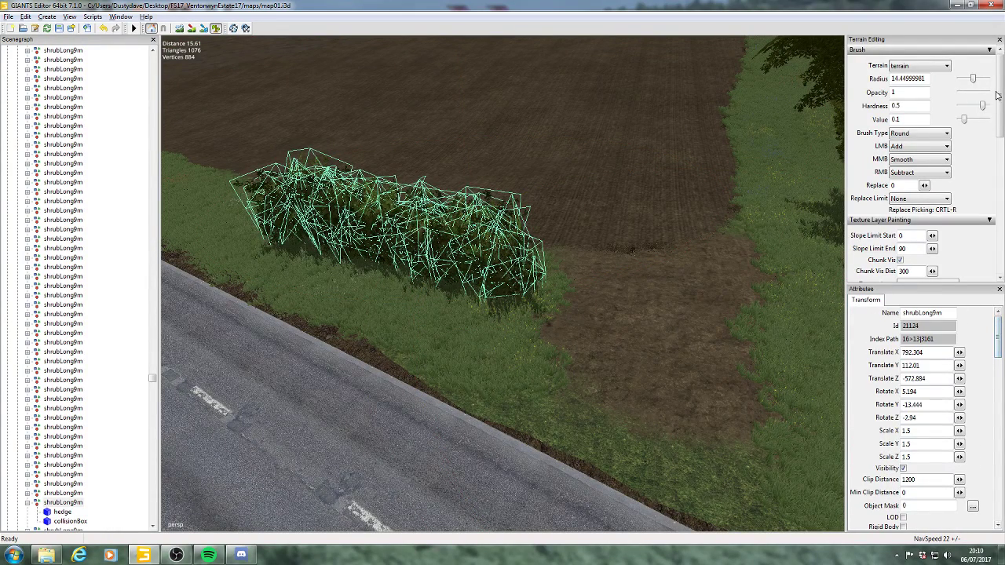
scroll(998, 116, "down", 3)
left_click_drag(998, 116, 998, 141)
scroll(999, 141, "down", 2)
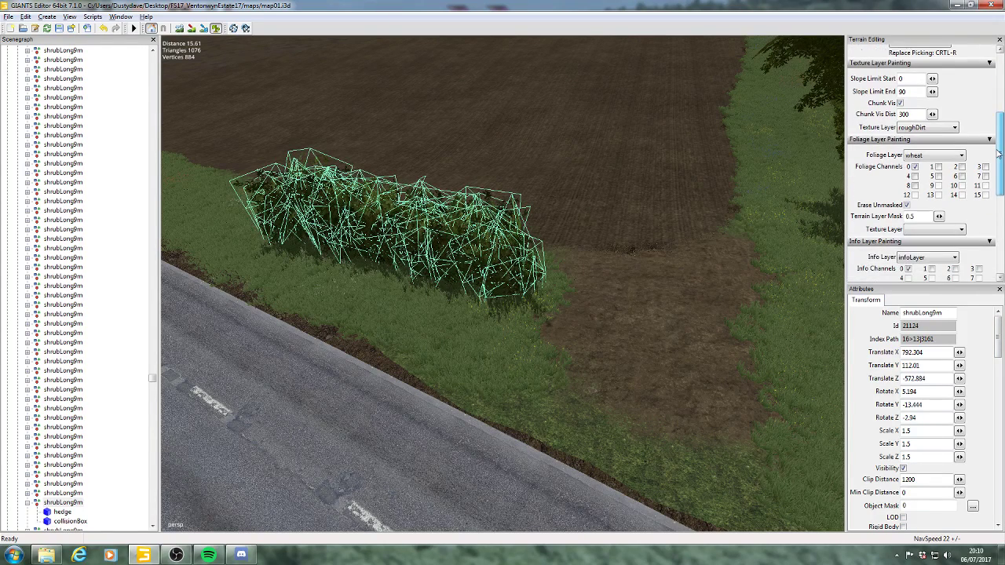
left_click(945, 135)
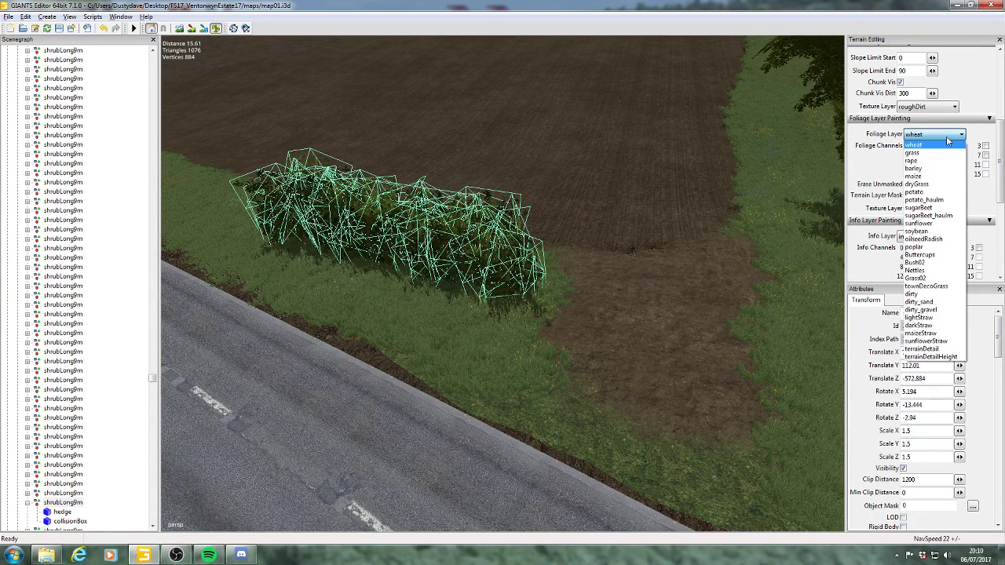
left_click(912, 153)
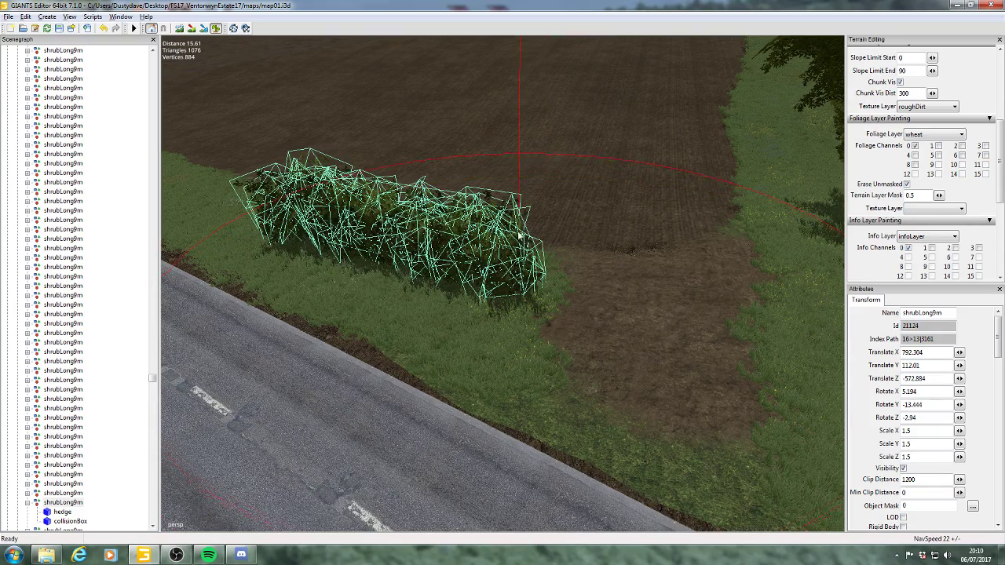
- Erase the grass foliage around the repositioned hedge and along the adjoining verge beside the ploughed field
right_click(386, 180)
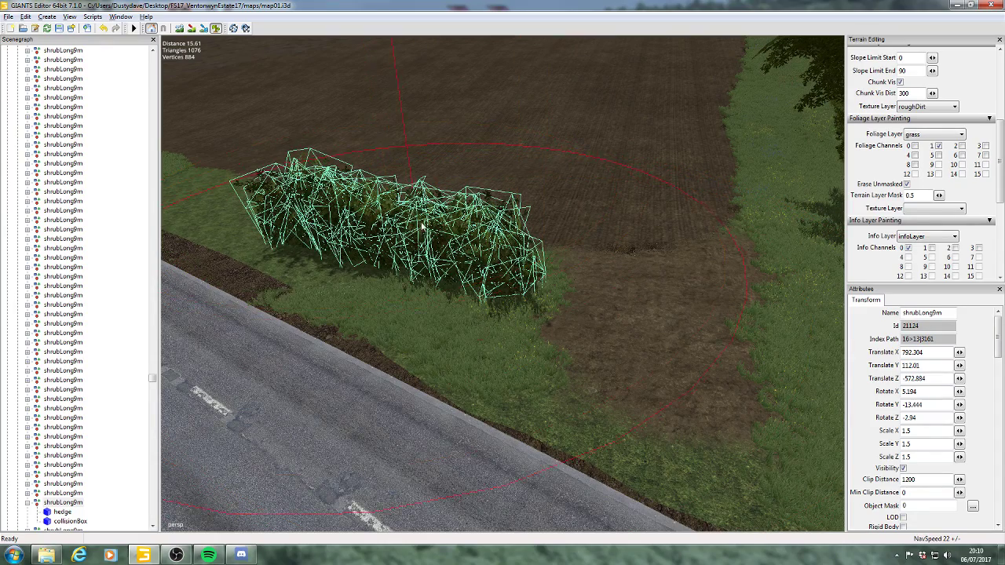
right_click_drag(423, 226, 474, 218)
mouse_move(463, 226)
left_mouse_down("alt")
mouse_move(488, 244)
mouse_move(416, 250)
mouse_move(447, 252)
left_mouse_up("alt")
right_click_drag(574, 193, 516, 94)
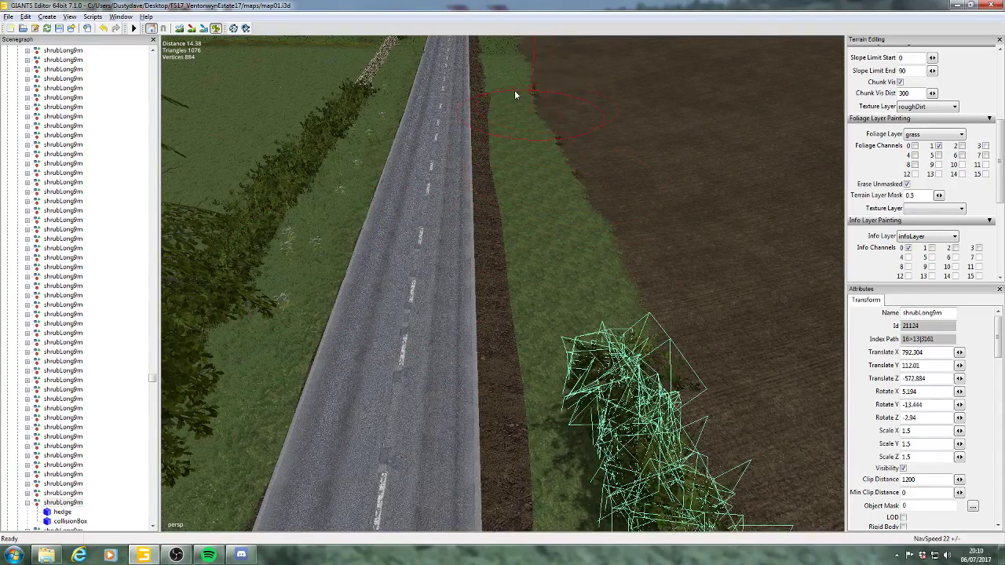
- Continue erasing the grass foliage along the rest of the field's roadside verge towards the trees
mouse_move(511, 111)
middle_mouse_down("alt")
mouse_move(554, 147)
mouse_move(544, 228)
middle_mouse_up("alt")
scroll(550, 267, "up", 4)
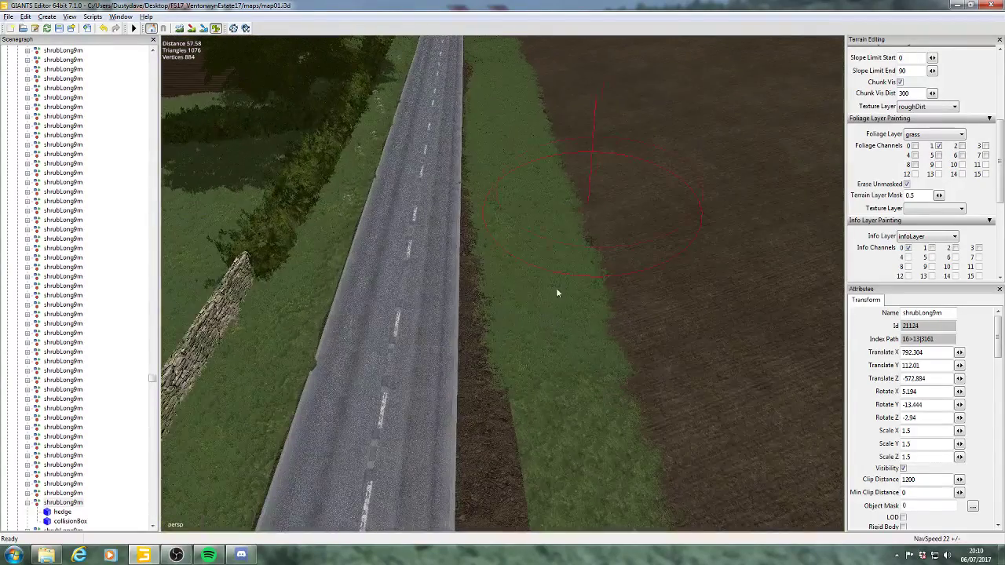
mouse_move(557, 289)
right_mouse_down()
mouse_move(558, 304)
mouse_move(495, 56)
right_mouse_up()
mouse_move(495, 55)
middle_mouse_down("alt")
mouse_move(523, 167)
mouse_move(589, 180)
middle_mouse_up("alt")
scroll(542, 163, "up", 4)
scroll(581, 188, "up", 4)
mouse_move(542, 228)
right_mouse_down()
mouse_move(527, 126)
mouse_move(493, 41)
right_mouse_up()
mouse_move(493, 42)
middle_mouse_down("alt")
mouse_move(512, 125)
mouse_move(547, 136)
mouse_move(537, 184)
mouse_move(560, 161)
middle_mouse_up("alt")
scroll(546, 137, "up", 3)
left_click_drag(560, 161, 475, 175, "alt")
scroll(476, 176, "up", 3)
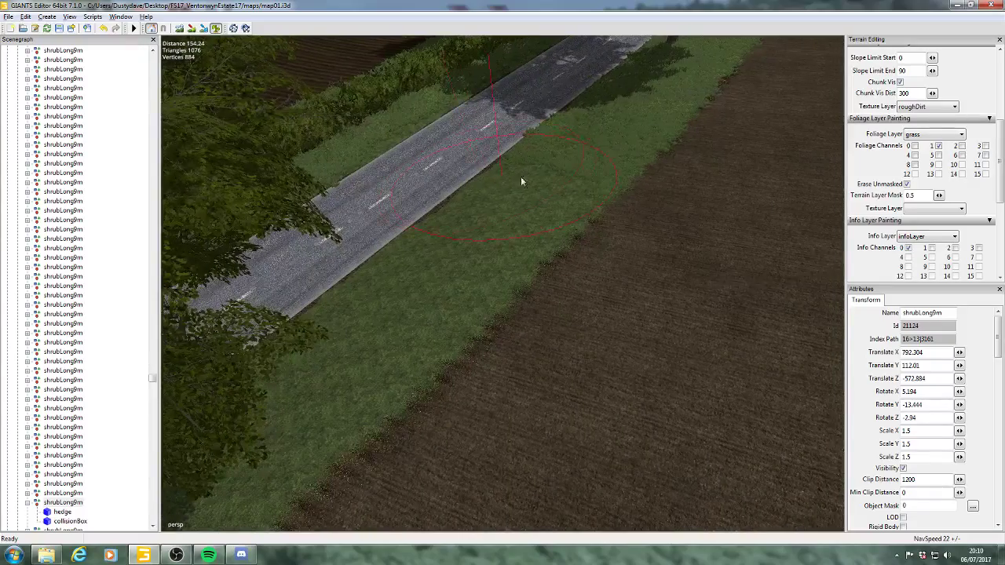
left_click_drag(618, 110, 662, 76)
- Examine the verge and road around the trees at the field's far end and back along the cleared stretch
middle_click_drag(662, 76, 588, 128, "alt")
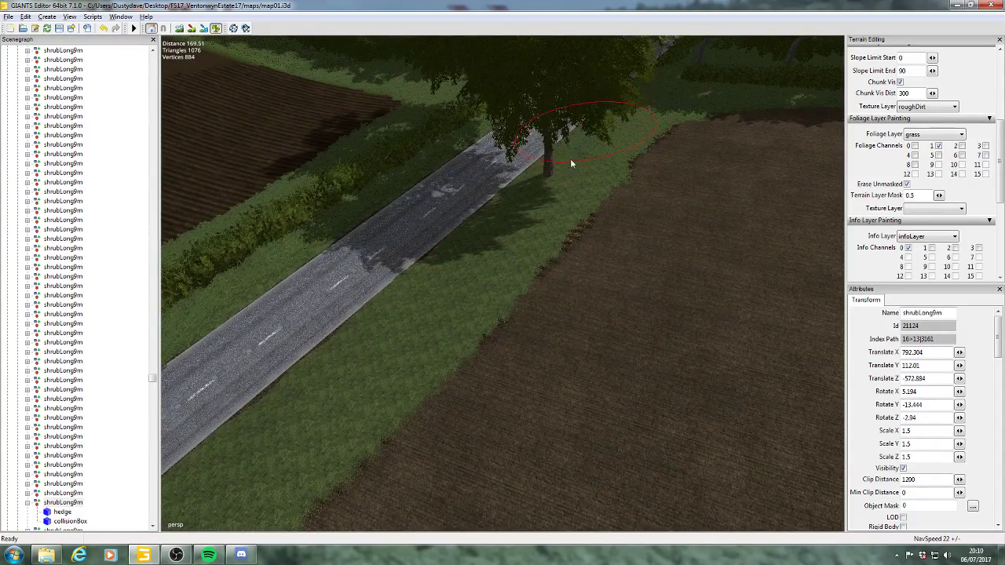
middle_click_drag(572, 160, 518, 253, "alt")
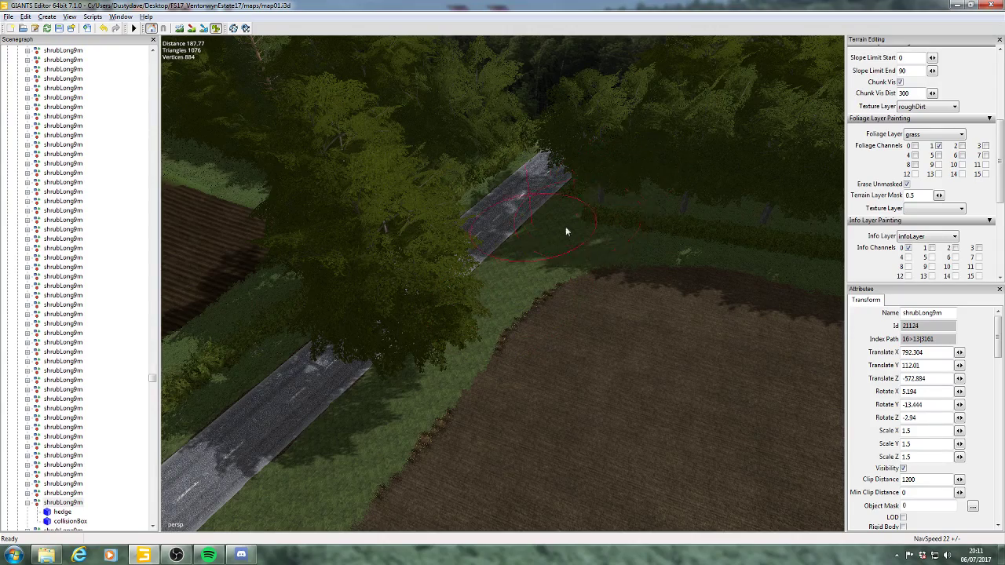
left_click_drag(565, 226, 688, 209, "alt")
middle_click_drag(688, 208, 682, 191, "alt")
left_click_drag(681, 191, 661, 198, "alt")
middle_click_drag(662, 198, 619, 183, "alt")
left_click_drag(620, 183, 581, 163, "alt")
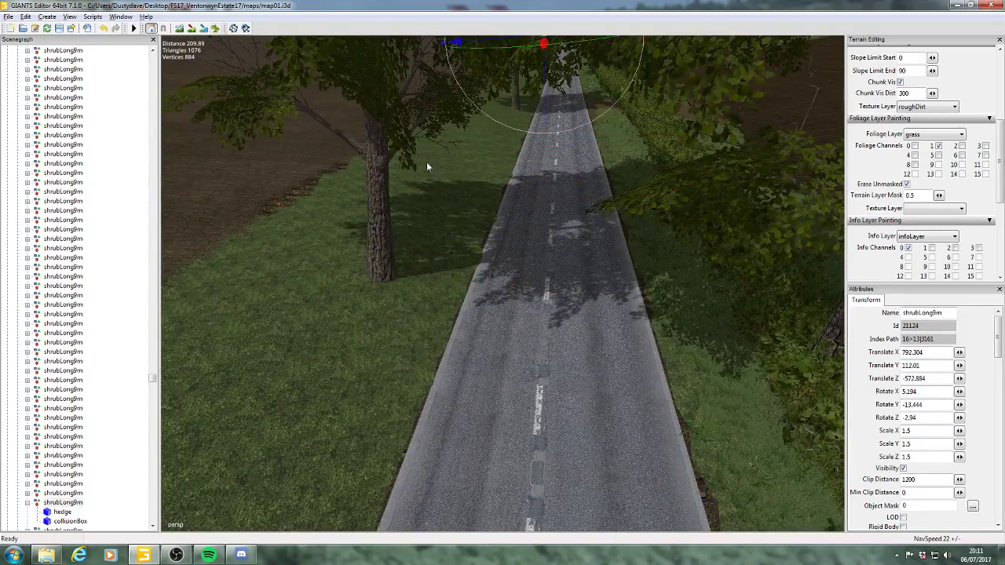
left_click_drag(427, 166, 578, 252, "alt")
- Switch to terrain sculpting and raise the sunken verge opposite the long hedge to the level of the road edge
left_click(179, 28)
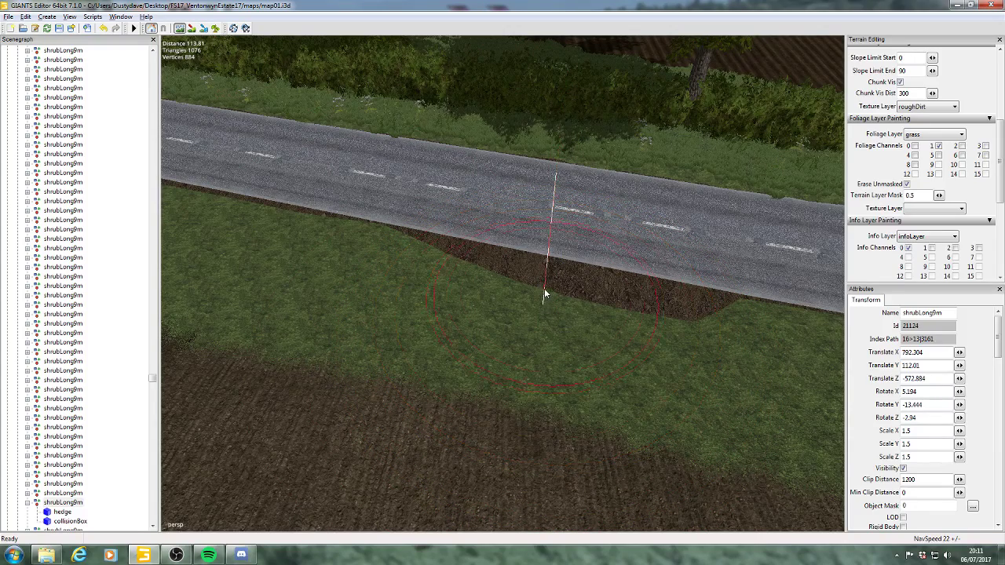
mouse_move(558, 280)
left_mouse_down()
mouse_move(724, 297)
mouse_move(675, 287)
mouse_move(704, 292)
mouse_move(717, 310)
mouse_move(668, 299)
mouse_move(639, 306)
mouse_move(781, 321)
mouse_move(477, 270)
mouse_move(488, 289)
mouse_move(533, 301)
left_mouse_up()
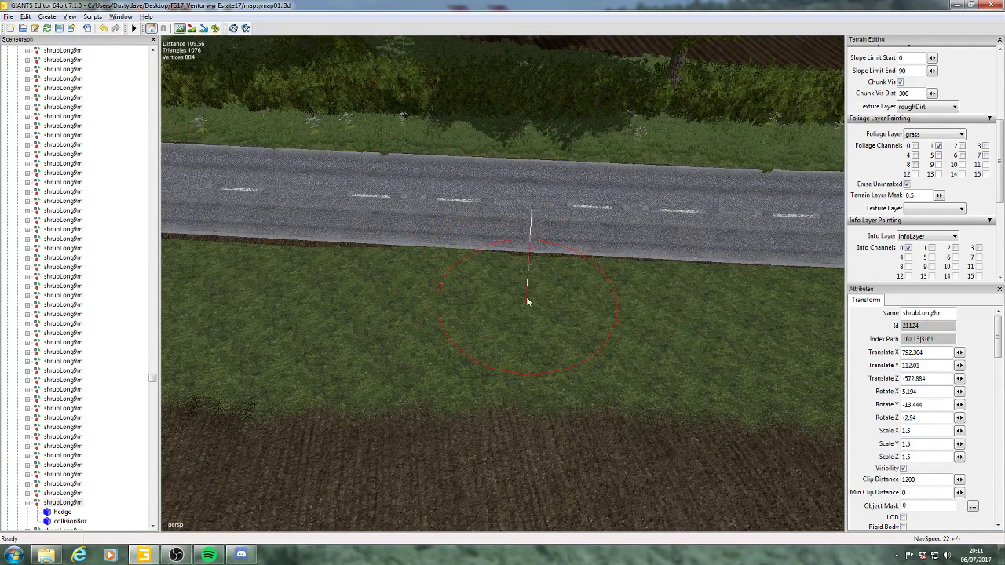
mouse_move(475, 296)
middle_mouse_down("alt")
mouse_move(518, 294)
mouse_move(518, 275)
middle_mouse_up("alt")
mouse_move(394, 249)
left_mouse_down()
mouse_move(200, 222)
mouse_move(340, 233)
mouse_move(214, 232)
left_mouse_up()
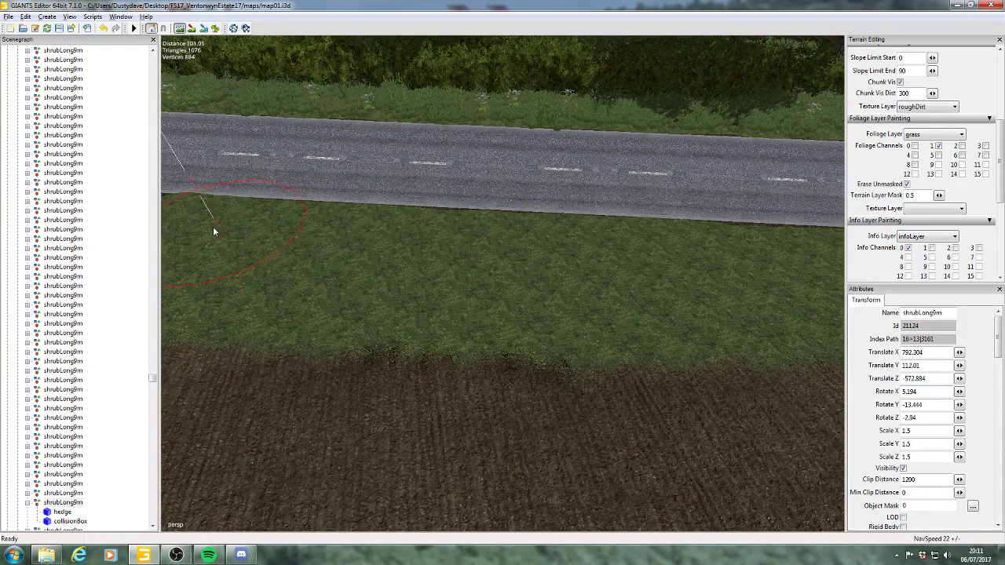
mouse_move(497, 240)
left_mouse_down()
mouse_move(491, 253)
mouse_move(448, 243)
mouse_move(504, 254)
mouse_move(406, 254)
left_mouse_up()
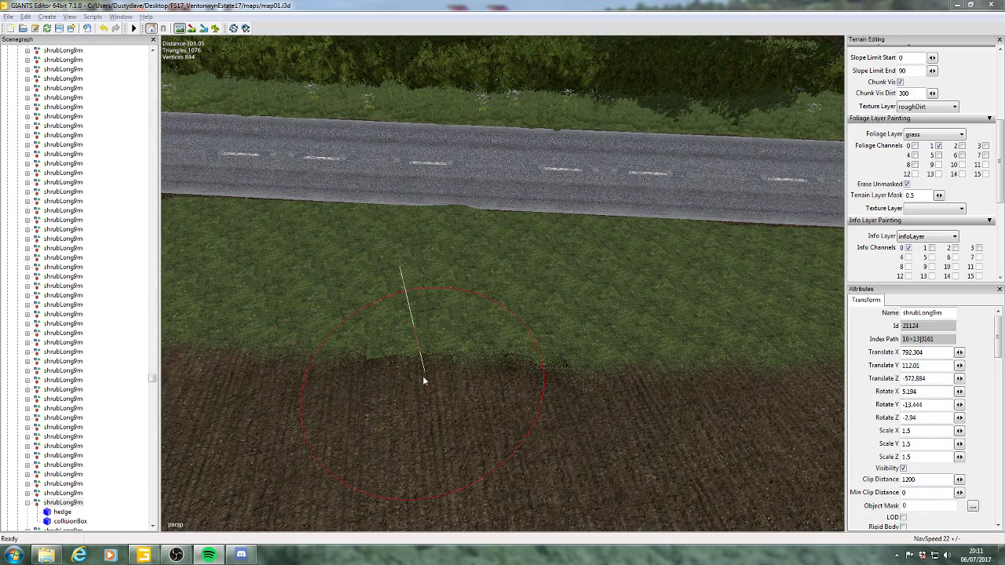
- Raise the sunken verge opposite the end of the stone wall and smooth its humps down to the road edge
middle_click_drag(472, 283, 583, 307, "alt")
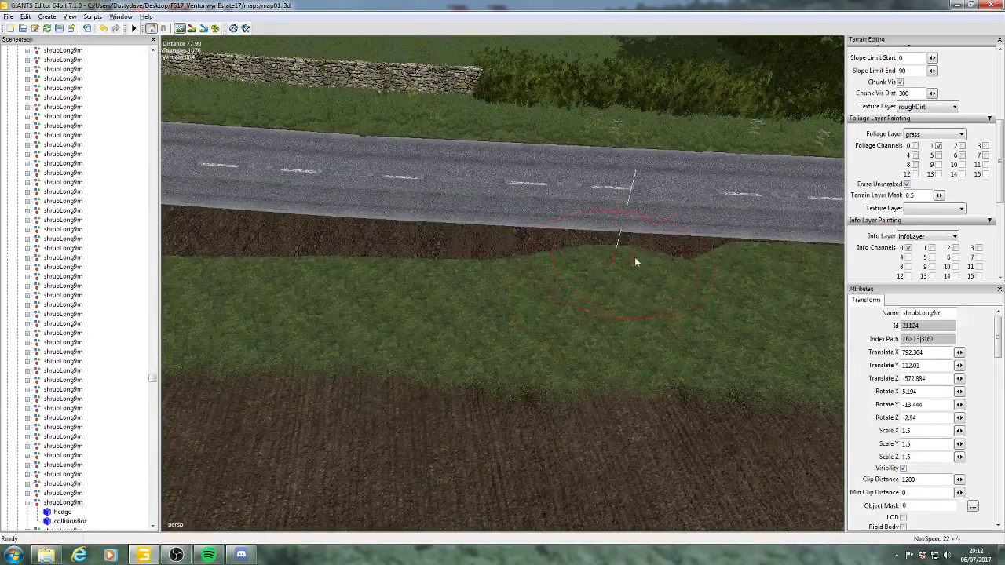
left_click(680, 244)
left_click_drag(512, 250, 260, 222)
left_click_drag(417, 224, 442, 221)
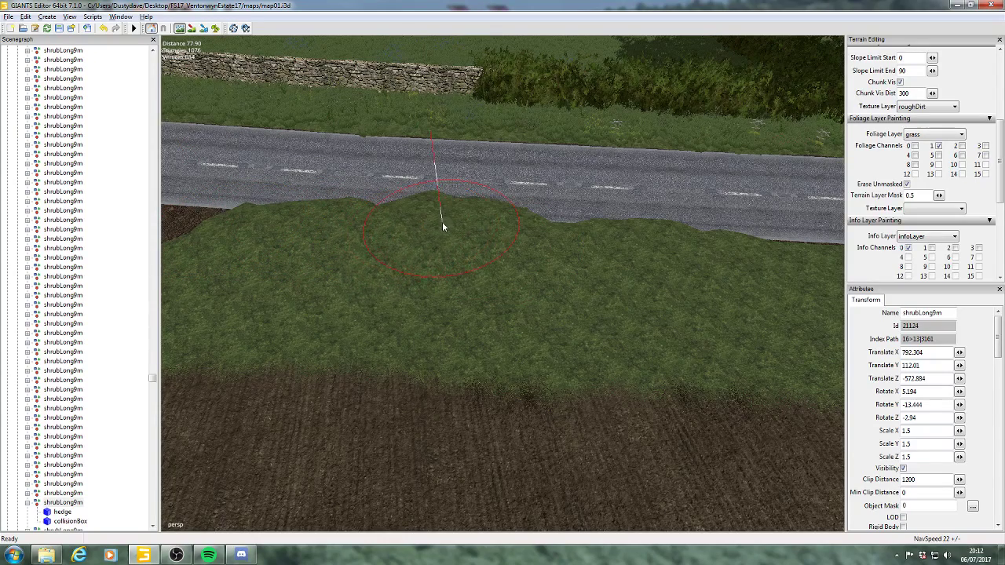
mouse_move(487, 239)
left_mouse_down()
mouse_move(435, 236)
mouse_move(469, 276)
mouse_move(521, 253)
mouse_move(712, 259)
left_mouse_up()
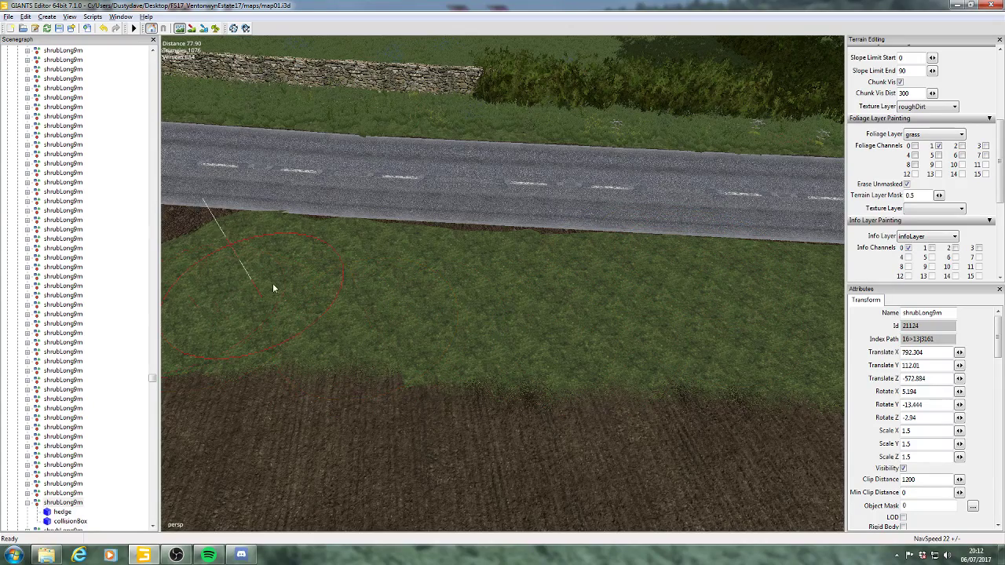
mouse_move(274, 287)
left_mouse_down()
mouse_move(442, 240)
mouse_move(554, 240)
mouse_move(420, 224)
mouse_move(448, 228)
mouse_move(464, 254)
mouse_move(494, 251)
mouse_move(399, 234)
mouse_move(586, 246)
mouse_move(453, 265)
mouse_move(522, 262)
mouse_move(498, 267)
left_mouse_up()
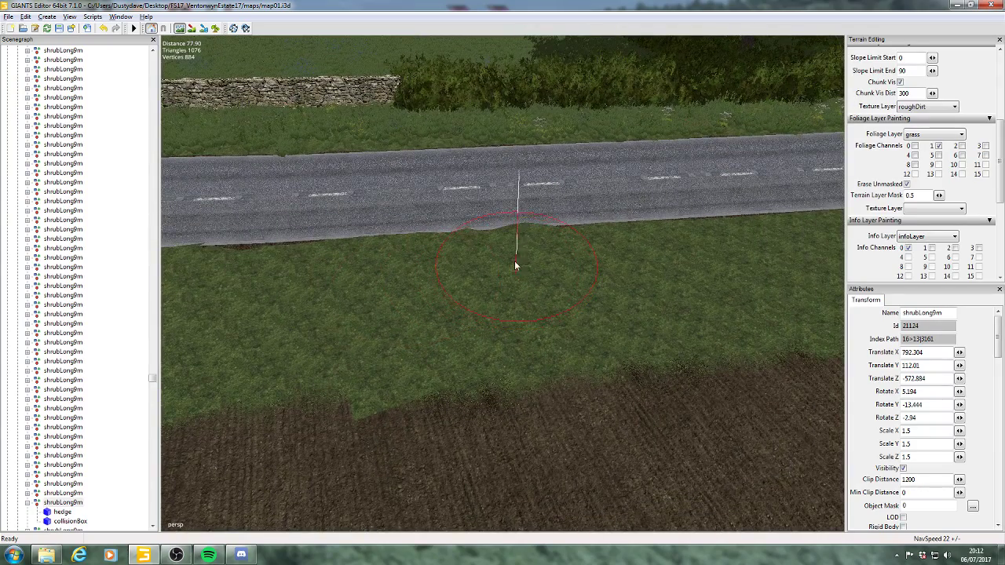
- Fill the exposed dirt dip in the verge opposite the stone wall up to the height of the road
mouse_move(472, 299)
left_mouse_down("alt")
mouse_move(595, 275)
mouse_move(643, 238)
mouse_move(683, 262)
mouse_move(478, 307)
mouse_move(548, 258)
left_mouse_up("alt")
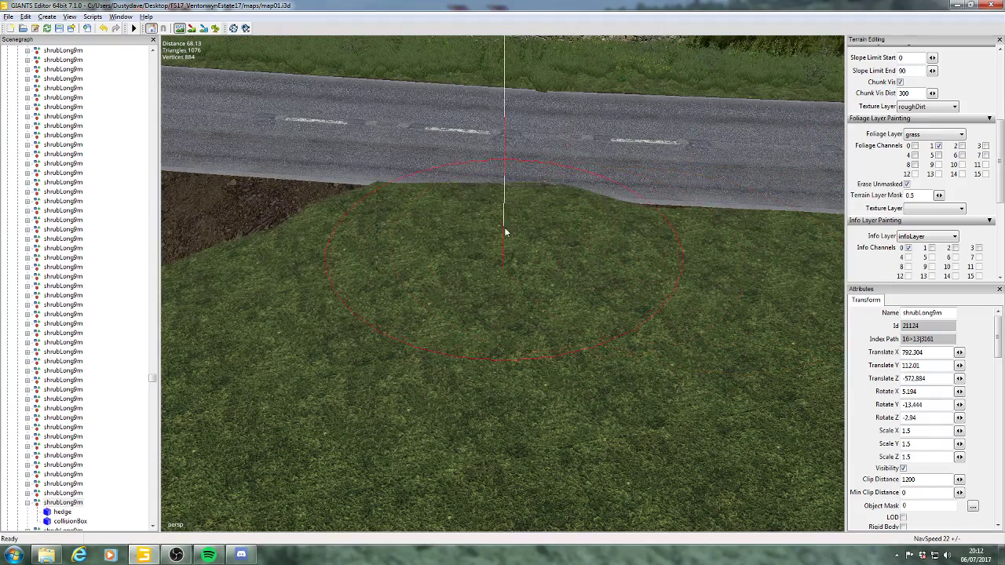
scroll(550, 256, "down", 5)
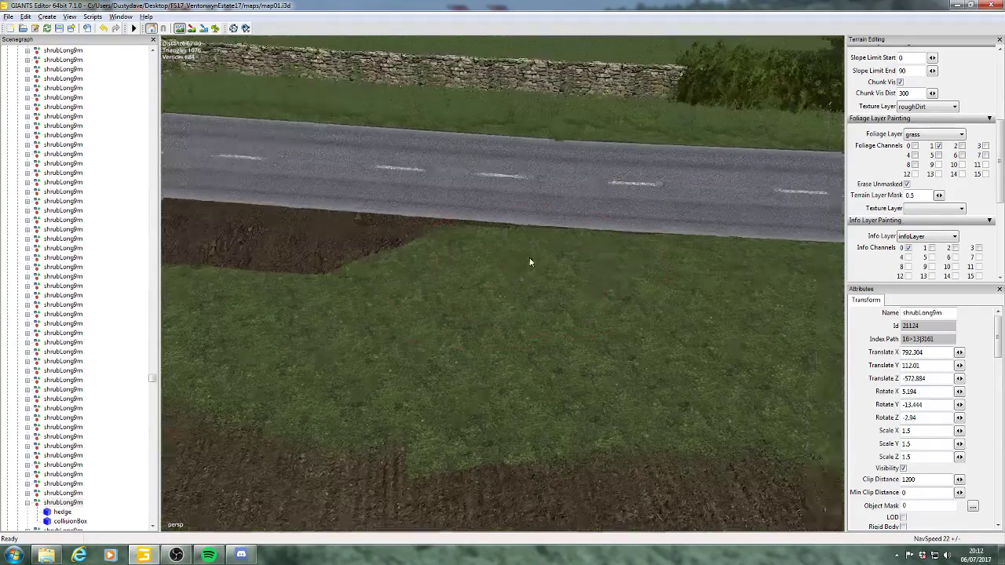
left_click_drag(494, 239, 506, 245)
right_click_drag(506, 244, 529, 247)
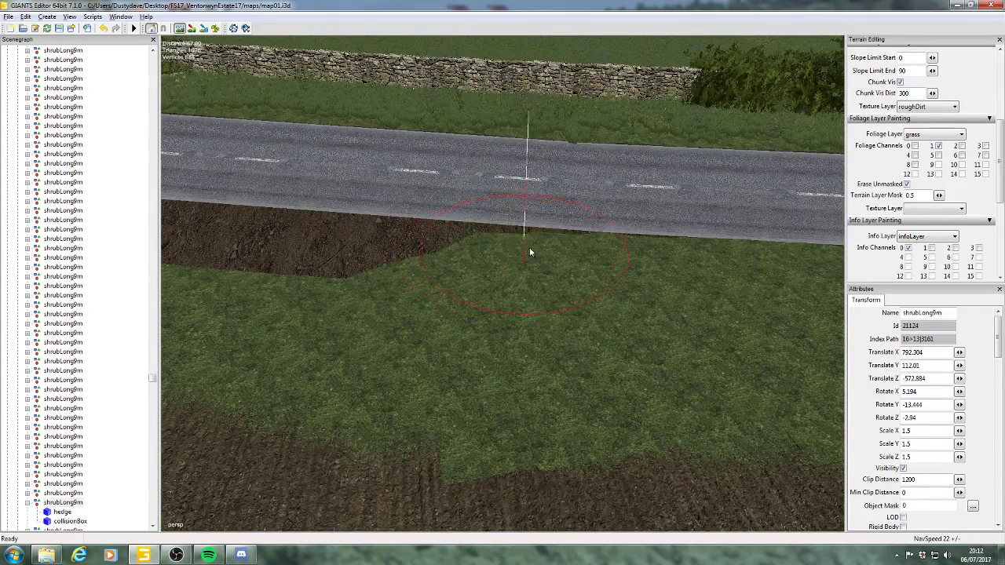
middle_click_drag(529, 247, 526, 262, "alt")
left_click_drag(269, 242, 382, 267)
- Raise the next dips in the roadside verge past the stone wall until the grass meets the road edge
left_click_drag(451, 261, 385, 281, "alt")
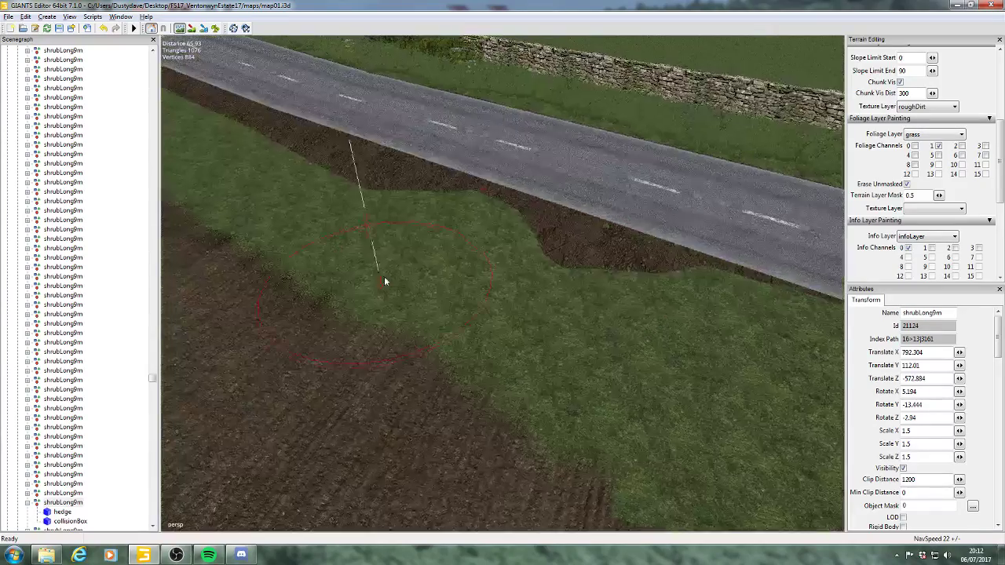
middle_click_drag(385, 281, 377, 271, "alt")
left_click(359, 191)
mouse_move(357, 183)
left_mouse_down()
mouse_move(389, 169)
mouse_move(510, 220)
mouse_move(499, 276)
mouse_move(523, 240)
mouse_move(460, 203)
mouse_move(411, 202)
mouse_move(498, 186)
mouse_move(447, 196)
mouse_move(446, 206)
mouse_move(505, 222)
mouse_move(528, 210)
mouse_move(392, 271)
left_mouse_up()
middle_click_drag(349, 289, 413, 257, "alt")
mouse_move(413, 257)
left_mouse_down()
mouse_move(543, 219)
mouse_move(478, 224)
mouse_move(437, 207)
mouse_move(482, 196)
mouse_move(582, 205)
mouse_move(648, 183)
mouse_move(646, 148)
mouse_move(639, 152)
left_mouse_up()
scroll(649, 182, "down", 3)
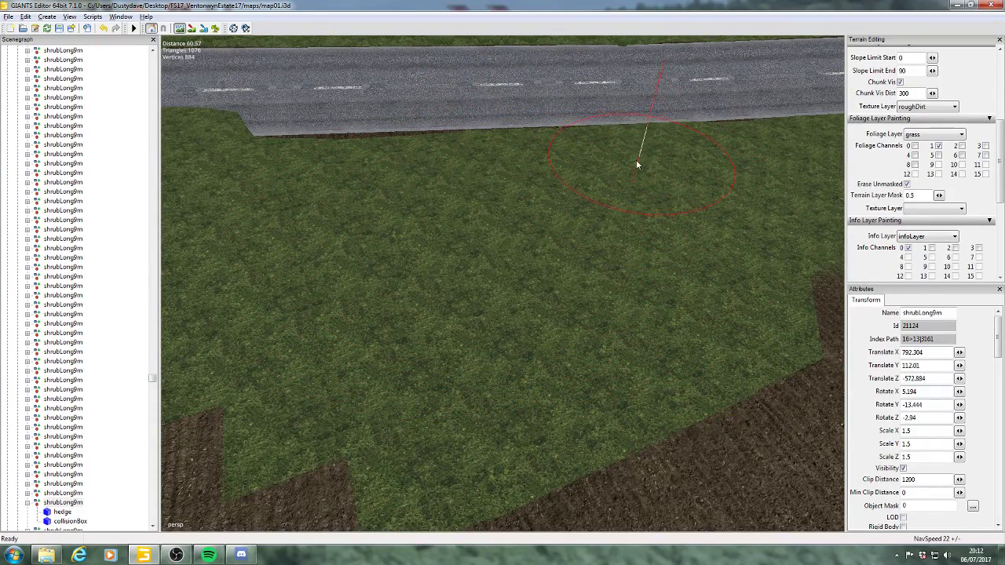
- Raise the verge beside the stepped field edge and smooth away the bulges that overlap the road
left_click_drag(549, 200, 513, 210, "alt")
middle_click_drag(514, 209, 556, 213, "alt")
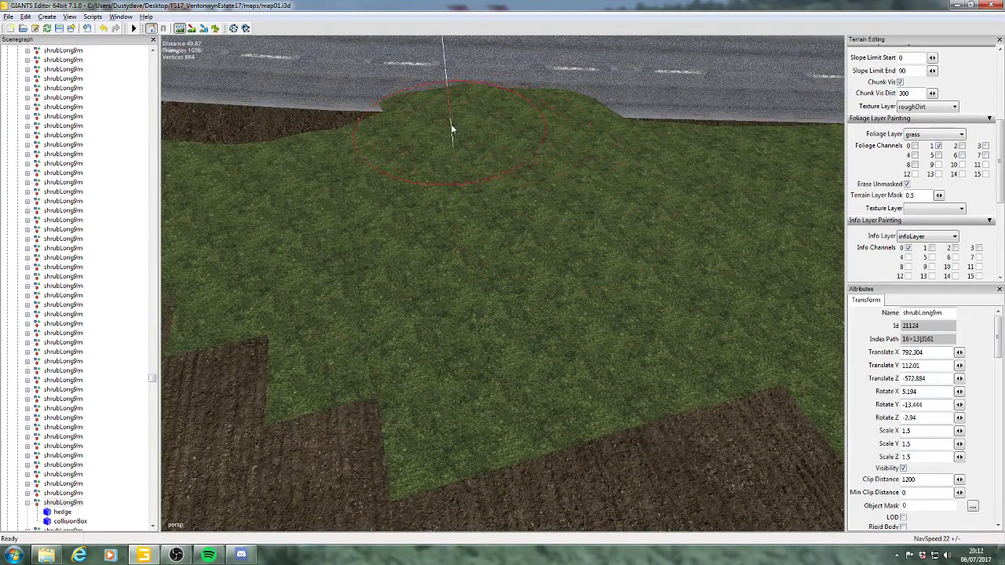
mouse_move(472, 140)
middle_mouse_down()
mouse_move(528, 133)
mouse_move(510, 151)
mouse_move(526, 157)
mouse_move(517, 176)
mouse_move(546, 142)
mouse_move(534, 156)
middle_mouse_up()
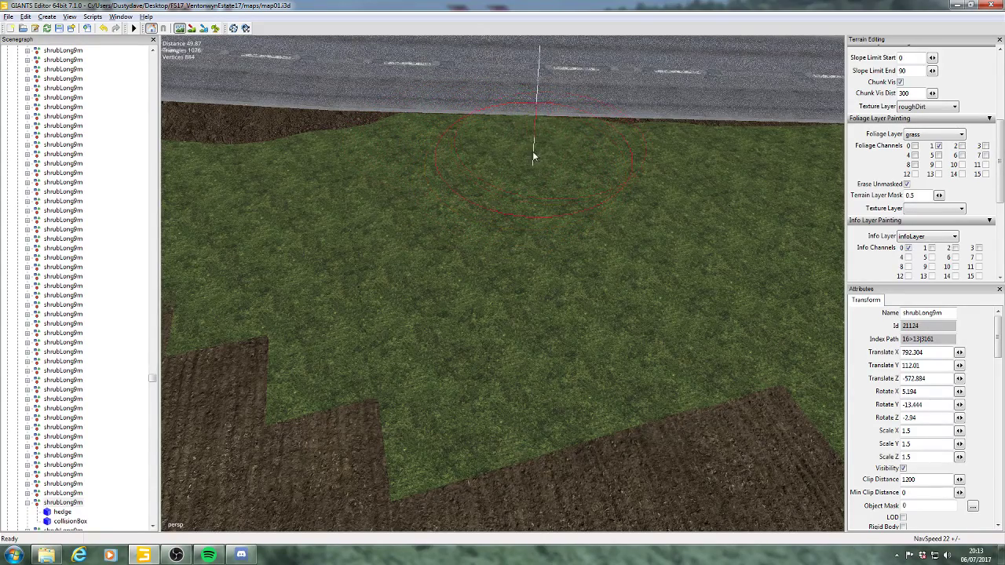
left_click_drag(724, 157, 767, 159)
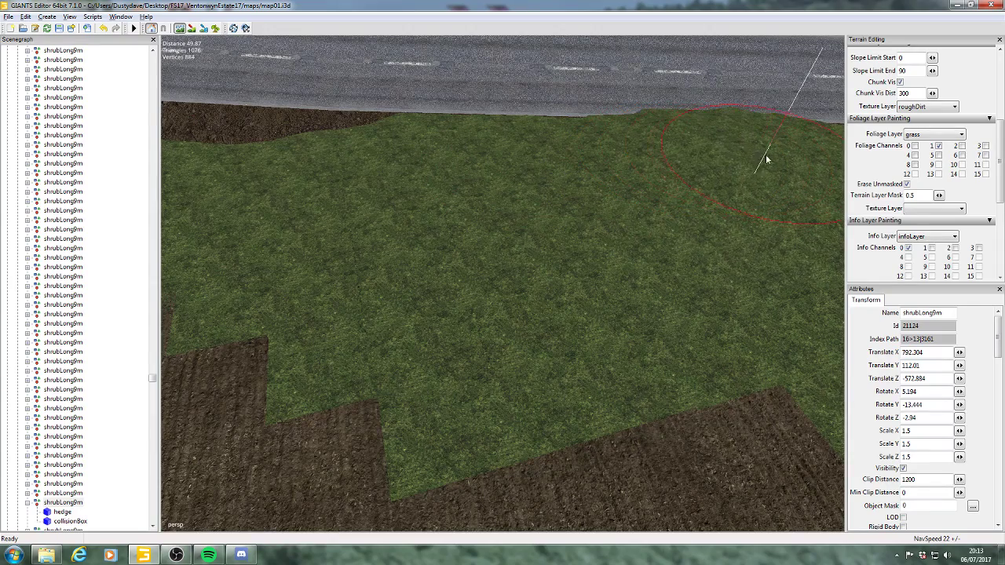
mouse_move(742, 157)
middle_mouse_down()
mouse_move(756, 162)
mouse_move(664, 165)
mouse_move(678, 152)
mouse_move(704, 156)
middle_mouse_up()
left_click(674, 164)
- Build up the verge where the grass strip narrows beside the field and flatten its bumps along the road edge
middle_click_drag(559, 166, 599, 165, "alt")
mouse_move(566, 146)
left_mouse_down()
mouse_move(217, 119)
mouse_move(440, 112)
mouse_move(497, 137)
mouse_move(605, 146)
left_mouse_up()
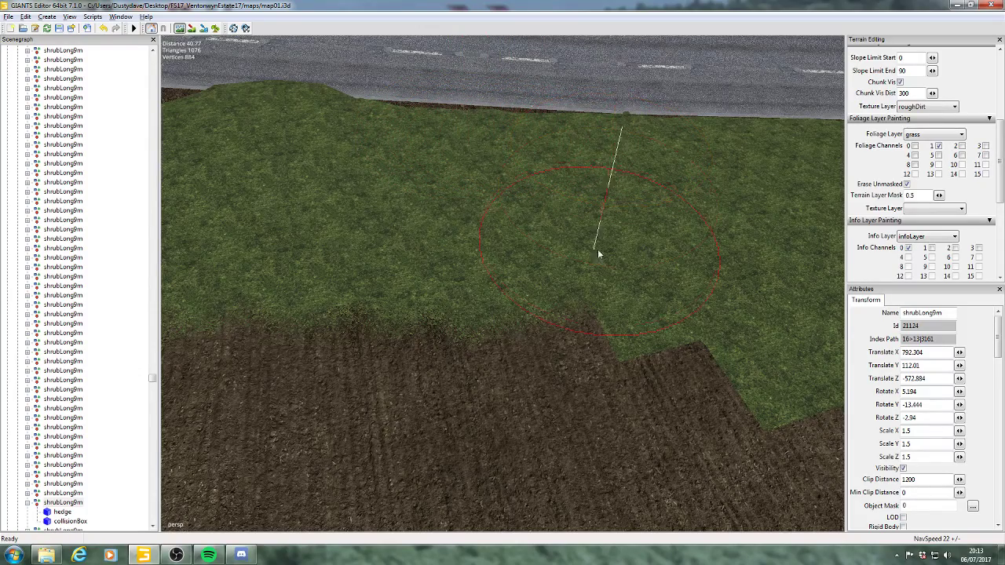
mouse_move(325, 180)
left_mouse_down()
mouse_move(262, 128)
mouse_move(243, 134)
mouse_move(349, 145)
mouse_move(525, 137)
mouse_move(420, 138)
mouse_move(350, 125)
left_mouse_up()
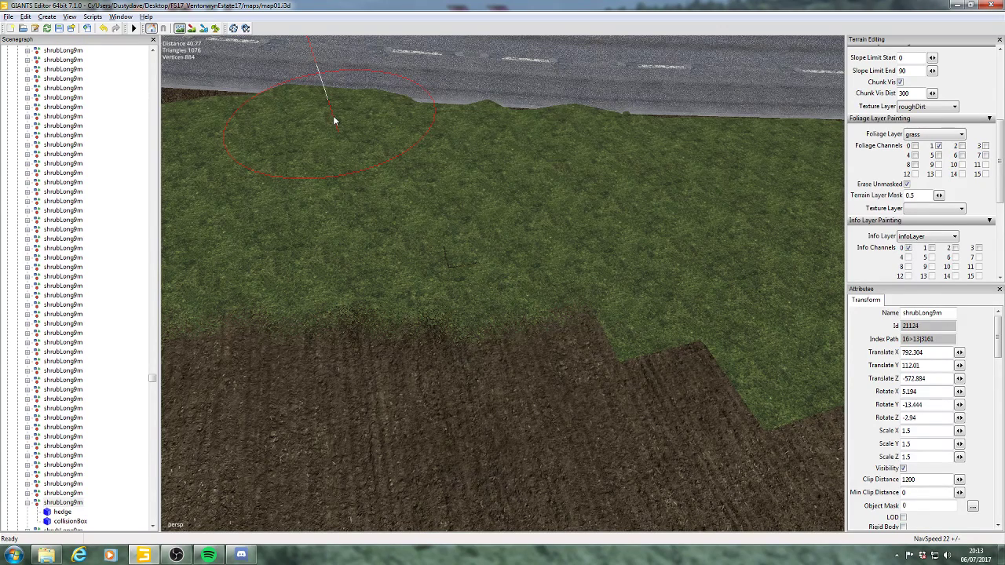
left_click_drag(338, 119, 312, 124)
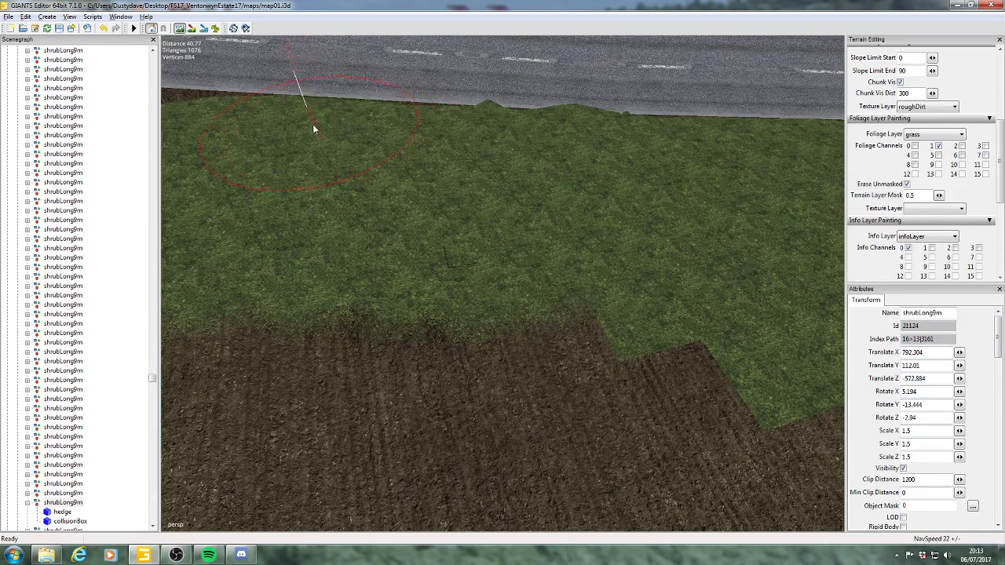
left_click_drag(524, 124, 590, 139)
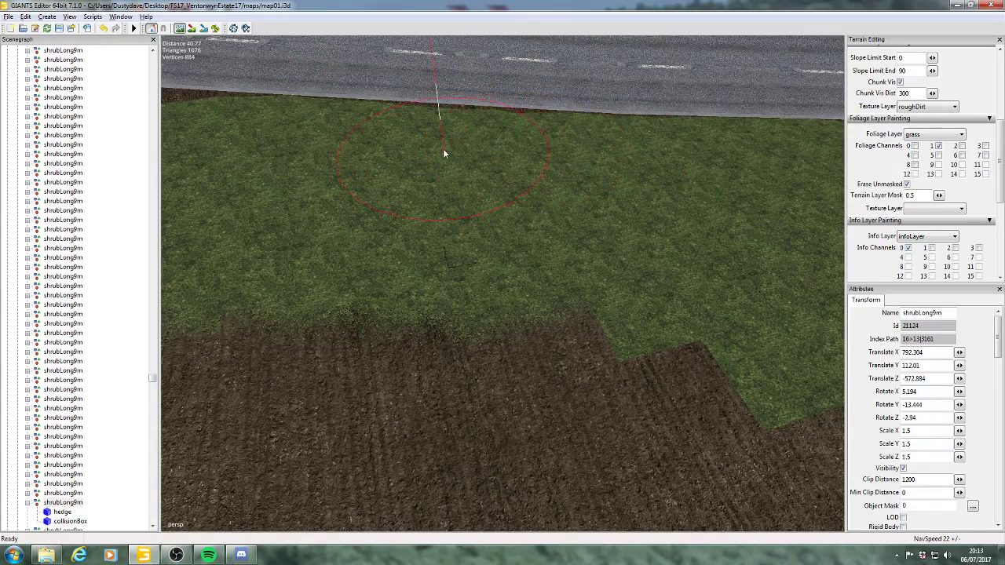
left_click_drag(442, 150, 412, 133)
- Continue levelling the remaining verge with the road along the field towards the selected hedge
middle_click_drag(410, 132, 506, 162, "alt")
mouse_move(507, 165)
left_mouse_down()
mouse_move(657, 196)
mouse_move(672, 180)
mouse_move(752, 179)
mouse_move(736, 167)
mouse_move(724, 184)
mouse_move(787, 180)
mouse_move(606, 166)
mouse_move(531, 146)
mouse_move(630, 202)
mouse_move(643, 191)
mouse_move(554, 169)
left_mouse_up()
mouse_move(478, 182)
left_mouse_down()
mouse_move(502, 161)
mouse_move(484, 169)
mouse_move(650, 117)
mouse_move(616, 159)
mouse_move(481, 153)
mouse_move(236, 92)
mouse_move(579, 141)
mouse_move(492, 128)
mouse_move(482, 141)
mouse_move(585, 176)
mouse_move(600, 156)
mouse_move(547, 161)
mouse_move(568, 157)
left_mouse_up()
mouse_move(473, 182)
middle_mouse_down("alt")
mouse_move(552, 197)
mouse_move(503, 208)
middle_mouse_up("alt")
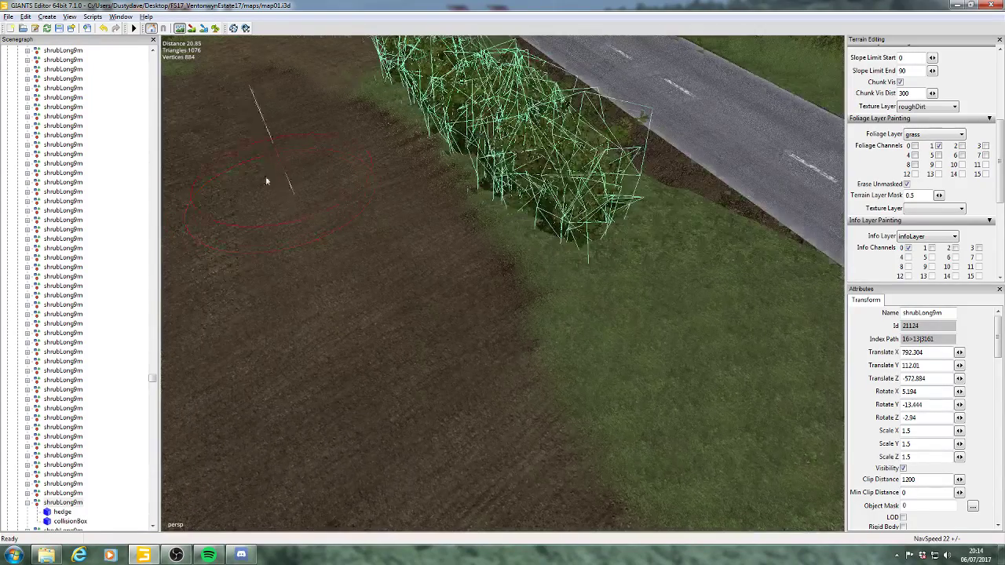
- Raise the sunken ground between the selected hedge and the road, and smooth it level with the road edge
right_click_drag(265, 180, 477, 223)
mouse_move(498, 254)
left_mouse_down()
mouse_move(537, 311)
mouse_move(512, 303)
mouse_move(493, 322)
mouse_move(503, 304)
mouse_move(523, 365)
mouse_move(476, 345)
mouse_move(498, 320)
mouse_move(464, 234)
mouse_move(480, 262)
mouse_move(473, 247)
mouse_move(508, 262)
mouse_move(485, 263)
mouse_move(505, 354)
mouse_move(497, 340)
mouse_move(538, 349)
mouse_move(521, 364)
mouse_move(629, 366)
mouse_move(620, 369)
left_mouse_up()
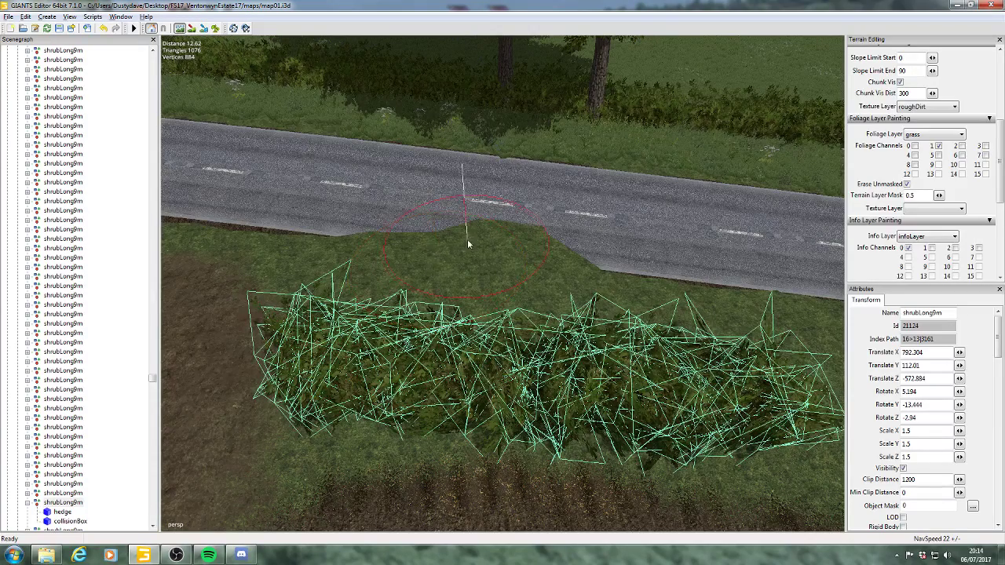
mouse_move(467, 239)
left_mouse_down()
mouse_move(472, 277)
mouse_move(498, 277)
mouse_move(507, 267)
mouse_move(358, 245)
mouse_move(401, 253)
mouse_move(440, 287)
mouse_move(495, 279)
mouse_move(519, 304)
mouse_move(520, 293)
mouse_move(482, 297)
left_mouse_up()
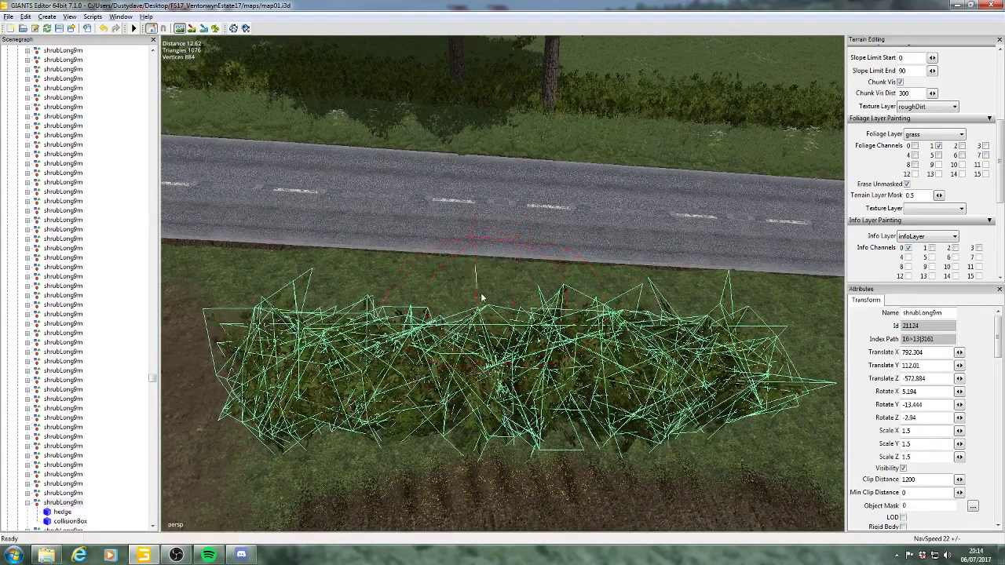
middle_click_drag(482, 298, 544, 299, "alt")
mouse_move(544, 299)
left_mouse_down()
mouse_move(430, 279)
mouse_move(531, 274)
mouse_move(643, 311)
mouse_move(663, 289)
mouse_move(637, 283)
mouse_move(661, 287)
mouse_move(526, 303)
mouse_move(425, 267)
mouse_move(226, 226)
mouse_move(252, 206)
mouse_move(264, 218)
mouse_move(263, 240)
mouse_move(256, 219)
mouse_move(411, 251)
mouse_move(415, 265)
mouse_move(437, 270)
left_mouse_up()
- Level the verge at the field corner where the existing hedge reaches the road
left_click_drag(547, 309, 535, 306, "alt")
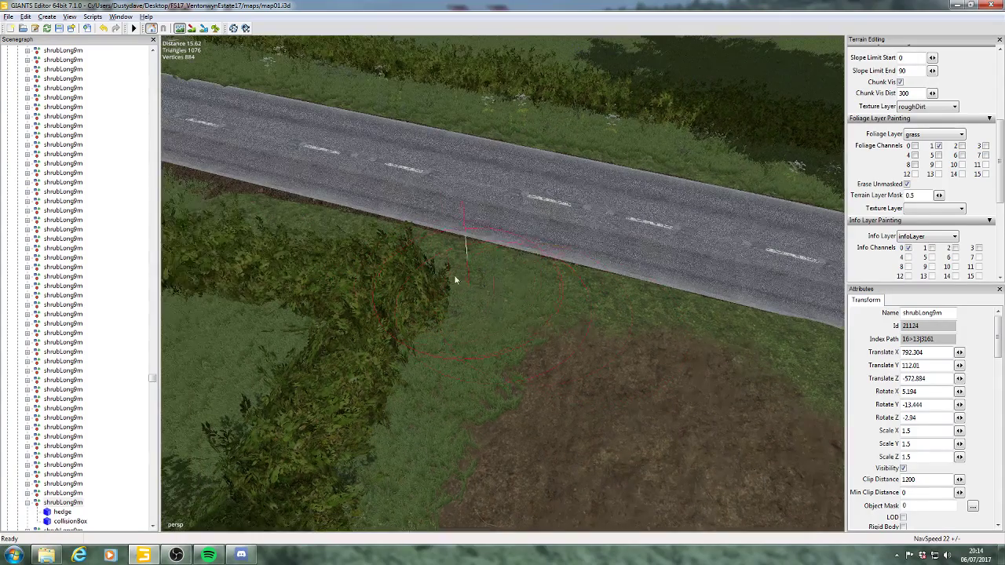
mouse_move(455, 279)
left_mouse_down()
mouse_move(428, 265)
mouse_move(482, 268)
mouse_move(520, 302)
mouse_move(556, 314)
mouse_move(558, 301)
mouse_move(605, 300)
mouse_move(602, 309)
mouse_move(576, 298)
mouse_move(478, 306)
left_mouse_up()
middle_click_drag(477, 305, 429, 306, "alt")
left_click_drag(428, 306, 476, 347, "alt")
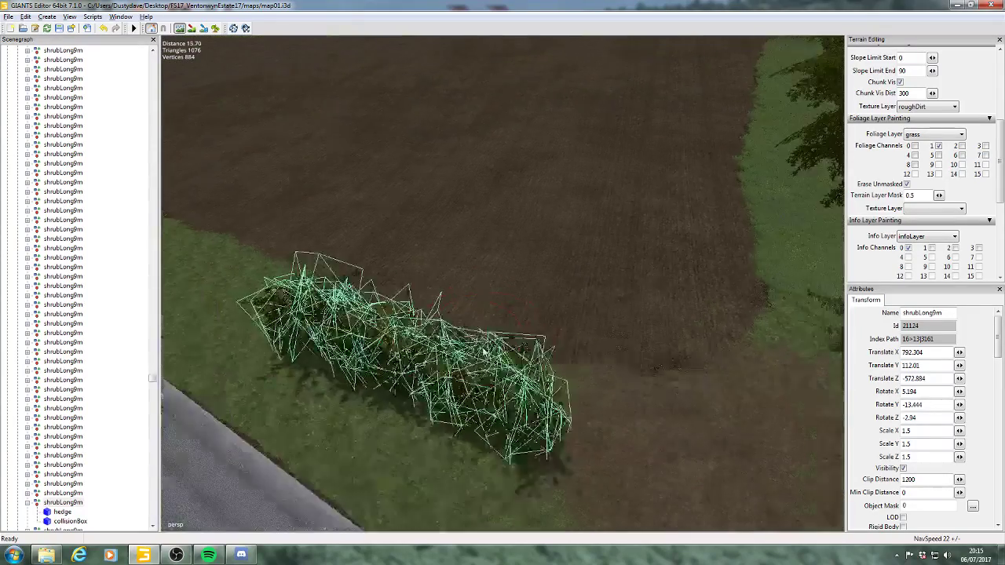
- Leave terrain sculpting and rotate the selected hedge about its Y axis to about -17.99 so it follows the road
middle_click_drag(475, 347, 503, 304, "alt")
left_click(181, 29)
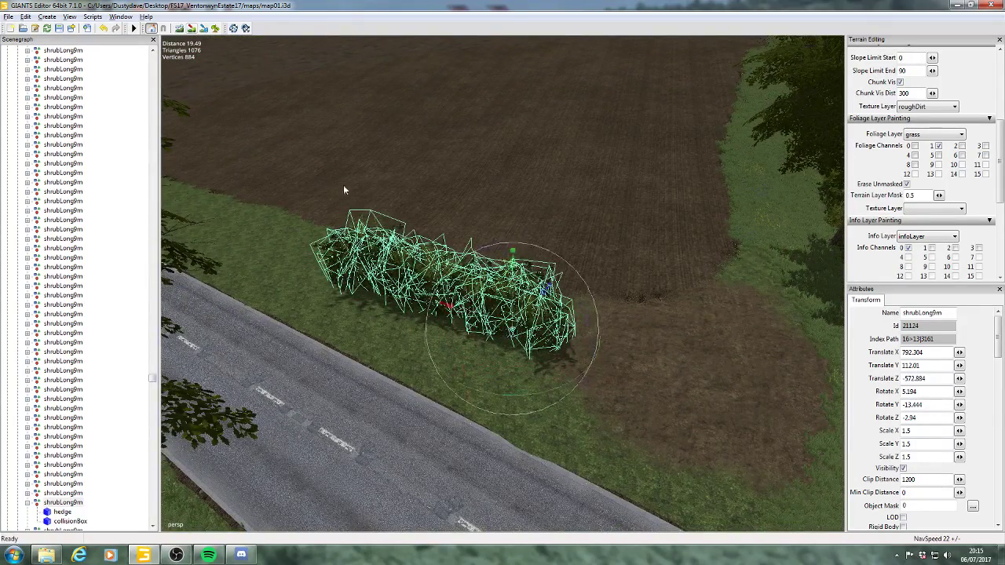
left_click_drag(343, 186, 542, 263, "alt")
scroll(471, 188, "up", 3)
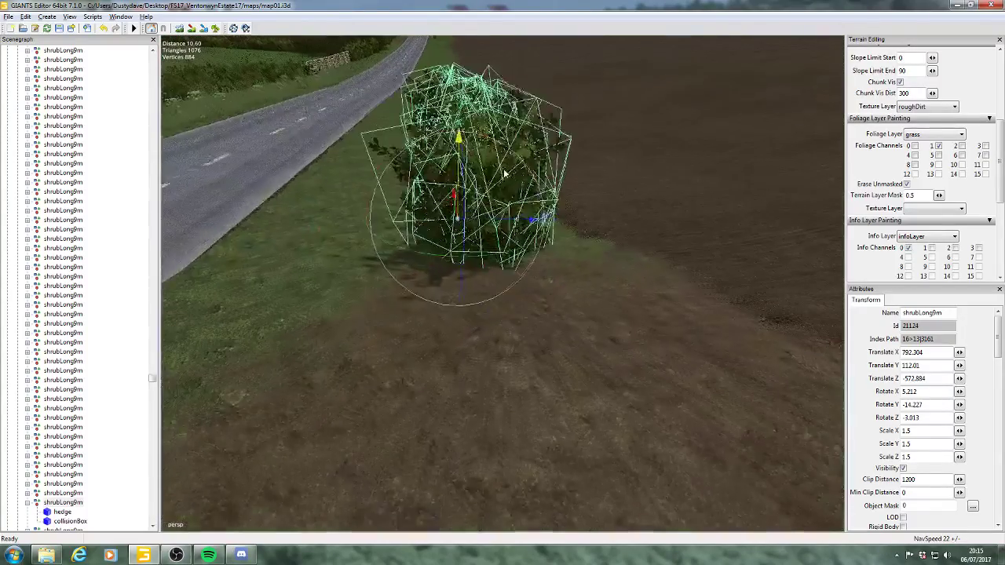
left_click_drag(442, 172, 527, 305, "alt")
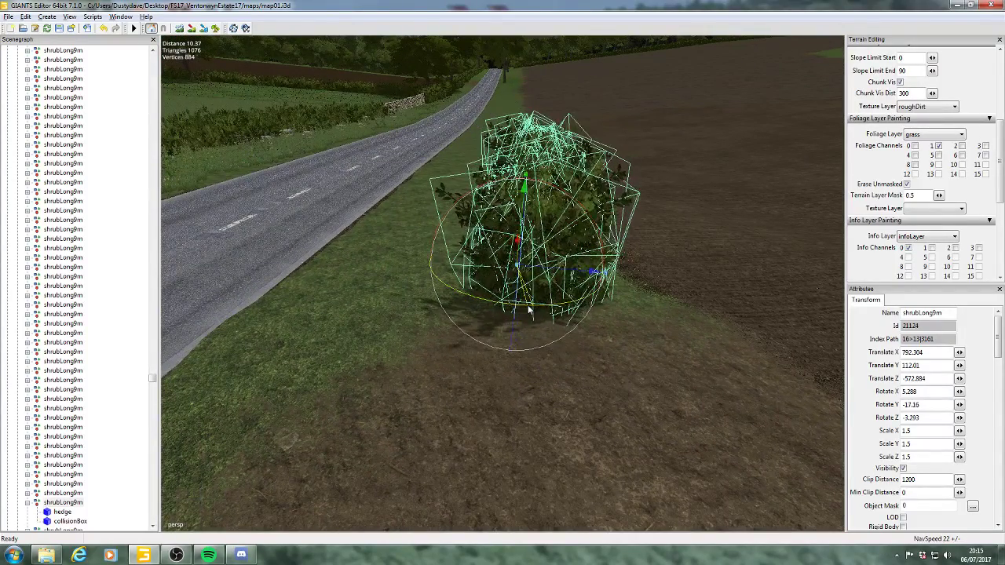
key("a")
key("a")
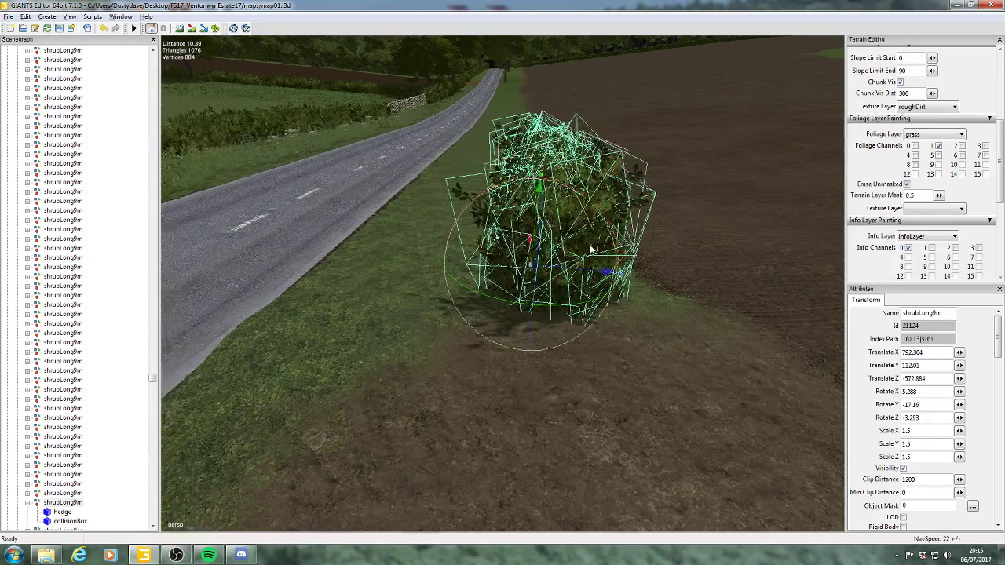
key("a")
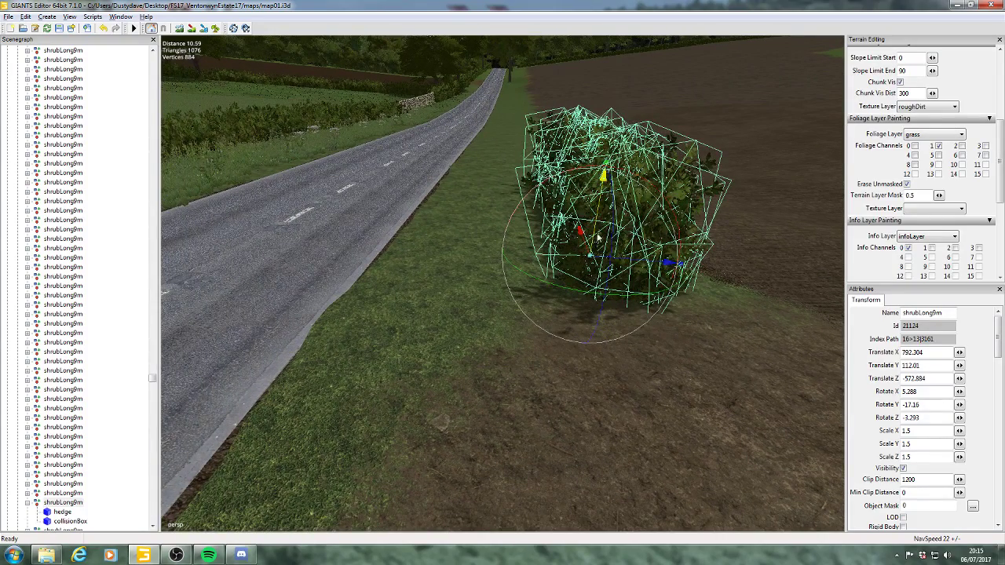
key("a")
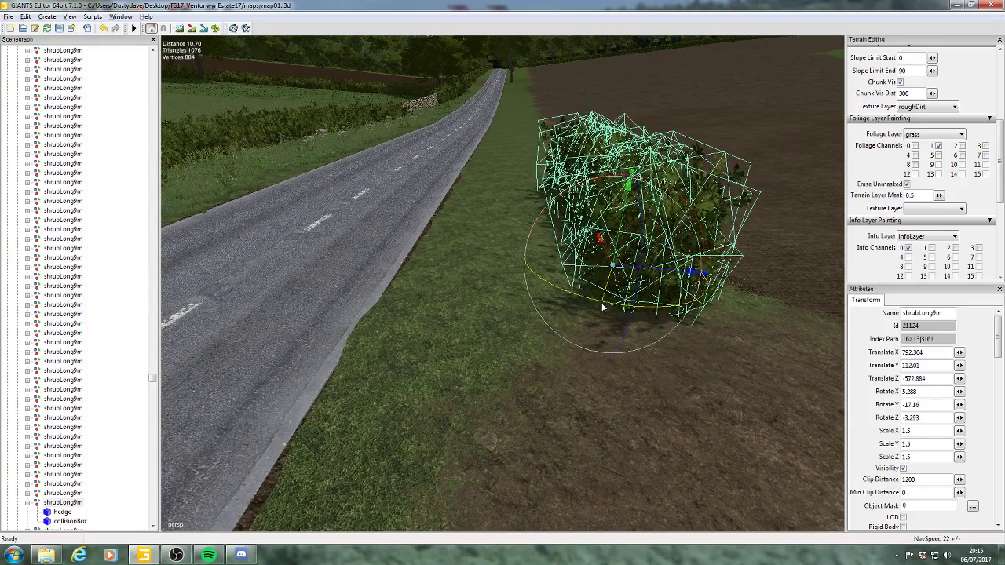
left_click_drag(599, 308, 600, 302)
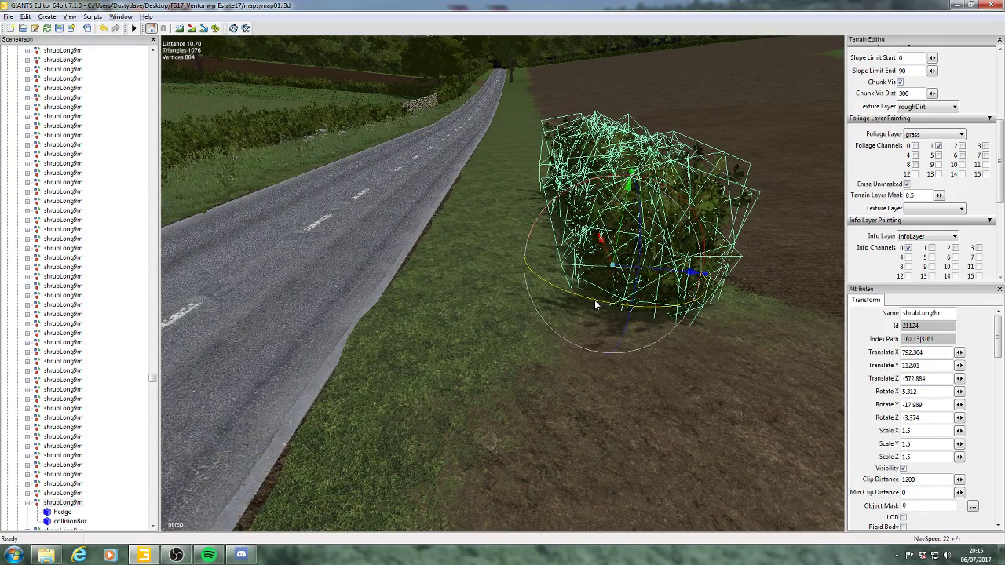
- Raise the hedge to Y 112.221 and tilt it to match the verge, with rotation X 4.768 and Z -3.538
middle_click_drag(609, 277, 607, 280)
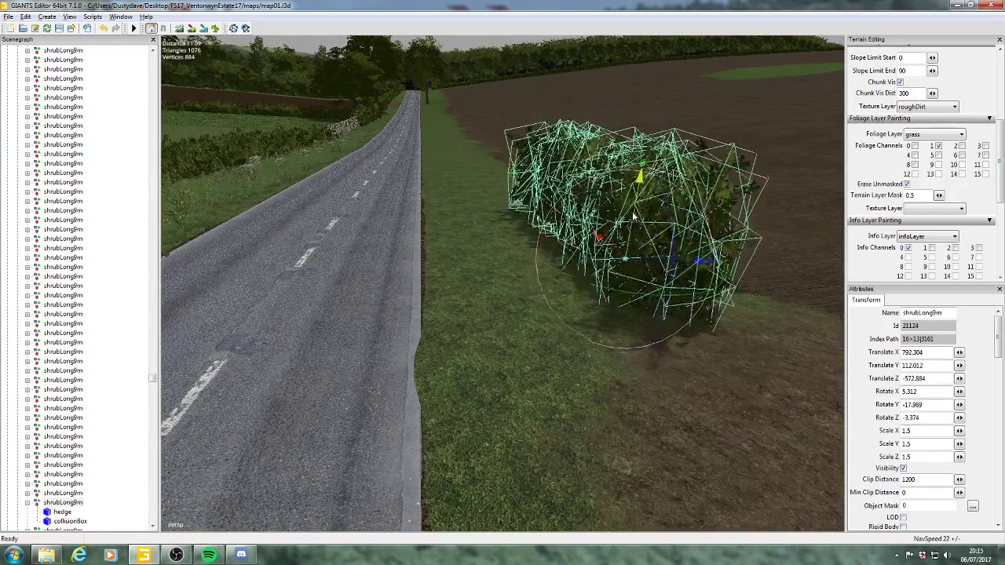
middle_click_drag(629, 238, 592, 287)
mouse_move(592, 287)
left_mouse_down("alt")
mouse_move(574, 287)
mouse_move(592, 278)
left_mouse_up("alt")
left_click_drag(640, 207, 585, 232)
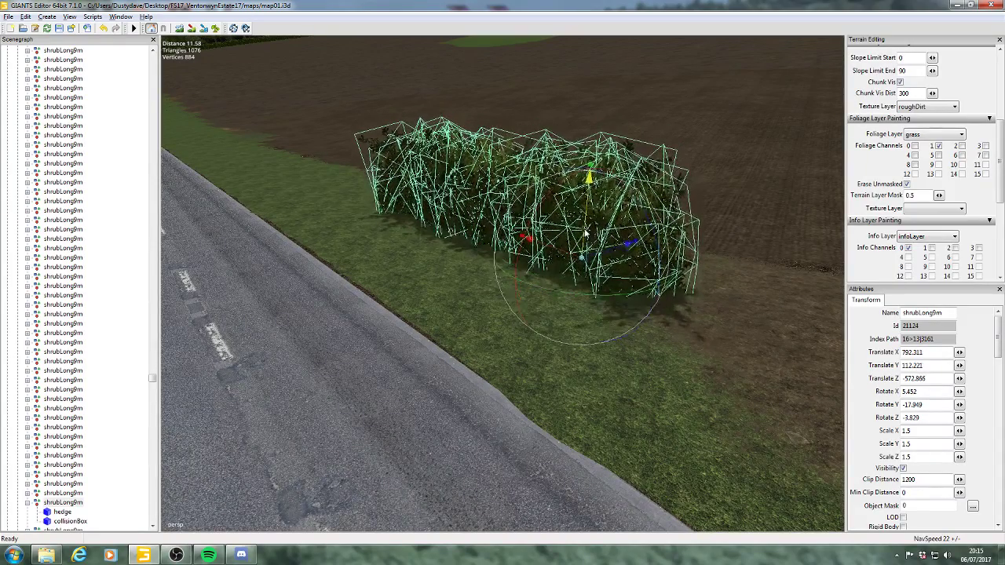
left_click_drag(627, 193, 537, 210)
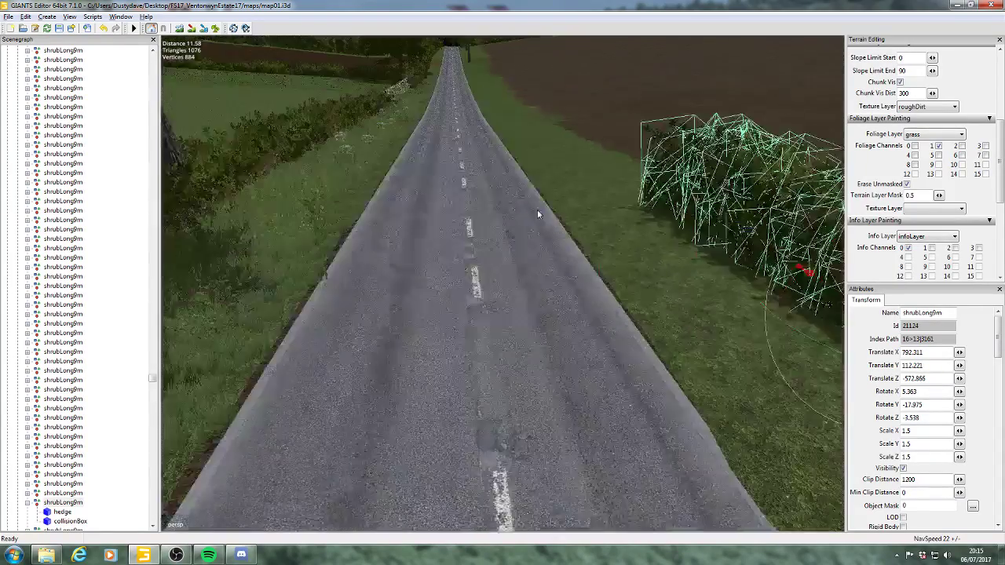
middle_click_drag(537, 210, 485, 205, "alt")
left_click_drag(498, 168, 558, 241)
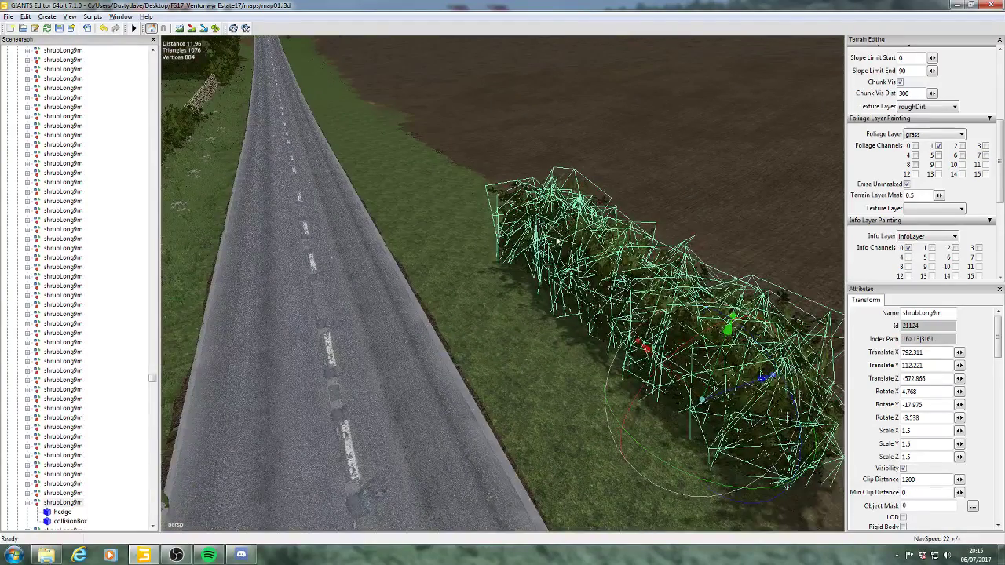
- Duplicate the hedge twice and place the copies end to end along the verge at about X 802.88 and X 814.31
key("ctrl+d")
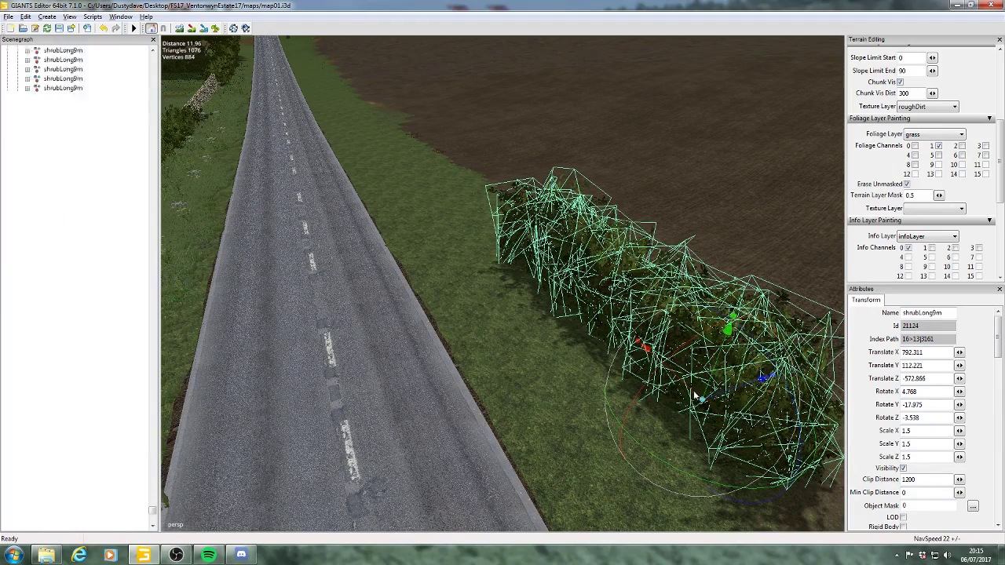
left_click_drag(685, 384, 581, 310)
left_click_drag(633, 242, 674, 231)
key("ctrl+d")
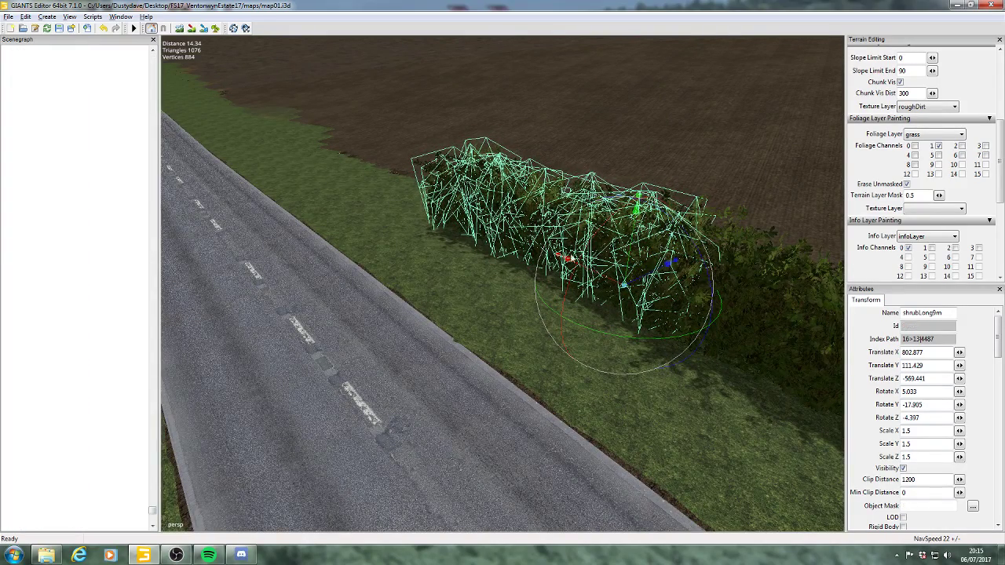
left_click_drag(571, 258, 314, 151)
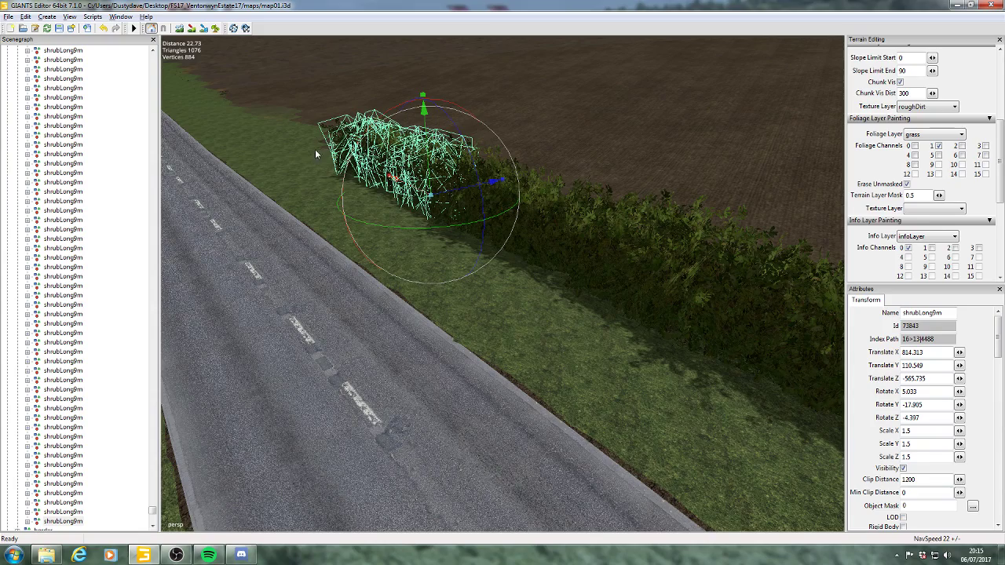
- Turn the hedge at about X 814.31 to a Y rotation of about -17.589 so it follows the verge
middle_click_drag(402, 171, 515, 252, "alt")
scroll(518, 251, "up", 4)
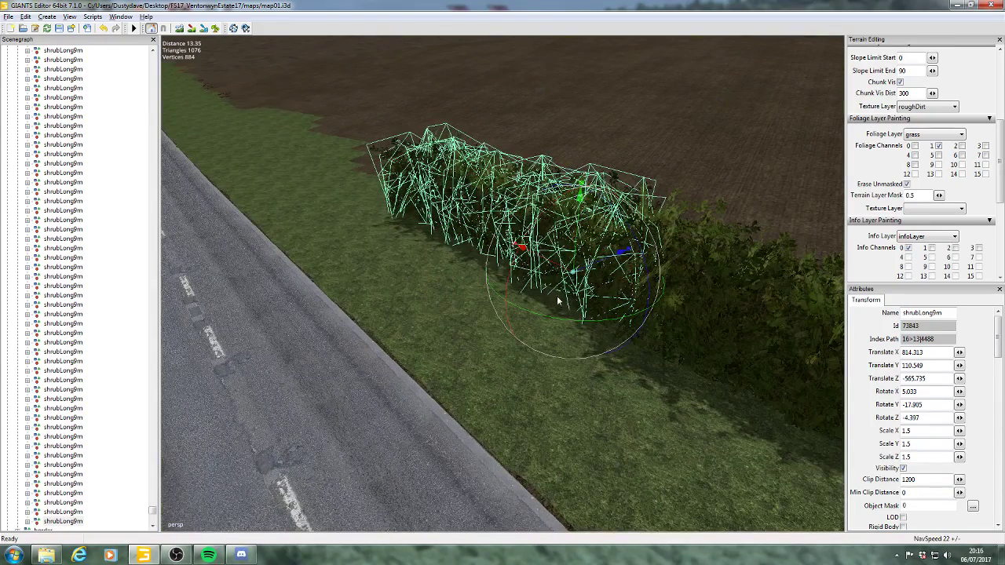
left_click_drag(548, 318, 548, 318)
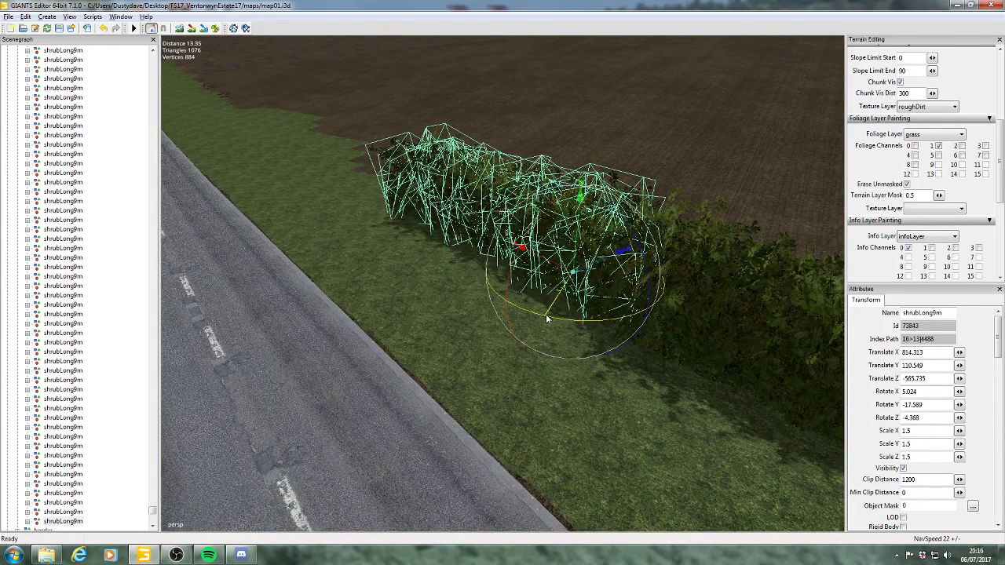
- Duplicate the hedge and place the copy end to end along the verge at about X 824.97, Y 109.667
key("ctrl+d")
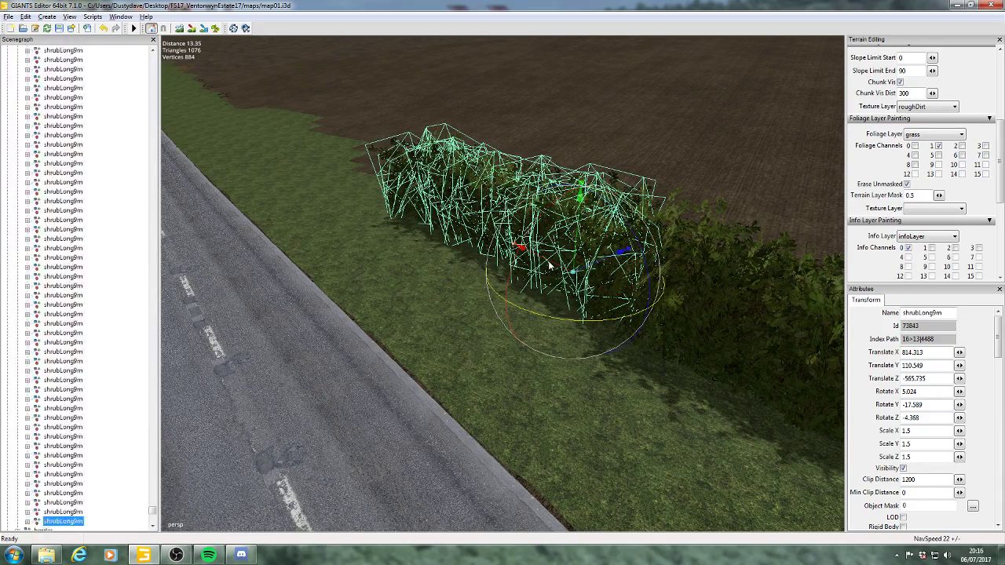
left_click_drag(550, 267, 397, 164)
middle_click_drag(476, 231, 550, 245, "alt")
scroll(527, 267, "up", 3)
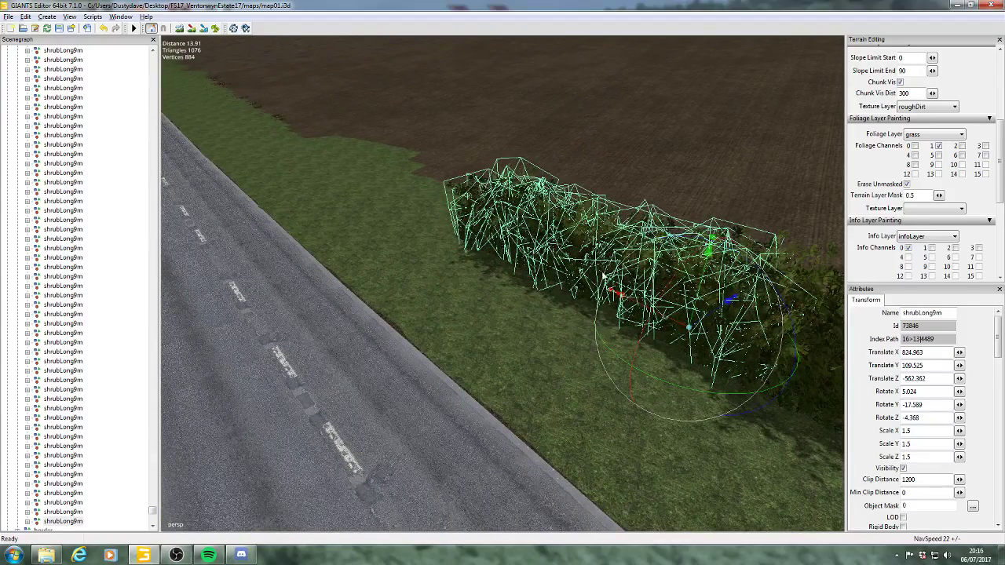
left_click_drag(698, 293, 724, 277)
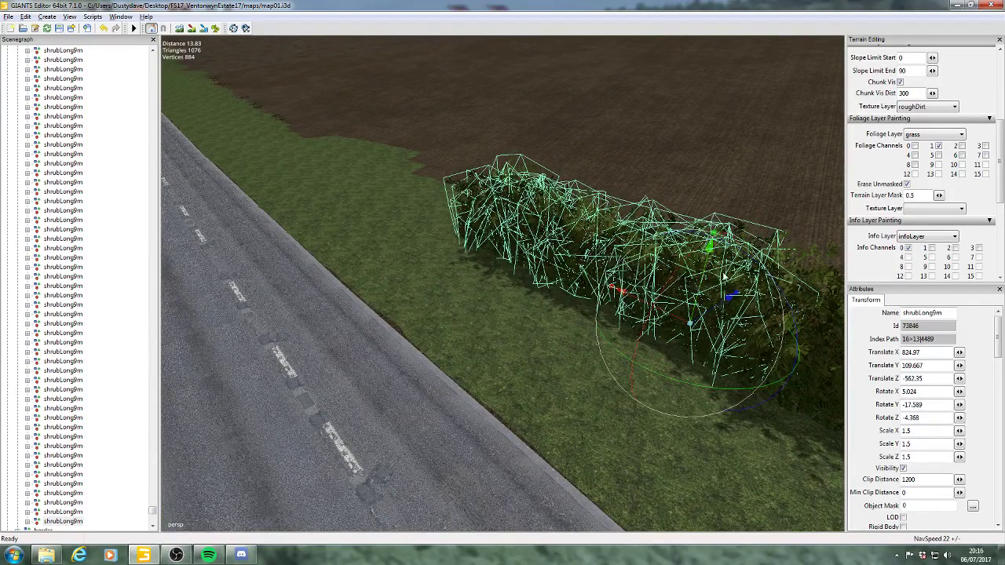
- Add another hedge copy at about X 836.6, Y 108.882, rotated to about X 4.222, Y -14.288 and Z -1.131
key("ctrl+d")
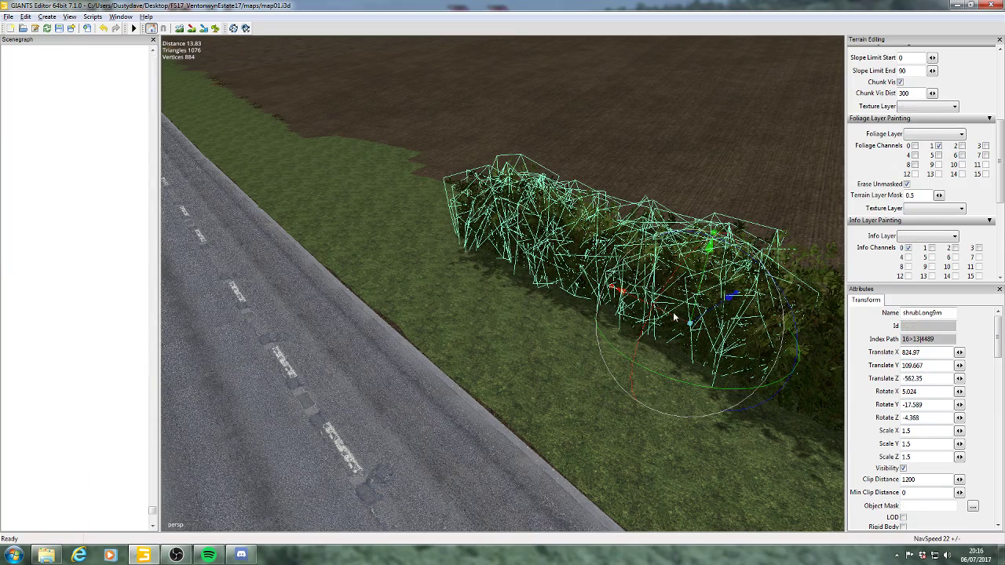
left_click_drag(671, 313, 559, 270)
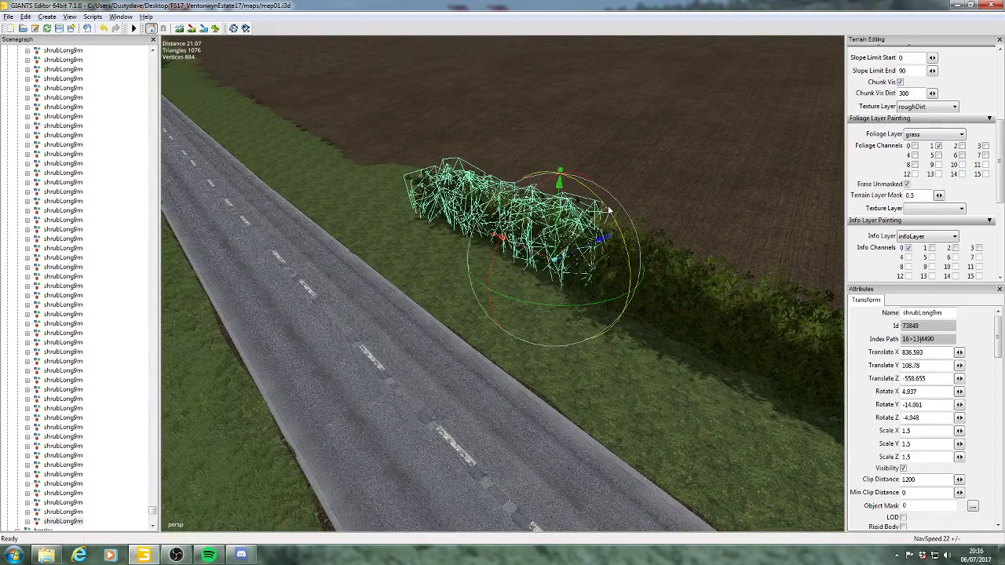
left_click_drag(610, 210, 594, 192)
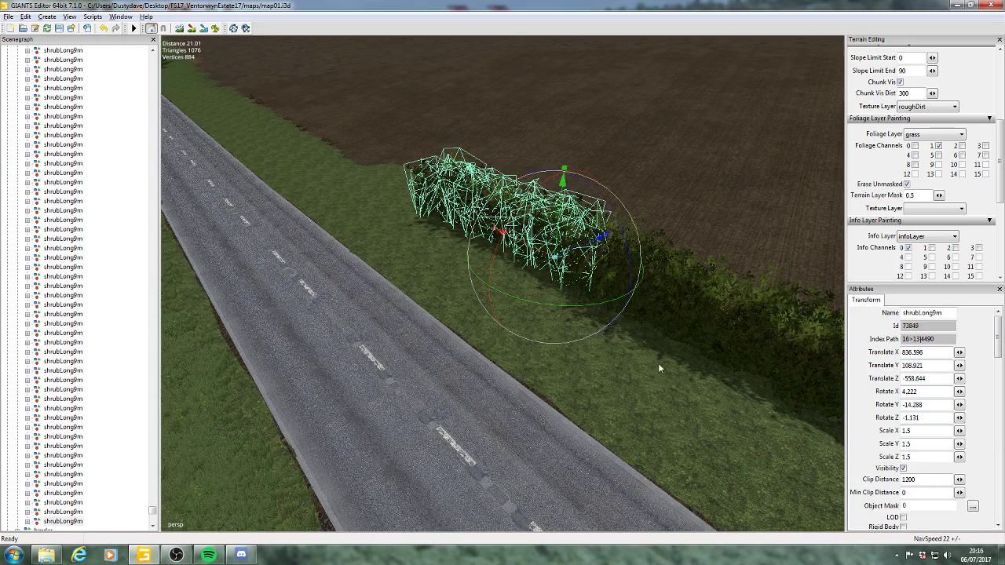
middle_click_drag(603, 328, 657, 335, "alt")
scroll(675, 325, "up", 3)
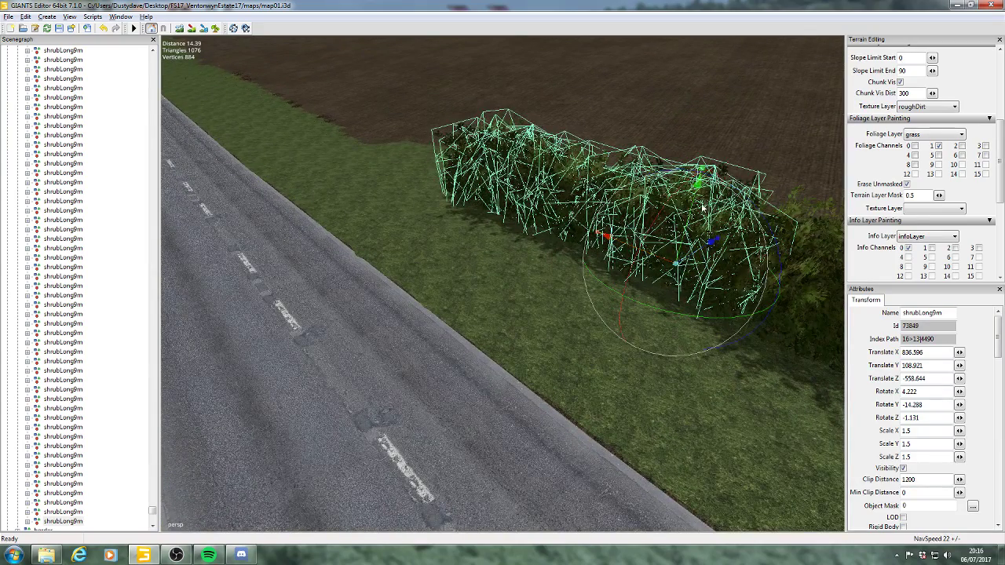
left_click_drag(695, 184, 689, 212)
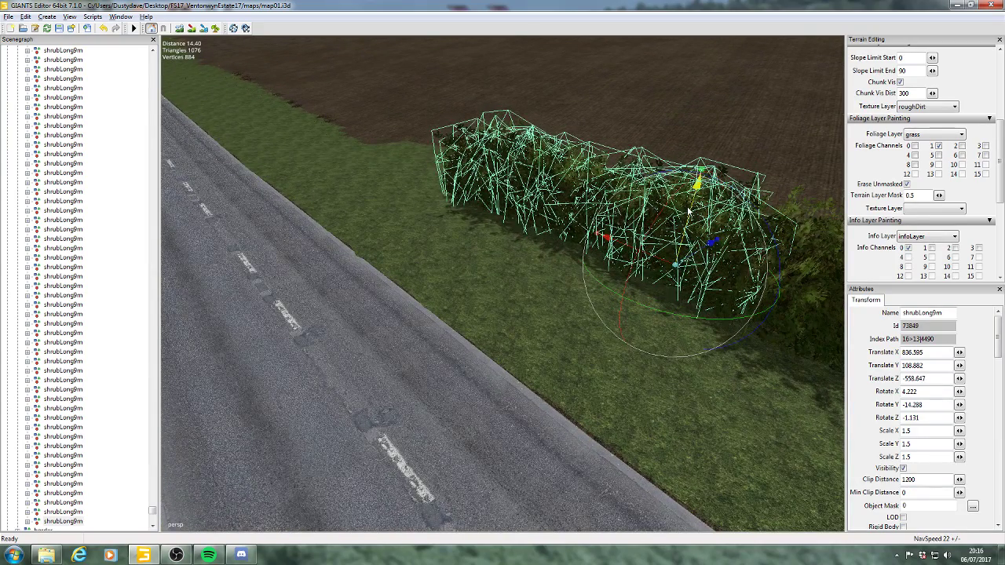
- Duplicate the hedge to about X 848.19, lower the copy to Y 108.467 and tilt it to X 4.28, Z -1.363
key("ctrl+d")
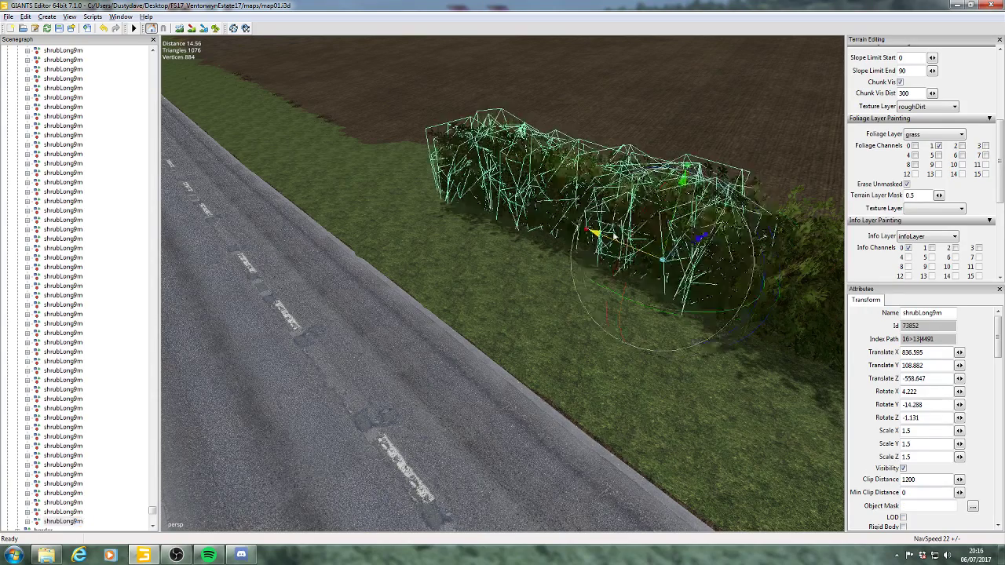
left_click_drag(615, 228, 441, 147)
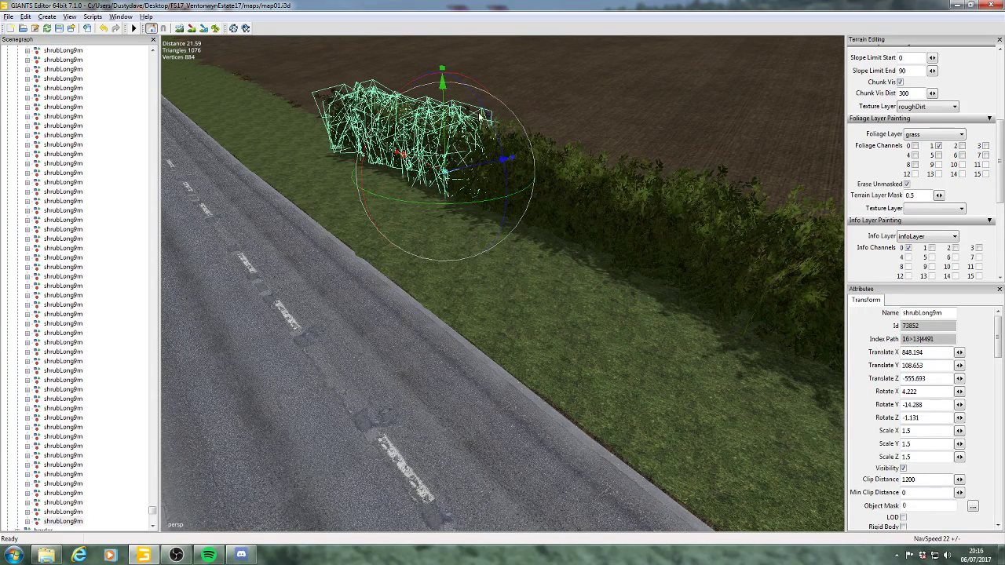
left_click_drag(479, 117, 441, 129)
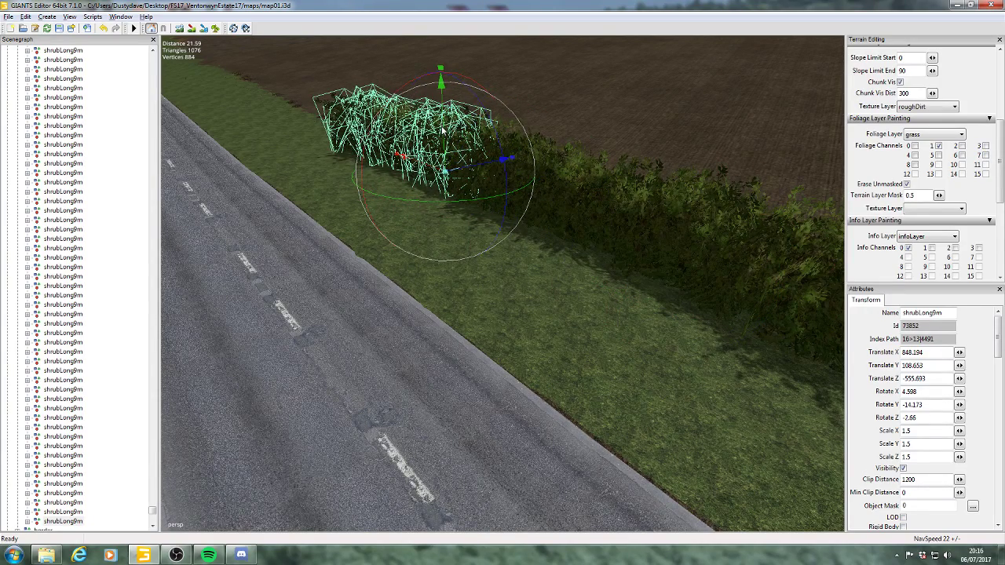
left_click(444, 132)
left_click(60, 502)
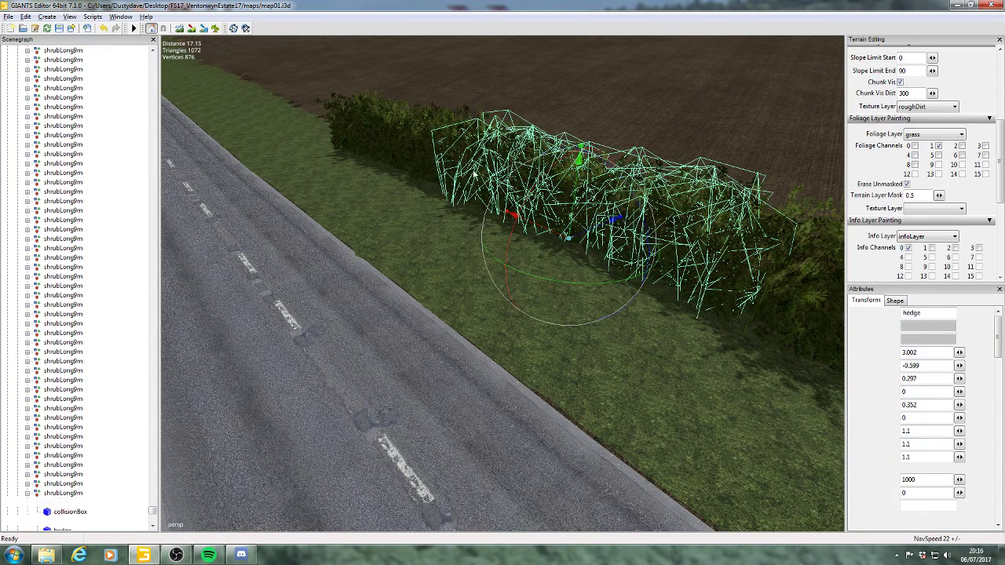
left_click(475, 157)
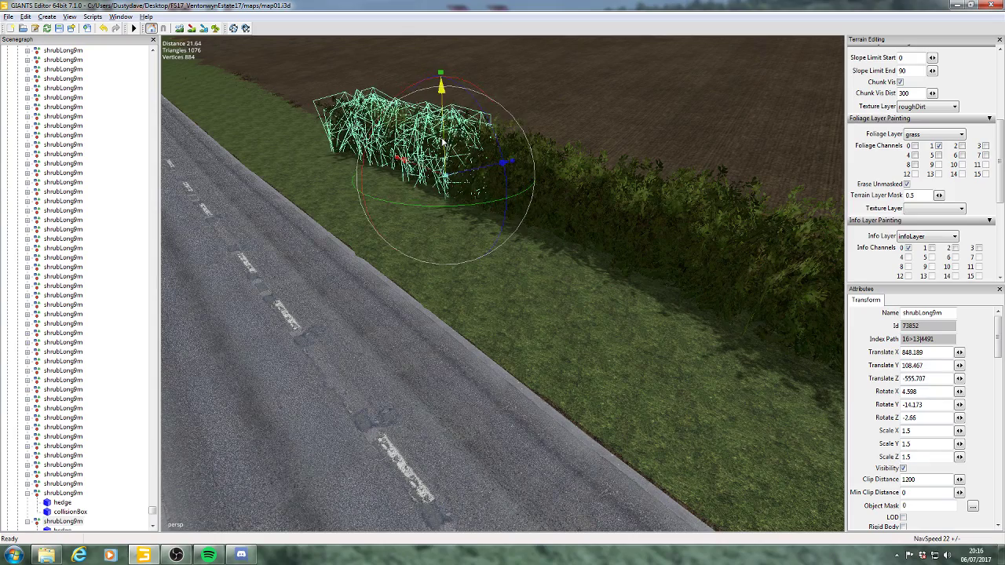
left_click_drag(482, 119, 487, 118)
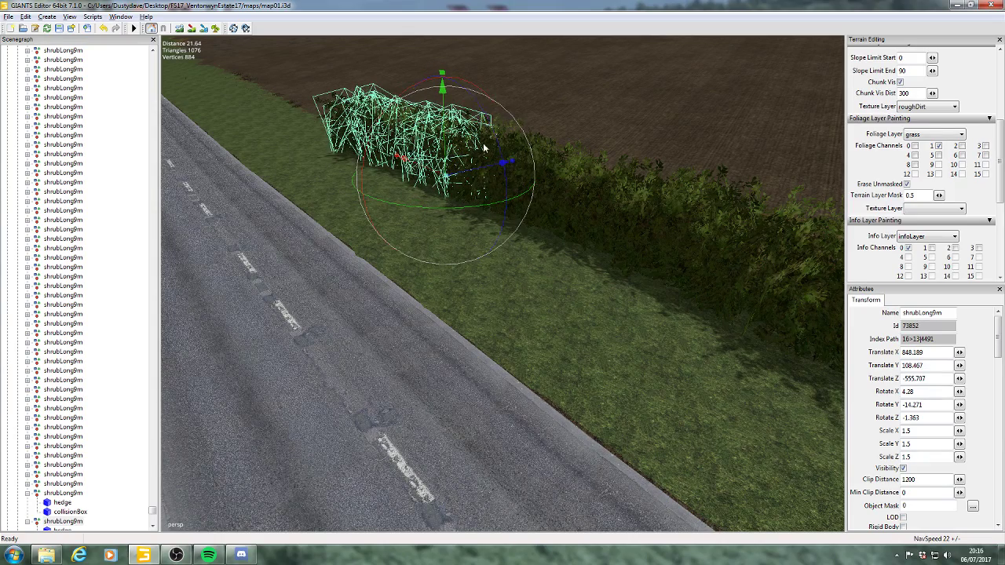
- Turn the newest hedge at about X 848.19 to a Y rotation of about -15.492 to align it with the road
middle_click_drag(465, 179, 483, 218, "alt")
scroll(526, 217, "up", 1)
scroll(556, 214, "up", 2)
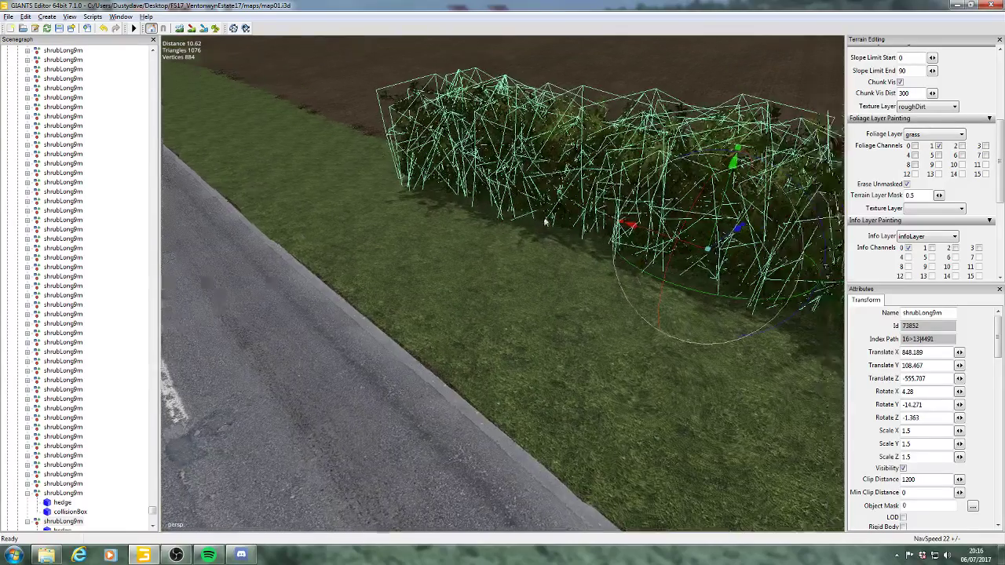
scroll(484, 218, "down", 1)
left_click_drag(484, 218, 519, 234, "alt")
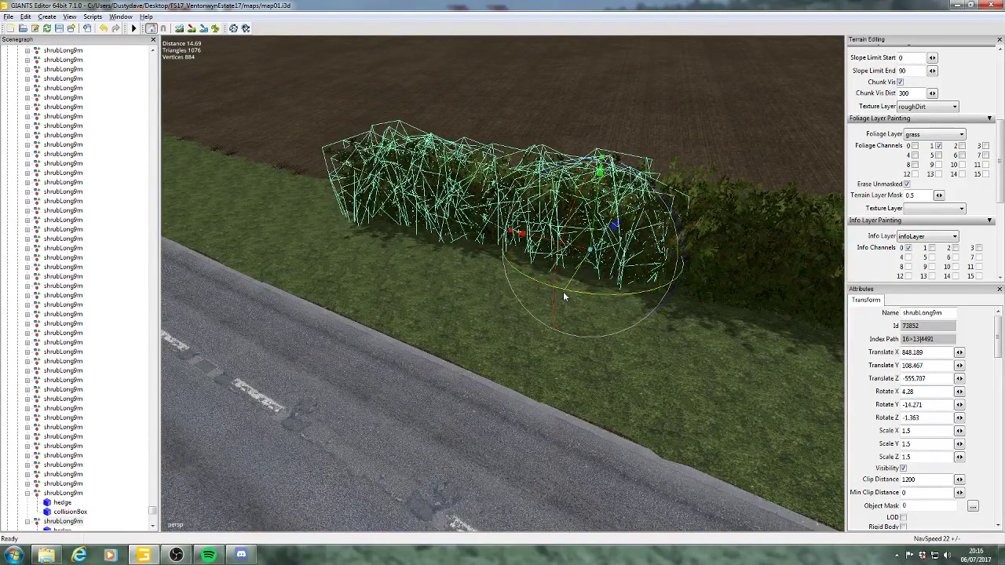
left_click_drag(563, 292, 562, 289)
- Duplicate the hedge, place the copy at about X 859.93 and tilt it to rotation X 3.919, Z -0.02
key("ctrl+d")
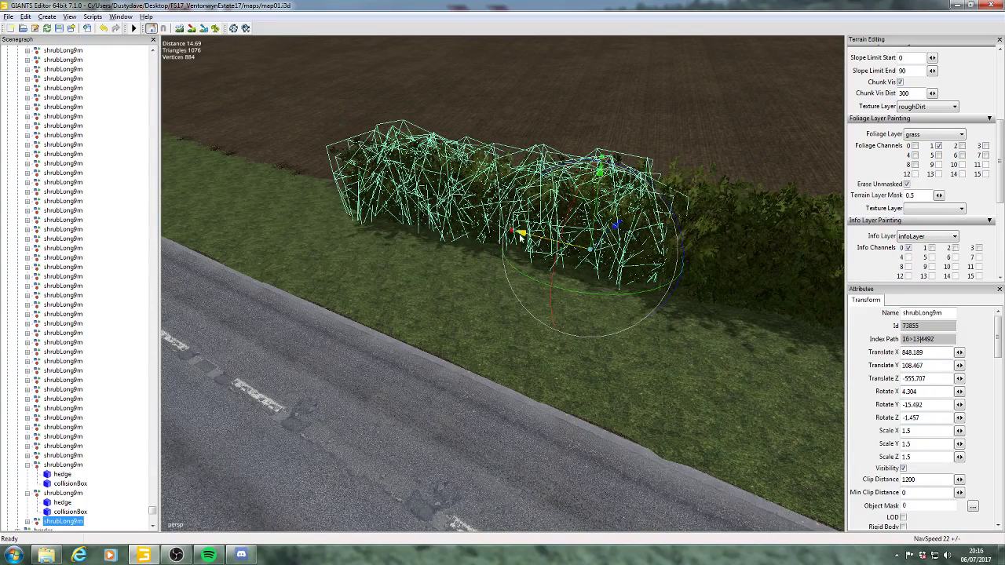
left_click_drag(540, 237, 329, 153)
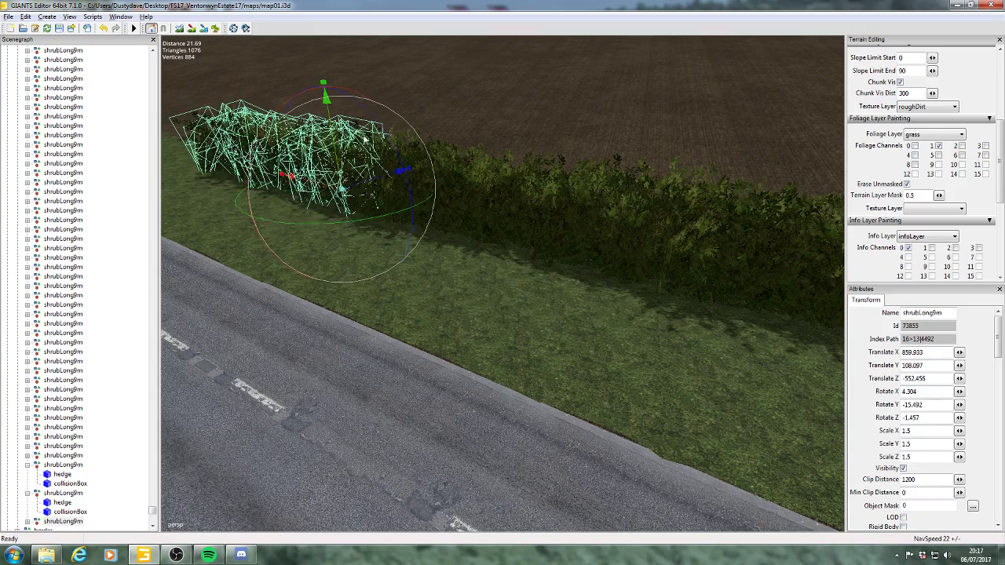
left_click_drag(377, 126, 381, 127)
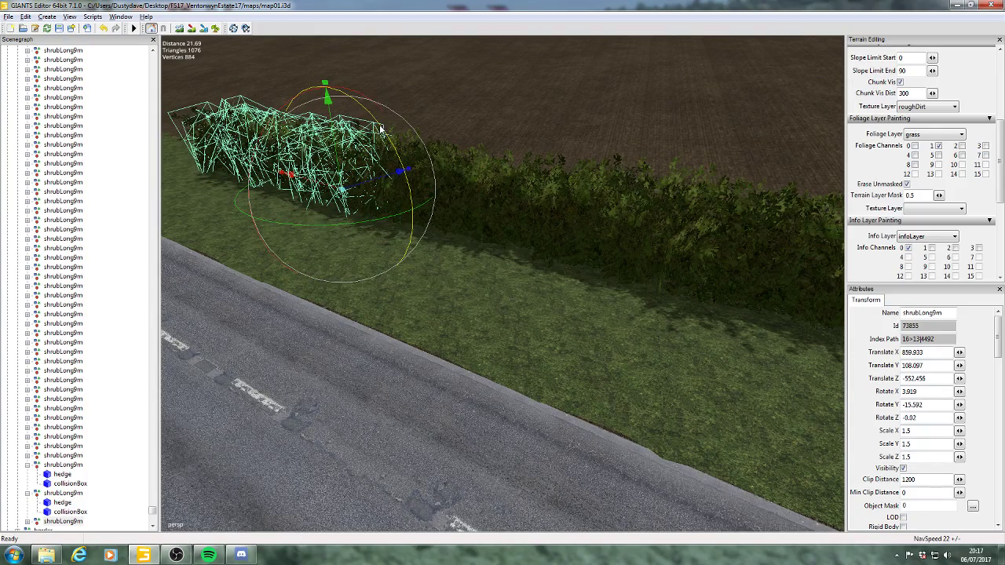
- Place a further hedge copy at about X 871.35, Y 108.058, tilted to rotation X 3.824 and Z 0.334
middle_click_drag(497, 176, 562, 197, "alt")
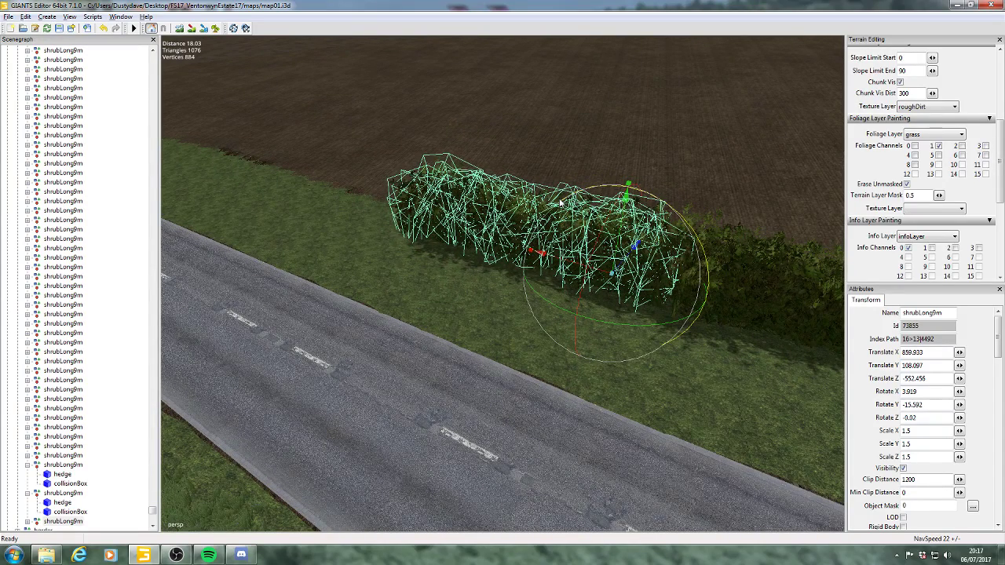
left_click(679, 250)
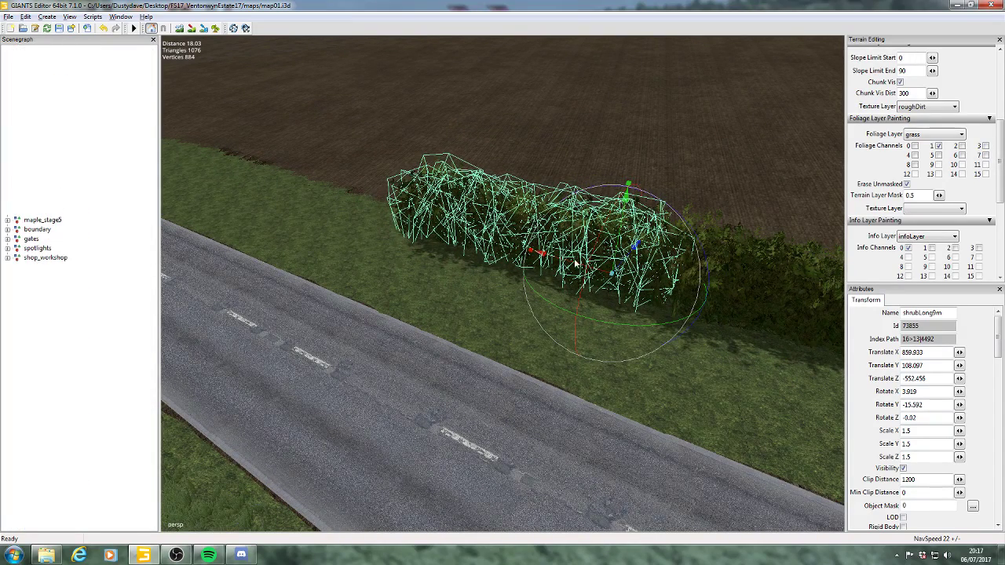
left_click_drag(565, 262, 339, 177)
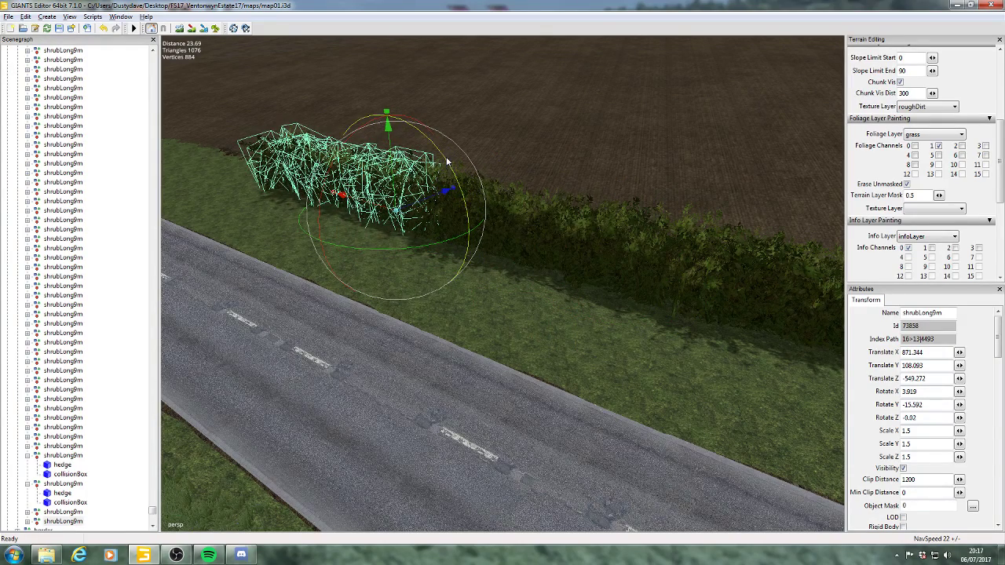
left_click_drag(445, 159, 447, 161)
left_click_drag(390, 175, 392, 176)
- Duplicate the hedge twice and line the copies up along the verge at about X 882.51 and X 893.66
key("ctrl+d")
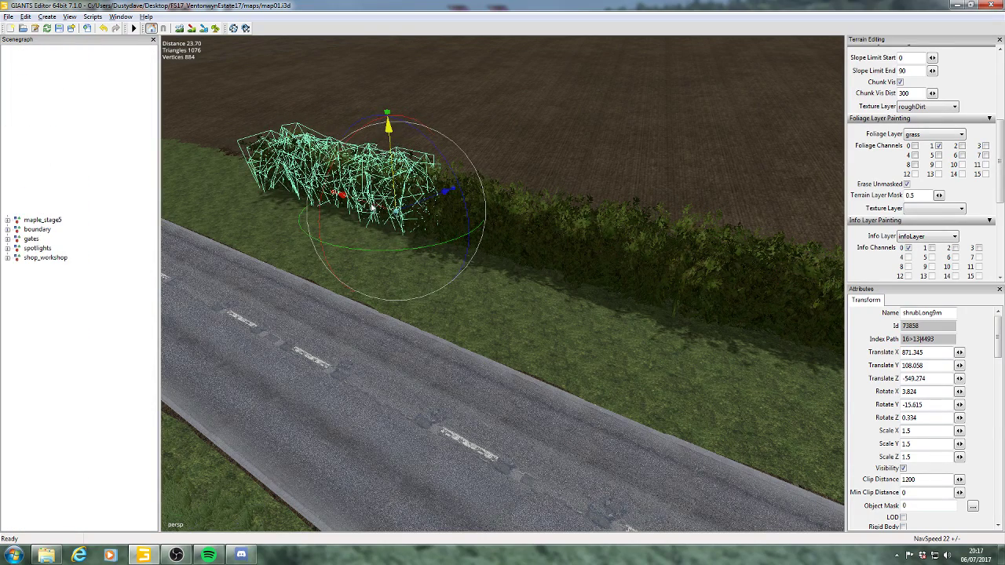
left_click_drag(331, 194, 202, 155)
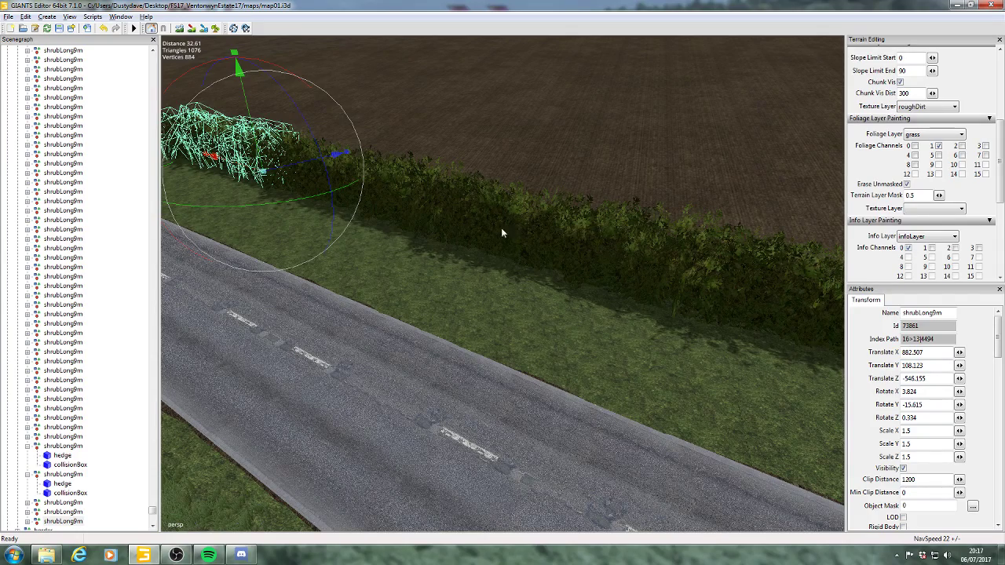
middle_click_drag(502, 229, 608, 224, "alt")
left_click_drag(607, 225, 674, 366, "alt")
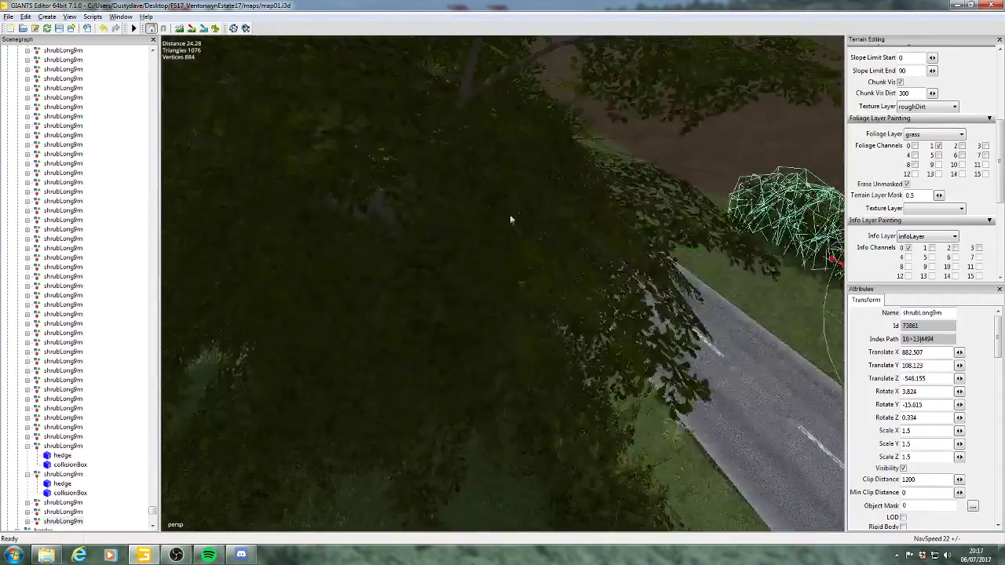
scroll(511, 218, "down", 5)
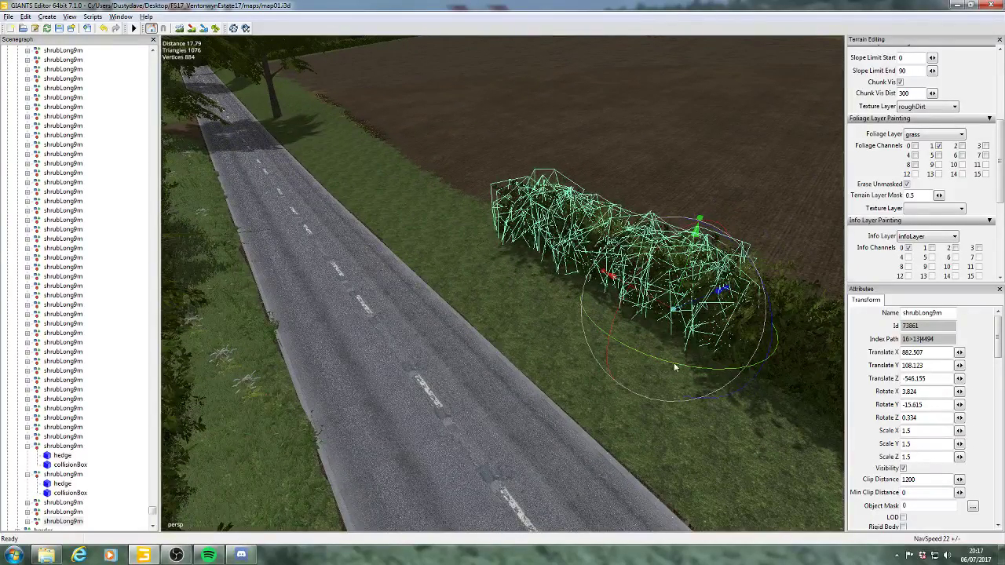
key("ctrl+d")
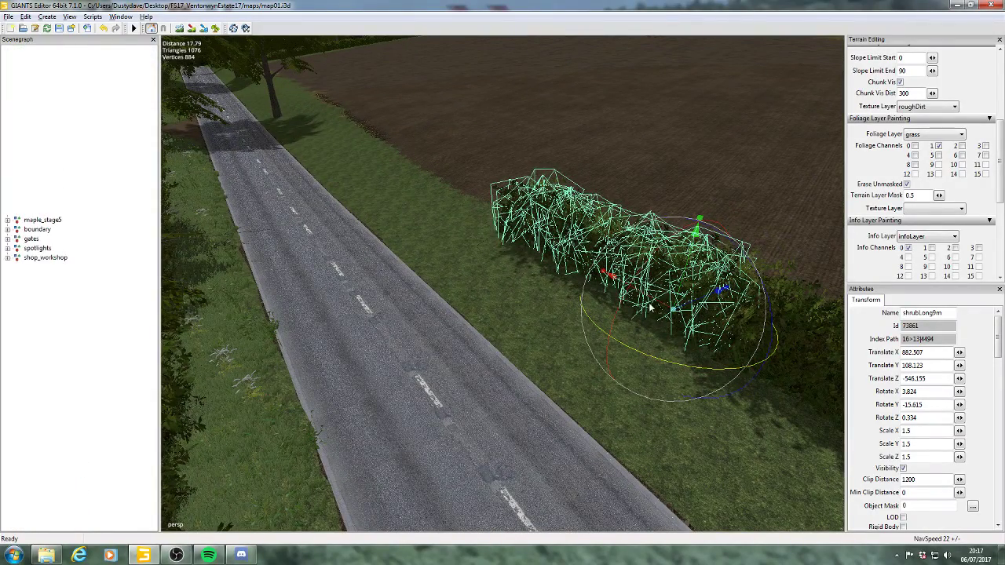
left_click_drag(654, 301, 643, 269)
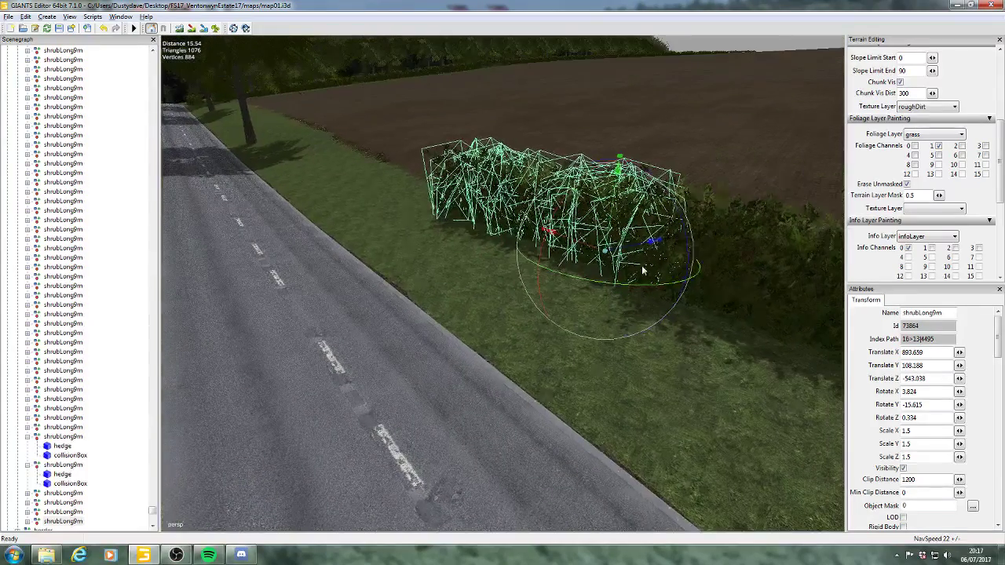
- Add a hedge copy at about X 906.04, Y 108.259, and tilt it to rotation X 3.706, Z 0.771
left_click_drag(615, 213, 321, 126)
scroll(563, 303, "up", 3)
left_click_drag(565, 303, 635, 314, "alt")
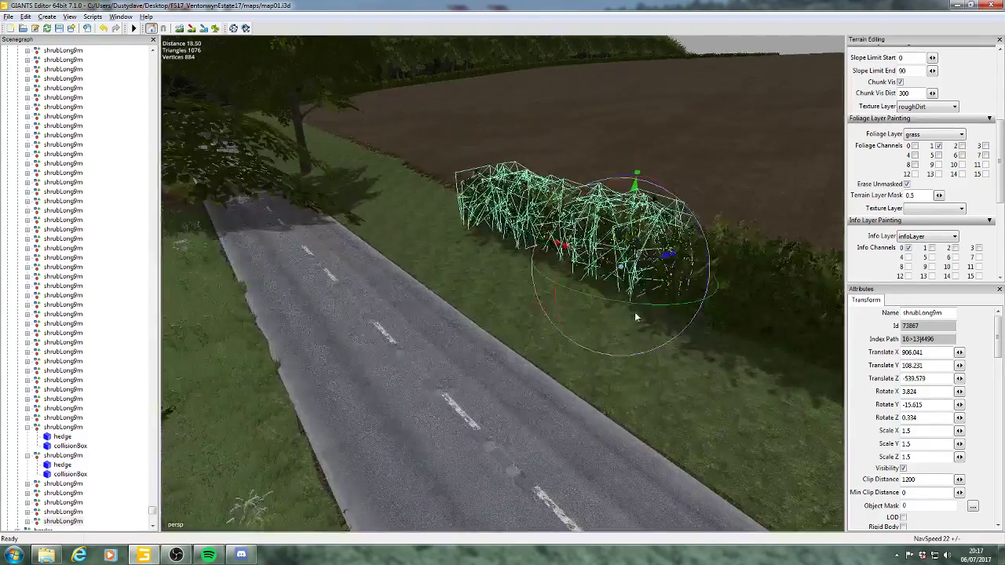
scroll(637, 317, "up", 1)
left_click_drag(687, 206, 629, 224)
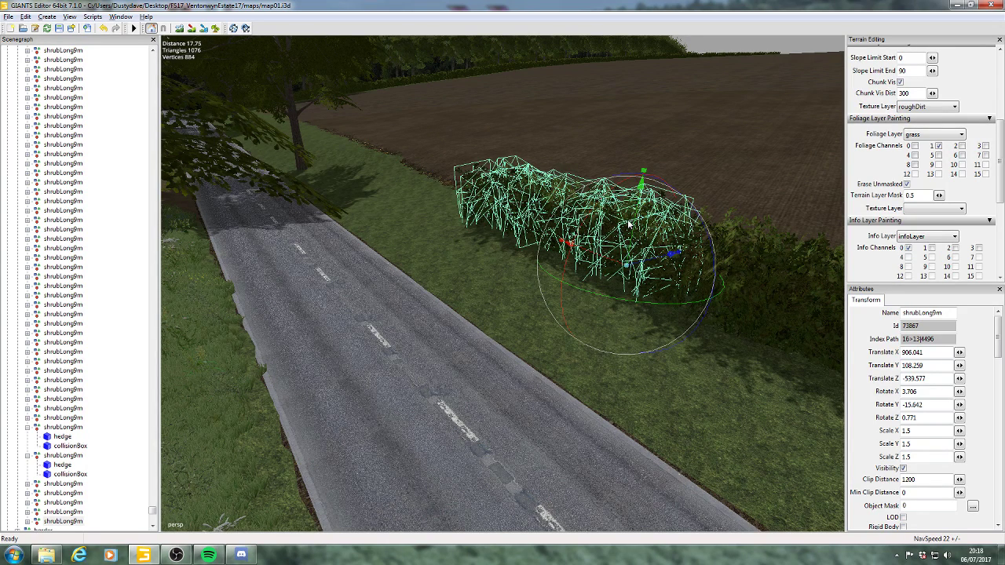
- Duplicate the hedge and place the copy near the roadside tree at about X 918.06, Y 108.421
key("ctrl+d")
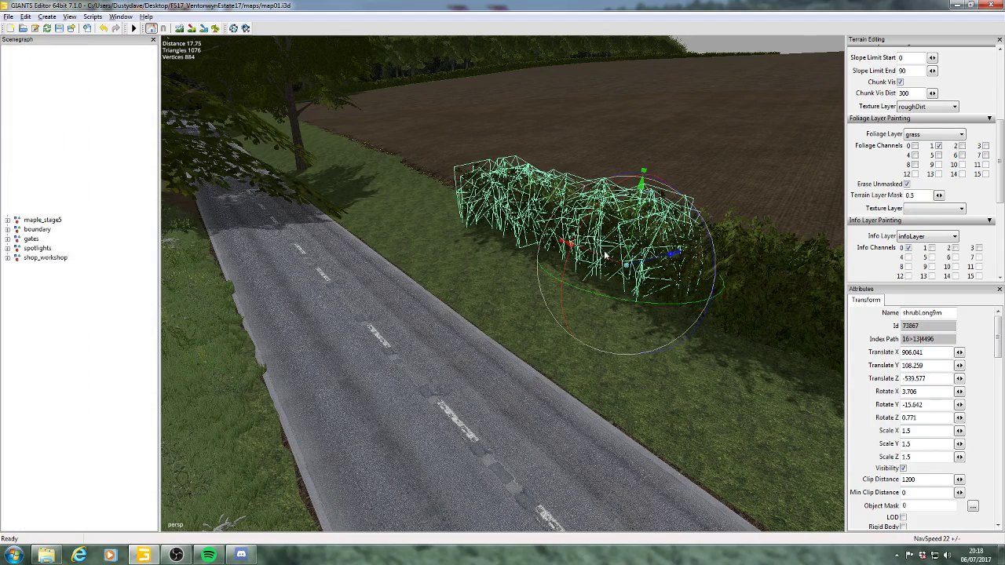
left_click_drag(597, 258, 377, 142)
left_click_drag(590, 313, 620, 312, "alt")
scroll(663, 326, "up", 3)
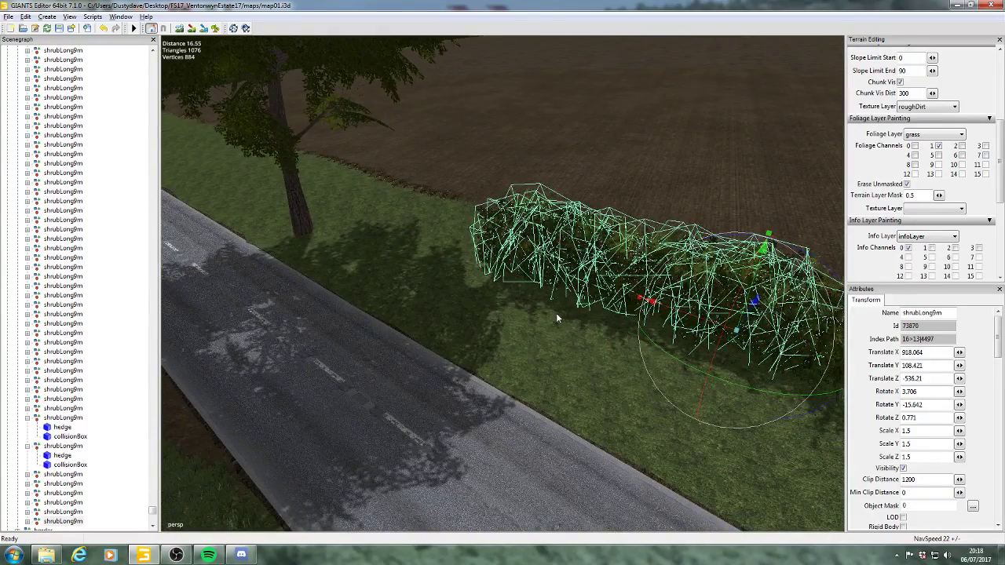
left_click_drag(556, 318, 617, 321, "alt")
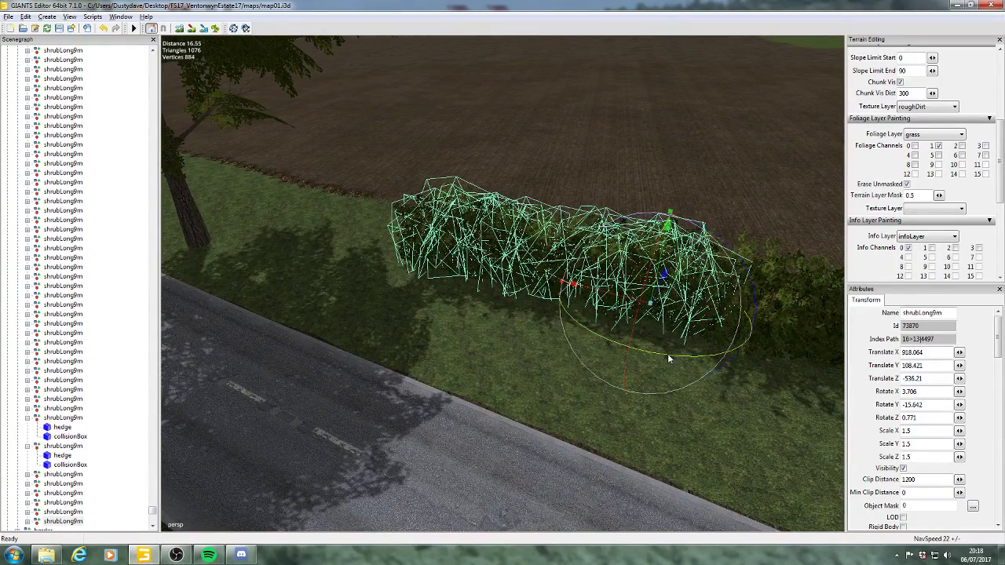
- Tilt the latest hedge copy to rotation X 1.085, Y -17.589, Z 1.023 and settle it at about Y 108.348
left_click_drag(667, 353, 530, 213)
scroll(669, 328, "up", 1)
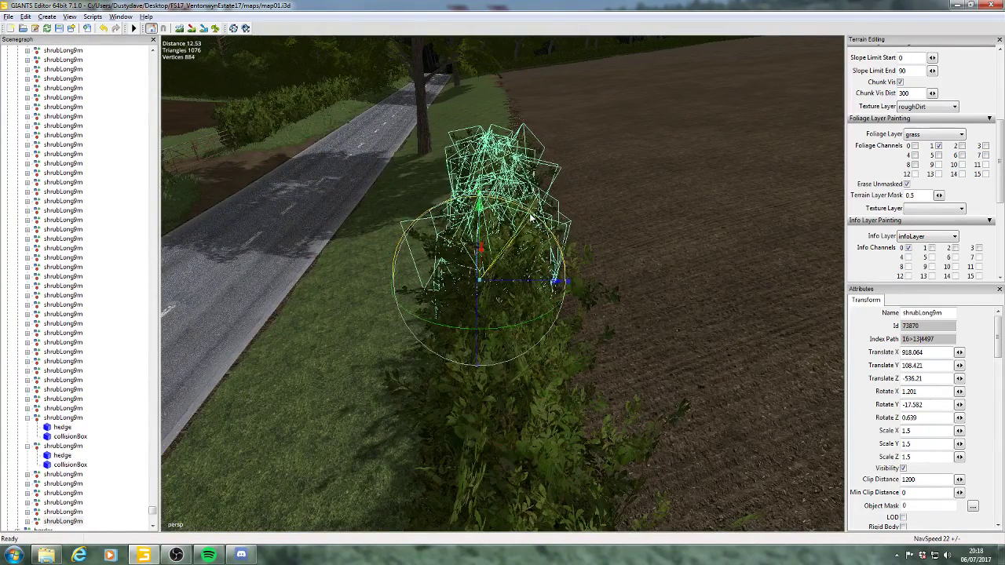
left_click_drag(512, 281, 584, 224)
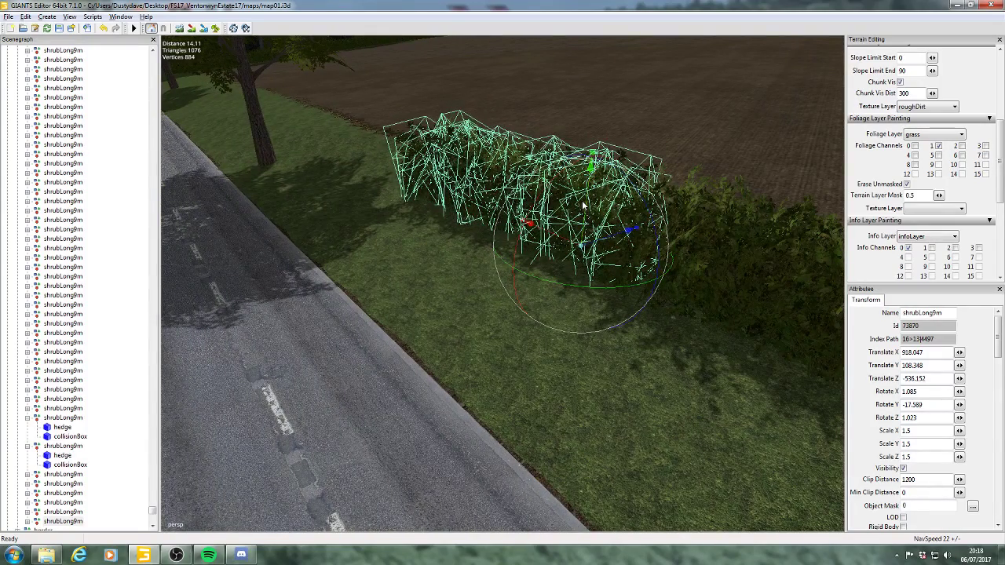
- Duplicate the hedge, place the copy at about X 929.454, Y 108.732, and tilt it to rotation X -0.046, Z 4.76
key("ctrl+d")
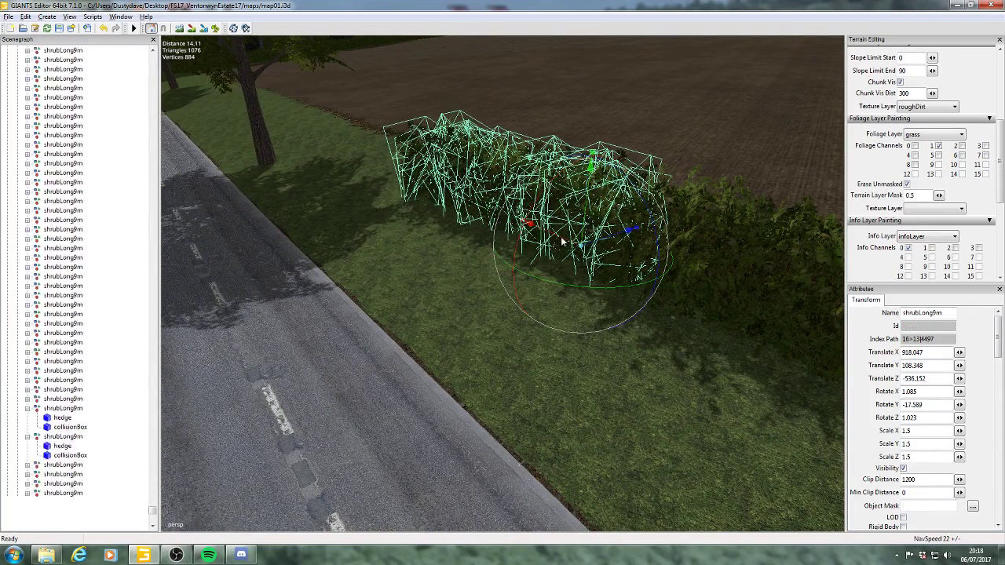
left_click_drag(528, 224, 308, 115)
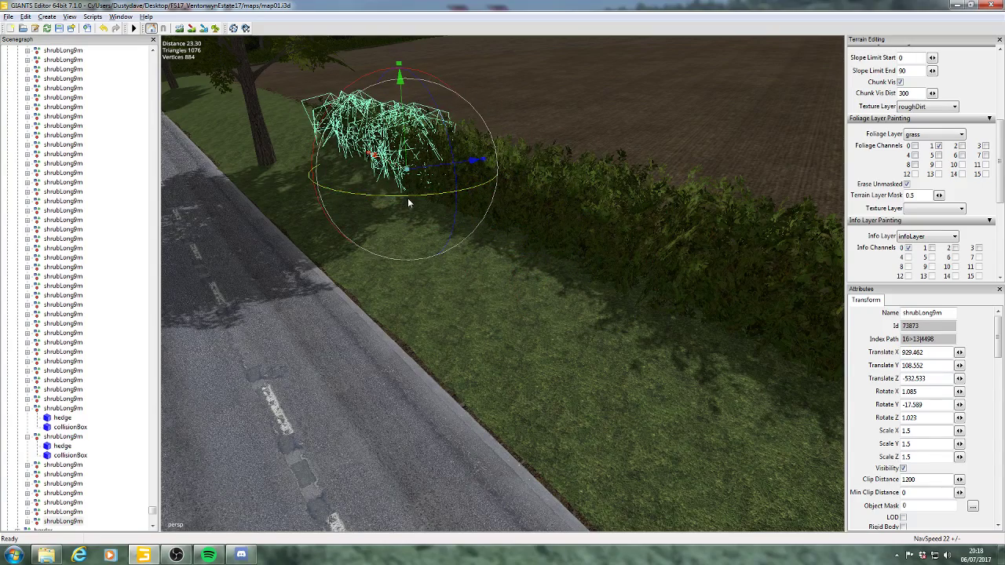
left_click_drag(398, 213, 492, 227, "alt")
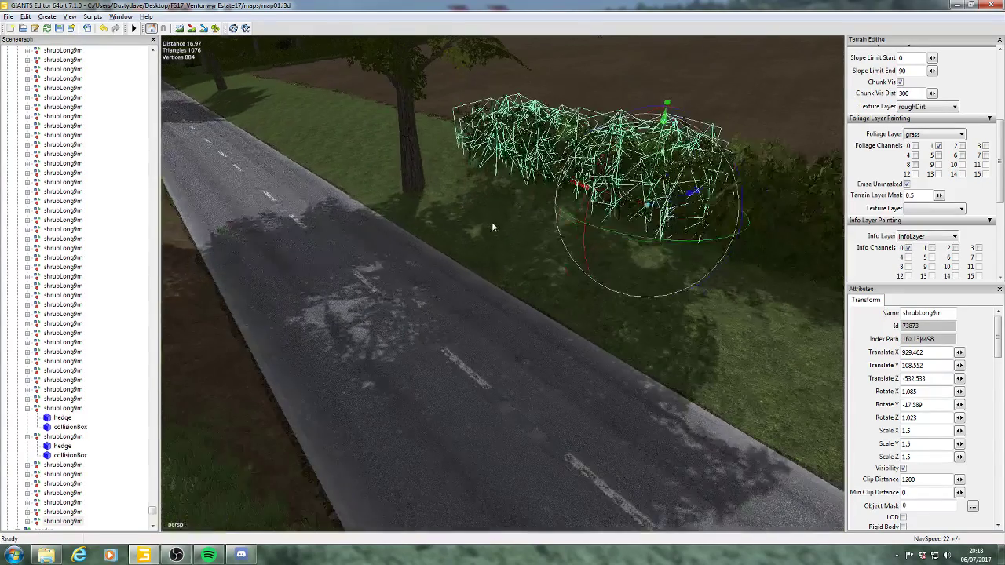
scroll(518, 207, "up", 3)
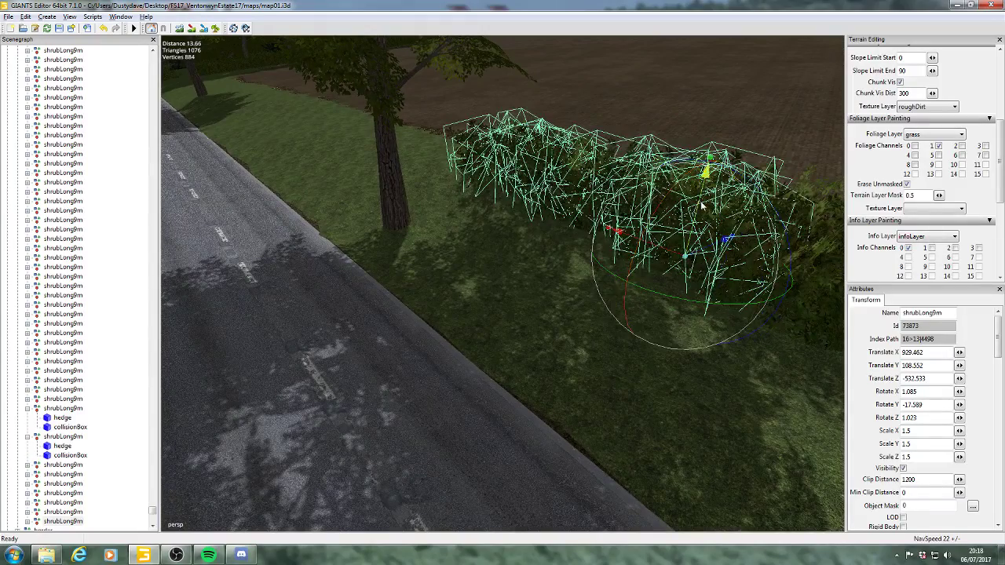
mouse_move(702, 203)
left_mouse_down()
mouse_move(707, 180)
mouse_move(704, 204)
left_mouse_up()
left_click_drag(736, 170, 743, 175)
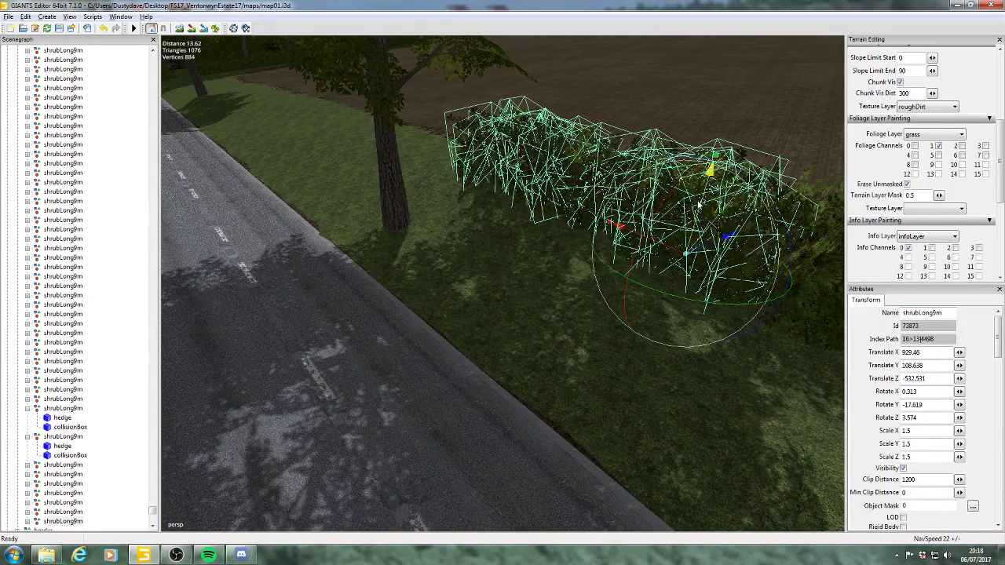
mouse_move(704, 206)
left_mouse_down()
mouse_move(709, 190)
mouse_move(706, 202)
left_mouse_up()
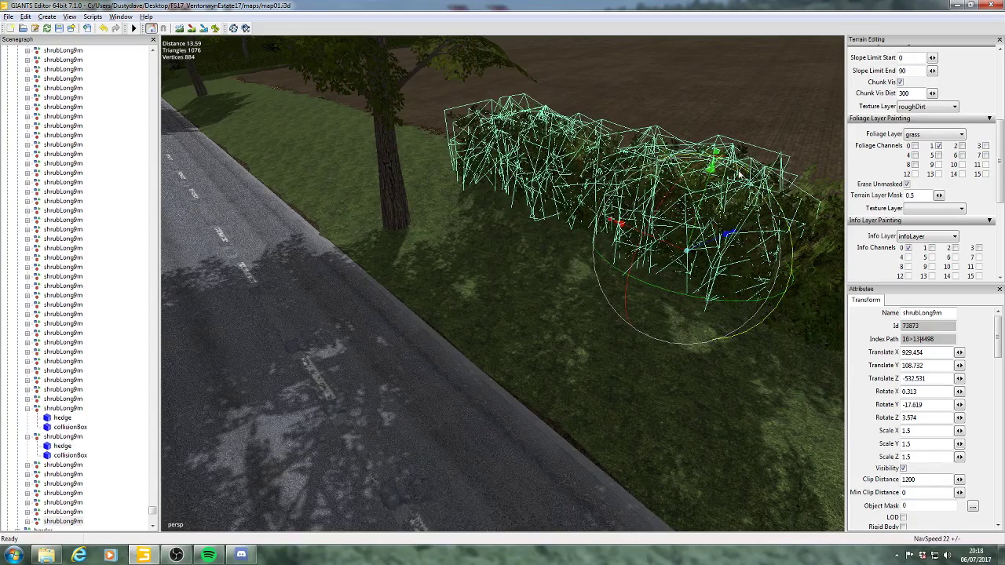
left_click_drag(740, 173, 743, 176)
left_click_drag(743, 174, 742, 173)
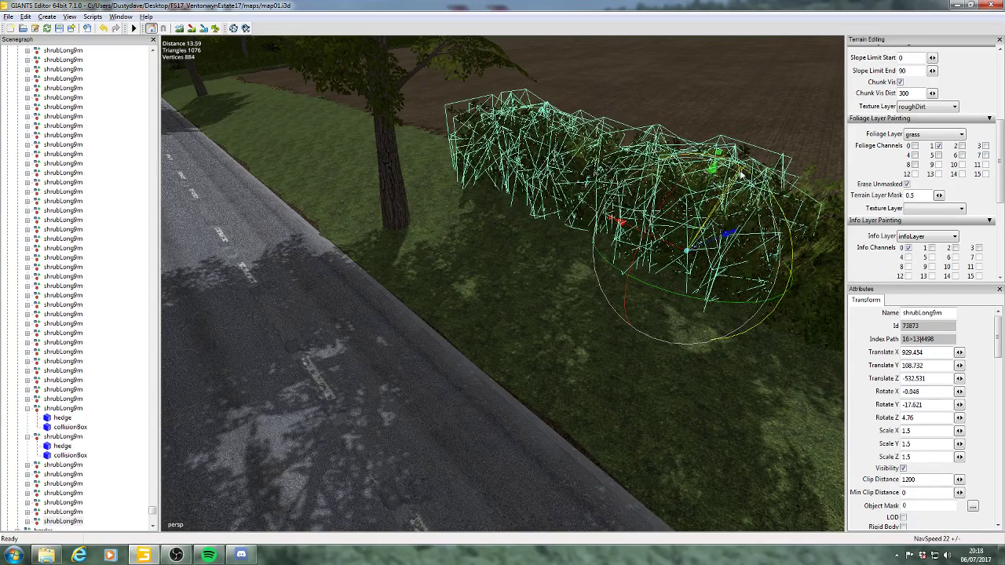
- Add a hedge copy behind the roadside tree at about X 941.064, Y 109.699, rotated to X 1.207, Y -14.679, Z 0.624
key("ctrl+d")
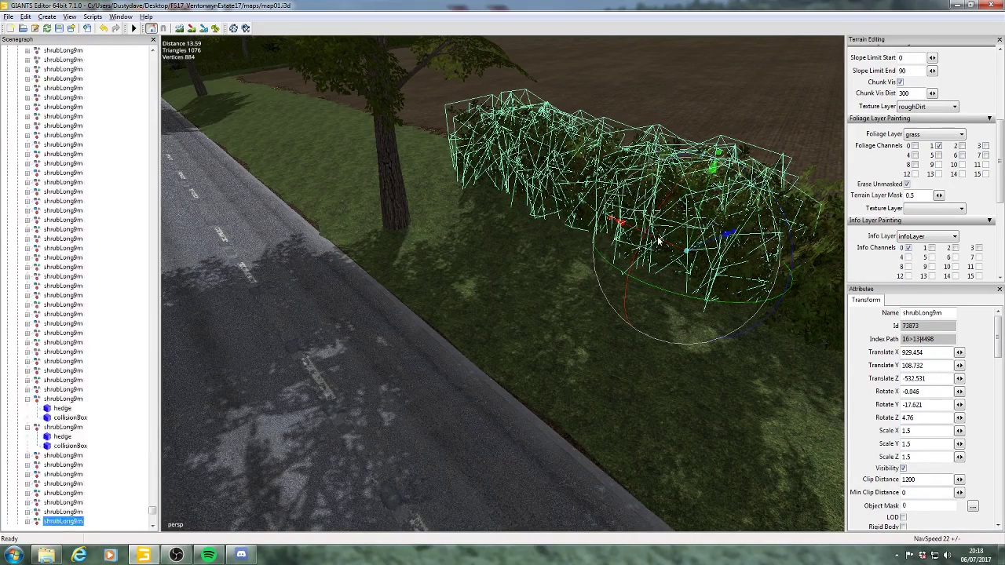
left_click_drag(657, 237, 344, 151)
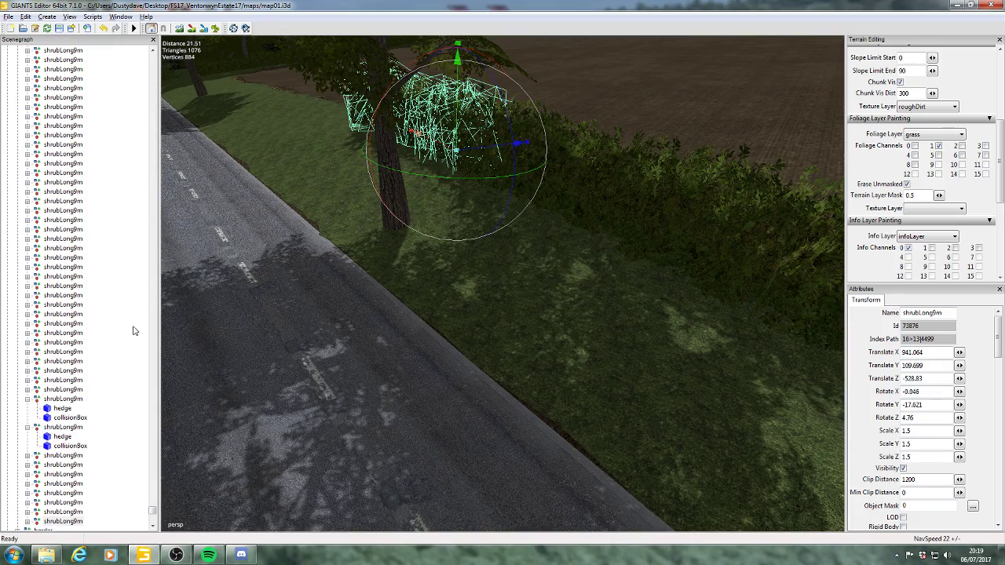
left_click_drag(379, 321, 411, 362, "alt")
scroll(410, 362, "up", 3)
left_click_drag(505, 340, 655, 311, "alt")
left_click_drag(568, 206, 548, 280)
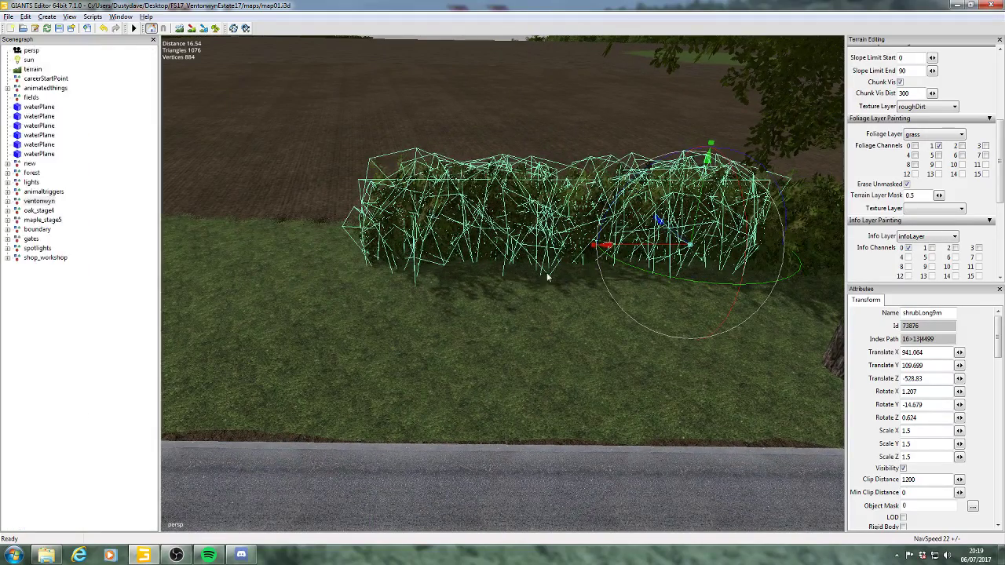
- Extend the row with a hedge copy at about X 952.958, Y 109.924, turned to rotation Y -17.319
key("ctrl+d")
left_click_drag(648, 249, 314, 218)
left_click_drag(599, 316, 530, 247, "alt")
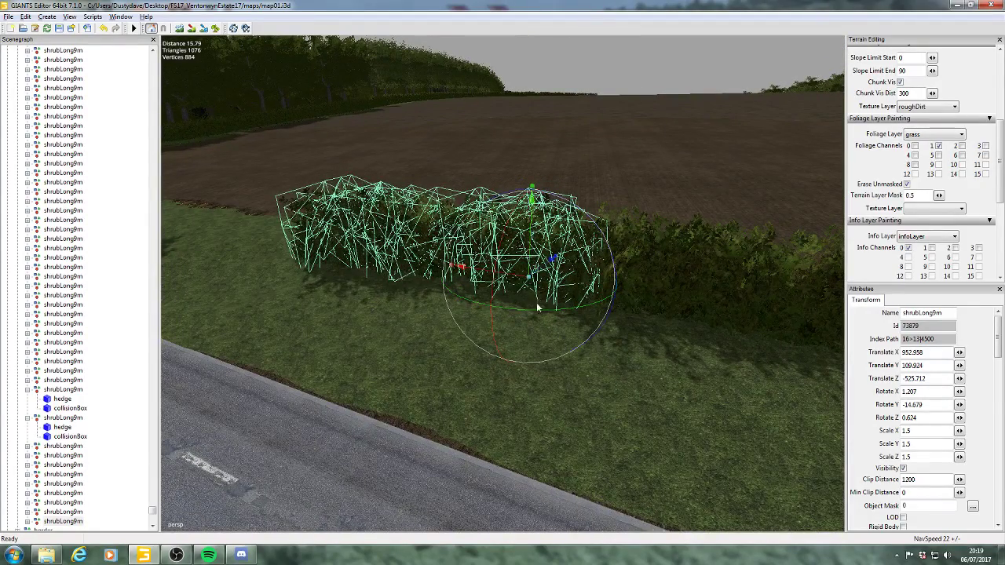
left_click_drag(537, 311, 532, 312)
- Duplicate the hedge to about X 964.268, Y 110.425, and tilt the copy to rotation X 0.929, Z 1.553
key("ctrl+d")
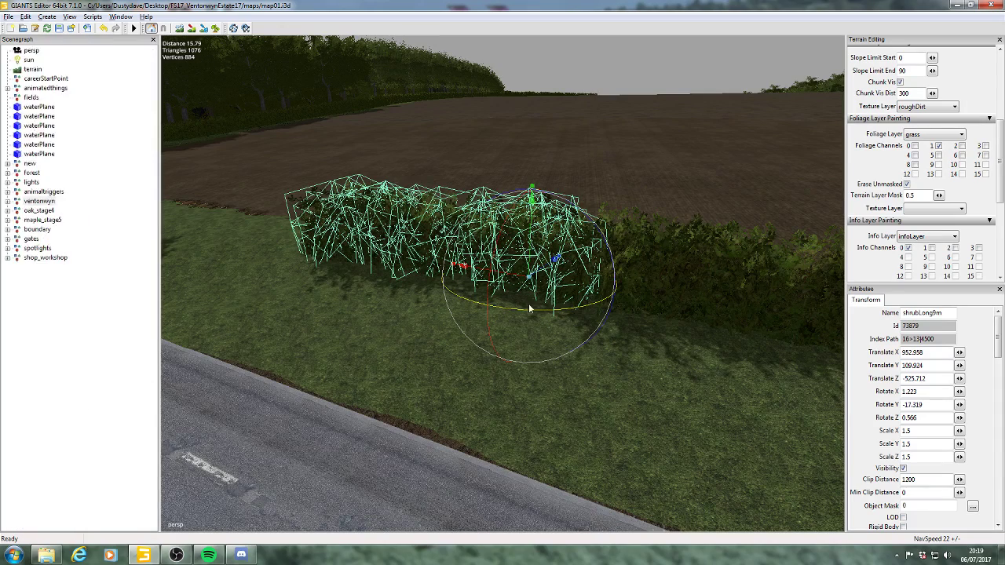
left_click_drag(496, 273, 272, 235)
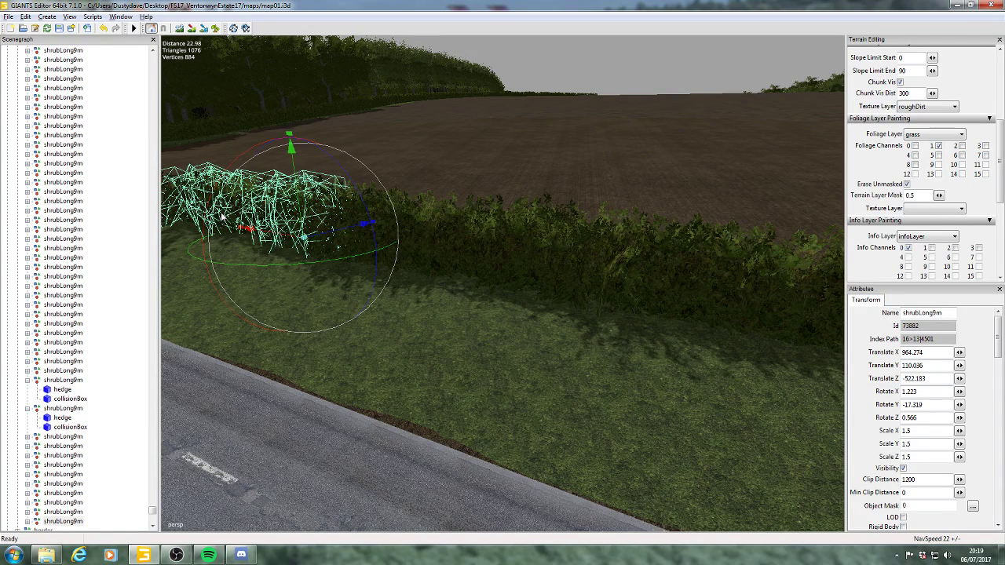
middle_click_drag(394, 227, 465, 243, "alt")
left_click_drag(488, 251, 524, 253, "alt")
scroll(556, 267, "up", 3)
middle_click_drag(524, 253, 568, 237, "alt")
mouse_move(599, 225)
left_mouse_down()
mouse_move(607, 189)
mouse_move(605, 208)
left_mouse_up()
left_click_drag(648, 162, 650, 159)
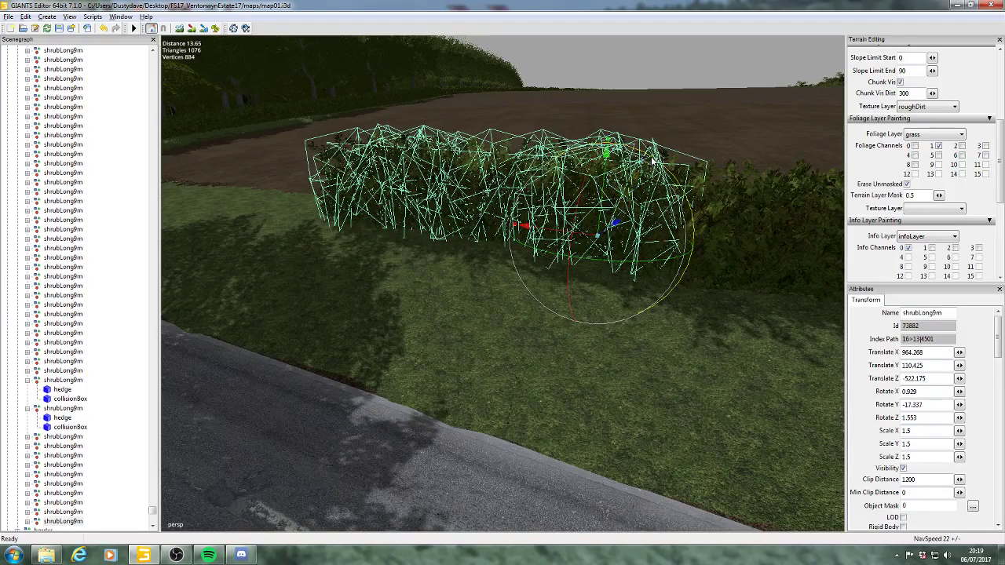
- Place another hedge copy at about X 975.387, Y 110.727, rotated to Y -9.592 and Z 1.532
key("ctrl+d")
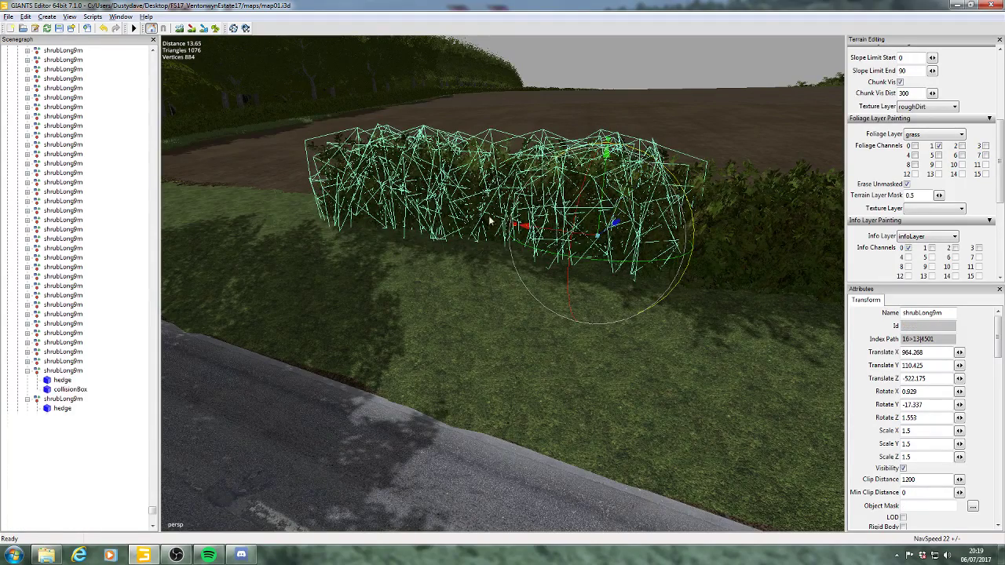
left_click_drag(553, 232, 242, 202)
middle_click_drag(539, 298, 564, 302, "alt")
left_click_drag(579, 276, 609, 275)
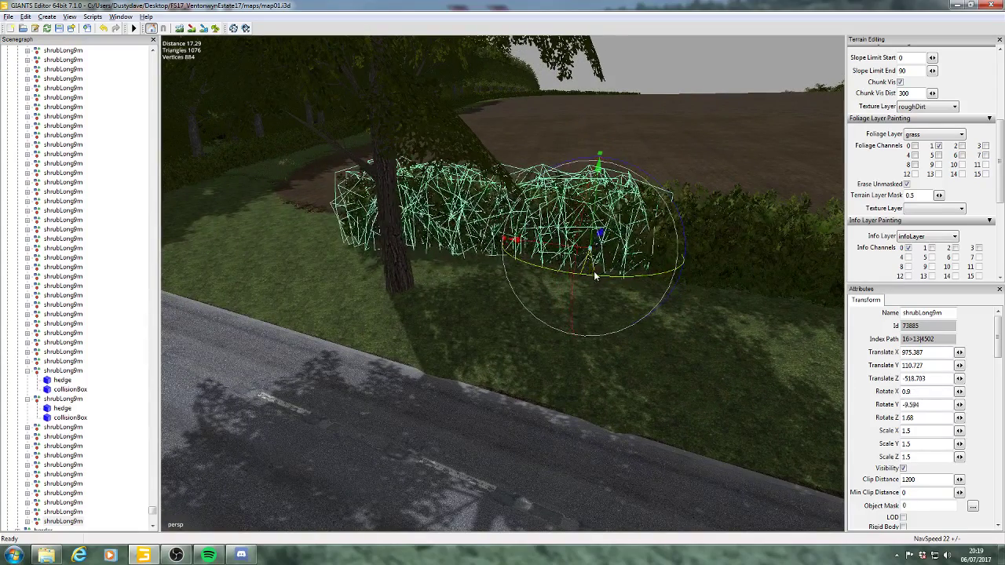
left_click_drag(637, 173, 638, 172)
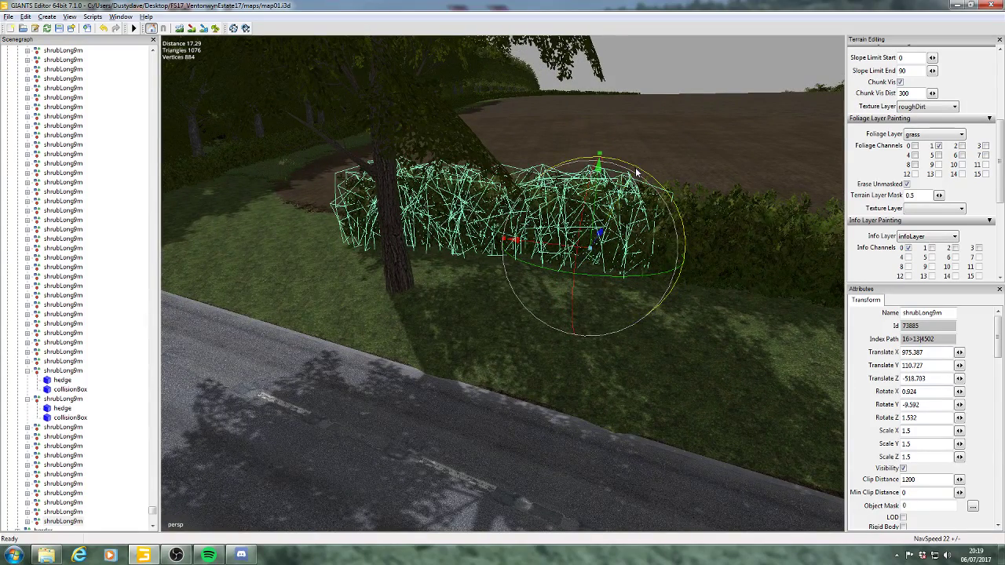
- Add a hedge copy near the field corner at about X 987.549, Y 110.82, tilted to rotation X 1.207, Z -0.169
key("ctrl+d")
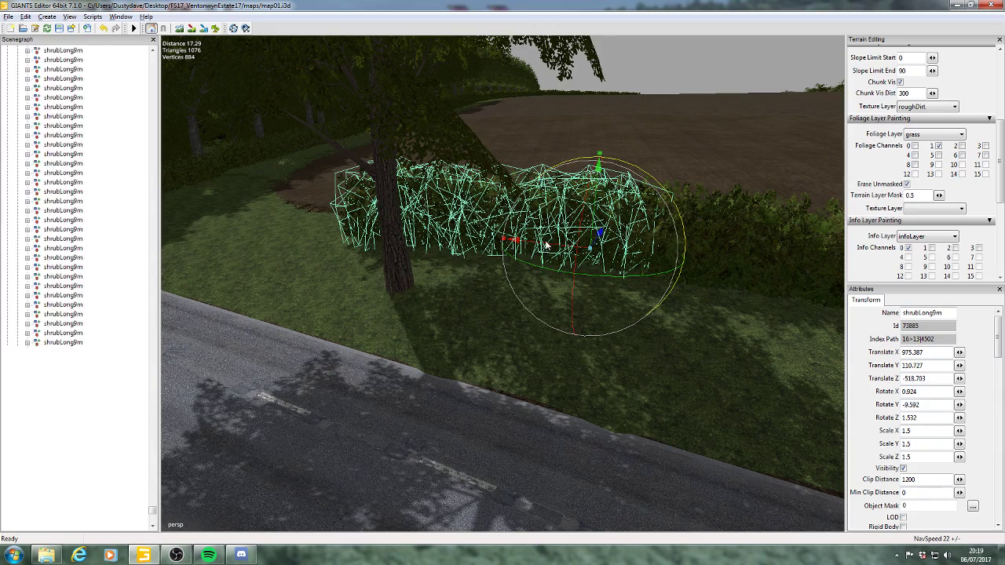
left_click_drag(546, 247, 270, 245)
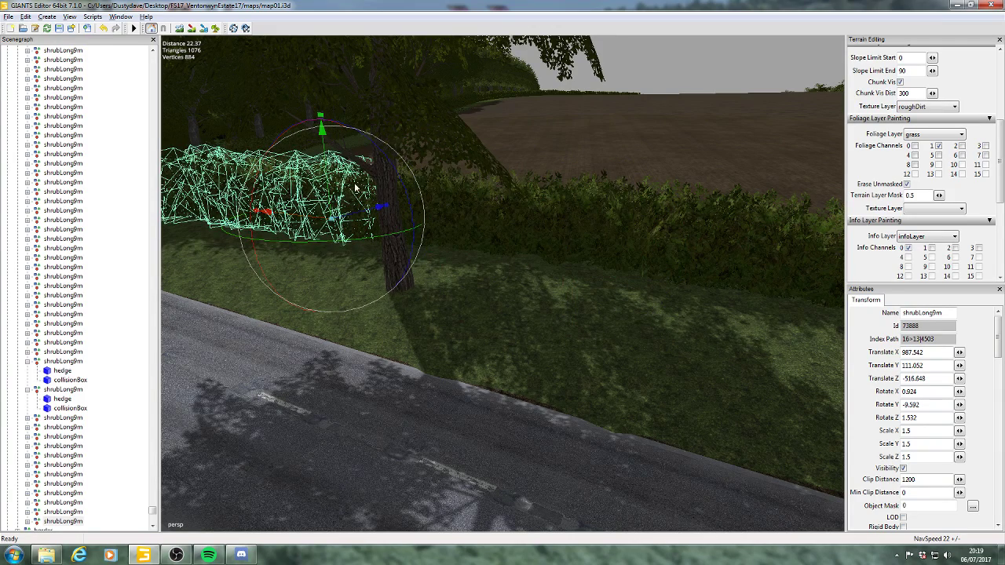
left_click_drag(331, 182, 329, 187)
left_click_drag(381, 157, 378, 152)
right_click_drag(419, 278, 539, 293)
left_click_drag(553, 236, 554, 232)
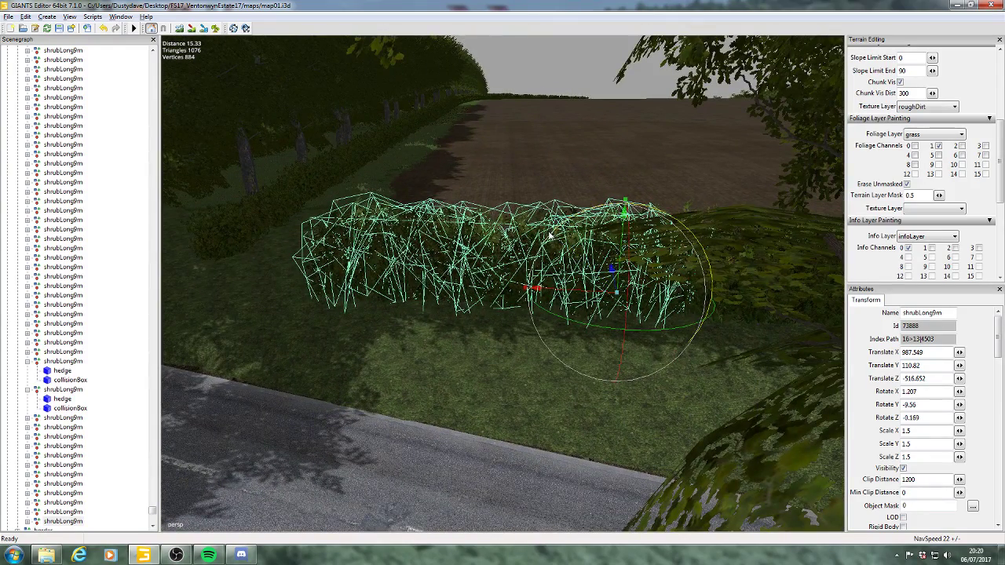
- Duplicate the hedge past the field corner and place the copy at about X 999.692, Y 110.779
right_click_drag(549, 236, 522, 266)
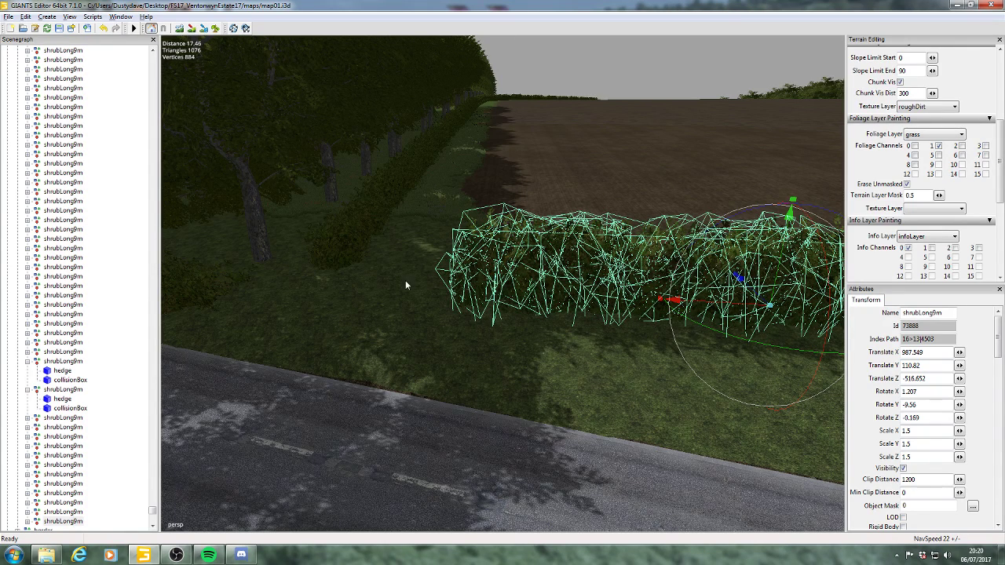
left_click_drag(397, 295, 422, 299, "alt")
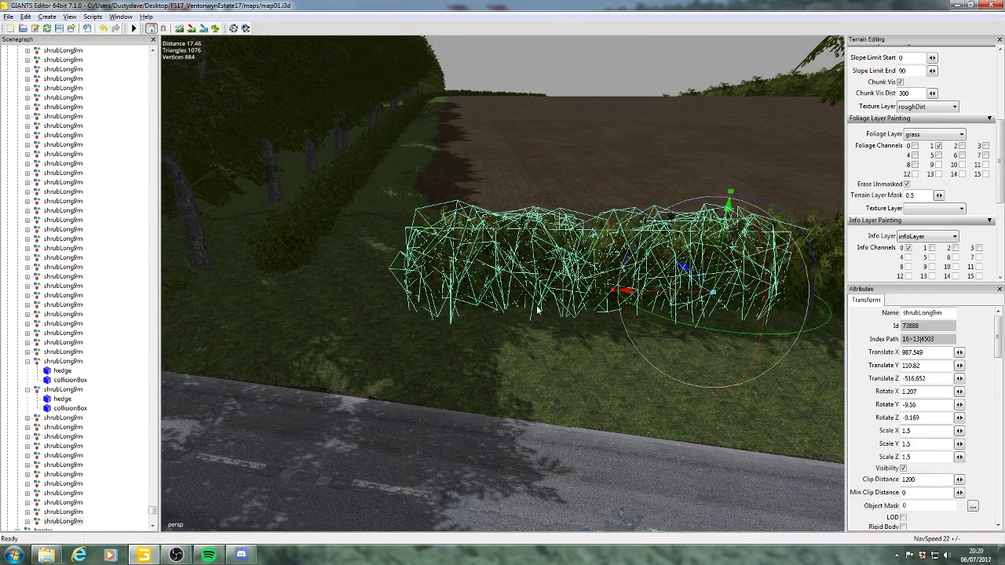
key("ctrl+d")
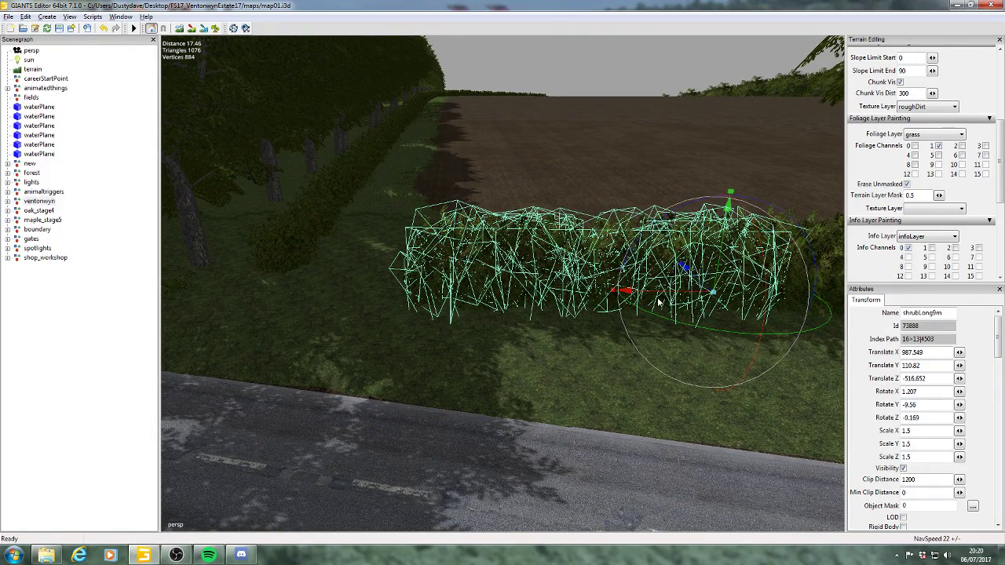
left_click_drag(655, 295, 367, 249)
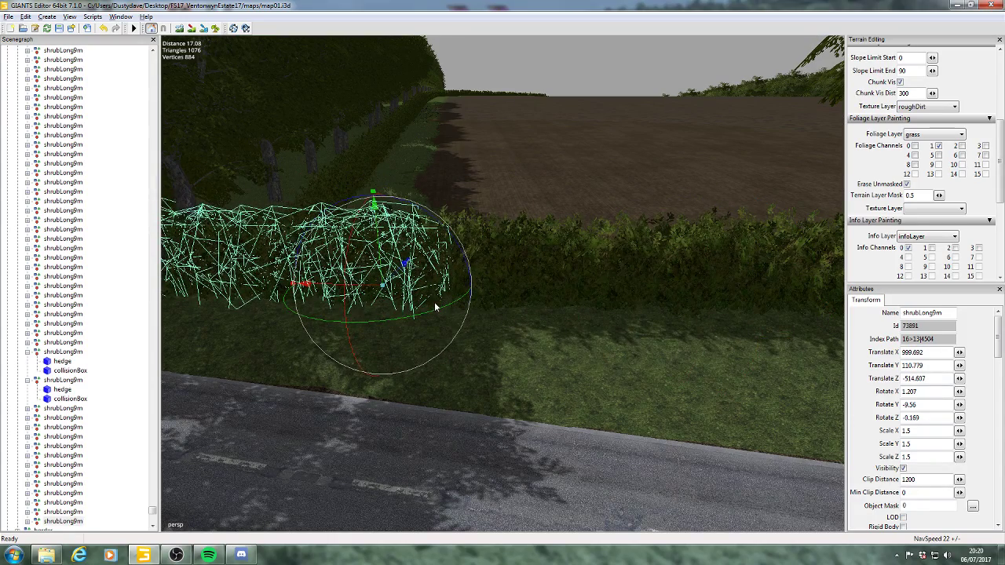
- Delete the old misaligned shrubLong9m hedge beside the road at X 1018.03
middle_click_drag(483, 276, 538, 274, "alt")
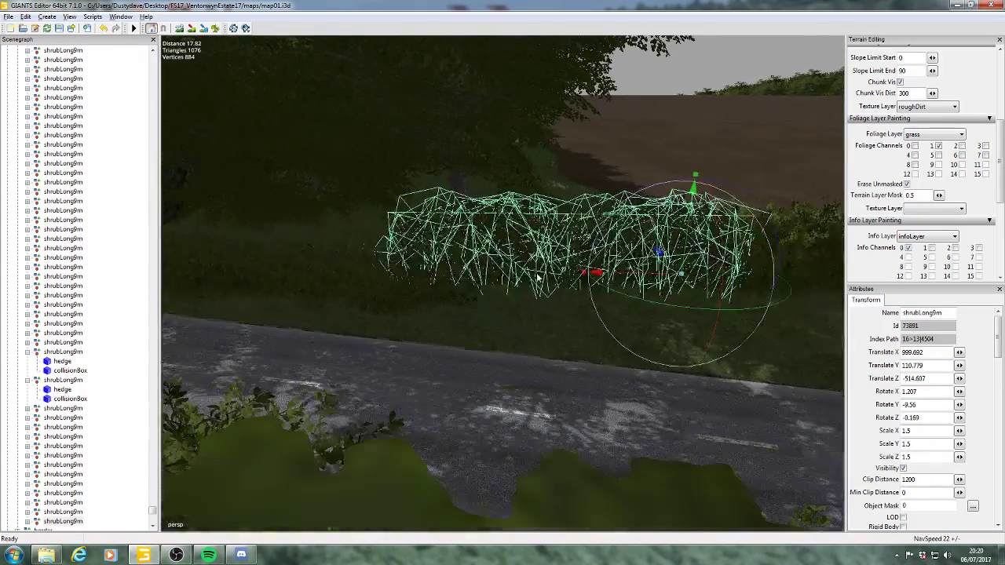
left_click(276, 277)
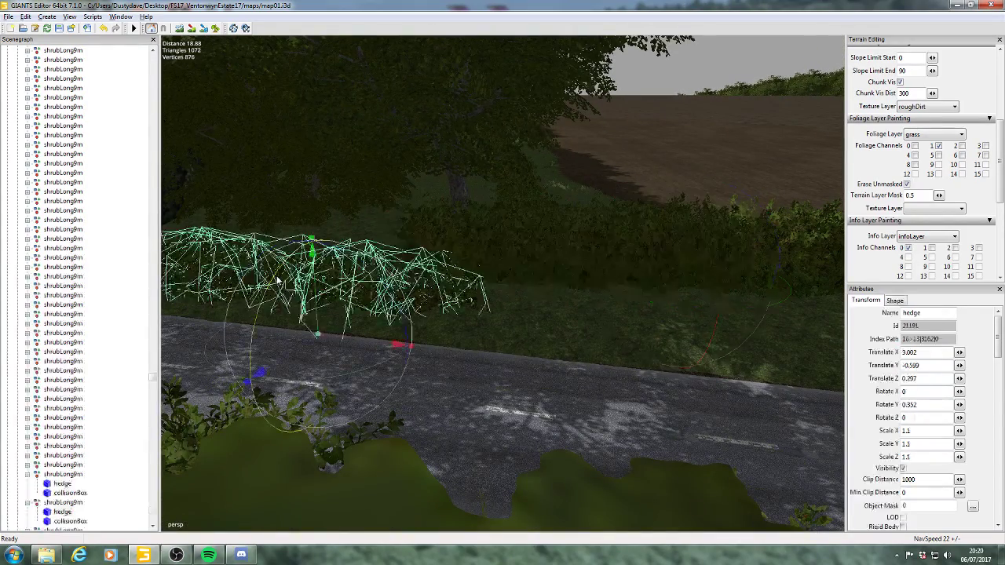
left_click(69, 504)
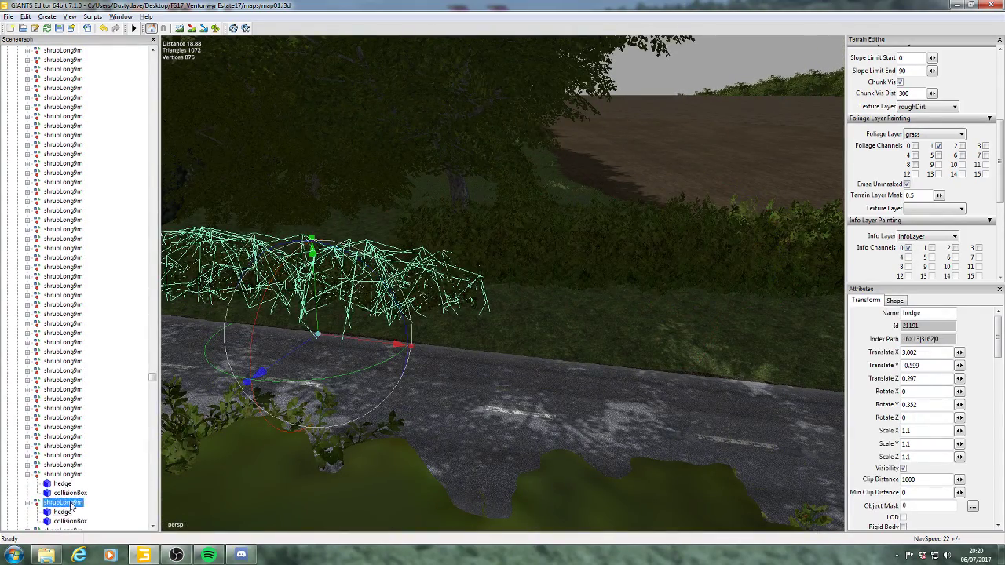
key("ctrl+d")
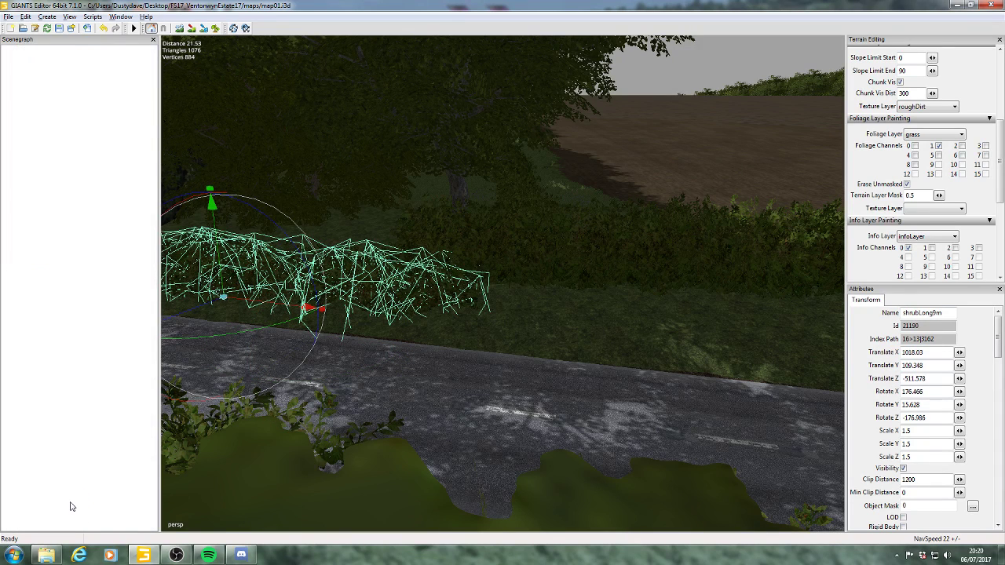
- Reselect the whole hedge at the end of the new row and rotate it to X 0.971, Y -14.922, Z 0.729
left_click(509, 271)
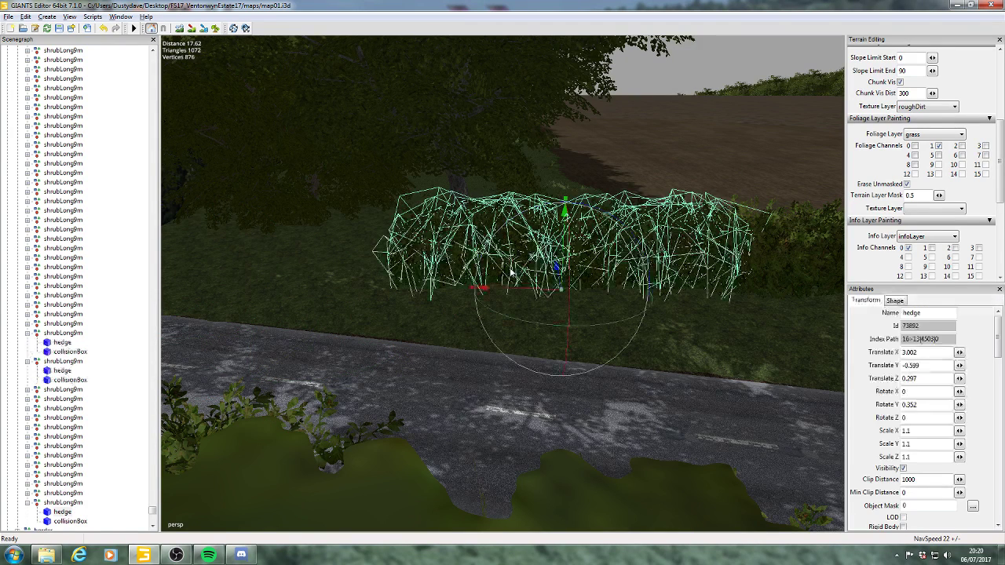
key("Up")
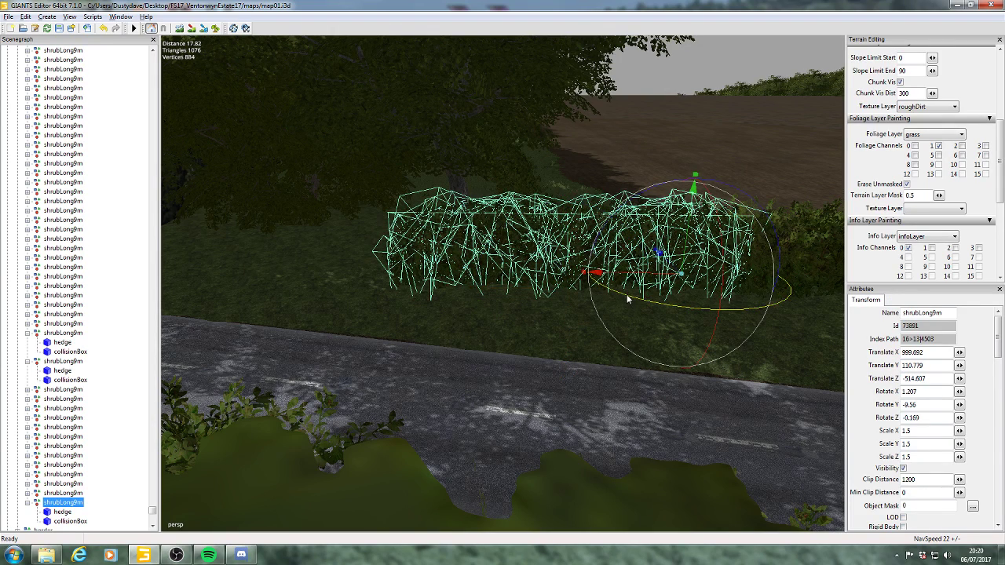
left_click_drag(627, 305, 648, 237)
key("super")
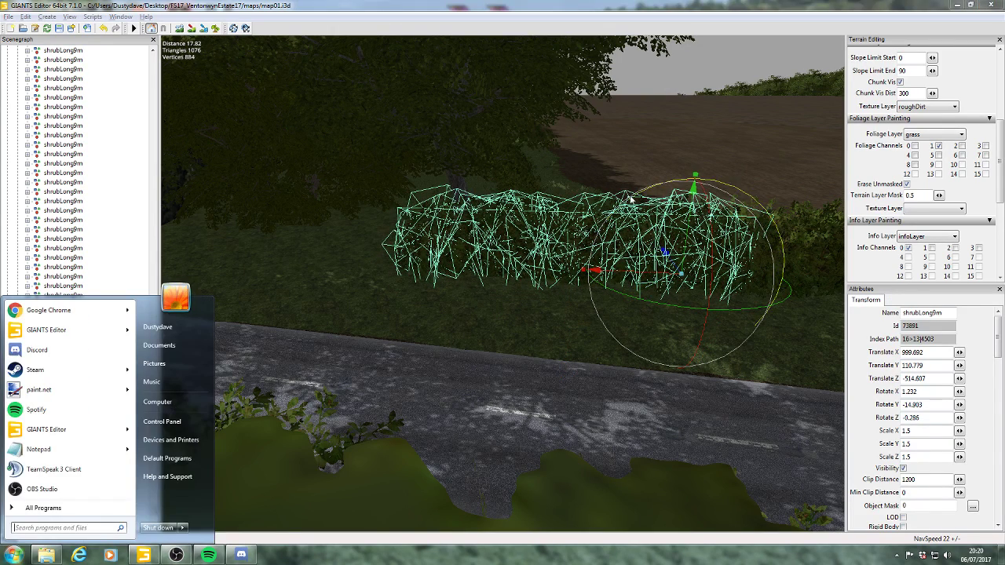
left_click_drag(629, 197, 633, 199)
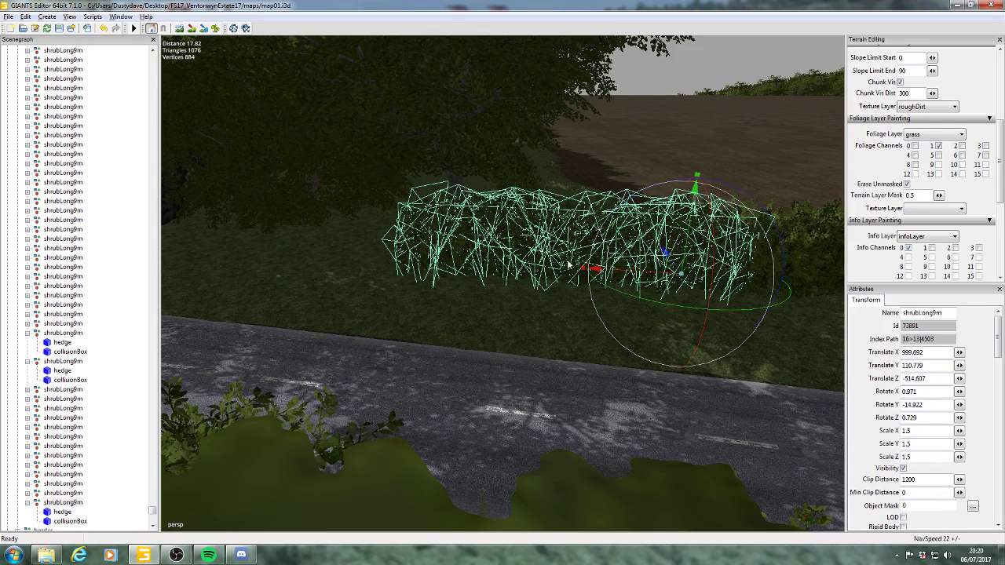
- Extend the hedge row past the roadside tree with duplicated hedges, the last at about X 1014.571, Y 110.994, Z -510.641
key("ctrl+d")
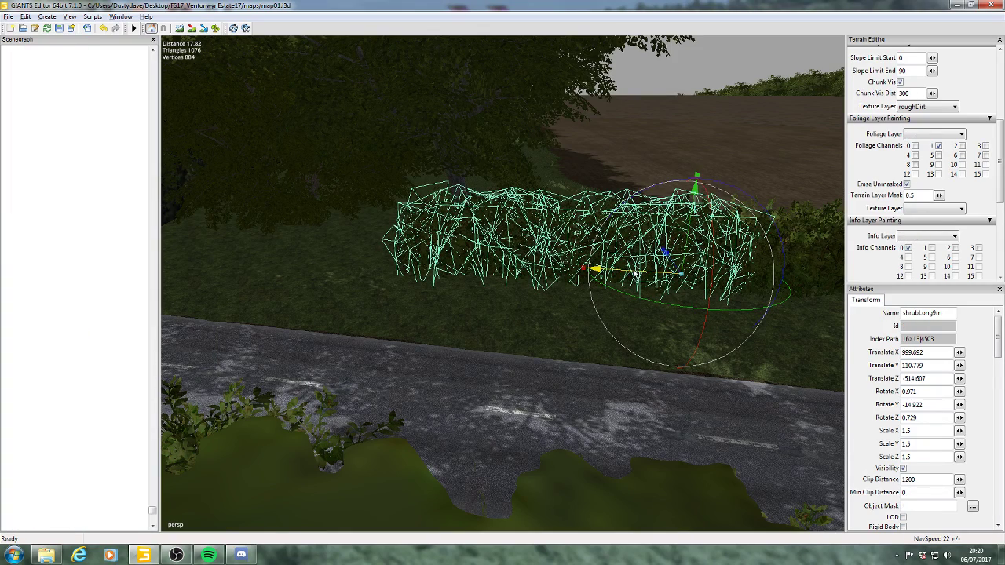
left_click_drag(634, 273, 375, 233)
left_click_drag(455, 306, 494, 285, "alt")
key("ctrl+d")
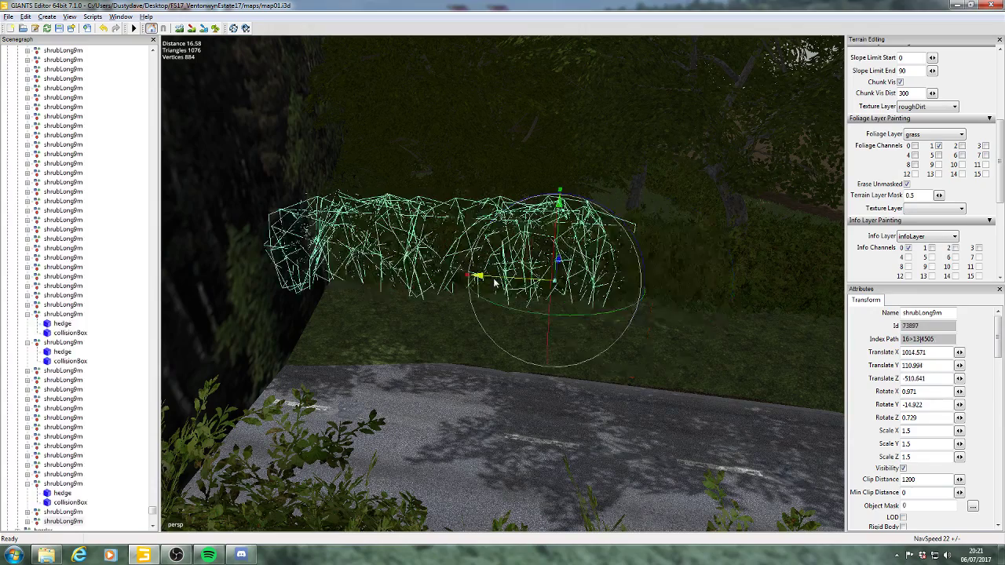
left_click(540, 364)
scroll(637, 368, "up", 5)
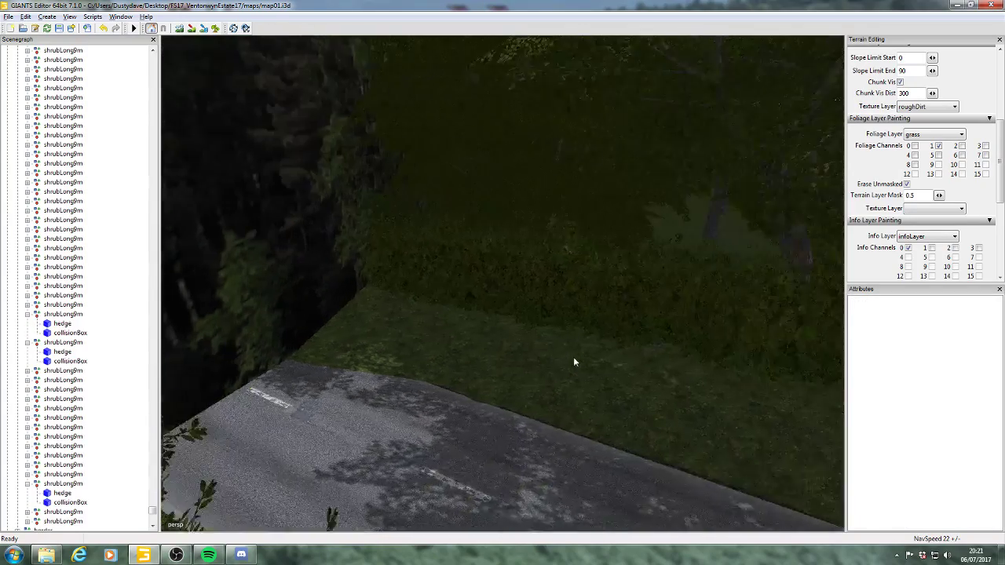
- Sculpt the verge terrain off the road's edge at the woodland end of the hedge row, straightening the roadside
left_click_drag(574, 362, 195, 90, "alt")
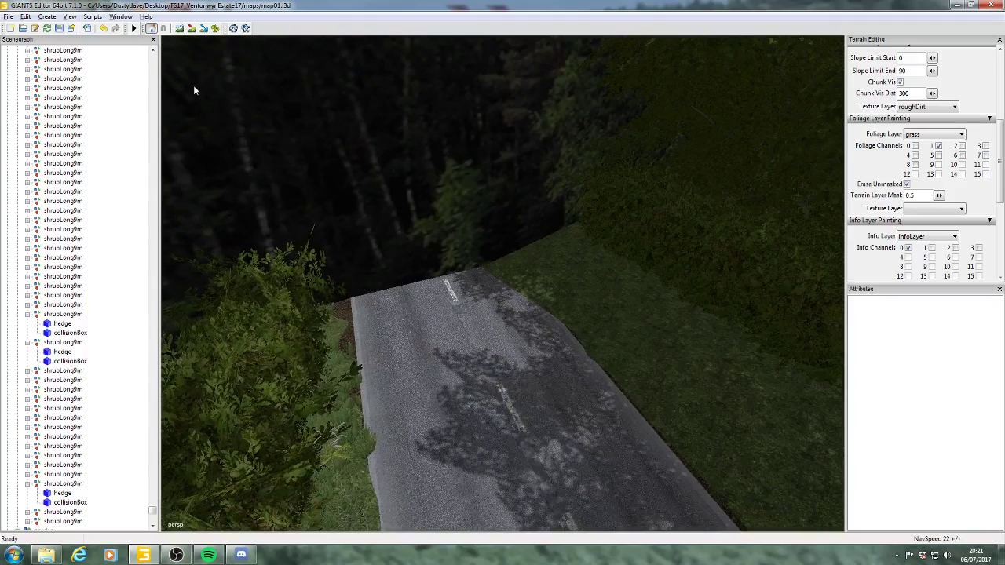
left_click(179, 28)
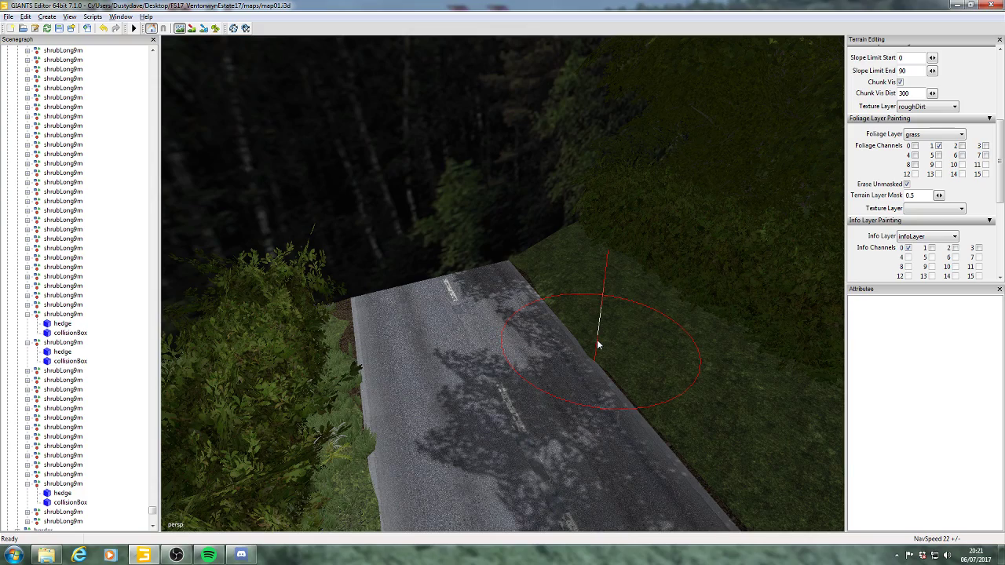
mouse_move(590, 334)
left_mouse_down("alt")
mouse_move(319, 293)
mouse_move(482, 321)
left_mouse_up("alt")
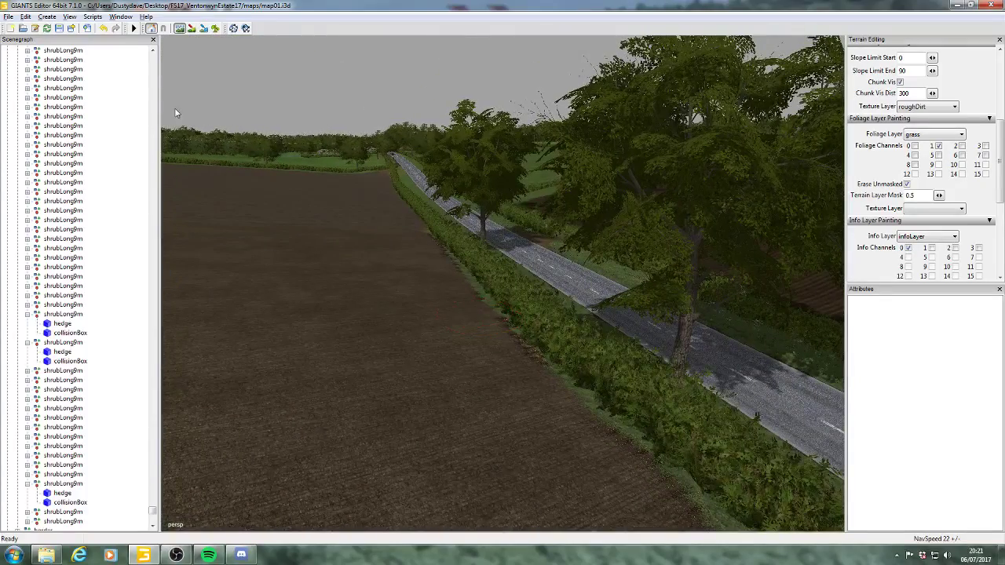
left_click(180, 29)
- Move the oak_stage4 tree from the roadside verge back into the hedge line, at about X -6.016, Y 7.69, Z 34.947
scroll(384, 236, "up", 6)
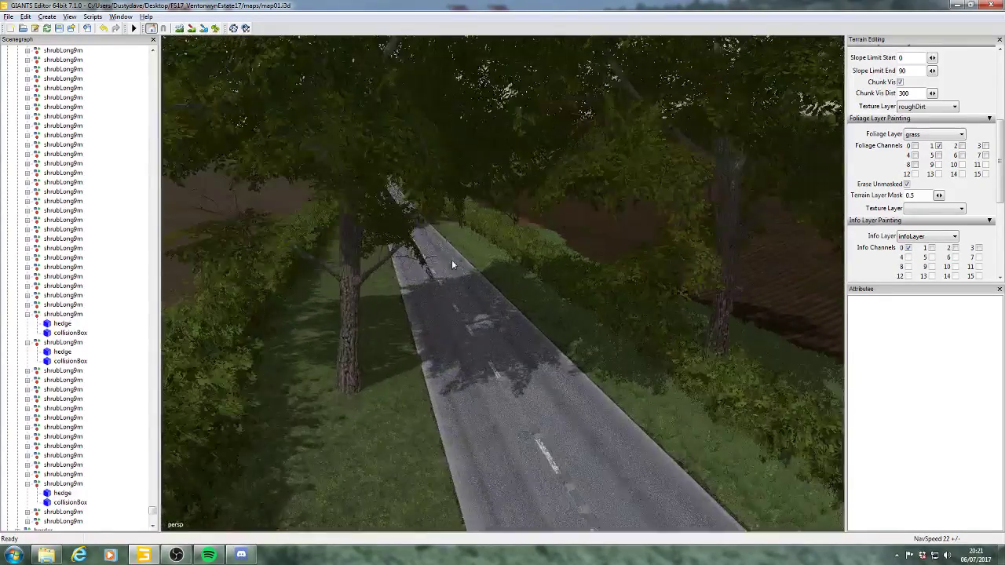
left_click_drag(451, 259, 427, 252, "alt")
left_click(427, 252)
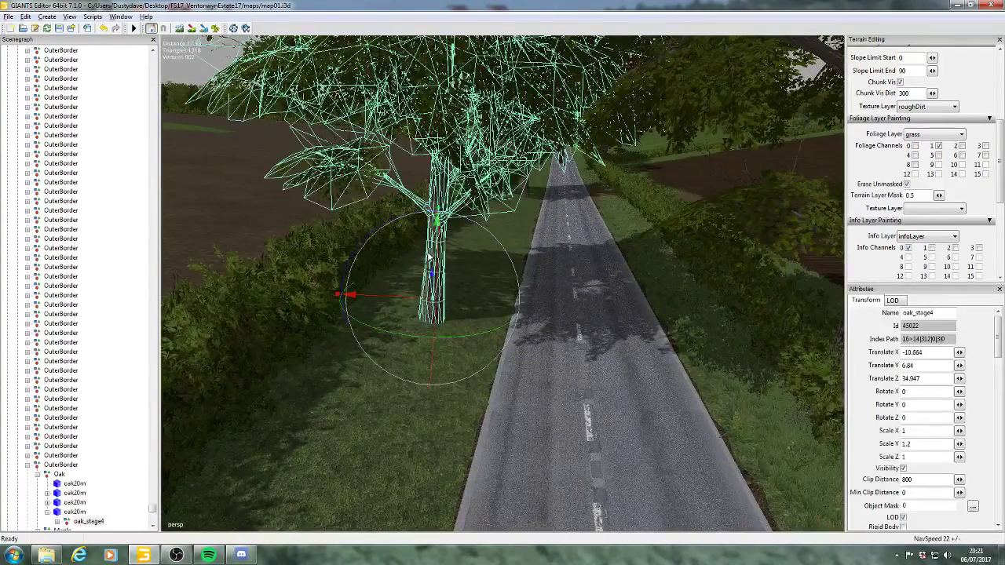
left_click(72, 512)
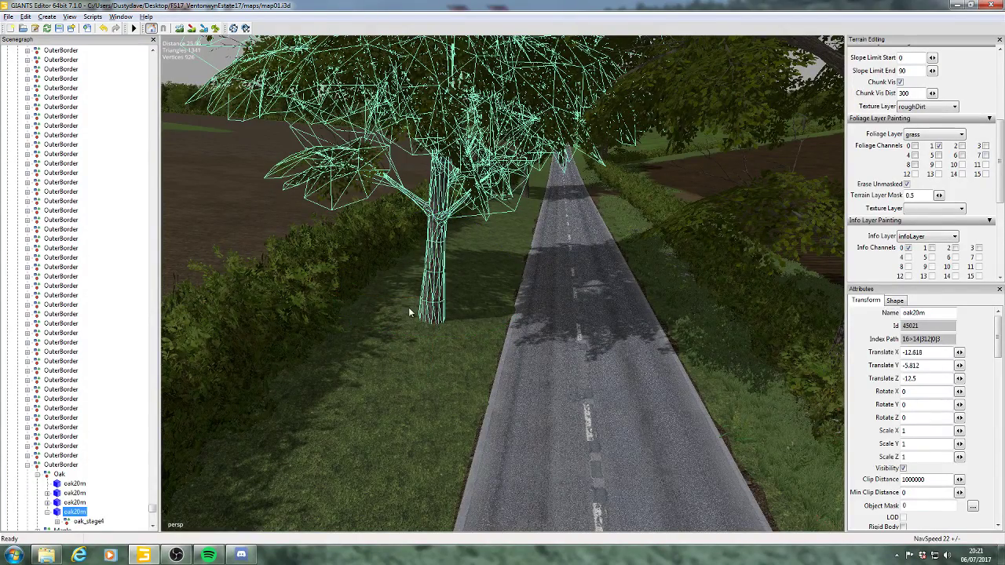
left_click_drag(521, 342, 490, 339, "alt")
middle_click_drag(489, 338, 386, 431, "alt")
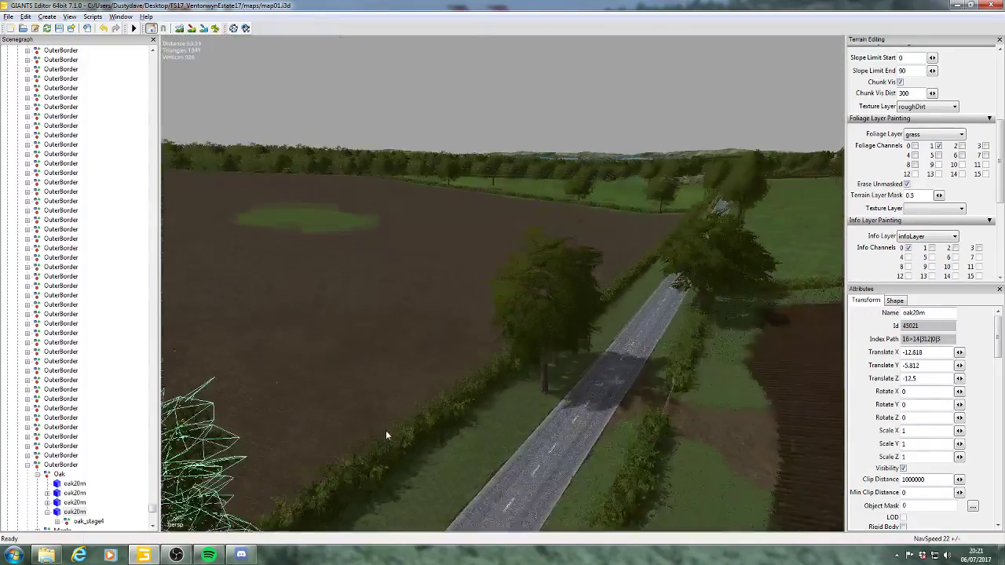
left_click_drag(627, 337, 558, 369, "alt")
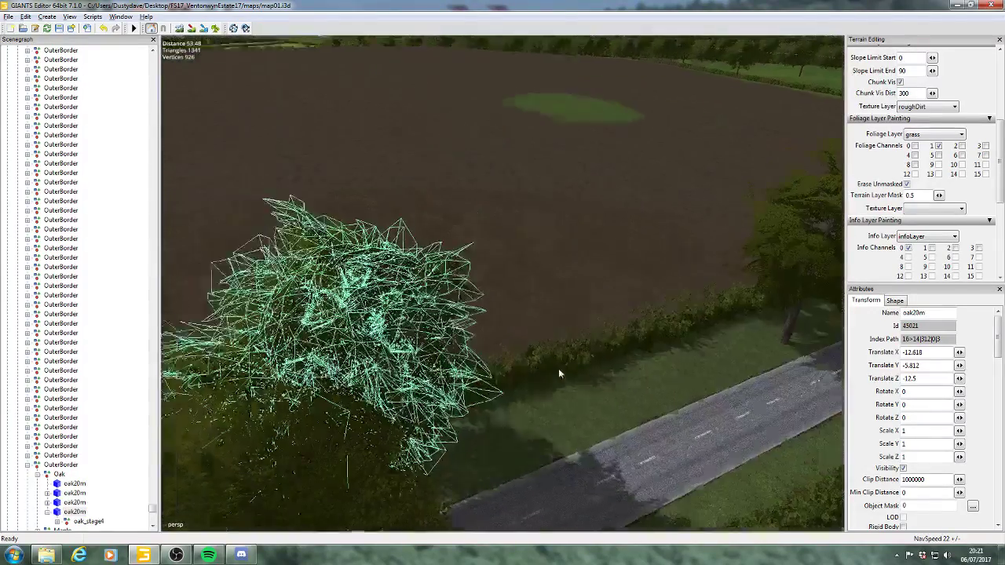
middle_click_drag(558, 369, 647, 314, "alt")
scroll(650, 311, "up", 3)
left_click_drag(654, 307, 582, 259, "alt")
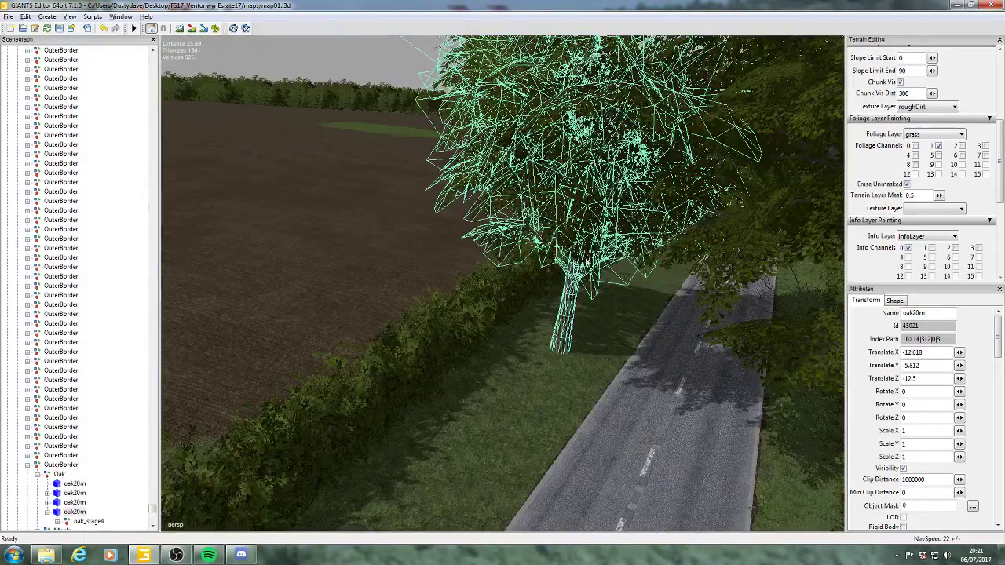
left_click(567, 347)
left_click_drag(545, 329, 488, 284)
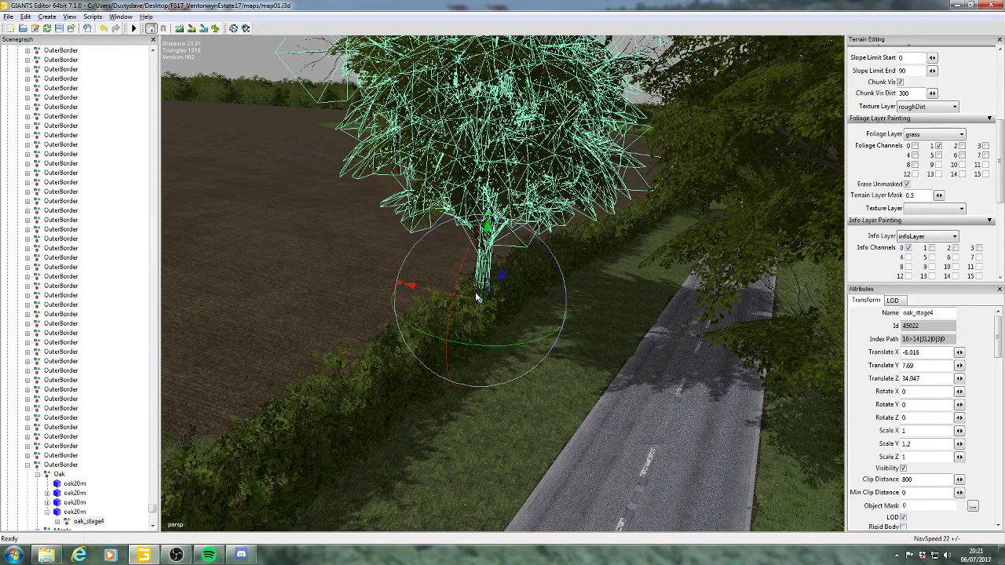
- Move the next roadside oak_stage4 tree closer to the hedge, at about X 1236.814, Y -9.866, Z -1375.985
left_click_drag(498, 298, 545, 267, "alt")
scroll(545, 266, "up", 2)
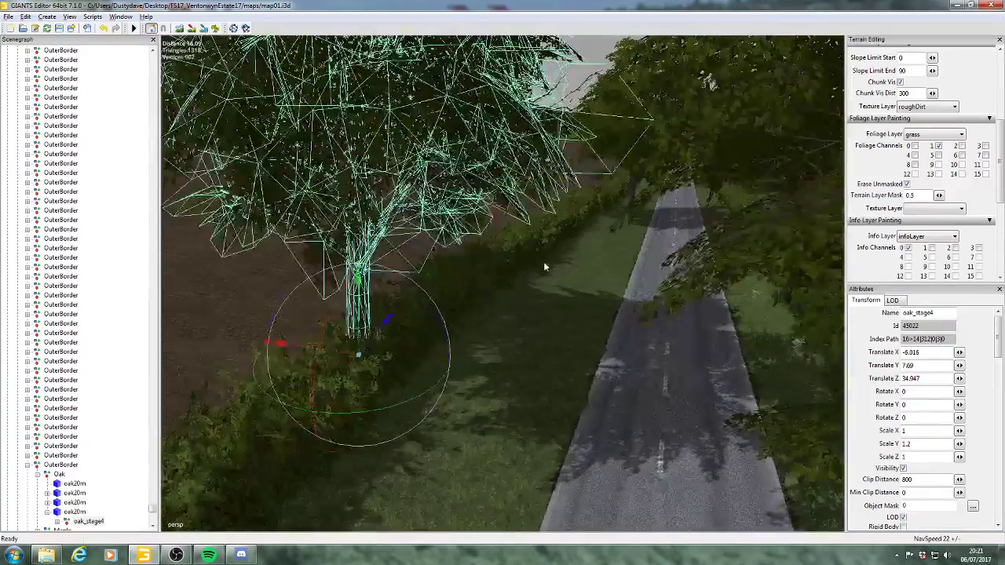
scroll(546, 260, "down", 4)
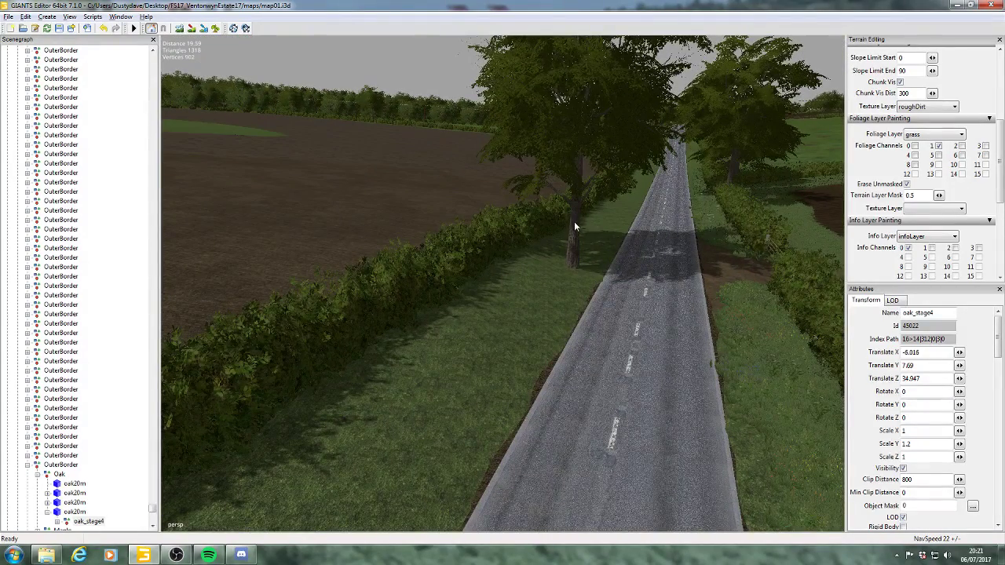
left_click(576, 251)
mouse_move(540, 252)
left_mouse_down()
mouse_move(531, 240)
mouse_move(566, 223)
mouse_move(522, 253)
left_mouse_up()
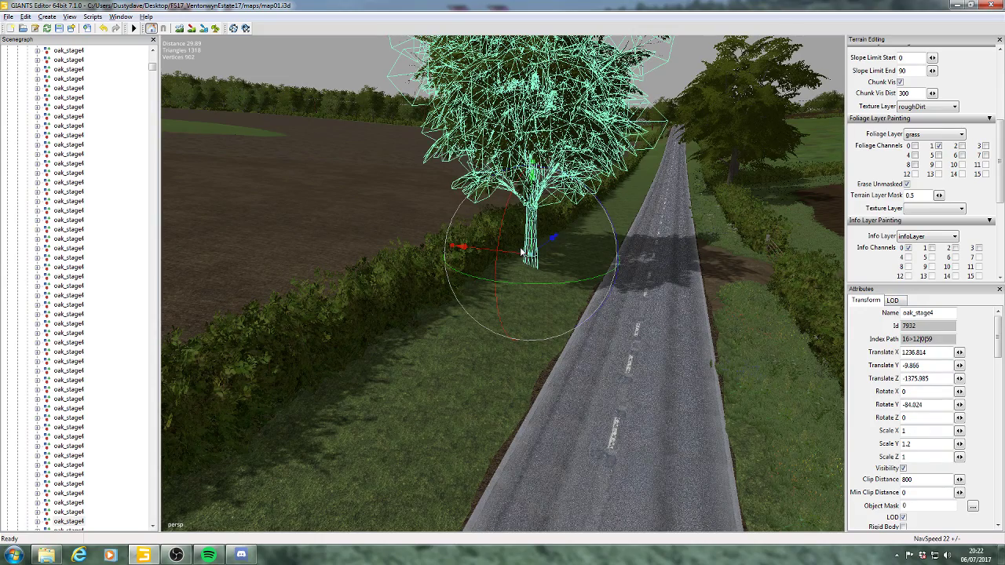
- Examine the moved oak, the roadside verge and the ploughed field's edge along the hedge row
scroll(608, 230, "up", 5)
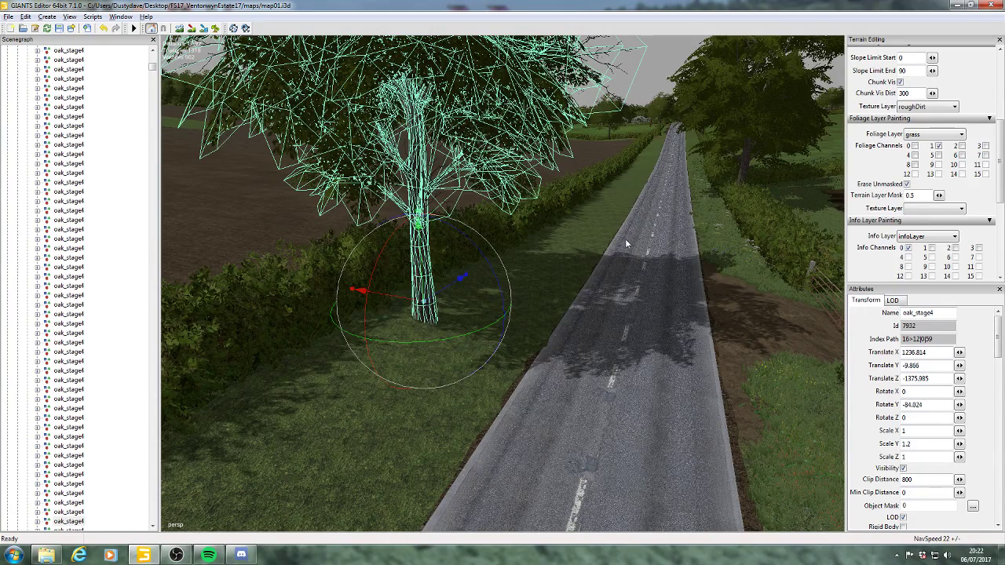
right_click_drag(626, 239, 557, 251)
key("a")
key("d")
key("w")
key("s")
left_click_drag(557, 249, 342, 235, "alt")
left_click_drag(479, 244, 391, 254, "alt")
middle_click_drag(391, 253, 554, 308, "alt")
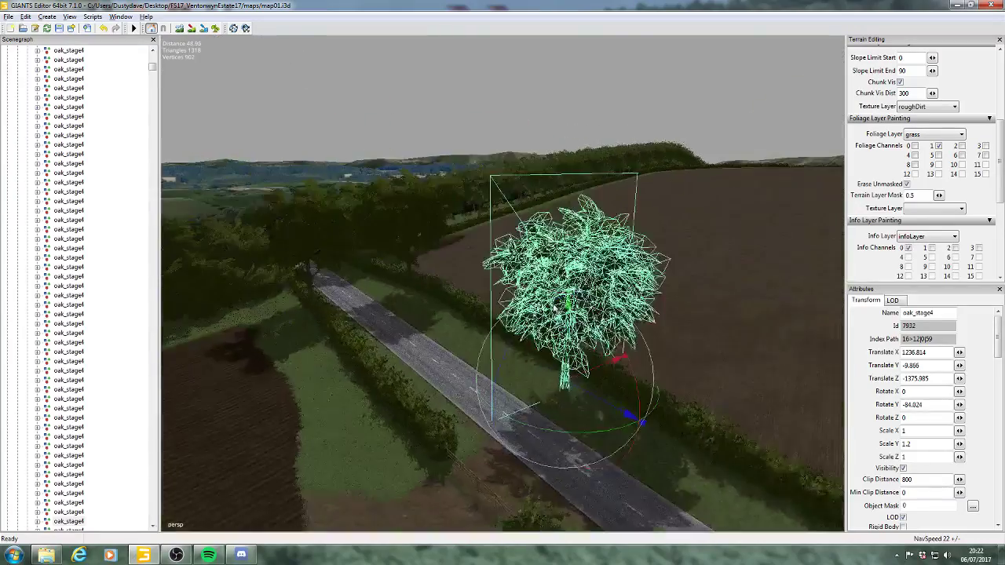
right_click_drag(554, 308, 596, 291, "alt")
middle_click_drag(455, 276, 521, 283, "alt")
right_click_drag(520, 284, 599, 231, "alt")
middle_click_drag(599, 230, 422, 306, "alt")
left_click_drag(518, 271, 434, 304, "alt")
middle_click_drag(561, 326, 498, 364, "alt")
left_click_drag(497, 363, 373, 382, "alt")
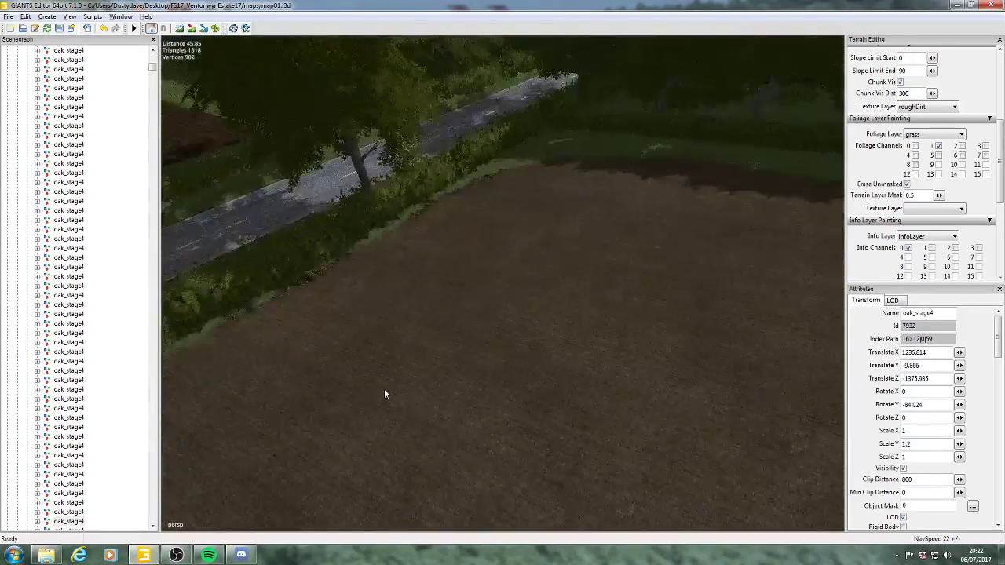
- Using the terrainDetail foliage layer on channel 0, erase the cultivated soil beside the hedge from the field corner past the moved oak
middle_click_drag(518, 355, 439, 361, "alt")
left_click_drag(557, 357, 471, 331, "alt")
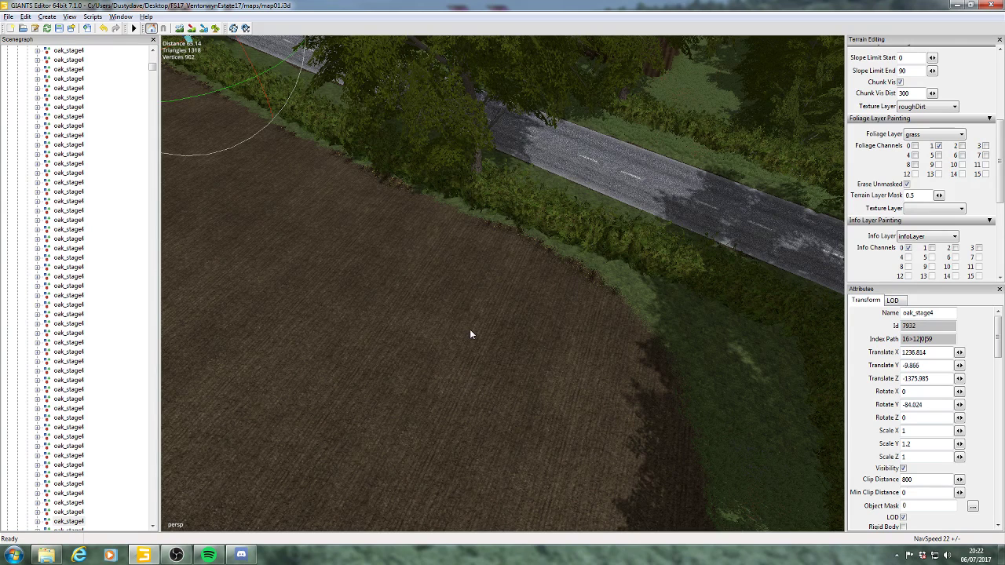
left_click(216, 28)
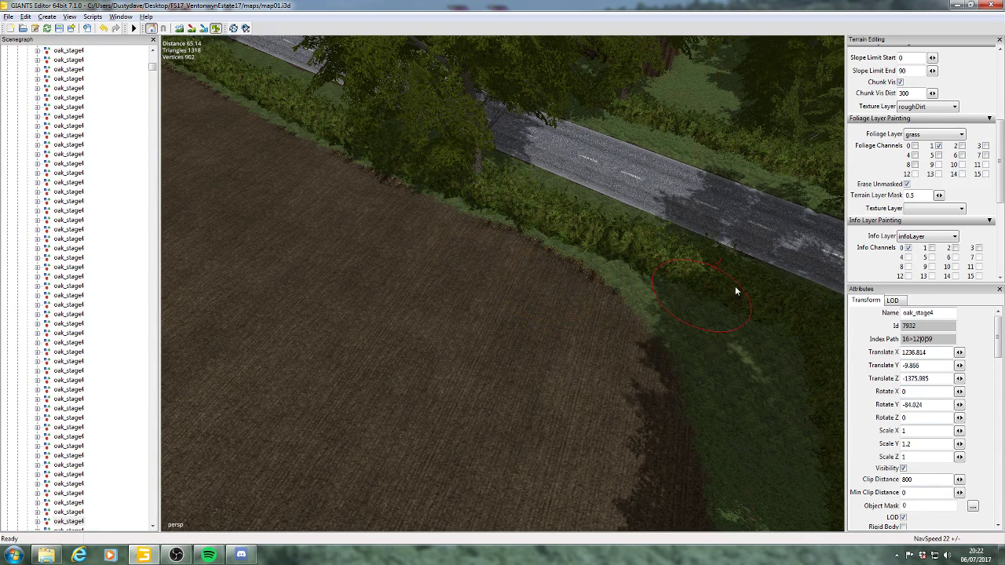
left_click(925, 135)
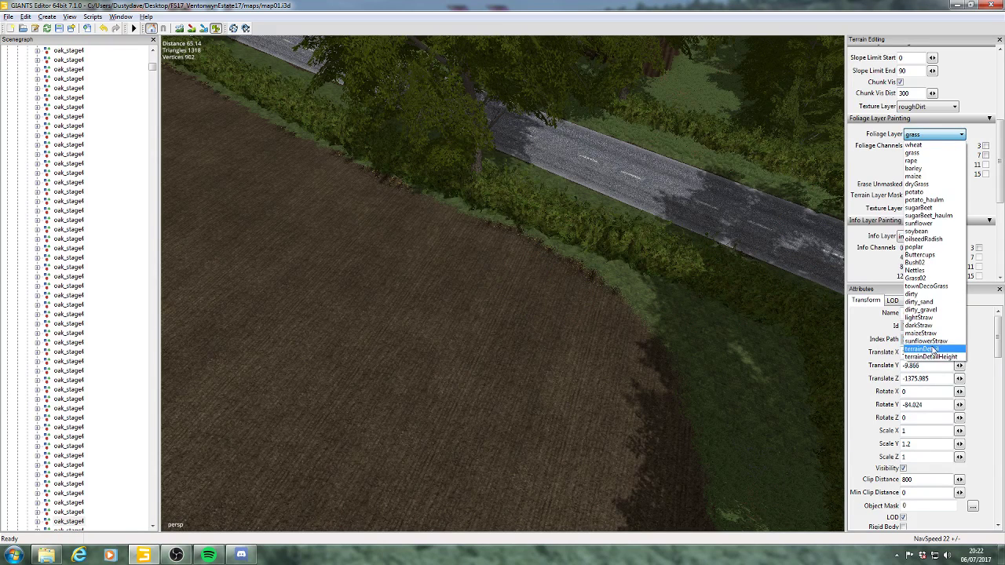
left_click(931, 349)
mouse_move(657, 354)
left_mouse_down()
mouse_move(464, 230)
mouse_move(184, 90)
mouse_move(225, 134)
mouse_move(526, 306)
mouse_move(697, 388)
left_mouse_up()
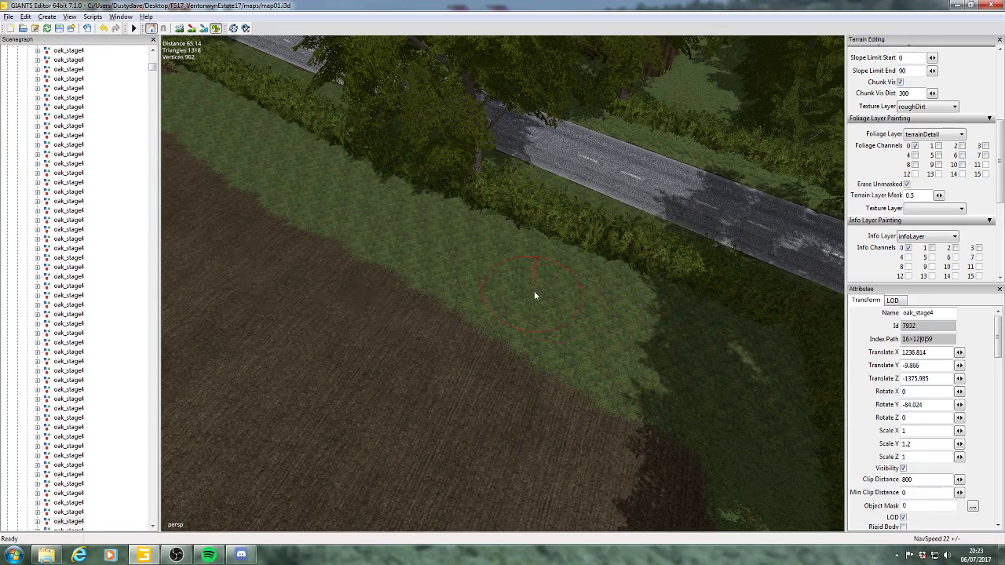
middle_click_drag(535, 292, 703, 361, "alt")
mouse_move(514, 236)
left_mouse_down()
mouse_move(388, 161)
mouse_move(491, 186)
left_mouse_up()
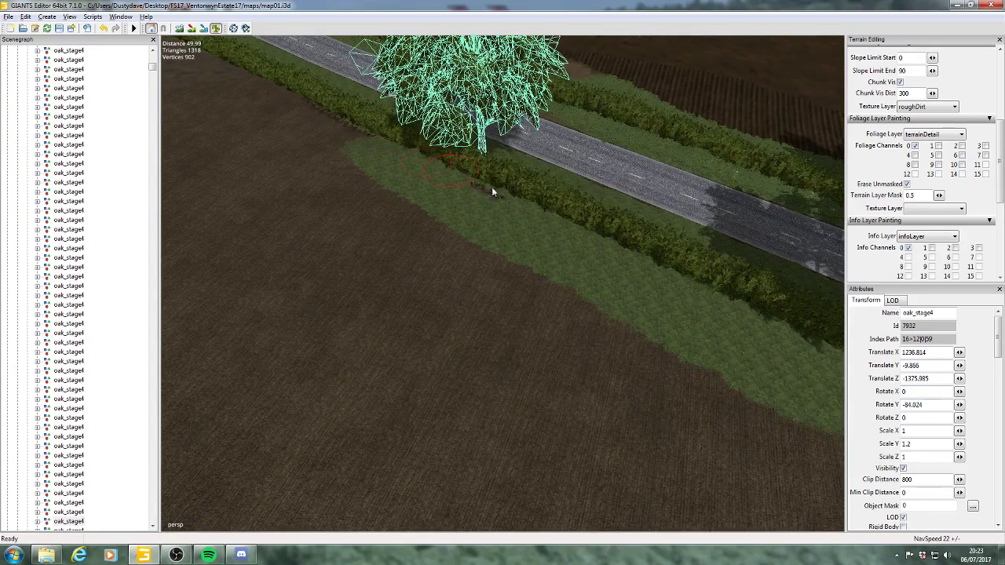
mouse_move(334, 132)
left_mouse_down()
mouse_move(246, 90)
mouse_move(328, 112)
mouse_move(354, 155)
mouse_move(414, 202)
left_mouse_up()
- Continue the grass margin along the middle stretch of the roadside hedge by erasing terrainDetail channel 0 from the field's edge
mouse_move(413, 201)
middle_mouse_down("alt")
mouse_move(574, 287)
mouse_move(592, 267)
middle_mouse_up("alt")
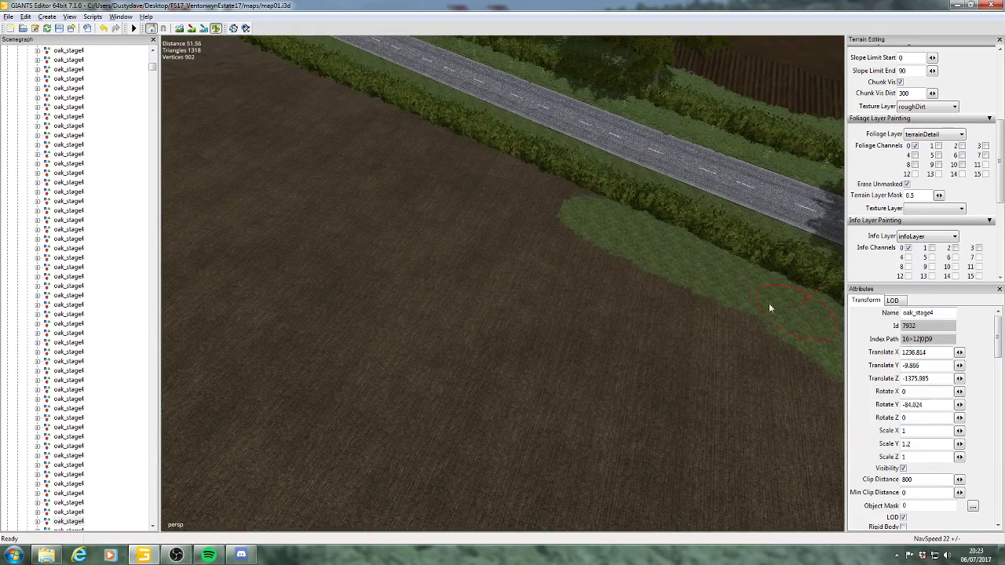
mouse_move(527, 208)
left_mouse_down()
mouse_move(449, 141)
mouse_move(668, 225)
left_mouse_up()
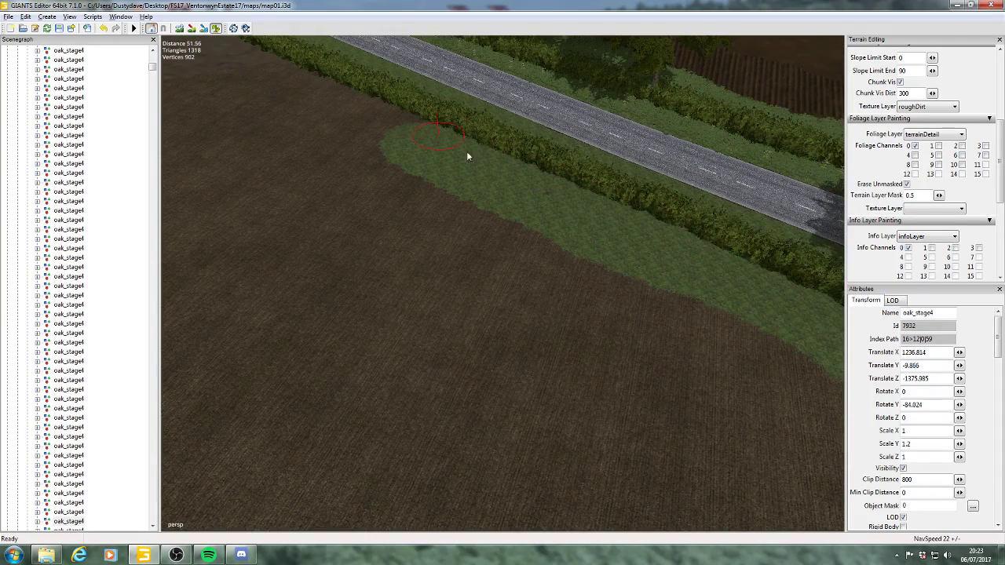
mouse_move(443, 132)
left_mouse_down()
mouse_move(299, 89)
mouse_move(384, 155)
left_mouse_up()
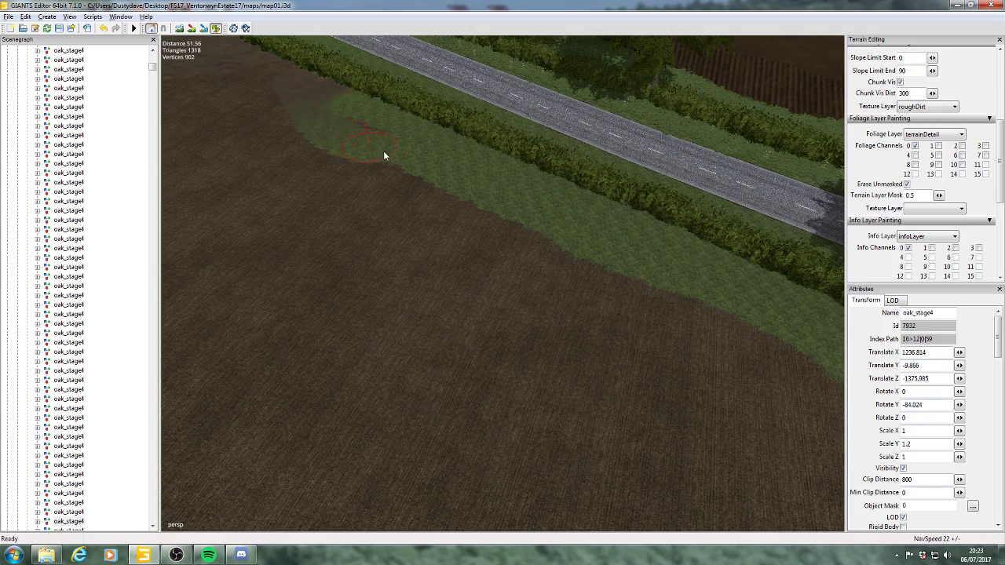
mouse_move(428, 162)
middle_mouse_down("alt")
mouse_move(576, 221)
mouse_move(571, 194)
middle_mouse_up("alt")
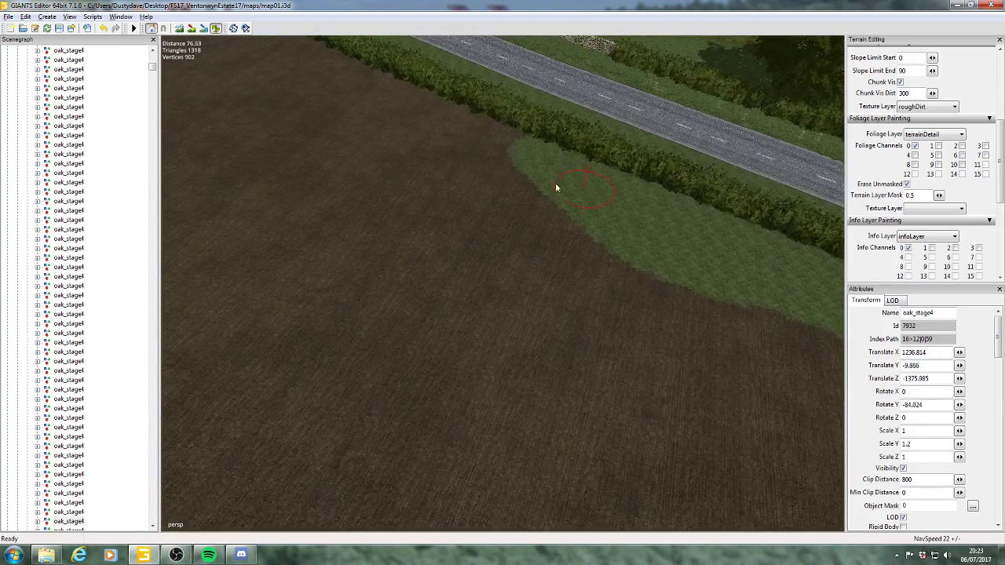
mouse_move(556, 186)
left_mouse_down()
mouse_move(404, 107)
mouse_move(477, 114)
left_mouse_up()
- Erase the terrainDetail channel 0 soil along the rest of the roadside hedge and around the field corner by the large tree
mouse_move(486, 168)
middle_mouse_down("alt")
mouse_move(502, 233)
mouse_move(486, 186)
middle_mouse_up("alt")
mouse_move(428, 146)
left_mouse_down()
mouse_move(304, 110)
mouse_move(296, 135)
left_mouse_up()
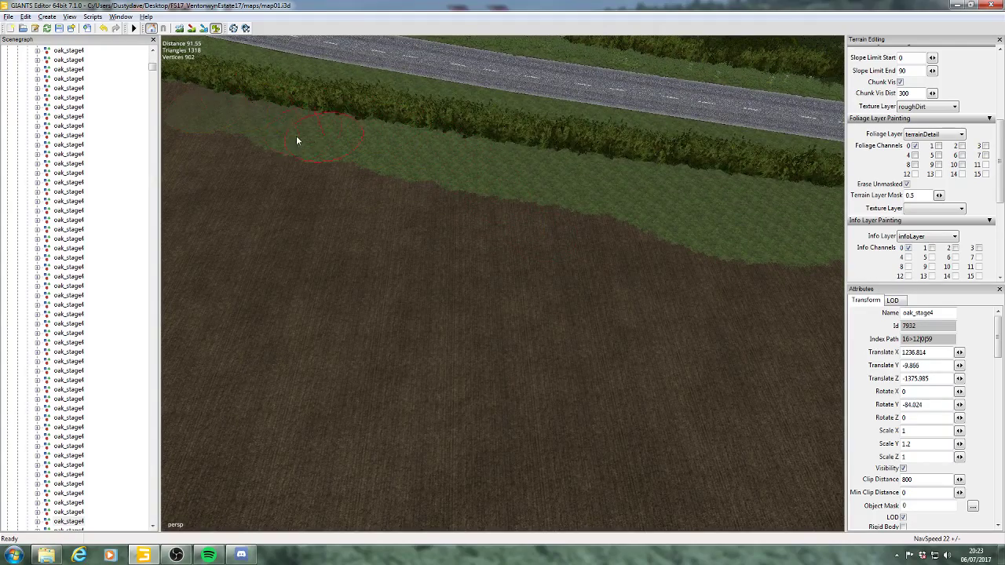
middle_click_drag(296, 135, 555, 192, "alt")
left_click_drag(554, 190, 241, 125)
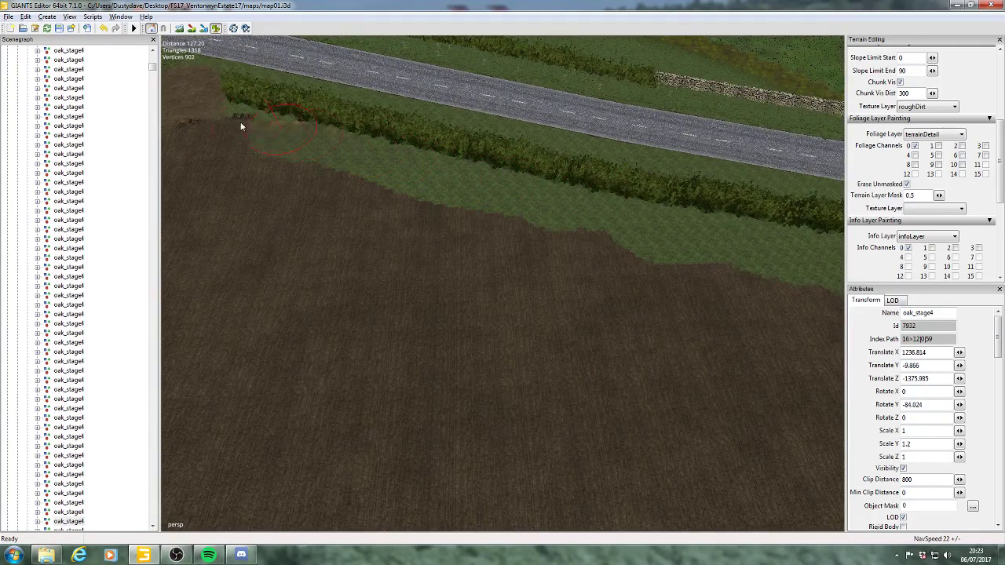
middle_click_drag(218, 121, 403, 144, "alt")
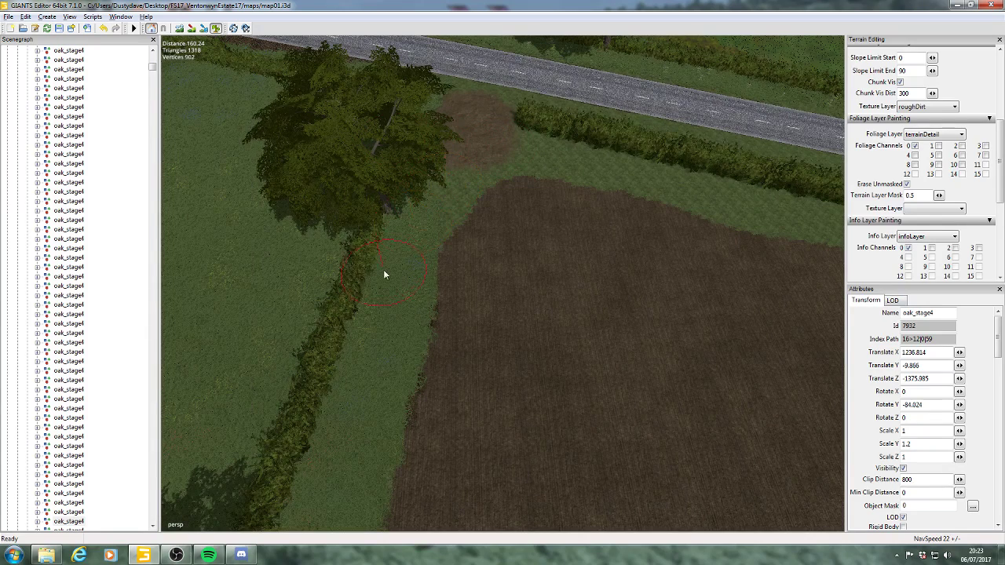
left_click_drag(407, 254, 428, 233)
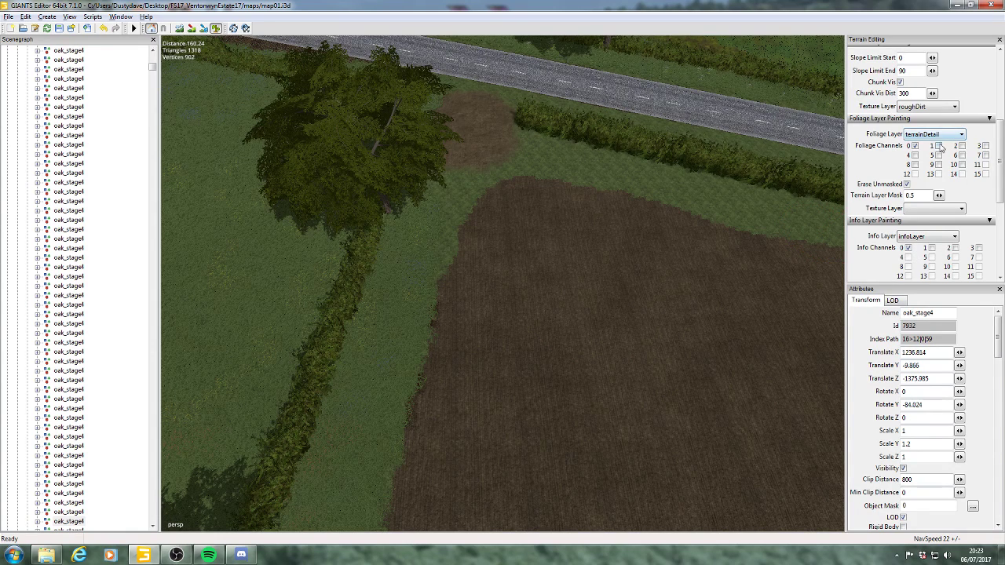
- Switch the terrainDetail foliage painting from channel 0 to channel 1 and paint ploughed soil over the field corner by the large tree
left_click(938, 146)
left_click(913, 147)
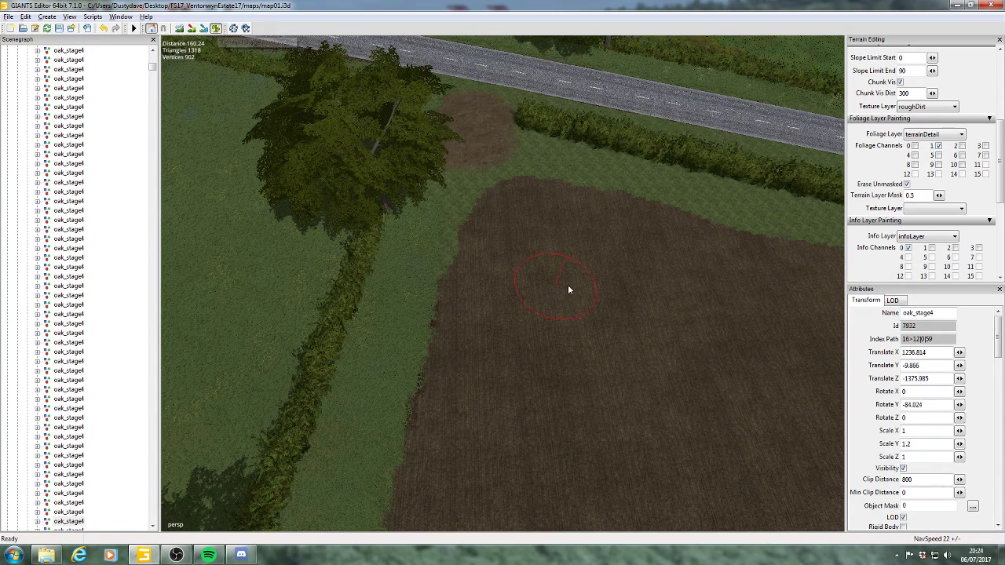
mouse_move(567, 287)
left_mouse_down()
mouse_move(547, 319)
mouse_move(477, 291)
mouse_move(504, 212)
mouse_move(553, 198)
mouse_move(722, 250)
mouse_move(599, 235)
mouse_move(661, 378)
mouse_move(620, 386)
mouse_move(485, 364)
mouse_move(477, 322)
mouse_move(439, 491)
mouse_move(646, 476)
mouse_move(754, 314)
mouse_move(740, 312)
left_mouse_up()
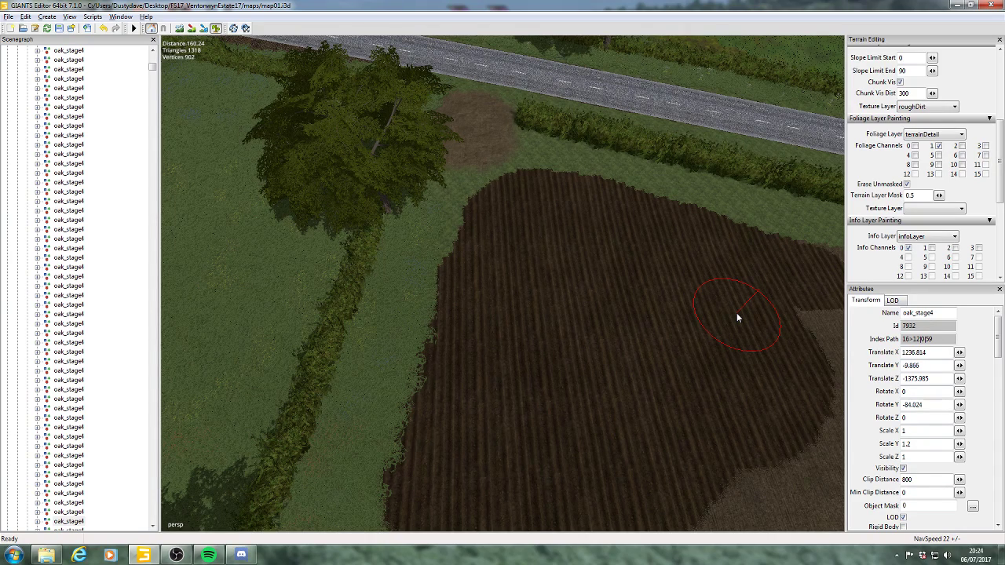
left_click_drag(645, 334, 736, 328, "alt")
mouse_move(656, 306)
left_mouse_down()
mouse_move(603, 264)
mouse_move(536, 260)
left_mouse_up()
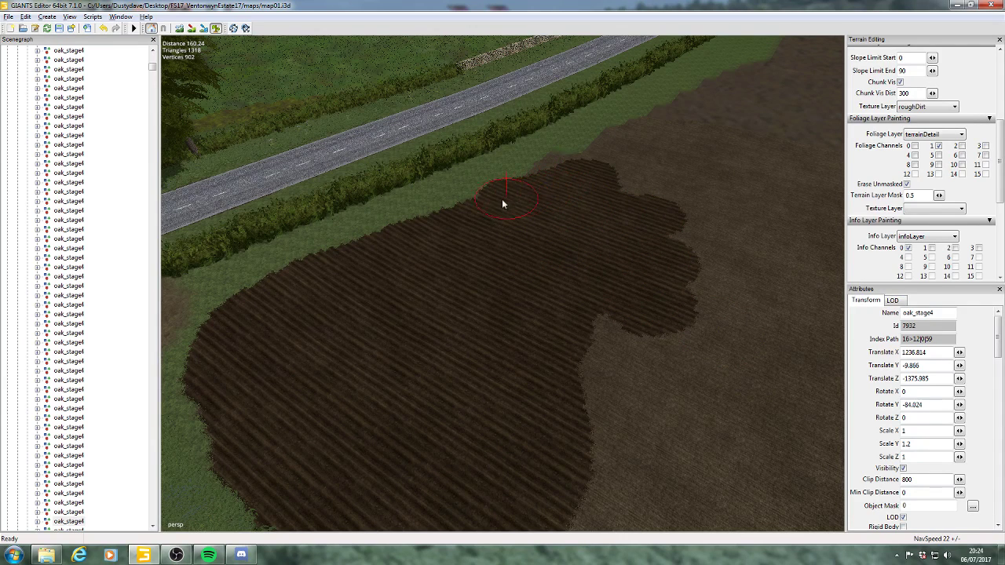
mouse_move(590, 155)
left_mouse_down()
mouse_move(666, 121)
mouse_move(767, 146)
mouse_move(746, 168)
mouse_move(702, 168)
mouse_move(702, 297)
mouse_move(639, 285)
mouse_move(727, 362)
mouse_move(758, 314)
mouse_move(588, 486)
mouse_move(774, 376)
mouse_move(719, 338)
mouse_move(718, 289)
left_mouse_up()
- Extend the terrainDetail channel 1 ploughed soil along the middle stretch of the roadside hedge and inward across the field
mouse_move(718, 288)
middle_mouse_down("alt")
mouse_move(697, 415)
mouse_move(660, 364)
middle_mouse_up("alt")
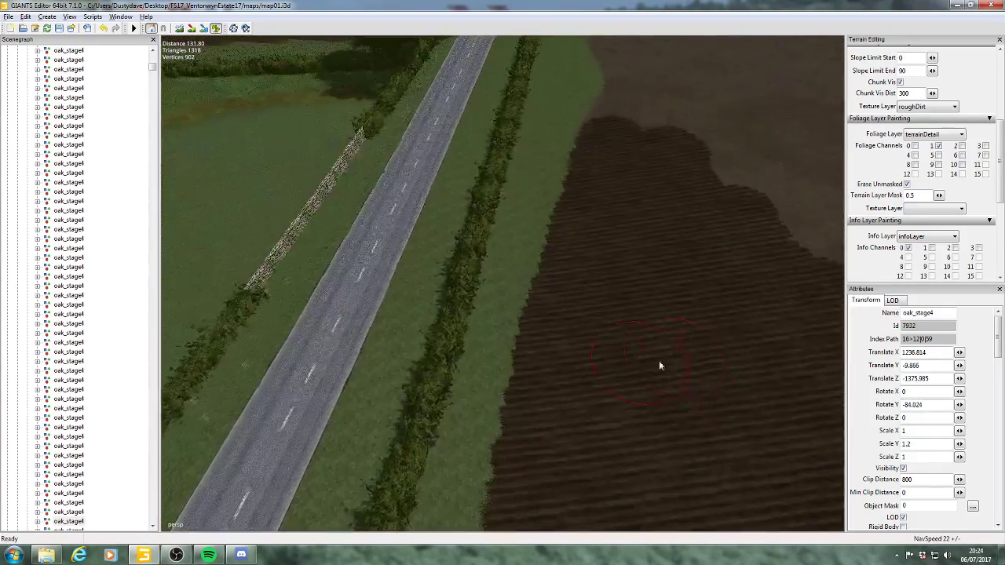
mouse_move(660, 364)
left_mouse_down("alt")
mouse_move(708, 421)
mouse_move(730, 416)
left_mouse_up("alt")
mouse_move(637, 318)
left_mouse_down()
mouse_move(560, 277)
mouse_move(377, 268)
mouse_move(368, 246)
mouse_move(312, 244)
mouse_move(225, 198)
mouse_move(274, 338)
mouse_move(304, 229)
mouse_move(408, 216)
mouse_move(496, 151)
left_mouse_up()
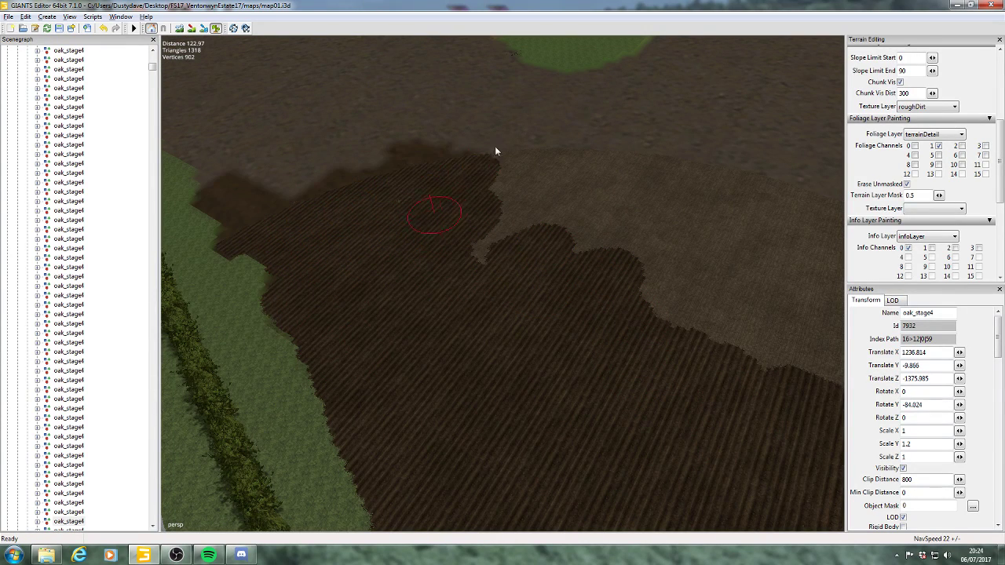
mouse_move(382, 212)
left_mouse_down()
mouse_move(525, 157)
mouse_move(491, 234)
mouse_move(463, 259)
mouse_move(501, 284)
mouse_move(538, 275)
mouse_move(533, 175)
mouse_move(634, 217)
mouse_move(726, 285)
mouse_move(702, 279)
mouse_move(736, 195)
mouse_move(760, 329)
mouse_move(716, 338)
left_mouse_up()
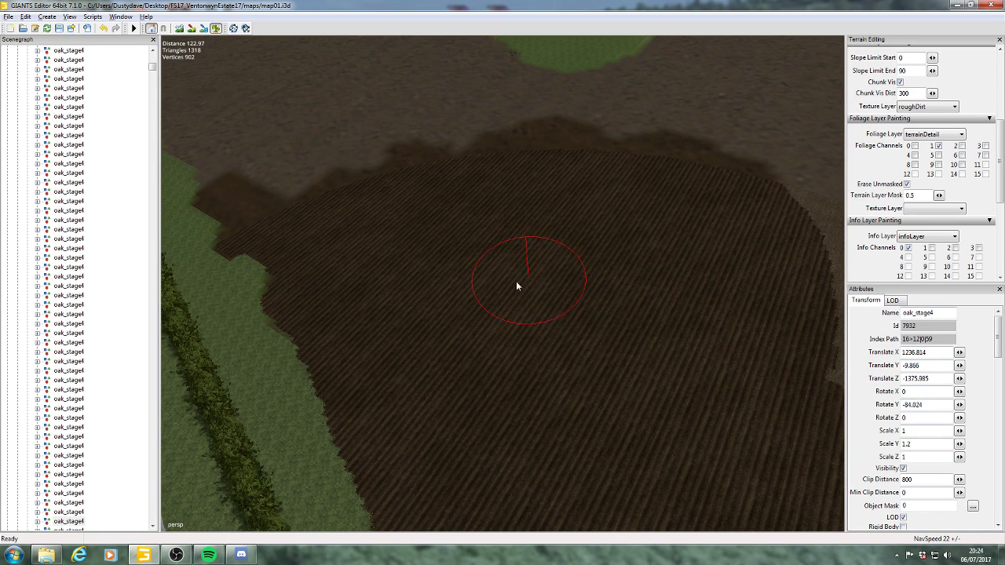
- Paint terrainDetail channel 1 over the cultivated soil between the ploughed area and the grass margin, approaching the moved oak
mouse_move(499, 274)
middle_mouse_down("alt")
mouse_move(547, 293)
mouse_move(573, 329)
middle_mouse_up("alt")
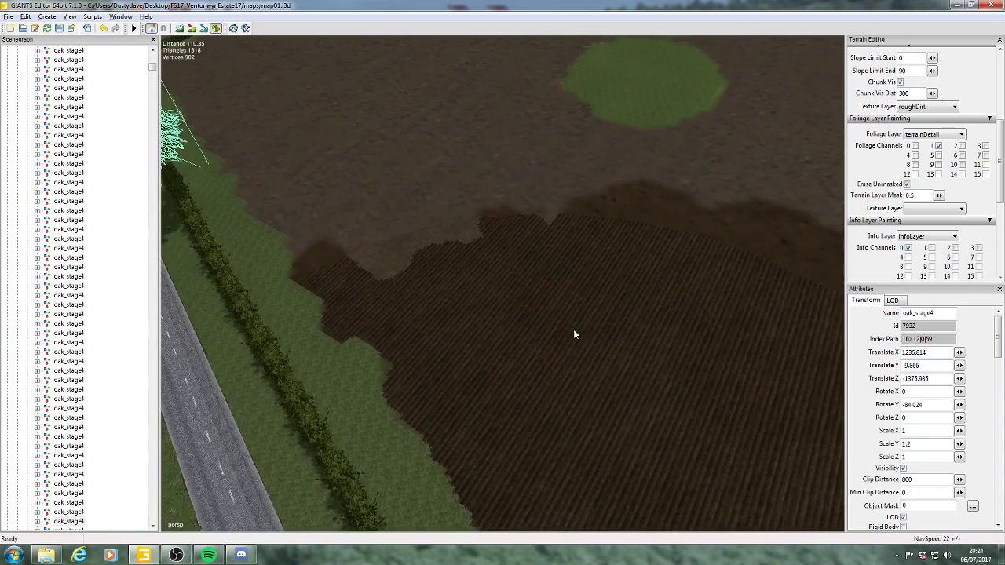
scroll(563, 287, "up", 1)
scroll(564, 288, "up", 1)
middle_click_drag(564, 287, 591, 287, "alt")
scroll(604, 275, "up", 2)
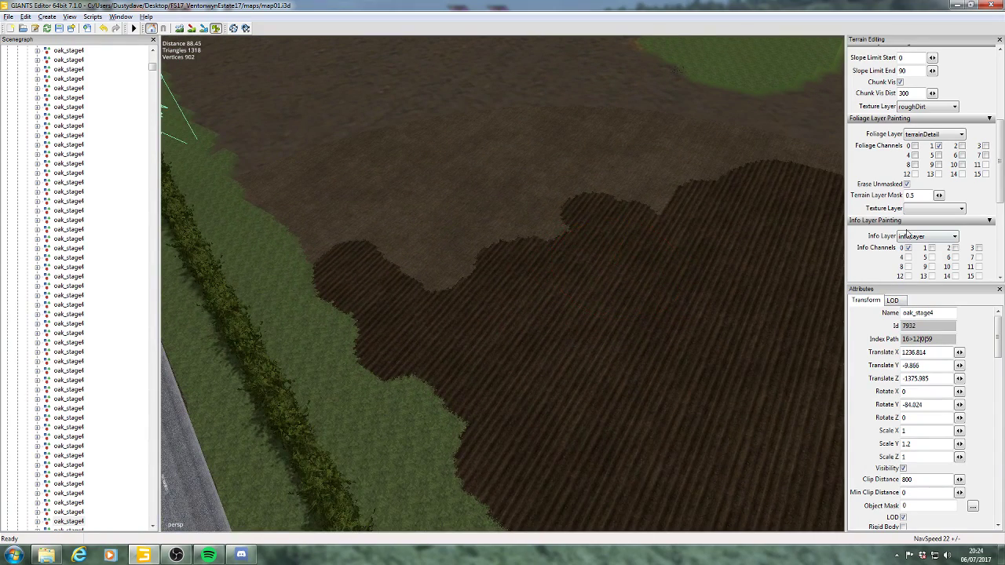
left_click(959, 133)
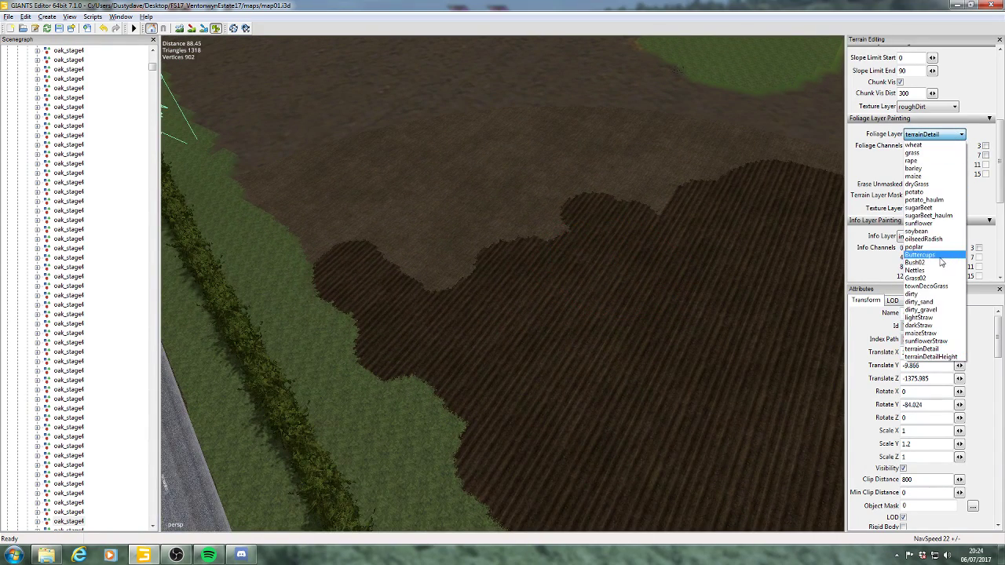
left_click(942, 135)
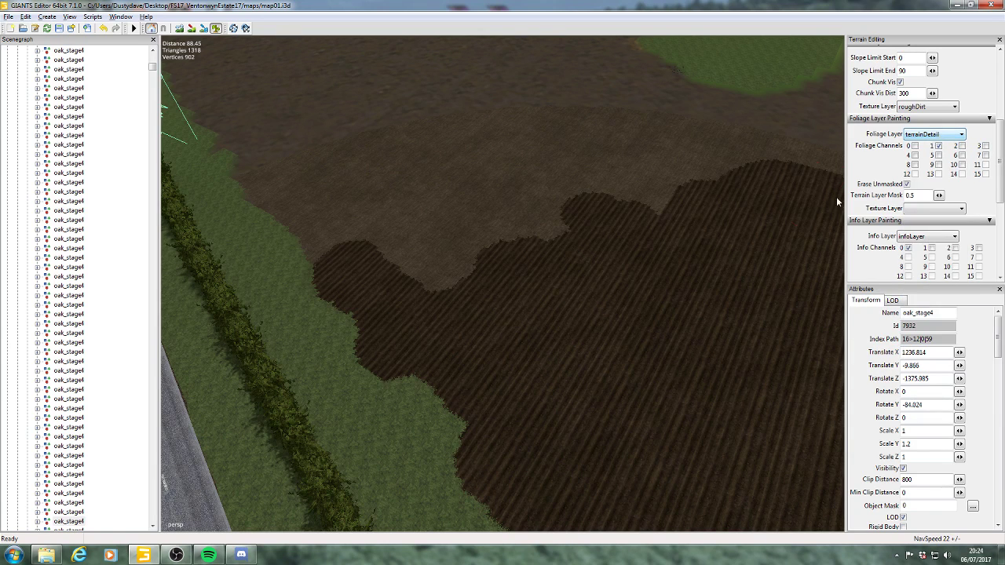
mouse_move(557, 226)
left_mouse_down()
mouse_move(456, 221)
mouse_move(383, 202)
mouse_move(479, 147)
mouse_move(702, 226)
mouse_move(620, 127)
mouse_move(740, 176)
mouse_move(680, 173)
left_mouse_up()
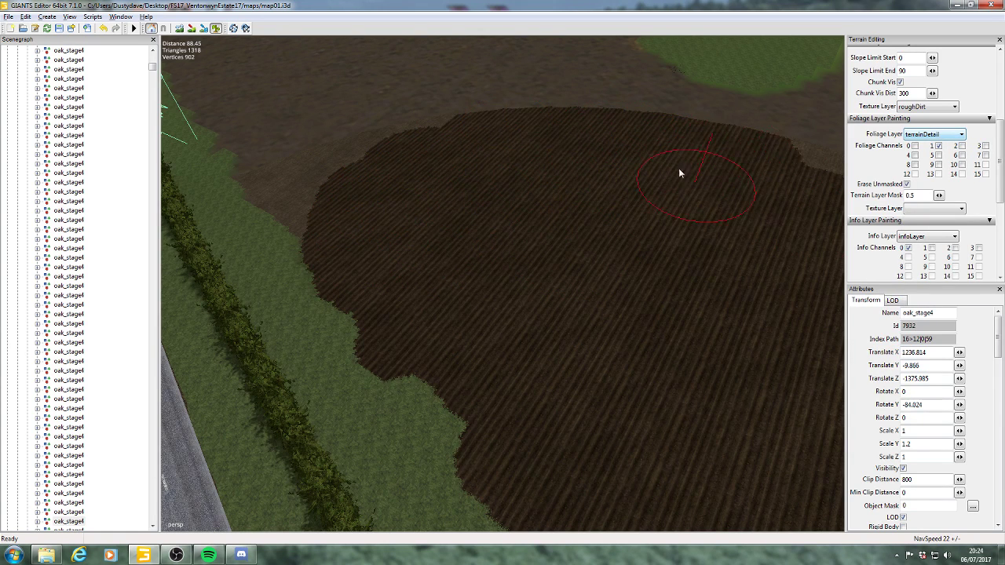
left_click_drag(627, 148, 626, 145)
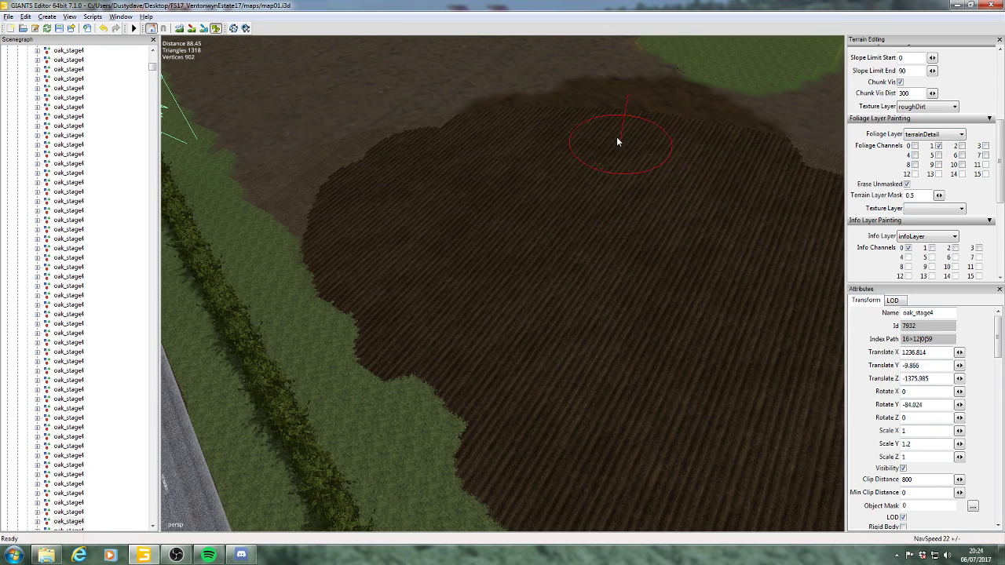
mouse_move(531, 154)
left_mouse_down()
mouse_move(332, 202)
mouse_move(298, 184)
mouse_move(284, 108)
mouse_move(397, 124)
mouse_move(534, 77)
left_mouse_up()
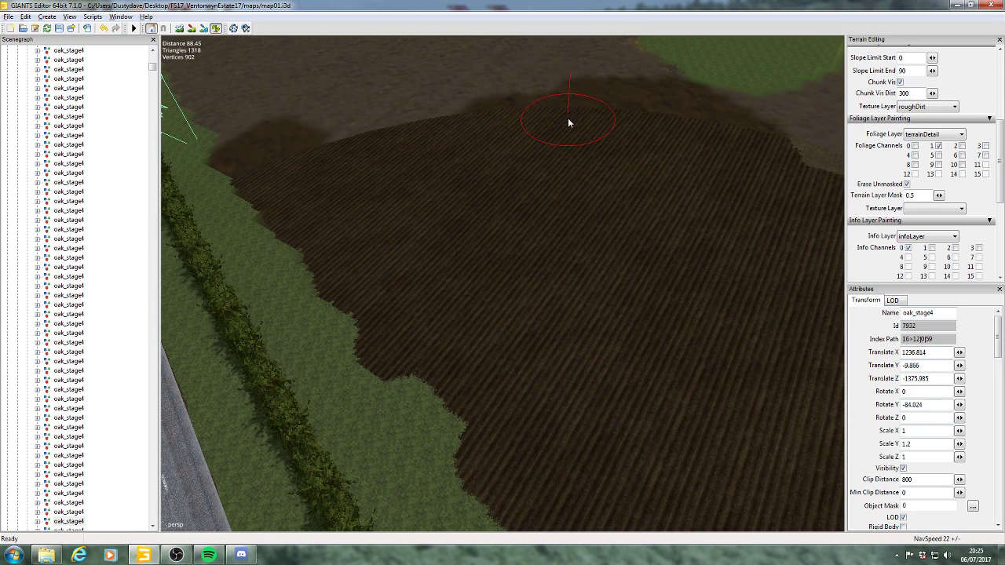
left_click_drag(563, 130, 554, 167)
- Continue the channel 1 ploughed soil past the moved oak and across the field towards the round grass patch
middle_click_drag(551, 165, 561, 168, "alt")
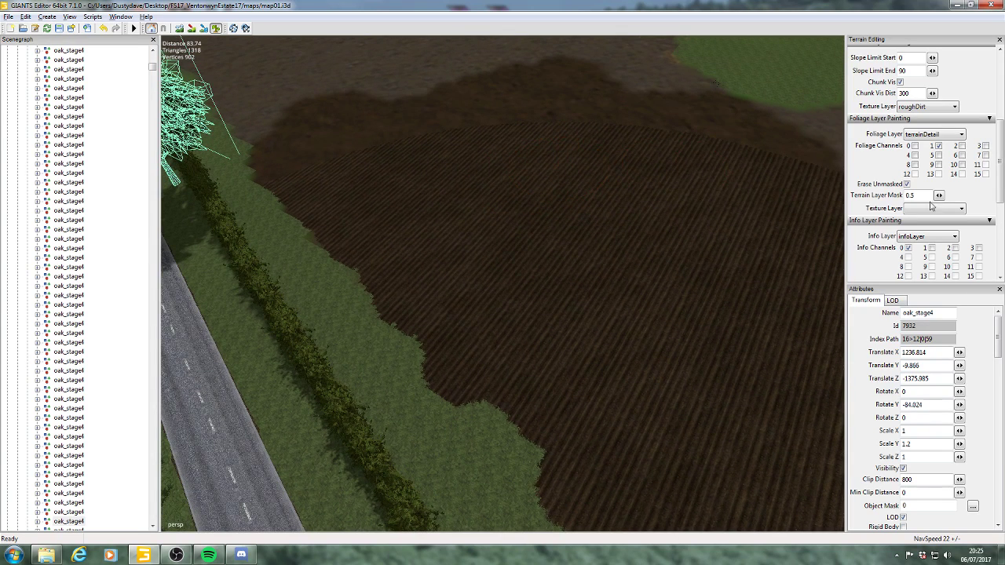
left_click(931, 138)
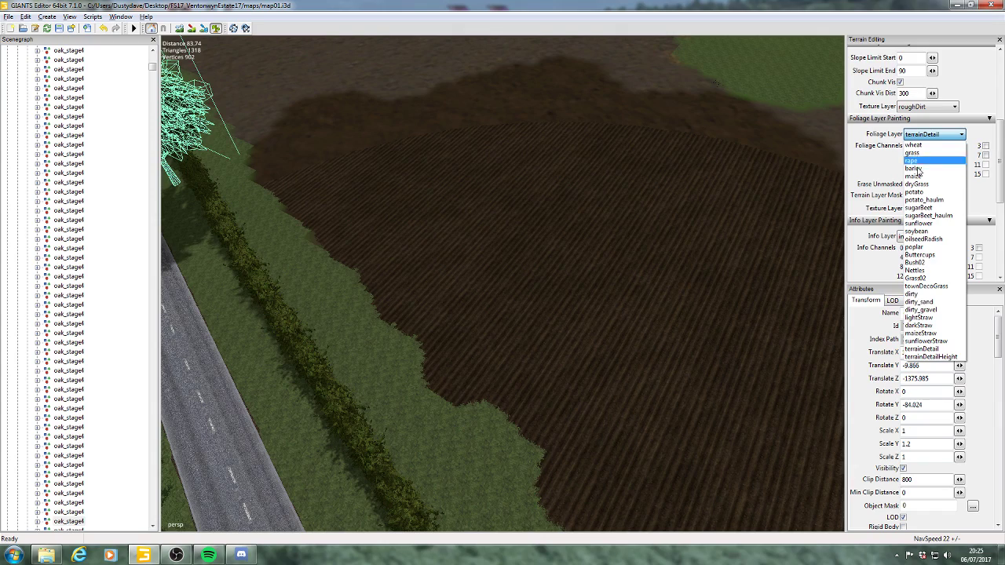
left_click(667, 165)
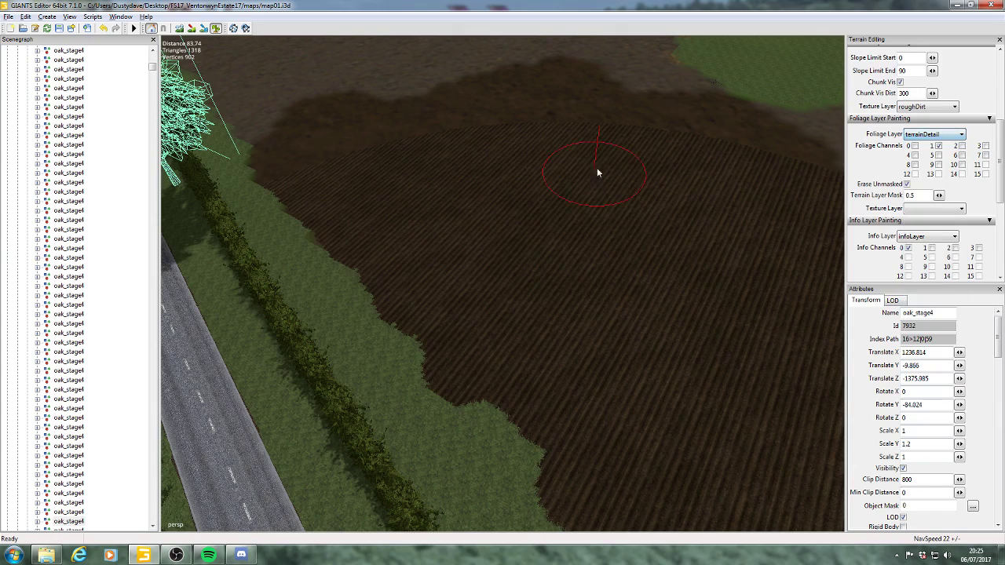
mouse_move(490, 136)
right_mouse_down()
mouse_move(594, 224)
mouse_move(547, 183)
right_mouse_up()
mouse_move(548, 184)
left_mouse_down("alt")
mouse_move(565, 162)
mouse_move(585, 229)
mouse_move(639, 257)
mouse_move(497, 246)
mouse_move(500, 314)
mouse_move(464, 322)
mouse_move(427, 233)
mouse_move(459, 140)
mouse_move(569, 169)
mouse_move(516, 183)
left_mouse_up("alt")
scroll(601, 213, "up", 2)
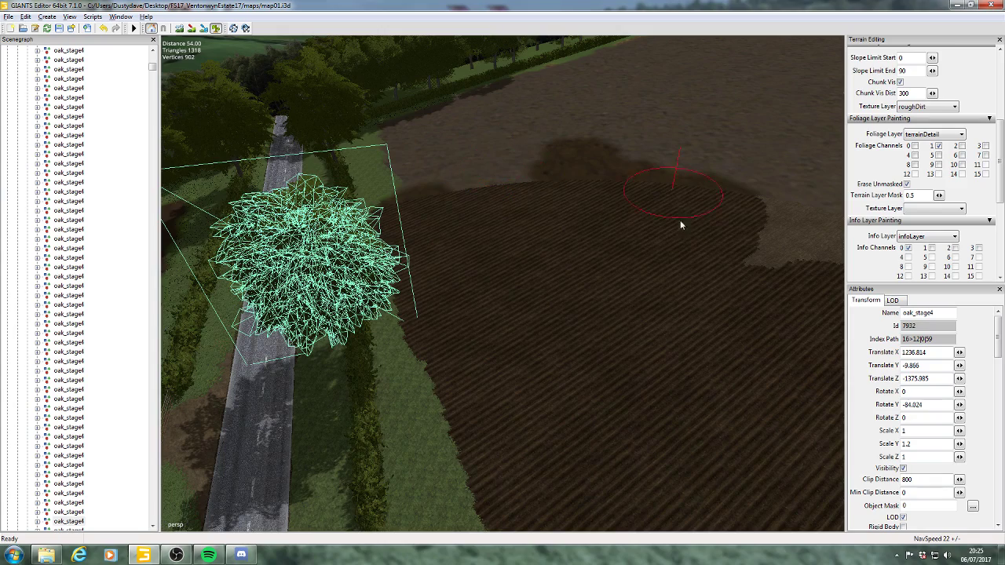
mouse_move(631, 201)
left_mouse_down("alt")
mouse_move(634, 113)
mouse_move(707, 204)
mouse_move(682, 224)
mouse_move(562, 212)
left_mouse_up("alt")
mouse_move(503, 122)
left_mouse_down()
mouse_move(656, 189)
mouse_move(679, 179)
left_mouse_up()
left_click_drag(482, 135, 382, 129)
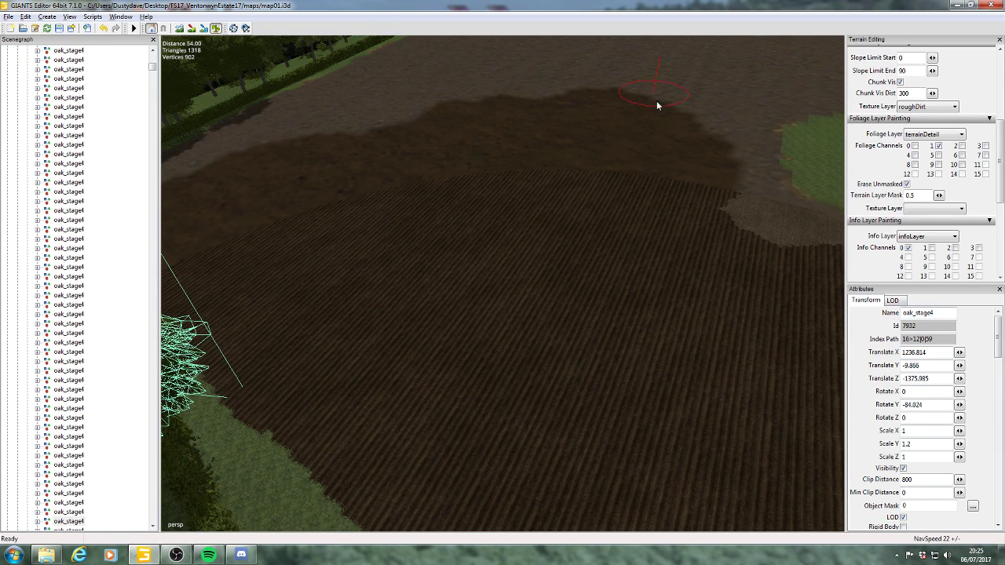
left_click_drag(657, 105, 662, 126)
left_click_drag(744, 213, 773, 170)
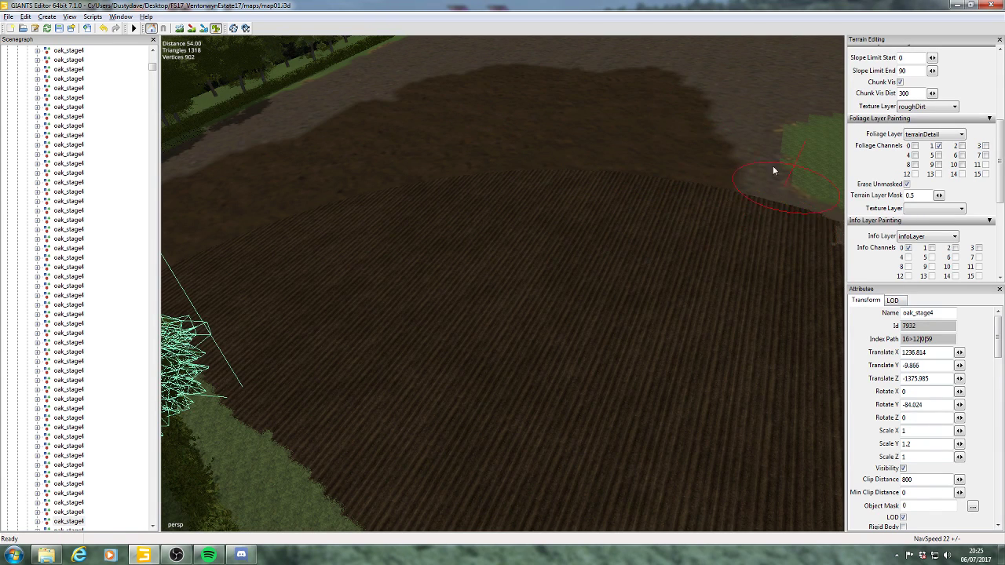
mouse_move(839, 219)
left_mouse_down()
mouse_move(801, 135)
mouse_move(524, 62)
left_mouse_up()
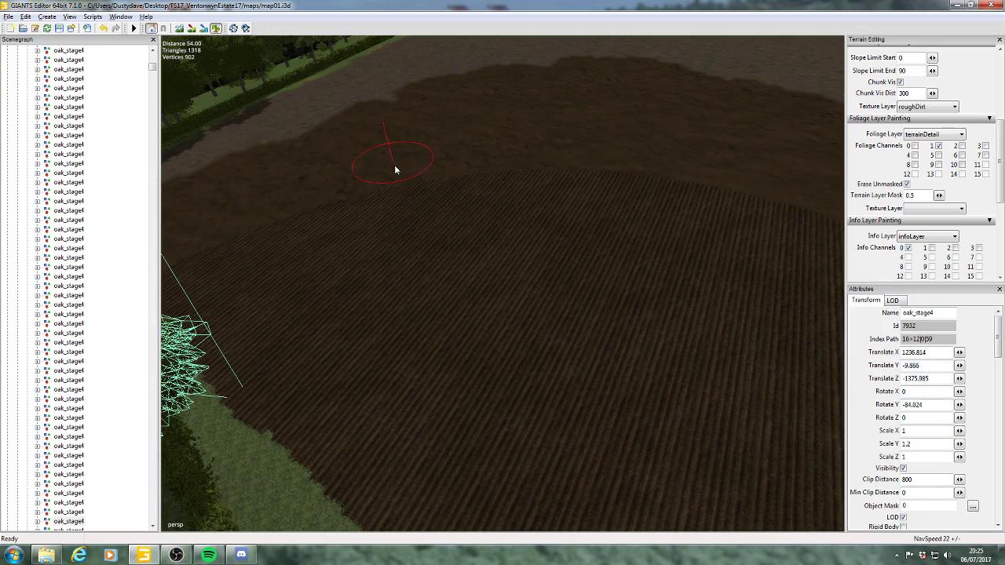
- Paint ploughed soil on terrainDetail channel 1 into the far roadside corner and along the tree-lined field edge to the dividing hedge
mouse_move(359, 224)
left_mouse_down("alt")
mouse_move(485, 271)
mouse_move(493, 286)
mouse_move(440, 312)
mouse_move(451, 277)
mouse_move(448, 336)
left_mouse_up("alt")
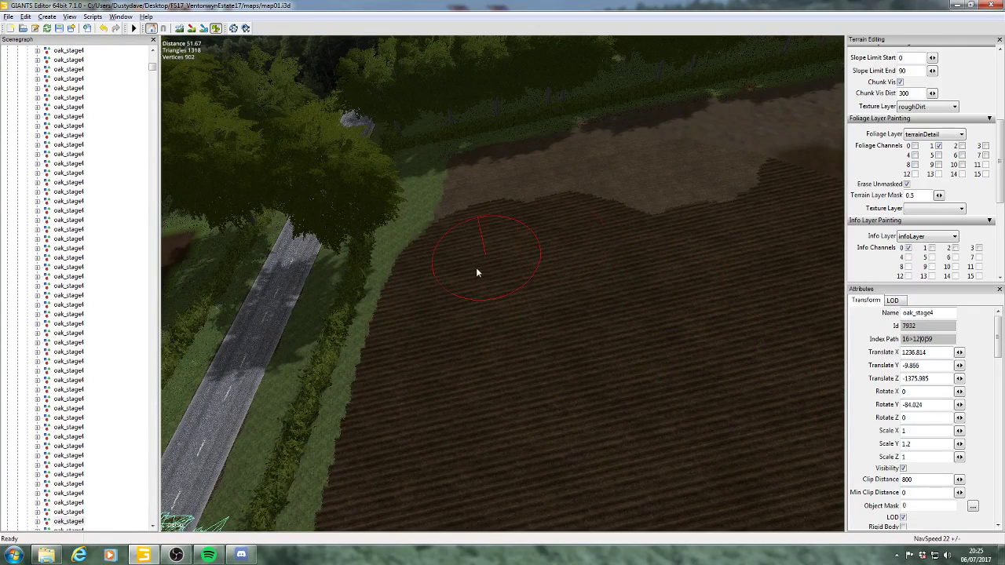
mouse_move(477, 272)
left_mouse_down()
mouse_move(455, 254)
mouse_move(460, 193)
mouse_move(482, 173)
mouse_move(718, 125)
mouse_move(529, 230)
mouse_move(803, 181)
left_mouse_up()
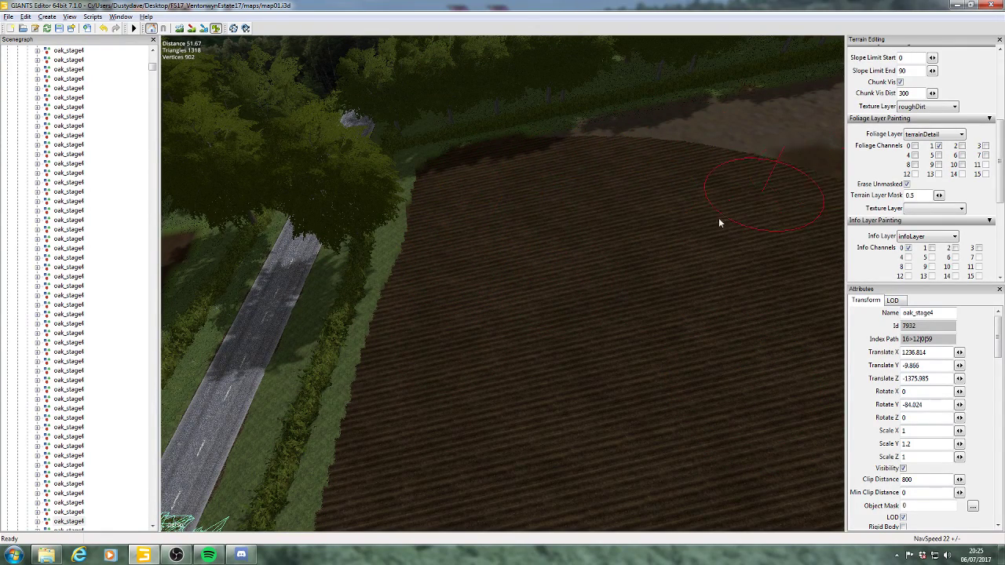
mouse_move(719, 223)
left_mouse_down("alt")
mouse_move(509, 298)
mouse_move(555, 265)
mouse_move(526, 222)
mouse_move(645, 211)
mouse_move(775, 217)
mouse_move(709, 259)
mouse_move(795, 246)
mouse_move(570, 267)
mouse_move(534, 239)
mouse_move(746, 218)
mouse_move(527, 315)
mouse_move(498, 486)
mouse_move(758, 337)
mouse_move(751, 241)
mouse_move(555, 272)
mouse_move(573, 285)
mouse_move(490, 274)
left_mouse_up("alt")
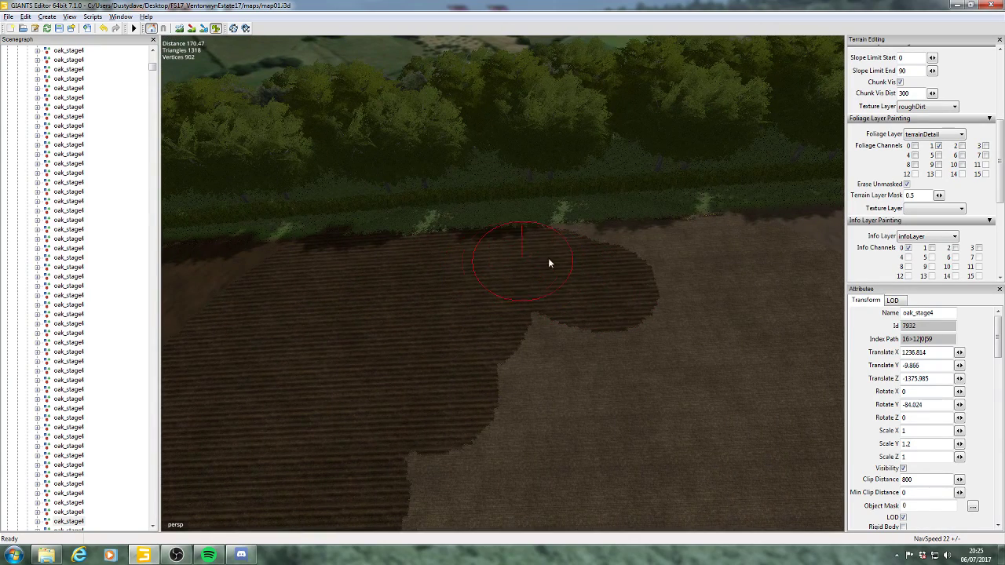
mouse_move(548, 264)
left_mouse_down()
mouse_move(729, 254)
mouse_move(662, 322)
mouse_move(613, 410)
mouse_move(759, 383)
mouse_move(397, 492)
left_mouse_up()
middle_click_drag(642, 373, 432, 351, "alt")
mouse_move(432, 351)
left_mouse_down()
mouse_move(592, 317)
mouse_move(507, 230)
mouse_move(525, 211)
mouse_move(603, 215)
mouse_move(682, 238)
mouse_move(774, 296)
mouse_move(642, 421)
mouse_move(657, 307)
mouse_move(447, 343)
mouse_move(310, 496)
mouse_move(406, 482)
mouse_move(219, 478)
mouse_move(516, 432)
mouse_move(576, 348)
left_mouse_up()
mouse_move(525, 272)
left_mouse_down()
mouse_move(459, 261)
mouse_move(718, 208)
mouse_move(691, 399)
mouse_move(634, 507)
mouse_move(812, 338)
left_mouse_up()
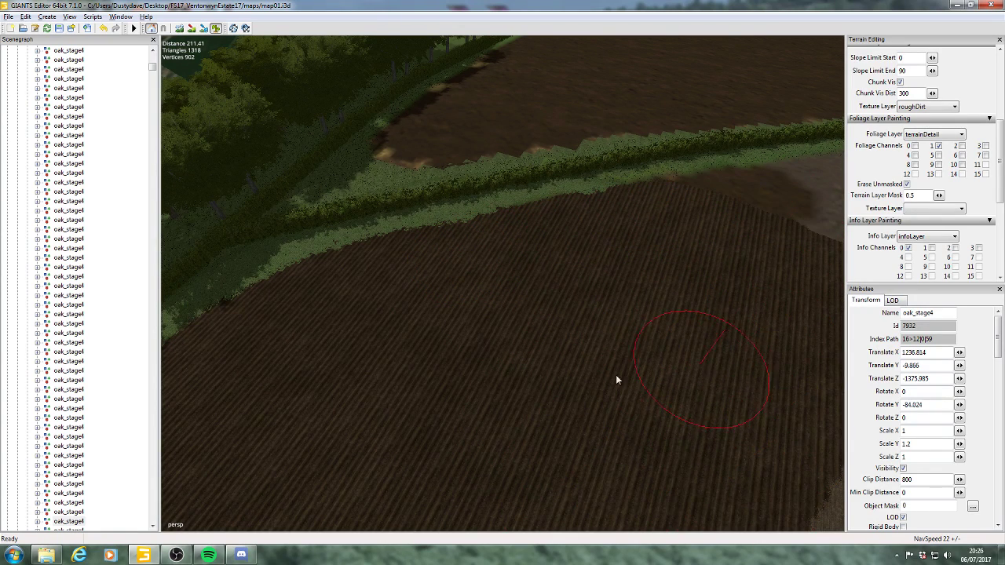
- Paint the channel 1 ploughed soil along the first stretch of the dividing hedge, keeping its grass margin clear
left_click_drag(616, 380, 638, 362, "alt")
mouse_move(585, 329)
left_mouse_down()
mouse_move(528, 309)
mouse_move(492, 203)
left_mouse_up()
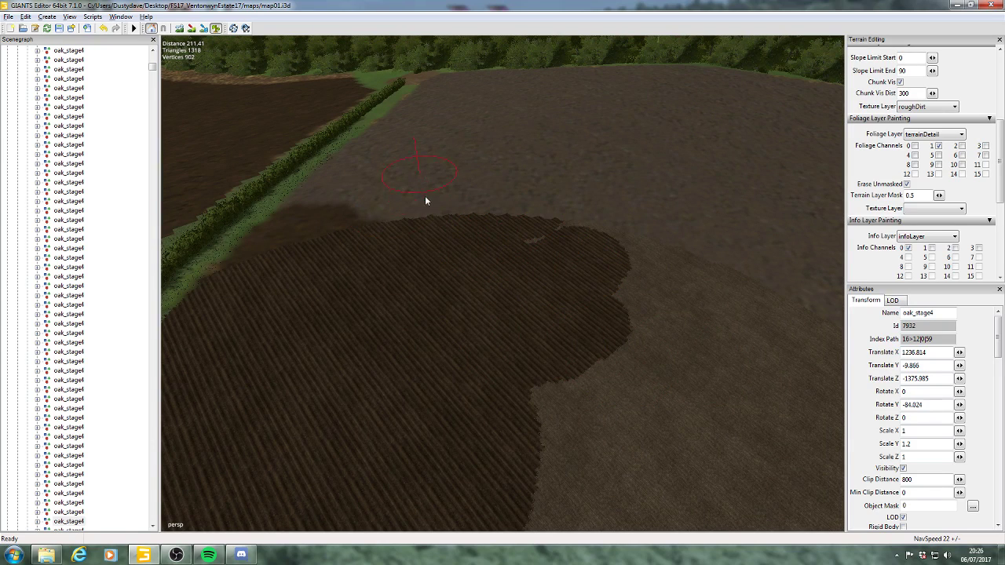
mouse_move(557, 249)
left_mouse_down()
mouse_move(577, 369)
mouse_move(673, 267)
mouse_move(526, 481)
mouse_move(780, 327)
mouse_move(635, 208)
mouse_move(598, 210)
left_mouse_up()
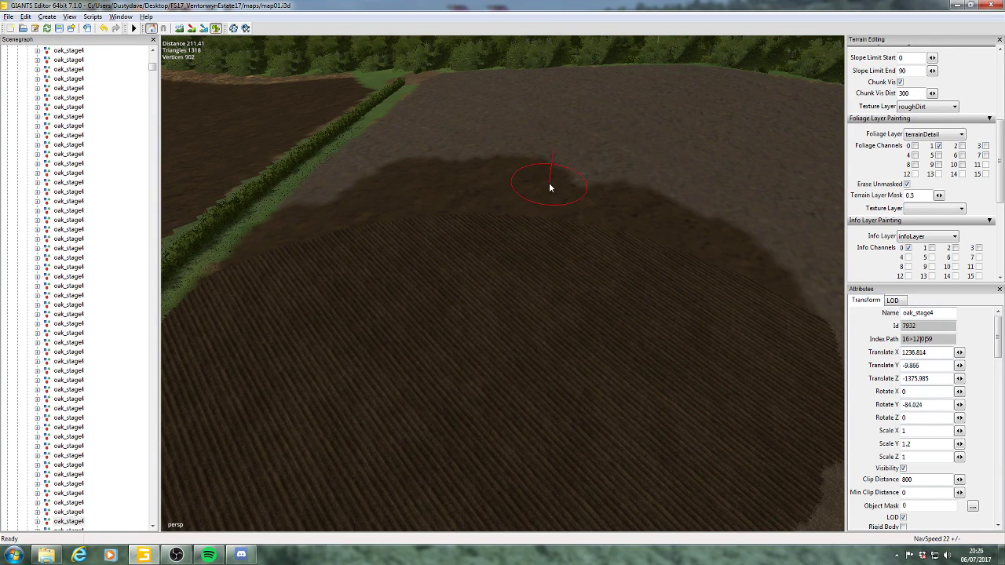
left_click_drag(539, 202, 491, 257)
mouse_move(443, 267)
middle_mouse_down("alt")
mouse_move(437, 251)
mouse_move(522, 333)
mouse_move(523, 347)
middle_mouse_up("alt")
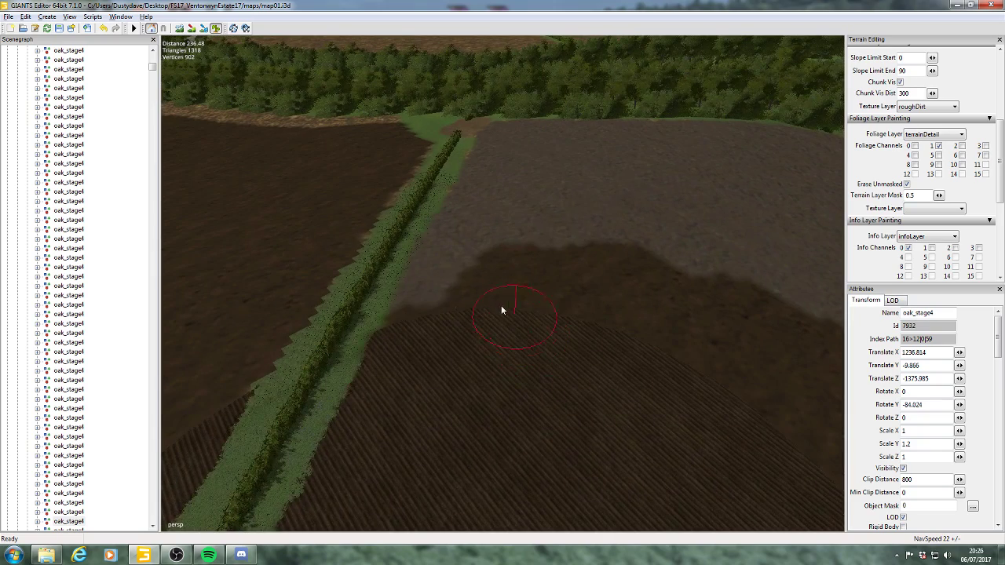
mouse_move(501, 309)
middle_mouse_down("alt")
mouse_move(546, 252)
mouse_move(617, 235)
mouse_move(655, 263)
middle_mouse_up("alt")
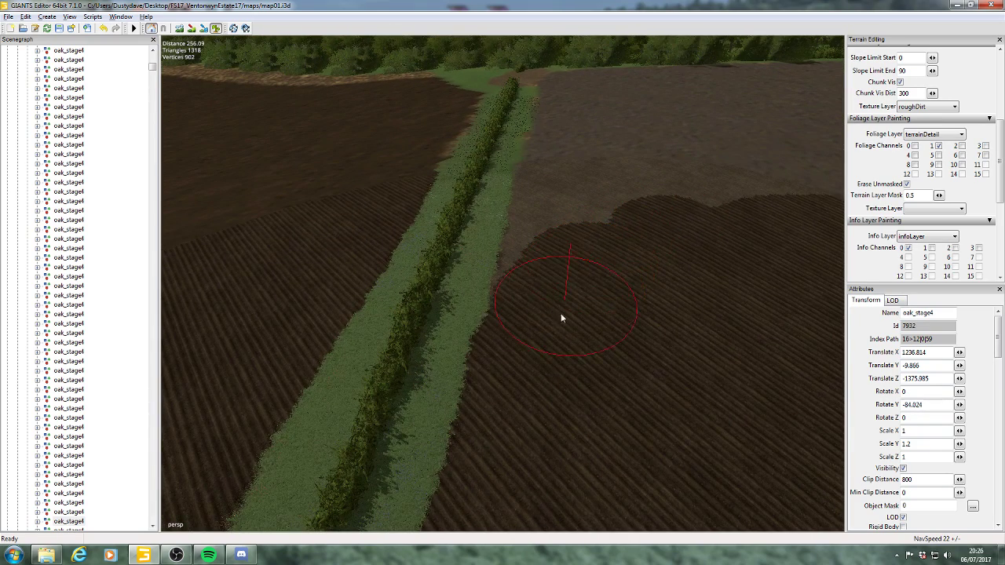
mouse_move(561, 318)
left_mouse_down()
mouse_move(559, 161)
mouse_move(583, 200)
mouse_move(653, 135)
mouse_move(685, 154)
mouse_move(728, 223)
mouse_move(773, 128)
left_mouse_up()
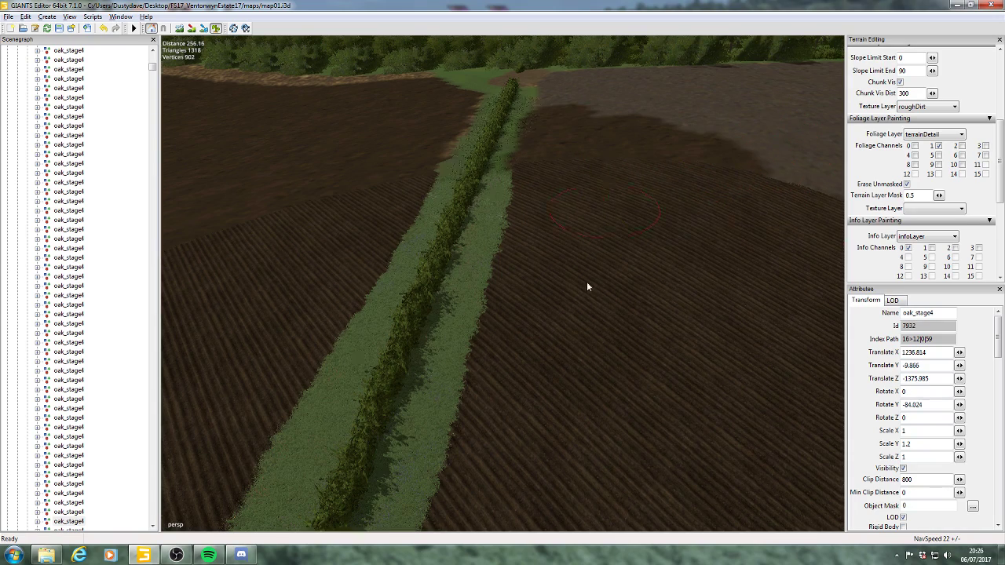
- Carry the ploughed soil to the woodland end of the dividing hedge and widen it into the field
scroll(590, 285, "down", 3)
middle_click_drag(599, 291, 532, 332, "alt")
scroll(581, 323, "up", 1)
left_click_drag(624, 316, 523, 276)
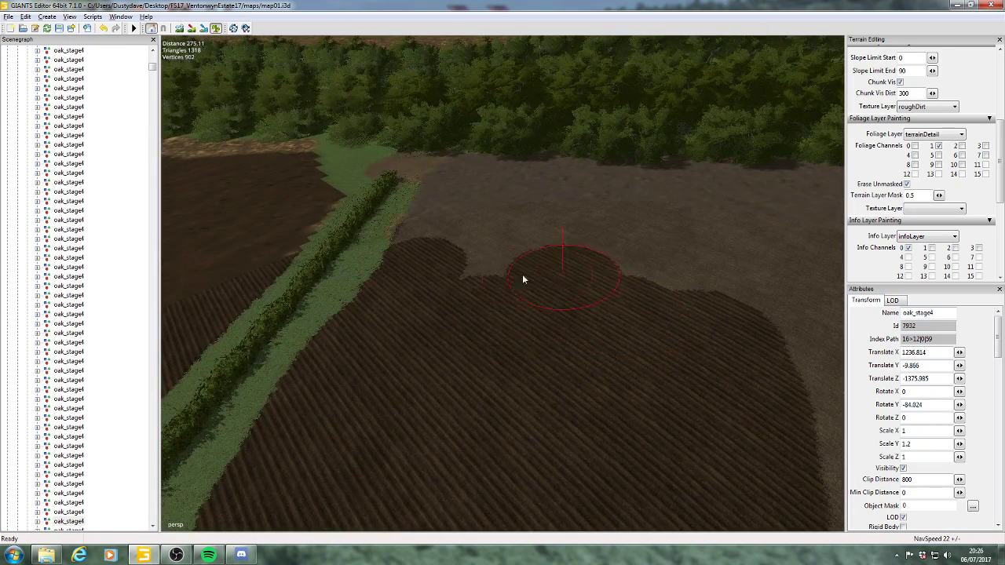
left_click_drag(451, 244, 440, 244)
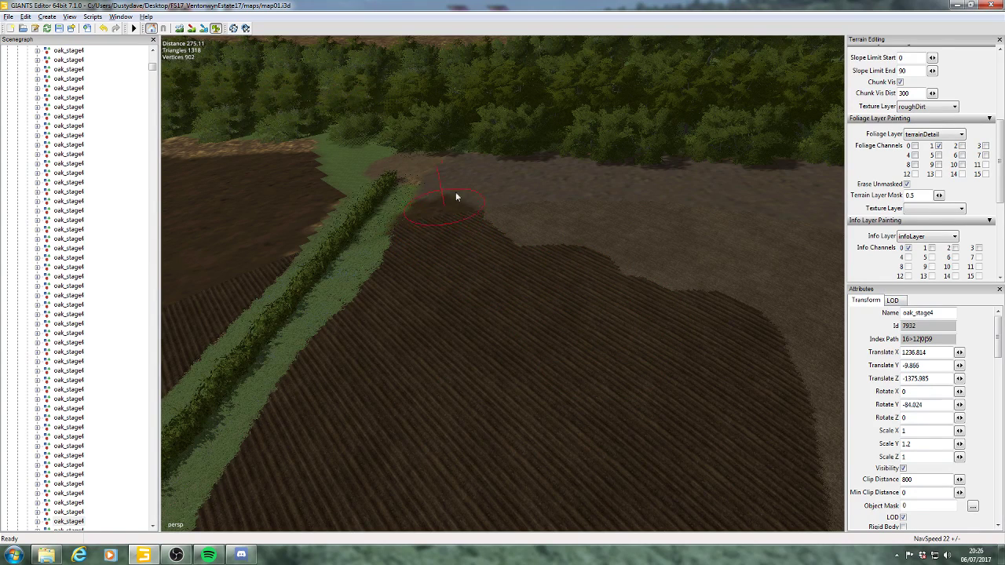
mouse_move(595, 230)
left_mouse_down()
mouse_move(668, 227)
mouse_move(736, 341)
mouse_move(798, 394)
left_mouse_up()
- Cover the field area alongside the far woodland with terrainDetail channel 1 ploughed soil
scroll(838, 396, "up", 2)
mouse_move(738, 369)
left_mouse_down()
mouse_move(686, 329)
mouse_move(633, 236)
mouse_move(449, 168)
mouse_move(595, 144)
left_mouse_up()
mouse_move(675, 191)
left_mouse_down()
mouse_move(735, 219)
mouse_move(720, 278)
mouse_move(602, 298)
left_mouse_up()
right_click_drag(601, 298, 747, 242)
left_click_drag(748, 241, 699, 214)
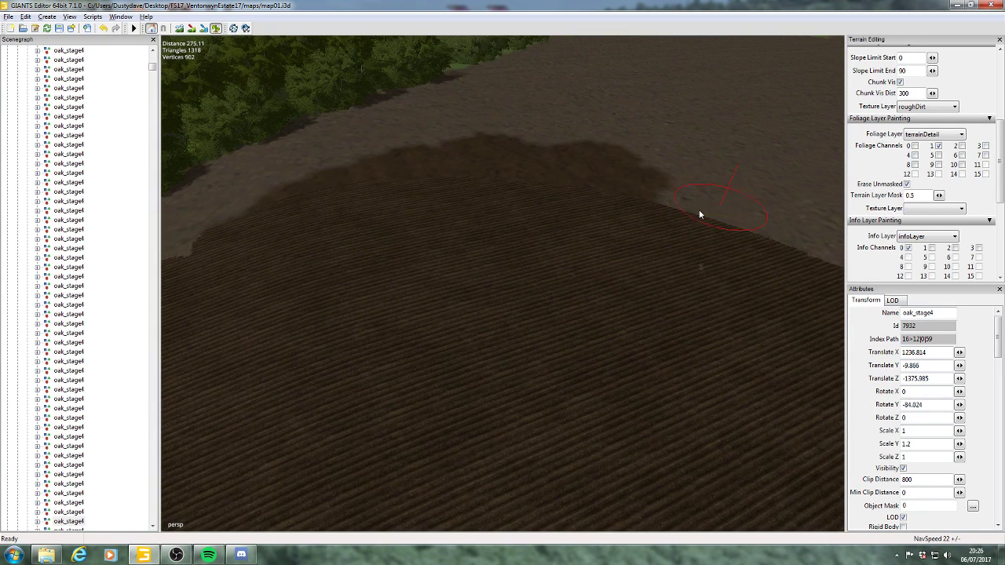
left_click_drag(566, 161, 481, 140)
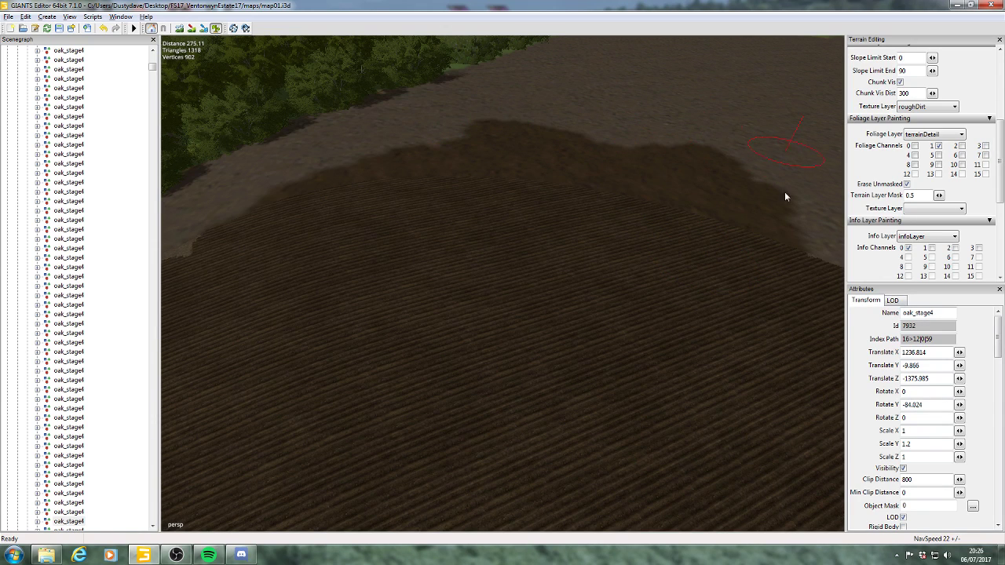
- Extend the terrainDetail channel 1 ploughed soil from the woodland side into the bare middle of the field
mouse_move(800, 248)
left_mouse_down()
mouse_move(765, 223)
mouse_move(705, 261)
mouse_move(478, 296)
left_mouse_up()
mouse_move(581, 286)
left_mouse_down()
mouse_move(500, 281)
mouse_move(503, 234)
mouse_move(628, 307)
mouse_move(657, 412)
mouse_move(610, 350)
mouse_move(673, 372)
mouse_move(577, 362)
mouse_move(505, 265)
mouse_move(538, 332)
mouse_move(525, 181)
left_mouse_up()
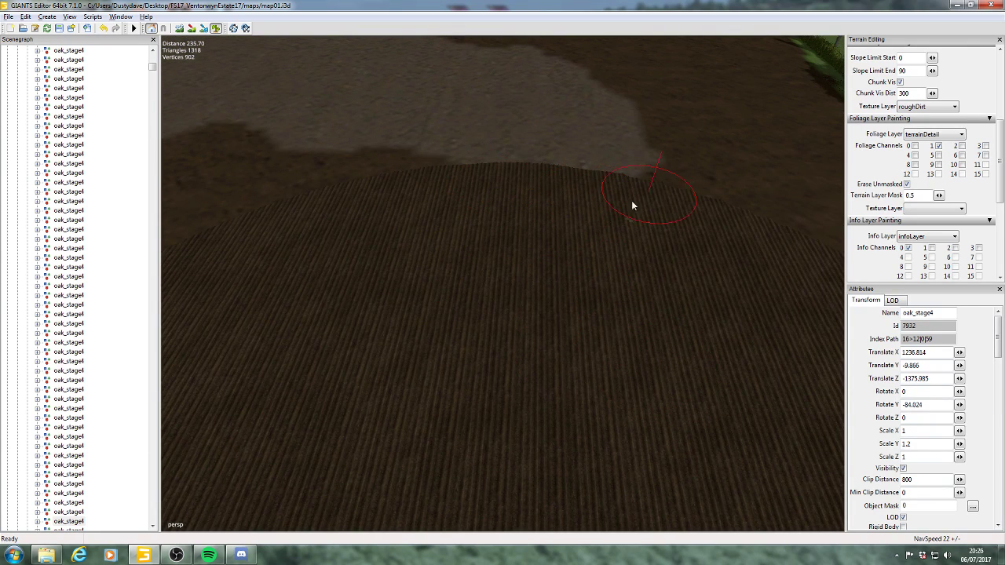
middle_click_drag(605, 178, 593, 276, "alt")
right_click_drag(593, 276, 639, 232, "alt")
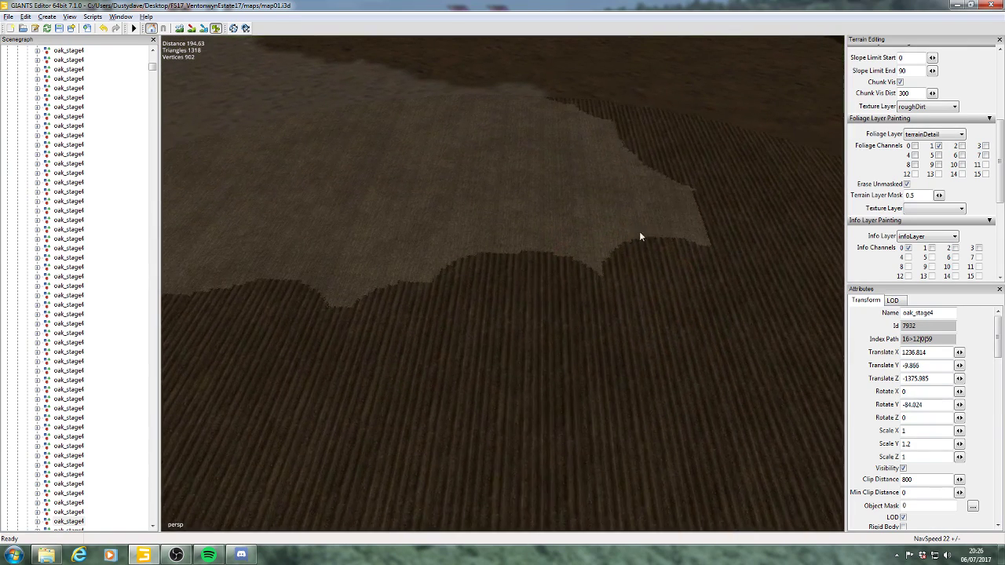
mouse_move(648, 234)
left_mouse_down()
mouse_move(683, 257)
mouse_move(581, 258)
mouse_move(612, 157)
mouse_move(518, 112)
mouse_move(381, 224)
mouse_move(263, 239)
mouse_move(364, 77)
mouse_move(451, 118)
left_mouse_up()
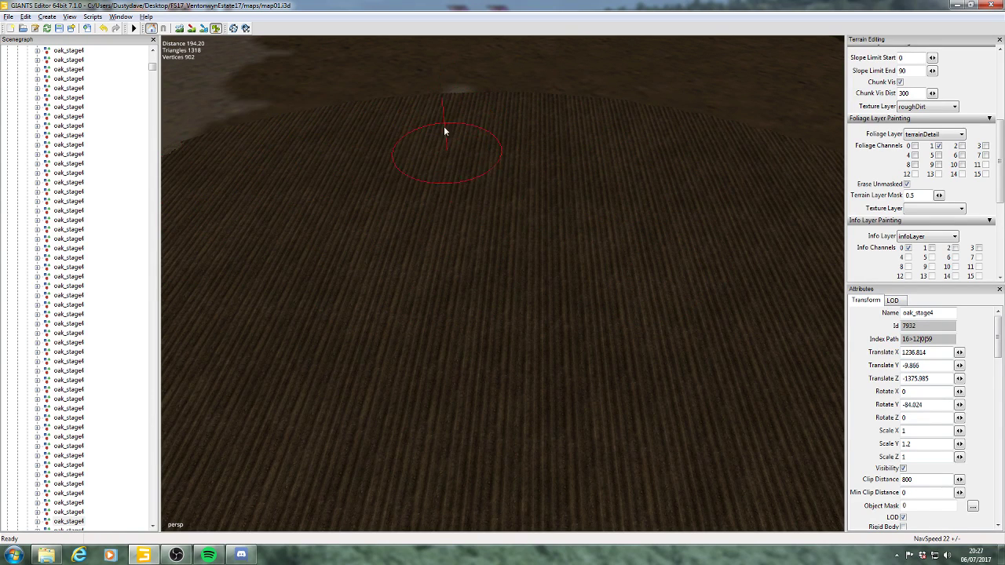
- Carry the channel 1 ploughed soil further across mid-field, covering the light bare ground and most of the green patch
mouse_move(444, 131)
middle_mouse_down("alt")
mouse_move(594, 237)
mouse_move(667, 201)
middle_mouse_up("alt")
mouse_move(604, 259)
left_mouse_down()
mouse_move(482, 412)
mouse_move(403, 357)
mouse_move(256, 344)
mouse_move(246, 307)
mouse_move(204, 264)
mouse_move(361, 185)
mouse_move(453, 236)
mouse_move(420, 192)
left_mouse_up()
mouse_move(419, 291)
middle_mouse_down("alt")
mouse_move(420, 309)
mouse_move(485, 369)
middle_mouse_up("alt")
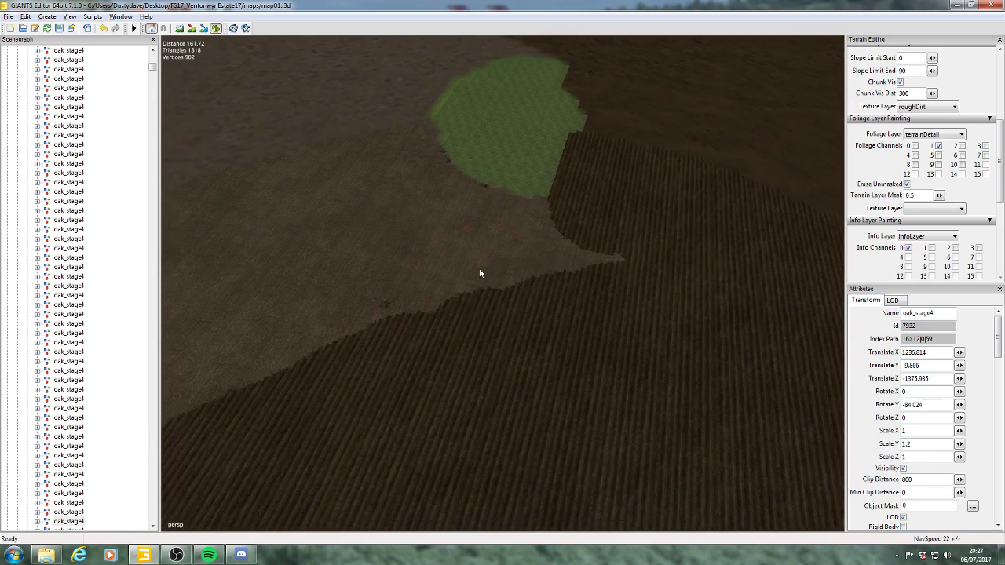
mouse_move(480, 273)
left_mouse_down()
mouse_move(581, 212)
mouse_move(478, 165)
mouse_move(258, 343)
mouse_move(199, 338)
mouse_move(321, 142)
mouse_move(489, 144)
mouse_move(549, 187)
left_mouse_up()
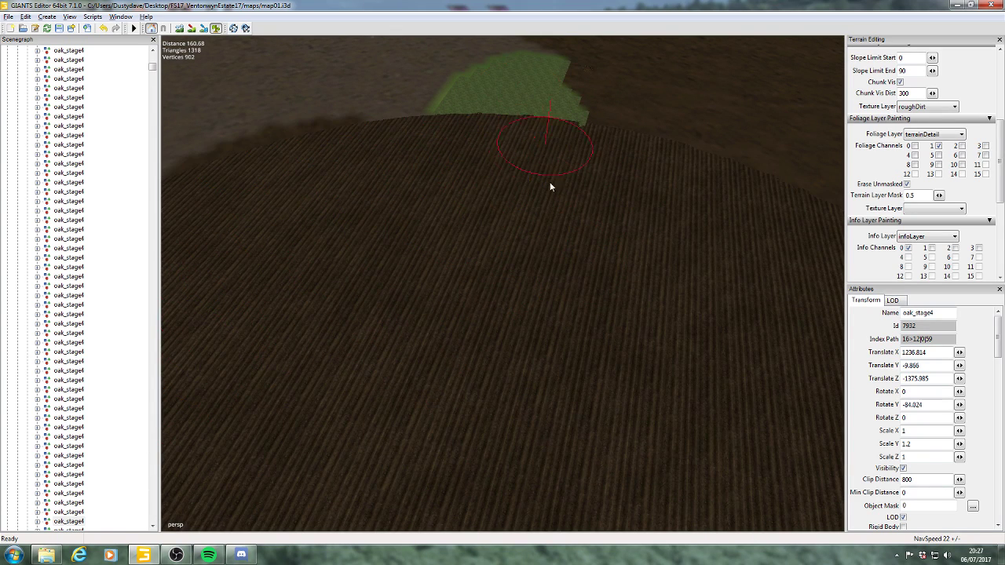
middle_click_drag(505, 273, 521, 334, "alt")
mouse_move(527, 267)
left_mouse_down()
mouse_move(555, 235)
mouse_move(665, 259)
mouse_move(576, 153)
mouse_move(399, 154)
left_mouse_up()
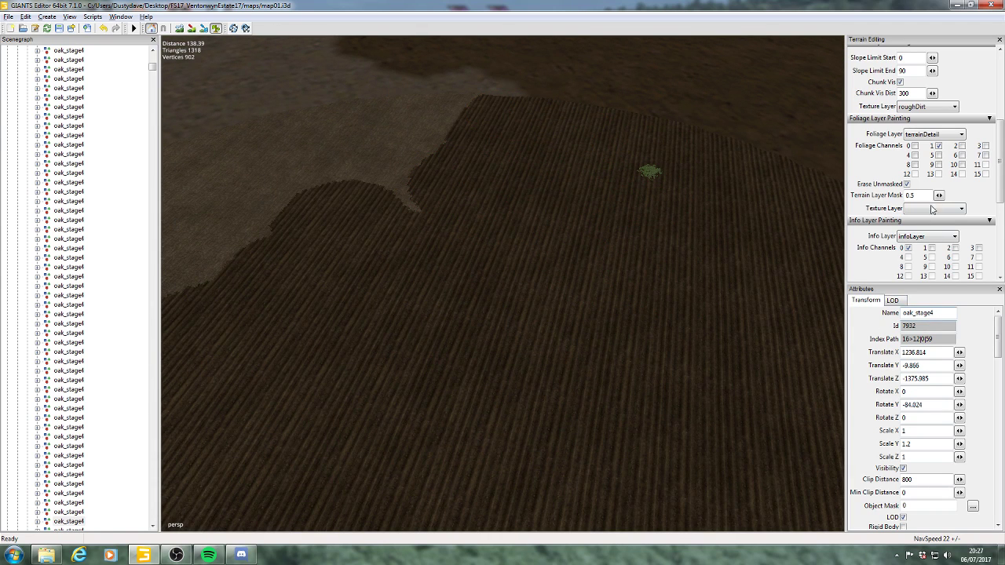
- Clear the leftover green patch in mid-field using the grass foliage layer, and switch the foliage layer back to terrainDetail
left_click(942, 135)
left_click(926, 160)
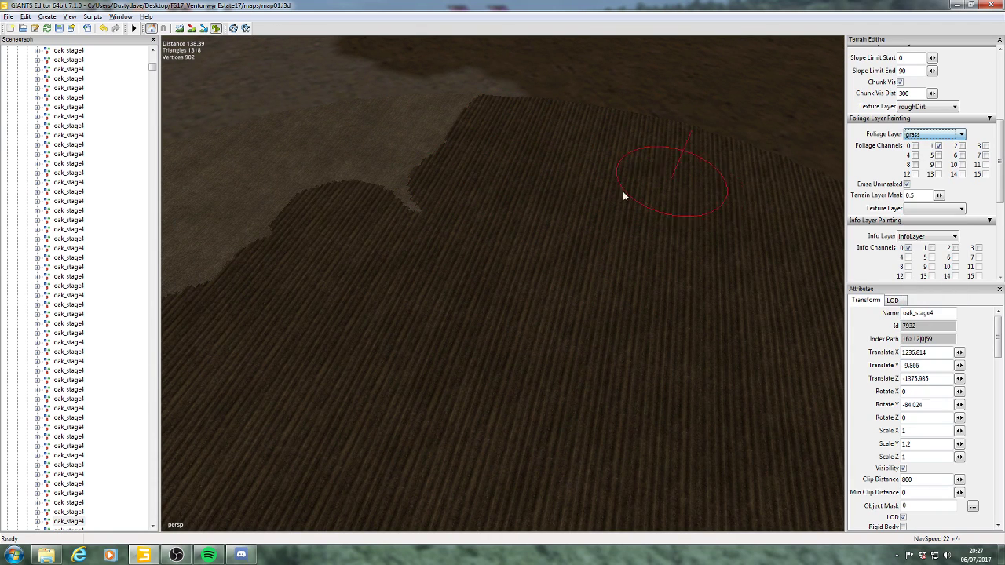
left_click_drag(623, 196, 625, 108)
left_click(934, 135)
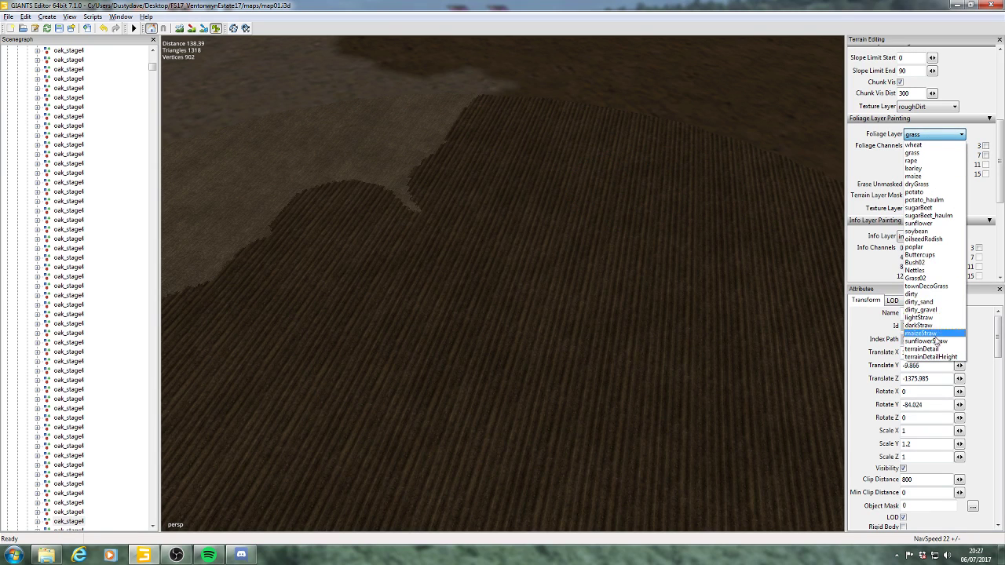
left_click(936, 353)
- Try painting terrainDetail channel 0 over the bare ground at the edge of the ploughed area
mouse_move(369, 176)
left_mouse_down()
mouse_move(414, 168)
mouse_move(274, 223)
left_mouse_up()
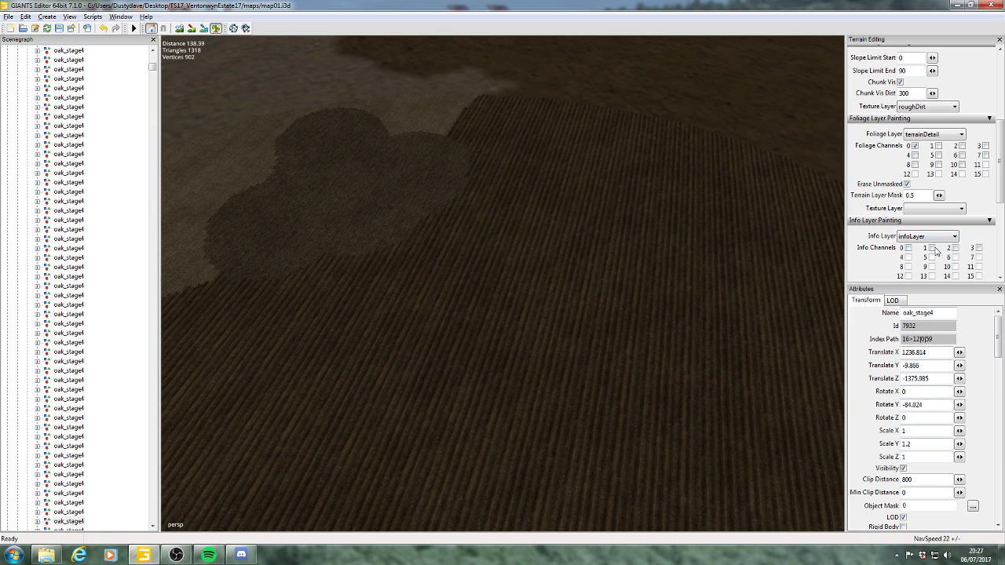
mouse_move(646, 250)
left_mouse_down()
mouse_move(321, 202)
mouse_move(242, 225)
left_mouse_up()
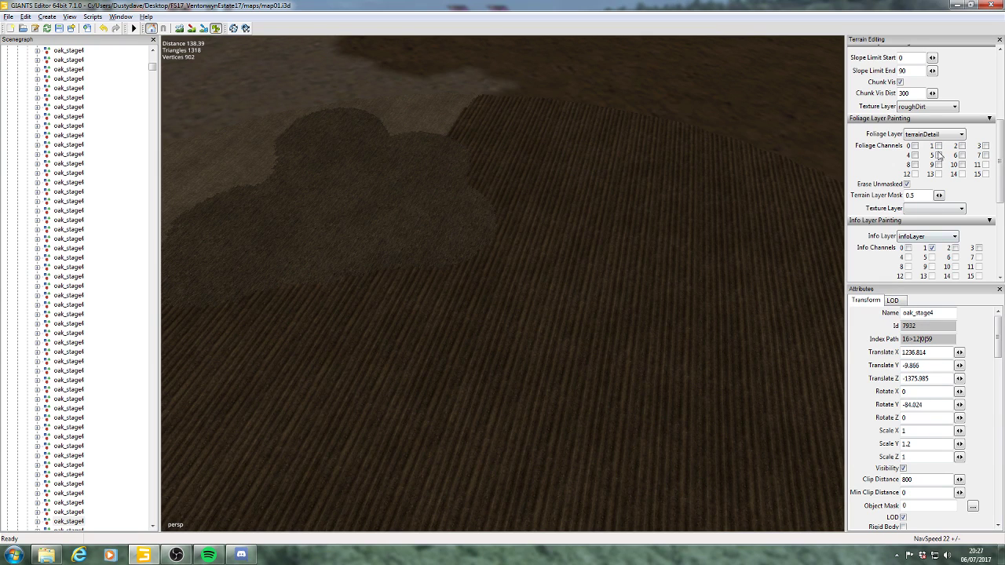
- Repaint the channel 0 test patch and its surrounding bare ground with terrainDetail channel 1 ploughed soil
mouse_move(502, 228)
left_mouse_down()
mouse_move(359, 251)
mouse_move(377, 239)
left_mouse_up()
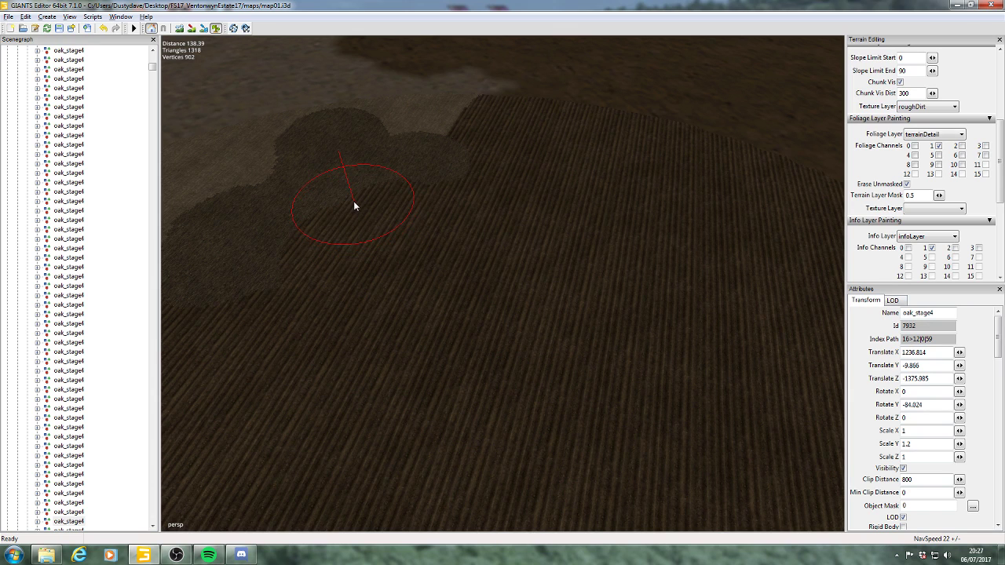
mouse_move(353, 203)
left_mouse_down()
mouse_move(258, 219)
mouse_move(222, 257)
mouse_move(265, 230)
mouse_move(288, 166)
left_mouse_up()
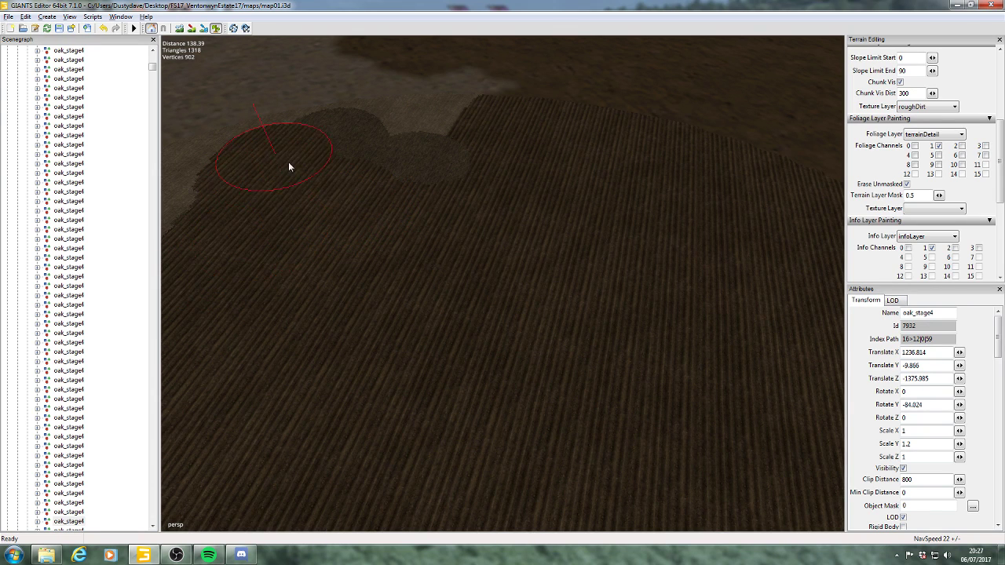
left_click_drag(361, 128, 440, 179)
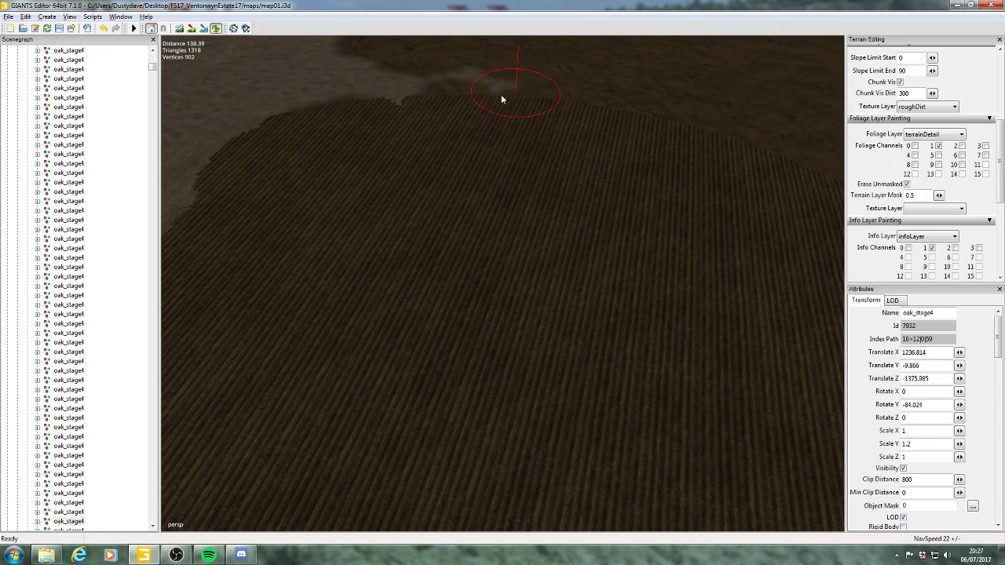
left_click_drag(252, 149, 190, 219)
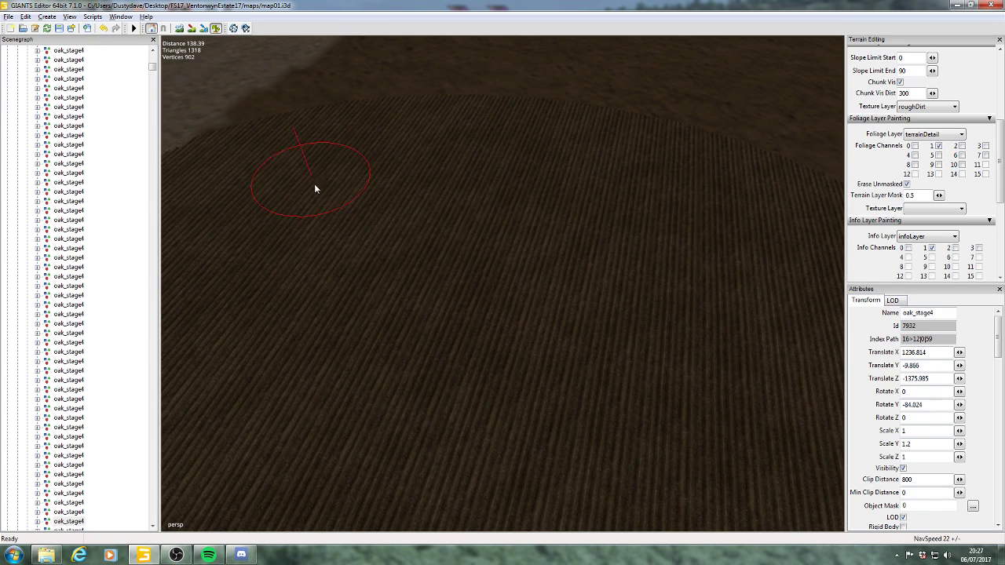
- Widen the ploughed soil towards the pasture hedge and woodland corner, filling the bare notch in its edge
mouse_move(500, 206)
left_mouse_down("alt")
mouse_move(539, 198)
mouse_move(507, 198)
left_mouse_up("alt")
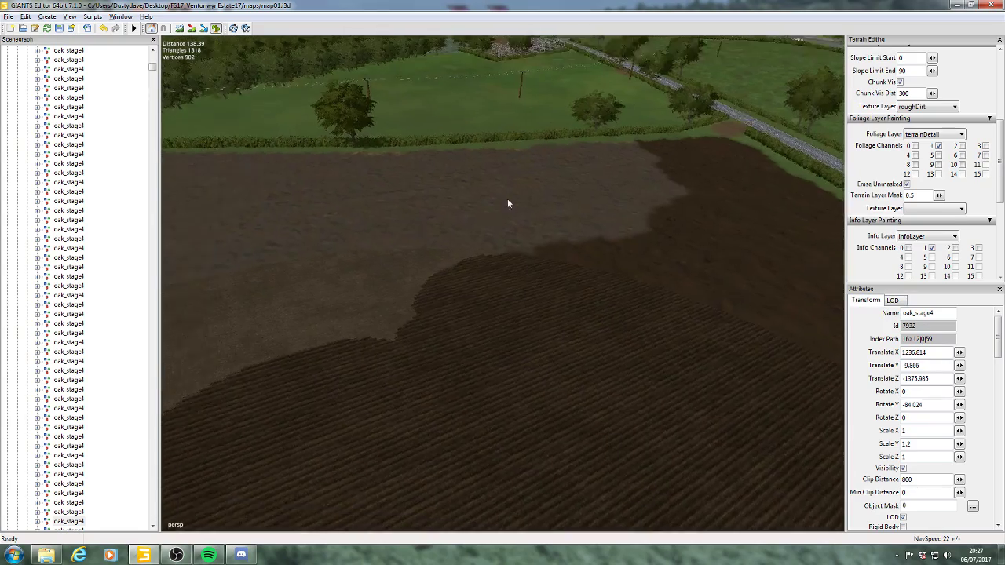
mouse_move(574, 246)
left_mouse_down("alt")
mouse_move(554, 222)
mouse_move(486, 232)
mouse_move(488, 262)
mouse_move(506, 274)
mouse_move(502, 306)
mouse_move(424, 310)
mouse_move(388, 263)
left_mouse_up("alt")
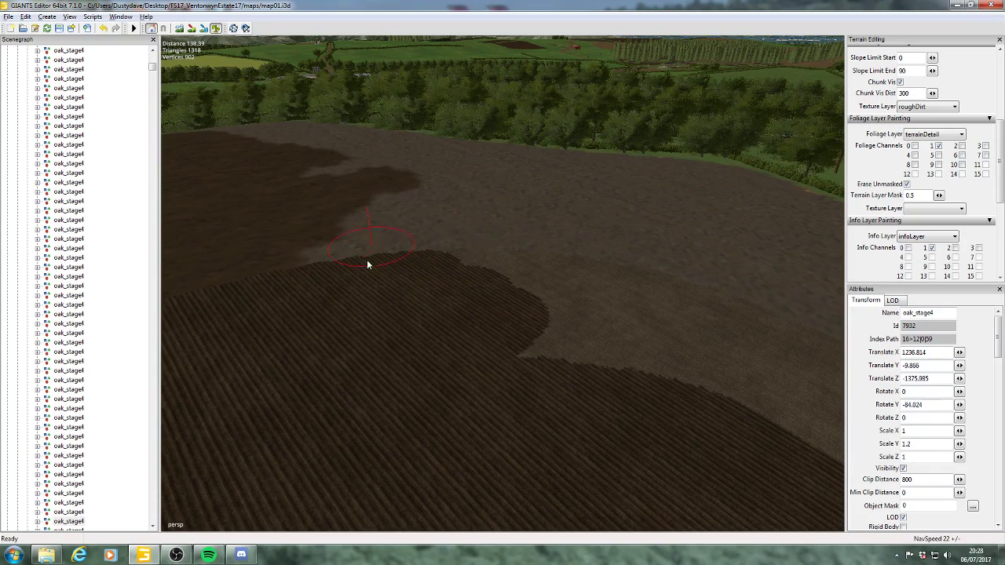
mouse_move(396, 210)
left_mouse_down("alt")
mouse_move(451, 287)
mouse_move(601, 292)
mouse_move(622, 279)
mouse_move(381, 258)
mouse_move(488, 272)
left_mouse_up("alt")
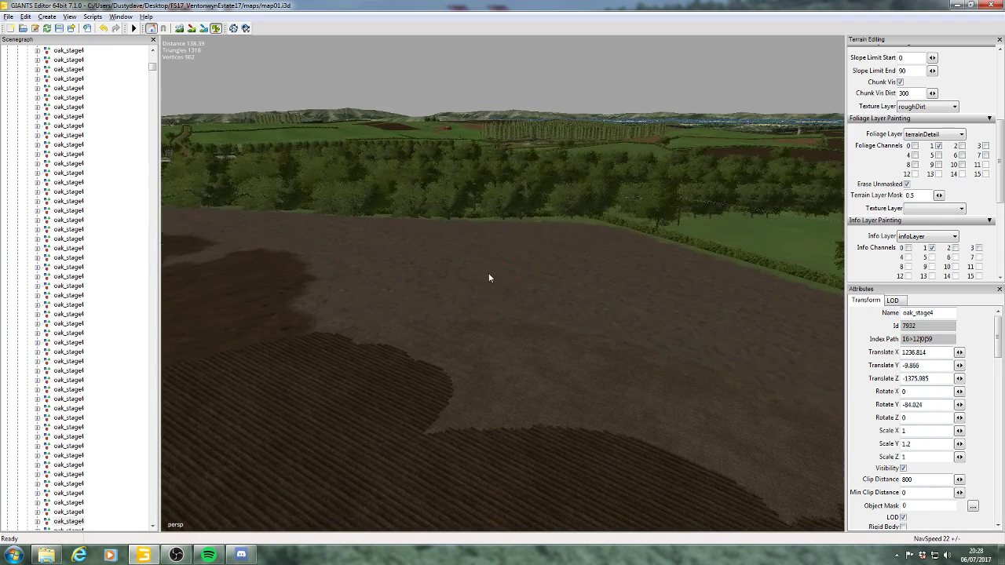
mouse_move(485, 395)
left_mouse_down()
mouse_move(426, 396)
mouse_move(387, 336)
left_mouse_up()
mouse_move(319, 325)
left_mouse_down()
mouse_move(500, 348)
mouse_move(561, 432)
mouse_move(657, 372)
mouse_move(695, 434)
left_mouse_up()
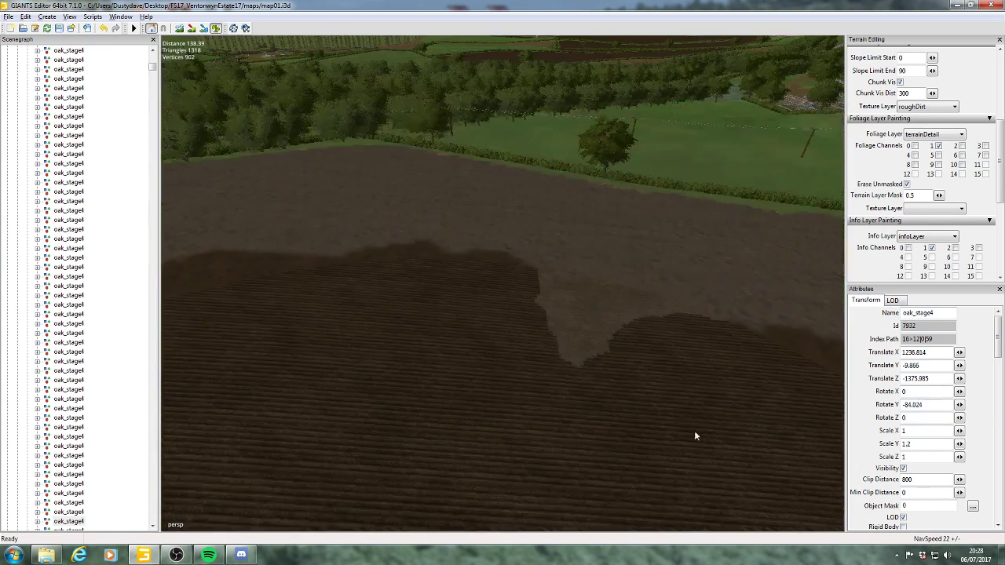
mouse_move(652, 392)
left_mouse_down()
mouse_move(605, 329)
mouse_move(593, 292)
left_mouse_up()
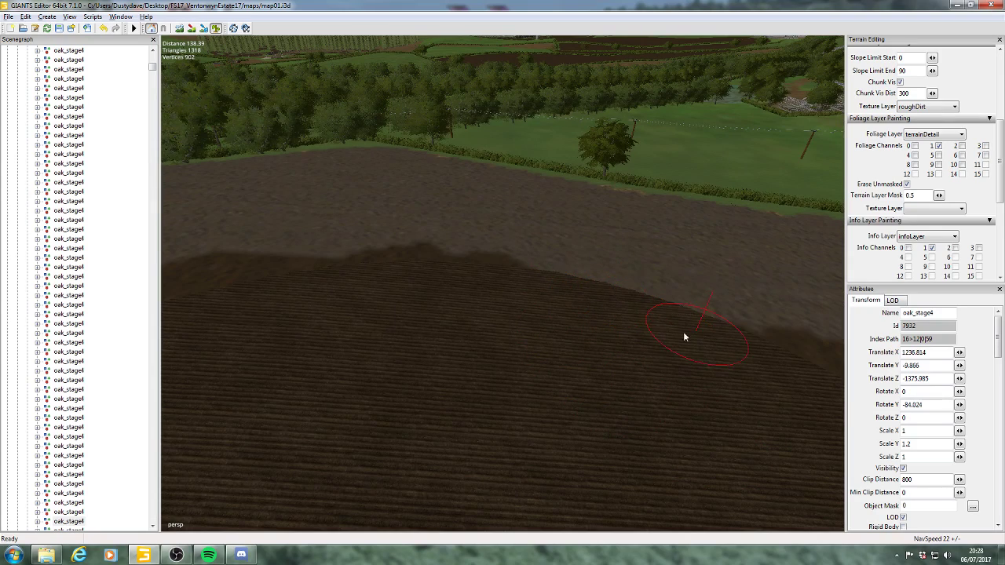
- Paint channel 1 ploughed soil along the pasture hedge from the road end towards the woodland, keeping the grass margin clear
mouse_move(683, 336)
left_mouse_down("alt")
mouse_move(605, 348)
mouse_move(570, 330)
mouse_move(583, 291)
mouse_move(301, 272)
mouse_move(222, 249)
mouse_move(363, 233)
mouse_move(617, 249)
mouse_move(581, 254)
mouse_move(725, 314)
mouse_move(624, 312)
mouse_move(606, 355)
mouse_move(606, 242)
mouse_move(560, 202)
mouse_move(403, 191)
mouse_move(641, 167)
left_mouse_up("alt")
mouse_move(501, 248)
left_mouse_down("alt")
mouse_move(427, 295)
mouse_move(429, 243)
mouse_move(503, 194)
left_mouse_up("alt")
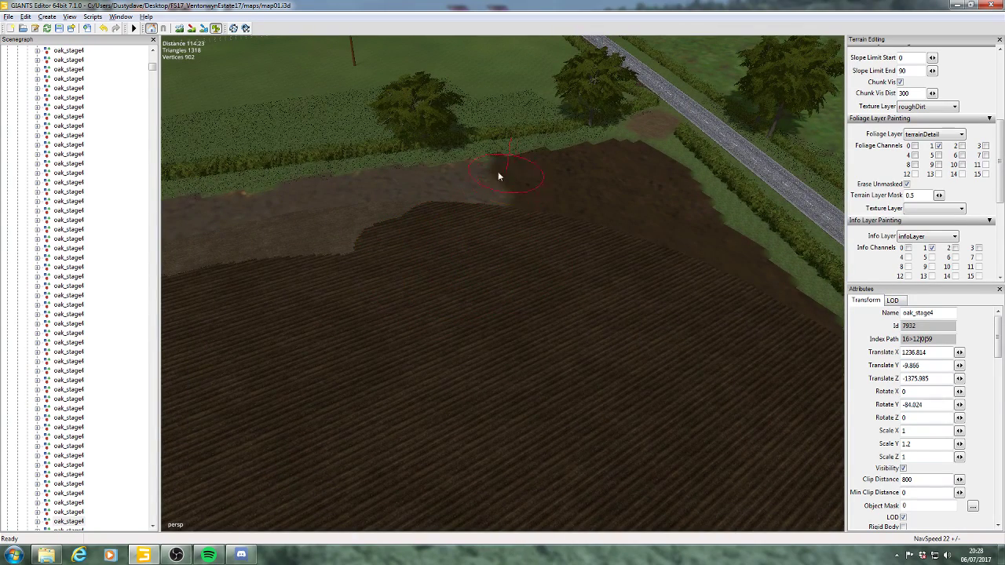
mouse_move(279, 204)
left_mouse_down()
mouse_move(161, 238)
mouse_move(387, 233)
mouse_move(378, 259)
mouse_move(535, 309)
mouse_move(581, 289)
mouse_move(574, 270)
mouse_move(548, 274)
mouse_move(567, 301)
mouse_move(371, 312)
mouse_move(280, 250)
mouse_move(319, 227)
mouse_move(516, 235)
left_mouse_up()
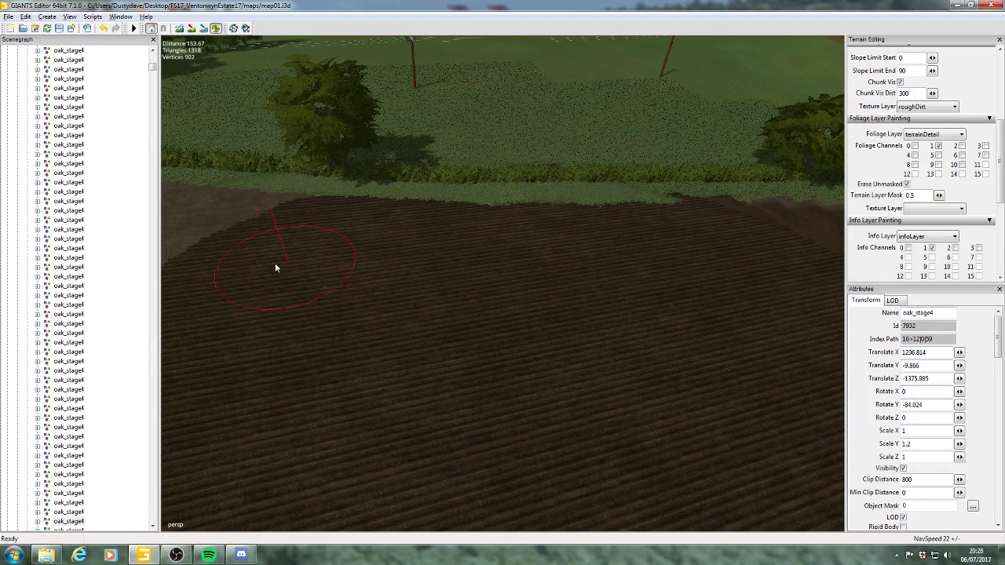
left_click_drag(275, 264, 554, 292, "alt")
mouse_move(565, 295)
left_mouse_down()
mouse_move(607, 349)
mouse_move(632, 252)
mouse_move(253, 244)
left_mouse_up()
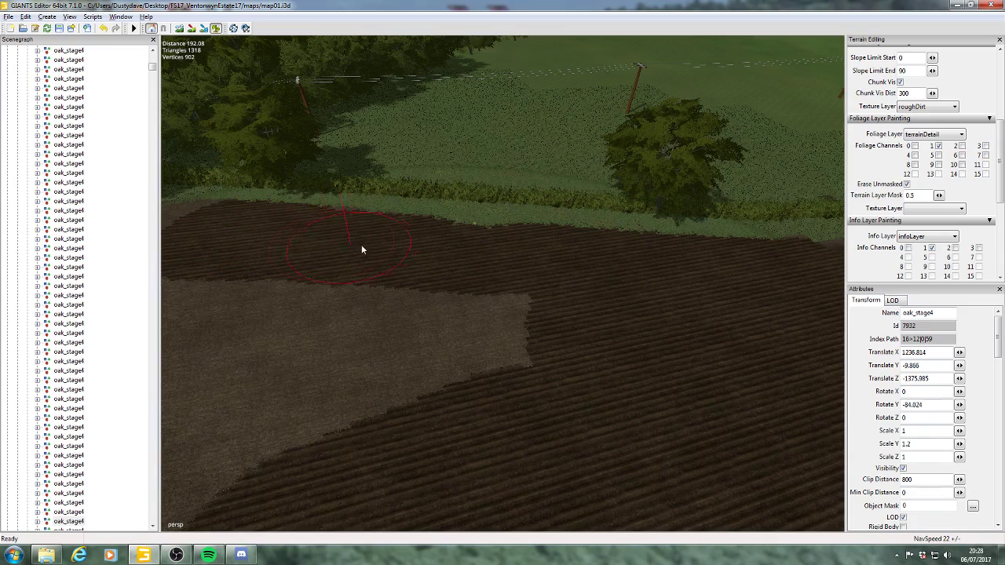
- Fill the bare gap between the hedge-side strip and the main field with ploughed soil up to the woodland corner
mouse_move(321, 243)
left_mouse_down()
mouse_move(282, 348)
mouse_move(278, 305)
mouse_move(610, 336)
mouse_move(220, 440)
left_mouse_up()
mouse_move(220, 439)
right_mouse_down()
mouse_move(343, 437)
mouse_move(397, 404)
right_mouse_up()
left_click_drag(567, 330, 281, 358)
mouse_move(408, 341)
left_mouse_down("alt")
mouse_move(440, 338)
mouse_move(408, 276)
mouse_move(348, 224)
mouse_move(345, 192)
left_mouse_up("alt")
mouse_move(436, 157)
left_mouse_down()
mouse_move(448, 127)
mouse_move(554, 242)
mouse_move(554, 267)
mouse_move(537, 272)
left_mouse_up()
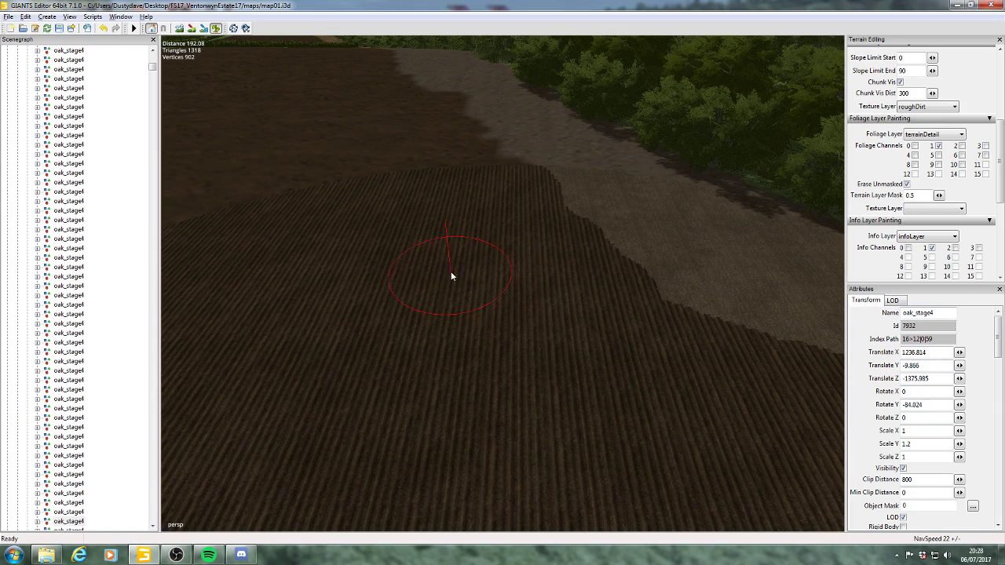
- Paint the first stretch of the woodland edge with channel 1 ploughed soil, leaving a narrow dirt margin beside the trees
mouse_move(452, 272)
left_mouse_down("alt")
mouse_move(493, 326)
mouse_move(502, 302)
mouse_move(702, 377)
left_mouse_up("alt")
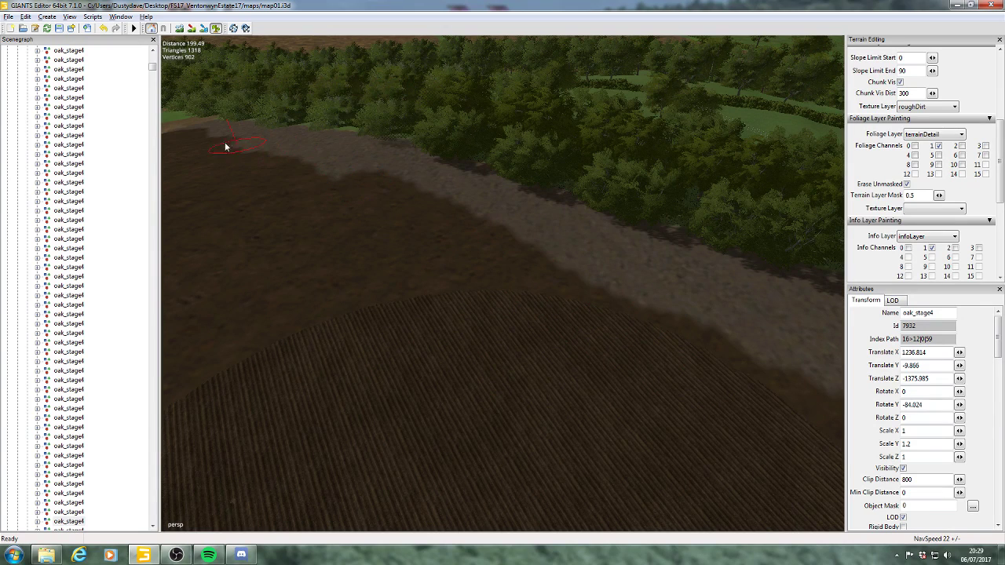
left_click_drag(265, 211, 422, 251, "alt")
left_click_drag(328, 212, 539, 212)
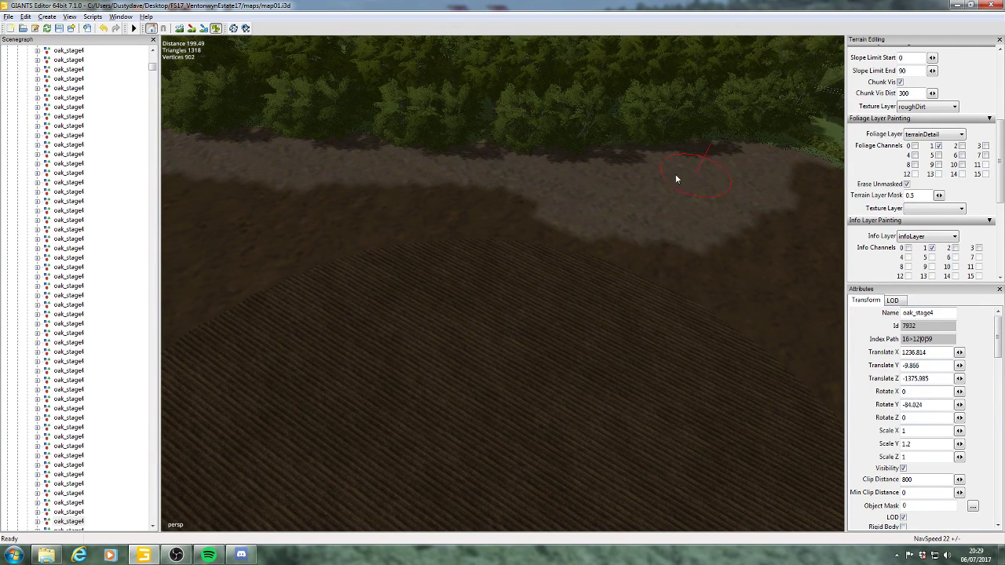
left_click_drag(675, 179, 518, 178)
left_click_drag(405, 180, 727, 230, "alt")
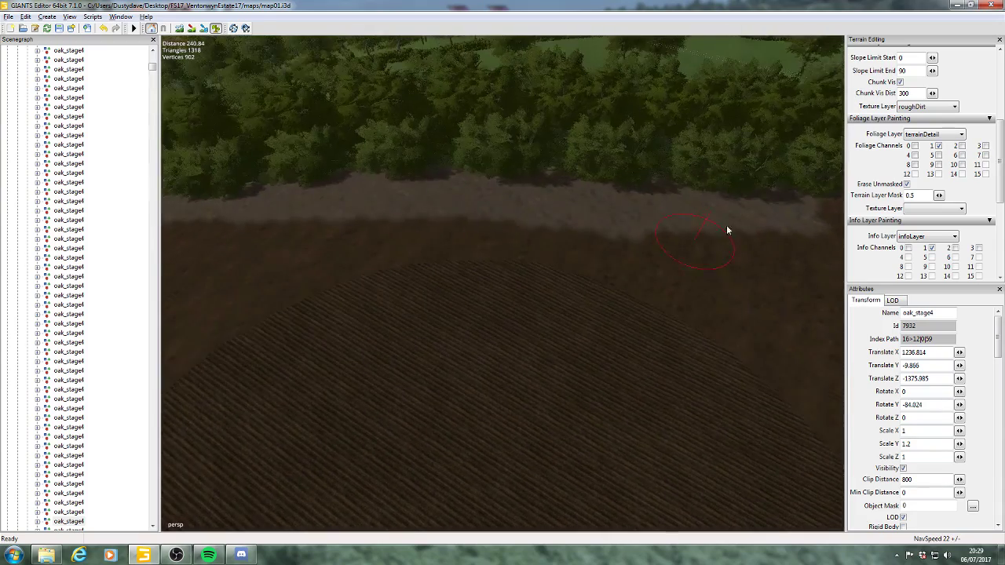
scroll(726, 230, "up", 2)
mouse_move(514, 237)
left_mouse_down()
mouse_move(438, 234)
mouse_move(664, 243)
left_mouse_up()
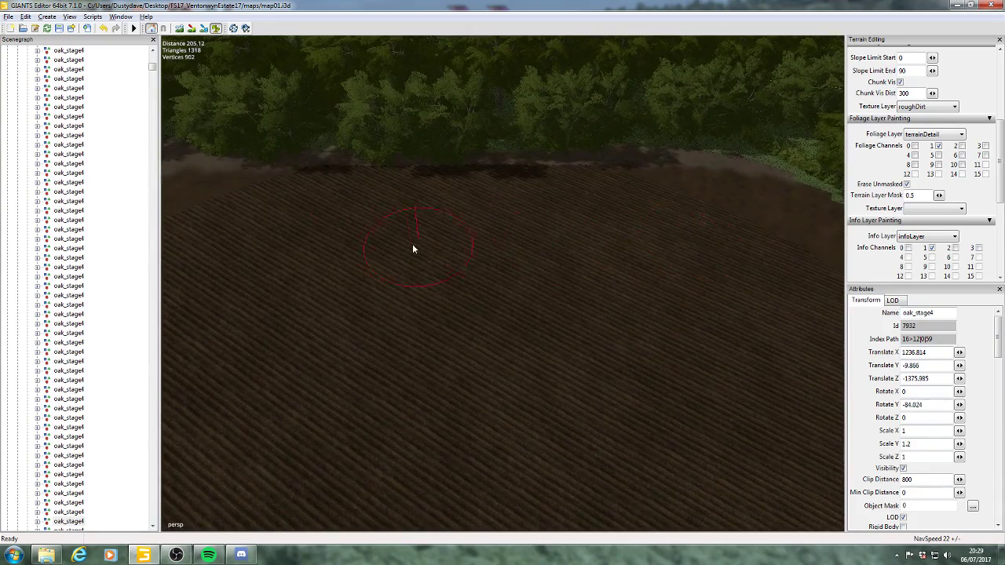
- Continue the ploughed soil along the woodland edge to the end of the dividing hedge, keeping the dirt margin
middle_click_drag(413, 244, 614, 263, "alt")
left_click_drag(510, 247, 291, 231)
middle_click_drag(290, 231, 589, 249, "alt")
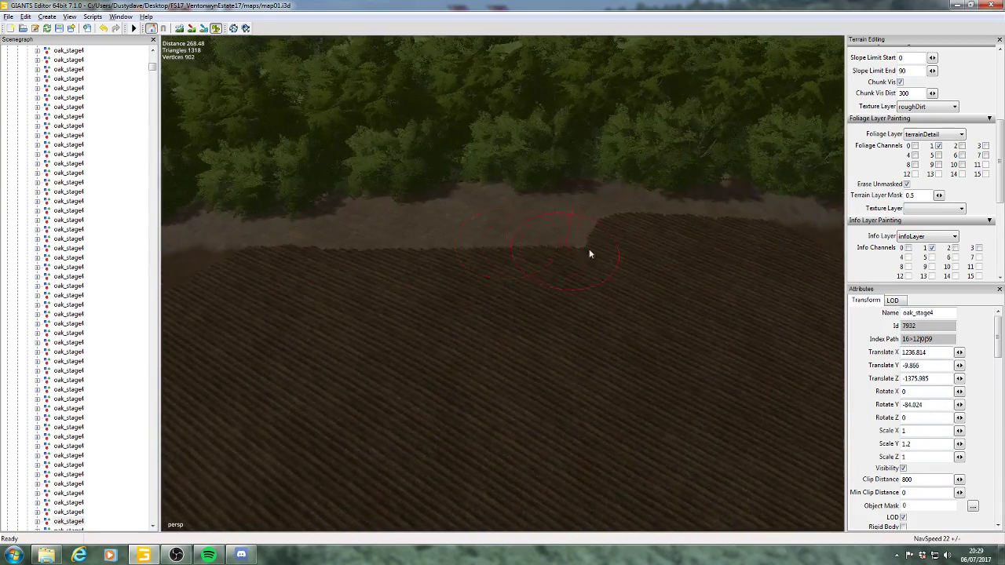
left_click_drag(589, 250, 219, 258)
middle_click_drag(219, 257, 539, 255, "alt")
left_click_drag(538, 254, 409, 265)
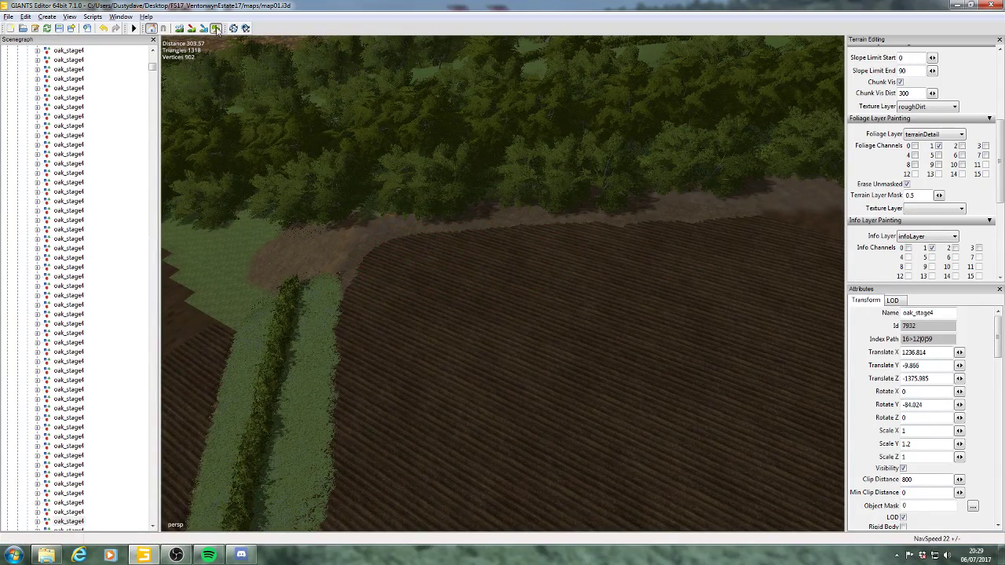
- Inspect the sunken road cutting, checking its grass banks, dirt verges and road surface along its length
mouse_move(460, 211)
left_mouse_down("alt")
mouse_move(455, 231)
mouse_move(288, 202)
mouse_move(444, 214)
left_mouse_up("alt")
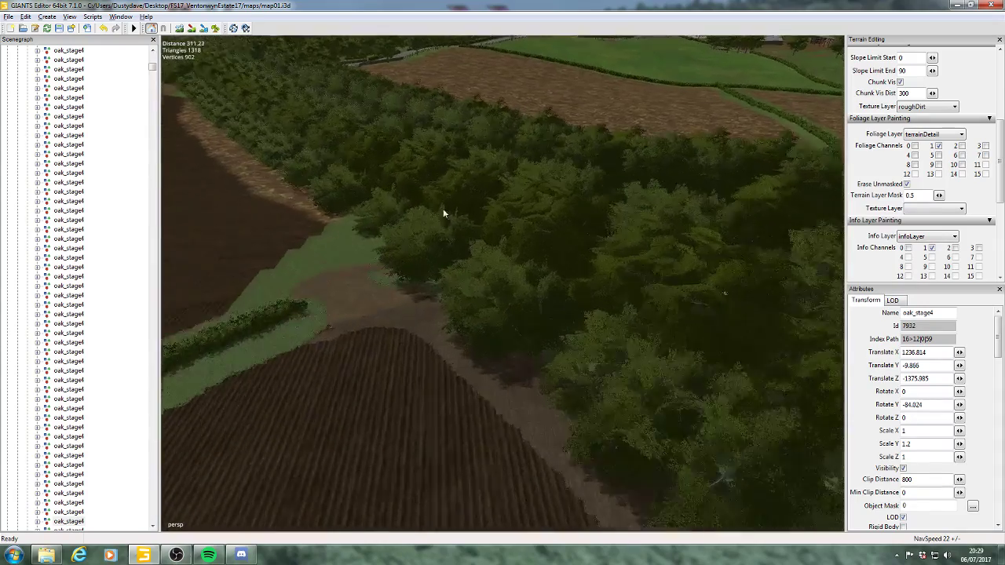
right_click_drag(444, 214, 556, 236, "alt")
middle_click_drag(556, 236, 609, 160, "alt")
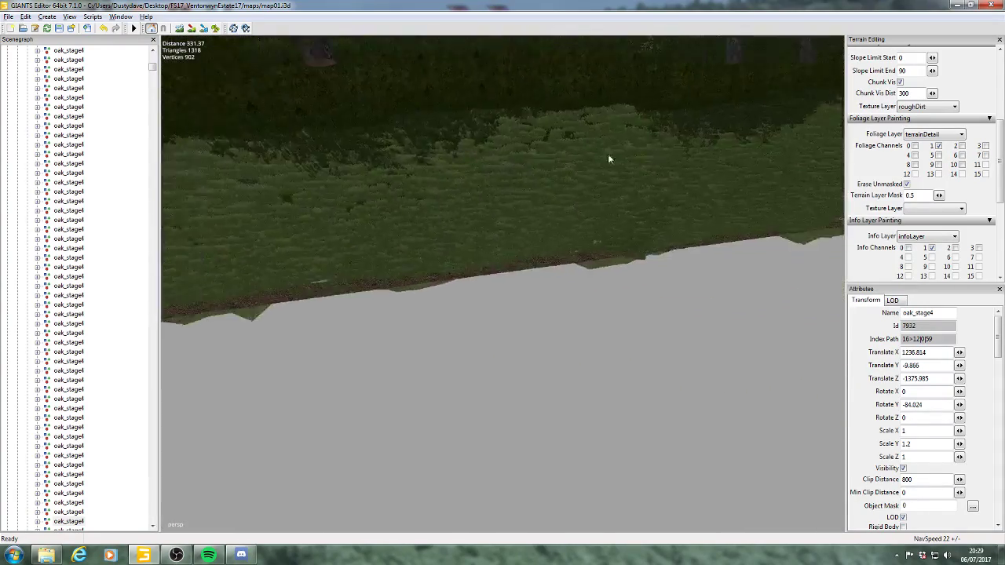
left_click_drag(609, 160, 703, 145, "alt")
middle_click_drag(476, 182, 568, 232, "alt")
middle_click_drag(472, 246, 513, 225, "alt")
left_click_drag(512, 225, 562, 227, "alt")
middle_click_drag(546, 231, 542, 222, "alt")
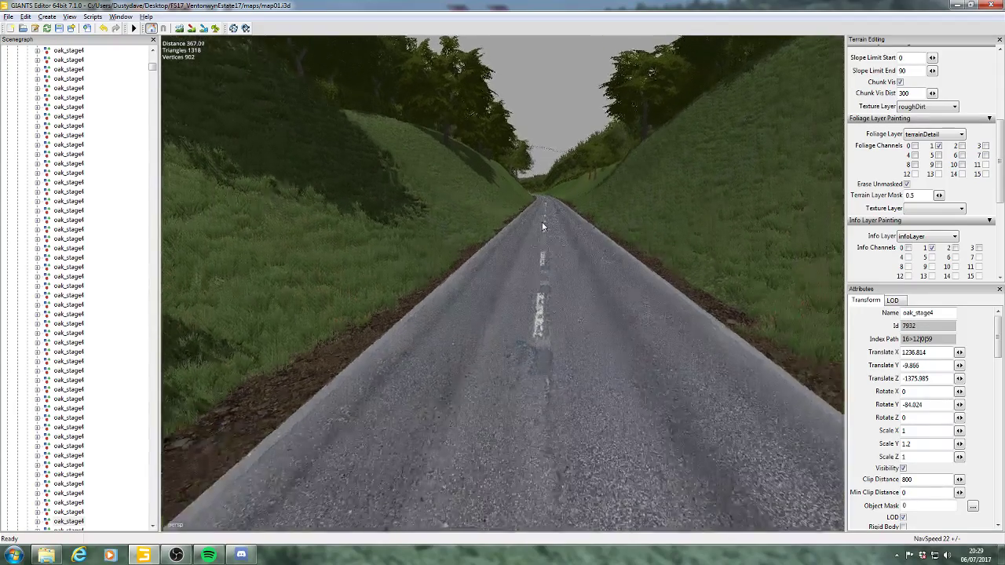
scroll(542, 222, "up", 10)
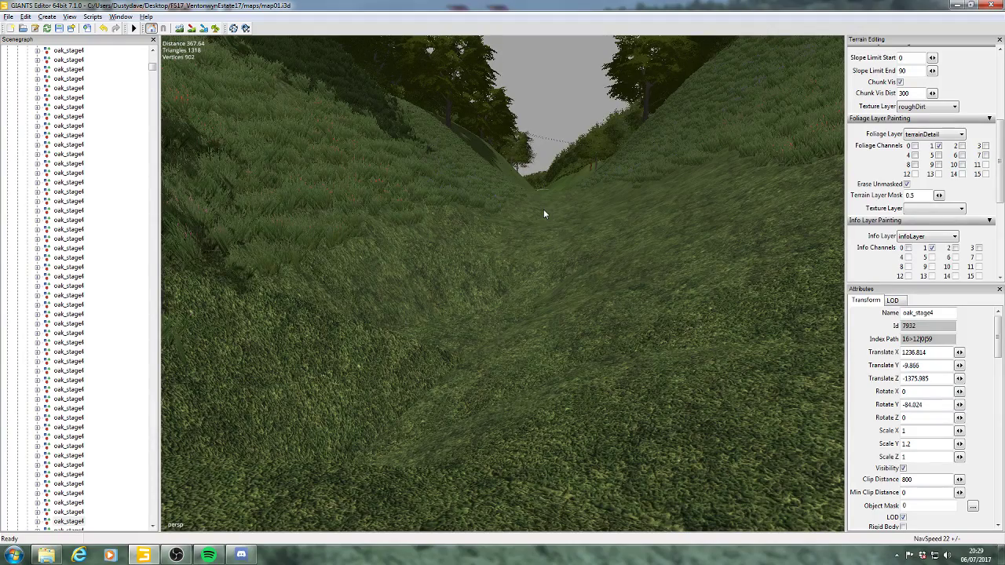
left_click_drag(543, 208, 426, 191, "alt")
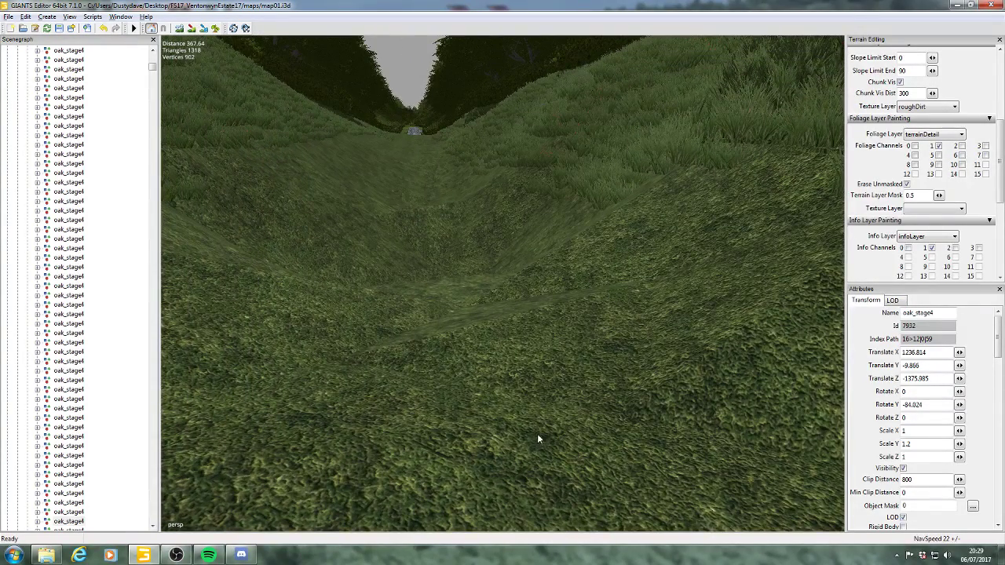
scroll(477, 324, "up", 5)
middle_click_drag(481, 336, 484, 349, "alt")
left_click_drag(544, 314, 560, 265, "alt")
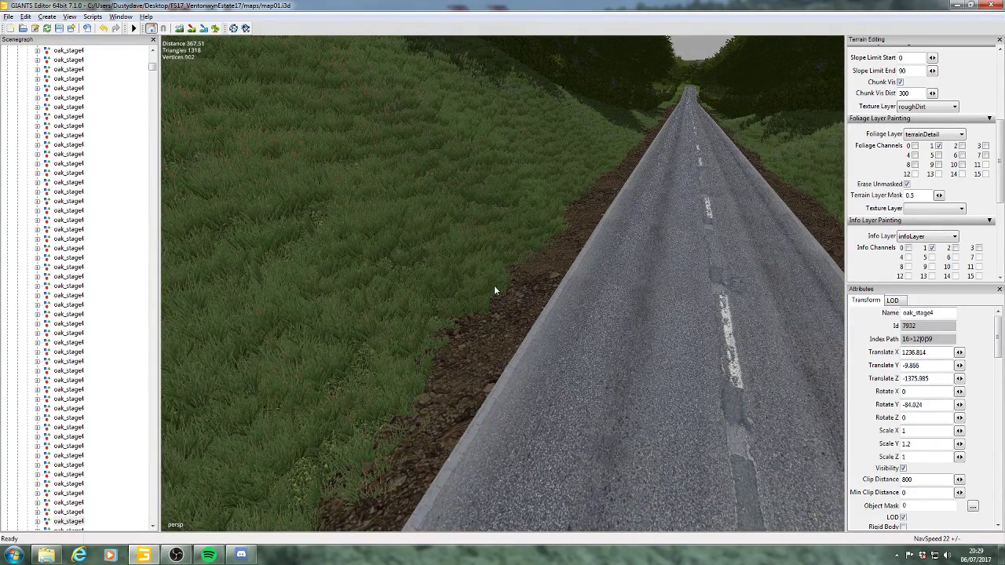
- Move the two maples overhanging the grass margin by the woodland hedge back into the trees, to Translate Z about -11.6 and -12
mouse_move(507, 288)
left_mouse_down("alt")
mouse_move(423, 295)
mouse_move(520, 298)
mouse_move(343, 307)
mouse_move(398, 303)
mouse_move(390, 292)
mouse_move(415, 303)
mouse_move(400, 283)
mouse_move(426, 296)
mouse_move(459, 253)
mouse_move(434, 226)
mouse_move(449, 356)
mouse_move(479, 306)
mouse_move(514, 364)
mouse_move(449, 311)
mouse_move(542, 333)
mouse_move(513, 406)
mouse_move(596, 259)
mouse_move(478, 276)
mouse_move(633, 227)
mouse_move(488, 331)
mouse_move(541, 319)
mouse_move(489, 325)
mouse_move(604, 343)
mouse_move(668, 271)
mouse_move(529, 330)
mouse_move(637, 358)
mouse_move(609, 404)
mouse_move(644, 371)
mouse_move(540, 376)
mouse_move(673, 366)
mouse_move(758, 291)
mouse_move(684, 338)
left_mouse_up("alt")
left_click(672, 305)
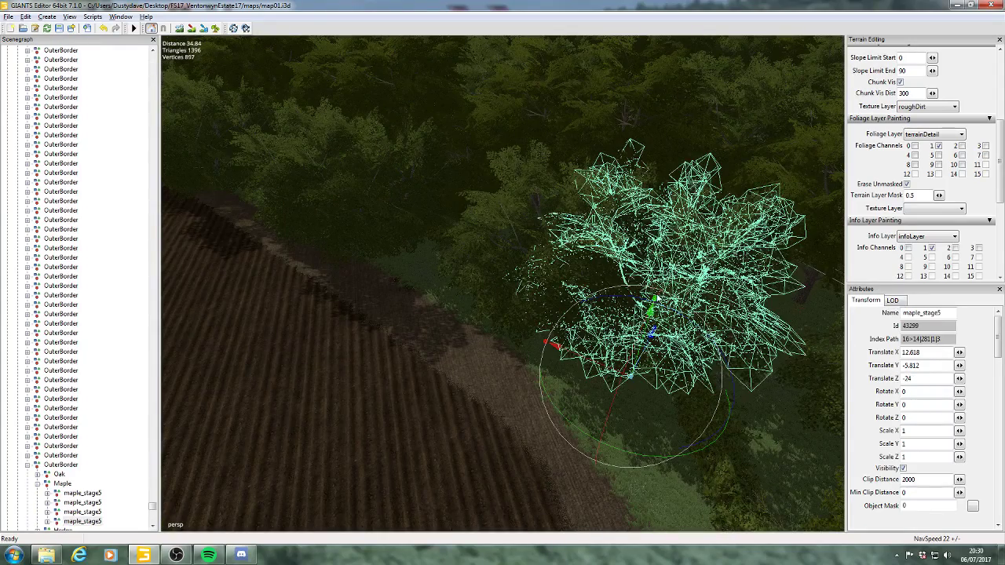
left_click_drag(675, 335, 718, 263)
left_click(528, 259)
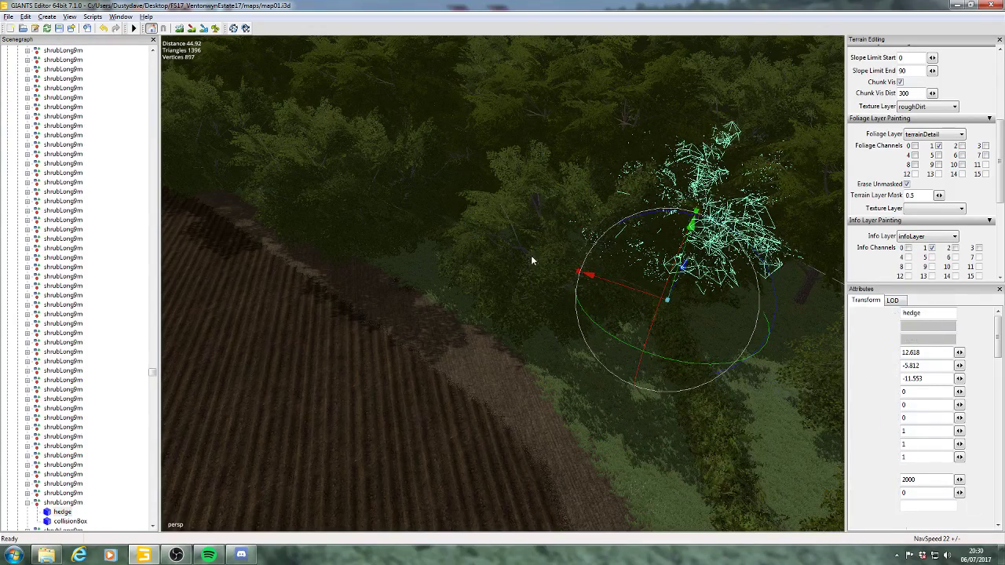
left_click(546, 256)
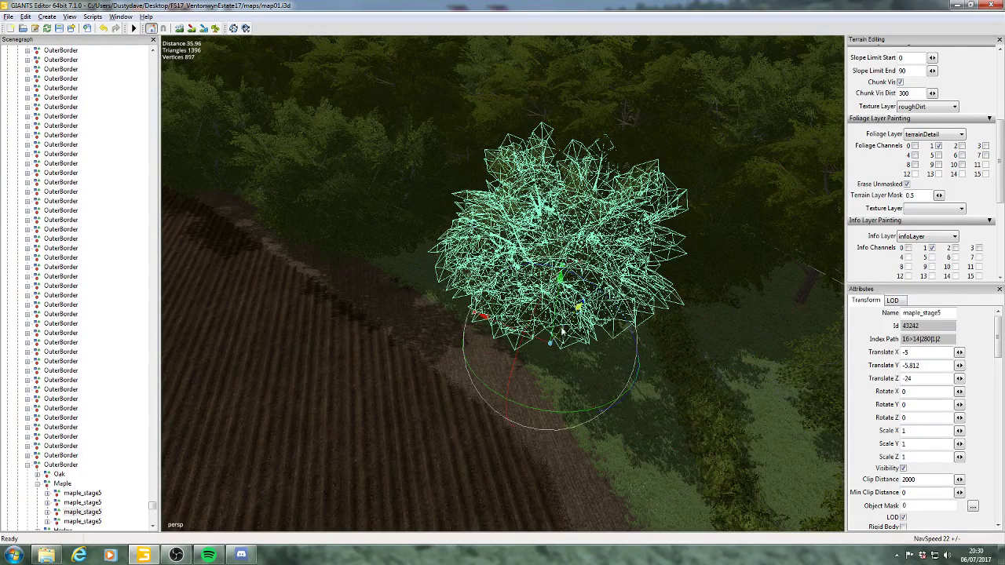
left_click_drag(578, 310, 642, 242)
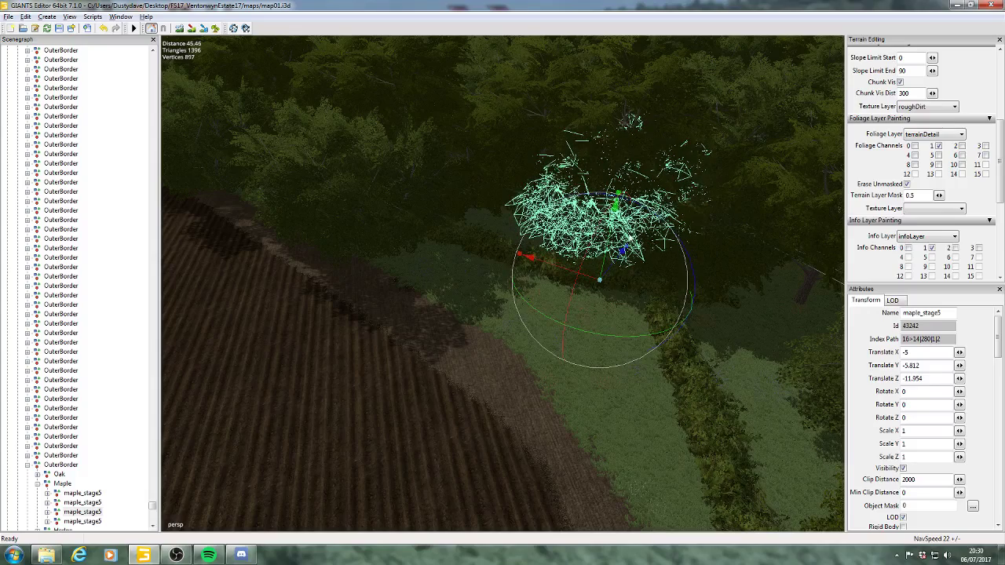
- Shift the next maple overhanging the ploughed field edge back into the woodland, to Translate Z about -14
left_click(369, 187)
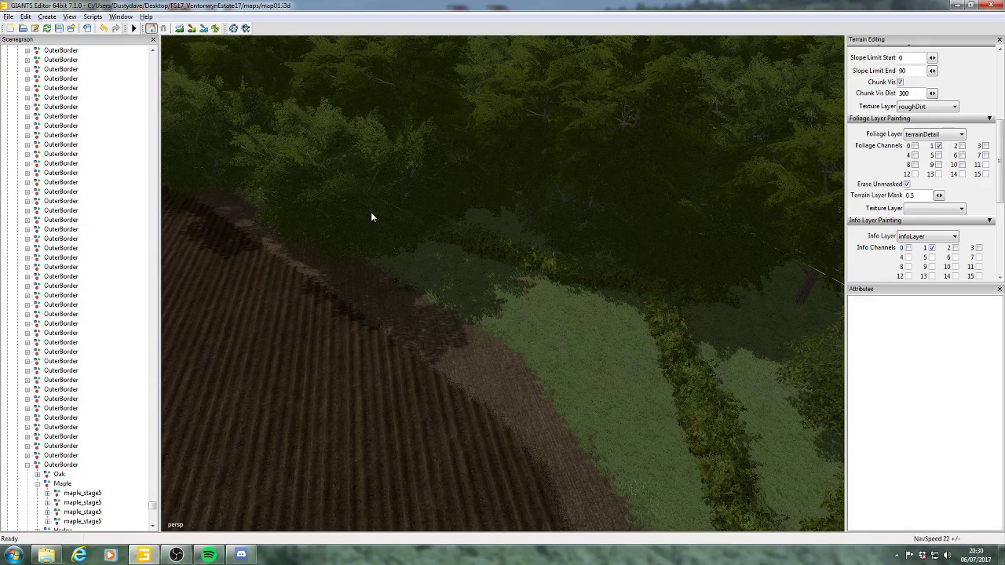
left_click(366, 206)
left_click_drag(416, 259, 484, 226)
left_click(487, 224)
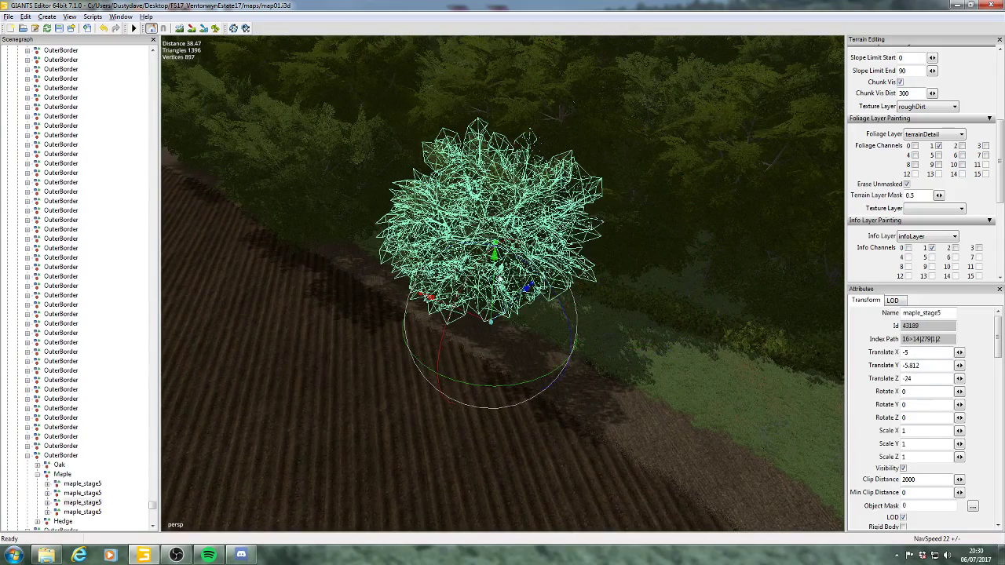
left_click_drag(507, 311, 552, 261)
- Pull the neighbouring maple farther along the woodland edge back from the dirt margin, to Translate Z about -13.5
left_click_drag(448, 265, 549, 215, "alt")
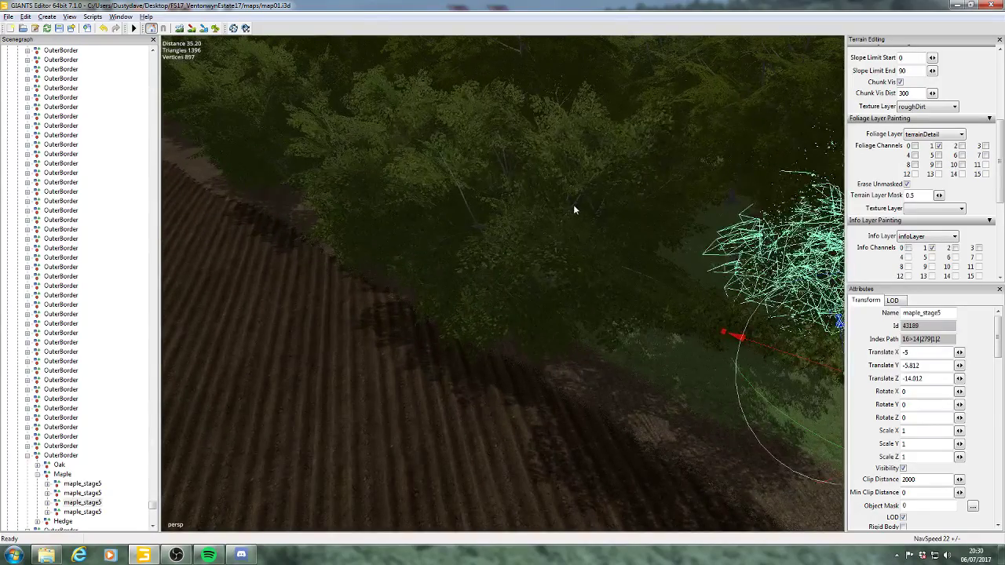
left_click(573, 204)
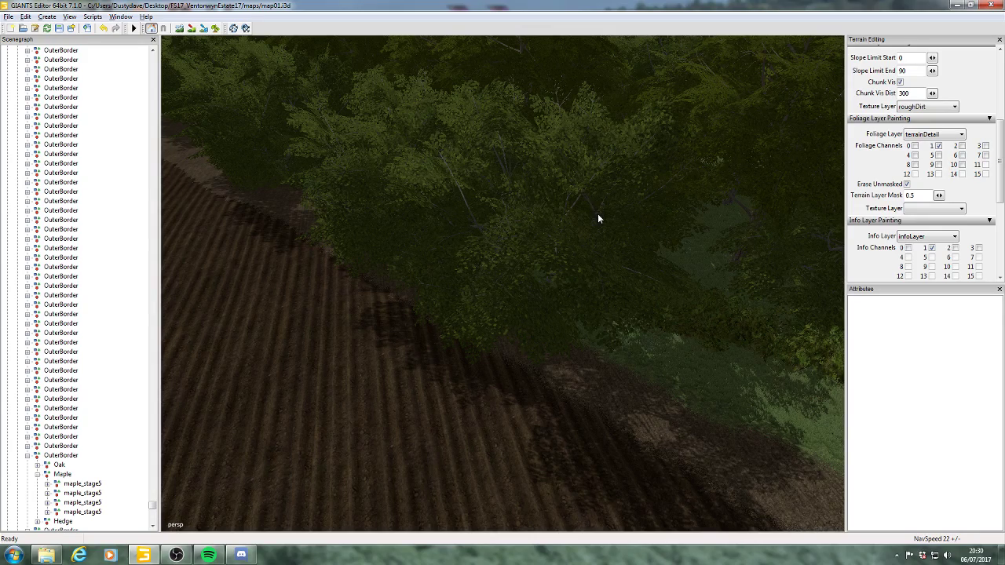
left_click(597, 214)
left_click_drag(511, 355, 462, 191, "alt")
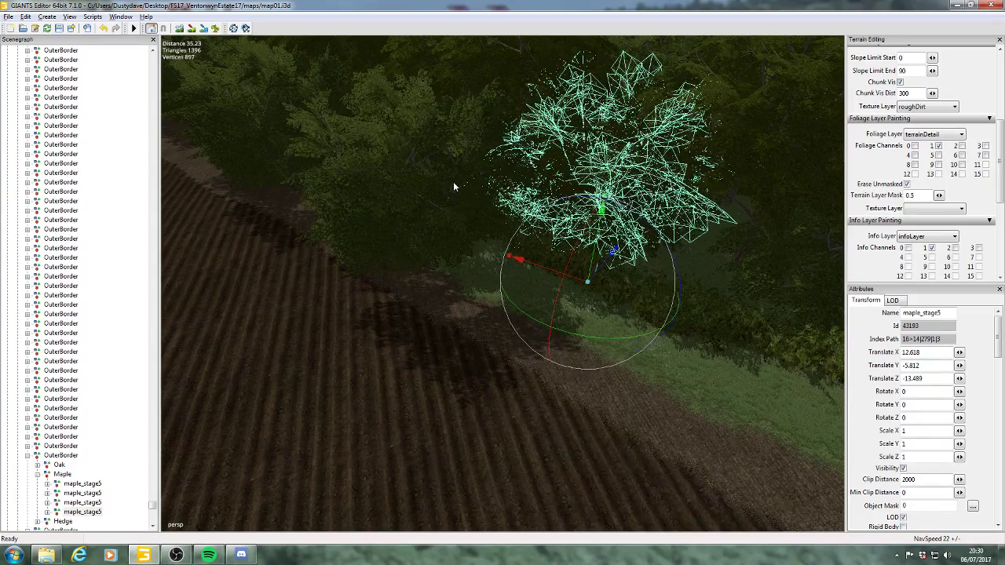
- Move the maple overhanging the ploughed field back into the hedge, to Translate Z about -13.49
key("ctrl+z")
key("ctrl+z")
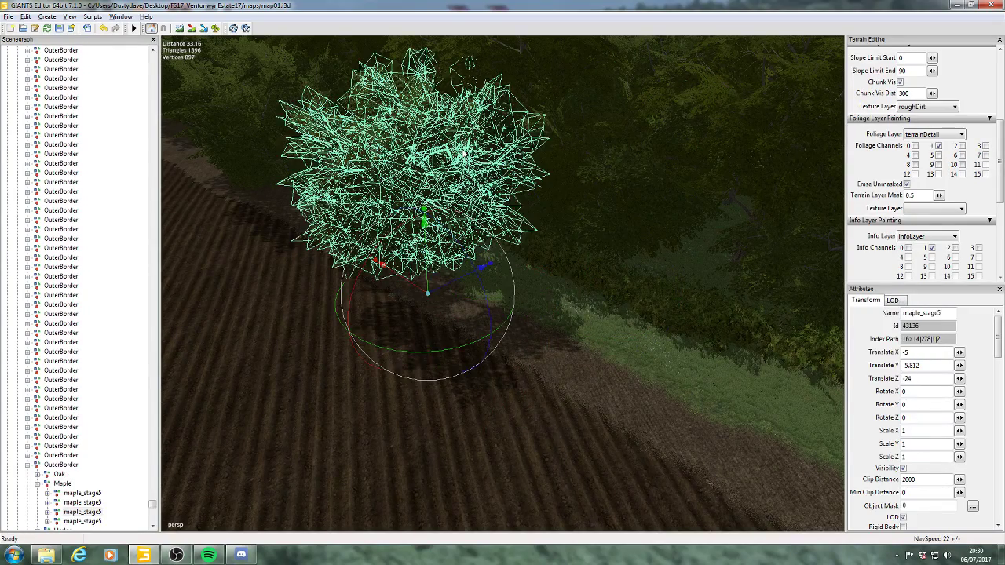
left_click_drag(480, 270, 486, 235)
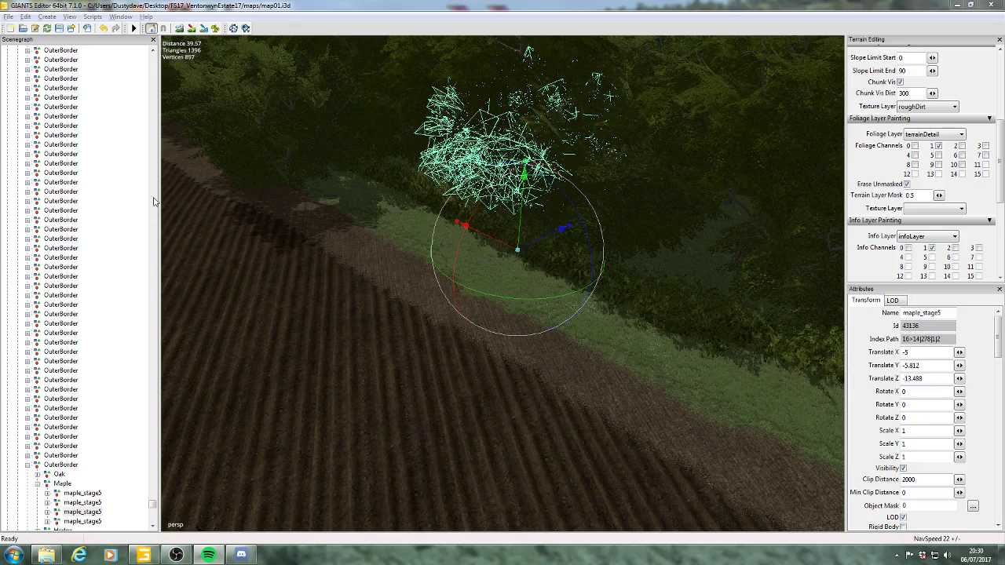
- Move the next maple along the field edge back towards the woodland, to Translate Z about -12.07
middle_click_drag(303, 250, 493, 245)
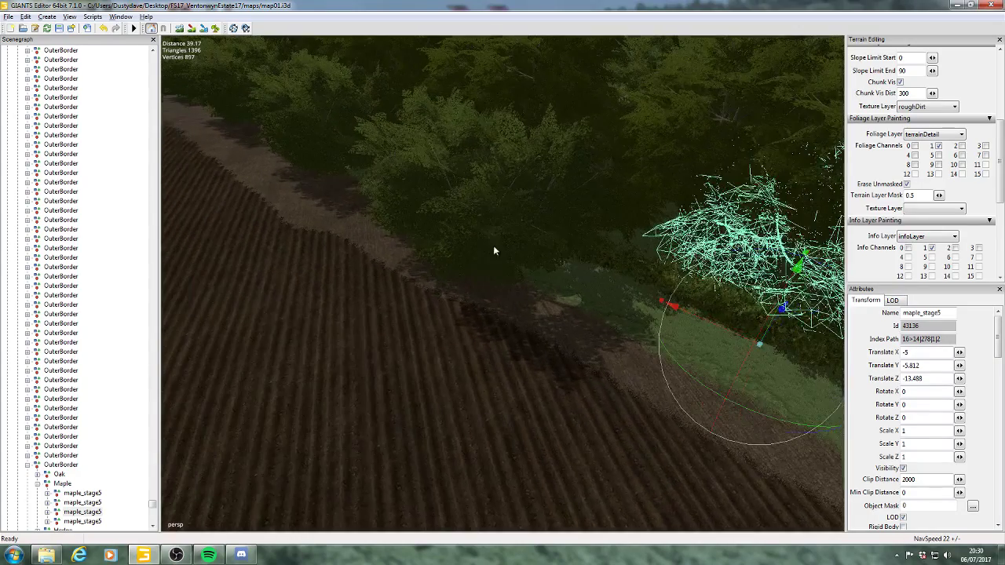
left_click(549, 183)
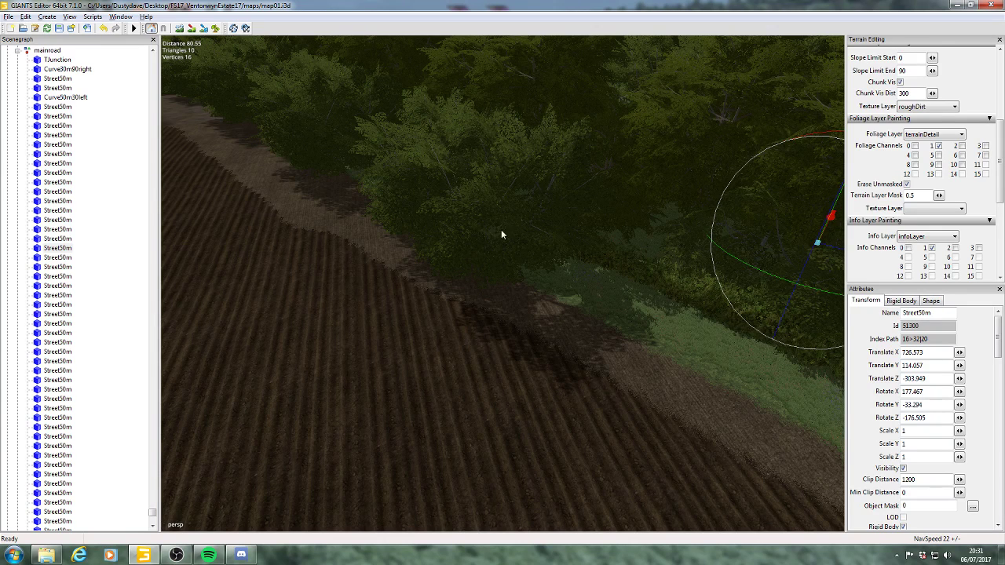
left_click(549, 188)
left_click_drag(518, 296, 620, 232)
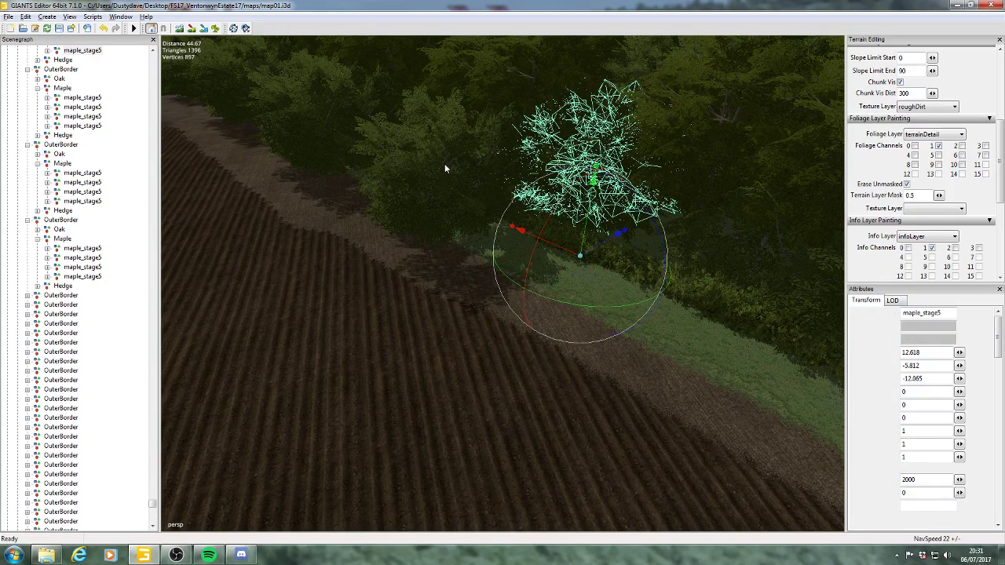
- Delete the following maple_stage5 at Translate X -5 that stands out over the dirt track
key("ctrl+z")
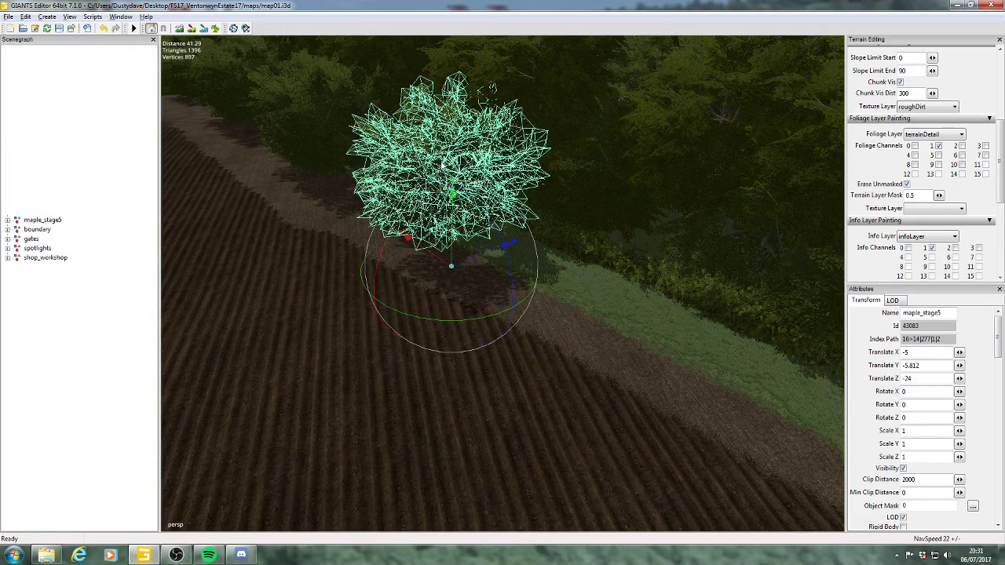
left_click_drag(507, 186, 634, 213, "alt")
left_click(629, 233)
- Move the next two maples off the dirt track into the hedge, to Translate Z about -12.84 and -12.74
left_click(652, 189)
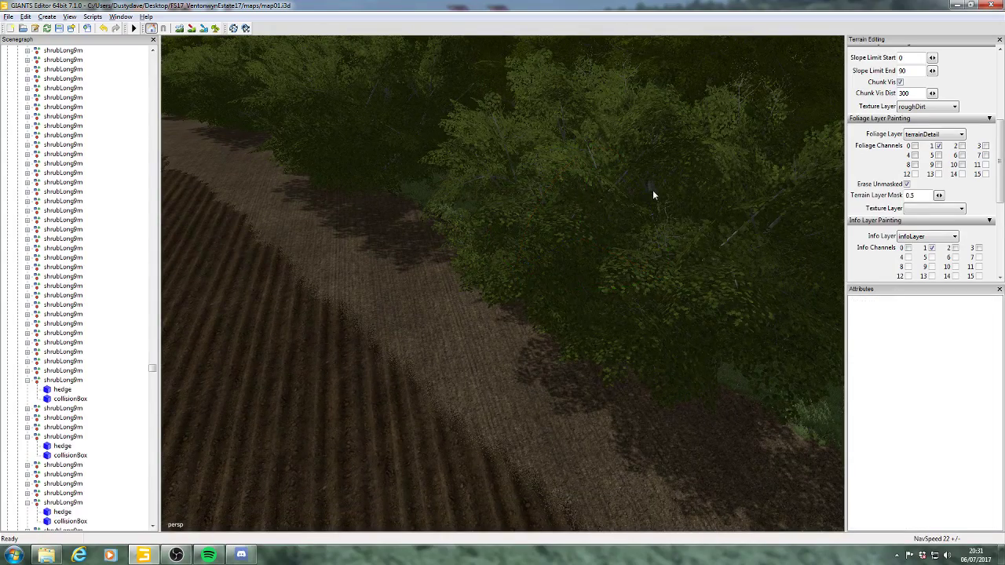
left_click_drag(663, 366, 615, 250)
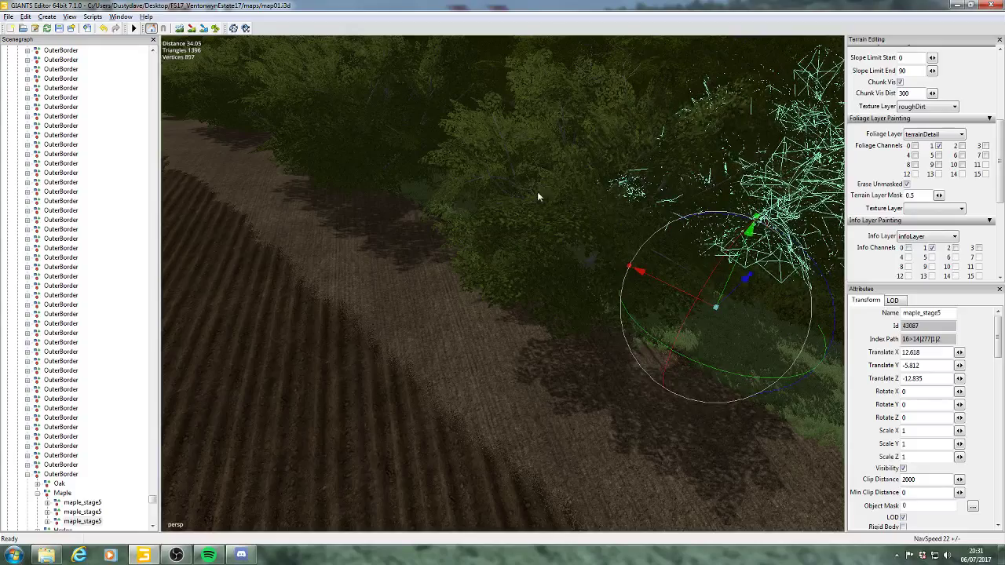
key("ctrl+z")
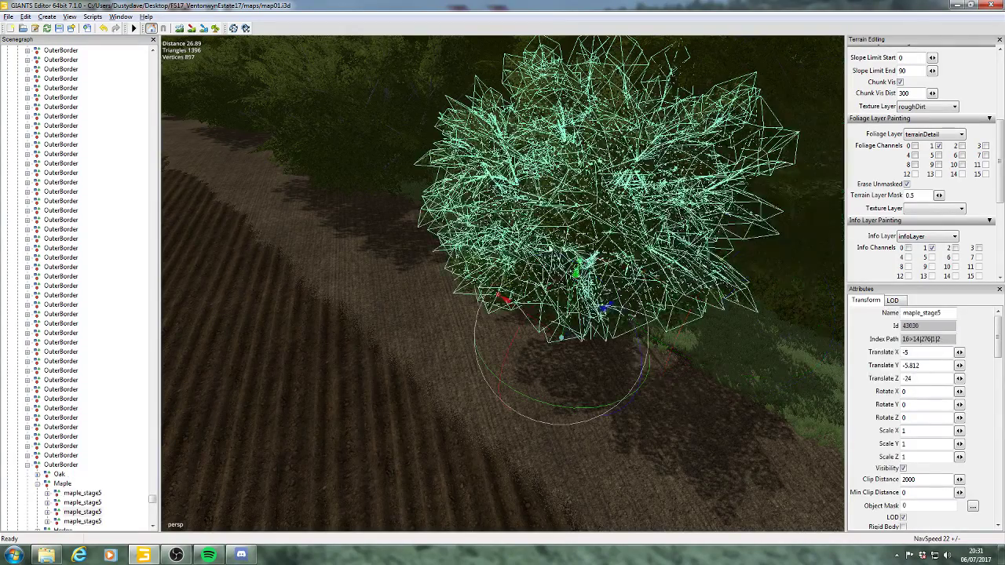
left_click_drag(626, 292, 688, 248)
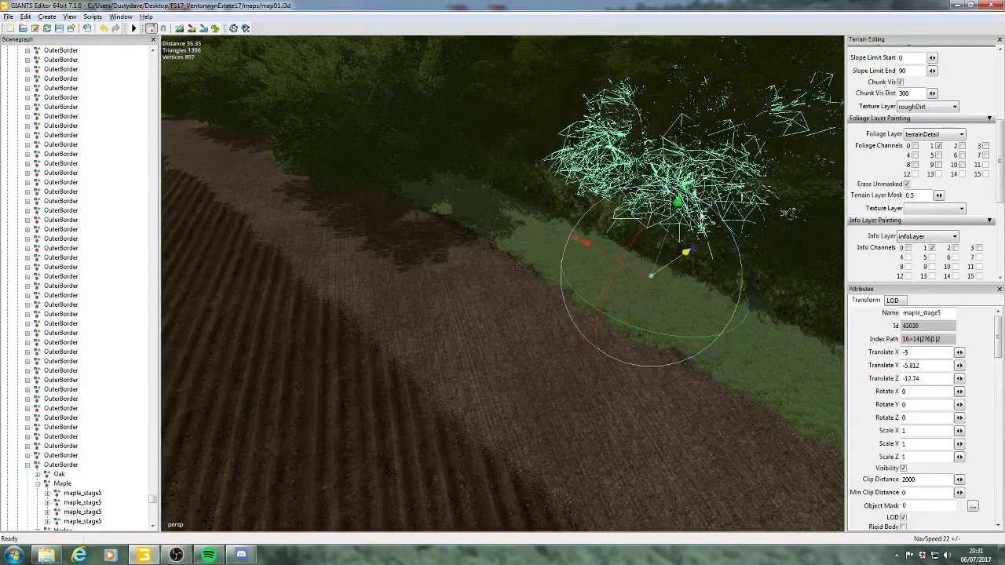
- Delete the next three maples that overhang the dirt track beside the field
middle_click_drag(532, 221, 642, 189, "alt")
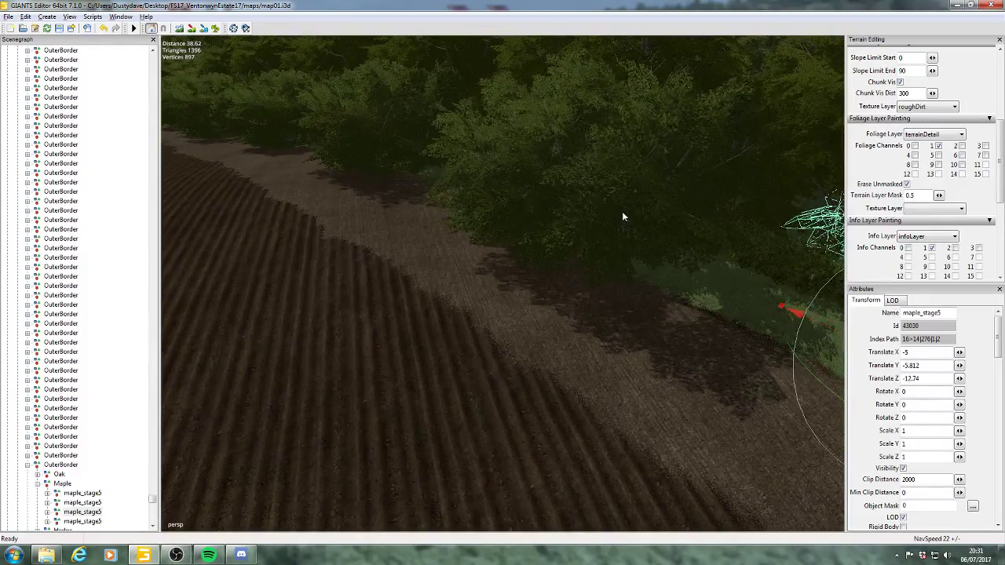
key("ctrl+v")
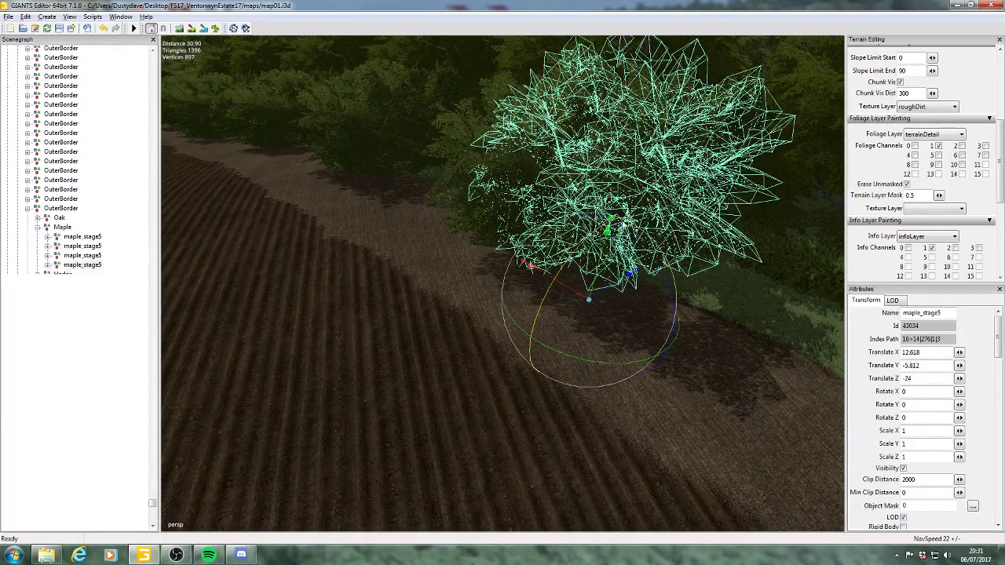
key("Delete")
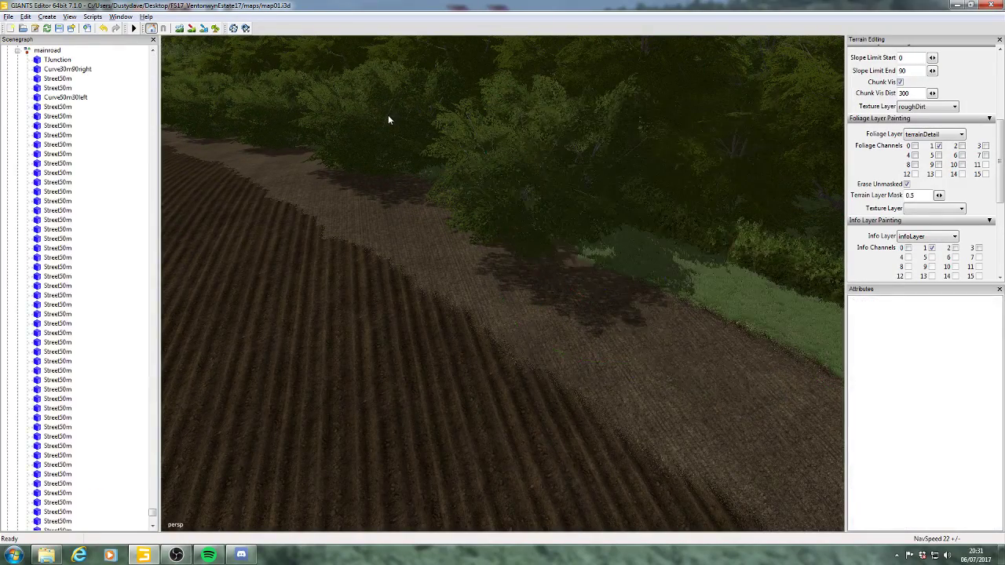
left_click(388, 115)
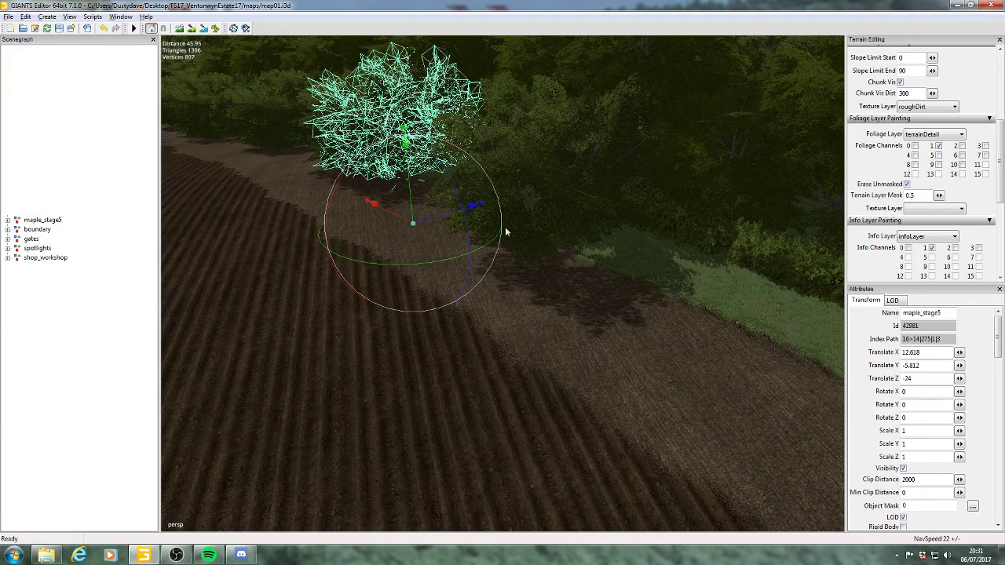
key("Delete")
left_click(525, 188)
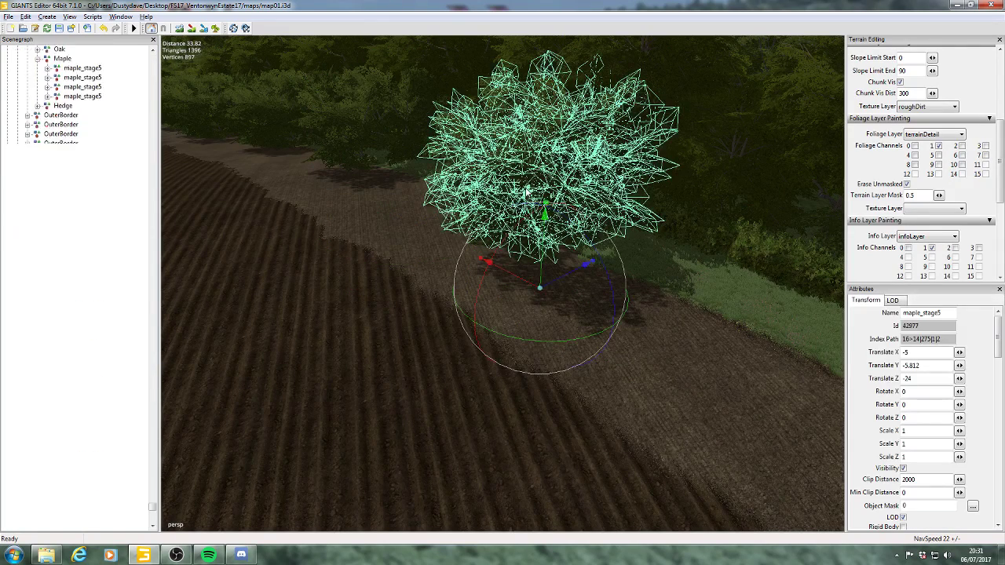
key("Delete")
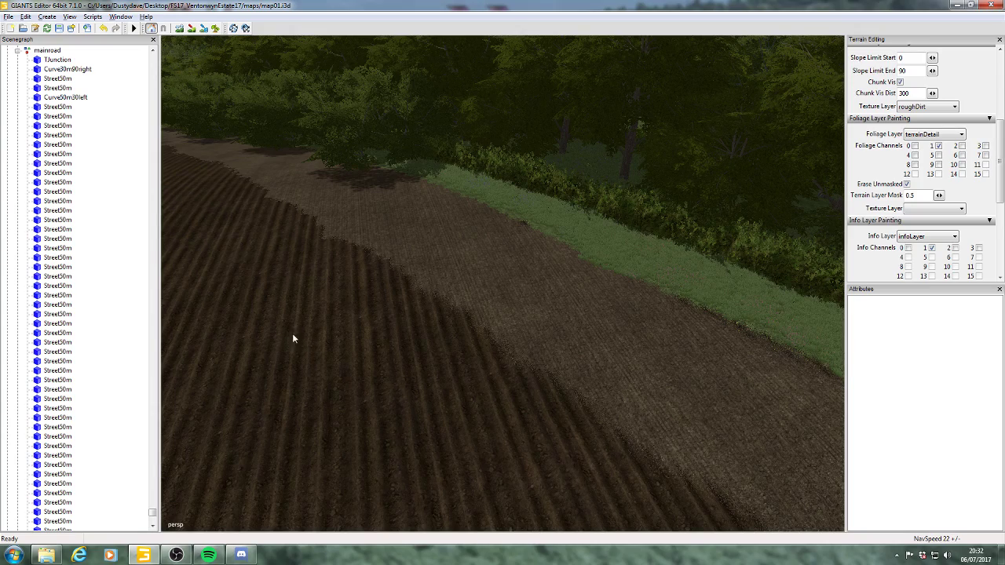
- Delete the next pair of maples standing in front of the hedge further along the track
middle_click_drag(517, 261, 623, 271, "alt")
scroll(624, 263, "up", 2)
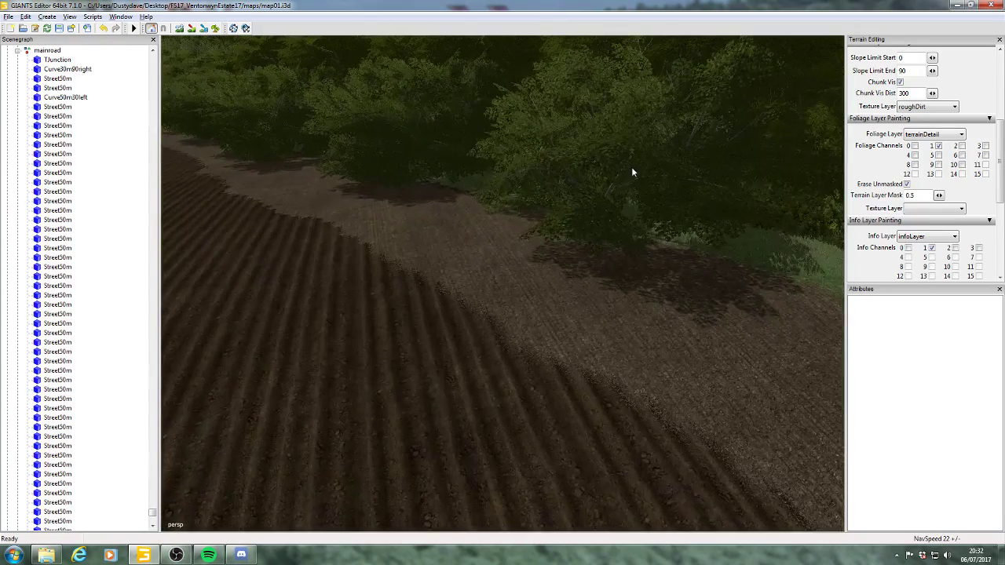
left_click(617, 178)
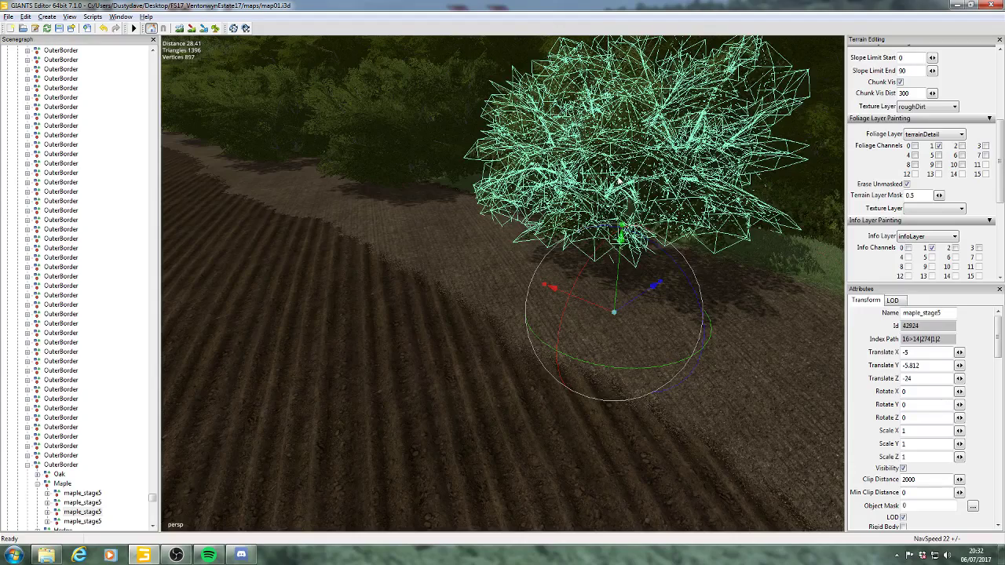
key("Delete")
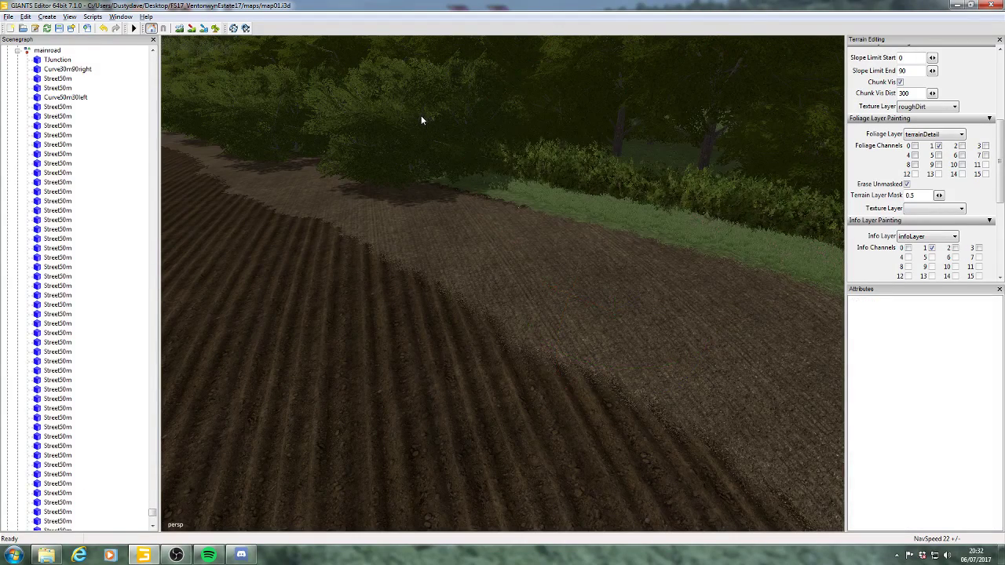
key("ctrl+z")
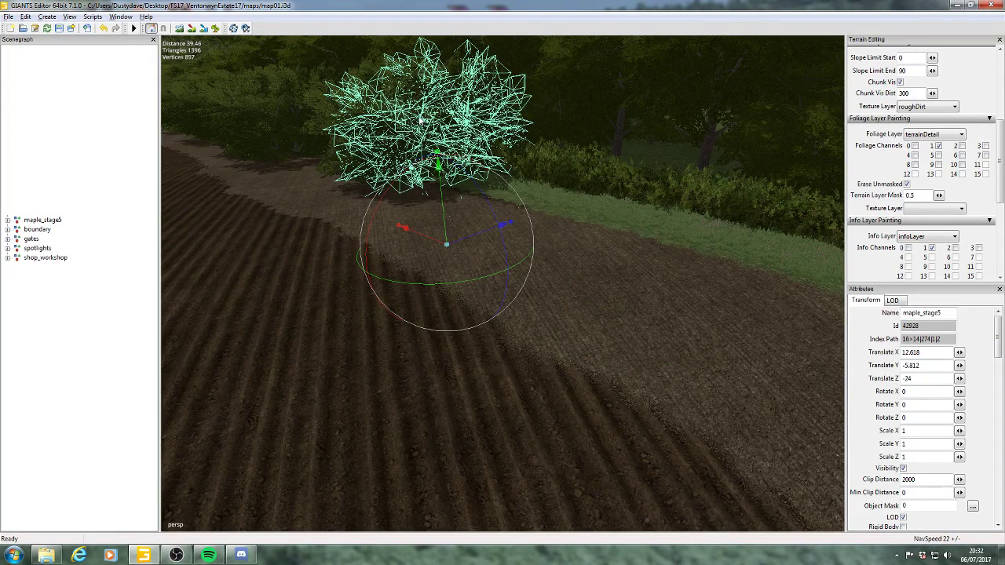
key("Delete")
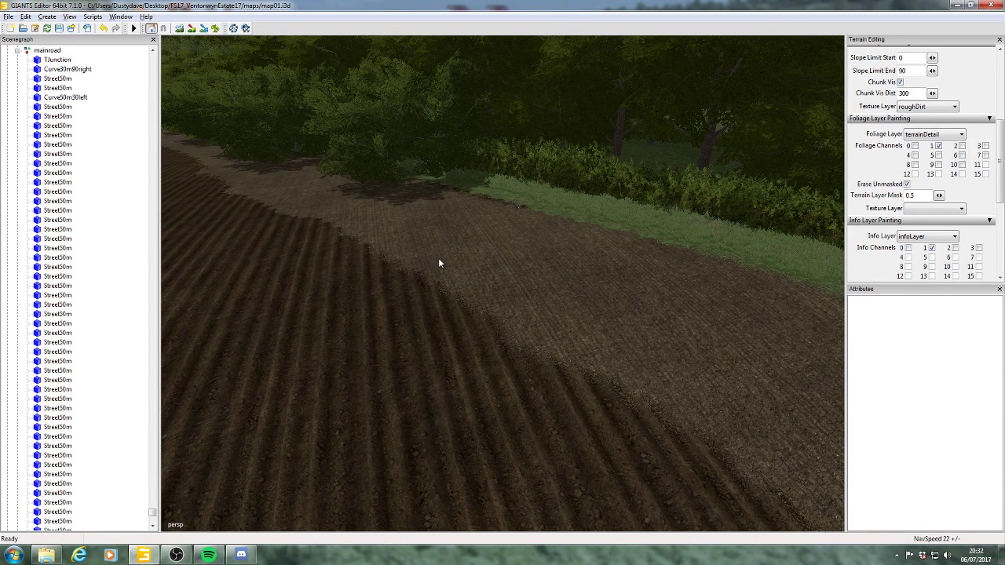
- Delete the next single maple at Translate X -5 that juts out over the field edge
scroll(444, 263, "down", 3)
middle_click_drag(444, 262, 522, 298, "alt")
key("ctrl+z")
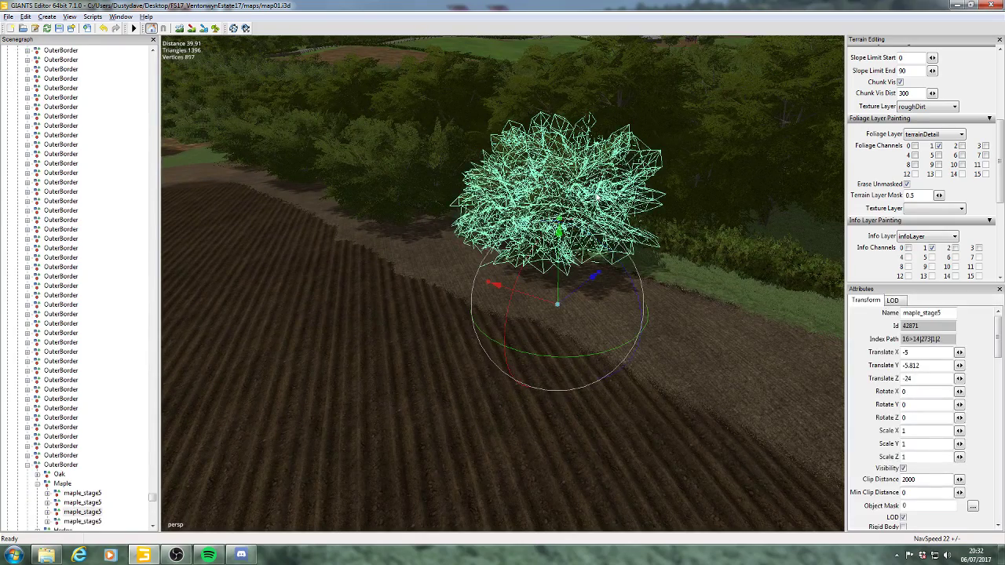
key("Delete")
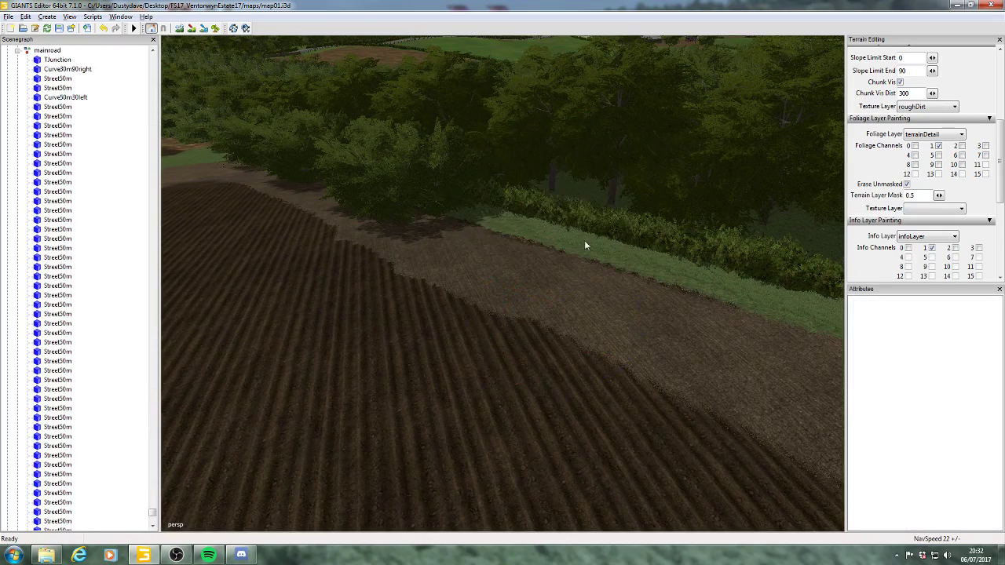
- Move the maple next to the cleared stretch back behind the grass verge, to Translate Z about -10.18
scroll(584, 240, "up", 4)
middle_click_drag(757, 185, 546, 206, "alt")
left_click(495, 213)
middle_click_drag(561, 262, 549, 290, "alt")
left_click_drag(605, 300, 755, 232)
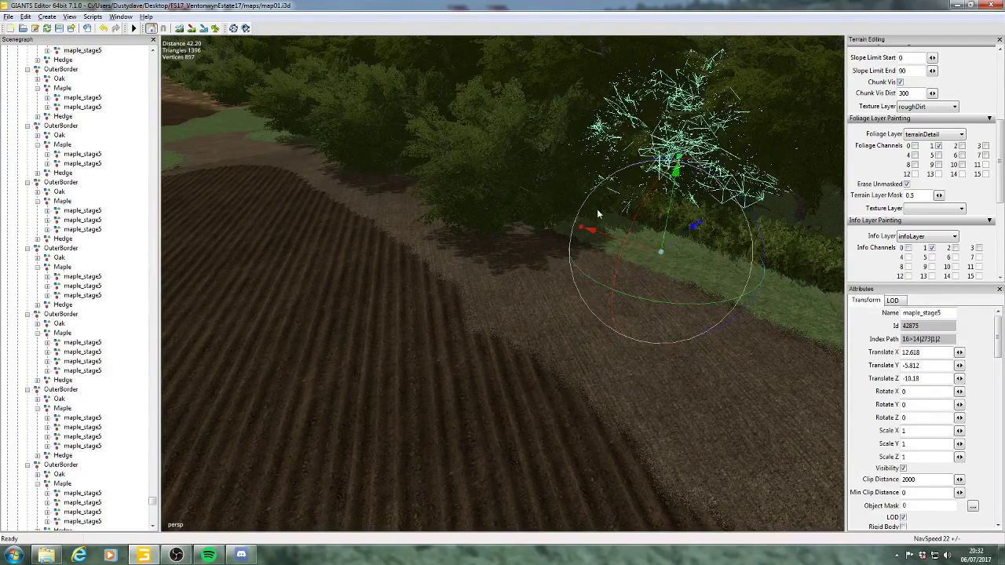
- Move the next maple, at Translate X -5, off the track towards the hedge, to Translate Z about -11.42
left_click(491, 184)
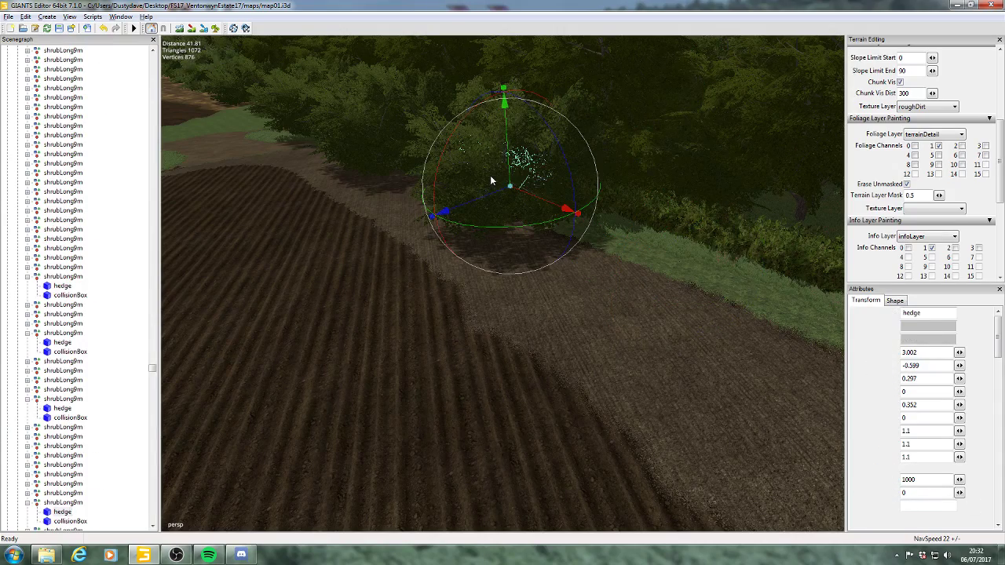
key("ctrl+z")
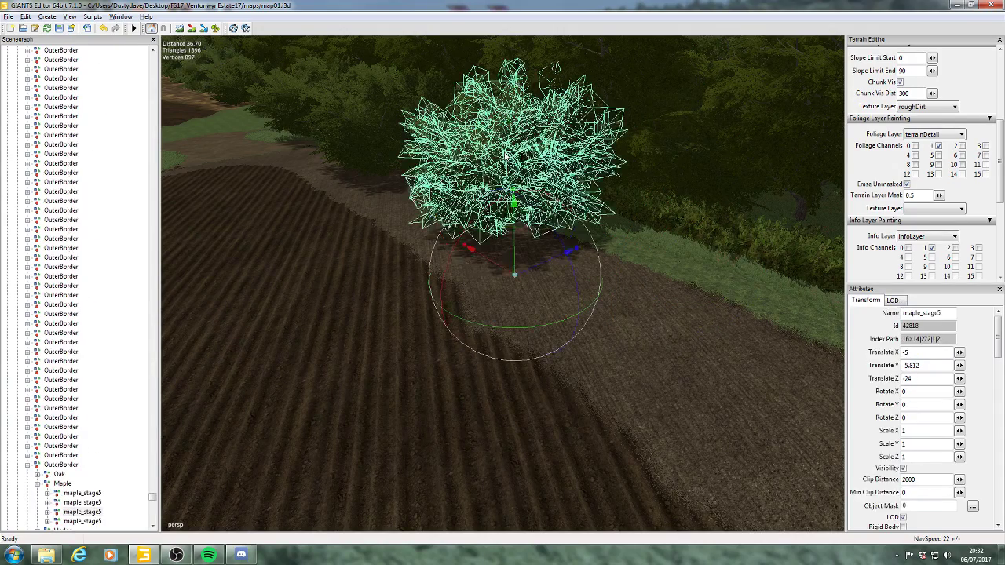
key("ctrl+z")
left_click_drag(595, 243, 653, 218)
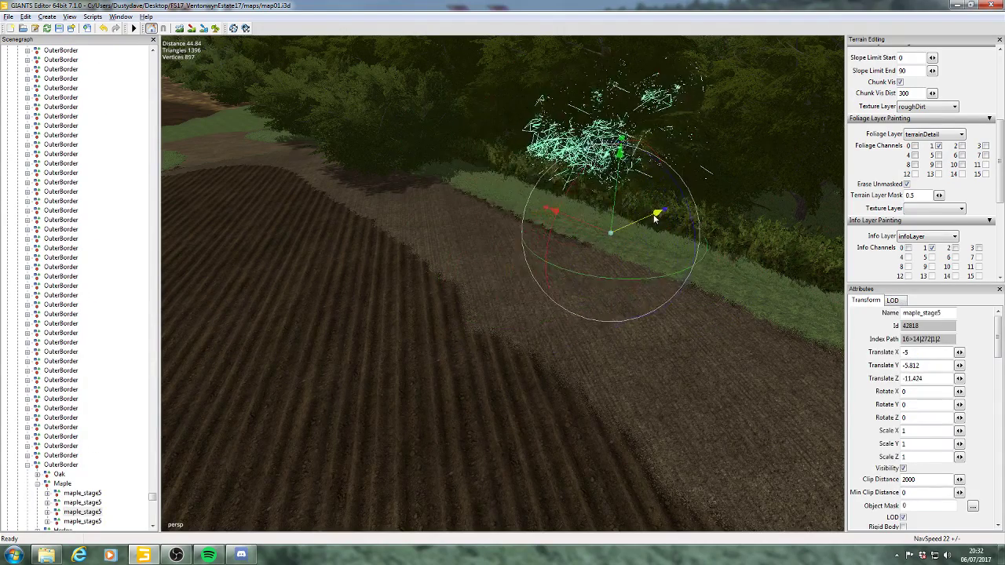
- Move the next two maples near the field corner back into the hedge, to Translate Z about -10.87 and -11.71
left_click_drag(520, 280, 622, 210, "alt")
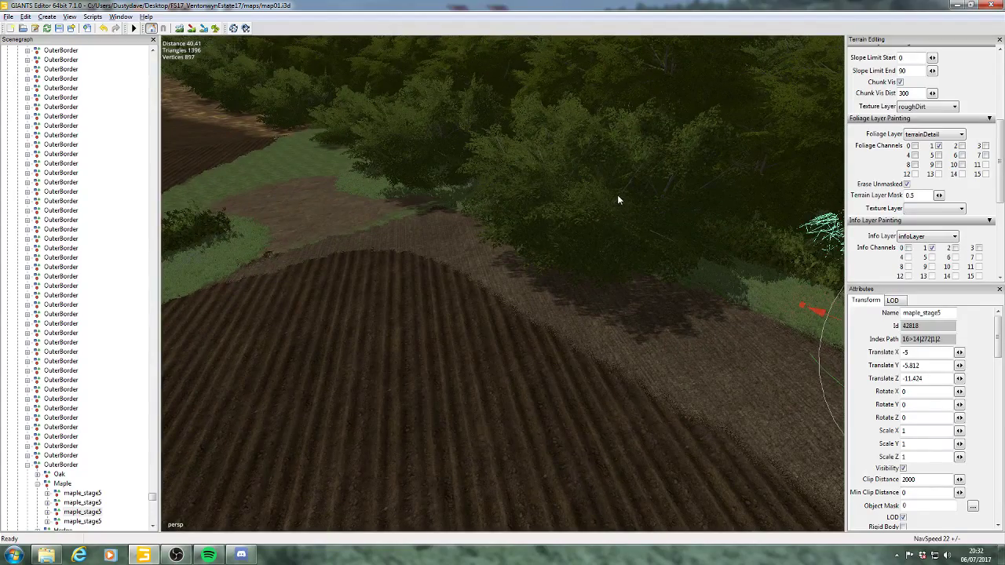
left_click(617, 195)
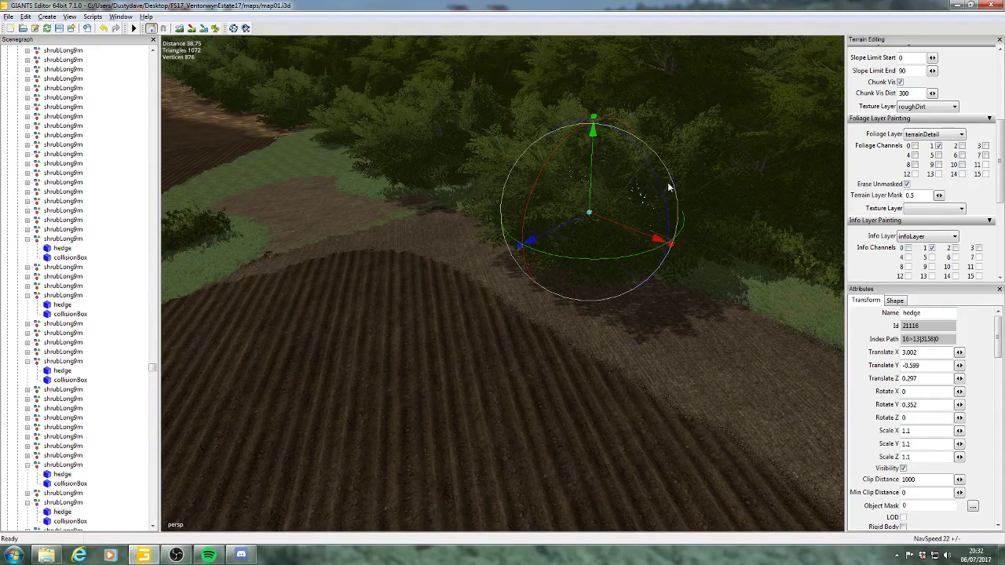
left_click(668, 187)
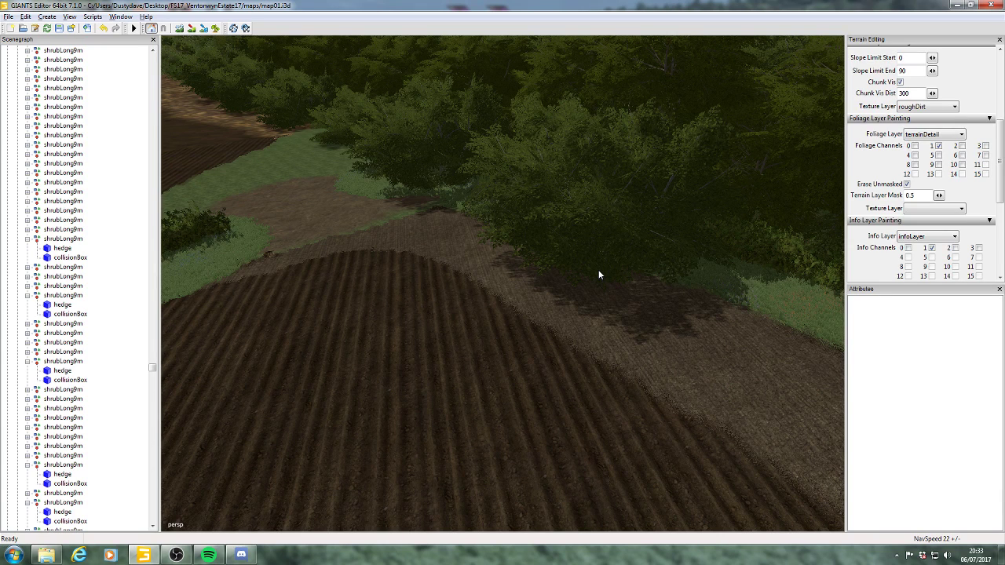
left_click(668, 190)
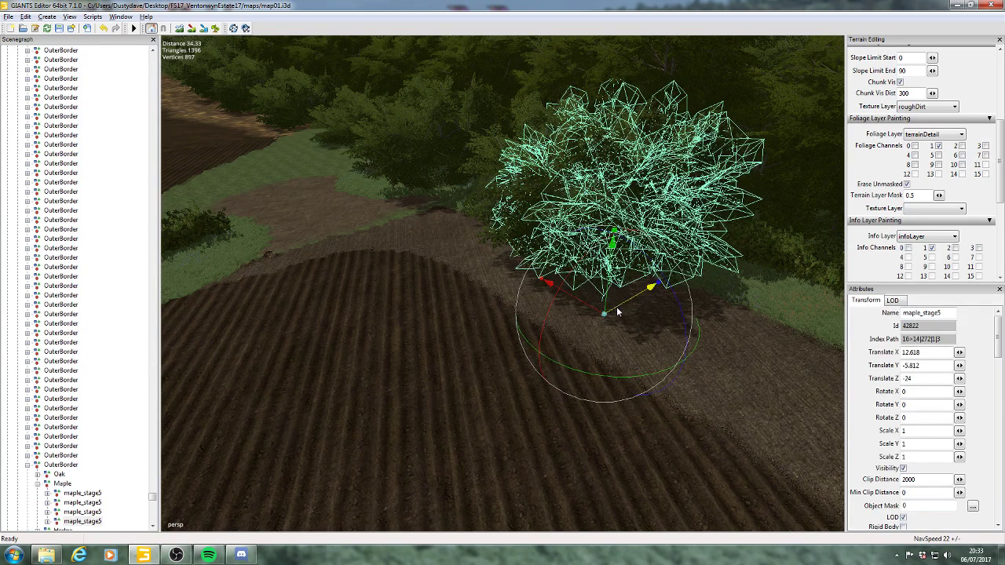
left_click_drag(653, 292, 741, 234)
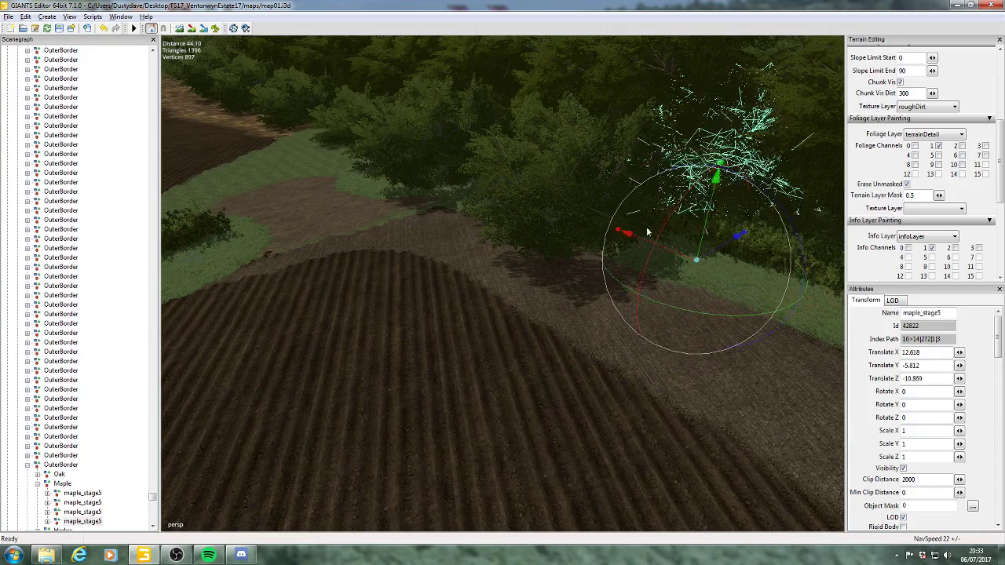
left_click(551, 203)
left_click_drag(592, 281, 694, 205)
- Raise the maple overhanging the dirt patch at the field corner so its trunk clears the ground, to Translate Y about 0.01
middle_click_drag(492, 268, 573, 314, "alt")
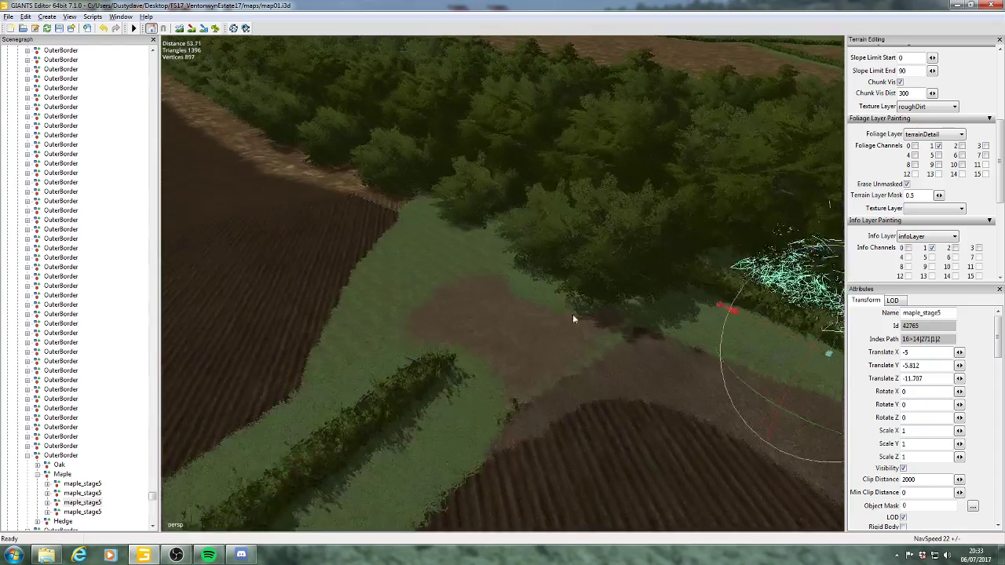
right_click_drag(573, 315, 649, 253, "alt")
left_click(682, 236)
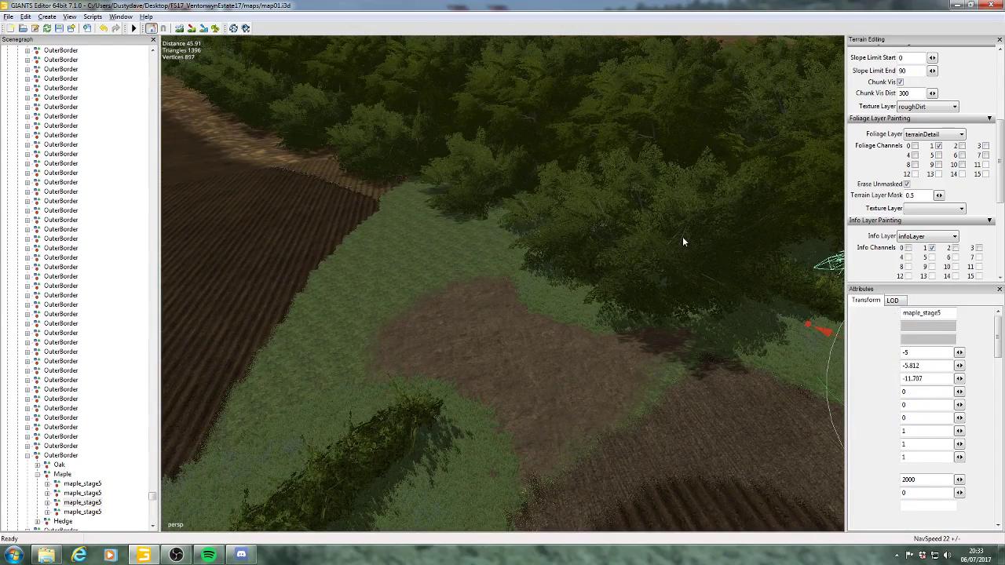
middle_click_drag(651, 252, 528, 242, "alt")
left_click_drag(580, 255, 580, 234, "alt")
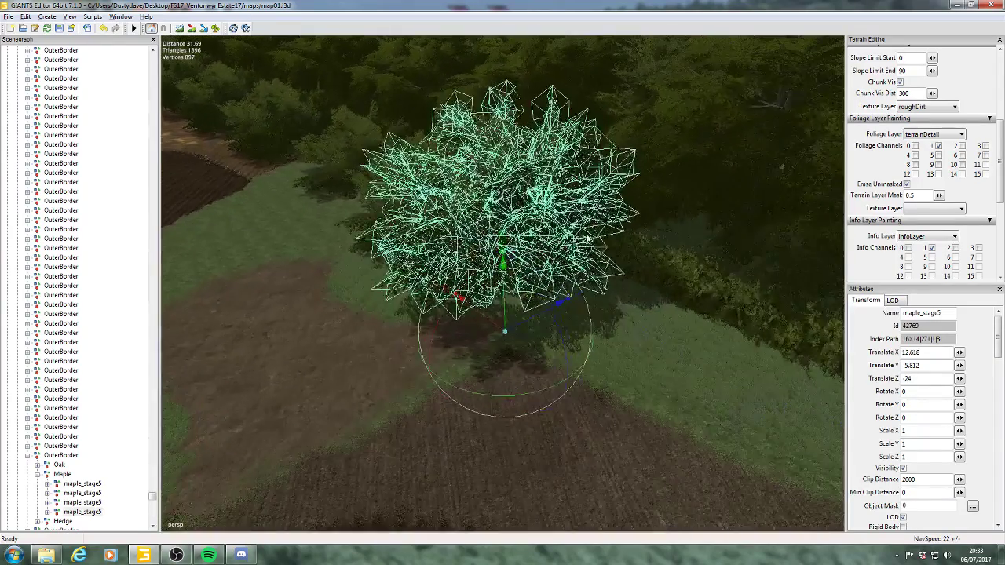
middle_click_drag(580, 234, 547, 240, "alt")
right_click_drag(547, 241, 554, 228, "alt")
left_click_drag(513, 236, 518, 150, "alt")
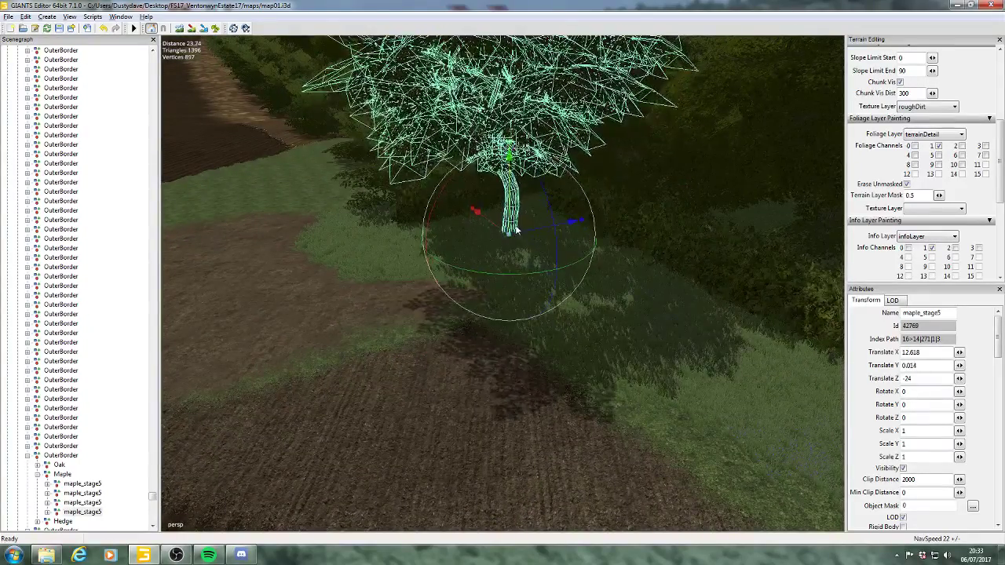
left_click_drag(497, 224, 516, 189)
left_click(467, 273)
- Survey the fields, hedgerows and tree lines across the estate beyond the cleared border
left_click_drag(467, 273, 737, 286, "alt")
middle_click_drag(737, 285, 673, 294, "alt")
left_click_drag(673, 294, 394, 292, "alt")
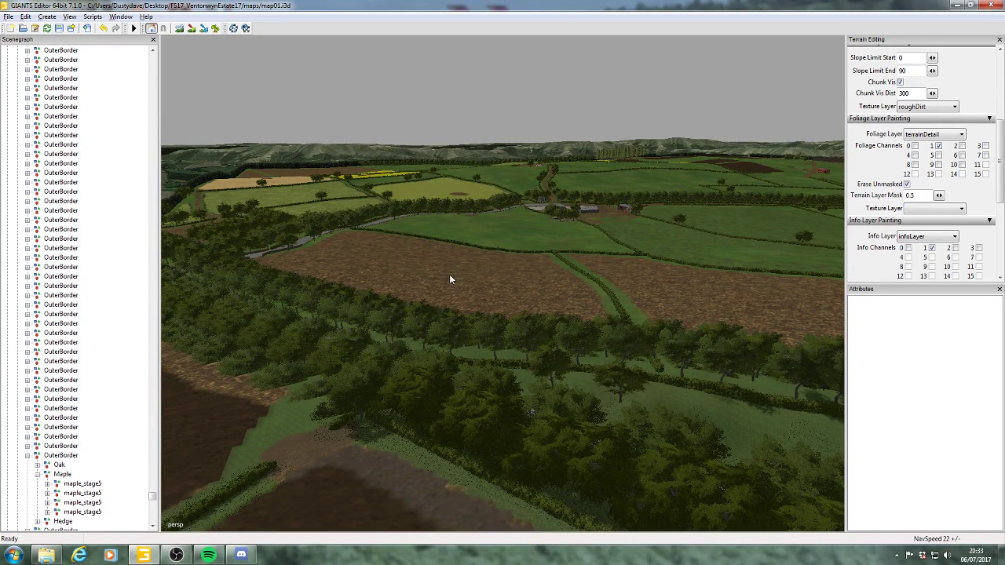
left_click_drag(522, 266, 430, 290, "alt")
left_click_drag(541, 289, 369, 275, "alt")
right_click_drag(486, 360, 744, 215, "alt")
left_click_drag(745, 215, 383, 419, "alt")
right_click_drag(384, 420, 491, 324, "alt")
left_click_drag(490, 324, 396, 403, "alt")
right_click_drag(396, 408, 766, 286, "alt")
left_click_drag(766, 286, 665, 302, "alt")
right_click_drag(666, 298, 636, 328, "alt")
left_click_drag(636, 329, 466, 413, "alt")
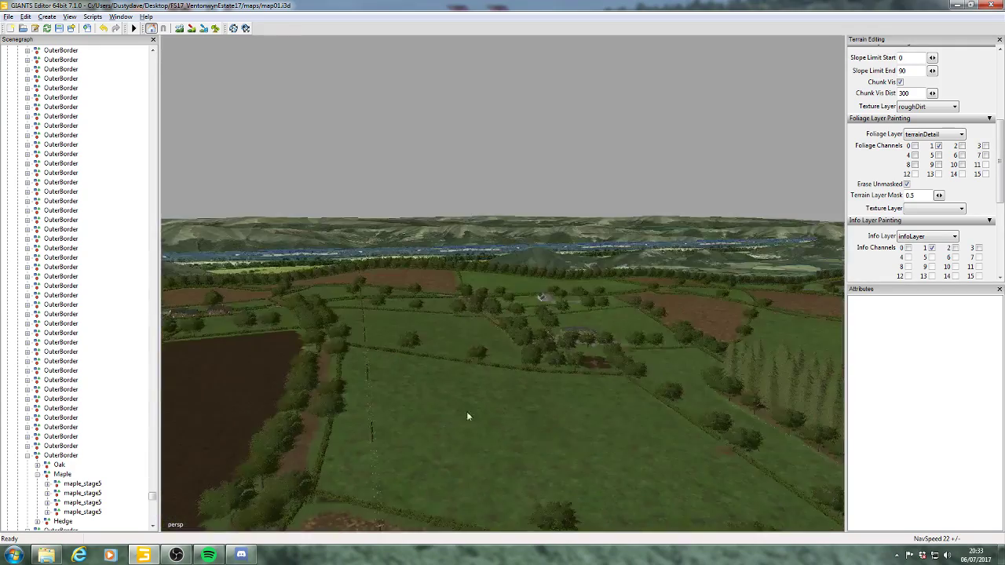
right_click_drag(466, 412, 679, 346, "alt")
middle_click_drag(679, 346, 471, 372, "alt")
right_click_drag(471, 373, 608, 375, "alt")
left_click_drag(607, 376, 594, 317, "alt")
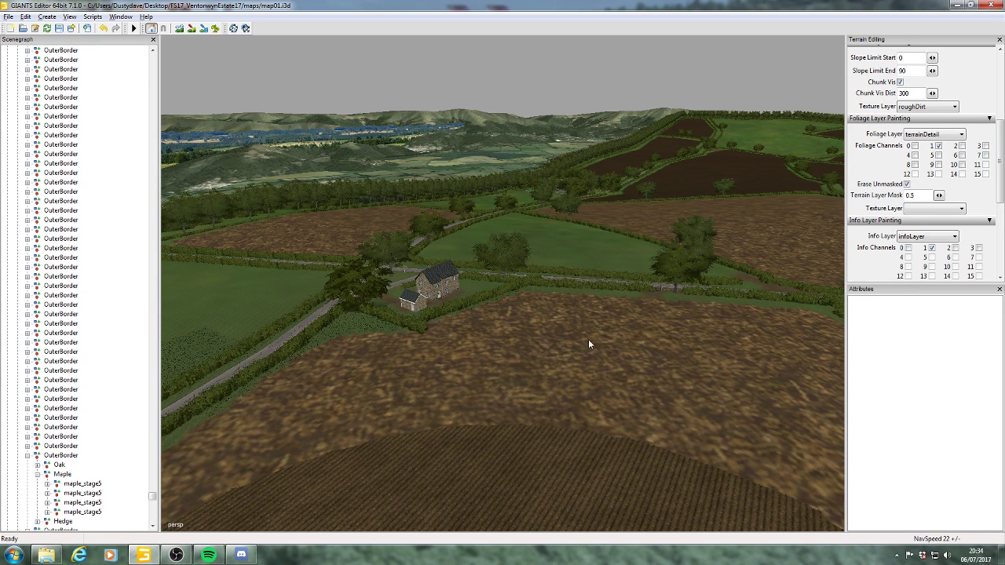
- Examine the ploughed fields around the stone house, the hedged lane and the field gate under the tree
right_click_drag(587, 339, 592, 361)
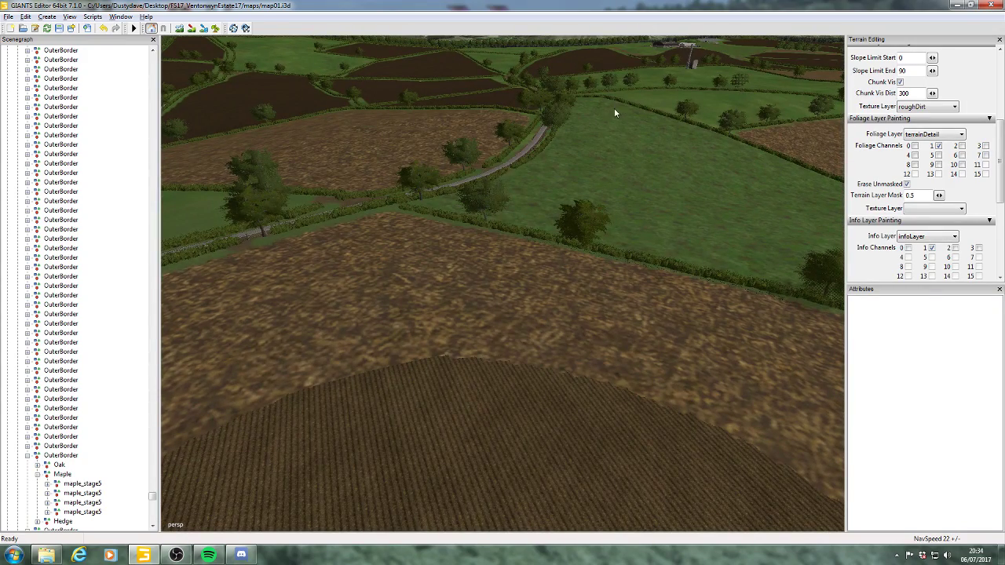
right_click_drag(531, 225, 515, 139)
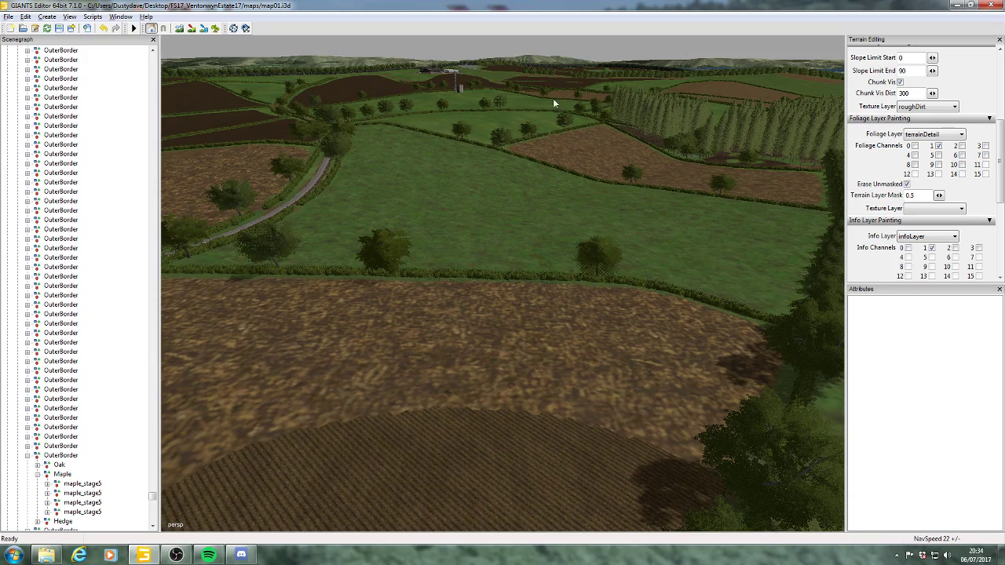
right_click_drag(718, 124, 663, 174)
left_click_drag(663, 174, 624, 191, "alt")
left_click_drag(485, 166, 527, 167, "alt")
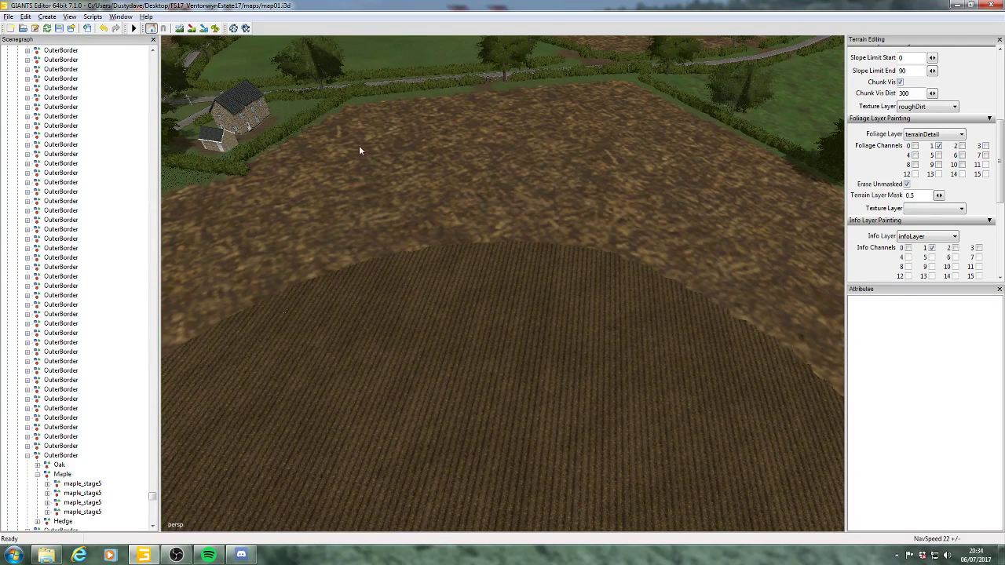
mouse_move(590, 141)
left_mouse_down("alt")
mouse_move(602, 150)
mouse_move(579, 141)
left_mouse_up("alt")
left_click_drag(503, 181, 463, 252, "alt")
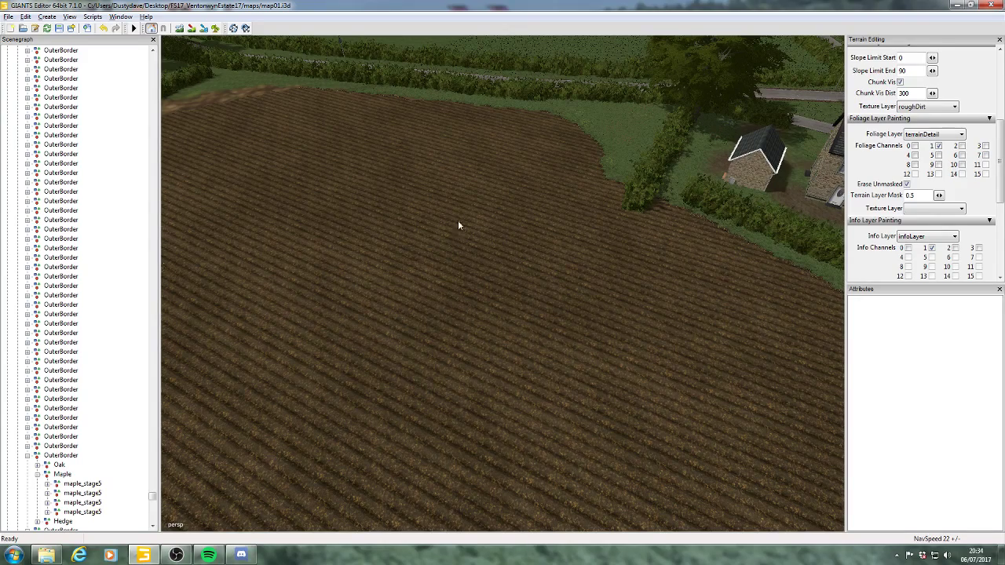
left_click_drag(460, 225, 431, 179, "alt")
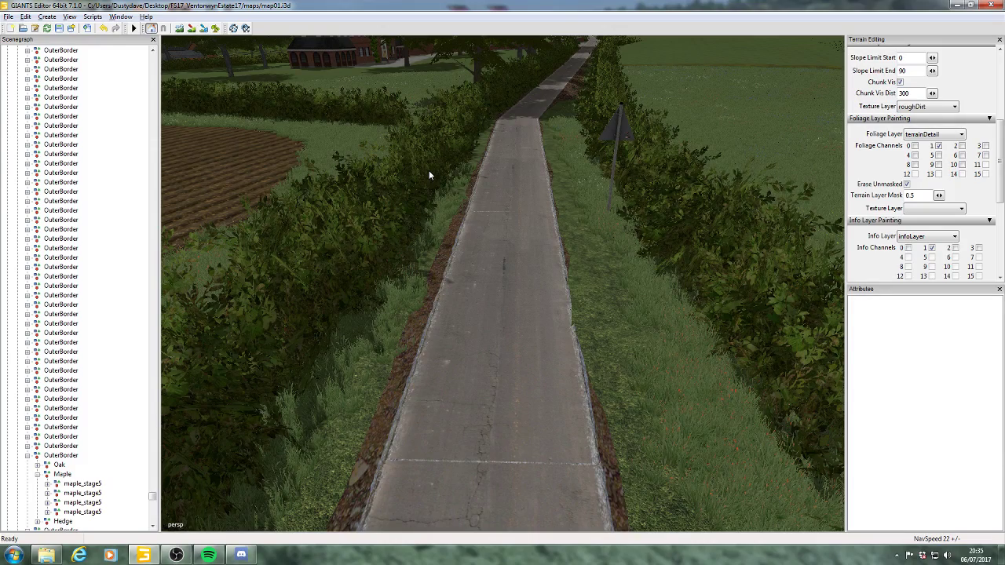
middle_click_drag(430, 174, 648, 223, "alt")
left_click(606, 225)
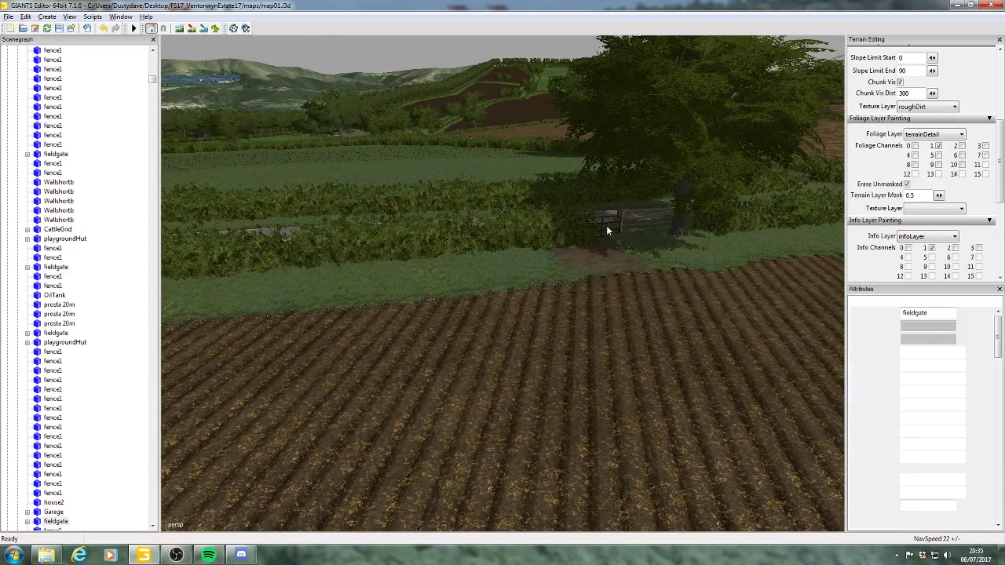
left_click(629, 352)
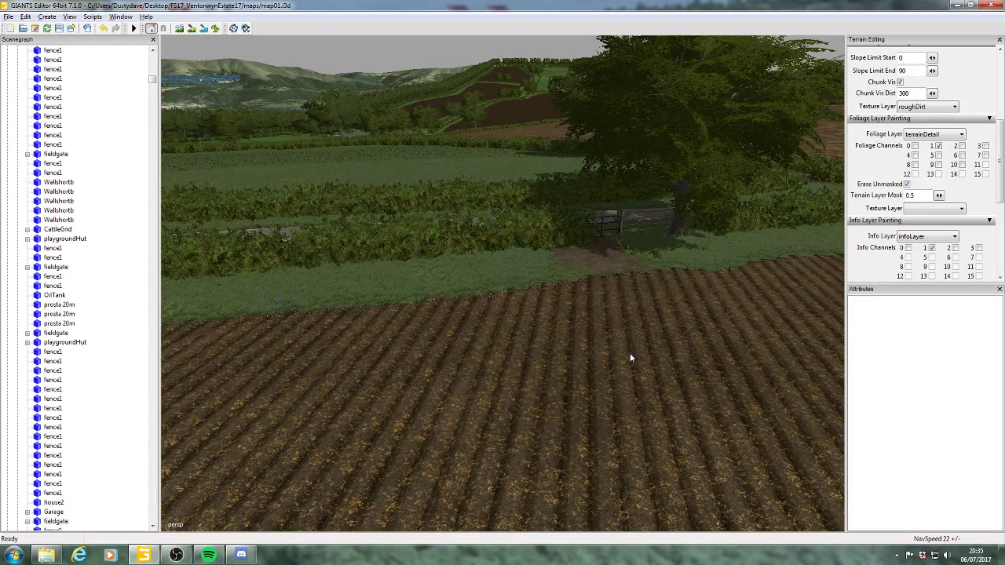
- Inspect the tree-lined lane and its hedges as far as the road fork at the Little Downderry Farm entrance
left_click_drag(630, 352, 495, 374, "alt")
right_click_drag(583, 406, 623, 290, "alt")
left_click_drag(623, 290, 456, 359, "alt")
right_click_drag(456, 359, 522, 347, "alt")
left_click_drag(522, 347, 468, 380, "alt")
middle_click_drag(468, 376, 415, 399, "alt")
right_click_drag(415, 399, 507, 334, "alt")
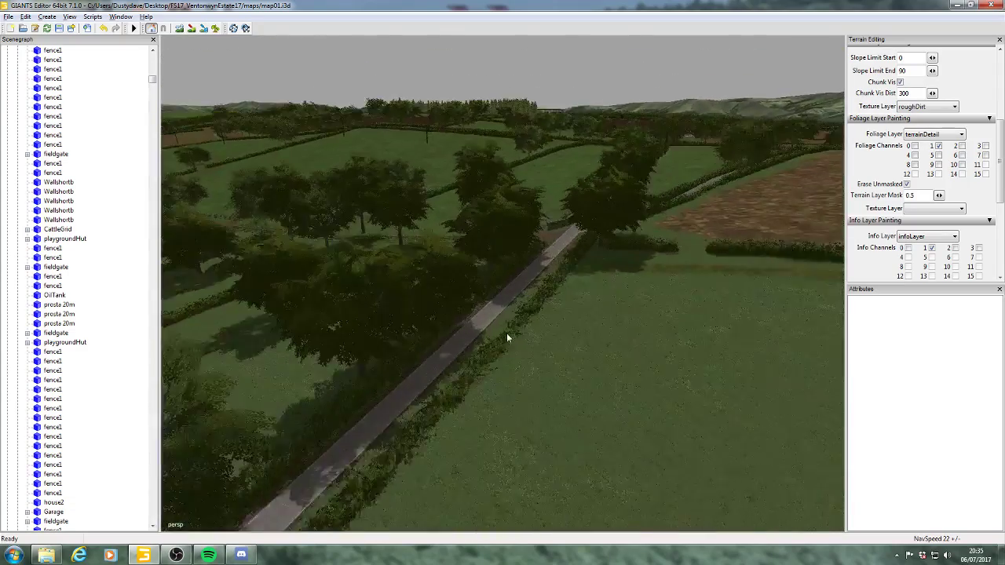
middle_click_drag(507, 334, 398, 392, "alt")
right_click_drag(398, 391, 518, 334, "alt")
middle_click_drag(518, 334, 439, 378, "alt")
right_click_drag(439, 378, 582, 302, "alt")
left_click_drag(583, 302, 501, 297, "alt")
middle_click_drag(500, 297, 463, 314, "alt")
right_click_drag(464, 314, 524, 275, "alt")
left_click_drag(523, 274, 524, 272, "alt")
right_click_drag(523, 273, 600, 273, "alt")
middle_click_drag(601, 273, 624, 255, "alt")
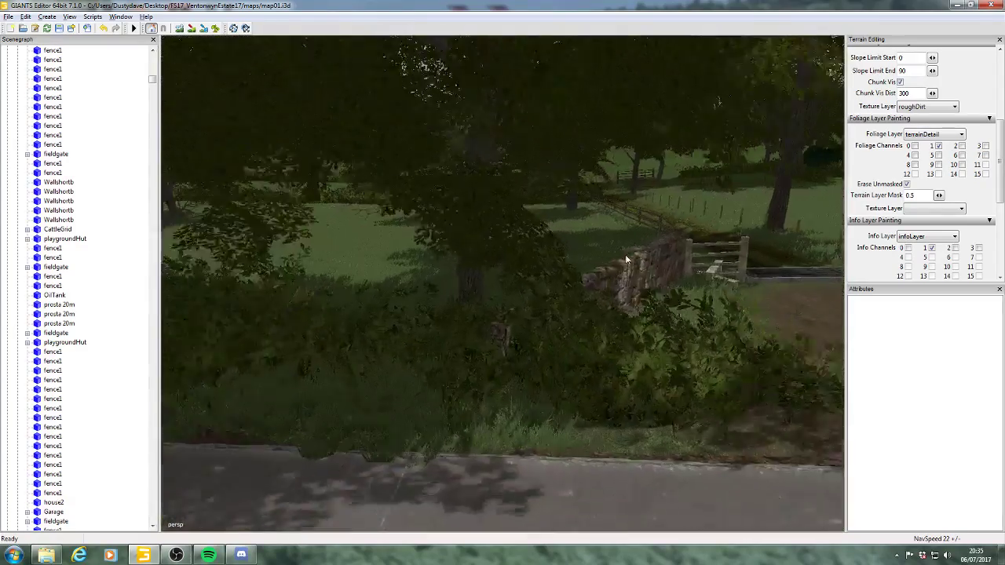
right_click_drag(625, 254, 320, 330, "alt")
middle_click_drag(320, 330, 384, 326, "alt")
left_click_drag(383, 321, 633, 340, "alt")
right_click_drag(633, 340, 580, 345, "alt")
left_click_drag(581, 345, 600, 337, "alt")
mouse_move(600, 340)
right_mouse_down("alt")
mouse_move(615, 331)
mouse_move(587, 327)
right_mouse_up("alt")
left_click_drag(587, 327, 587, 339, "alt")
middle_click_drag(587, 339, 603, 350, "alt")
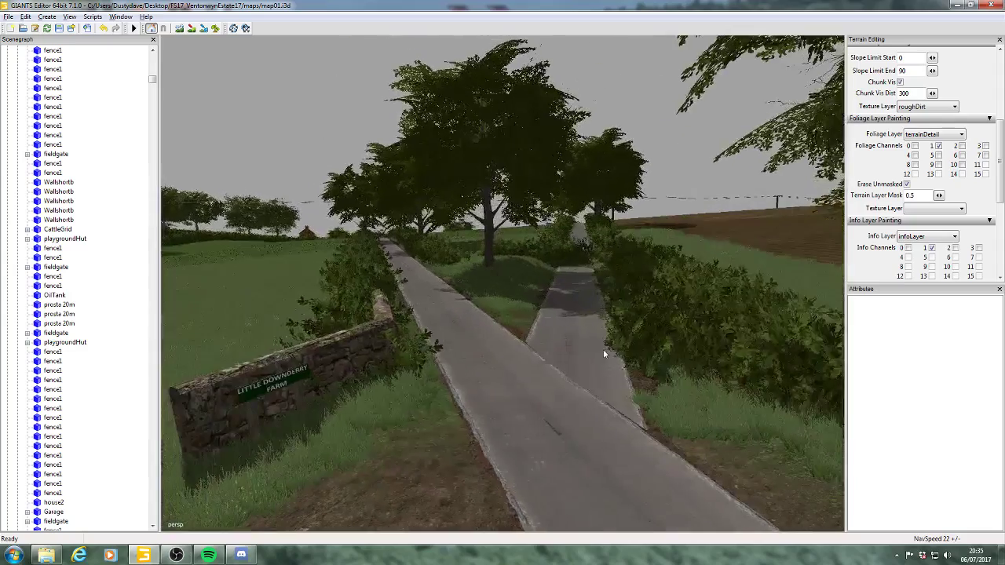
right_click_drag(602, 350, 594, 269, "alt")
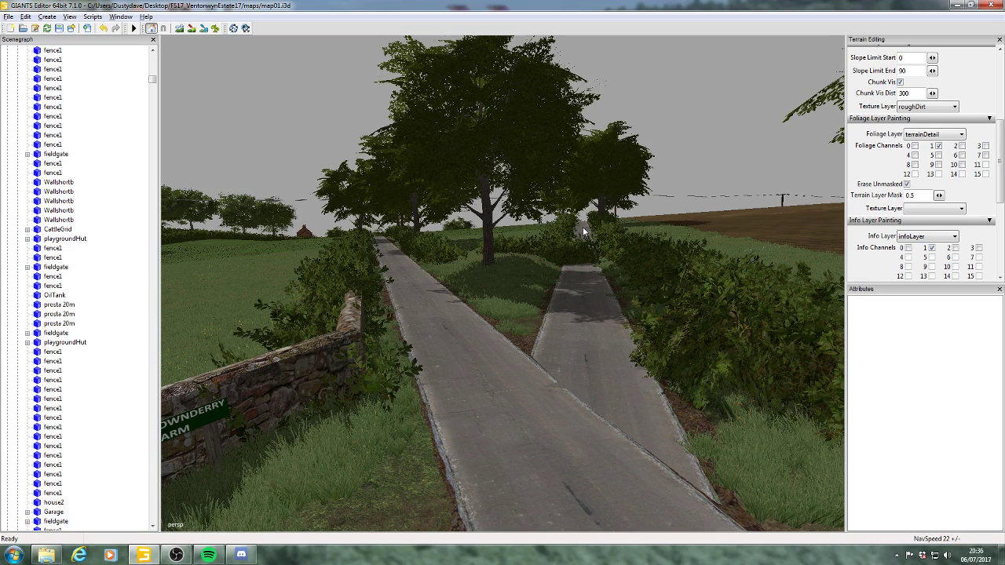
- Move the shrubLong9m hedge back along the lane, clear of the farm entrance, to Translate X about -835.80 and Z about 196.44
left_click_drag(632, 284, 567, 275, "alt")
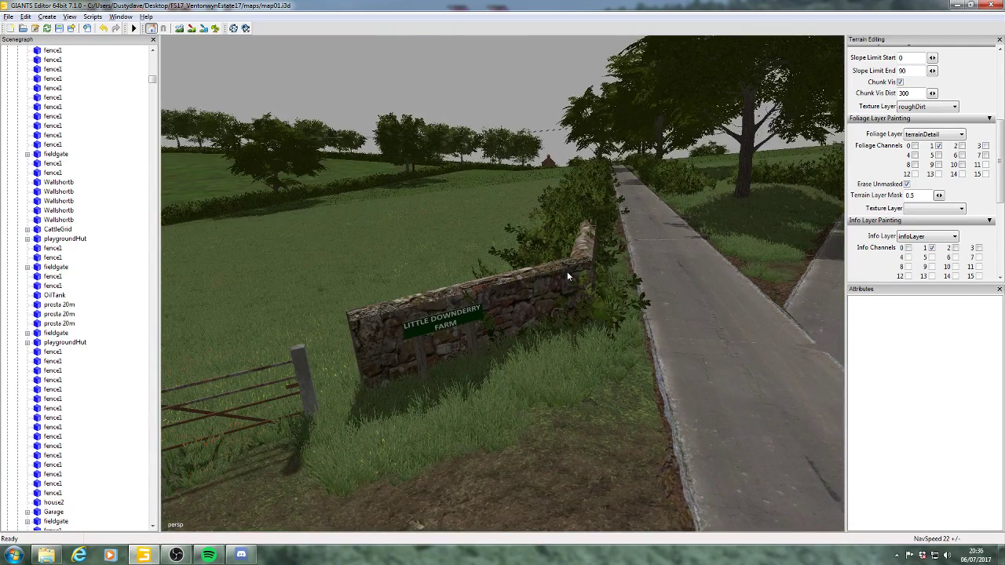
left_click_drag(617, 311, 397, 328, "alt")
left_click(536, 367)
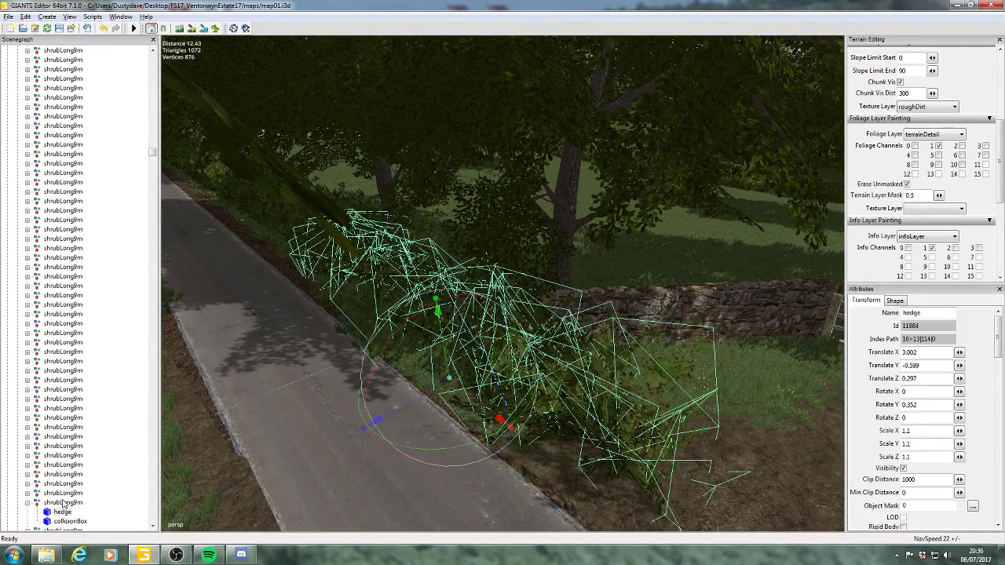
left_click(62, 502)
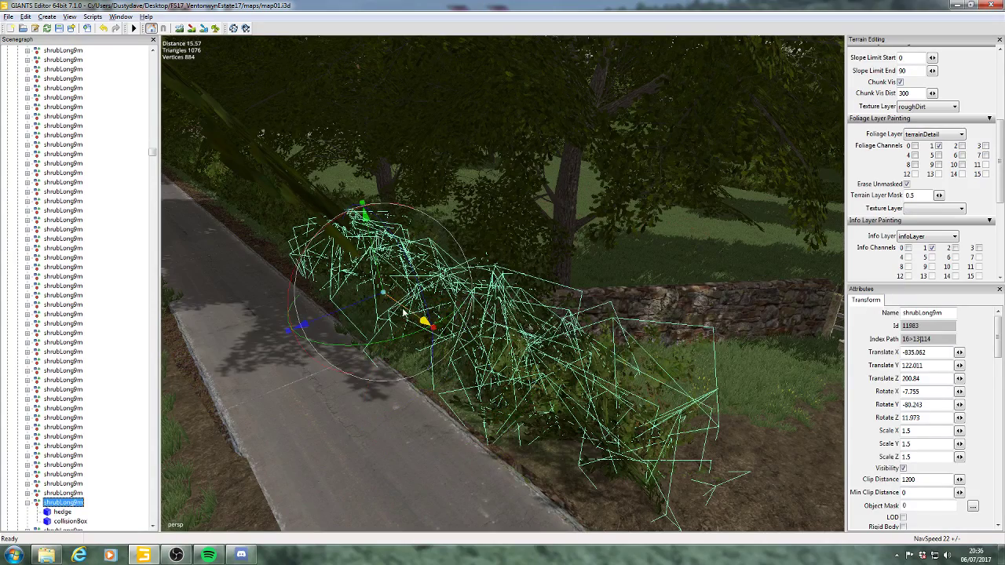
left_click_drag(403, 312, 321, 236)
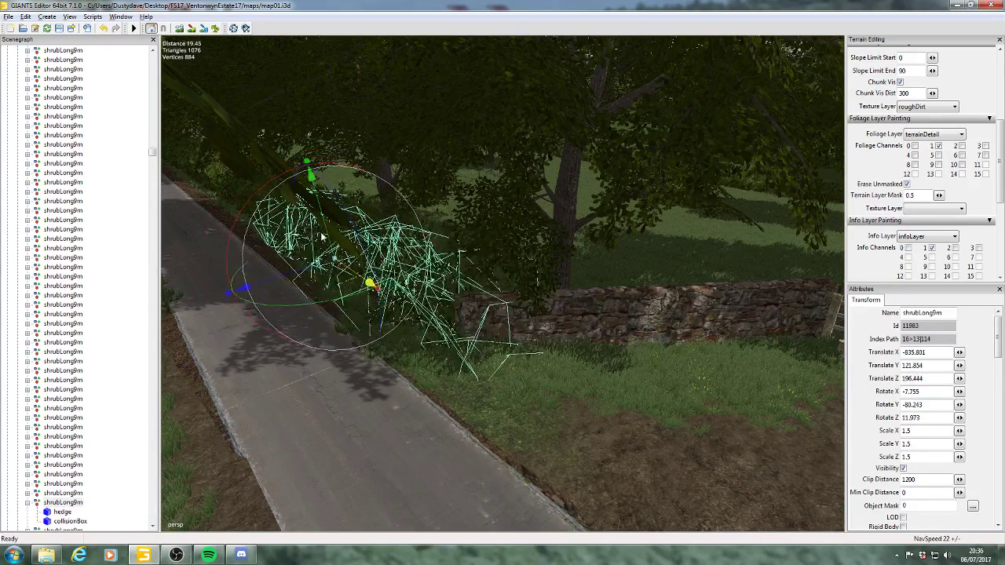
left_click(200, 416)
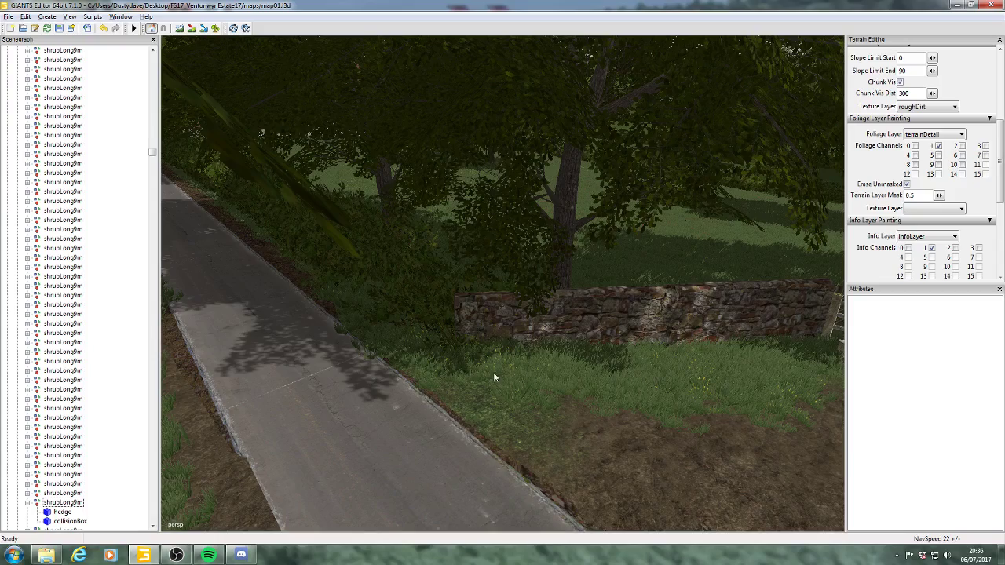
- Inspect the farm entrance, checking the stone wall, stile, cattle grid, metal gate and the track behind them
left_click_drag(494, 373, 541, 339, "alt")
middle_click_drag(541, 339, 529, 335, "alt")
scroll(536, 327, "up", 3)
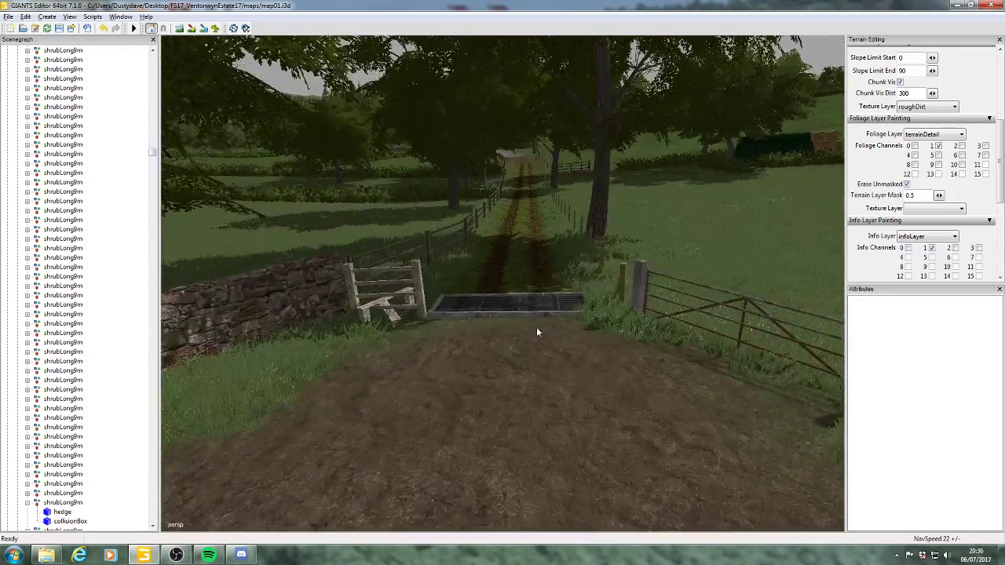
left_click_drag(537, 327, 485, 320, "alt")
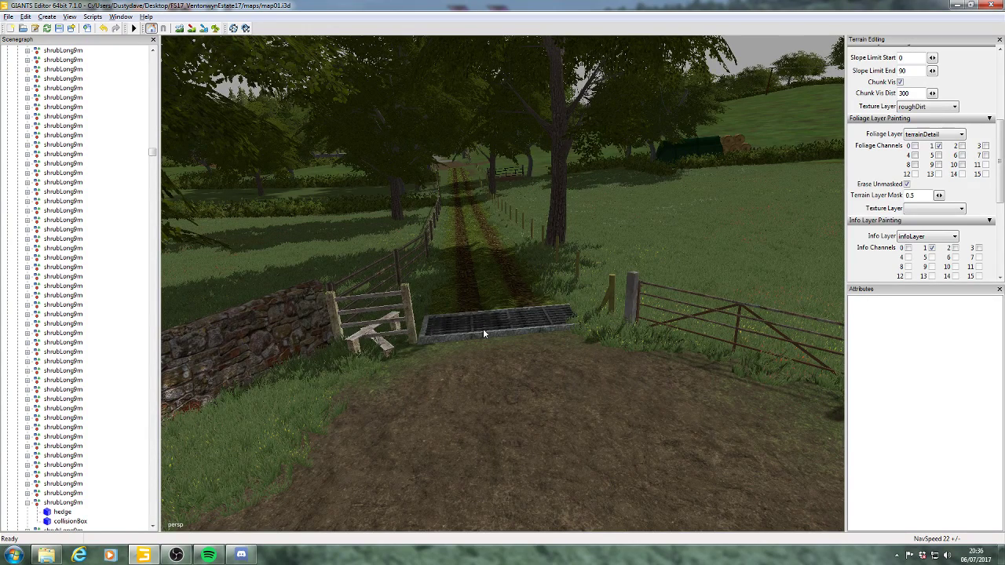
middle_click_drag(482, 330, 494, 326, "alt")
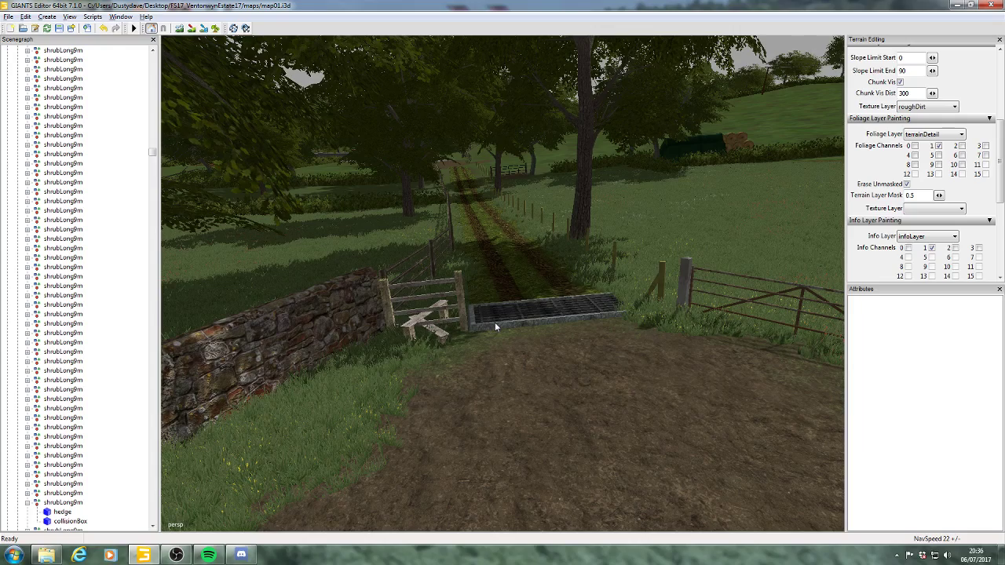
middle_click_drag(615, 293, 641, 291, "alt")
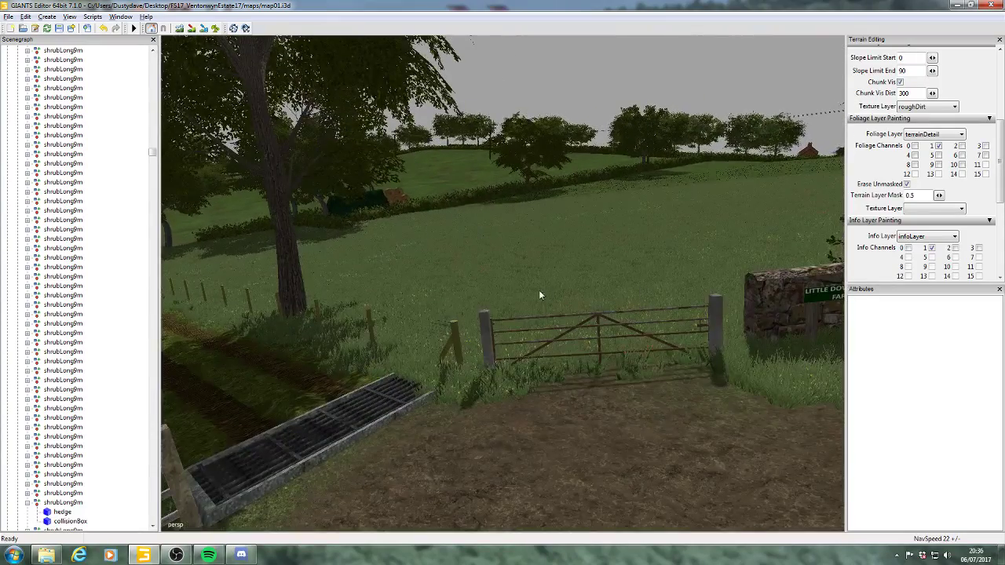
middle_click_drag(539, 293, 447, 362, "alt")
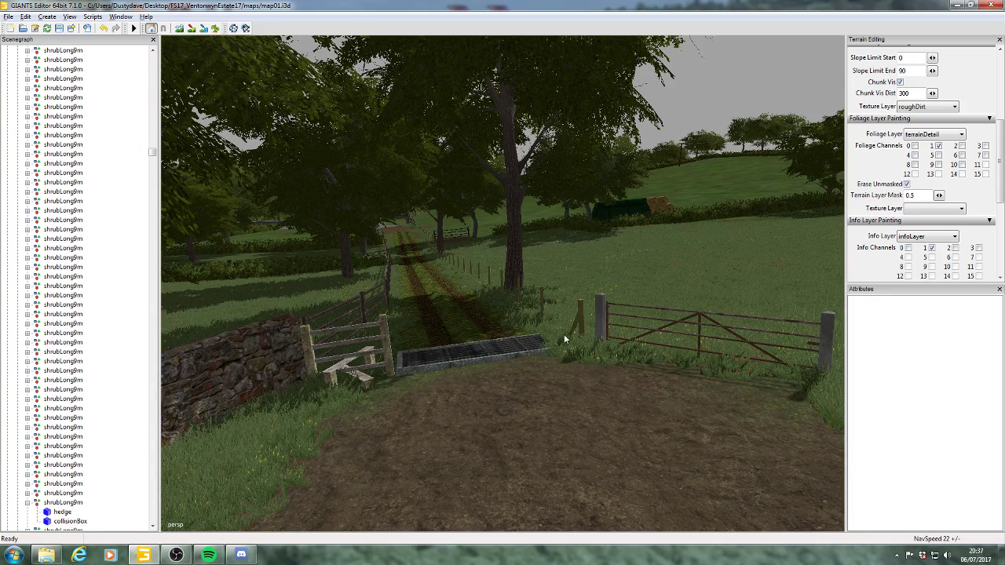
left_click_drag(567, 335, 556, 344, "alt")
middle_click_drag(556, 343, 553, 342, "alt")
left_click_drag(554, 342, 544, 355, "alt")
- Try lowering the cattle grid at the farm entrance to Translate Y about 121.09, and undo the move
left_click(515, 362)
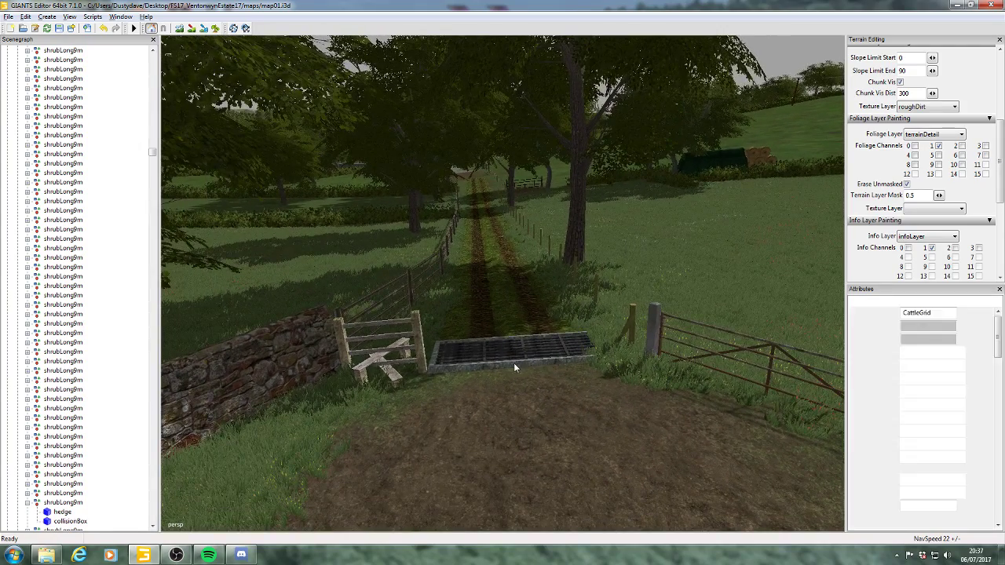
left_click_drag(523, 357, 523, 366)
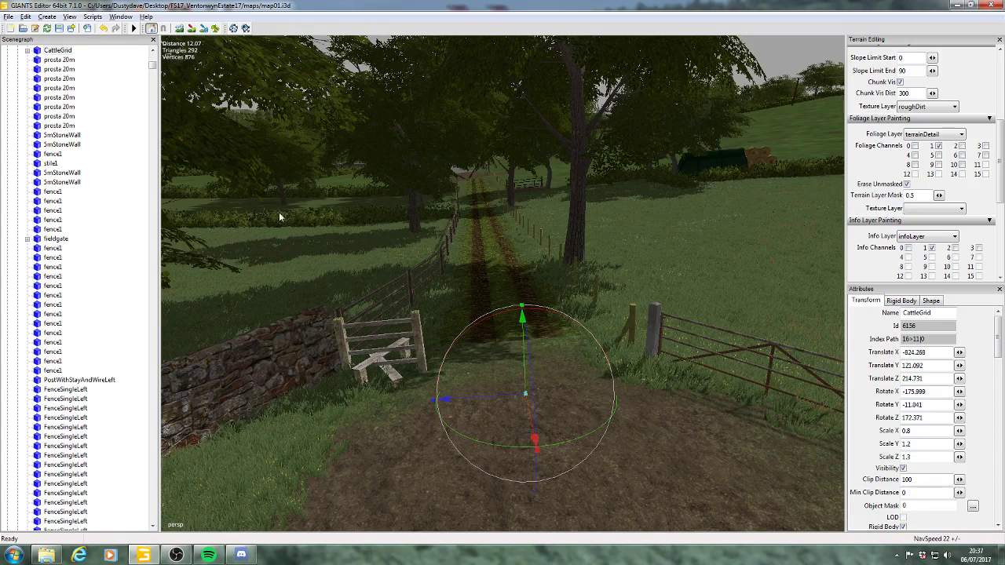
left_click(103, 27)
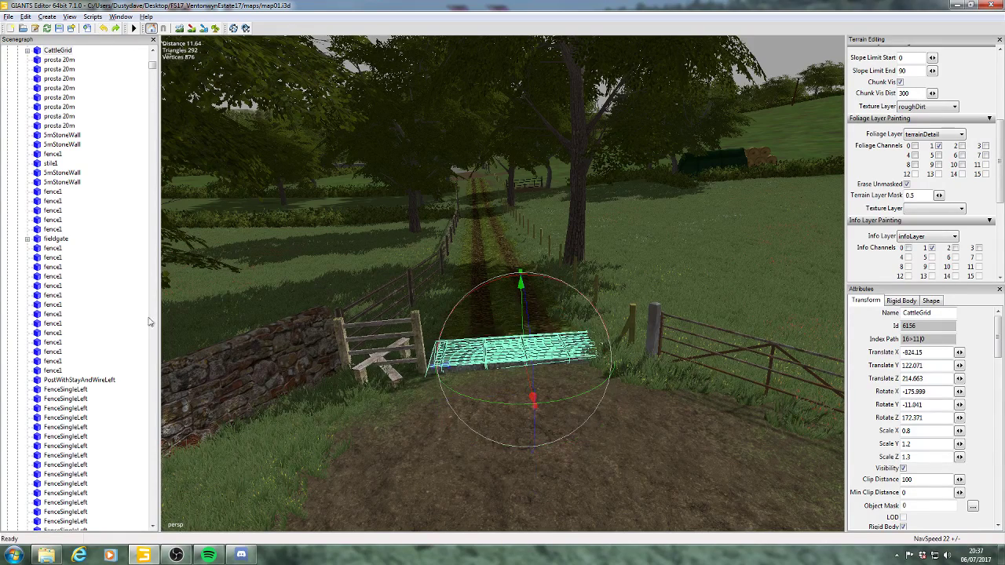
left_click(535, 379)
- Inspect the cattle grid, stile and metal gate at the farm entrance, then survey the adjoining fields and farmyard from above
scroll(551, 379, "up", 3)
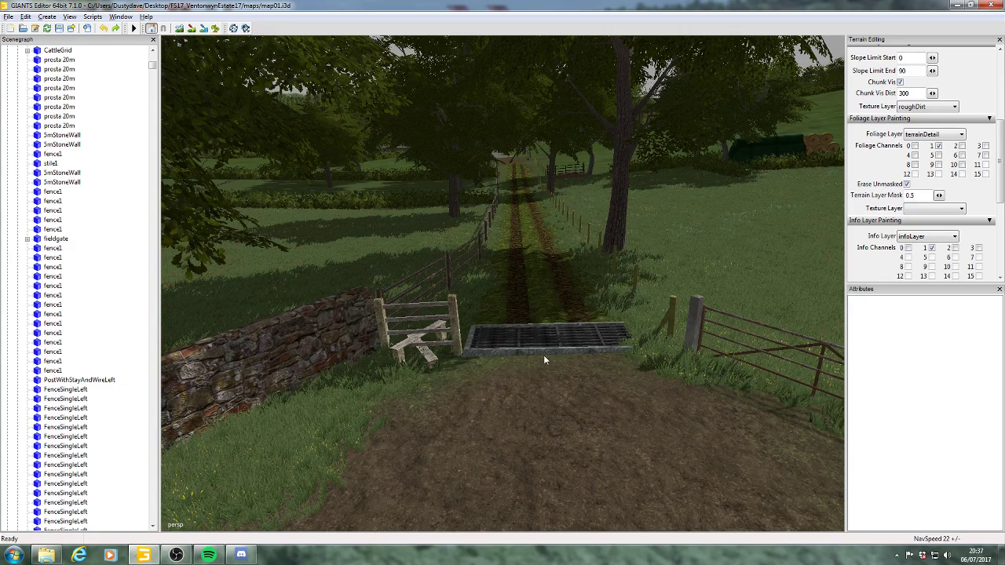
left_click_drag(537, 360, 508, 369, "alt")
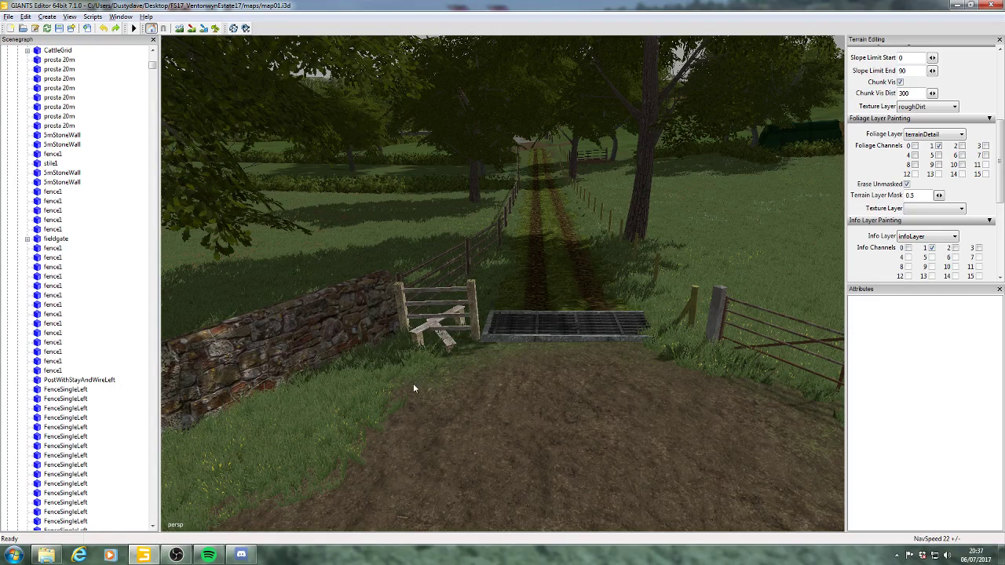
left_click_drag(406, 392, 472, 393, "alt")
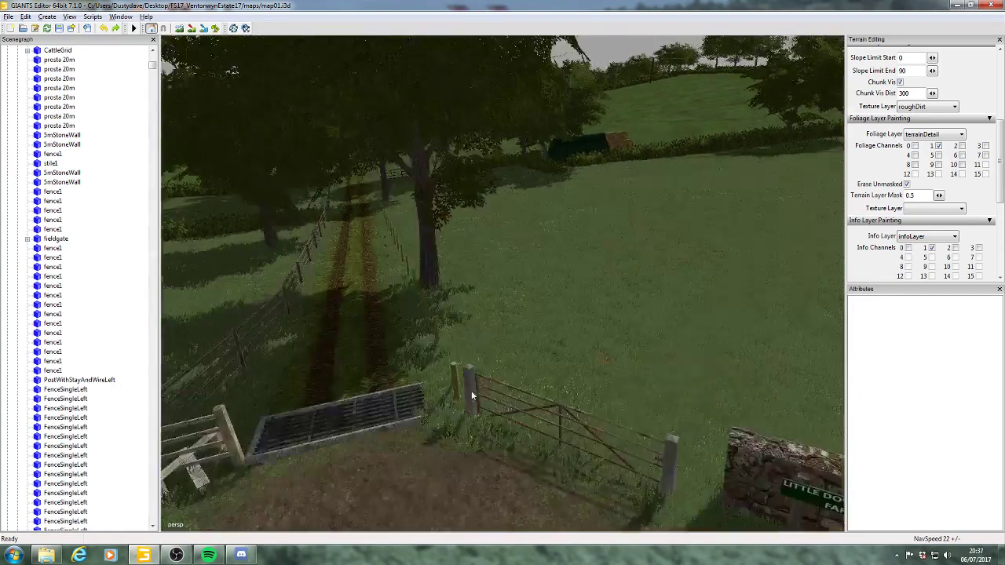
key("w")
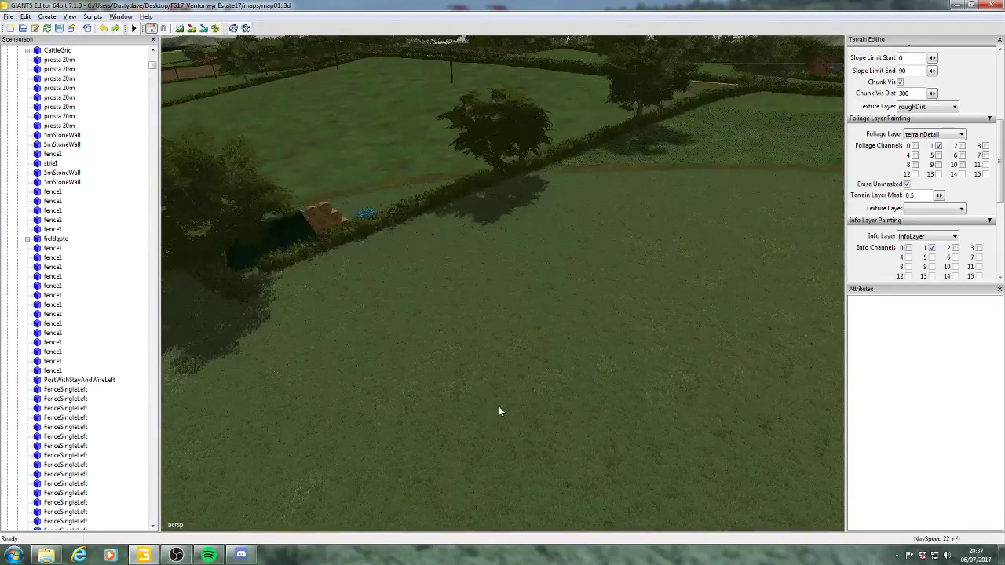
key("s")
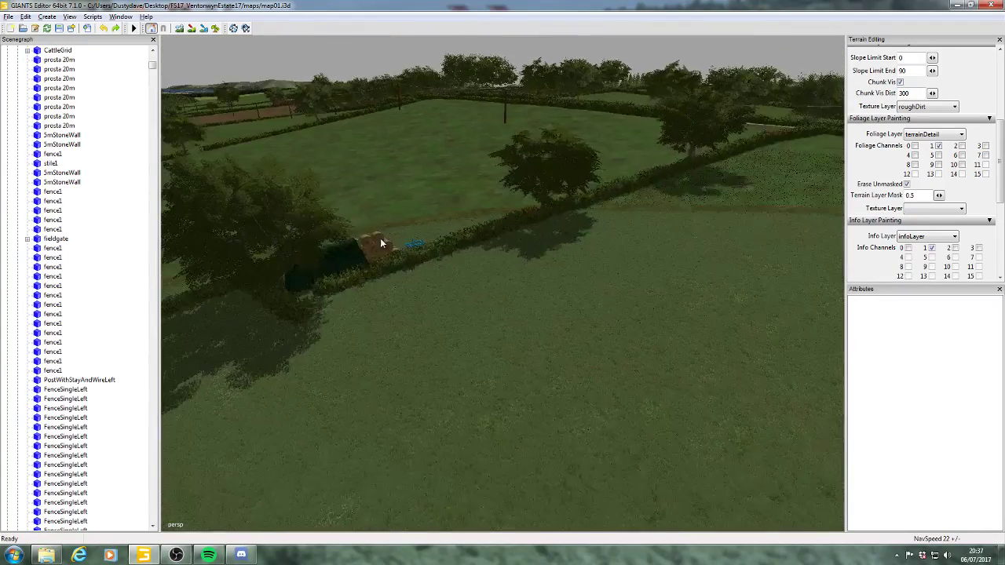
left_click_drag(380, 244, 492, 248, "alt")
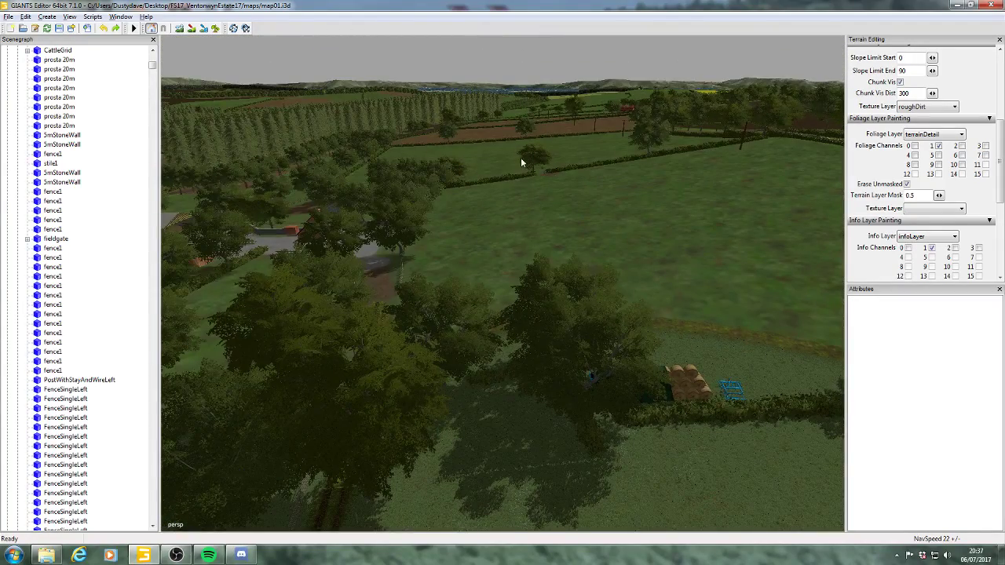
left_click_drag(554, 160, 477, 240, "alt")
left_click_drag(372, 233, 405, 281, "alt")
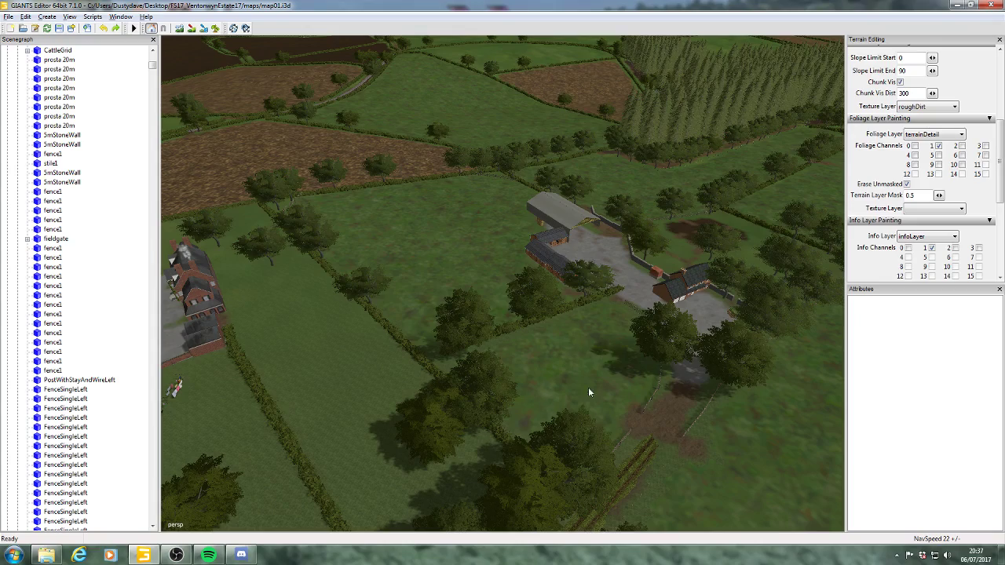
left_click_drag(635, 358, 527, 302, "alt")
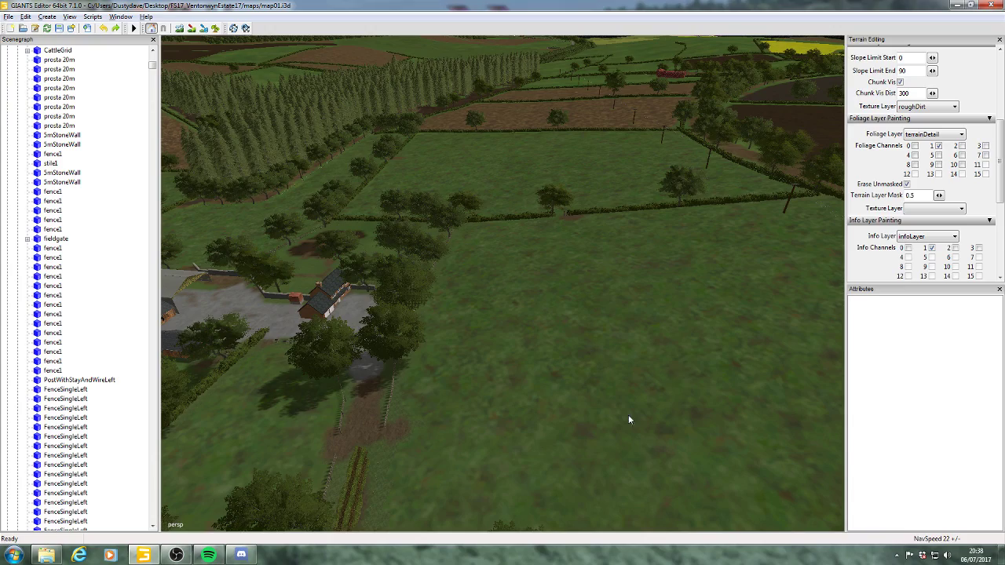
- Examine the hedge line with the stacked round bales, green-covered stack and blue implements, and the grass field beside the farm track
left_click_drag(577, 399, 771, 440, "alt")
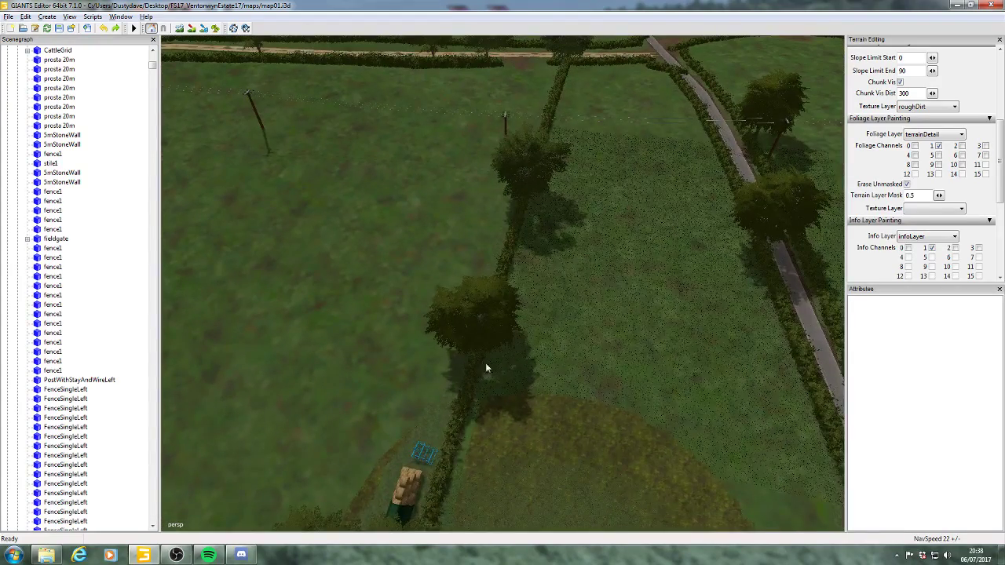
left_click_drag(486, 364, 725, 242, "alt")
middle_click_drag(724, 242, 660, 316, "alt")
left_click_drag(660, 315, 649, 410, "alt")
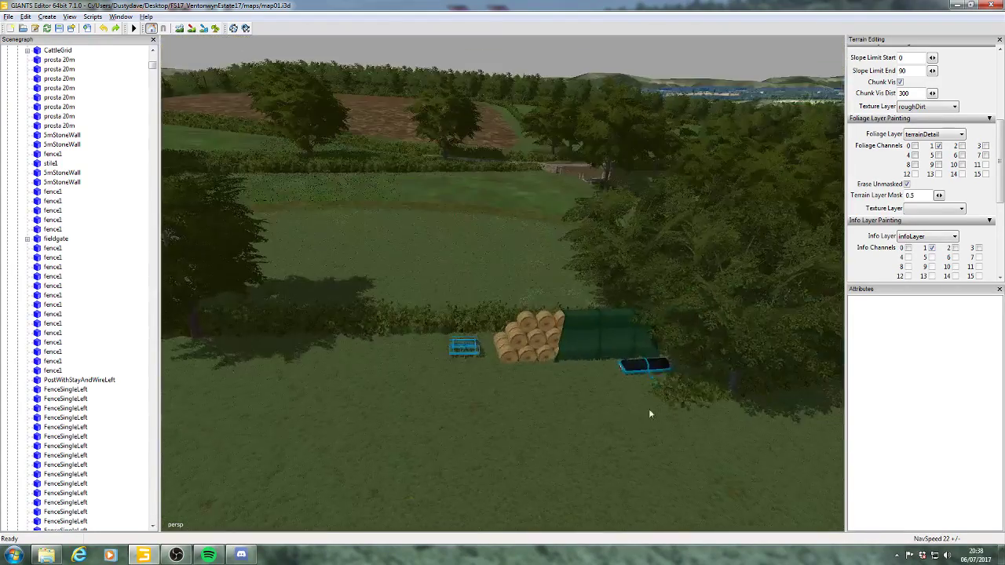
scroll(649, 410, "up", 3)
middle_click_drag(649, 409, 683, 347, "alt")
left_click_drag(683, 347, 626, 349, "alt")
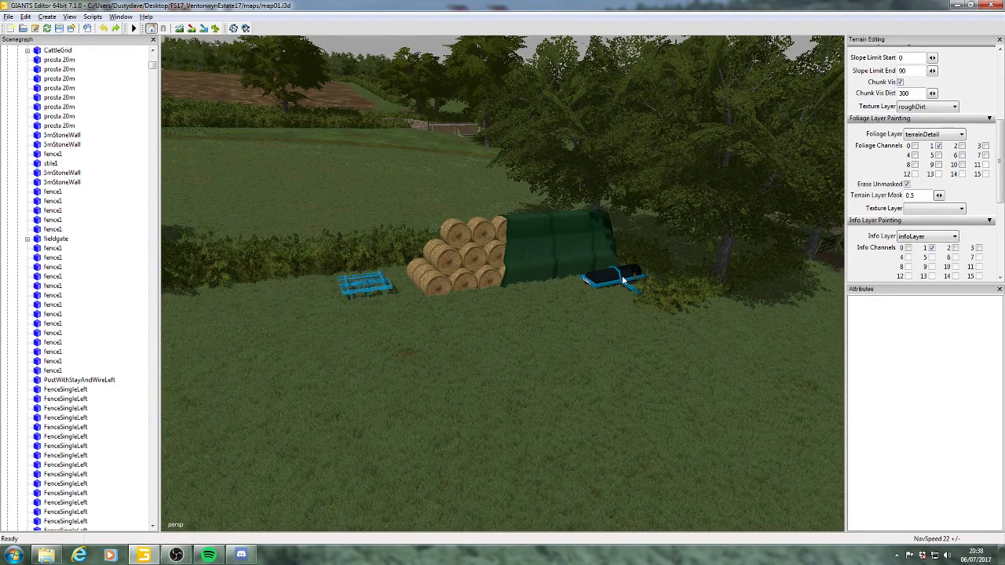
left_click_drag(408, 334, 485, 334, "alt")
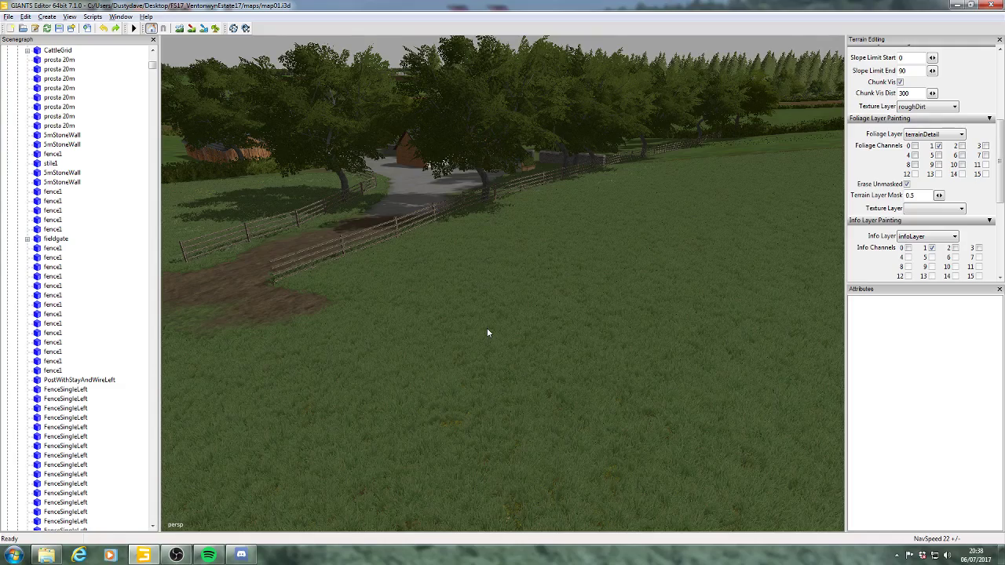
left_click_drag(484, 316, 574, 287, "alt")
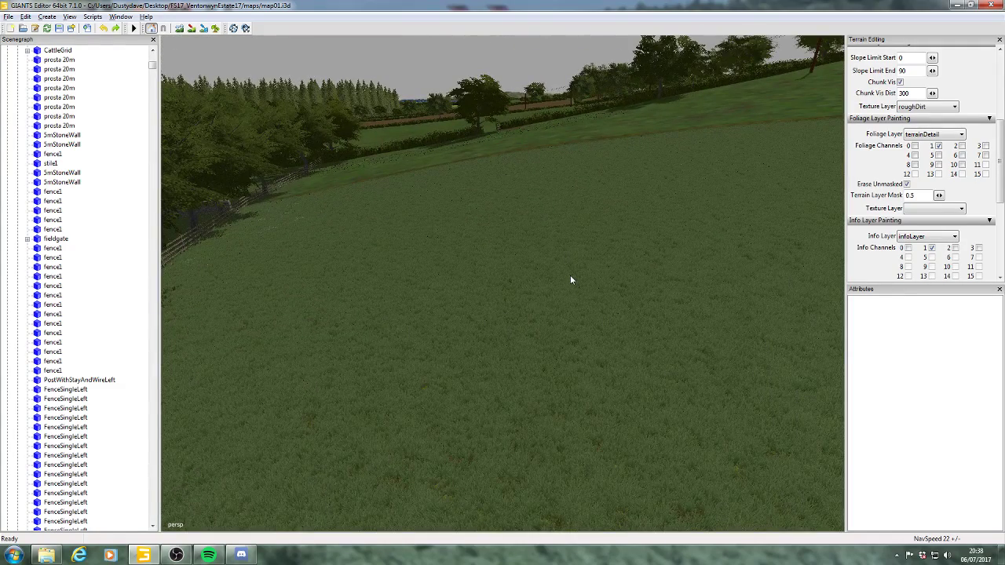
- Inspect the brick farmhouse with its garages and the row of wooden stables around the concrete yard
left_click_drag(571, 280, 491, 240, "alt")
scroll(520, 236, "up", 5)
scroll(491, 238, "up", 3)
middle_click_drag(491, 237, 555, 209, "alt")
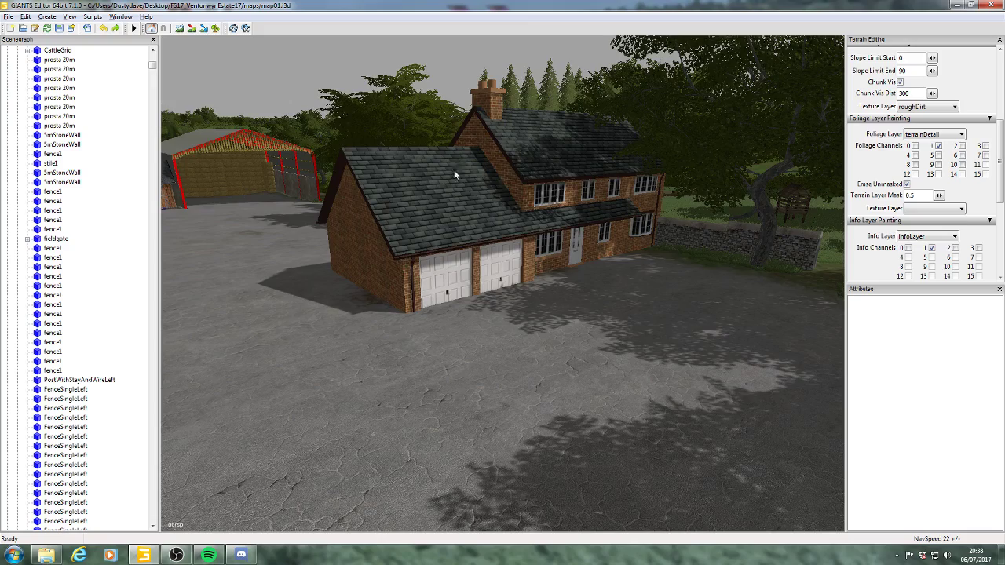
middle_click_drag(454, 169, 719, 317)
left_click_drag(638, 312, 507, 311, "alt")
left_click_drag(589, 311, 534, 310, "alt")
middle_click_drag(533, 309, 463, 303, "alt")
left_click_drag(463, 303, 477, 304, "alt")
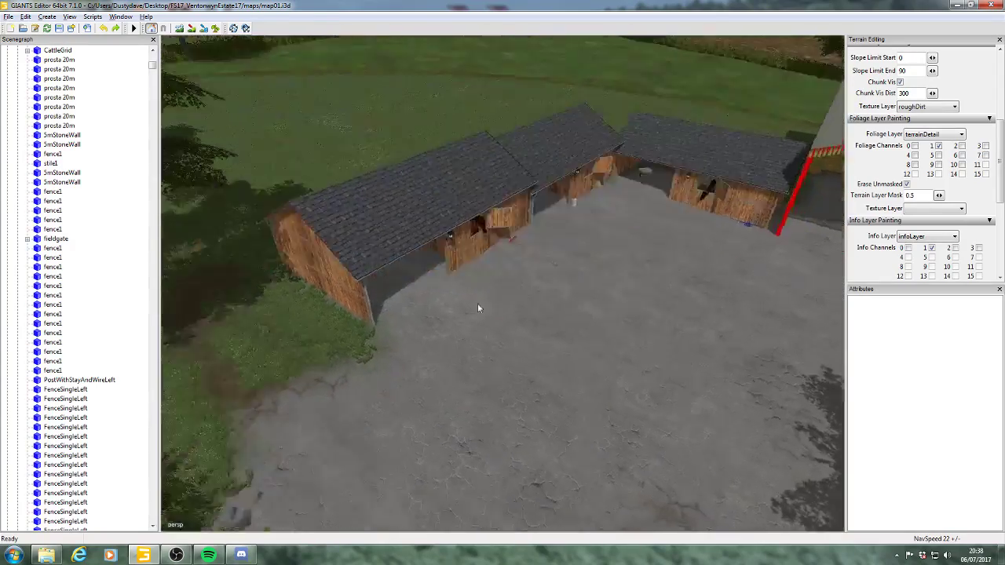
middle_click_drag(477, 304, 545, 261, "alt")
left_click_drag(544, 261, 517, 247, "alt")
middle_click_drag(518, 247, 515, 249, "alt")
left_click_drag(515, 248, 337, 250, "alt")
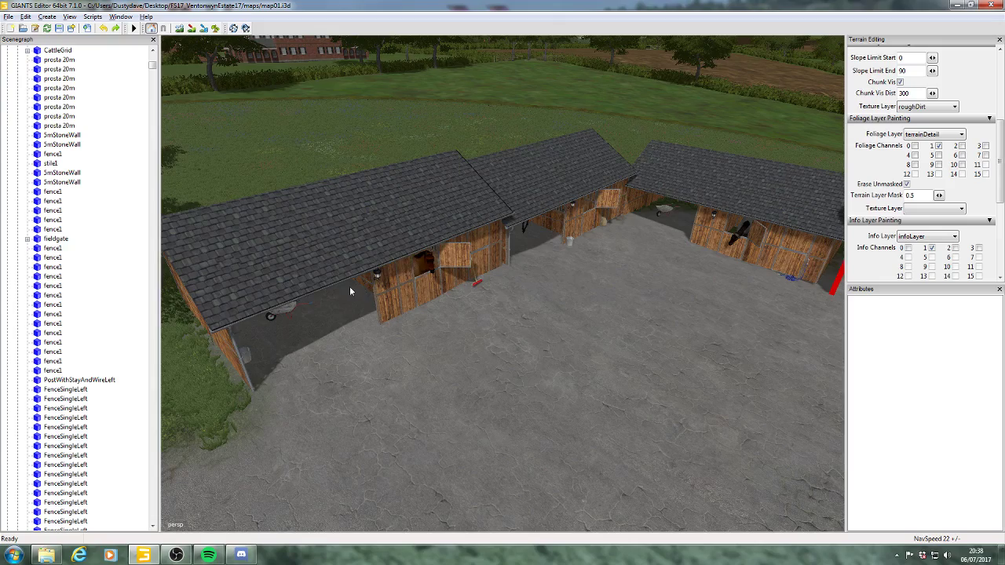
- Examine the red-framed open barn next to the stables, including its concrete side walls, rear wall and floor
left_click_drag(351, 291, 510, 265, "alt")
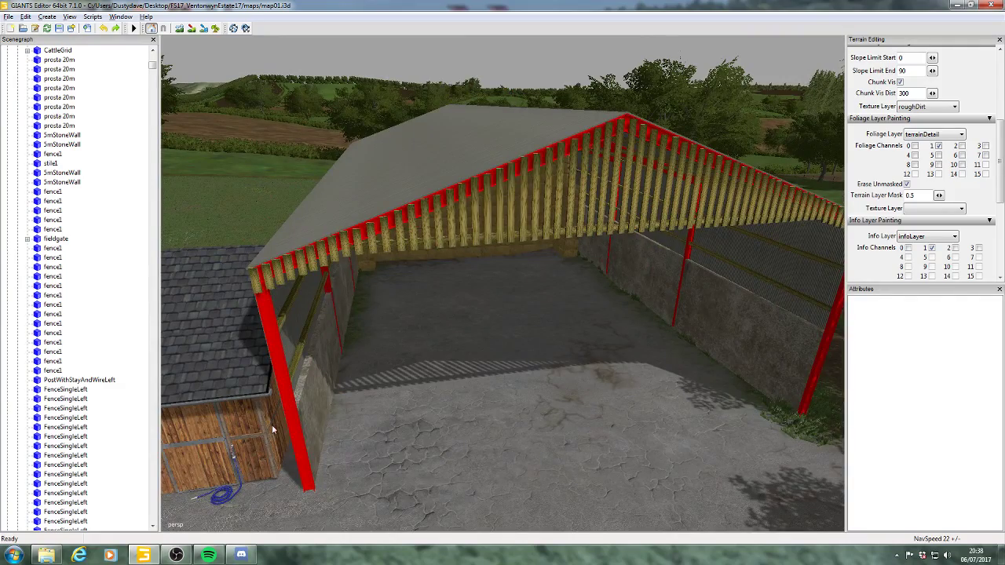
left_click_drag(544, 436, 529, 399, "alt")
right_click_drag(529, 399, 506, 390, "alt")
left_click_drag(506, 389, 532, 374, "alt")
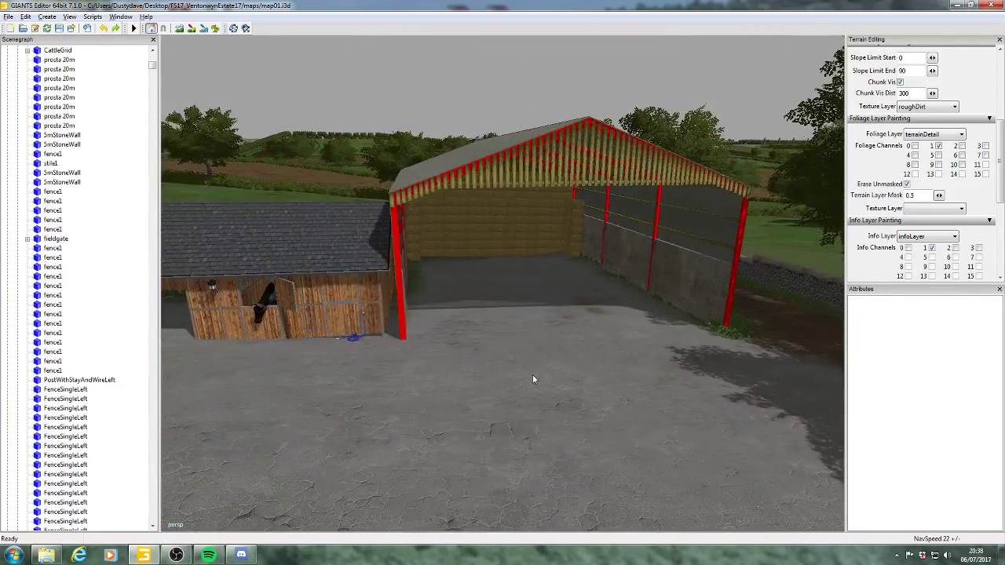
right_click_drag(532, 378, 532, 374, "alt")
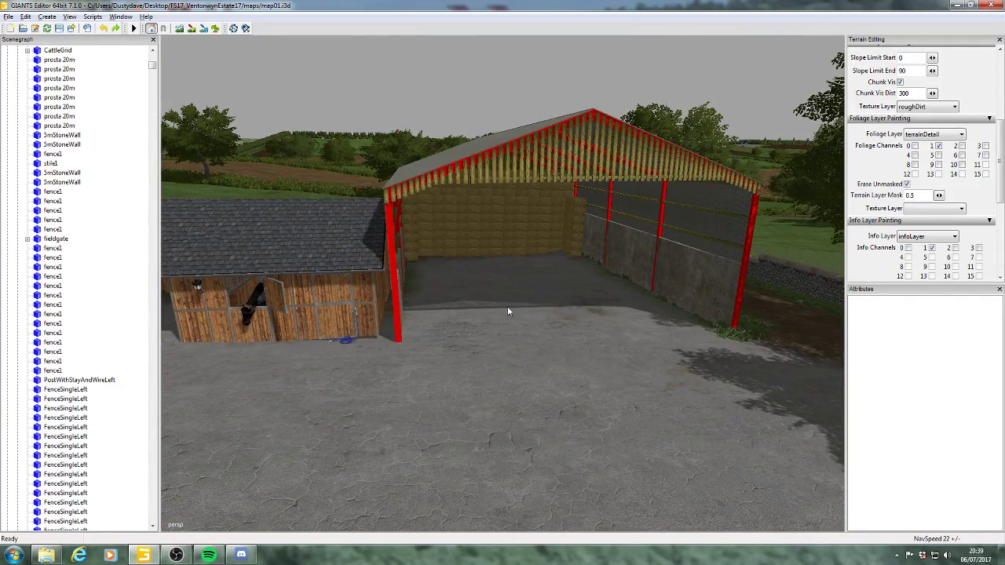
left_click_drag(508, 310, 616, 222, "alt")
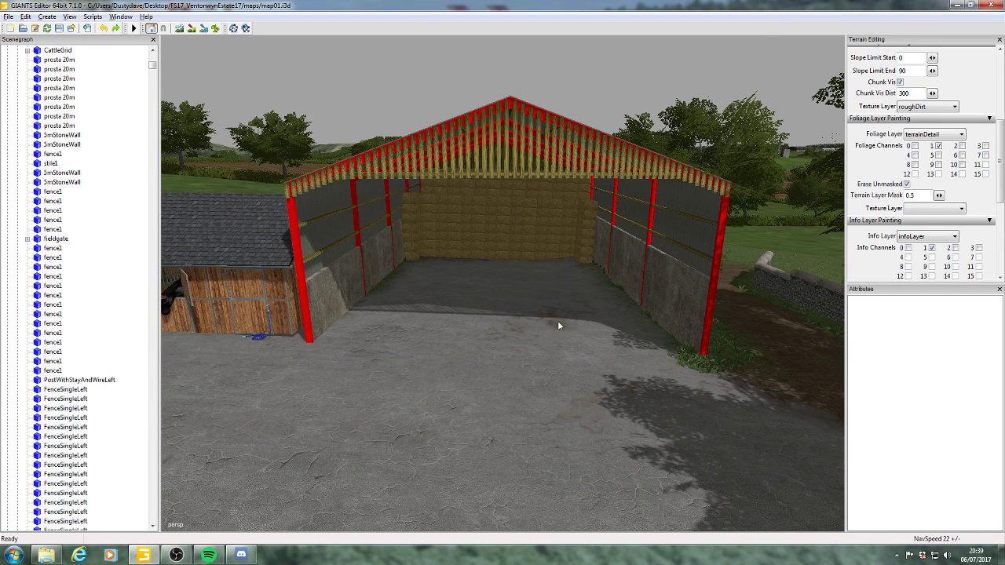
mouse_move(558, 322)
left_mouse_down("alt")
mouse_move(587, 332)
mouse_move(579, 335)
mouse_move(589, 319)
mouse_move(553, 331)
left_mouse_up("alt")
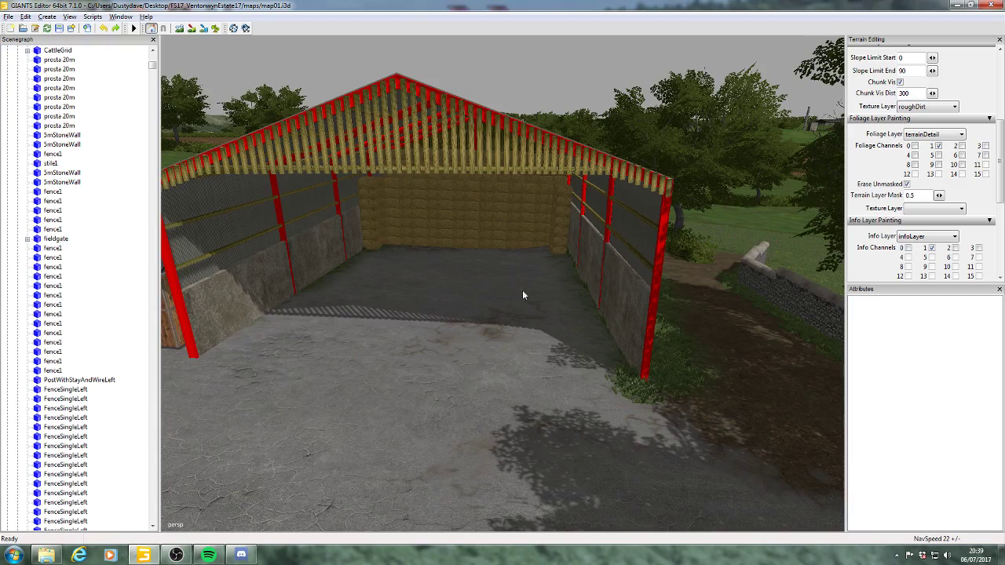
mouse_move(567, 287)
left_mouse_down("alt")
mouse_move(433, 293)
mouse_move(562, 292)
left_mouse_up("alt")
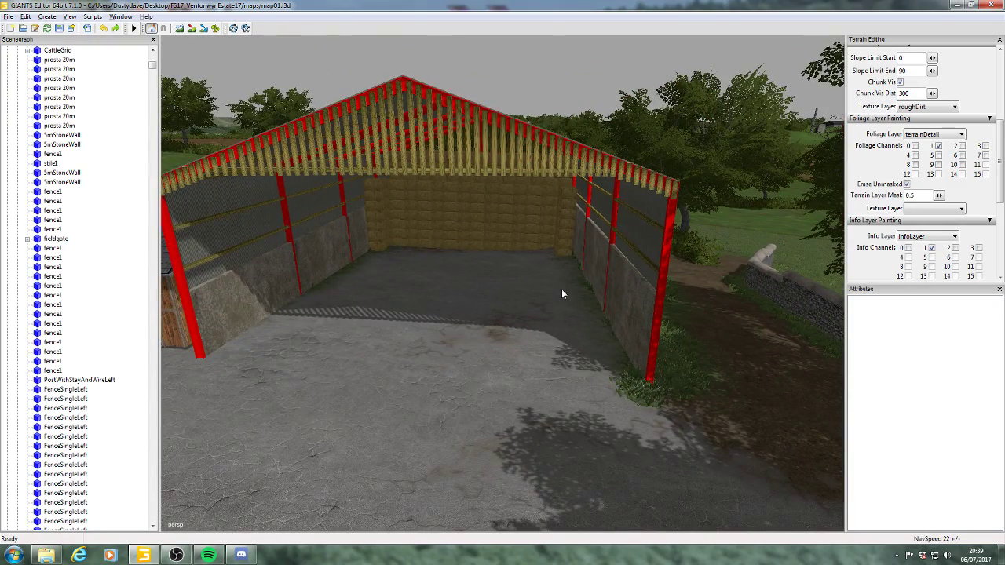
mouse_move(559, 289)
left_mouse_down("alt")
mouse_move(514, 286)
mouse_move(552, 287)
left_mouse_up("alt")
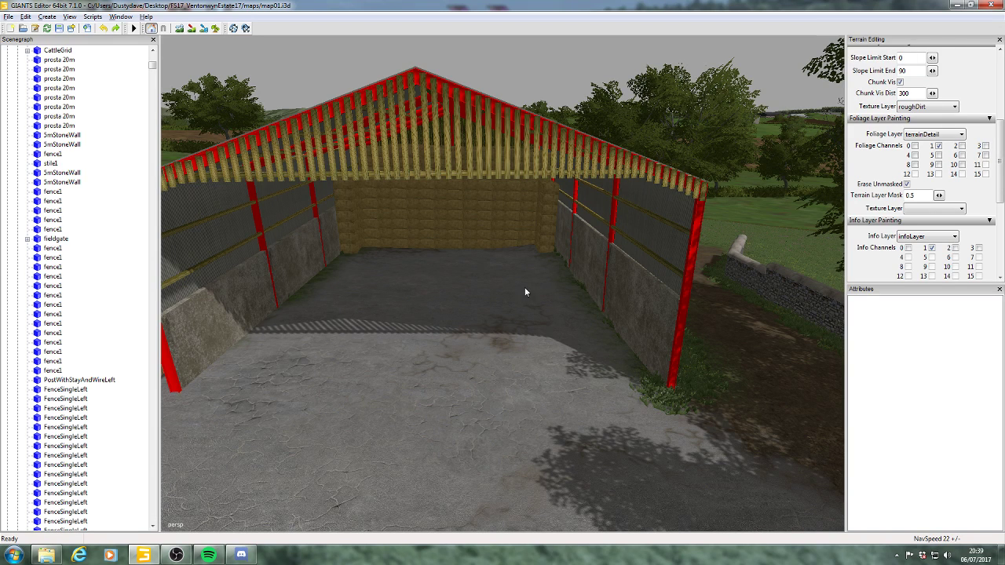
left_click_drag(522, 293, 527, 296, "alt")
middle_click_drag(556, 283, 553, 285, "alt")
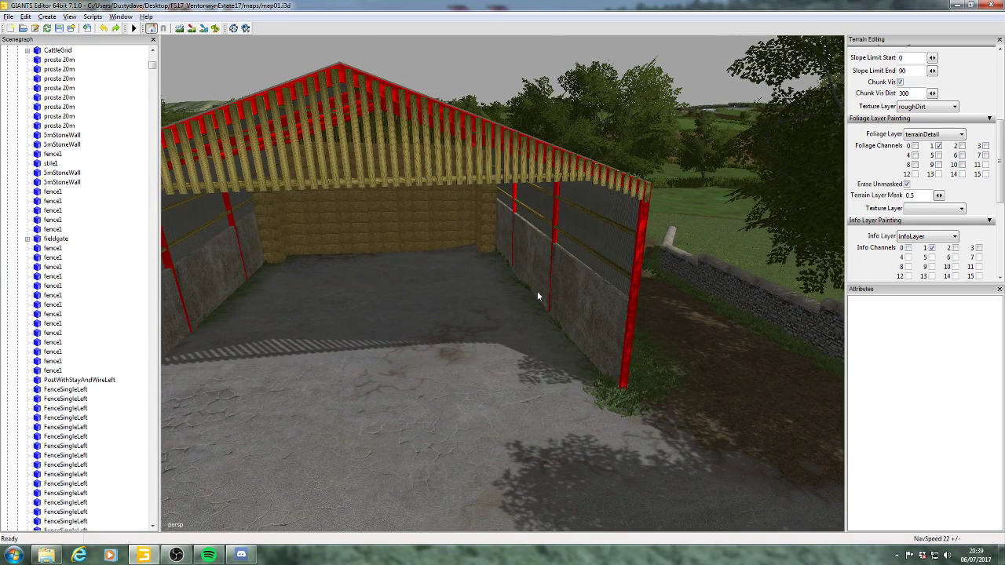
- Inspect the dirt track and stone wall beside the barn and the vegetable plots with the scarecrow near the farmhouse
middle_click_drag(539, 290, 503, 349, "alt")
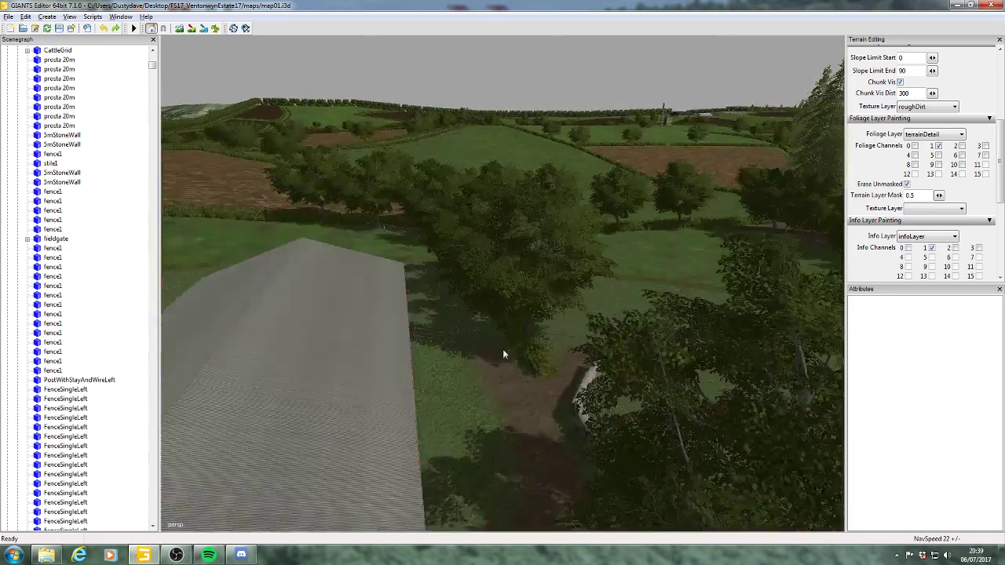
scroll(534, 330, "up", 2)
left_click_drag(544, 324, 312, 295, "alt")
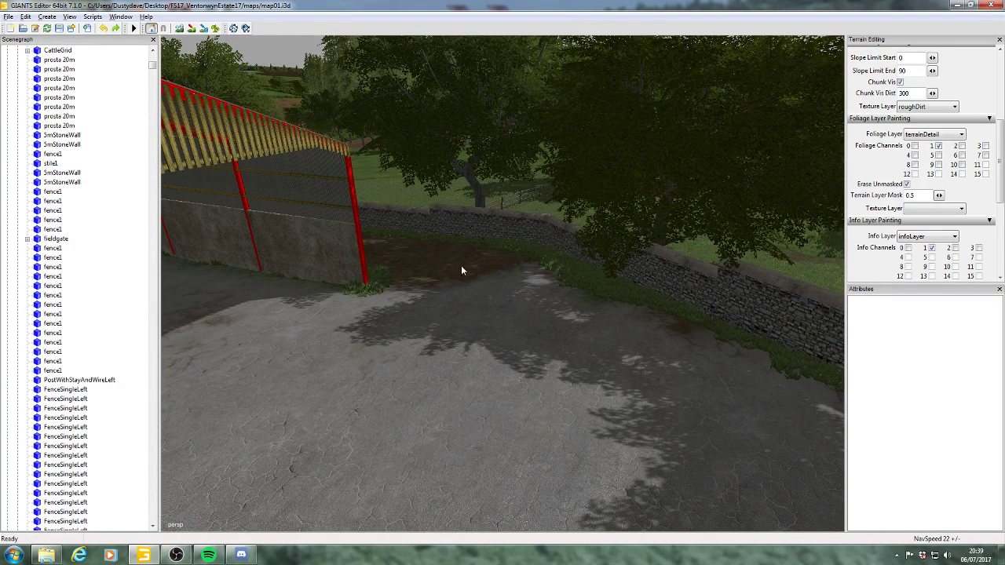
left_click_drag(461, 266, 583, 307, "alt")
scroll(583, 278, "up", 4)
scroll(503, 273, "up", 4)
scroll(605, 285, "up", 4)
scroll(581, 275, "up", 5)
scroll(619, 293, "down", 4)
scroll(568, 327, "up", 3)
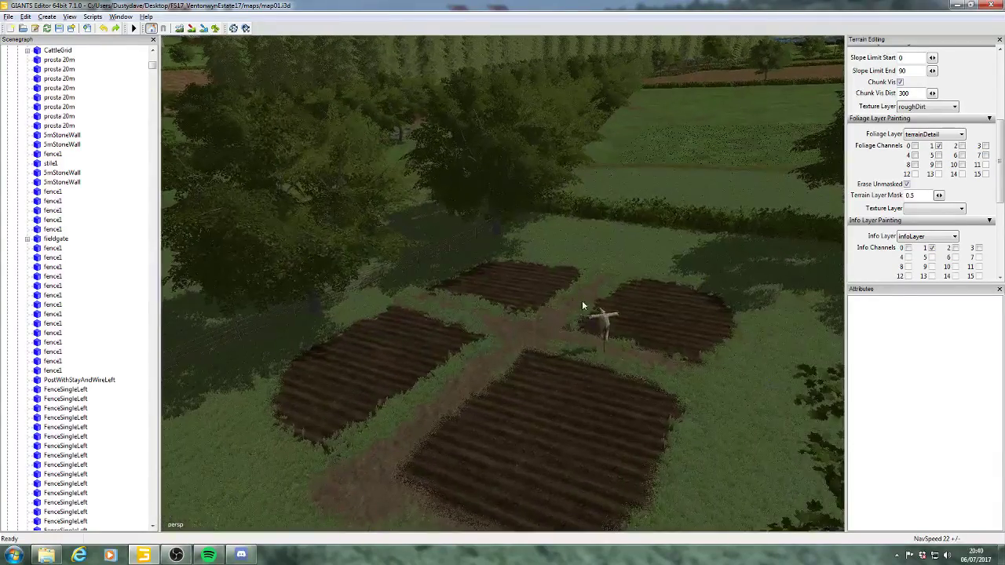
left_click_drag(486, 290, 635, 323, "alt")
scroll(529, 321, "down", 3)
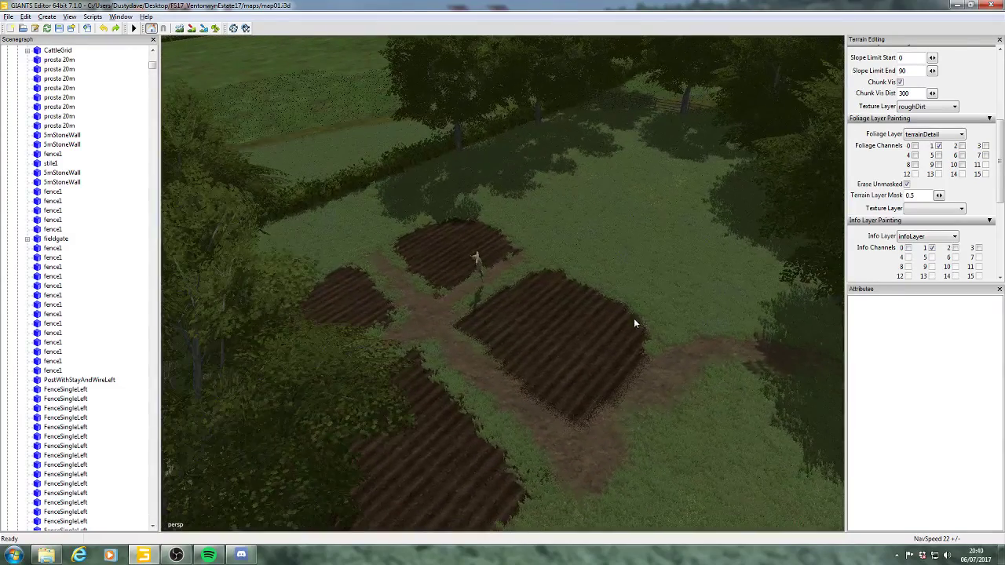
left_click_drag(432, 211, 535, 333, "alt")
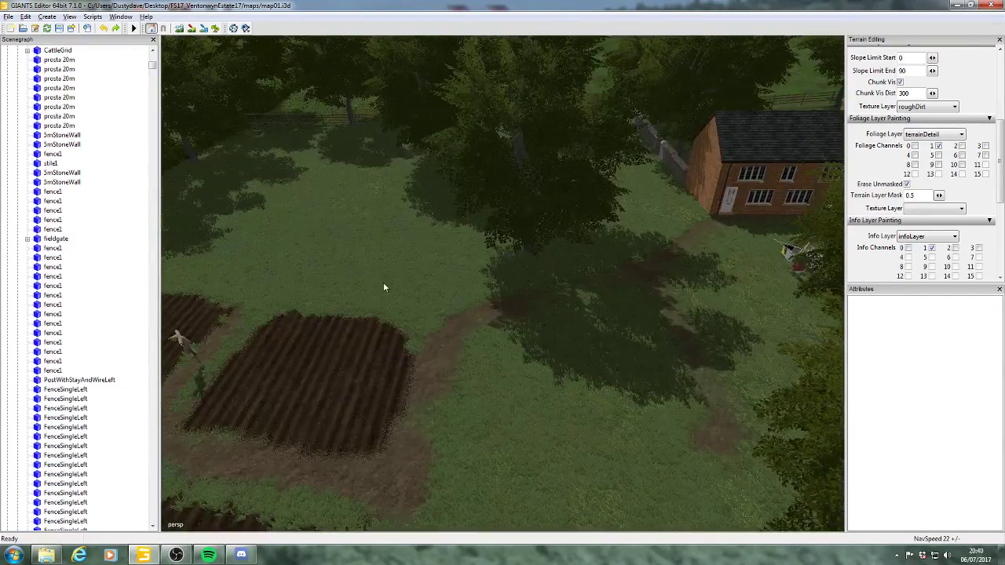
left_click_drag(419, 382, 536, 330, "alt")
left_click_drag(594, 340, 627, 382, "alt")
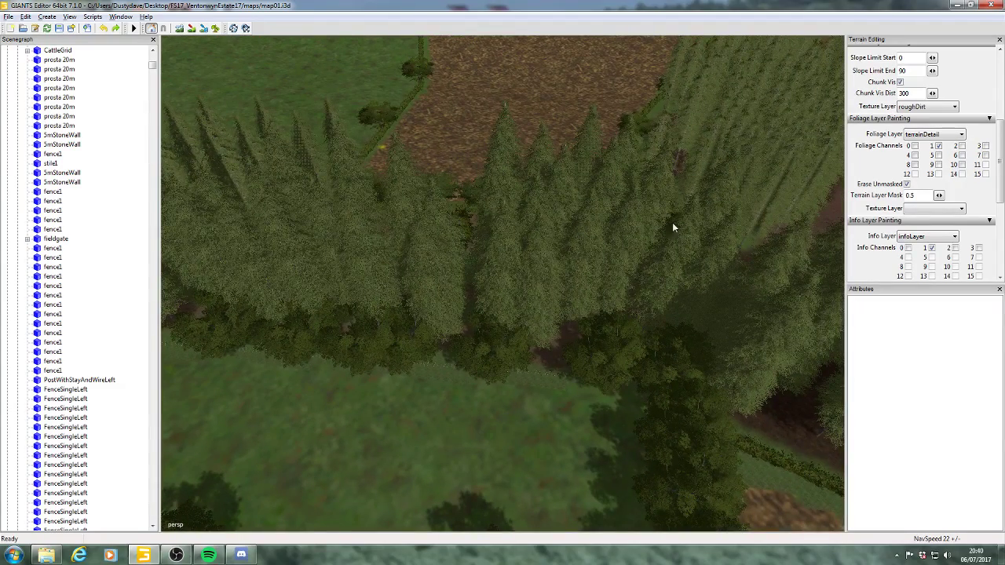
- Examine the conifer woodland from above and at ground level, following its leaf-covered tracks between the trees
left_click_drag(534, 332, 622, 279, "alt")
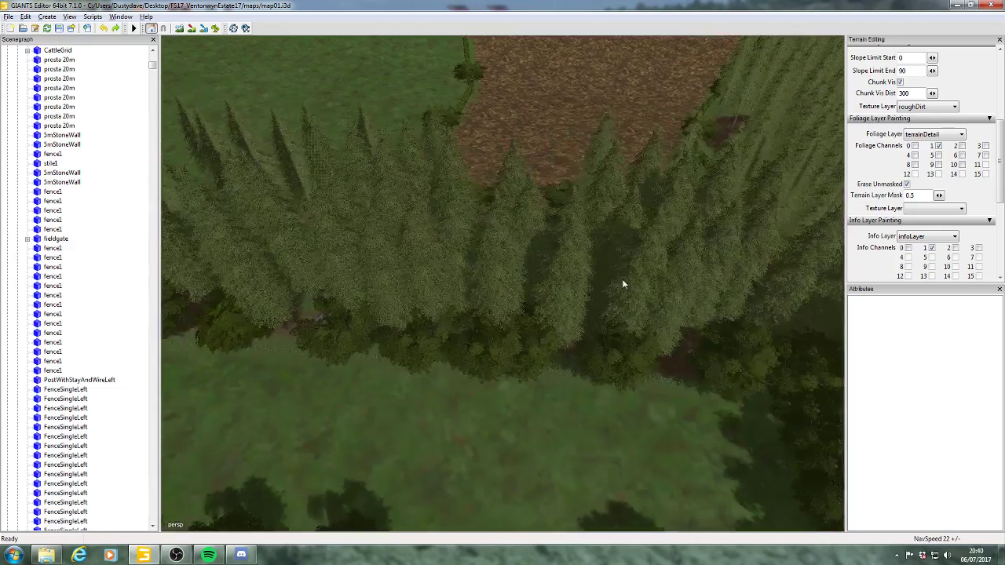
middle_click_drag(354, 278, 667, 286, "alt")
right_click_drag(545, 275, 738, 240, "alt")
right_click_drag(527, 336, 609, 256, "alt")
left_click_drag(609, 256, 539, 308, "alt")
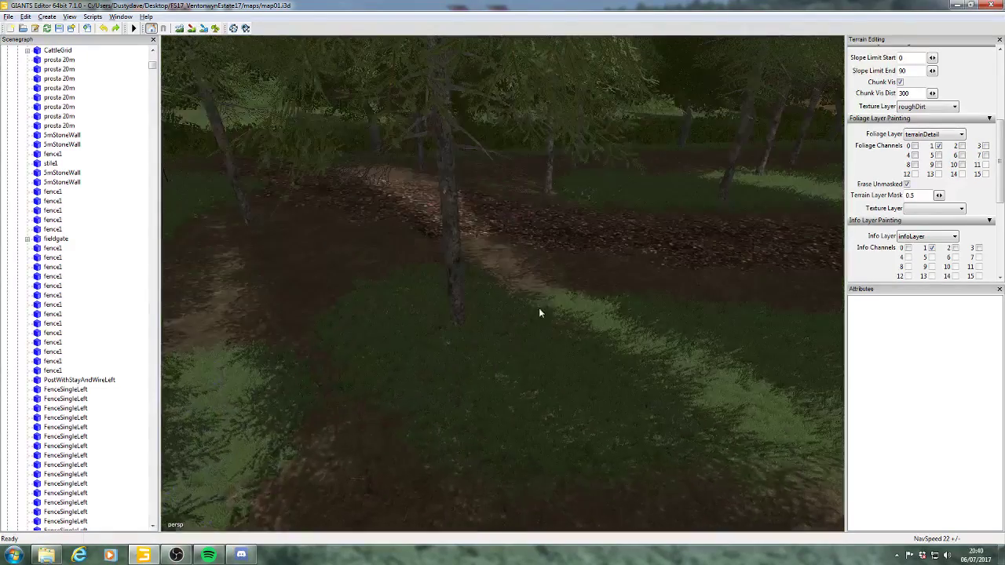
right_click_drag(538, 309, 518, 291, "alt")
left_click_drag(518, 291, 487, 300, "alt")
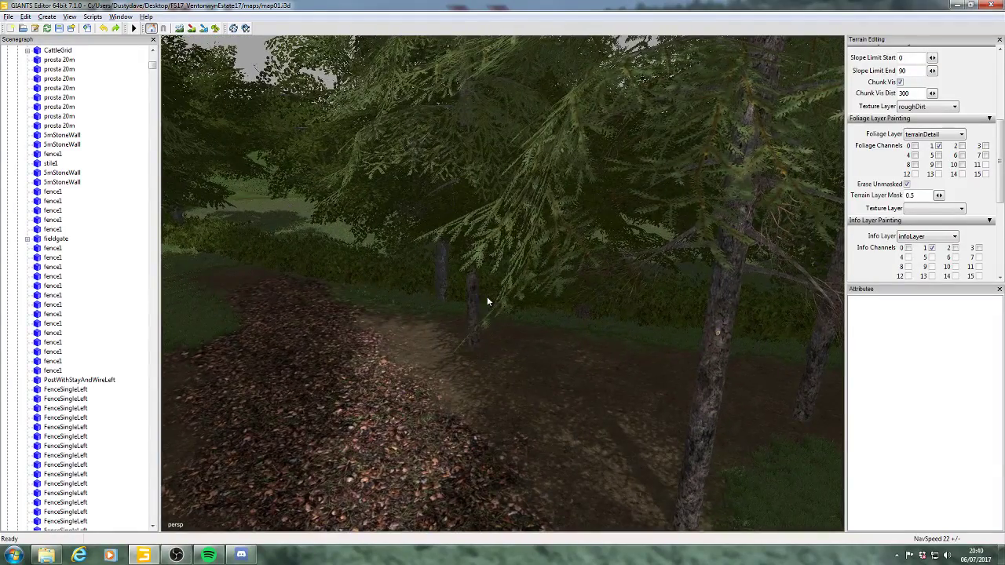
right_click_drag(439, 327, 448, 325, "alt")
left_click_drag(448, 325, 494, 292, "alt")
right_click_drag(494, 292, 574, 256, "alt")
left_click_drag(574, 256, 518, 299, "alt")
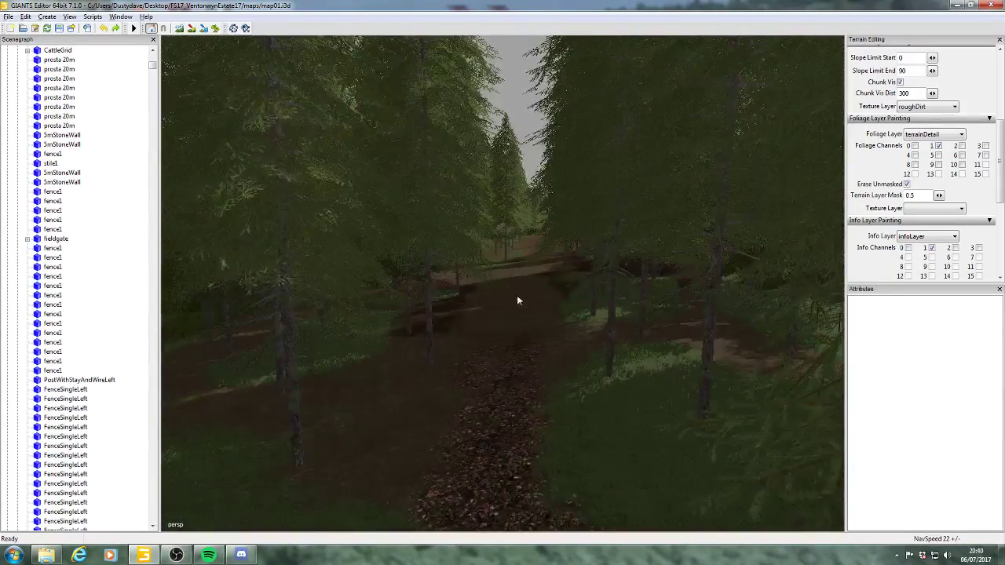
right_click_drag(518, 300, 591, 258, "alt")
left_click_drag(592, 258, 499, 301, "alt")
right_click_drag(498, 299, 596, 283, "alt")
left_click_drag(597, 283, 266, 283, "alt")
right_click_drag(266, 283, 277, 276, "alt")
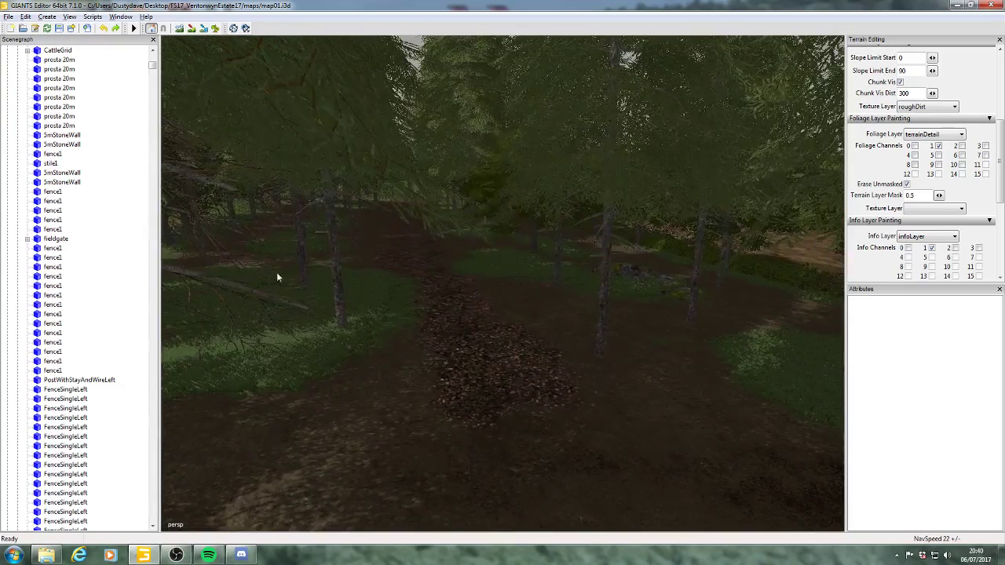
- Check the leaf-covered conifer woodland track and its clearings at ground level, and view the surrounding tree rows from above
left_click_drag(491, 304, 432, 316, "alt")
middle_click_drag(431, 312, 442, 314, "alt")
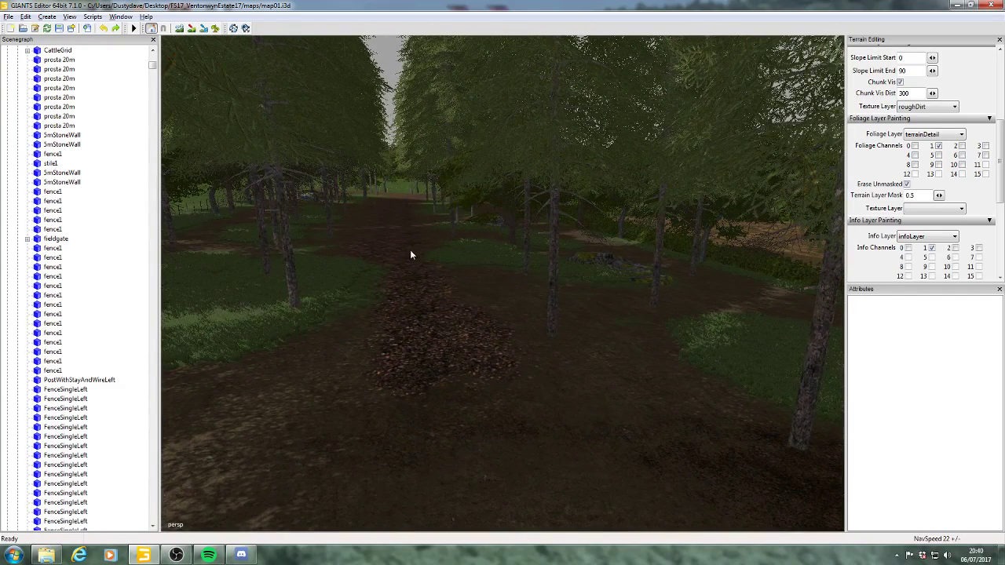
left_click_drag(487, 432, 655, 412, "alt")
right_click_drag(655, 412, 544, 404, "alt")
left_click_drag(544, 405, 620, 378, "alt")
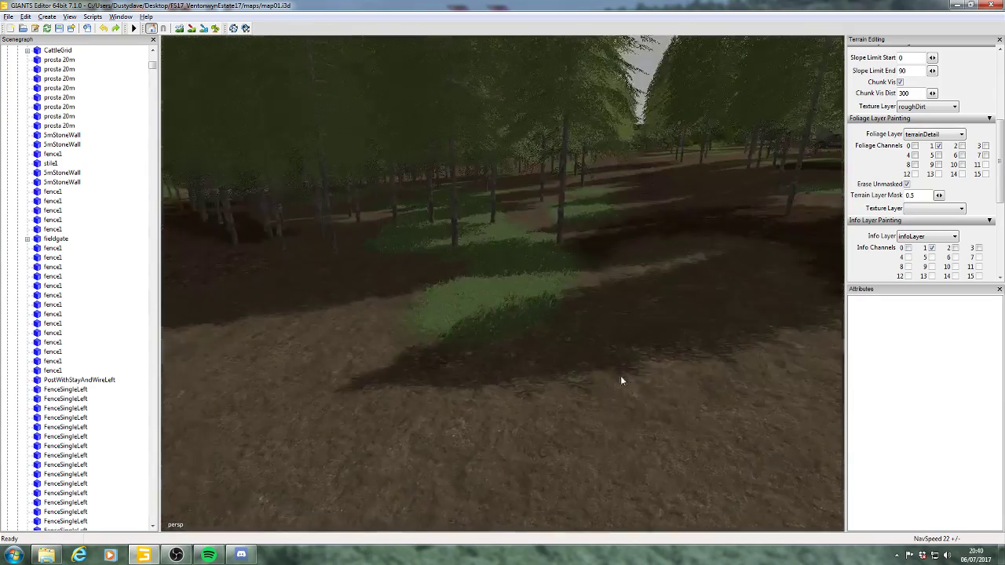
right_click_drag(620, 377, 543, 379, "alt")
middle_click_drag(544, 379, 321, 451, "alt")
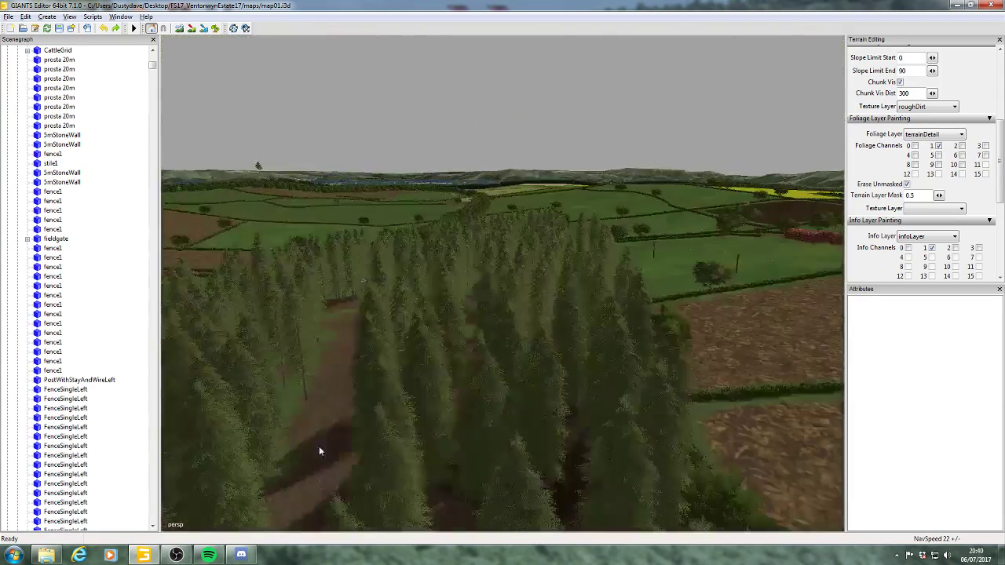
left_click_drag(321, 450, 501, 415, "alt")
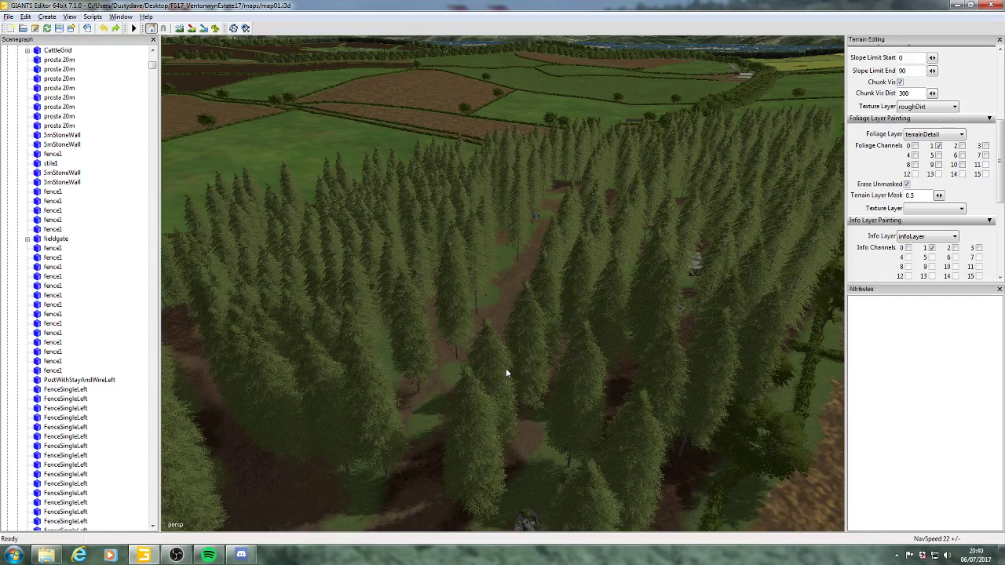
- Survey the stubble and grass fields bordering the conifer plantation, including their hedges, power poles and the plantation's edge
left_click_drag(505, 374, 606, 330, "alt")
right_click_drag(605, 330, 667, 302, "alt")
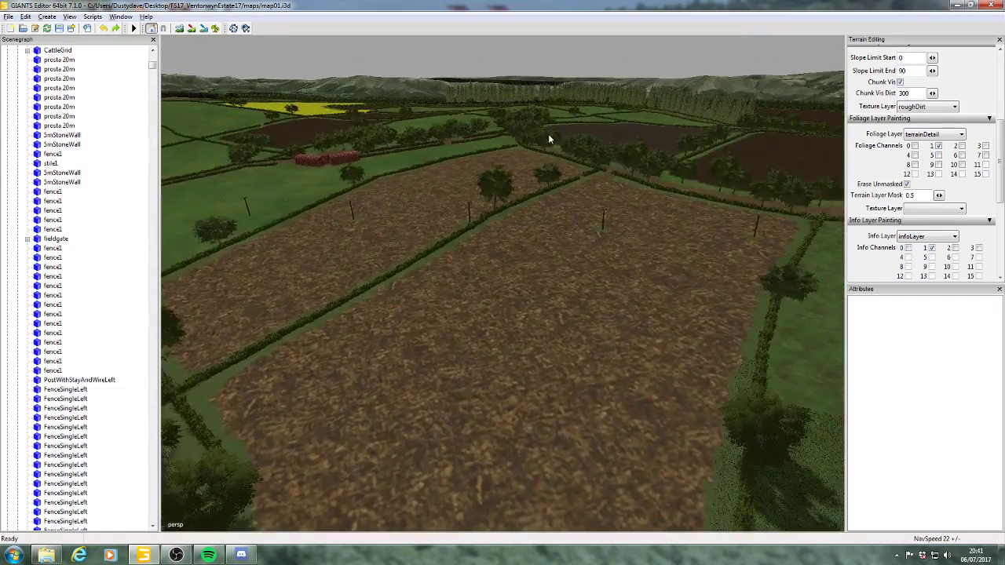
left_click_drag(549, 136, 574, 118, "alt")
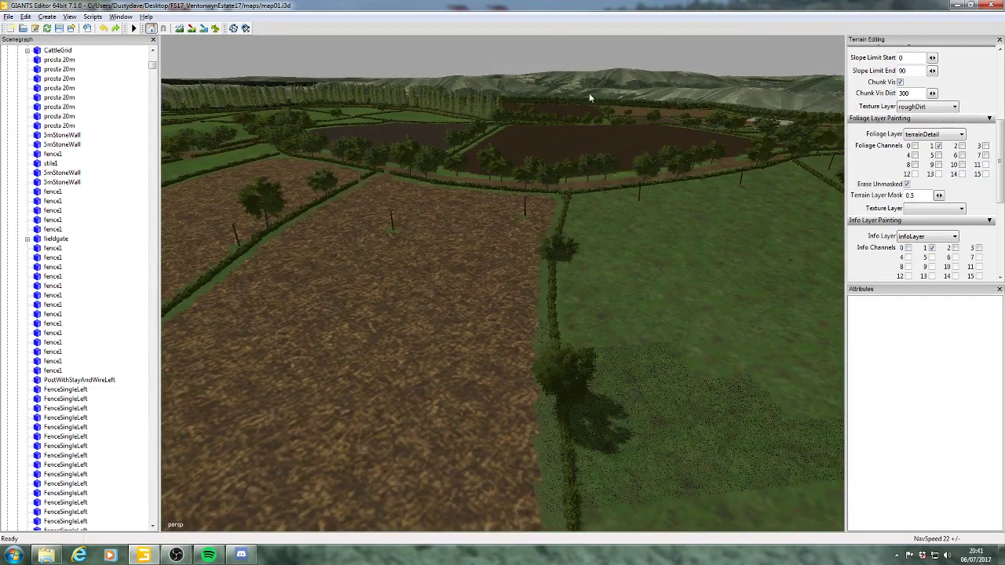
left_click_drag(574, 119, 733, 147, "alt")
left_click_drag(304, 148, 537, 168, "alt")
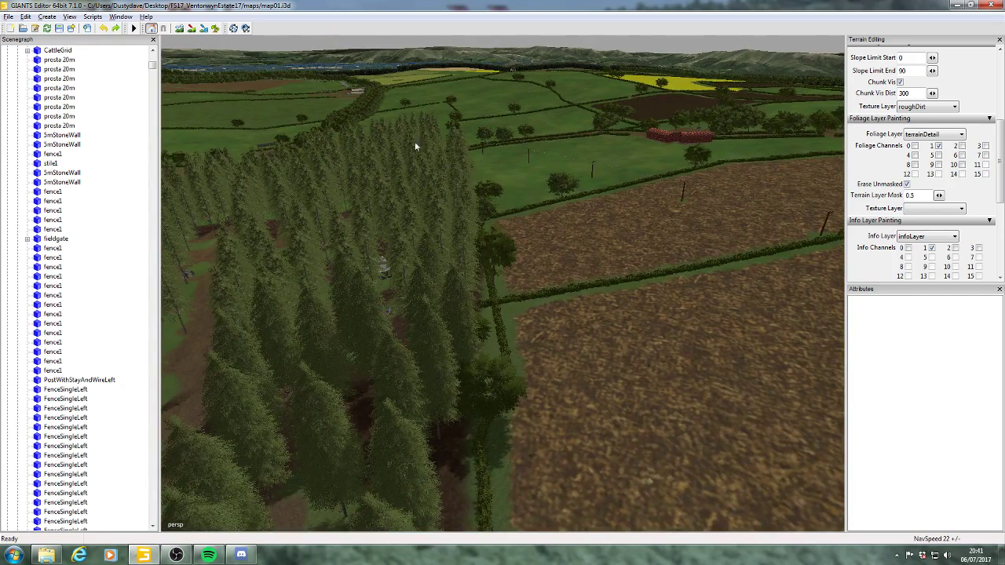
left_click_drag(415, 146, 305, 165, "alt")
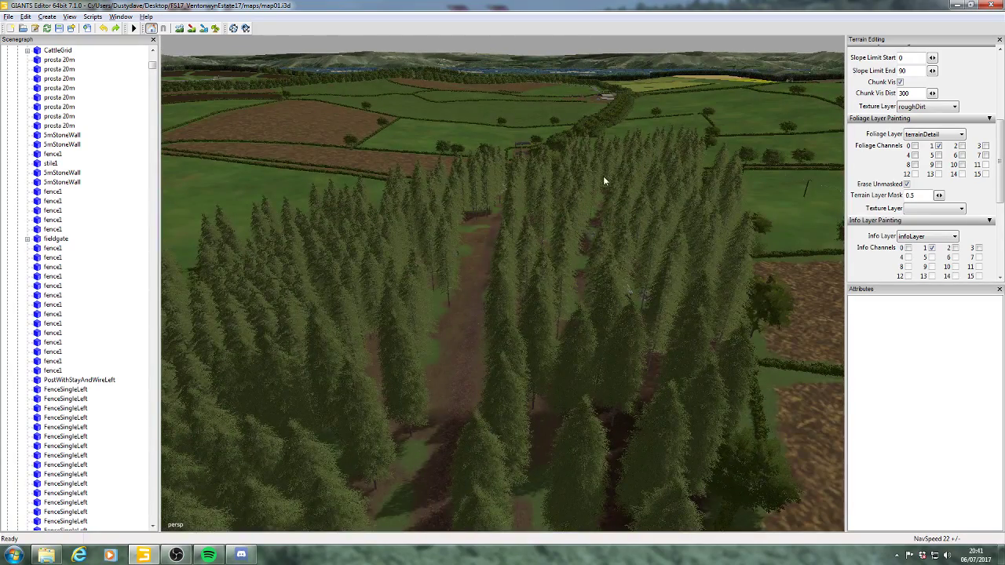
left_click_drag(622, 174, 559, 161, "alt")
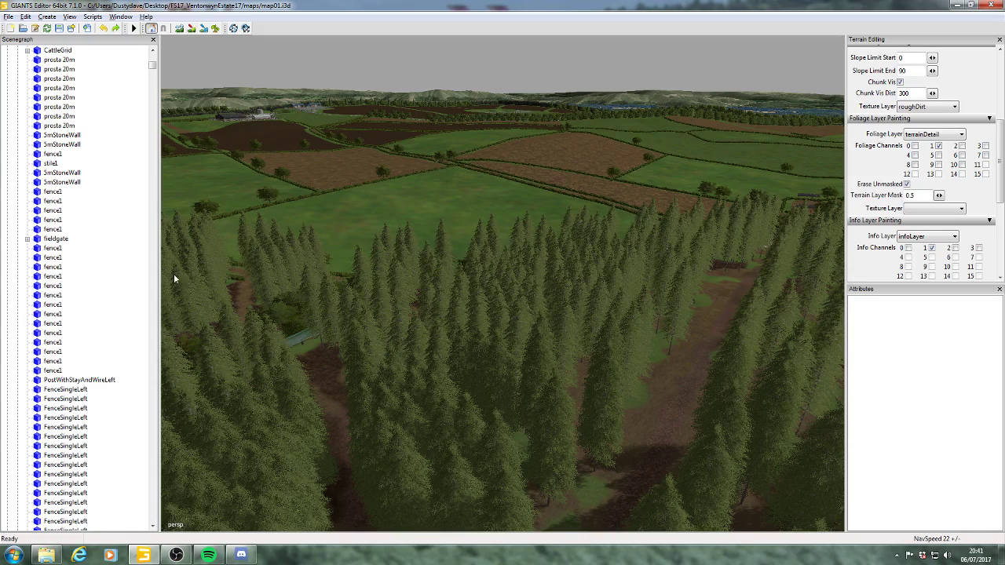
- Inspect the ploughed field's gateway through the hedge onto the tree-lined dirt track
left_click_drag(368, 295, 624, 319, "alt")
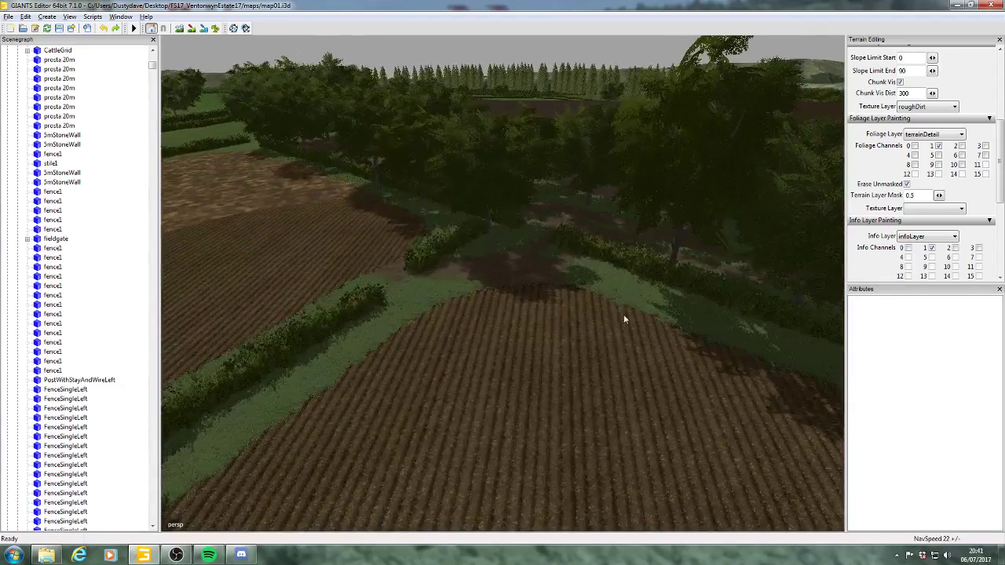
left_click_drag(550, 352, 603, 315, "alt")
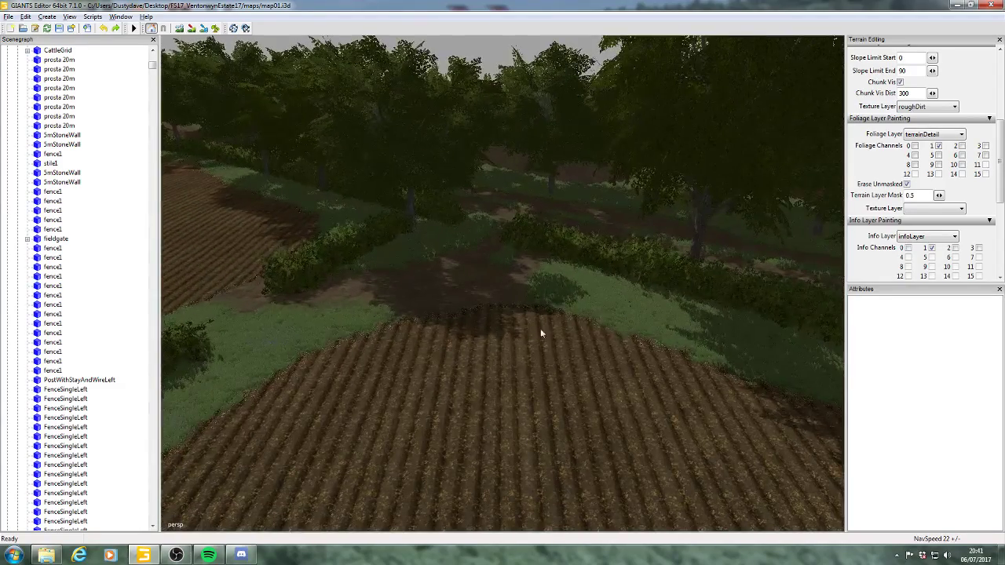
left_click_drag(541, 333, 618, 282, "alt")
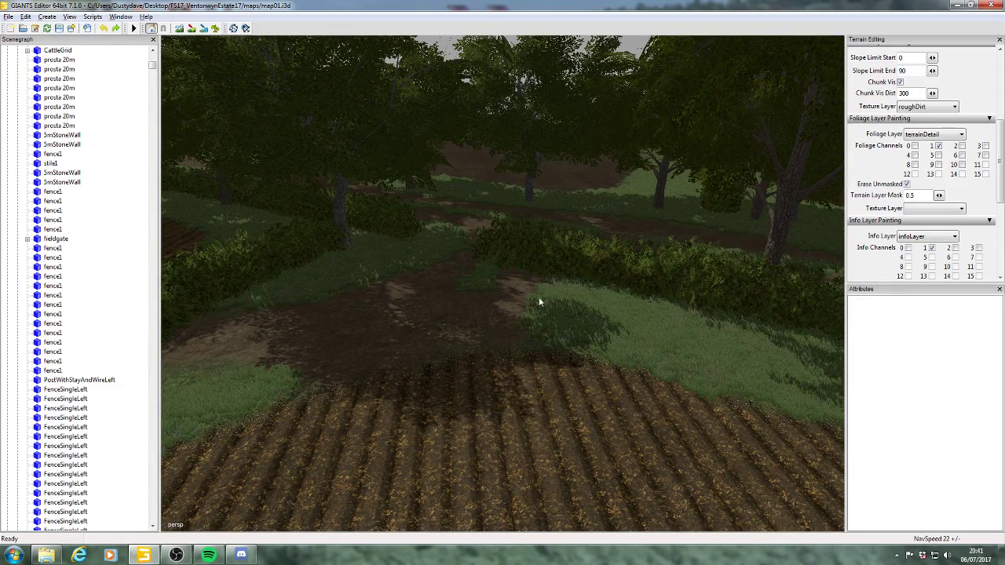
left_click_drag(538, 299, 625, 360, "alt")
- Examine the rutted dirt track where it meets the concrete road, with its hedges, gate and adjoining fields
left_click_drag(624, 348, 539, 332, "alt")
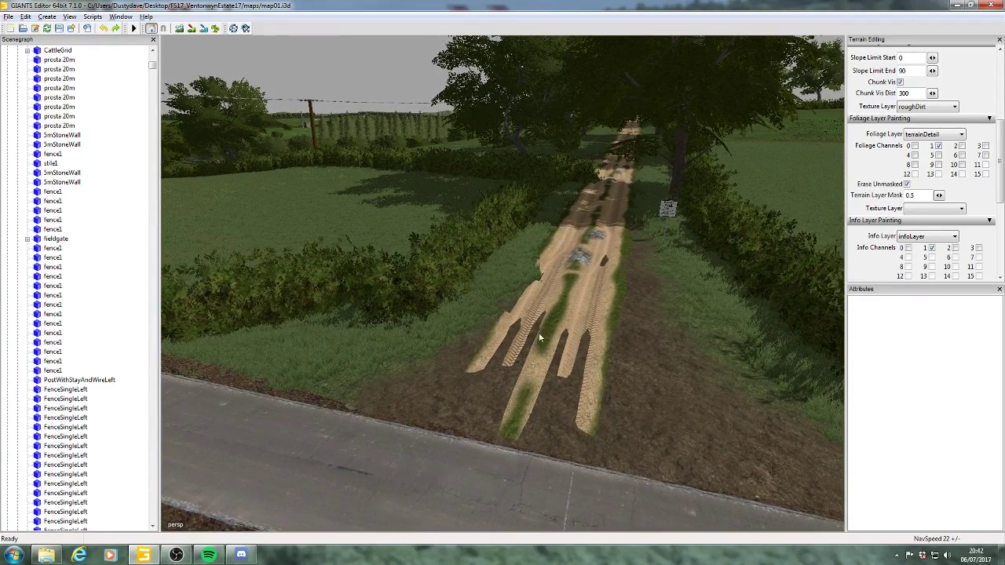
middle_click_drag(587, 225, 506, 427, "alt")
right_click_drag(506, 427, 400, 370, "alt")
right_click_drag(707, 333, 653, 227, "alt")
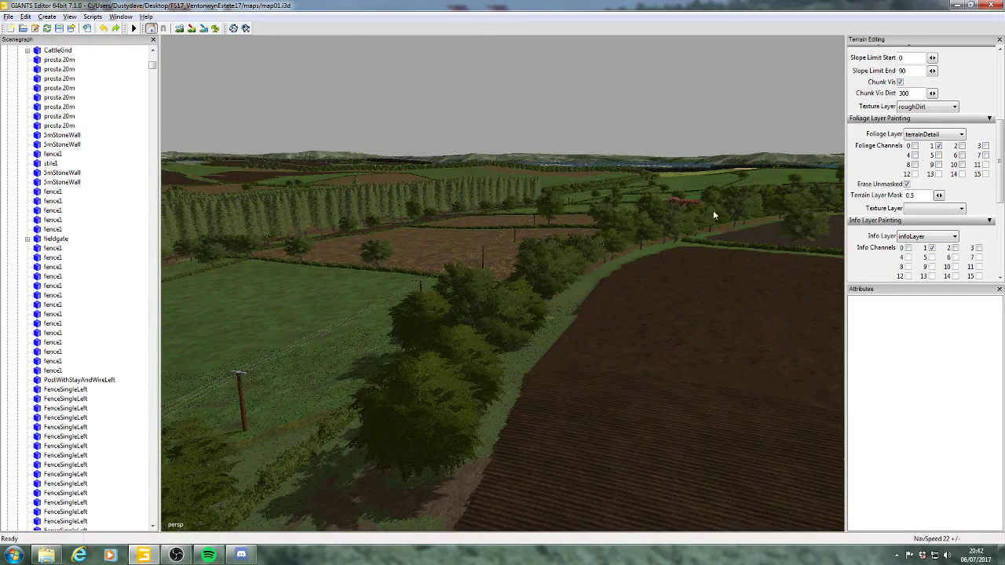
right_click_drag(441, 383, 580, 393, "alt")
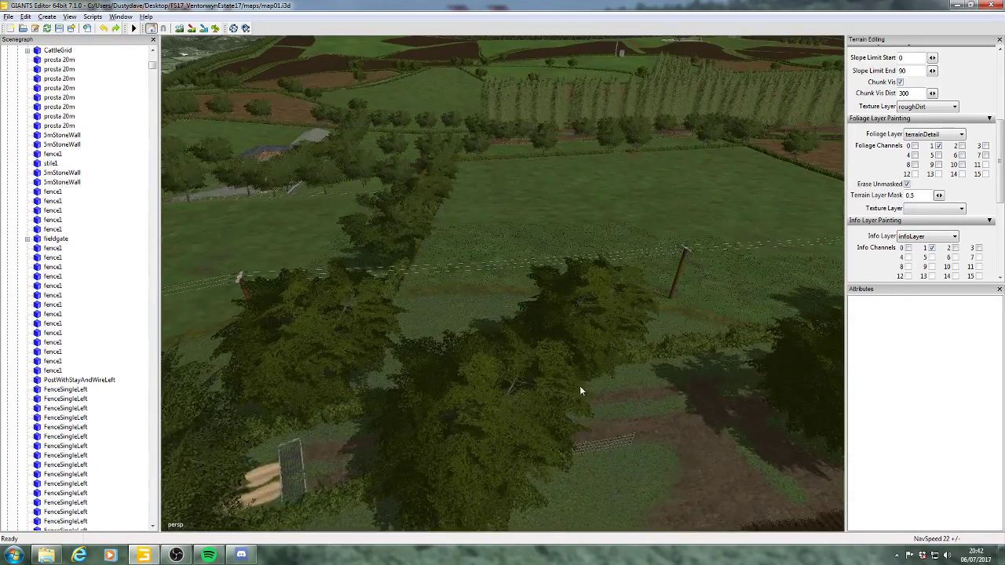
right_click_drag(470, 405, 487, 338, "alt")
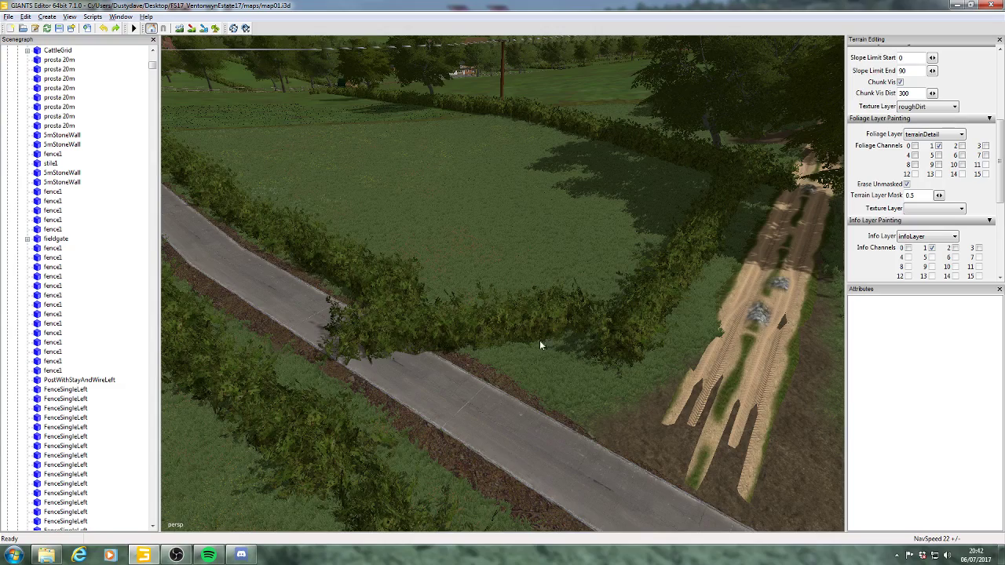
- Review the stable yard and the open wood-chip storage shed, including its partition walls and floor
key("a")
right_click_drag(566, 315, 515, 293)
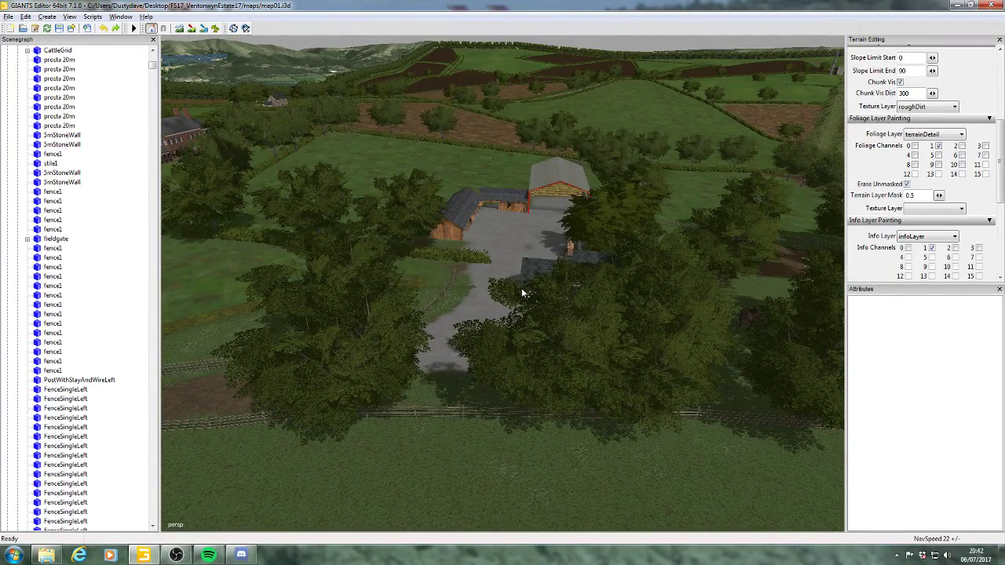
mouse_move(522, 292)
right_mouse_down()
mouse_move(496, 221)
mouse_move(603, 221)
mouse_move(601, 275)
mouse_move(473, 236)
mouse_move(478, 282)
mouse_move(513, 305)
mouse_move(599, 445)
mouse_move(482, 285)
mouse_move(589, 275)
mouse_move(581, 419)
mouse_move(405, 366)
mouse_move(586, 401)
mouse_move(699, 327)
mouse_move(538, 353)
mouse_move(563, 374)
mouse_move(628, 311)
mouse_move(550, 372)
mouse_move(607, 375)
mouse_move(464, 413)
mouse_move(448, 405)
mouse_move(574, 417)
mouse_move(405, 375)
mouse_move(478, 388)
mouse_move(596, 321)
mouse_move(497, 347)
mouse_move(583, 301)
mouse_move(576, 293)
mouse_move(596, 315)
mouse_move(572, 347)
mouse_move(519, 359)
mouse_move(572, 355)
mouse_move(554, 341)
mouse_move(478, 333)
mouse_move(596, 325)
mouse_move(531, 327)
mouse_move(525, 317)
mouse_move(563, 294)
mouse_move(500, 293)
mouse_move(617, 299)
mouse_move(601, 306)
mouse_move(528, 279)
right_mouse_up()
left_click(505, 242)
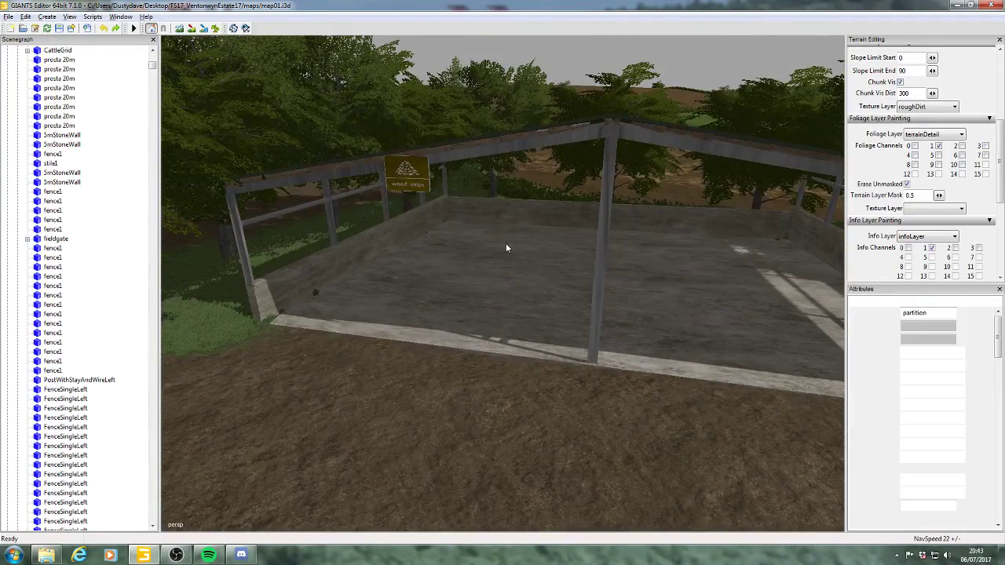
left_click(214, 343)
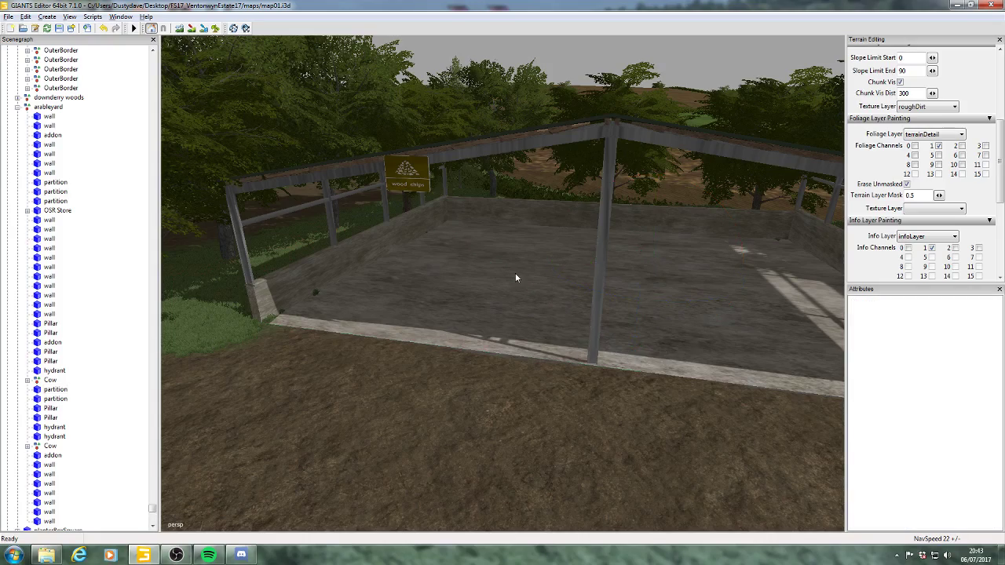
right_click_drag(616, 295, 577, 355)
right_click_drag(525, 281, 557, 354)
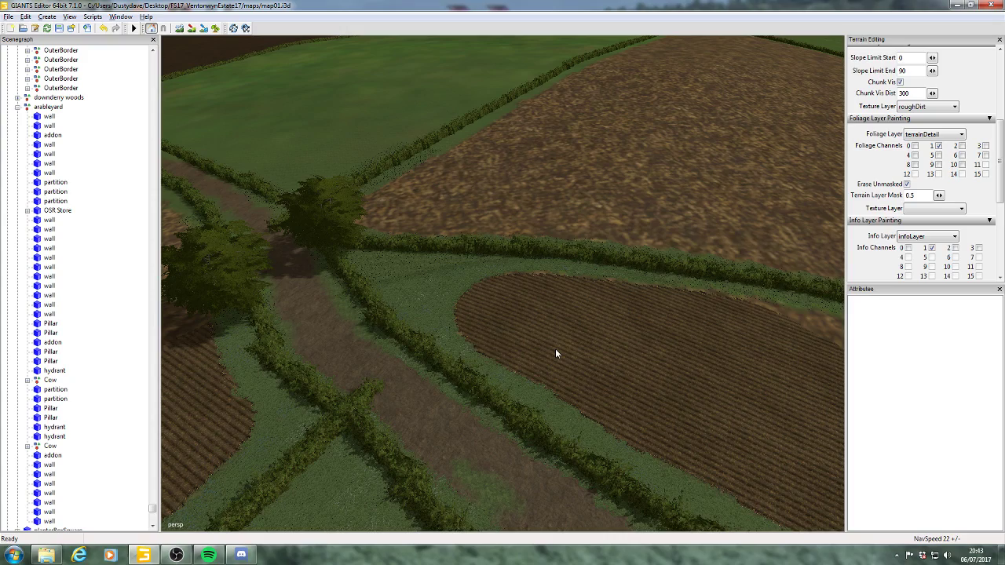
- Inspect the hedged dirt lane between the ploughed fields, checking a roadside hedge segment and the field gateways
left_click_drag(552, 299, 571, 281, "alt")
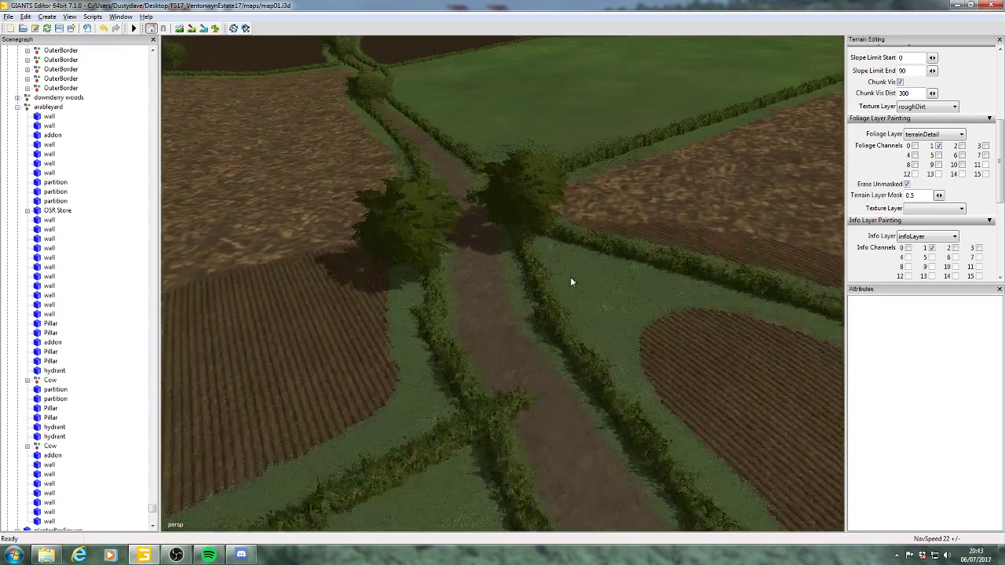
right_click_drag(571, 281, 667, 216, "alt")
left_click_drag(667, 216, 533, 324, "alt")
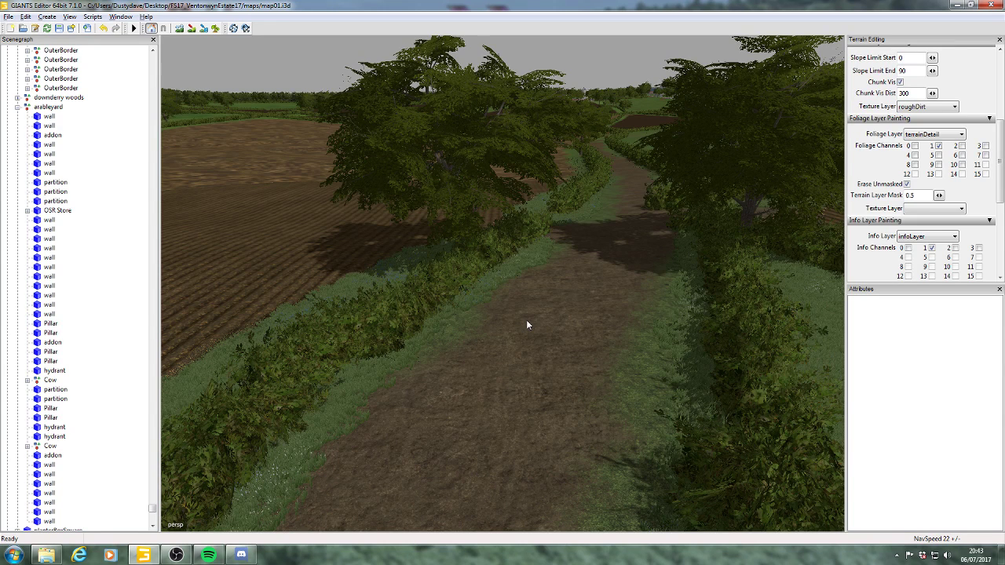
left_click(422, 320)
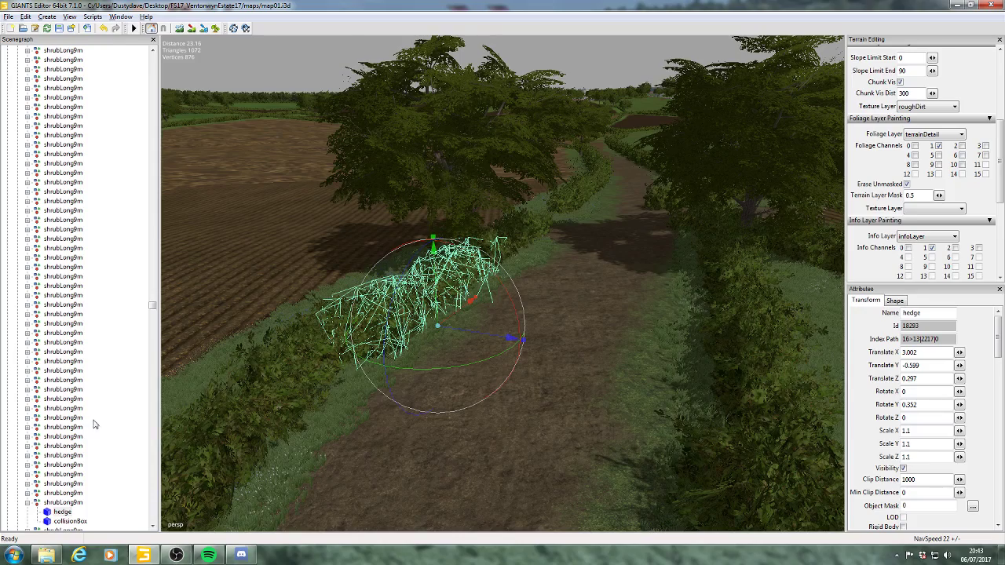
left_click(452, 393)
left_click_drag(469, 354, 644, 354, "alt")
left_click_drag(412, 350, 507, 347, "alt")
scroll(639, 253, "up", 10)
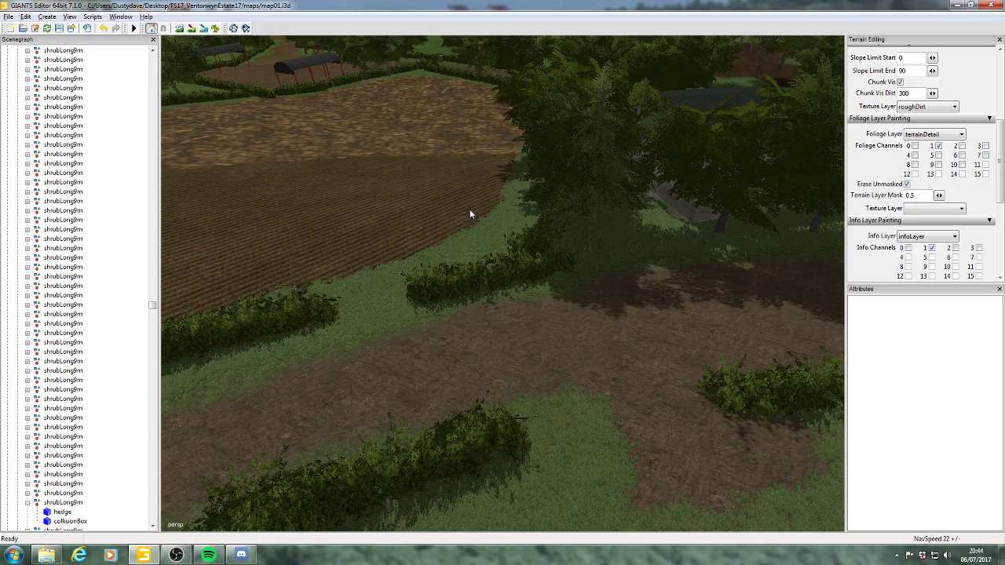
middle_click_drag(470, 209, 519, 315, "alt")
scroll(439, 231, "up", 4)
- Raise the terrain with the sculpting brush around the hedge end so the grass covers the main road's dirt verge
mouse_move(439, 234)
left_mouse_down("alt")
mouse_move(436, 275)
mouse_move(461, 286)
mouse_move(490, 279)
mouse_move(537, 235)
mouse_move(449, 314)
mouse_move(514, 294)
mouse_move(582, 377)
mouse_move(500, 324)
mouse_move(827, 343)
mouse_move(369, 296)
mouse_move(761, 354)
mouse_move(390, 307)
mouse_move(607, 321)
mouse_move(701, 189)
mouse_move(477, 329)
mouse_move(639, 253)
mouse_move(552, 314)
mouse_move(630, 186)
mouse_move(596, 233)
mouse_move(758, 274)
mouse_move(578, 247)
mouse_move(583, 278)
mouse_move(308, 107)
left_mouse_up("alt")
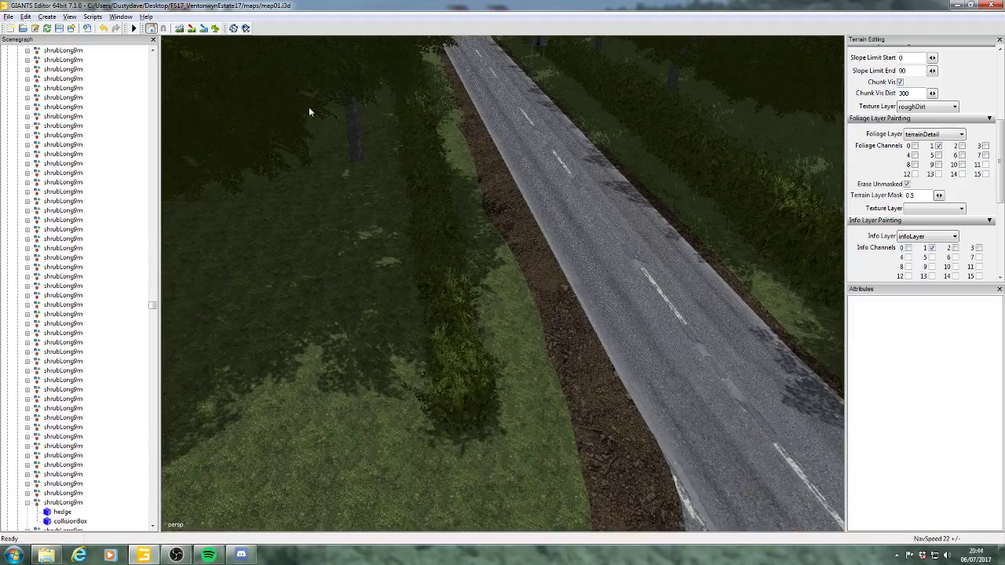
left_click(180, 28)
mouse_move(421, 215)
left_mouse_down()
mouse_move(453, 241)
mouse_move(453, 193)
mouse_move(417, 99)
mouse_move(474, 269)
mouse_move(374, 257)
mouse_move(456, 268)
mouse_move(394, 235)
left_mouse_up()
mouse_move(531, 247)
left_mouse_down()
mouse_move(480, 244)
mouse_move(420, 204)
mouse_move(390, 149)
mouse_move(402, 85)
mouse_move(389, 128)
mouse_move(460, 136)
mouse_move(534, 117)
mouse_move(527, 88)
mouse_move(433, 136)
mouse_move(460, 162)
mouse_move(464, 186)
mouse_move(434, 218)
mouse_move(640, 216)
mouse_move(634, 228)
mouse_move(707, 204)
mouse_move(463, 249)
mouse_move(440, 221)
mouse_move(394, 198)
mouse_move(400, 157)
mouse_move(415, 205)
mouse_move(449, 203)
mouse_move(434, 201)
mouse_move(461, 234)
mouse_move(529, 243)
mouse_move(514, 240)
mouse_move(525, 227)
mouse_move(509, 224)
mouse_move(537, 222)
left_mouse_up()
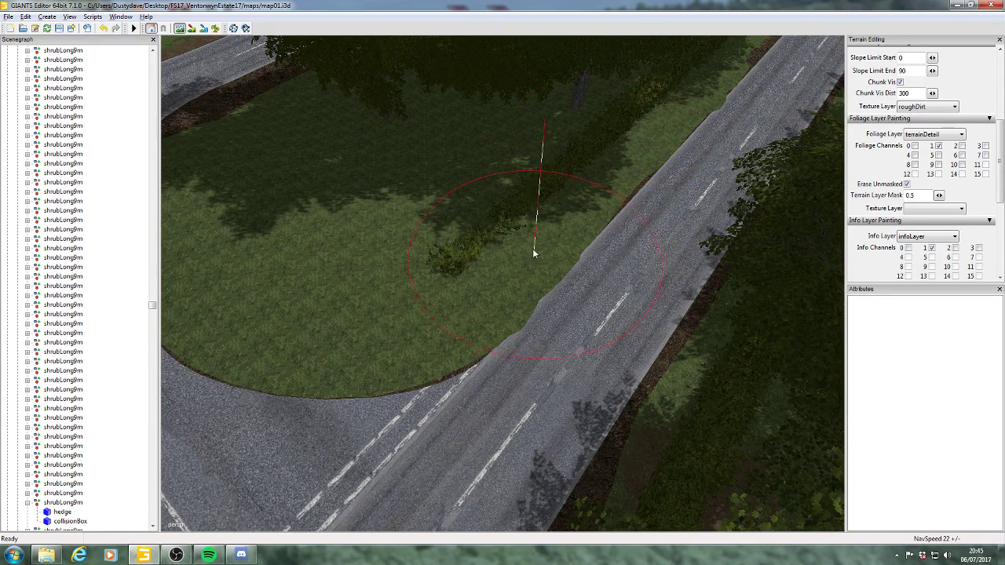
mouse_move(379, 281)
left_mouse_down()
mouse_move(440, 262)
mouse_move(418, 267)
left_mouse_up()
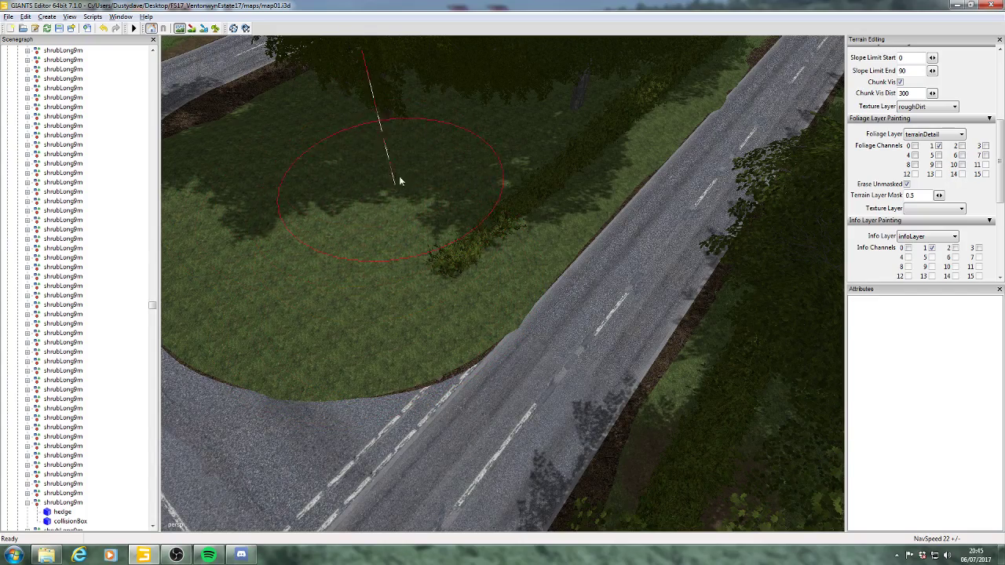
- Sculpt the terrain up along the grass island's rounded junction corner to cover the dirt edge beside the road
mouse_move(433, 170)
left_mouse_down("alt")
mouse_move(460, 202)
mouse_move(585, 211)
mouse_move(486, 236)
mouse_move(608, 226)
mouse_move(503, 247)
mouse_move(554, 236)
left_mouse_up("alt")
mouse_move(520, 331)
left_mouse_down()
mouse_move(533, 318)
mouse_move(498, 316)
mouse_move(478, 337)
mouse_move(487, 339)
left_mouse_up()
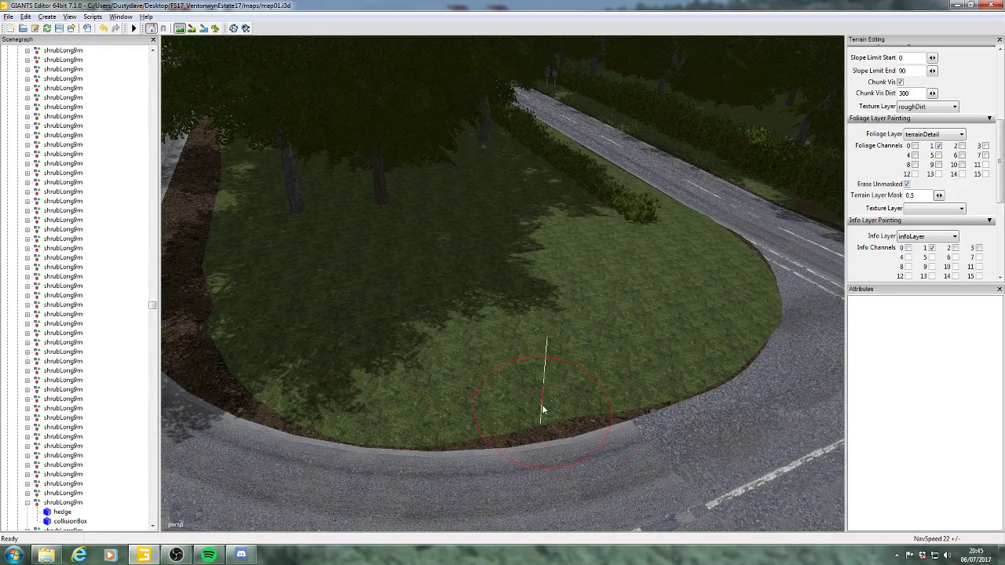
mouse_move(539, 414)
left_mouse_down()
mouse_move(700, 367)
mouse_move(733, 343)
mouse_move(644, 387)
mouse_move(671, 379)
mouse_move(570, 405)
left_mouse_up()
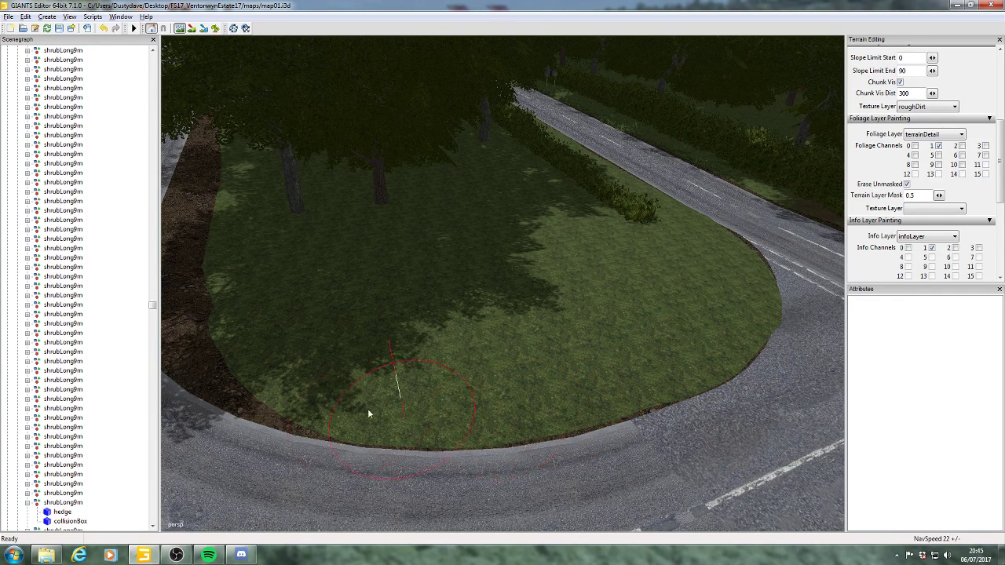
mouse_move(369, 413)
left_mouse_down()
mouse_move(258, 395)
mouse_move(218, 366)
mouse_move(264, 370)
mouse_move(233, 364)
mouse_move(346, 411)
mouse_move(467, 417)
mouse_move(453, 410)
mouse_move(430, 424)
mouse_move(541, 424)
mouse_move(632, 395)
mouse_move(594, 398)
mouse_move(567, 384)
mouse_move(594, 296)
mouse_move(531, 307)
mouse_move(560, 299)
left_mouse_up()
- Raise the ground around the island's shaded bend beneath the trees, covering the wide dirt strip with grass
scroll(540, 388, "down", 1)
scroll(579, 369, "up", 1)
scroll(620, 321, "down", 5)
scroll(514, 279, "up", 2)
scroll(512, 275, "up", 2)
left_click_drag(430, 294, 489, 302, "alt")
scroll(500, 269, "up", 3)
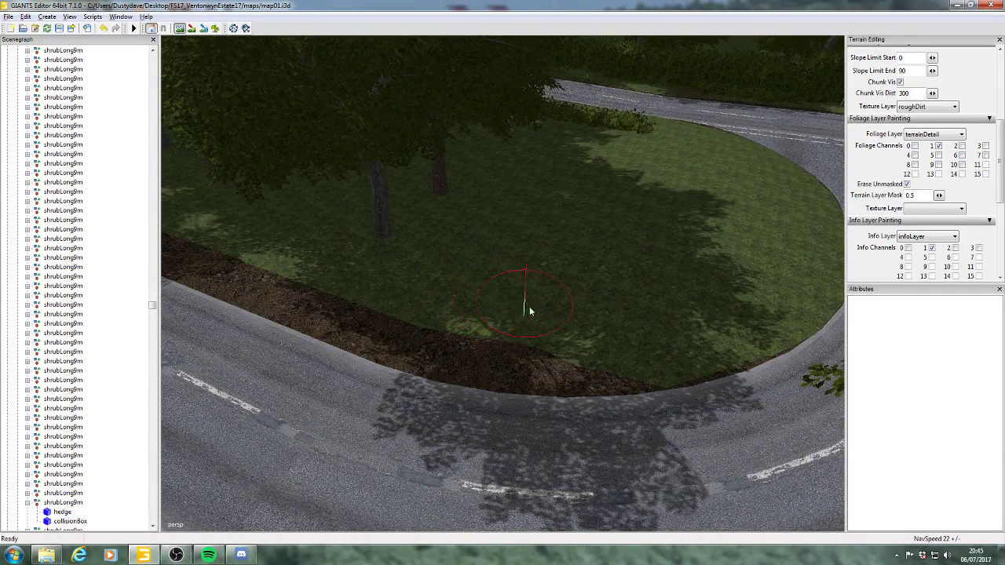
left_click_drag(529, 312, 505, 314, "alt")
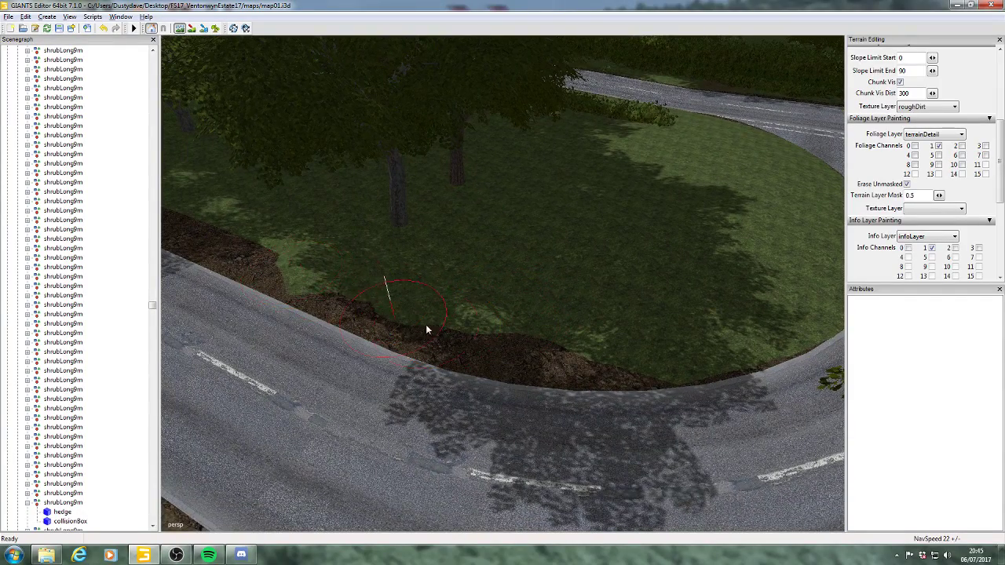
left_click_drag(426, 329, 516, 324, "alt")
mouse_move(426, 272)
left_mouse_down()
mouse_move(615, 336)
mouse_move(634, 352)
mouse_move(610, 352)
mouse_move(641, 363)
mouse_move(534, 330)
mouse_move(540, 295)
mouse_move(523, 311)
mouse_move(552, 298)
mouse_move(534, 306)
mouse_move(535, 295)
mouse_move(568, 301)
mouse_move(524, 303)
mouse_move(451, 262)
mouse_move(406, 255)
mouse_move(266, 176)
mouse_move(365, 233)
mouse_move(367, 216)
mouse_move(406, 221)
mouse_move(395, 213)
mouse_move(420, 234)
mouse_move(430, 219)
mouse_move(401, 248)
mouse_move(415, 262)
mouse_move(301, 205)
mouse_move(296, 182)
left_mouse_up()
- Extend the raised grass verge along the straight road beside the trees, covering its remaining dirt edge
left_click_drag(480, 282, 404, 275, "alt")
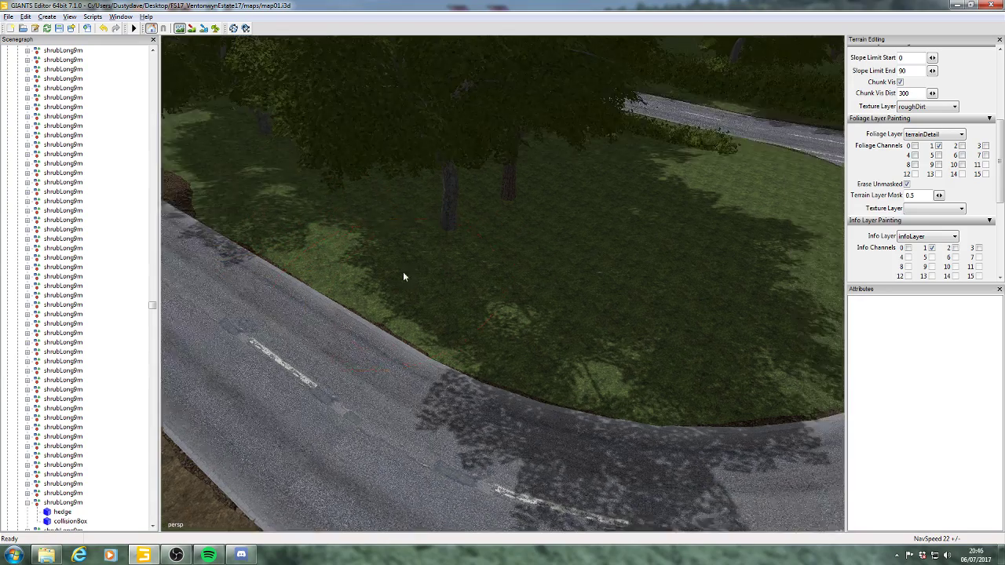
middle_click_drag(403, 276, 480, 267, "alt")
left_click_drag(480, 267, 500, 266, "alt")
middle_click_drag(500, 265, 482, 217, "alt")
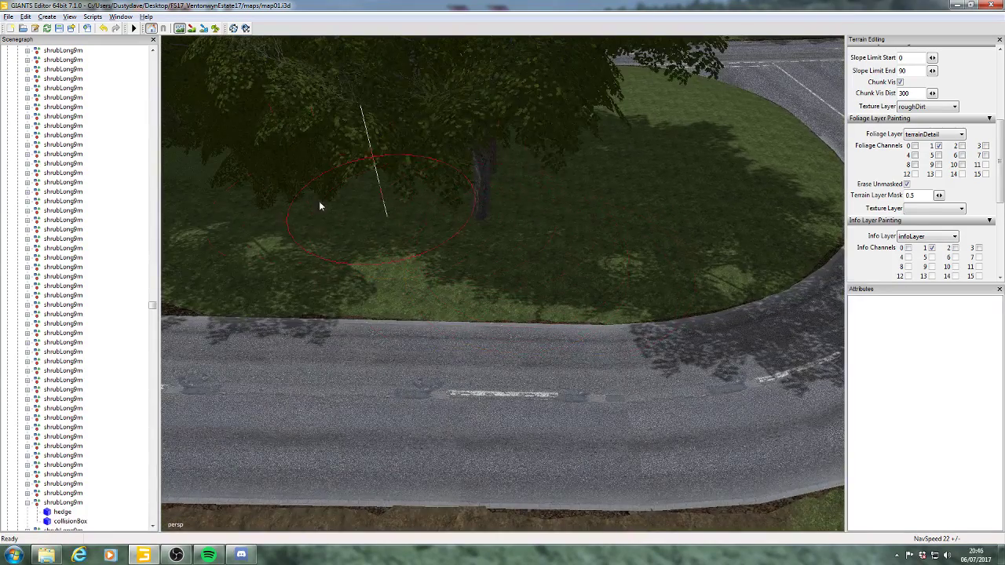
mouse_move(319, 205)
left_mouse_down("alt")
mouse_move(498, 231)
mouse_move(451, 258)
mouse_move(627, 263)
mouse_move(623, 274)
left_mouse_up("alt")
middle_click_drag(562, 277, 534, 275, "alt")
mouse_move(375, 248)
left_mouse_down()
mouse_move(225, 227)
mouse_move(415, 254)
mouse_move(382, 278)
mouse_move(366, 272)
mouse_move(389, 281)
mouse_move(455, 284)
mouse_move(466, 268)
left_mouse_up()
mouse_move(368, 274)
left_mouse_down()
mouse_move(348, 281)
mouse_move(371, 269)
left_mouse_up()
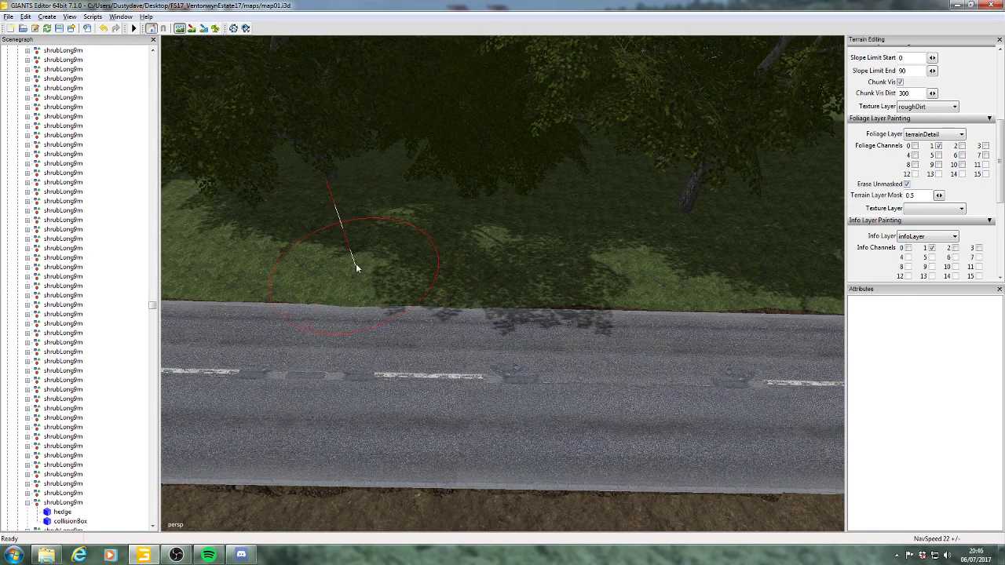
left_click_drag(341, 303, 381, 314, "alt")
mouse_move(552, 283)
left_mouse_down()
mouse_move(502, 299)
mouse_move(598, 302)
left_mouse_up()
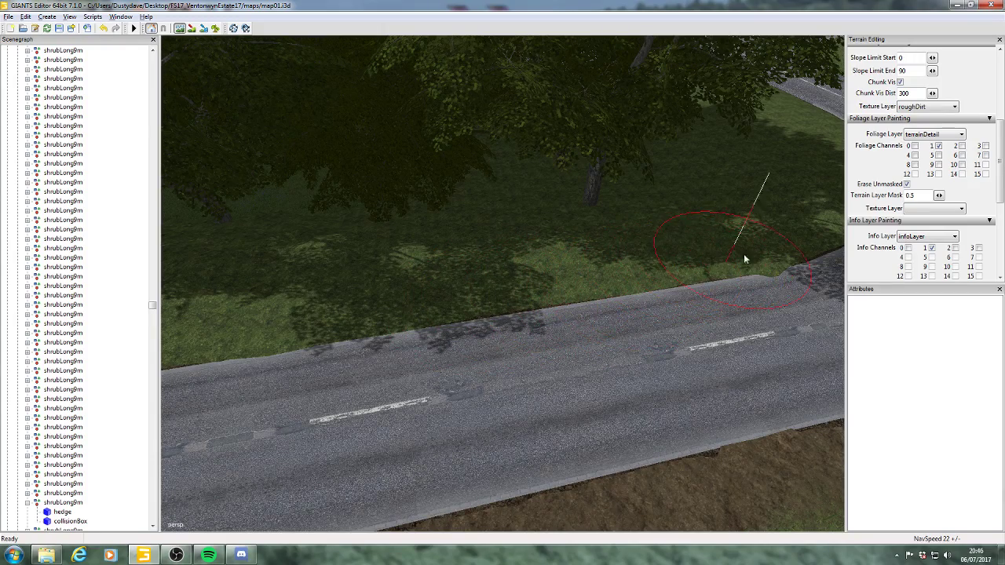
- Raise the terrain along the straight road beside the trees, covering the wide dirt patch on the verge with grass
mouse_move(749, 259)
left_mouse_down("alt")
mouse_move(534, 310)
mouse_move(578, 313)
mouse_move(568, 302)
left_mouse_up("alt")
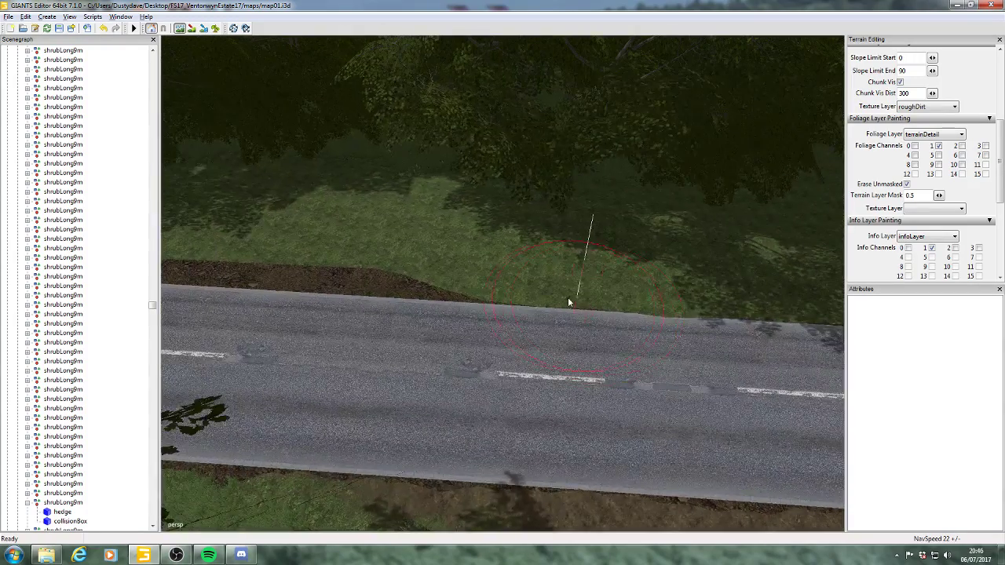
middle_click_drag(432, 275, 495, 272, "alt")
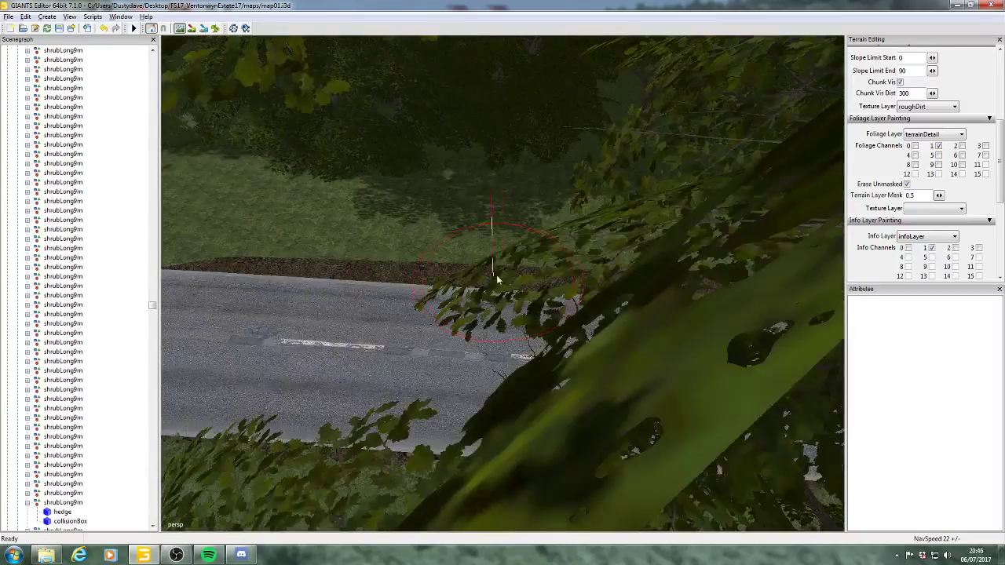
scroll(414, 283, "up", 2)
middle_click_drag(414, 283, 486, 273, "alt")
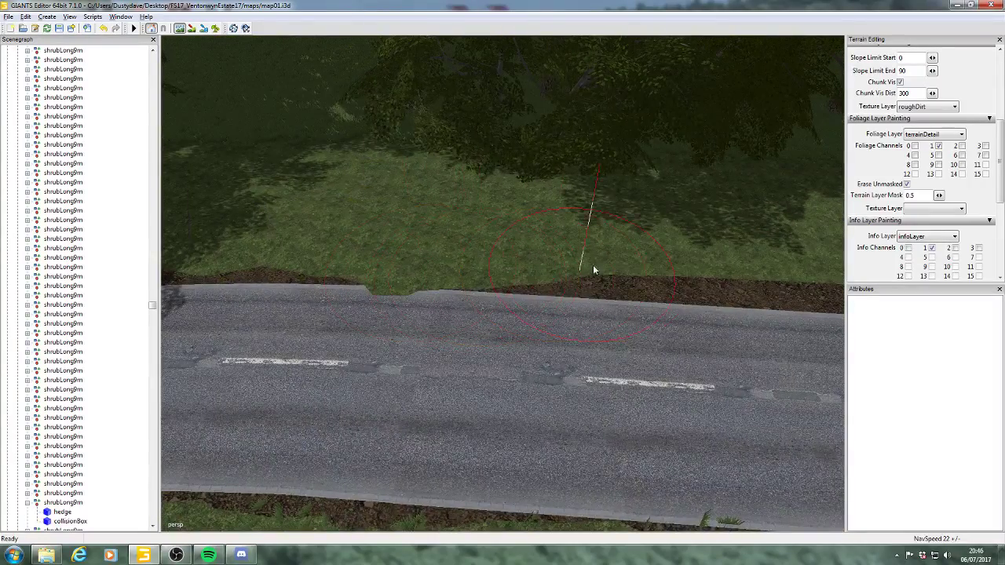
left_click_drag(572, 303, 634, 230, "alt")
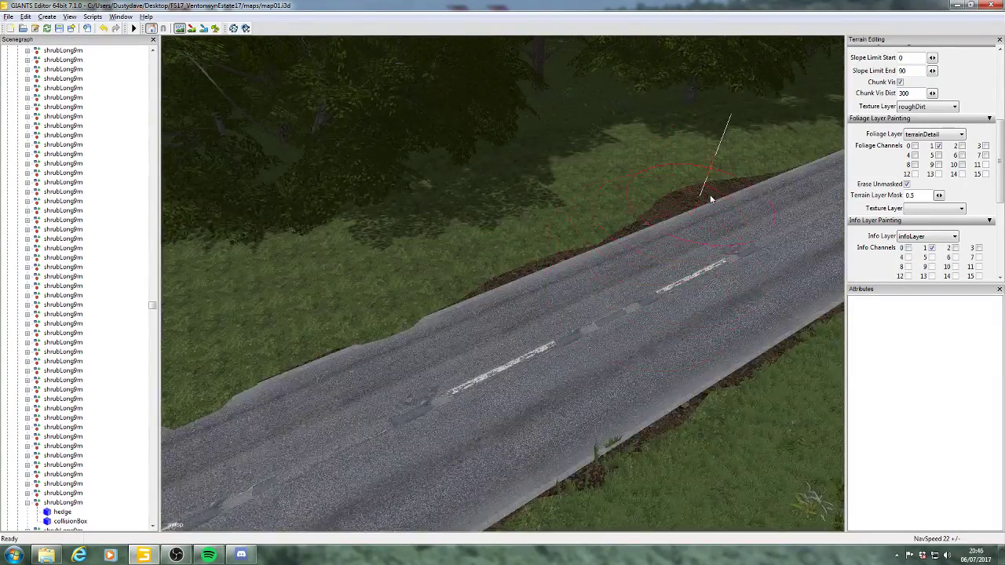
mouse_move(711, 200)
left_mouse_down()
mouse_move(731, 186)
mouse_move(672, 215)
mouse_move(498, 251)
mouse_move(523, 267)
mouse_move(595, 226)
mouse_move(603, 232)
left_mouse_up()
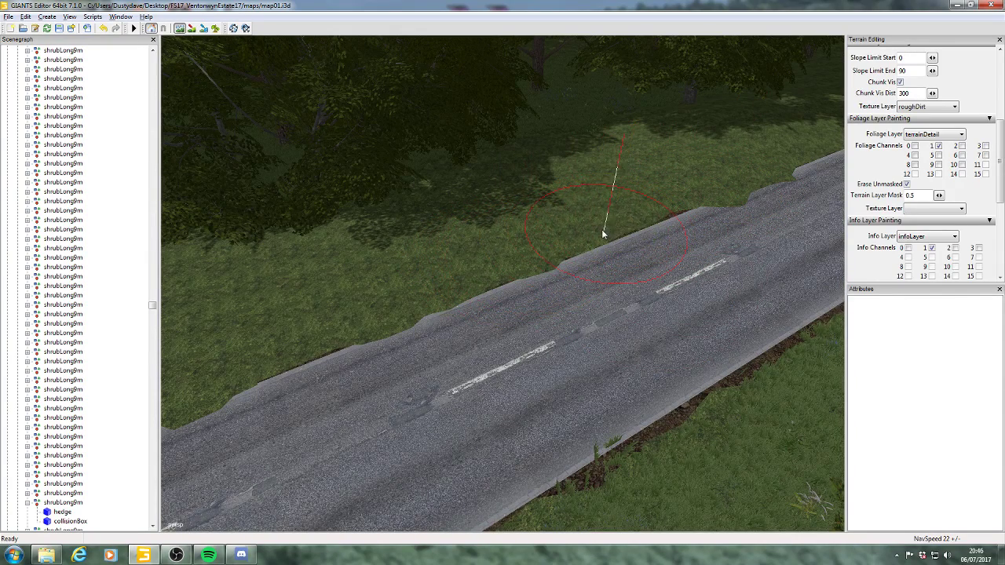
- Sculpt the raised verge's jagged edge along the straight road so the grass follows the tarmac evenly
mouse_move(676, 220)
left_mouse_down()
mouse_move(748, 188)
mouse_move(663, 202)
left_mouse_up()
left_click_drag(714, 173, 702, 182)
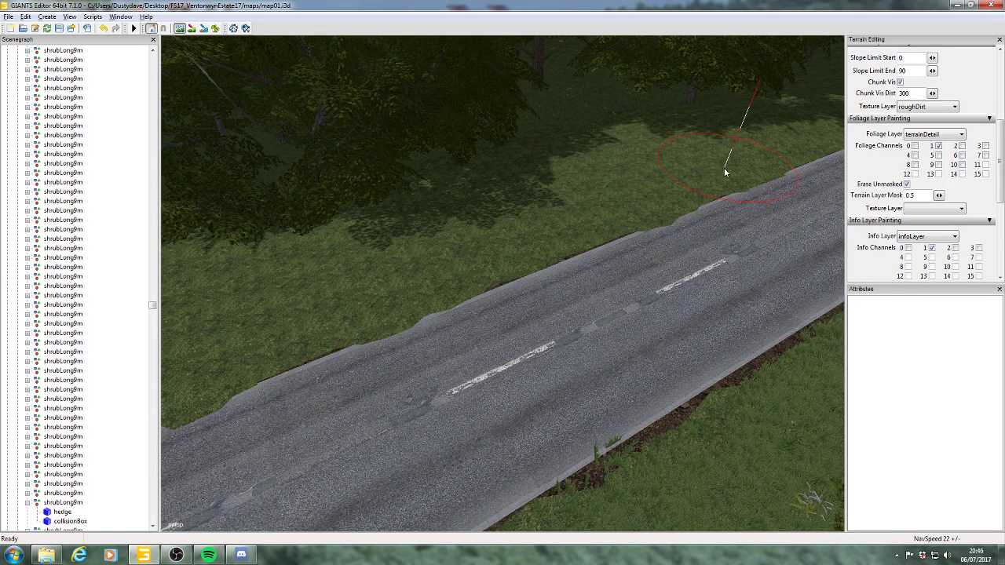
mouse_move(649, 204)
left_mouse_down()
mouse_move(589, 213)
mouse_move(604, 213)
left_mouse_up()
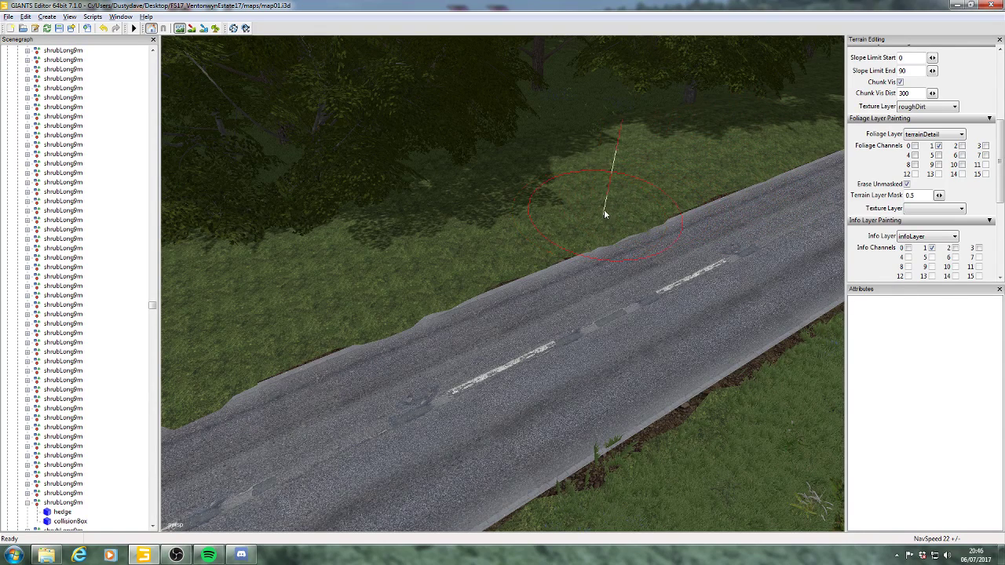
mouse_move(490, 240)
left_mouse_down()
mouse_move(369, 286)
mouse_move(350, 276)
left_mouse_up()
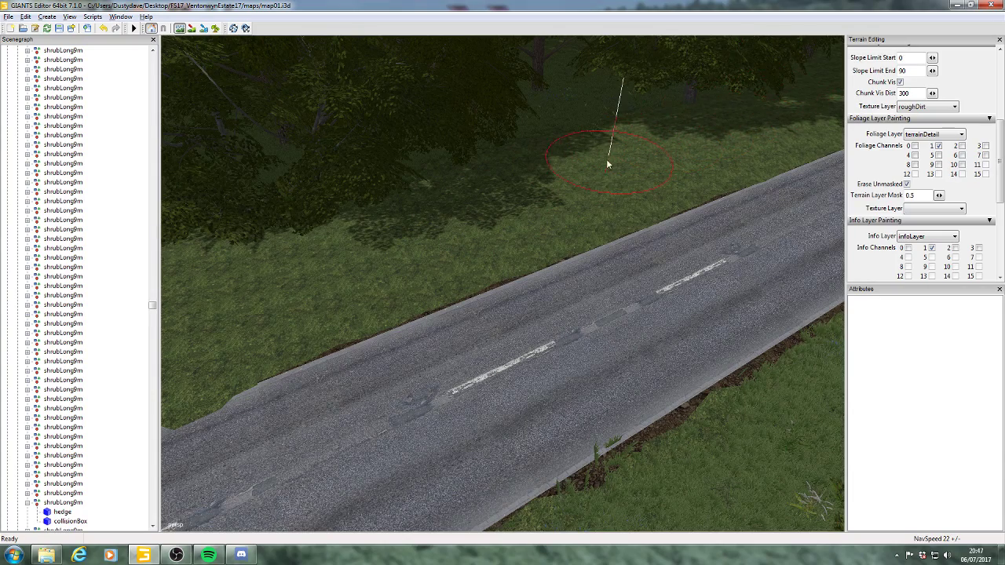
- Raise the ground along the outer edge of the road's curve, from the bare dirt entrance to the trees, covering the dirt verge
scroll(576, 183, "down", 3)
mouse_move(576, 184)
left_mouse_down("alt")
mouse_move(580, 203)
mouse_move(647, 169)
left_mouse_up("alt")
scroll(610, 192, "down", 1)
scroll(609, 192, "up", 3)
middle_click_drag(647, 168, 655, 157, "alt")
left_click_drag(645, 201, 676, 189, "alt")
middle_click_drag(674, 198, 662, 182, "alt")
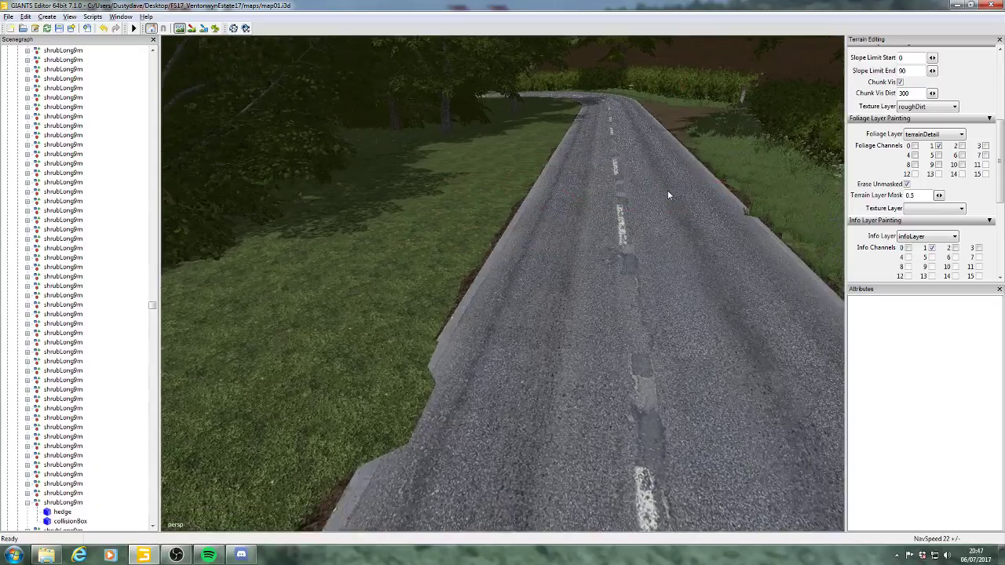
scroll(664, 177, "up", 4)
left_click_drag(665, 169, 437, 182, "alt")
middle_click_drag(437, 182, 444, 231, "alt")
left_click_drag(444, 231, 594, 259, "alt")
middle_click_drag(595, 260, 576, 247, "alt")
left_click_drag(576, 246, 416, 248, "alt")
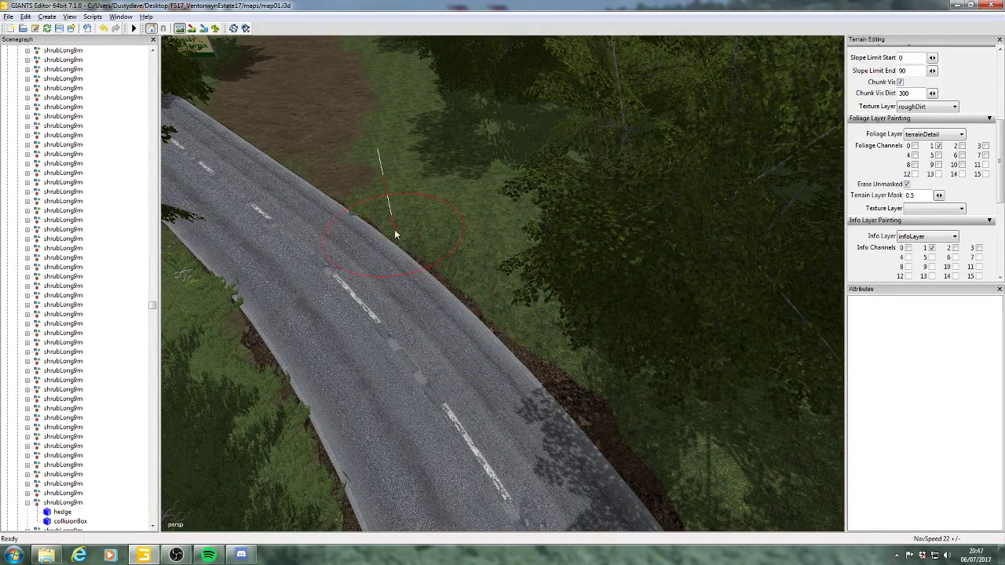
mouse_move(396, 234)
left_mouse_down()
mouse_move(421, 243)
mouse_move(466, 288)
mouse_move(471, 271)
mouse_move(387, 227)
left_mouse_up()
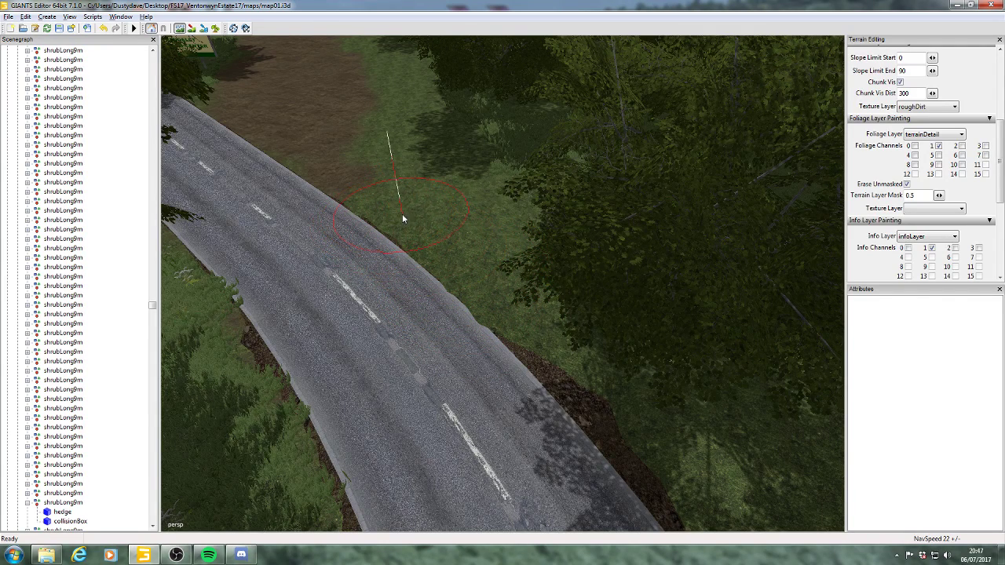
mouse_move(539, 269)
left_mouse_down()
mouse_move(487, 277)
mouse_move(510, 261)
mouse_move(495, 259)
mouse_move(538, 259)
mouse_move(525, 244)
left_mouse_up()
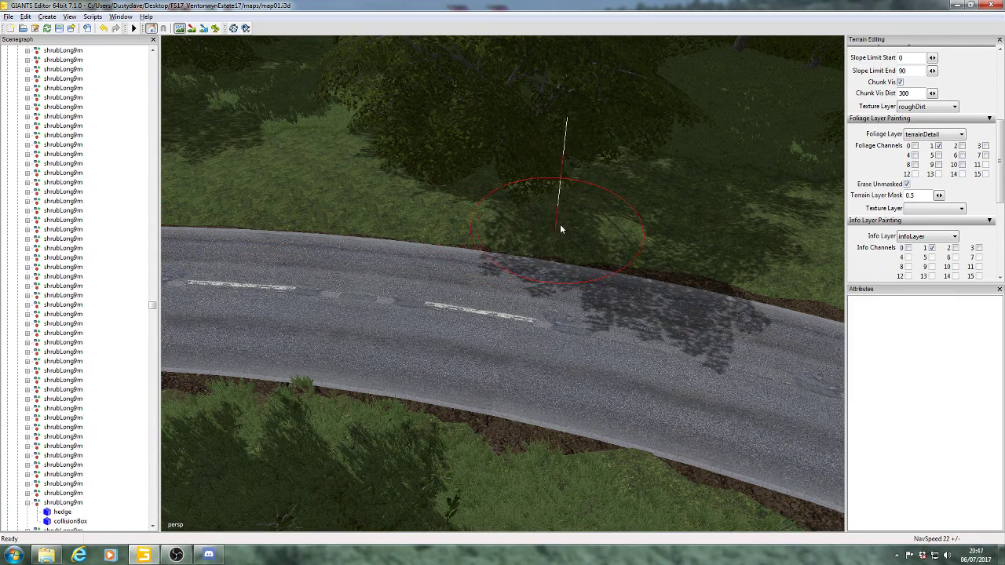
- Raise the grass verge around the shaded part of the curve beneath the trees to cover its remaining dirt edge
mouse_move(672, 299)
left_mouse_down("alt")
mouse_move(725, 231)
mouse_move(708, 234)
left_mouse_up("alt")
left_click(711, 243)
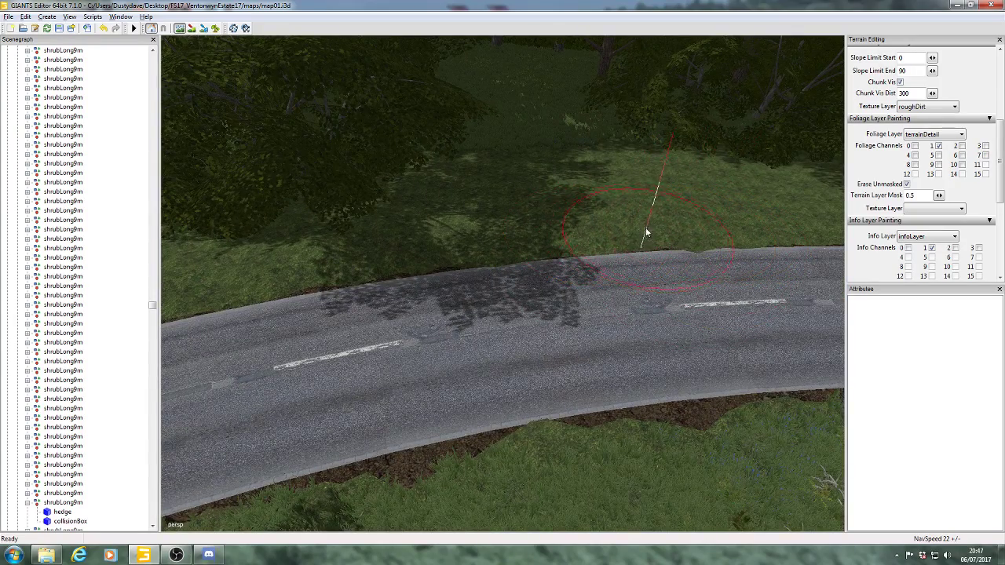
mouse_move(503, 272)
left_mouse_down("alt")
mouse_move(551, 267)
mouse_move(525, 258)
mouse_move(600, 230)
mouse_move(637, 240)
mouse_move(543, 228)
mouse_move(679, 230)
mouse_move(647, 217)
mouse_move(660, 218)
left_mouse_up("alt")
scroll(542, 243, "up", 3)
scroll(548, 238, "up", 3)
scroll(544, 230, "down", 3)
scroll(660, 220, "up", 3)
mouse_move(625, 260)
left_mouse_down("alt")
mouse_move(634, 255)
mouse_move(599, 262)
left_mouse_up("alt")
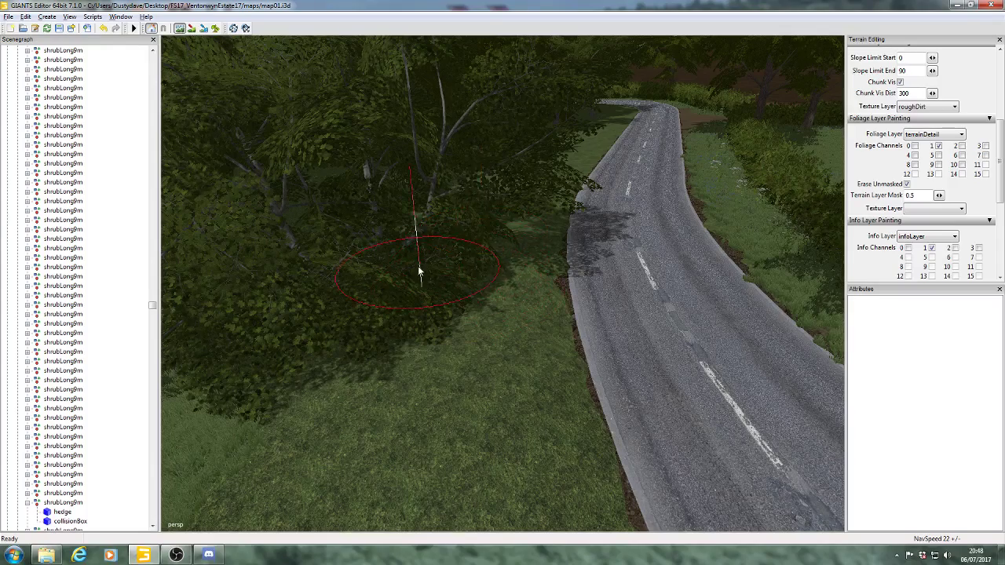
- Survey the road past the greenhouses and neighbouring fields, examining the field entrances and roadside hedges for missing gates
mouse_move(417, 271)
left_mouse_down("alt")
mouse_move(559, 264)
mouse_move(650, 298)
mouse_move(561, 313)
left_mouse_up("alt")
scroll(617, 317, "down", 3)
middle_click_drag(560, 313, 440, 410, "alt")
scroll(440, 411, "up", 3)
middle_click_drag(514, 327, 520, 244, "alt")
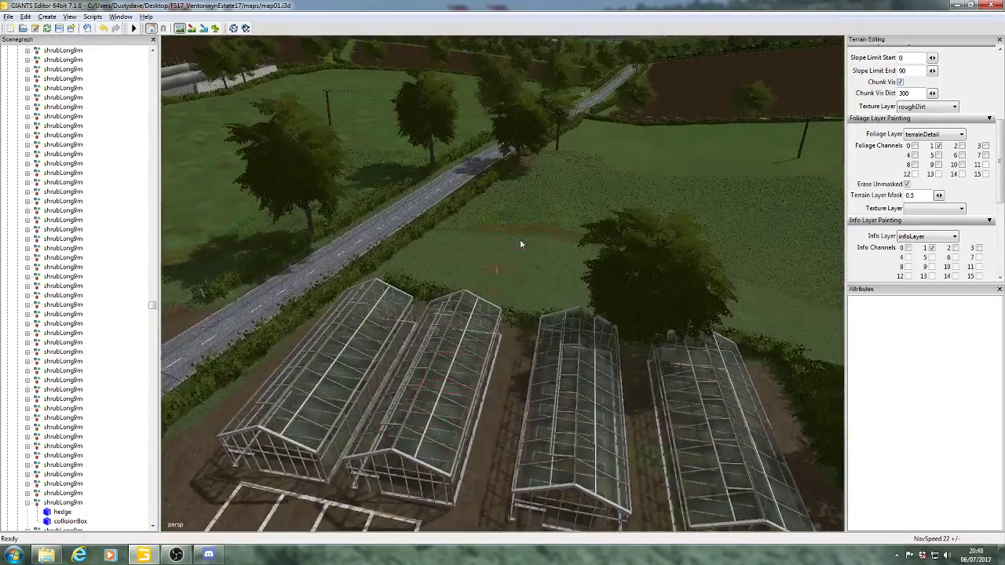
left_click_drag(520, 244, 322, 131, "alt")
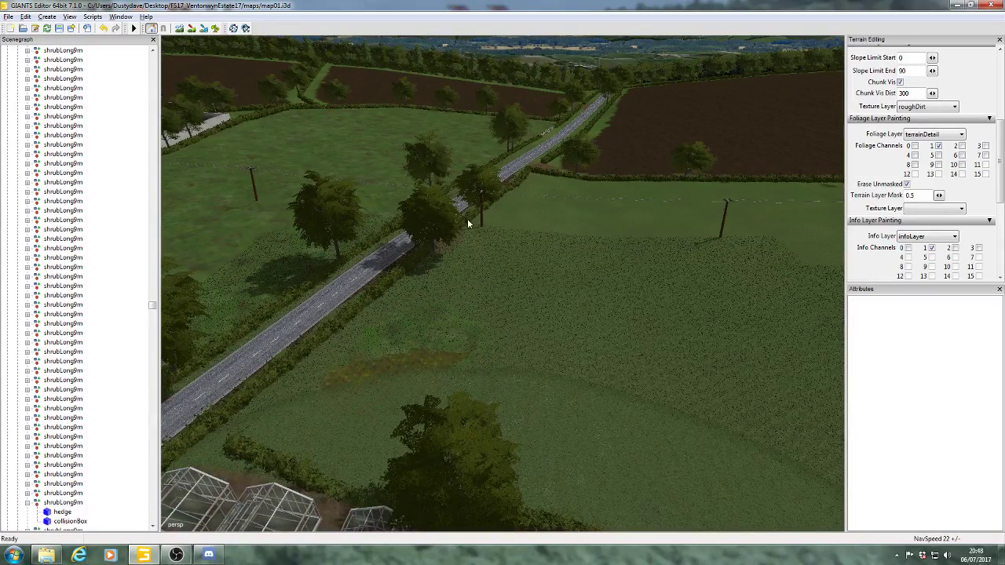
middle_click_drag(468, 220, 406, 370, "alt")
scroll(639, 211, "up", 3)
middle_click_drag(639, 211, 624, 268, "alt")
left_click_drag(623, 269, 422, 285, "alt")
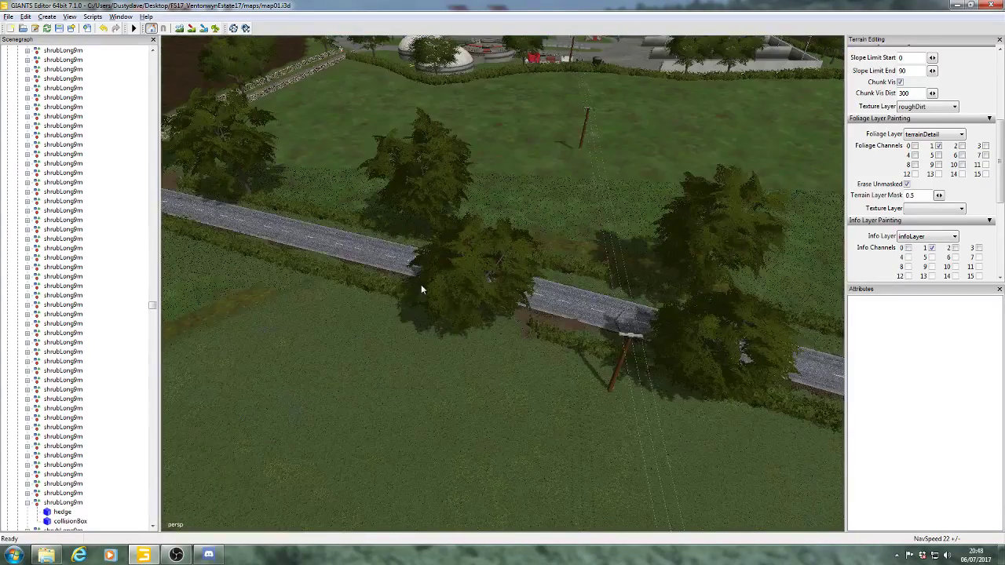
middle_click_drag(421, 284, 754, 314, "alt")
- Duplicate the last double_gate in the gates group and place the copy at the ploughed field's dirt entrance beside the road
left_click(482, 226)
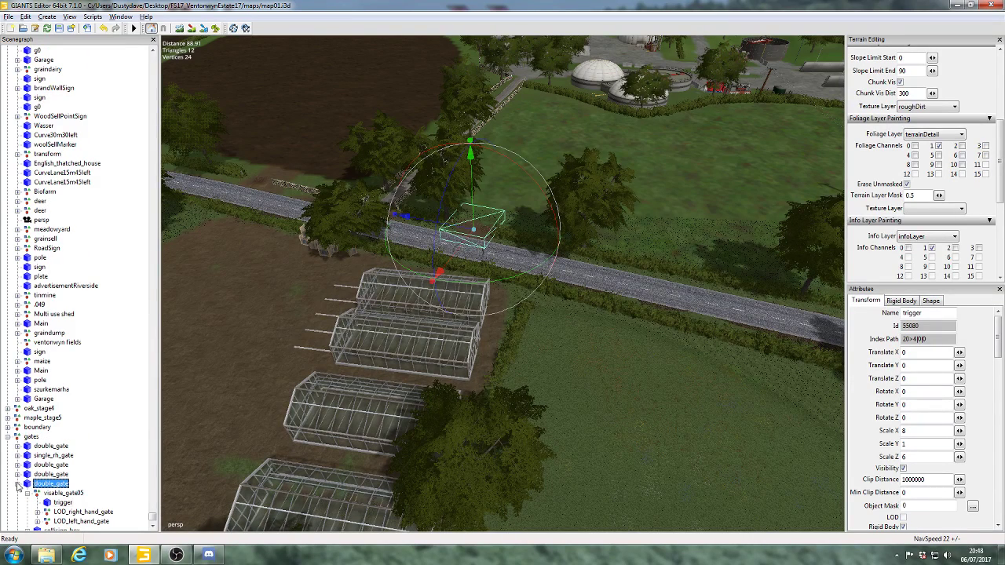
left_click(18, 484)
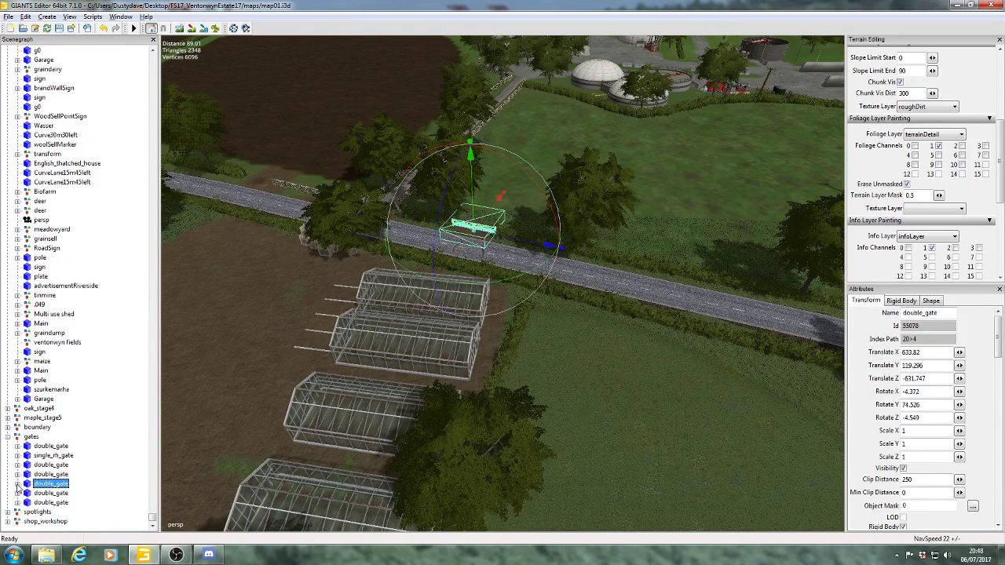
left_click(61, 502)
left_click_drag(438, 219, 506, 227, "alt")
middle_click_drag(505, 228, 372, 374, "alt")
right_click_drag(372, 373, 631, 282, "alt")
left_click_drag(632, 282, 504, 329, "alt")
key("ctrl+d")
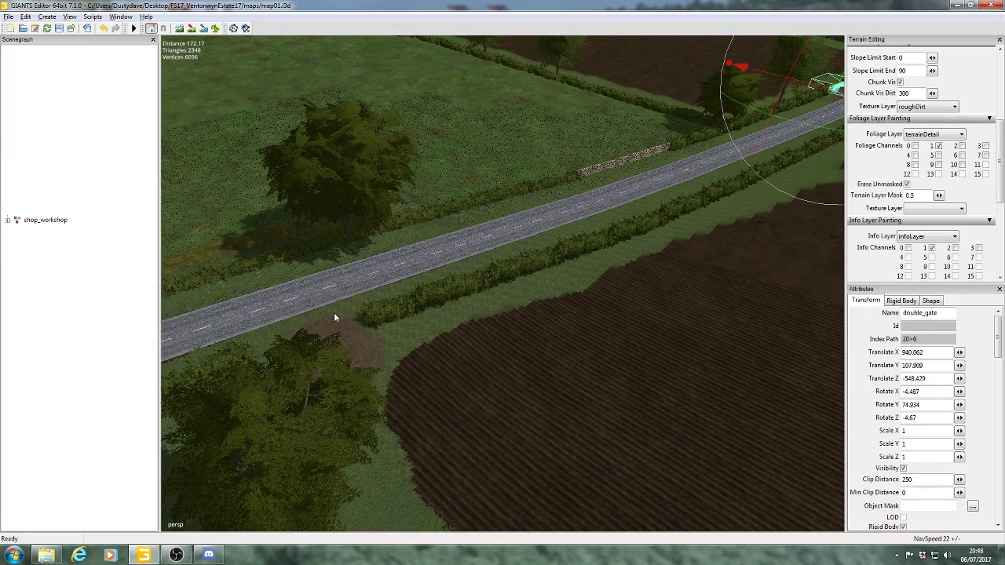
key("ctrl+b")
- Turn the copied double gate around to face the opposite way, with rotation of about -172.8, -80.7, 172.5
left_click_drag(628, 322, 447, 315, "alt")
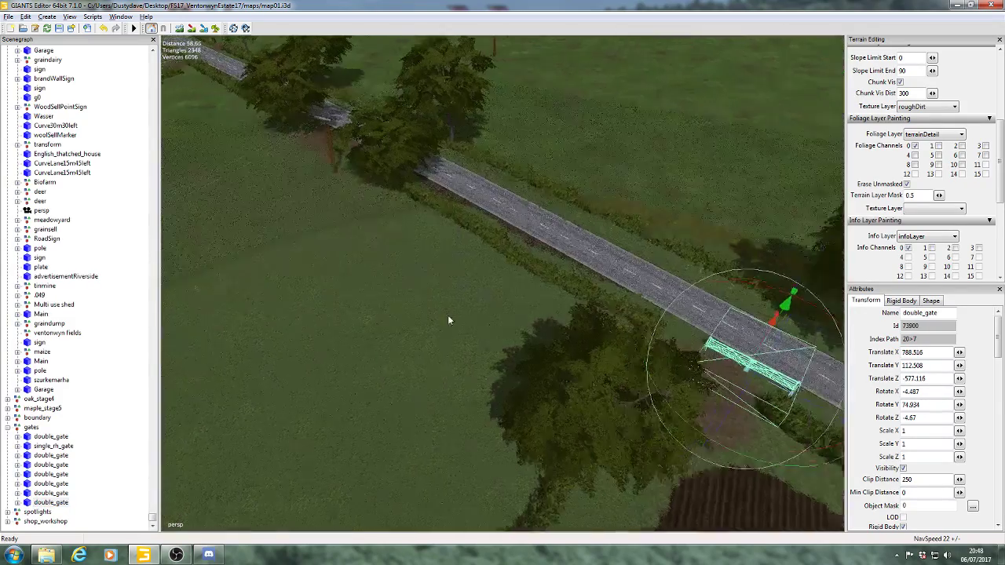
middle_click_drag(447, 315, 376, 268, "alt")
right_click_drag(376, 268, 495, 220, "alt")
key("f")
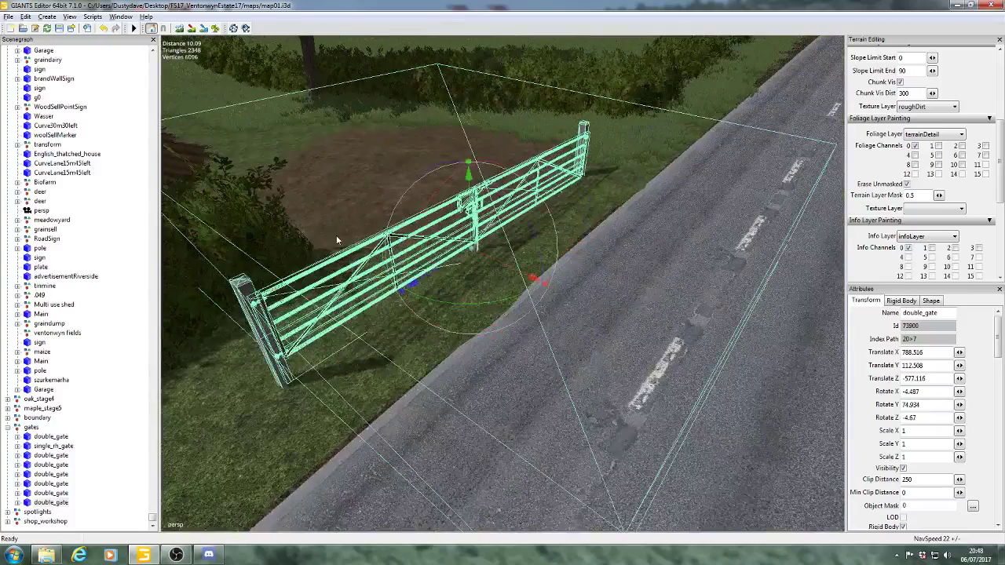
left_click_drag(425, 296, 522, 190)
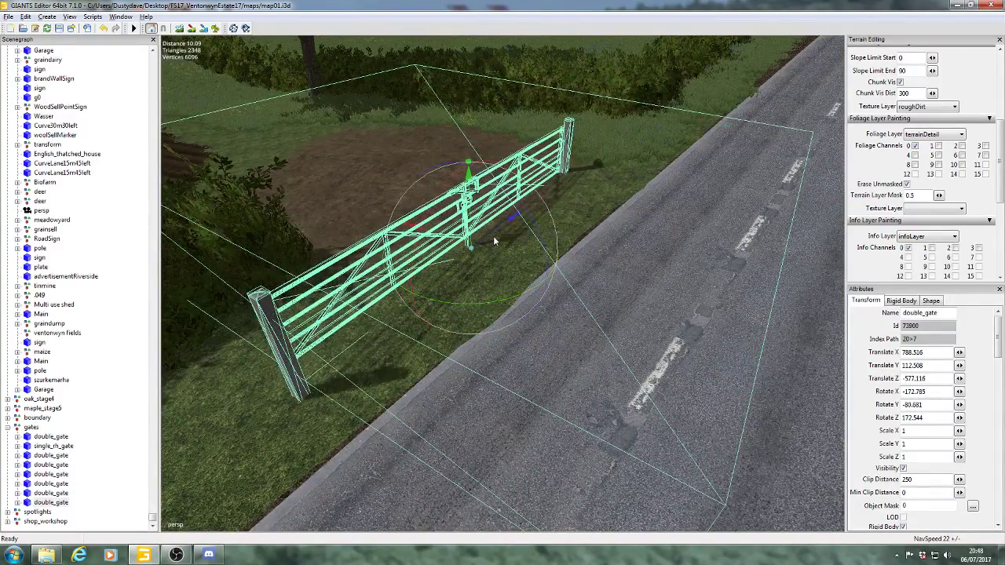
- Move the copied gate back from the road and centre it between the hedges across the dirt entrance, near X 785.5, Z -573.96
left_click_drag(497, 235, 554, 153)
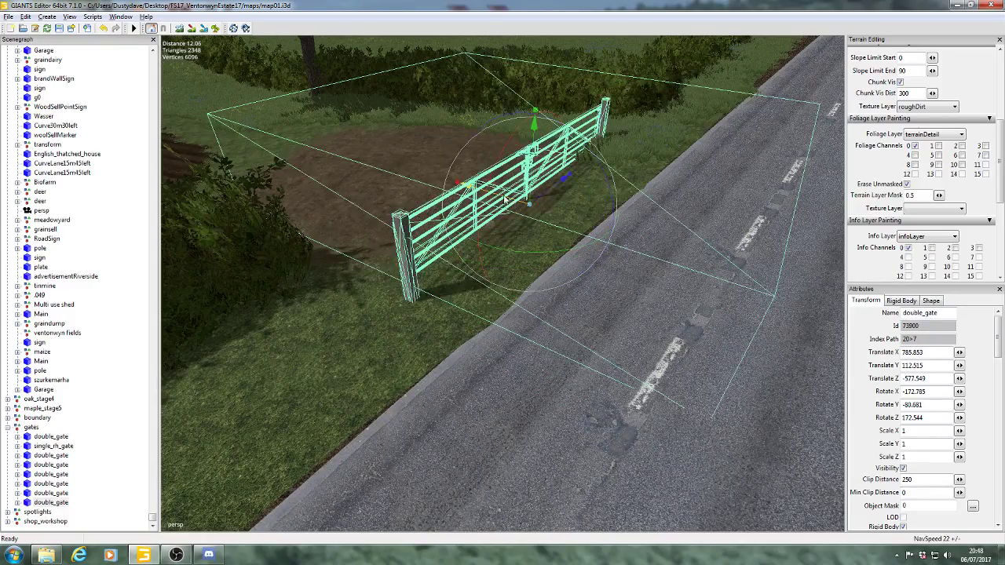
left_click_drag(505, 200, 422, 173)
mouse_move(510, 182)
right_mouse_down()
mouse_move(500, 182)
mouse_move(504, 169)
mouse_move(510, 177)
right_mouse_up()
key("d")
left_click_drag(589, 197, 580, 196)
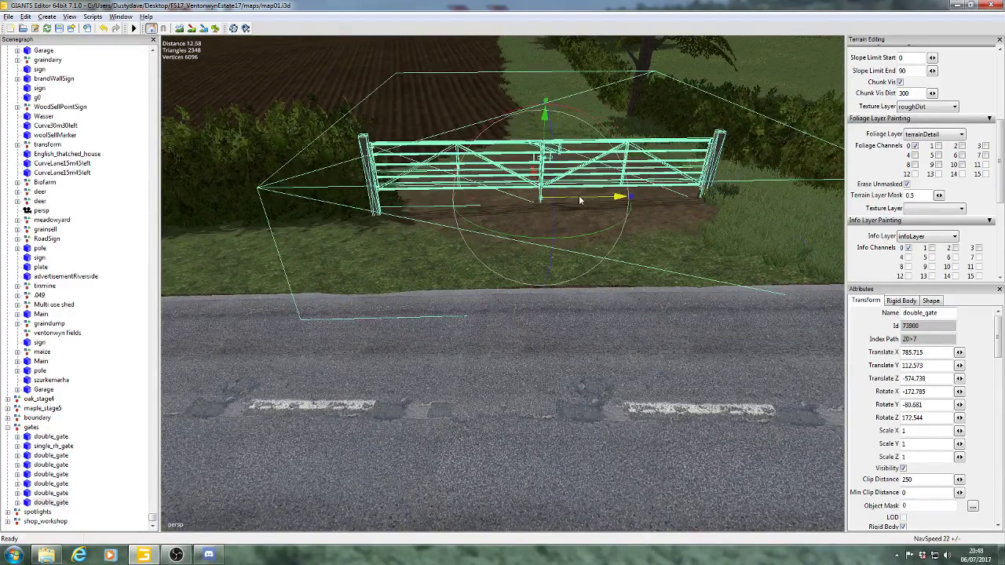
left_click_drag(538, 168, 535, 156)
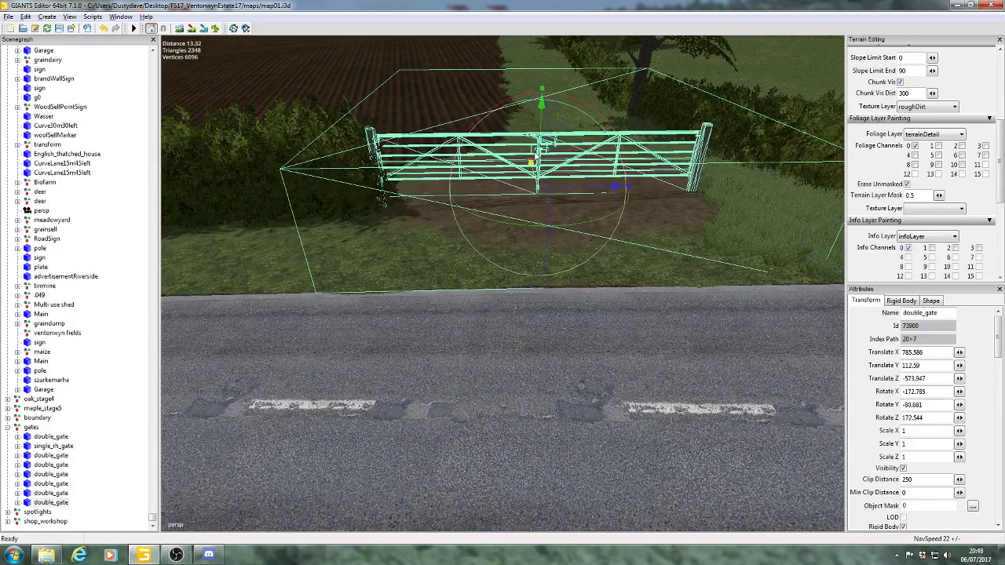
left_click_drag(564, 189, 567, 190)
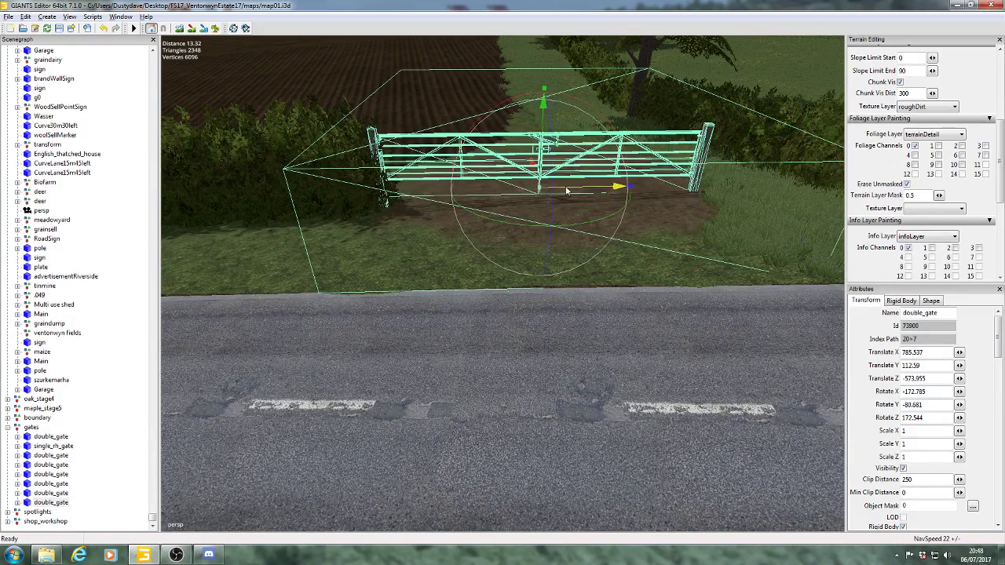
- Lower the gate to a height of about 112.34 and tilt it to follow the sloping ground of the entrance
left_click_drag(548, 135, 553, 220, "alt")
middle_click_drag(558, 212, 554, 204, "alt")
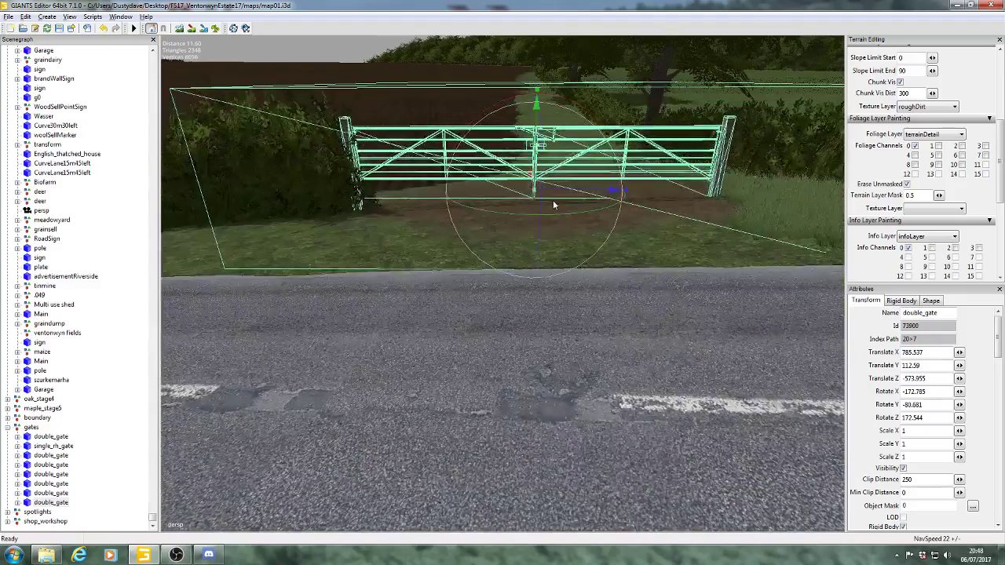
scroll(558, 204, "up", 1)
mouse_move(571, 95)
left_mouse_down()
mouse_move(539, 137)
mouse_move(563, 101)
left_mouse_up()
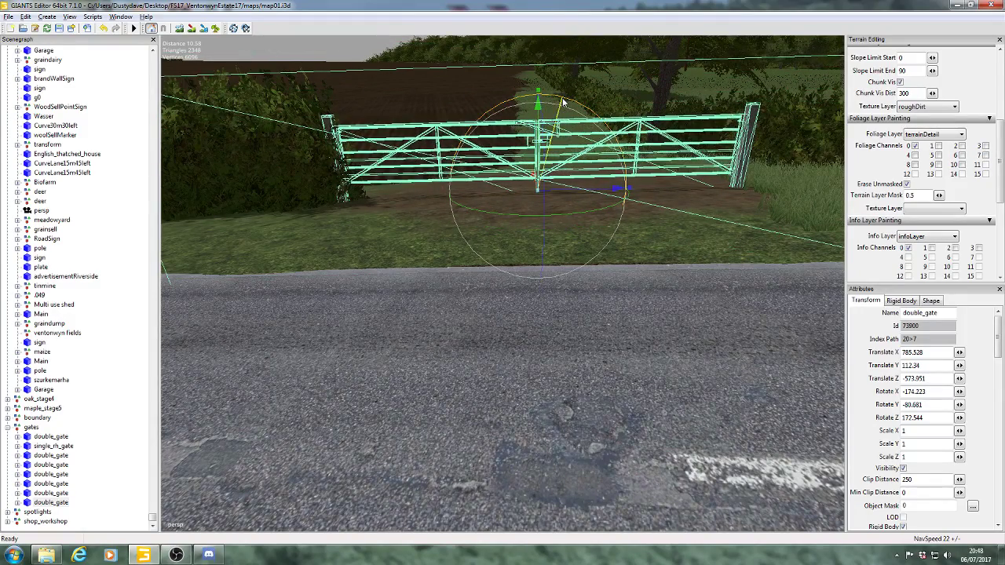
- Rotate the gate to about -72.1 around Y to line it up with the hedge row, and nudge it slightly towards the road
left_click_drag(538, 193, 588, 269, "alt")
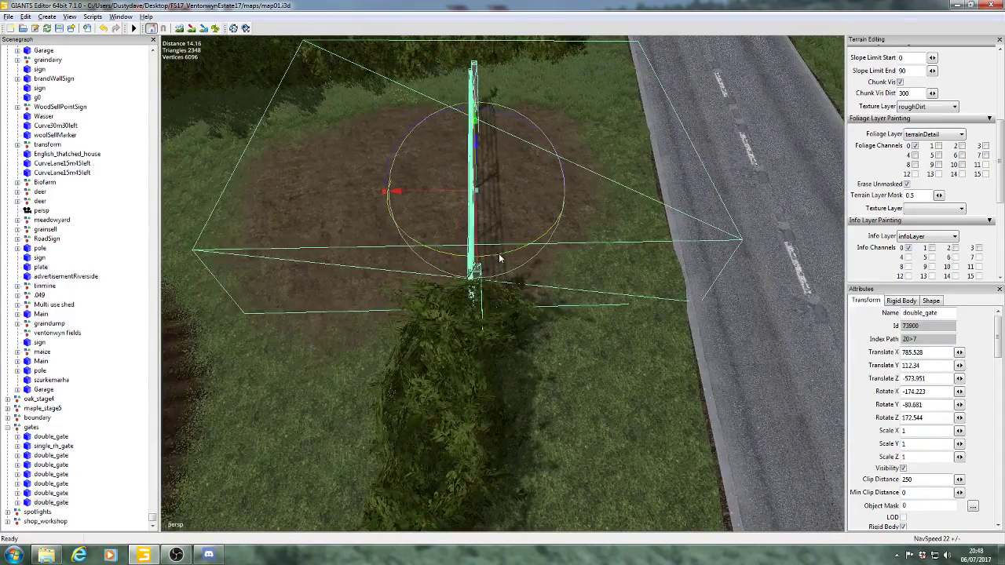
left_click_drag(503, 256, 346, 211)
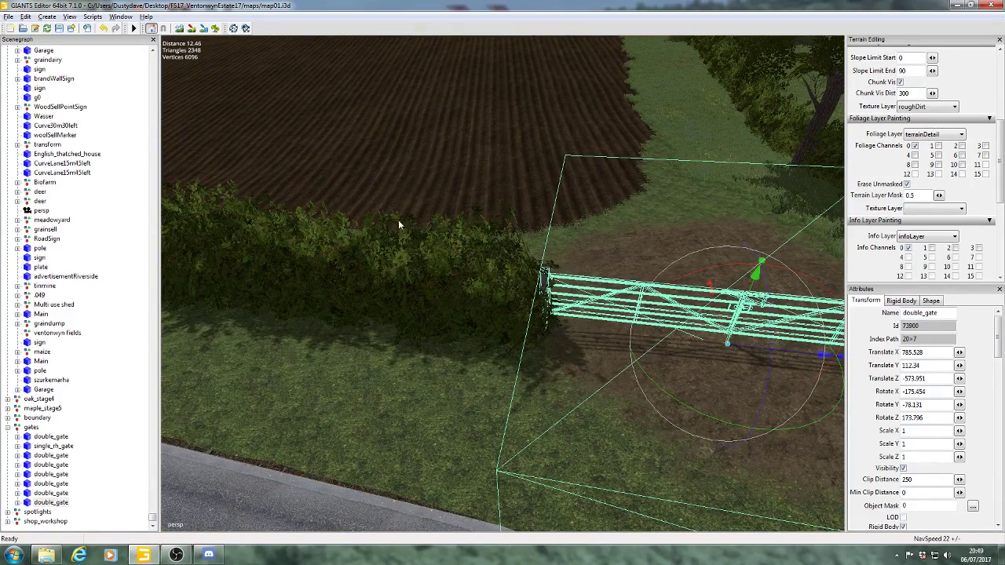
left_click_drag(448, 229, 565, 291, "alt")
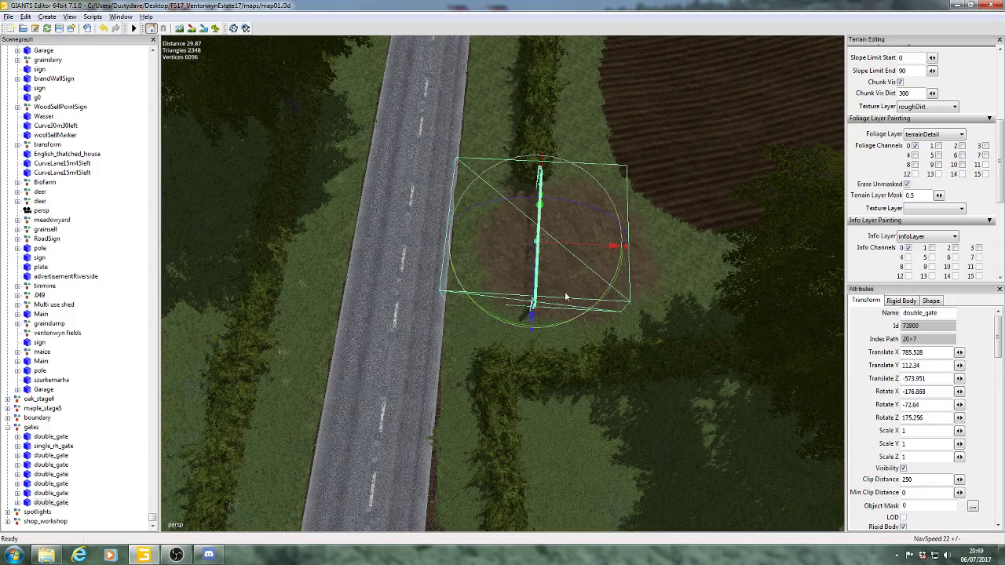
left_click_drag(574, 245, 567, 244)
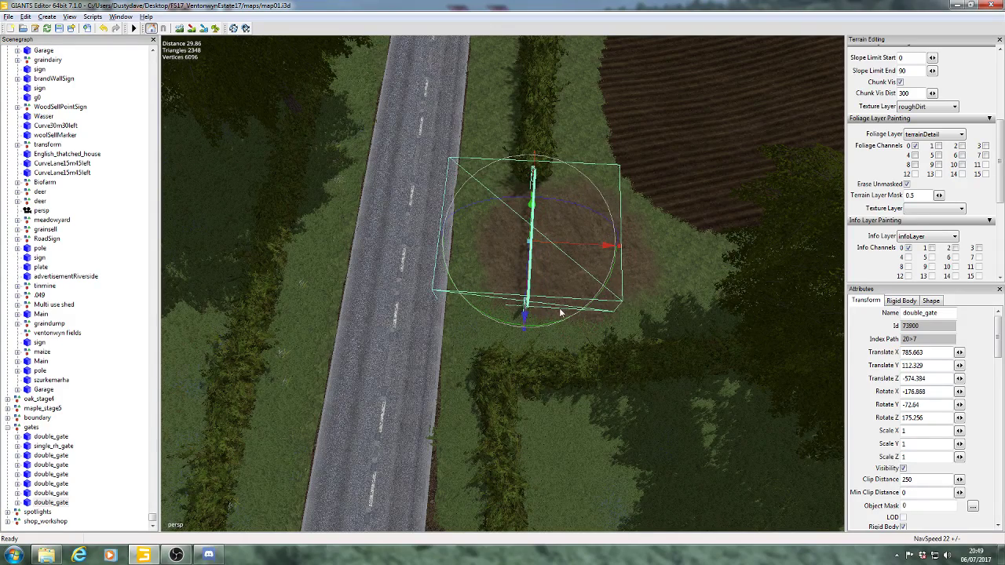
left_click_drag(556, 322, 556, 322)
left_click_drag(570, 245, 569, 244)
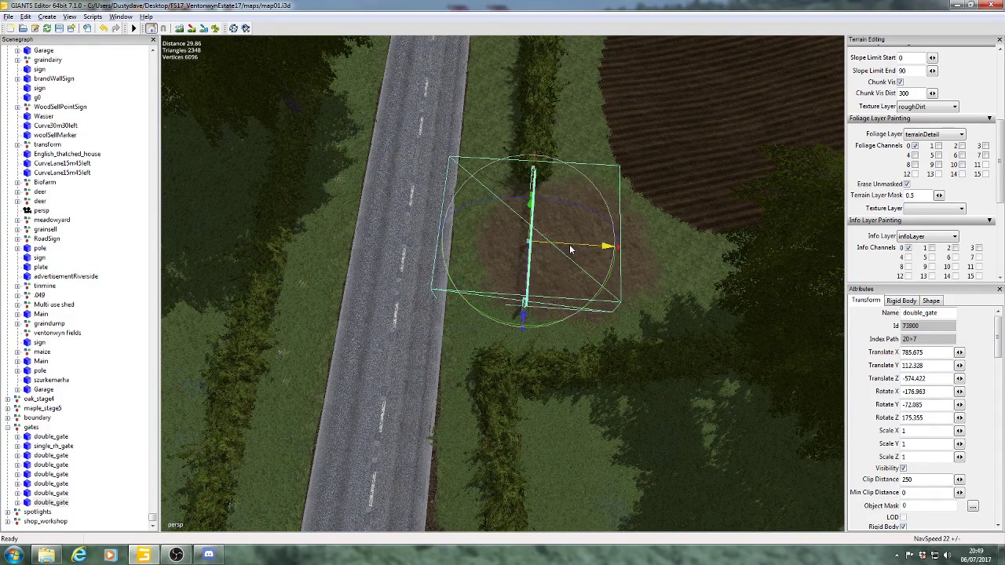
left_click_drag(542, 287, 630, 226, "alt")
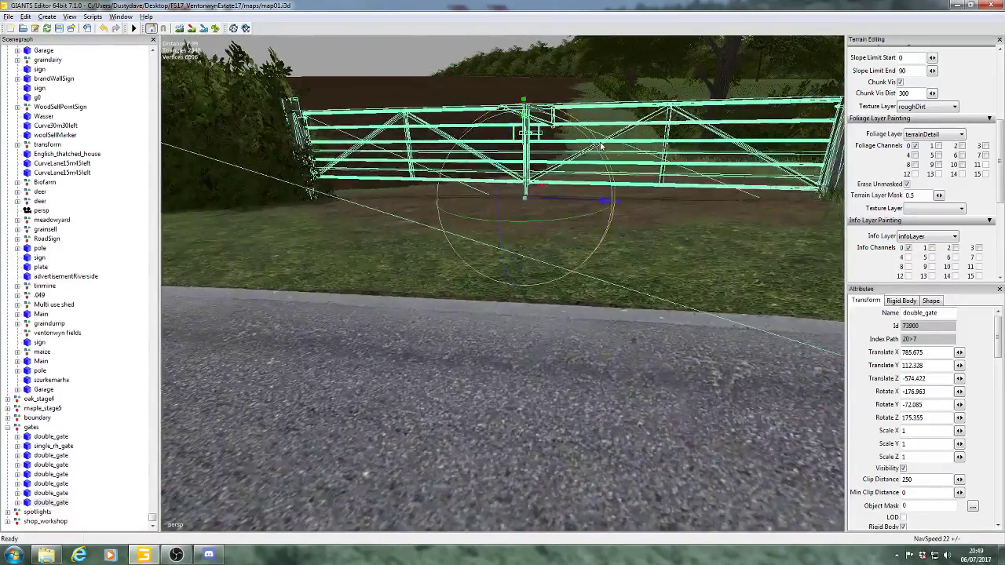
- Tilt the double gate slightly around X to about -177.586 so it follows the slope of the entrance
left_click_drag(600, 145, 599, 146)
scroll(608, 218, "down", 5)
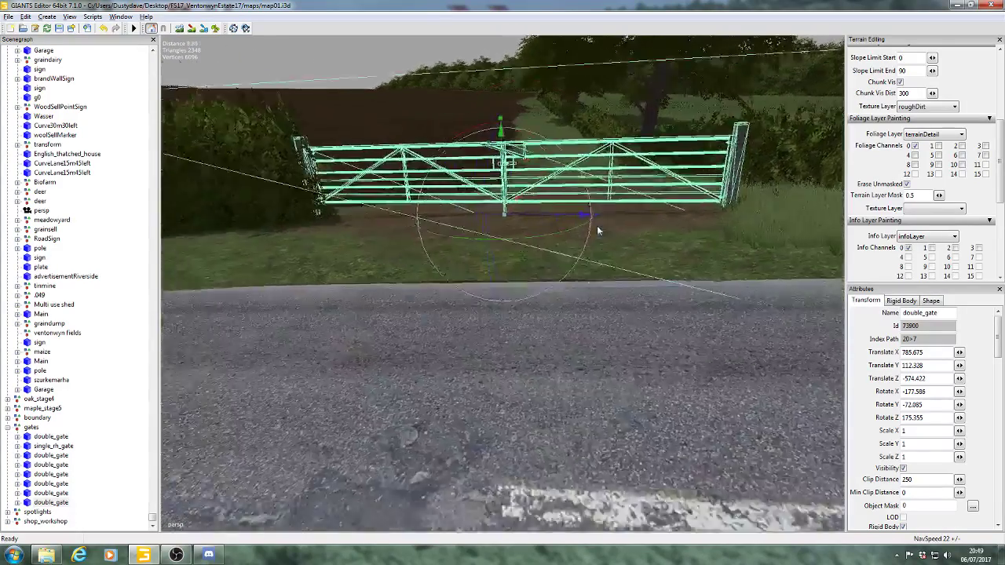
scroll(599, 230, "up", 3)
left_click_drag(599, 230, 501, 300, "alt")
scroll(551, 311, "down", 5)
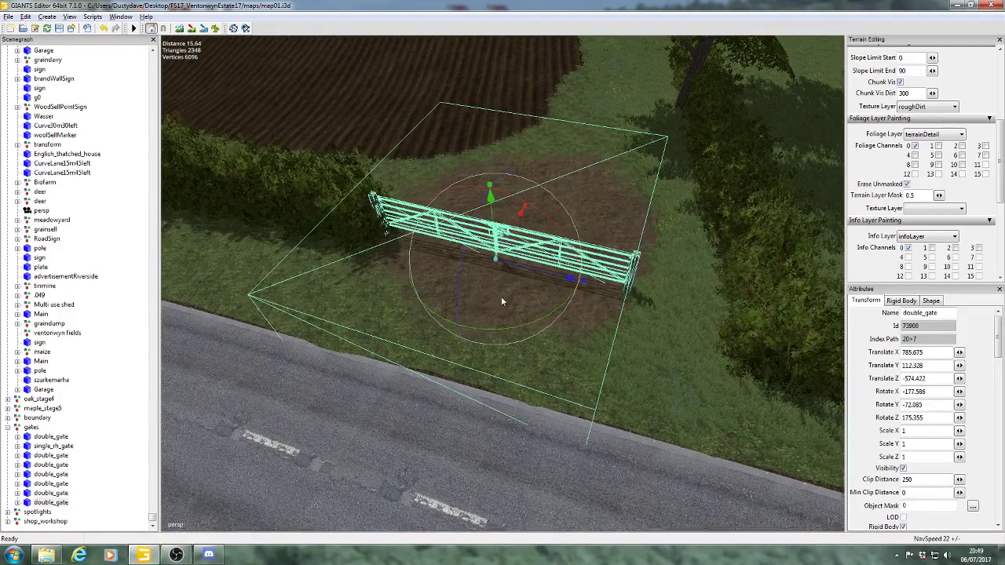
- Rename the visible gate child inside the last double_gate to visable_gate08
left_click(18, 503)
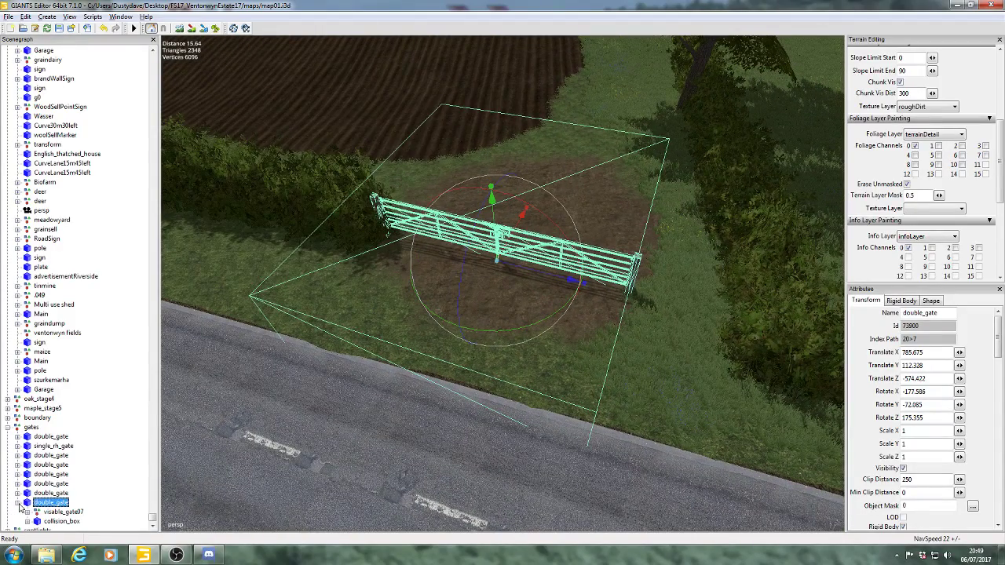
left_click(62, 512)
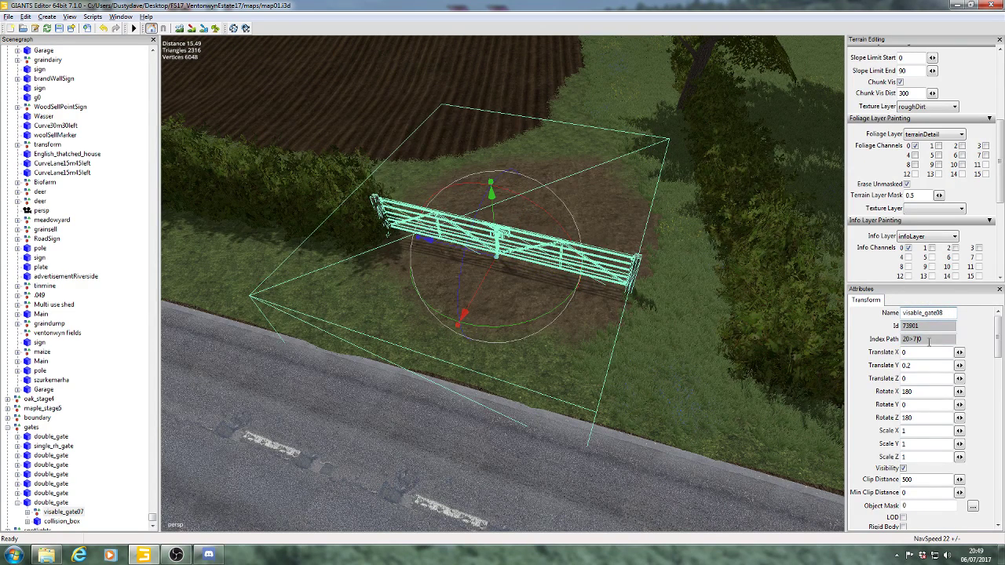
key("Return")
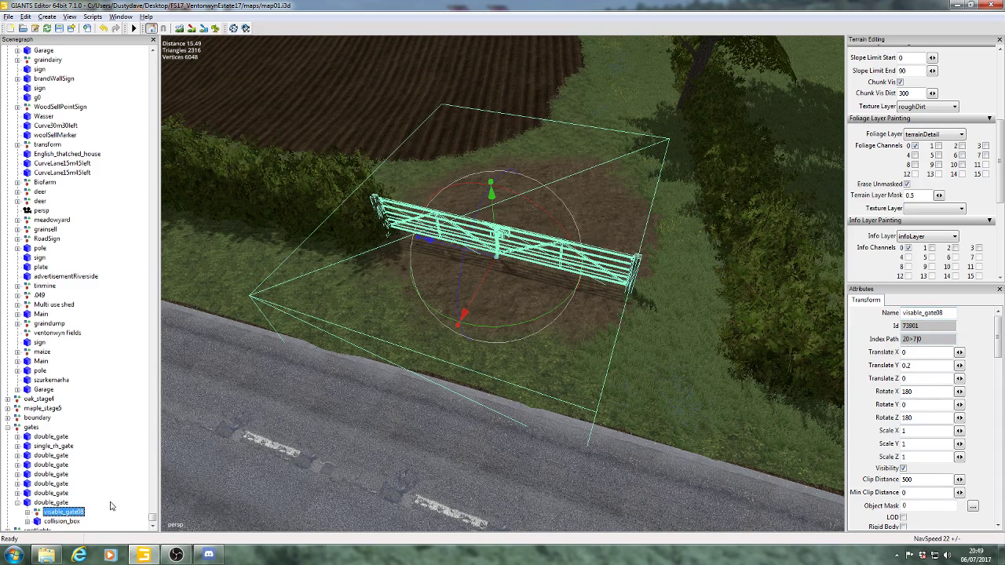
left_click(116, 490)
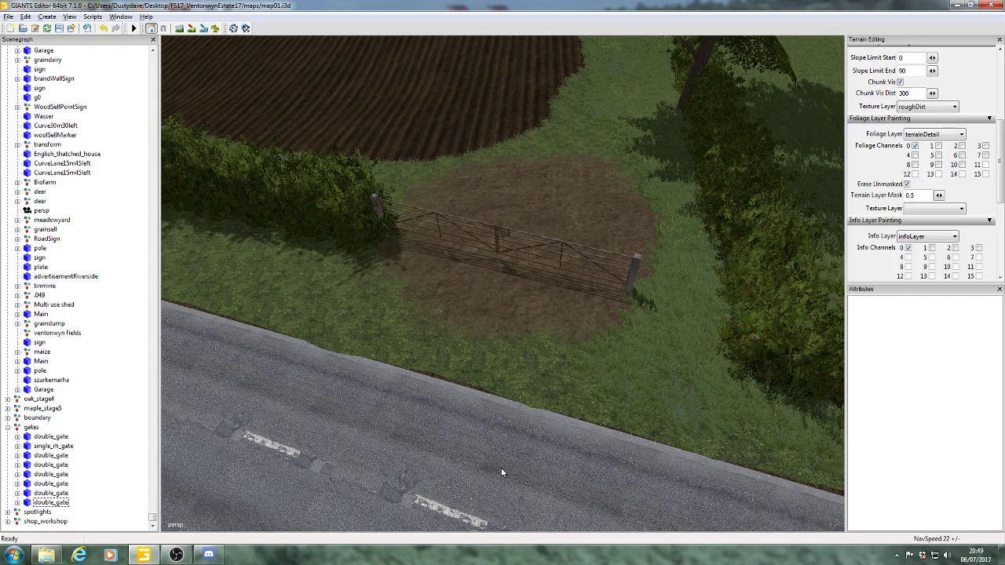
- Paint roughDirt over the grass between the new gate and the road edge to complete the field entrance
left_click_drag(658, 259, 509, 222, "alt")
right_click_drag(508, 221, 537, 210, "alt")
left_click_drag(537, 210, 639, 319, "alt")
right_click_drag(639, 319, 613, 300, "alt")
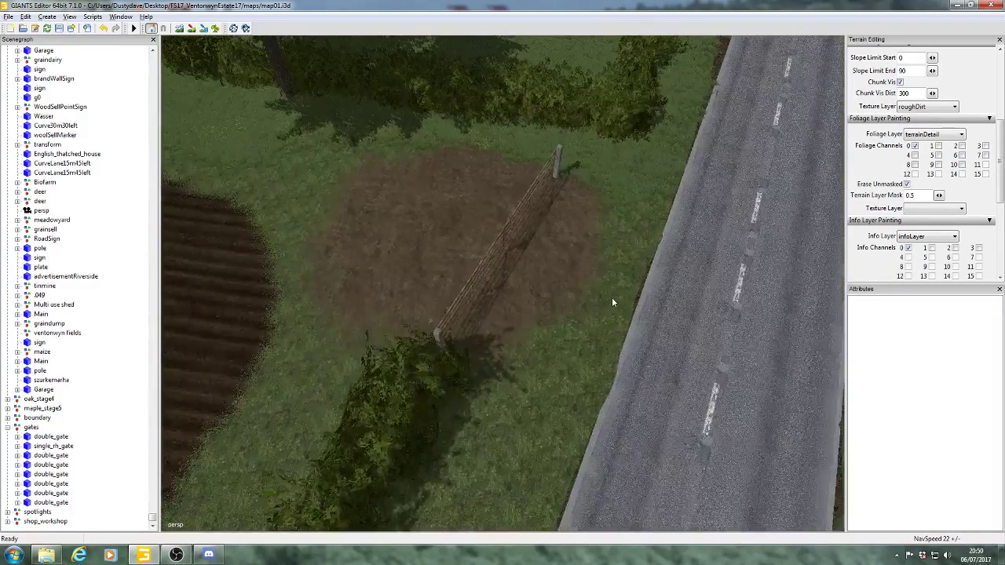
middle_click_drag(613, 301, 562, 263, "alt")
left_click(191, 28)
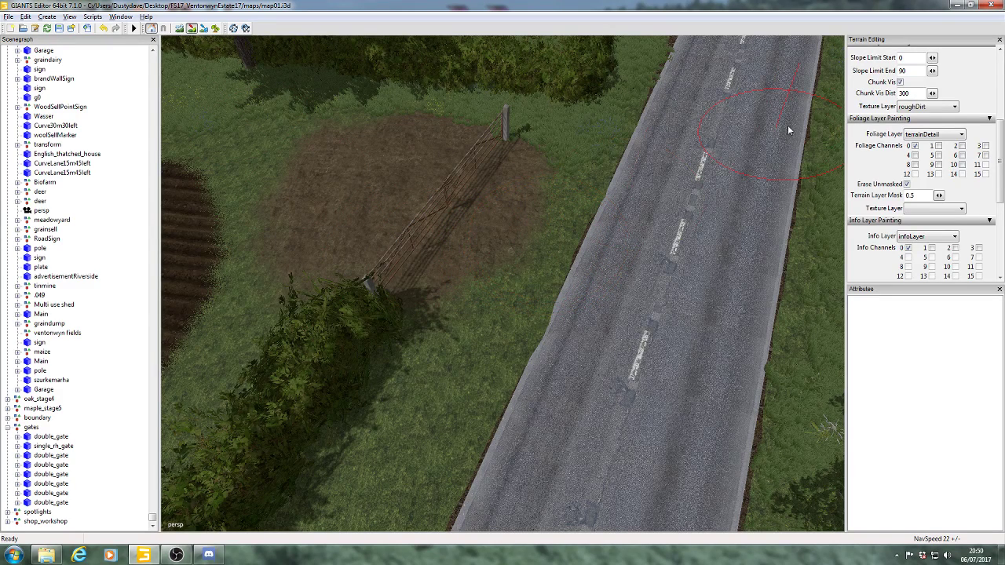
mouse_move(510, 253)
left_mouse_down()
mouse_move(545, 276)
mouse_move(539, 325)
mouse_move(593, 281)
left_mouse_up()
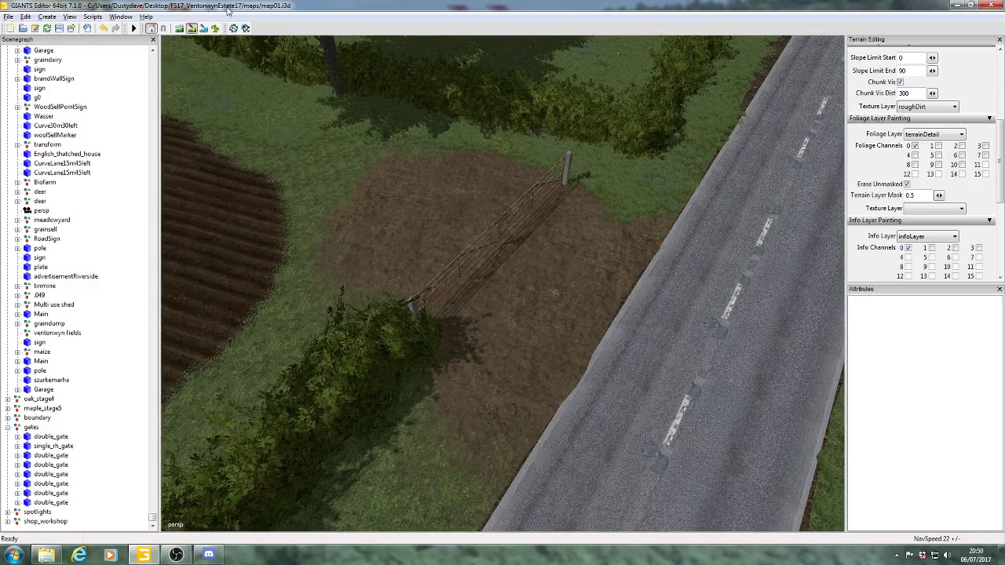
left_click(191, 28)
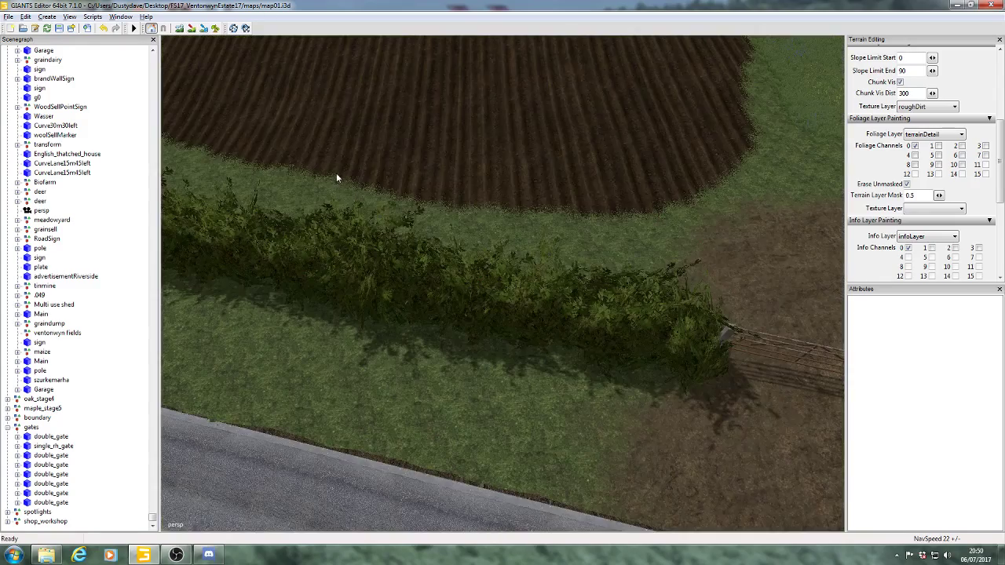
- Set foliage painting to the grass layer with channels 1 and 6, and paint the verge beside the hedge running from the gate
mouse_move(336, 173)
left_mouse_down("alt")
mouse_move(394, 141)
mouse_move(446, 231)
mouse_move(427, 178)
mouse_move(466, 166)
left_mouse_up("alt")
left_click(216, 28)
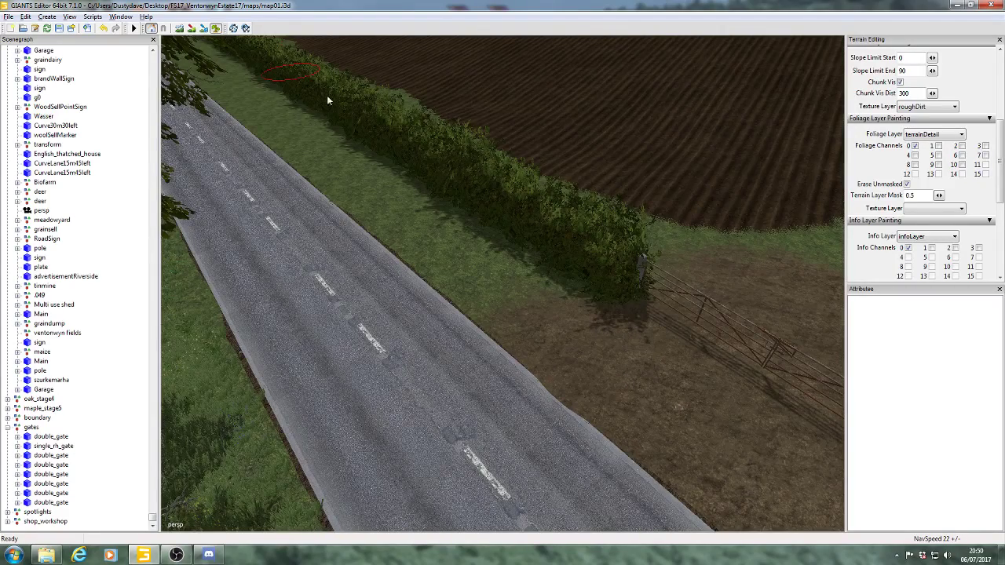
left_click(930, 134)
left_click(922, 149)
left_click(961, 154)
mouse_move(573, 270)
left_mouse_down()
mouse_move(561, 242)
mouse_move(606, 283)
mouse_move(463, 229)
mouse_move(353, 153)
left_mouse_up()
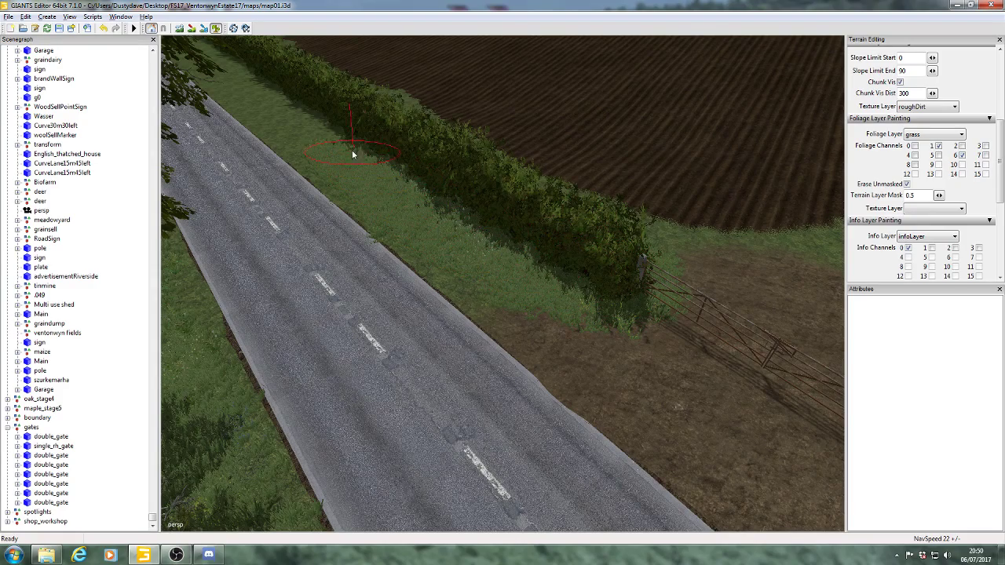
- Extend the grass foliage along the verge between road and hedge, moving away from the gated entrance
left_click_drag(324, 266, 447, 274, "alt")
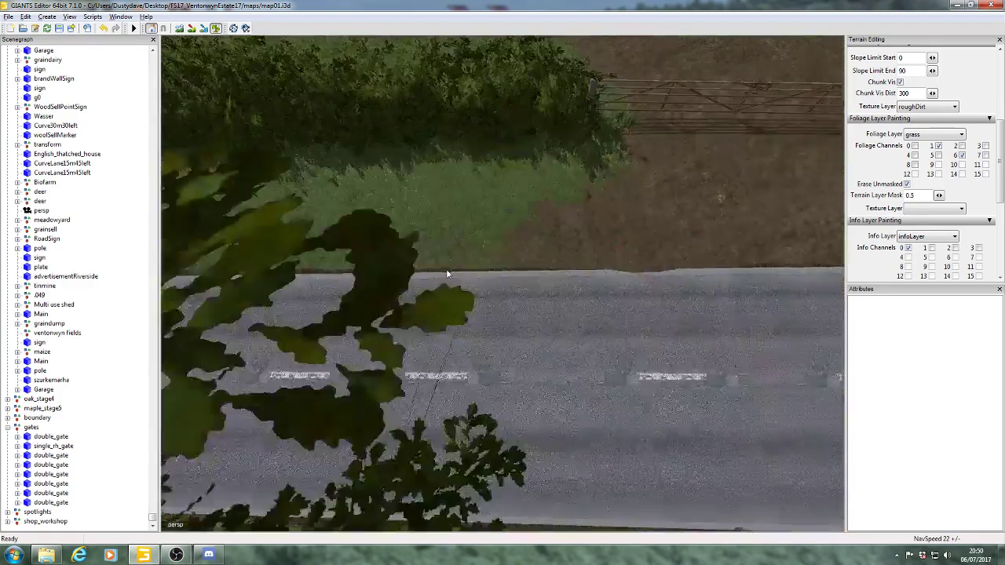
middle_click_drag(447, 274, 495, 273, "alt")
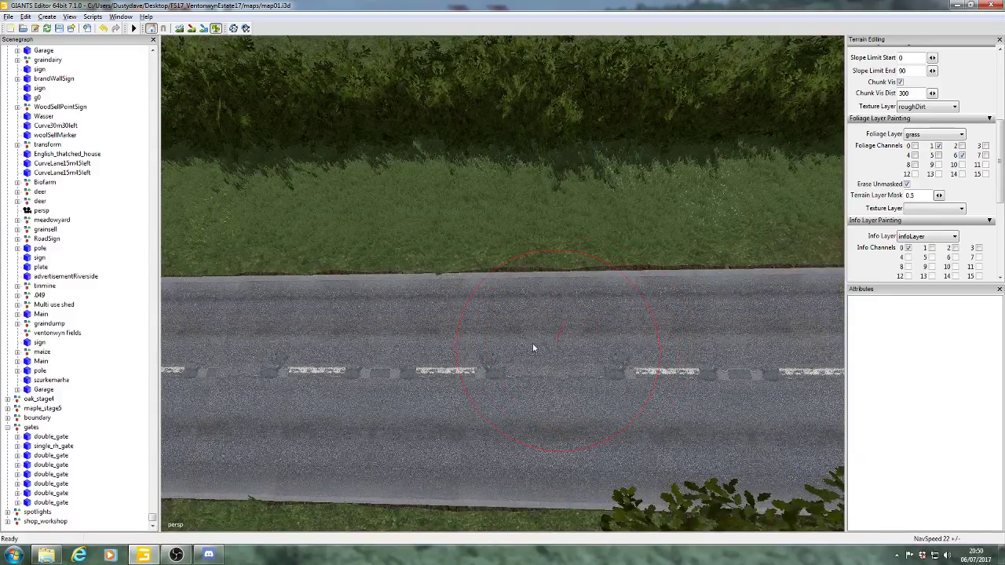
middle_click_drag(301, 345, 437, 339, "alt")
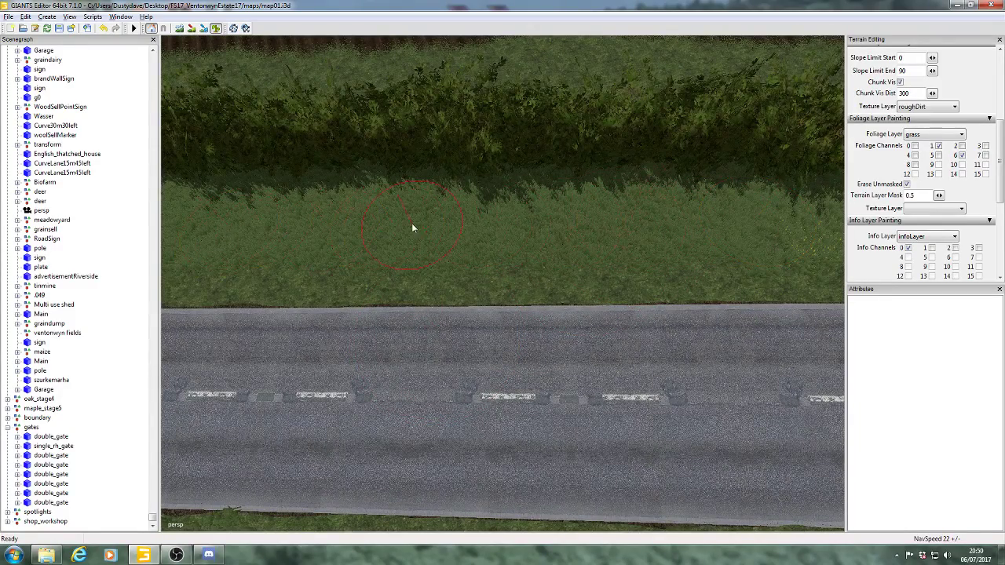
mouse_move(413, 227)
middle_mouse_down("alt")
mouse_move(456, 213)
mouse_move(581, 206)
middle_mouse_up("alt")
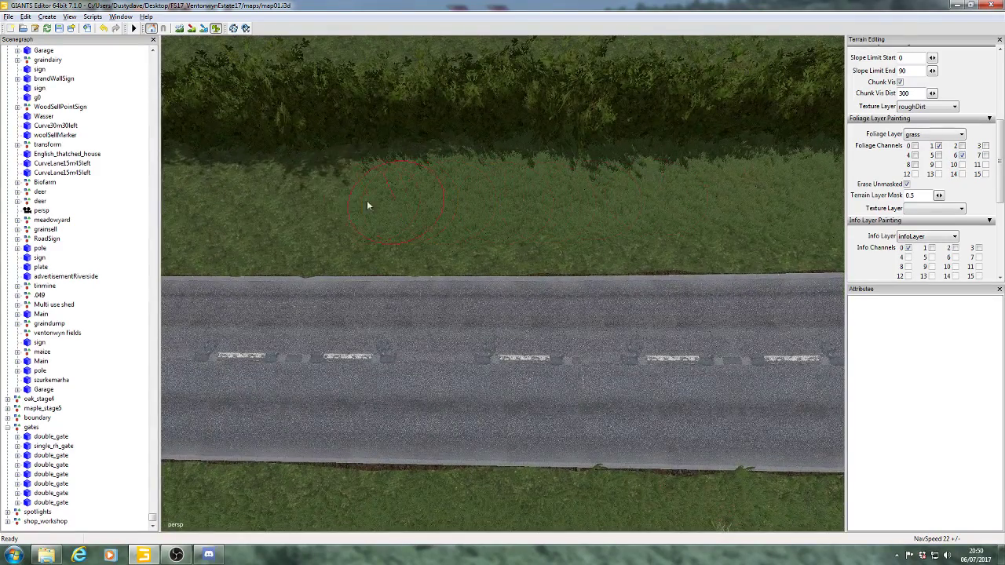
mouse_move(367, 205)
left_mouse_down()
mouse_move(229, 204)
mouse_move(384, 168)
mouse_move(348, 199)
left_mouse_up()
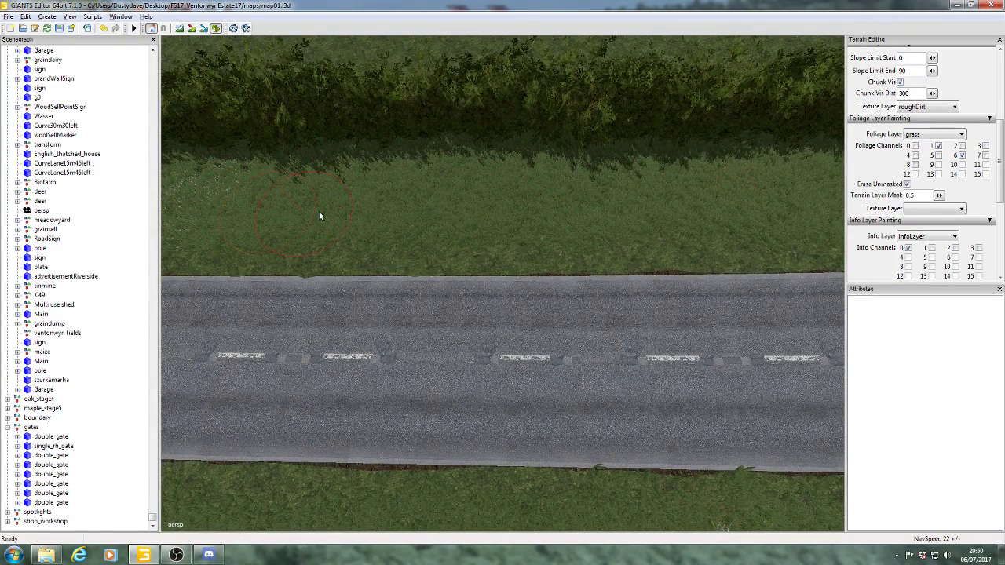
mouse_move(386, 243)
middle_mouse_down("alt")
mouse_move(471, 243)
mouse_move(301, 209)
mouse_move(395, 204)
middle_mouse_up("alt")
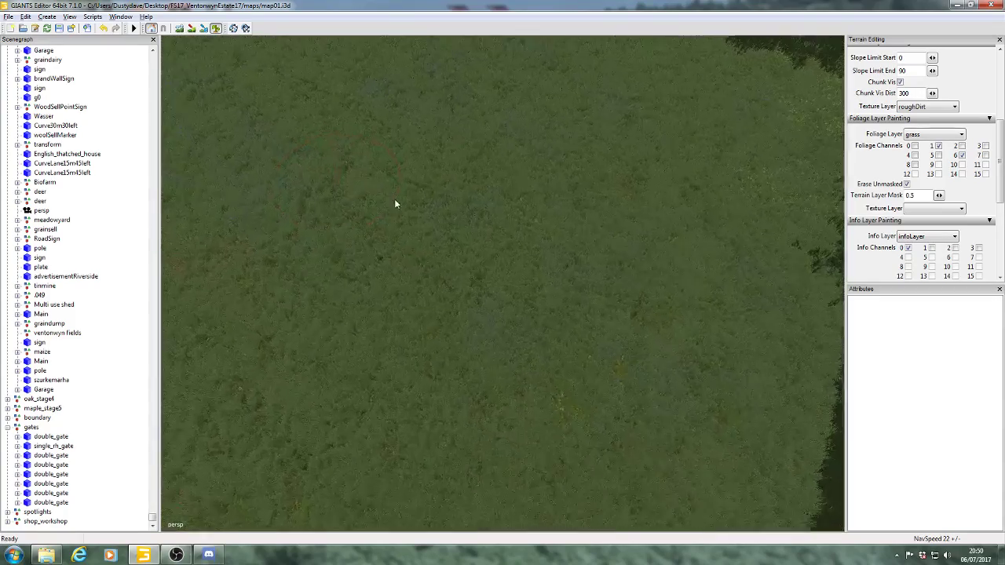
scroll(395, 204, "up", 3)
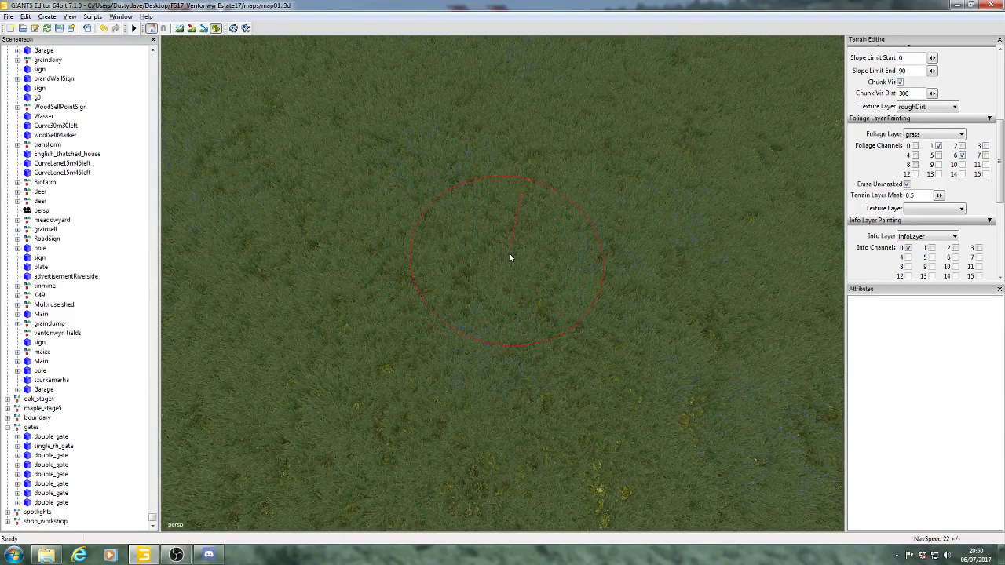
mouse_move(511, 256)
left_mouse_down()
mouse_move(462, 262)
mouse_move(445, 224)
left_mouse_up()
key("ctrl+z")
key("ctrl+z")
key("ctrl+z")
key("ctrl+z")
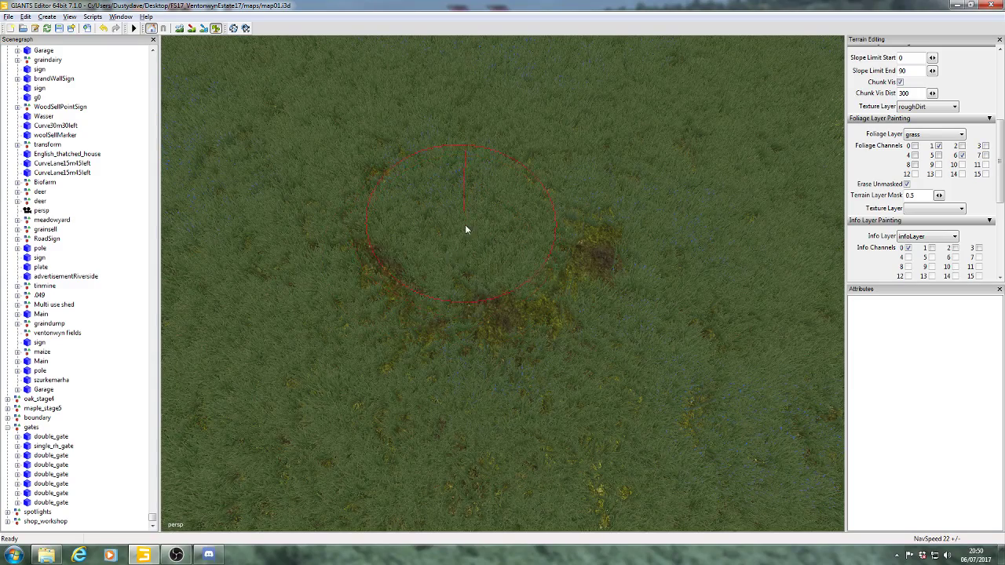
left_click_drag(498, 282, 444, 274)
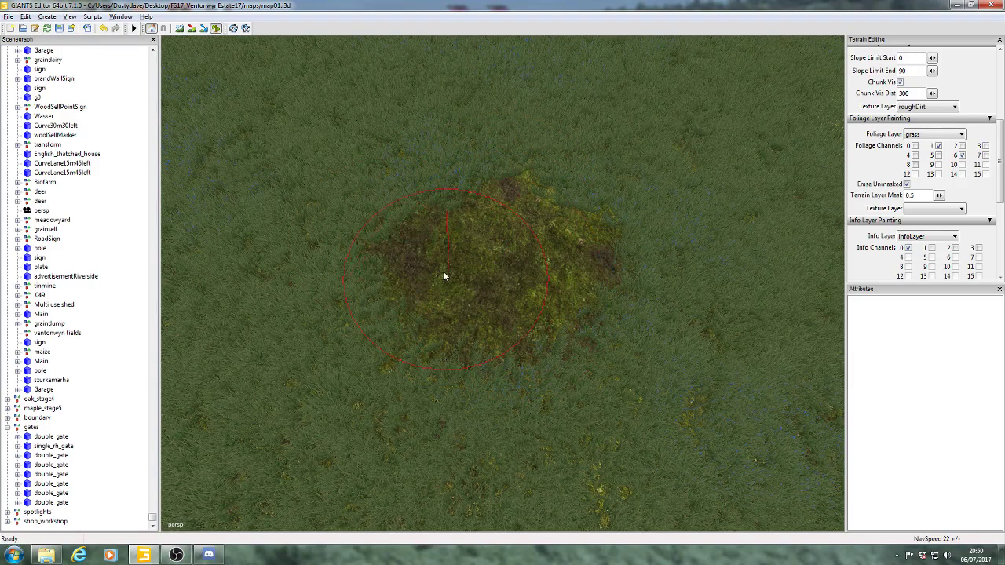
key("ctrl+z")
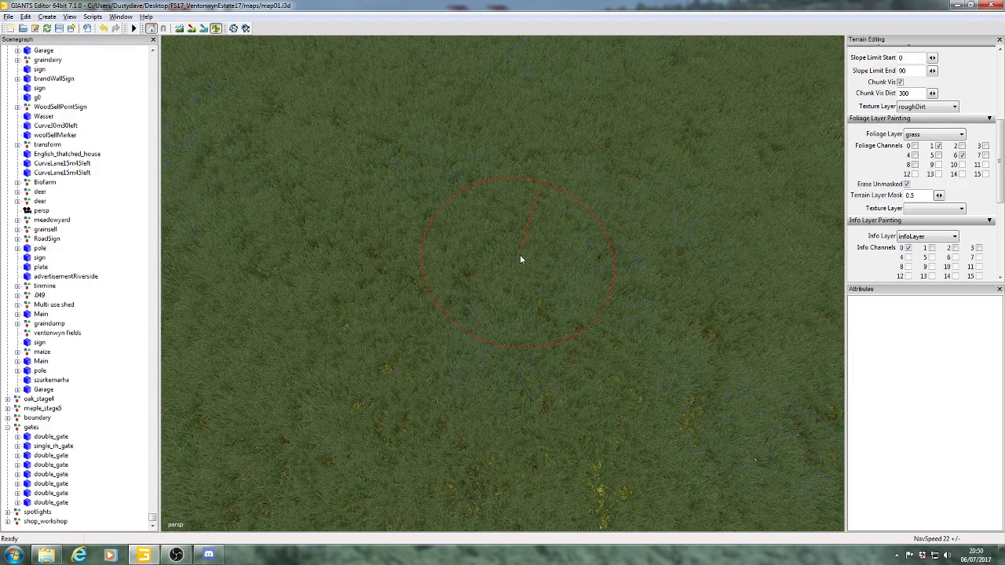
- Paint grass foliage further along the hedge-side verge, past the large tree opposite the dirt entrance
mouse_move(520, 256)
middle_mouse_down("alt")
mouse_move(497, 244)
mouse_move(606, 237)
mouse_move(530, 278)
mouse_move(599, 318)
mouse_move(606, 293)
middle_mouse_up("alt")
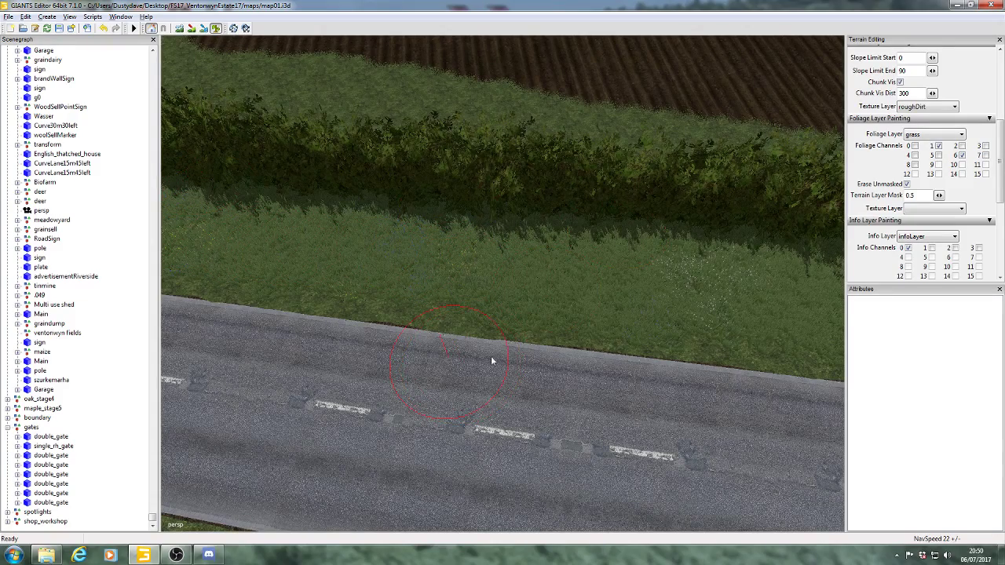
mouse_move(544, 372)
middle_mouse_down("alt")
mouse_move(651, 358)
mouse_move(694, 317)
mouse_move(550, 357)
mouse_move(663, 366)
mouse_move(757, 299)
middle_mouse_up("alt")
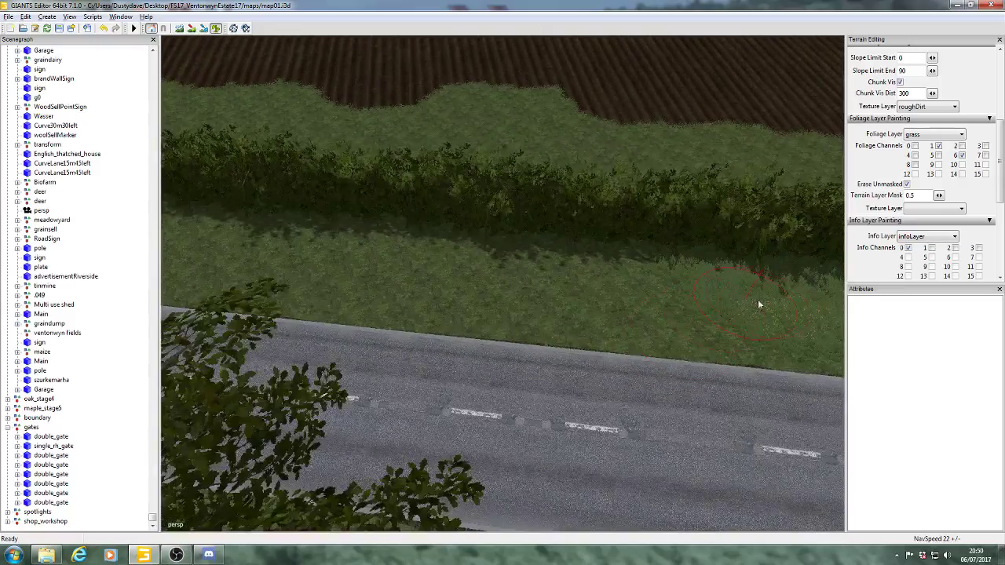
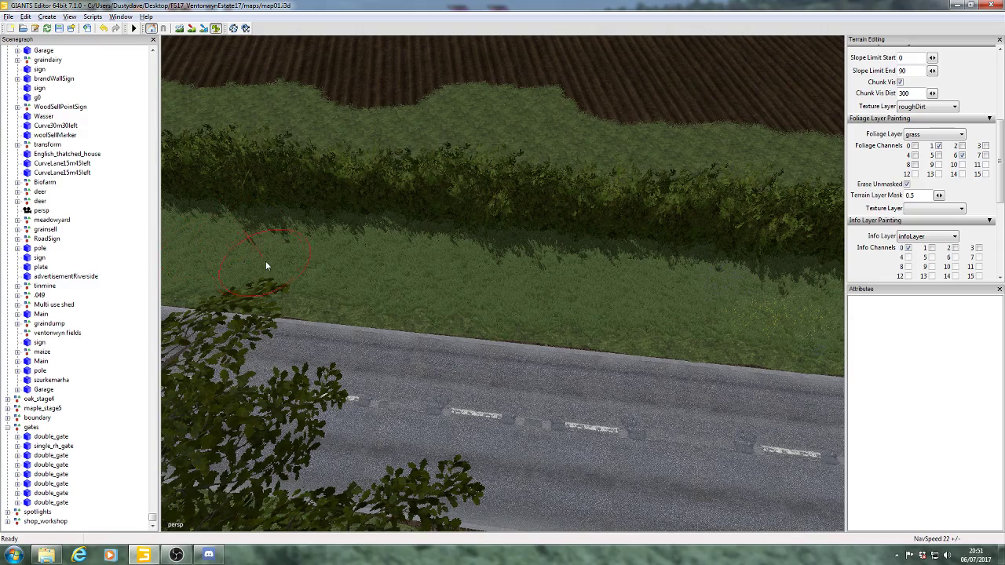
mouse_move(339, 311)
right_mouse_down()
mouse_move(632, 313)
mouse_move(474, 263)
mouse_move(586, 274)
mouse_move(574, 291)
mouse_move(656, 241)
right_mouse_up()
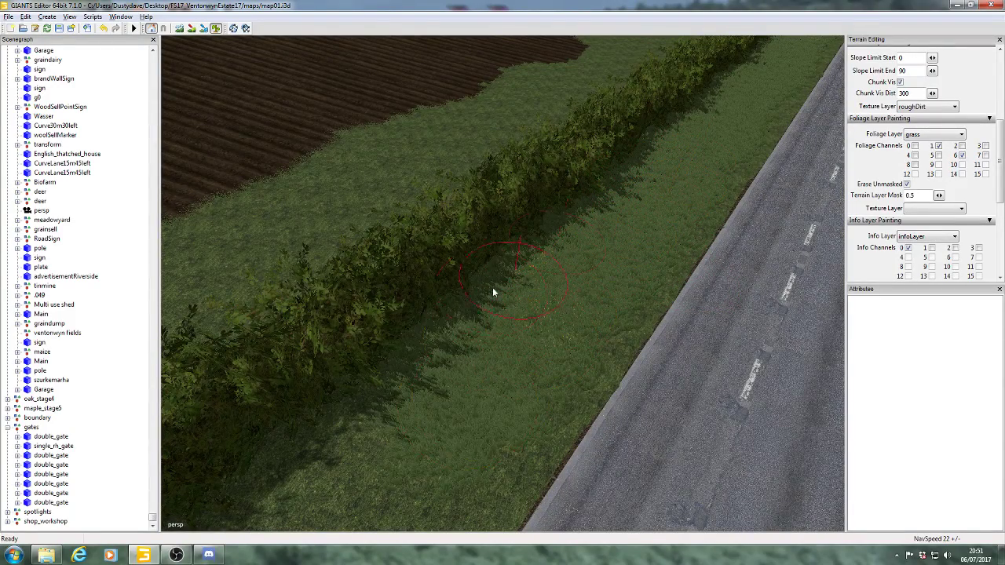
right_click_drag(534, 241, 570, 285)
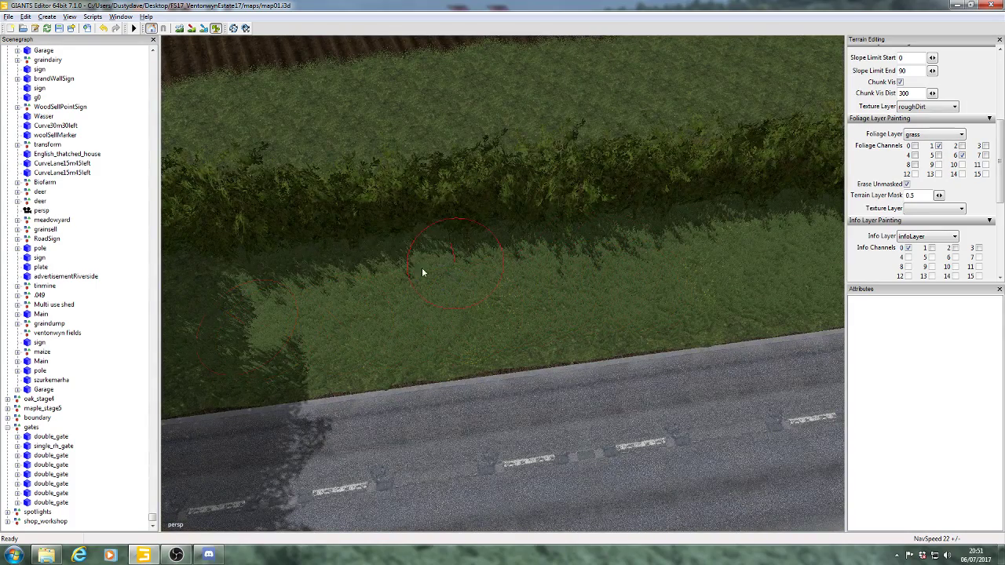
right_click_drag(544, 256, 609, 236)
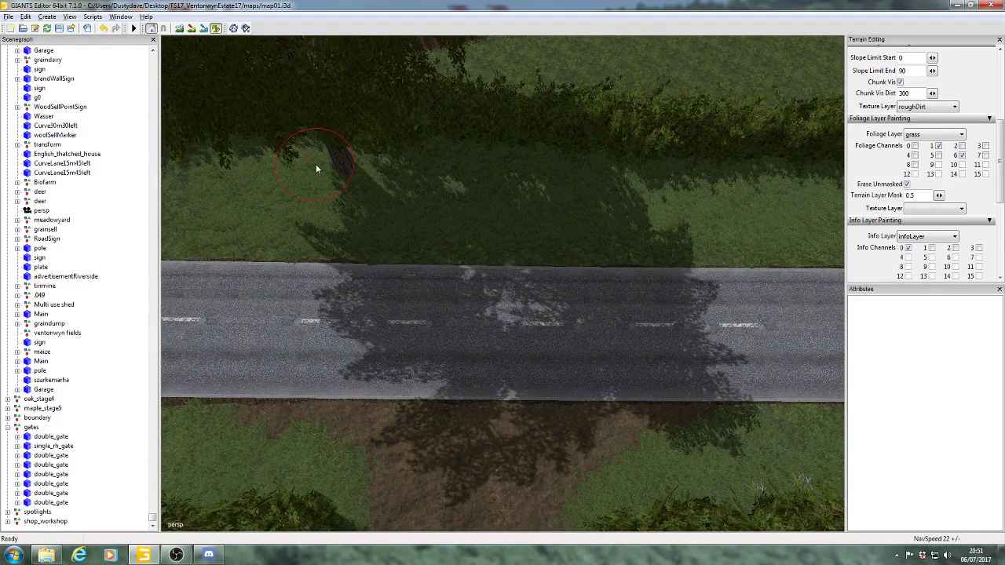
middle_click_drag(371, 204, 484, 207, "alt")
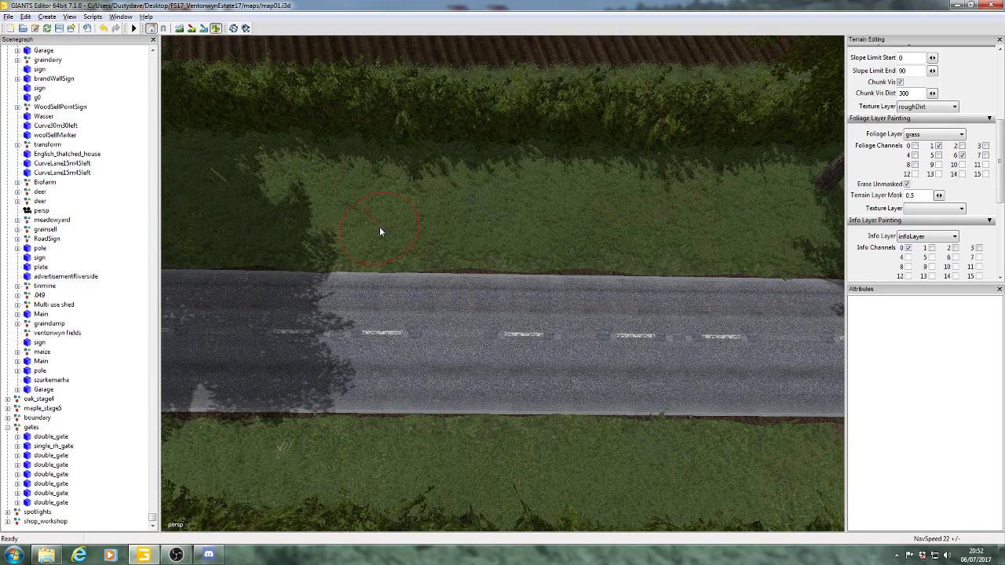
- Fill the verge beyond the large tree with grass foliage, including the shaded strip by the hedge
middle_click_drag(380, 228, 452, 219, "alt")
mouse_move(412, 201)
left_mouse_down()
mouse_move(209, 206)
mouse_move(244, 164)
mouse_move(417, 161)
left_mouse_up()
mouse_move(383, 201)
middle_mouse_down("alt")
mouse_move(418, 176)
mouse_move(496, 176)
middle_mouse_up("alt")
mouse_move(496, 176)
left_mouse_down("alt")
mouse_move(600, 151)
mouse_move(638, 155)
left_mouse_up("alt")
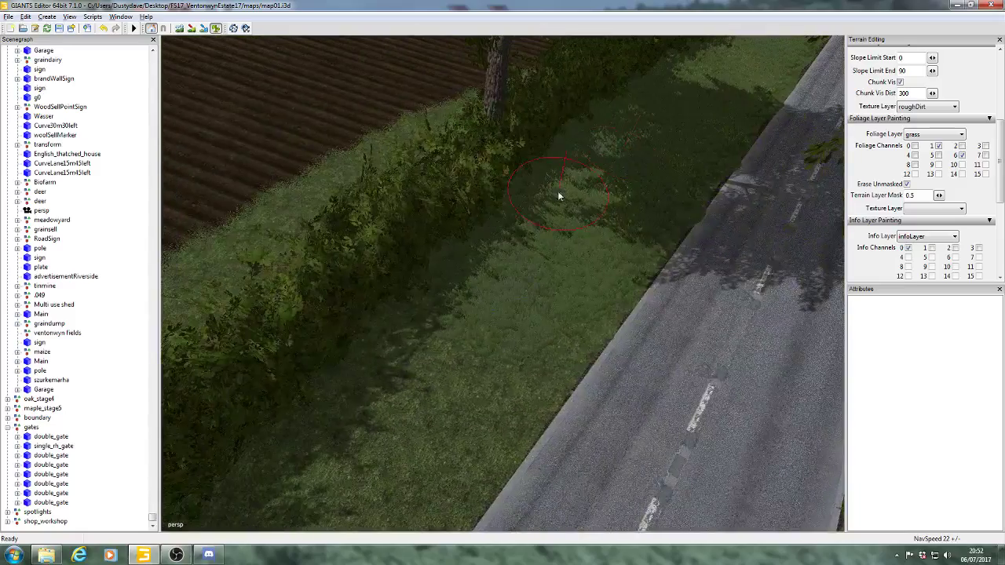
mouse_move(558, 194)
left_mouse_down()
mouse_move(427, 291)
mouse_move(526, 285)
mouse_move(467, 350)
mouse_move(352, 439)
mouse_move(417, 411)
mouse_move(552, 315)
left_mouse_up()
- Carry the grass foliage on along the roadside into the heavily shaded stretch beneath the trees
mouse_move(552, 315)
left_mouse_down("alt")
mouse_move(521, 349)
mouse_move(470, 317)
mouse_move(569, 341)
mouse_move(231, 302)
mouse_move(323, 241)
mouse_move(439, 266)
left_mouse_up("alt")
middle_click_drag(478, 279, 578, 270, "alt")
mouse_move(578, 271)
left_mouse_down()
mouse_move(455, 256)
mouse_move(543, 269)
mouse_move(448, 272)
mouse_move(240, 231)
mouse_move(271, 231)
left_mouse_up()
middle_click_drag(271, 231, 612, 229, "alt")
mouse_move(617, 229)
left_mouse_down()
mouse_move(406, 222)
mouse_move(666, 269)
mouse_move(717, 259)
mouse_move(677, 265)
left_mouse_up()
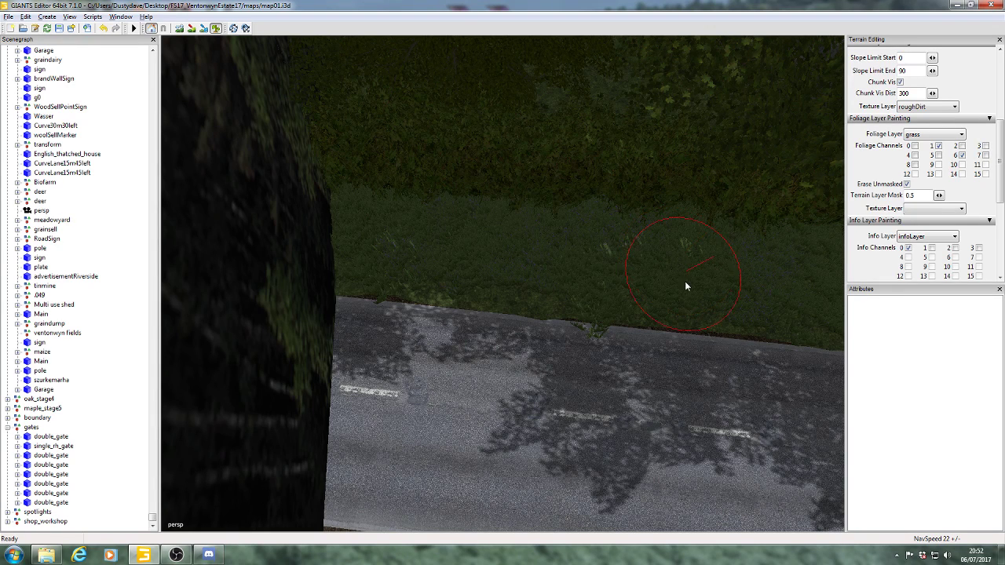
- Inspect the grassed verge along the road, from the shaded trees back to the gated field entrance
middle_click_drag(606, 304, 604, 305, "alt")
mouse_move(600, 338)
right_mouse_down()
mouse_move(590, 363)
mouse_move(370, 335)
right_mouse_up()
mouse_move(367, 335)
left_mouse_down("alt")
mouse_move(472, 372)
mouse_move(642, 338)
left_mouse_up("alt")
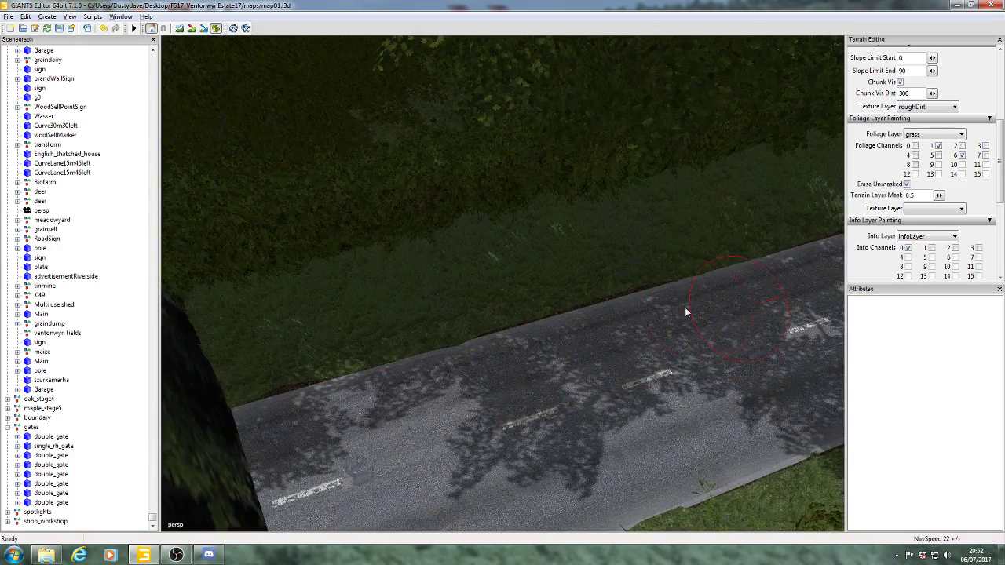
mouse_move(624, 271)
left_mouse_down("alt")
mouse_move(697, 326)
mouse_move(626, 298)
left_mouse_up("alt")
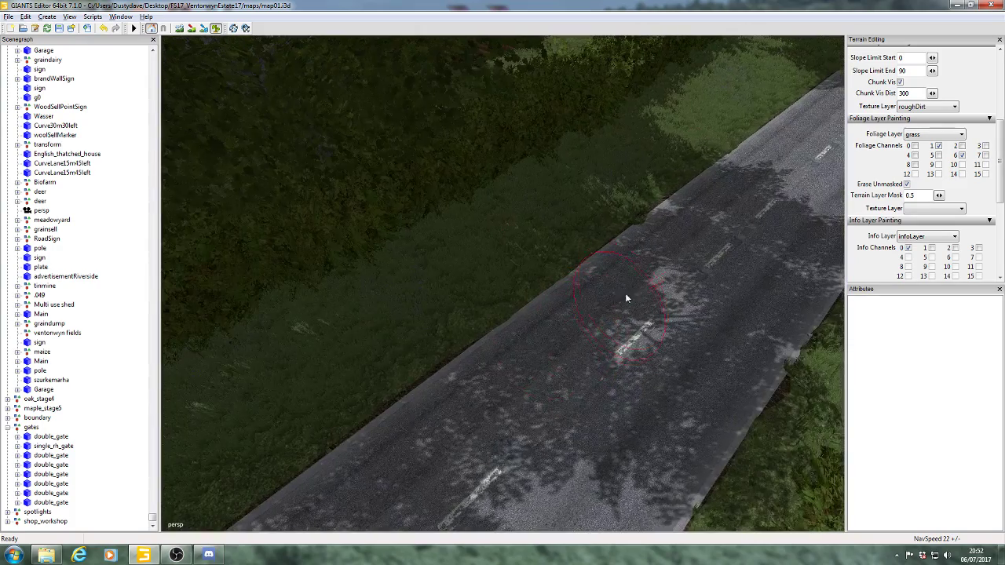
right_click_drag(651, 251, 655, 246)
mouse_move(680, 239)
left_mouse_down("alt")
mouse_move(628, 220)
mouse_move(597, 259)
left_mouse_up("alt")
right_click_drag(597, 260, 412, 416, "alt")
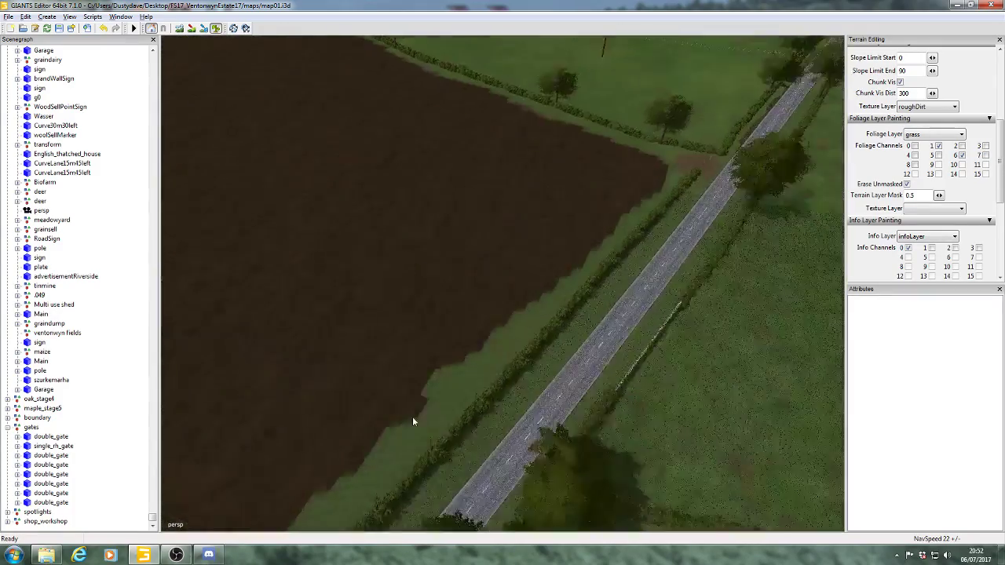
left_click_drag(412, 416, 542, 299, "alt")
right_click_drag(542, 299, 605, 242, "alt")
scroll(620, 263, "up", 5)
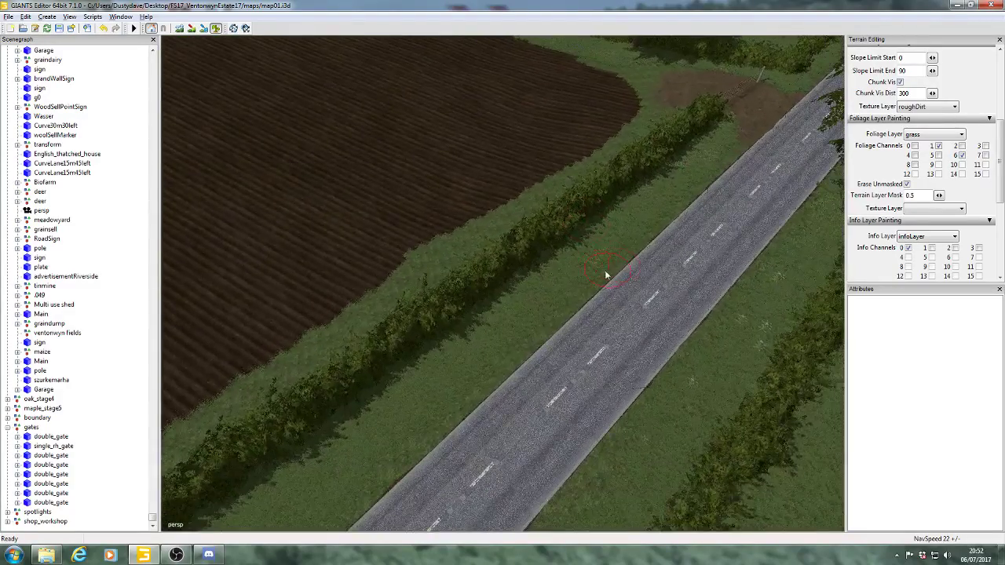
- Fill the hedge-side verge leading away from the gated dirt entrance with grass foliage, up to the road edge
left_click_drag(606, 274, 632, 271, "alt")
scroll(620, 267, "up", 5)
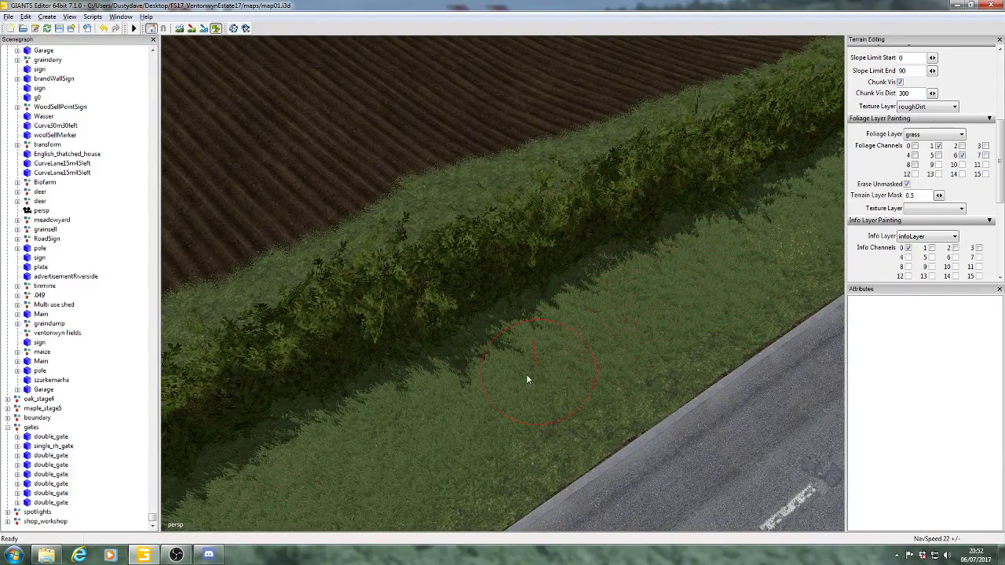
left_click_drag(486, 403, 541, 385, "alt")
scroll(526, 384, "down", 3)
middle_click_drag(516, 383, 535, 328, "alt")
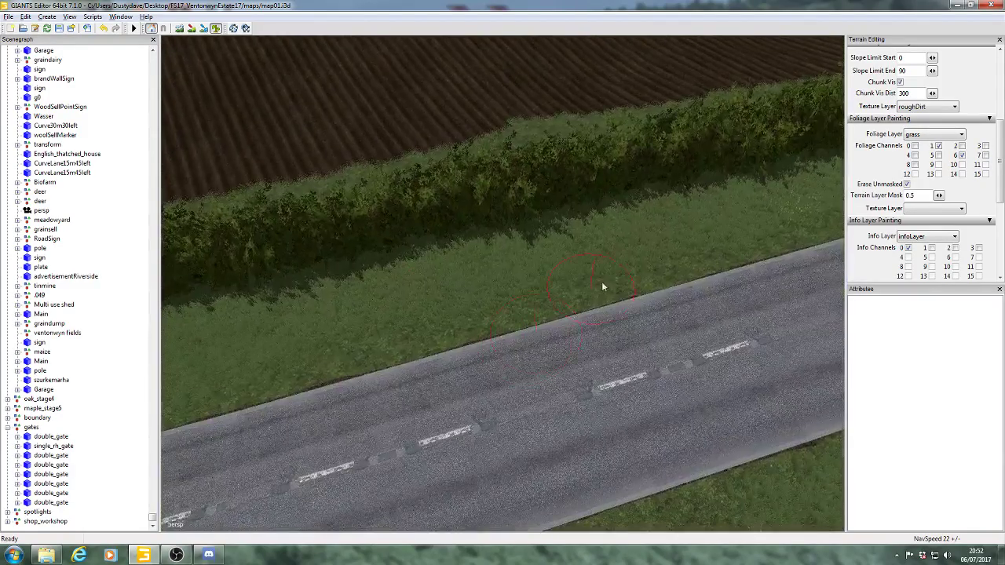
left_click_drag(602, 287, 620, 256, "alt")
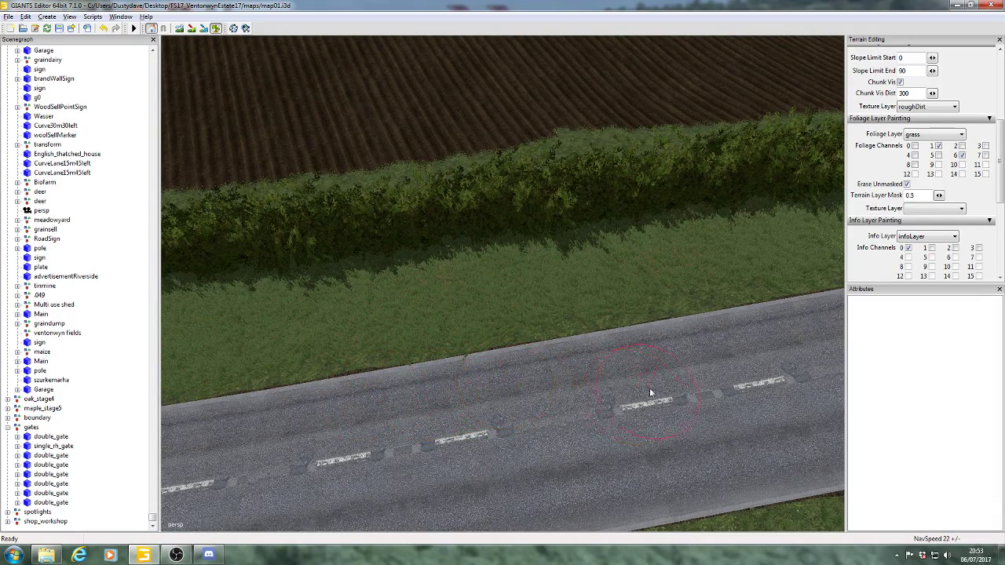
- Extend the grass foliage along the verge past the large tree and into the shaded stretch beneath the trees
left_click_drag(650, 393, 595, 257, "alt")
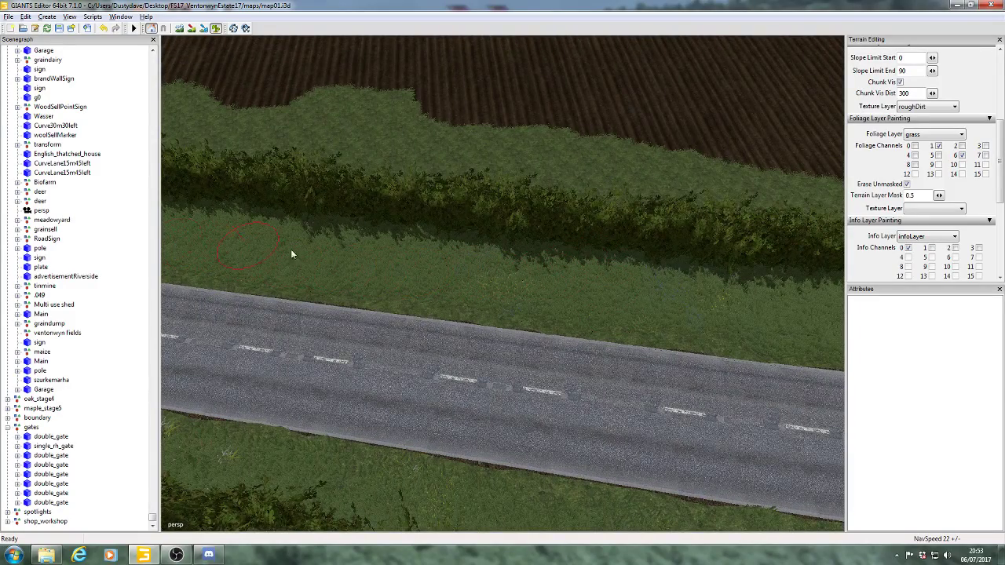
left_click_drag(290, 254, 589, 236, "alt")
left_click_drag(520, 236, 684, 258, "alt")
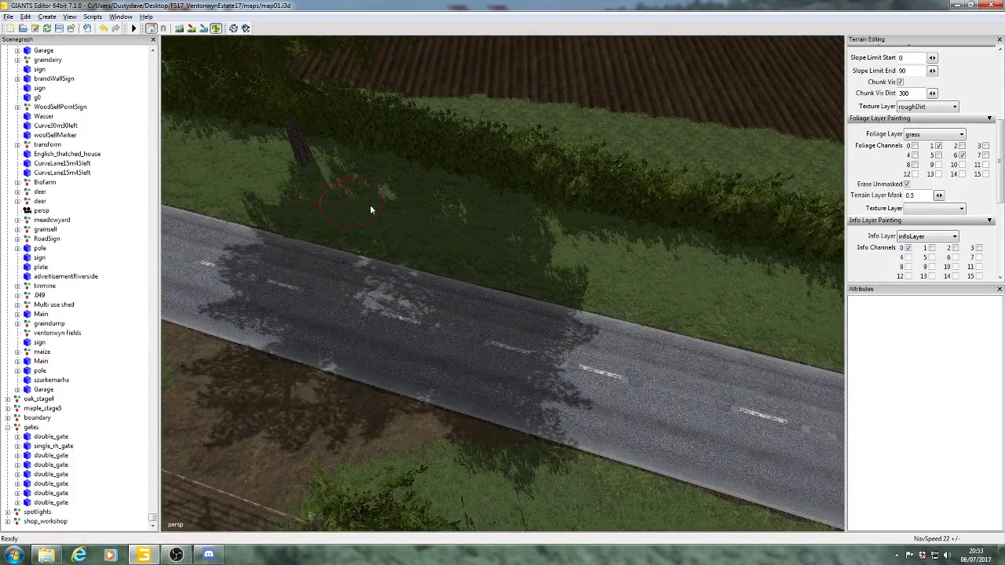
left_click_drag(371, 209, 602, 265, "alt")
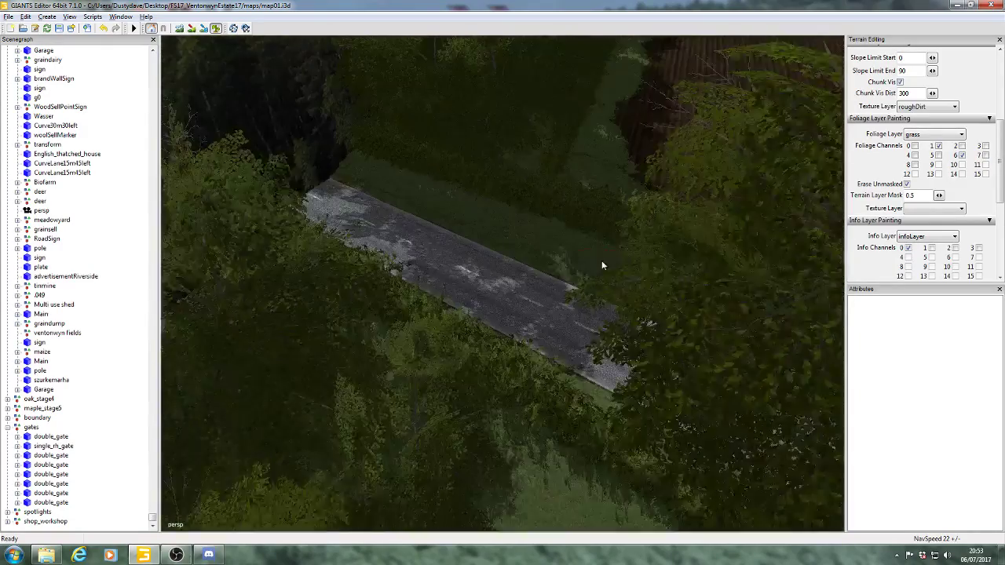
scroll(603, 264, "up", 5)
scroll(631, 240, "down", 1)
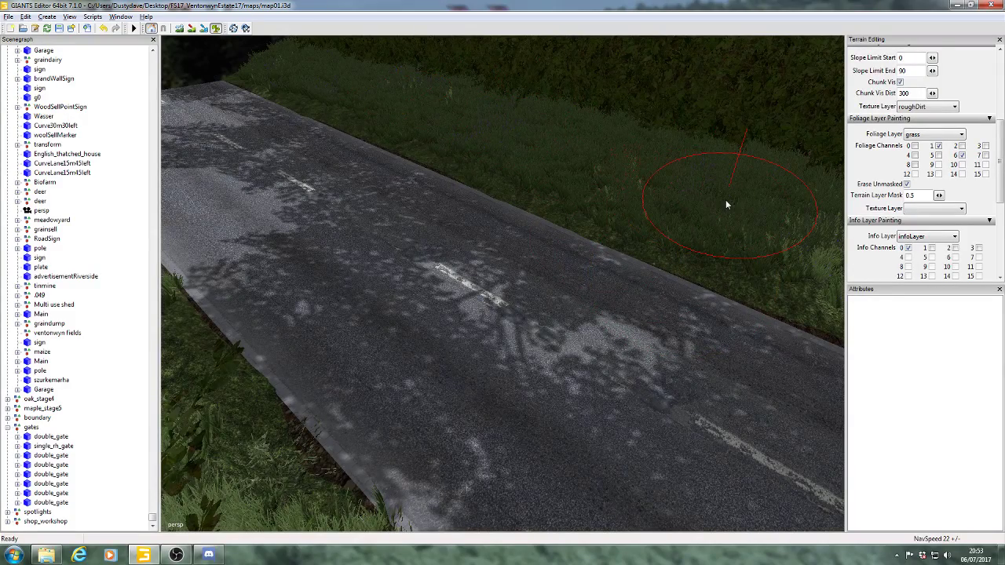
mouse_move(504, 272)
left_mouse_down("alt")
mouse_move(601, 287)
mouse_move(609, 301)
mouse_move(560, 284)
mouse_move(601, 271)
mouse_move(634, 281)
mouse_move(431, 370)
mouse_move(415, 303)
mouse_move(567, 253)
mouse_move(489, 283)
left_mouse_up("alt")
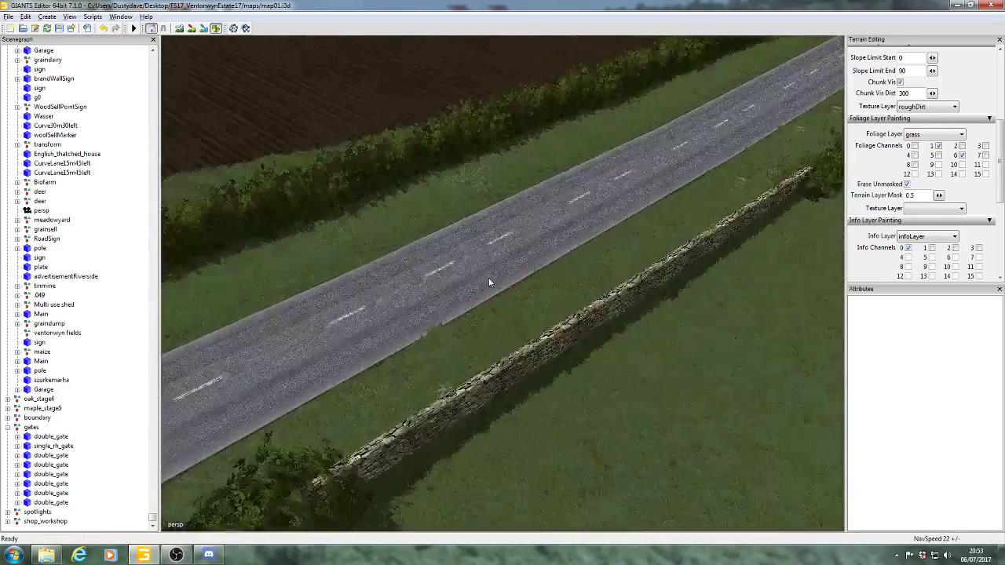
- Paint grass foliage around the hedge end at the gated entrance and along the hedge's field side
middle_click_drag(489, 282, 303, 392, "alt")
scroll(411, 338, "up", 8)
mouse_move(464, 304)
left_mouse_down("alt")
mouse_move(628, 345)
mouse_move(543, 337)
mouse_move(521, 324)
left_mouse_up("alt")
scroll(510, 316, "down", 5)
scroll(540, 338, "up", 5)
scroll(517, 319, "up", 3)
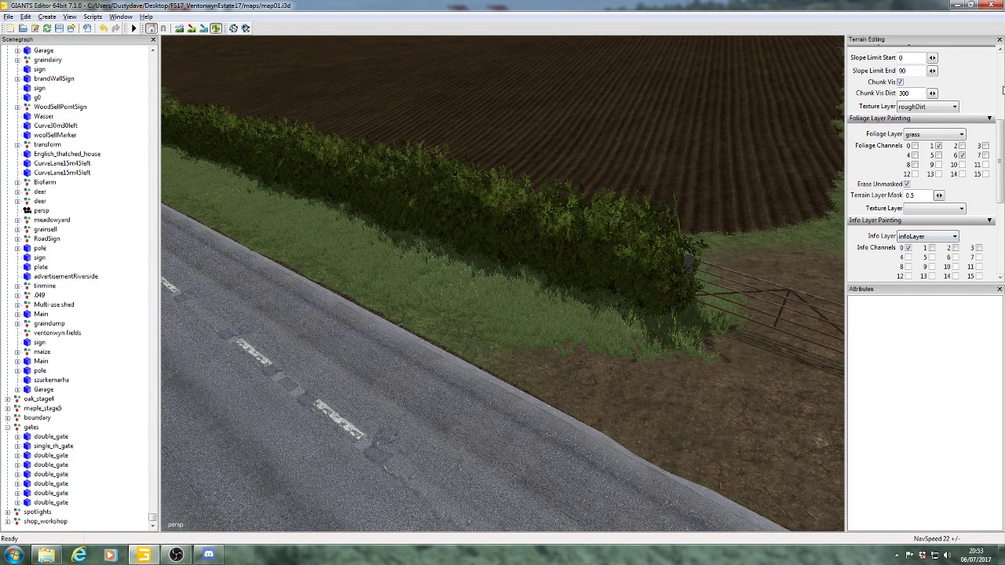
mouse_move(632, 234)
left_mouse_down("alt")
mouse_move(663, 240)
mouse_move(697, 216)
mouse_move(634, 193)
mouse_move(475, 249)
mouse_move(588, 291)
mouse_move(654, 296)
mouse_move(720, 251)
mouse_move(673, 259)
mouse_move(534, 246)
mouse_move(506, 256)
left_mouse_up("alt")
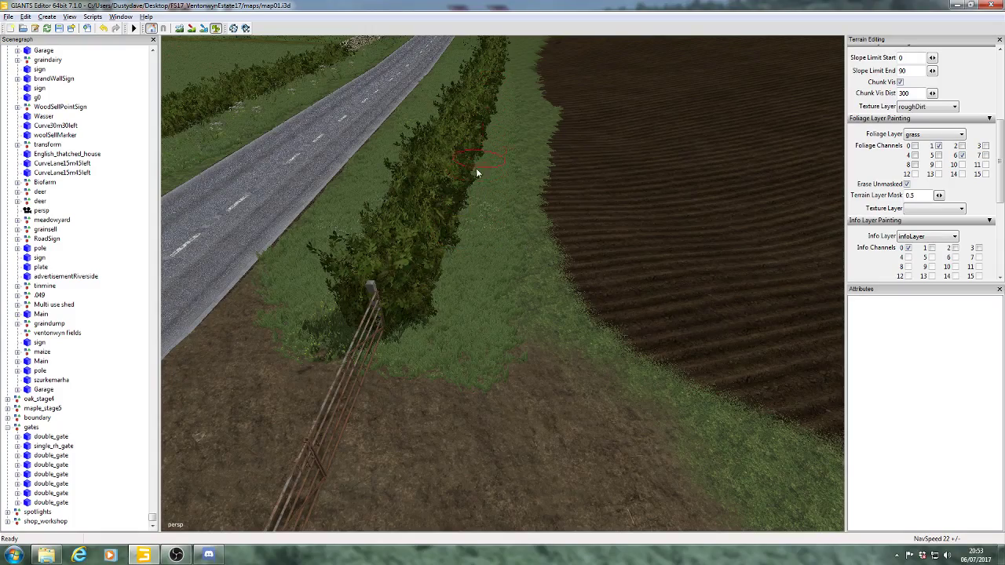
mouse_move(549, 85)
middle_mouse_down("alt")
mouse_move(671, 136)
mouse_move(644, 299)
mouse_move(629, 326)
mouse_move(597, 162)
mouse_move(683, 140)
mouse_move(547, 138)
mouse_move(536, 294)
mouse_move(516, 211)
mouse_move(447, 345)
mouse_move(607, 289)
mouse_move(484, 324)
mouse_move(639, 229)
mouse_move(460, 417)
mouse_move(697, 151)
mouse_move(613, 175)
mouse_move(563, 220)
mouse_move(714, 242)
mouse_move(731, 197)
mouse_move(699, 218)
mouse_move(616, 237)
mouse_move(535, 220)
middle_mouse_up("alt")
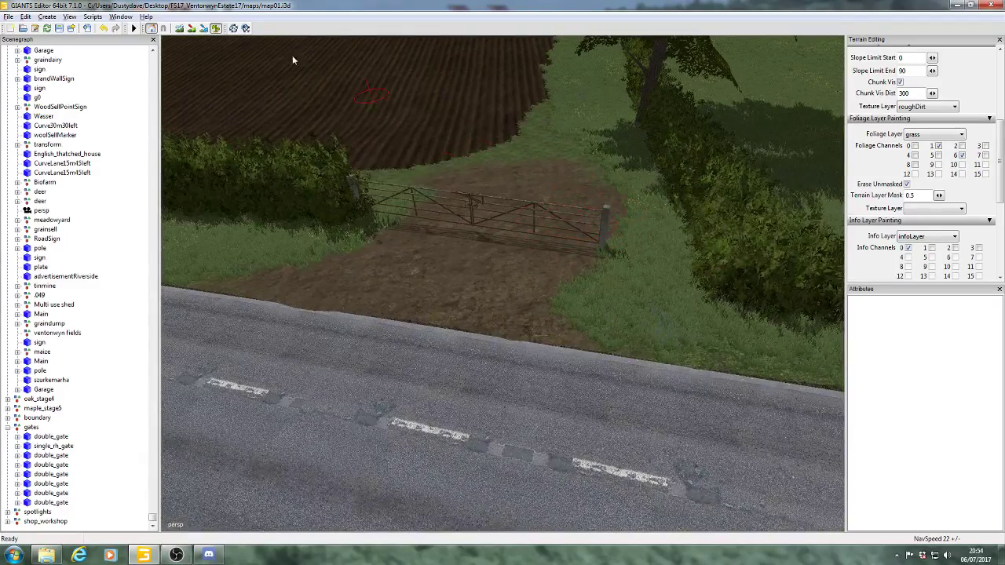
- Switch the foliage layer to Grass02 on channel 0 and paint it along the hedge base beside the gated entrance
left_click(214, 29)
middle_click_drag(444, 233, 761, 220, "alt")
left_click(926, 134)
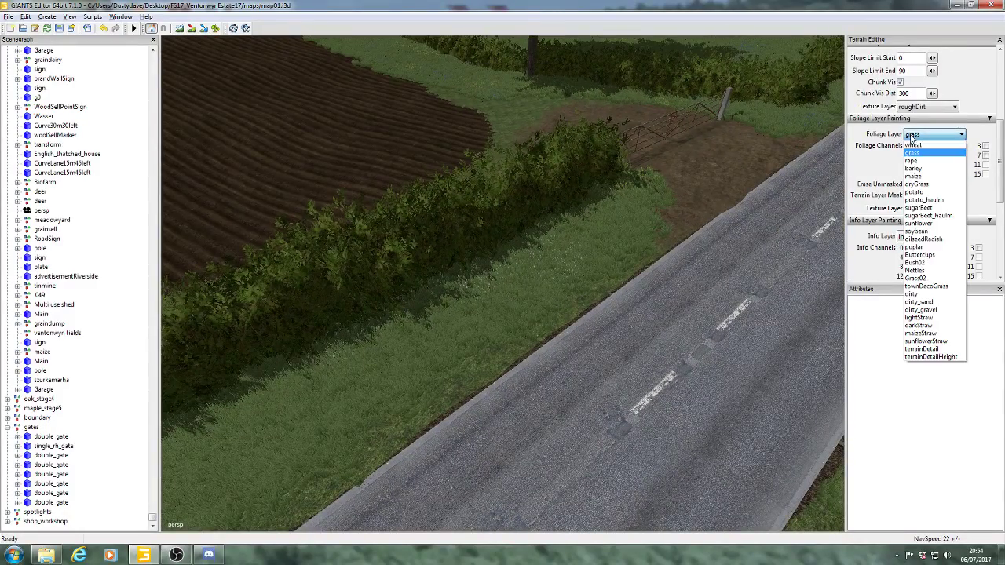
left_click(930, 278)
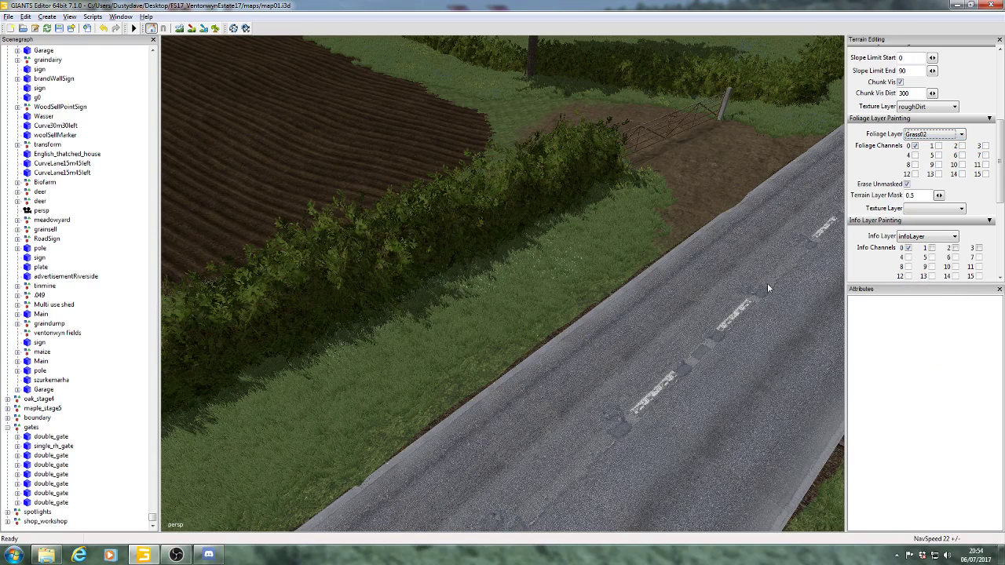
left_click(216, 28)
mouse_move(437, 310)
left_mouse_down()
mouse_move(531, 258)
mouse_move(606, 192)
left_mouse_up()
left_click_drag(383, 358, 212, 416)
- Scatter Grass02 foliage further along the foot of the roadside hedge, heading towards the large tree
left_click_drag(523, 320, 412, 317, "alt")
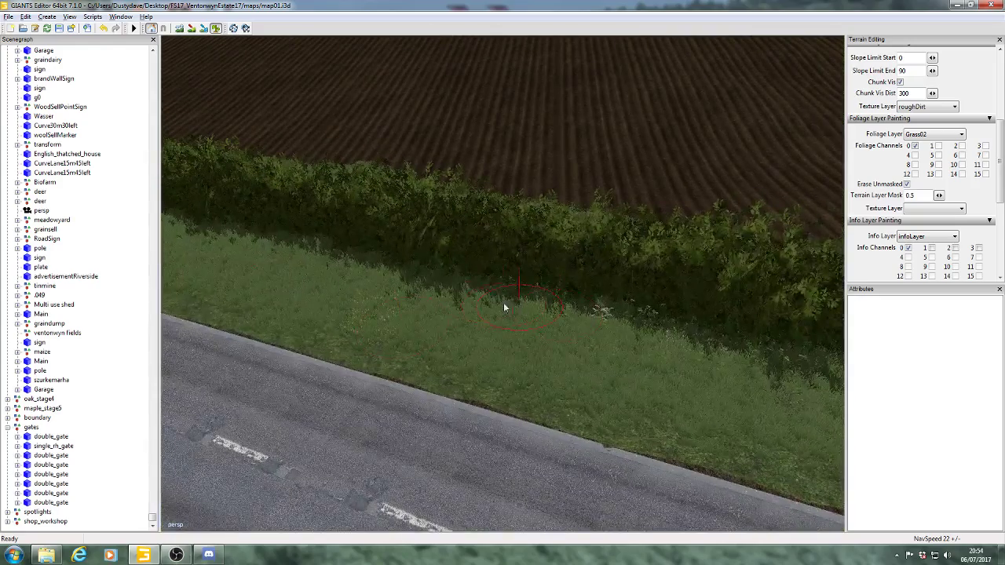
left_click_drag(503, 304, 326, 265)
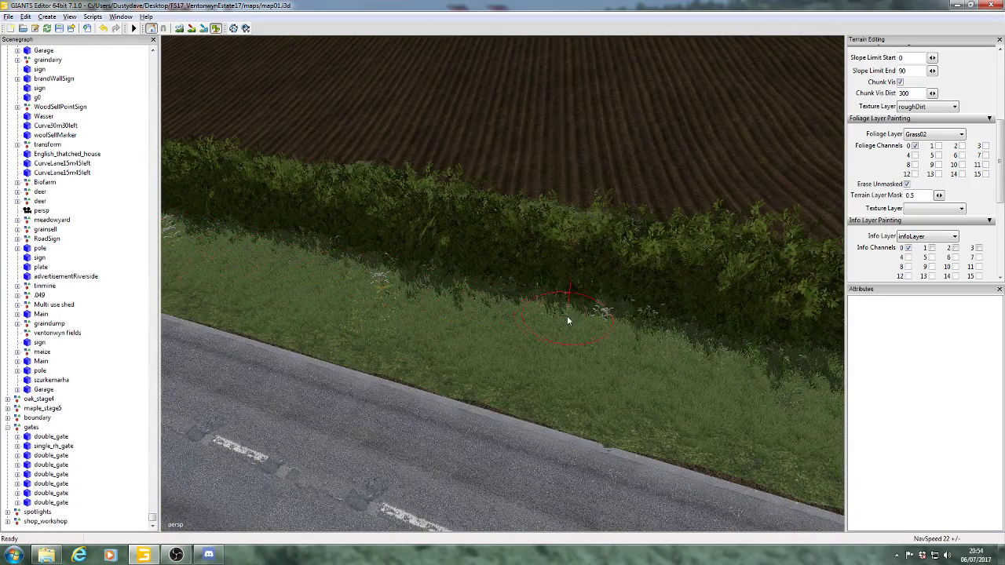
mouse_move(567, 317)
left_mouse_down("alt")
mouse_move(476, 307)
mouse_move(495, 280)
left_mouse_up("alt")
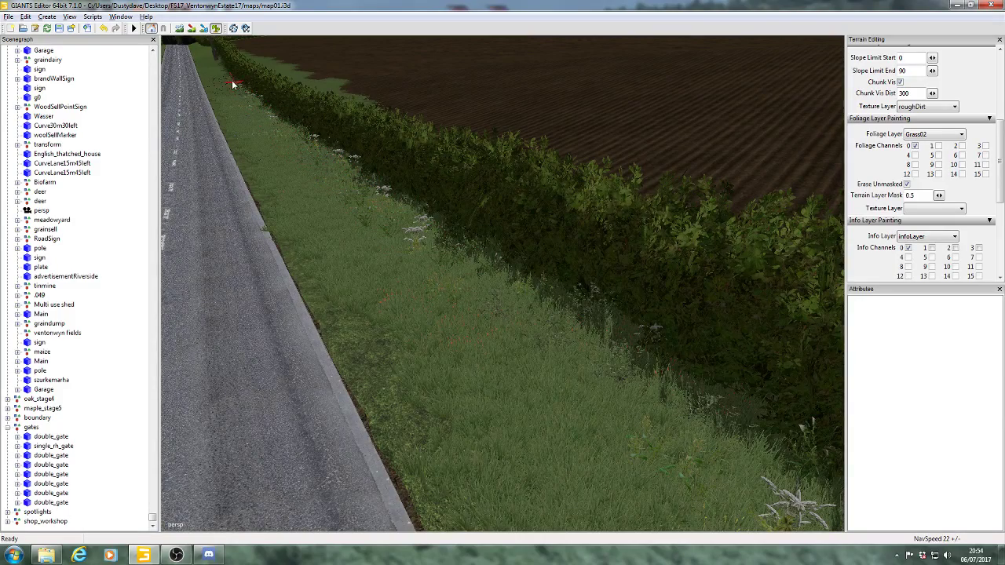
left_click_drag(217, 63, 472, 279, "alt")
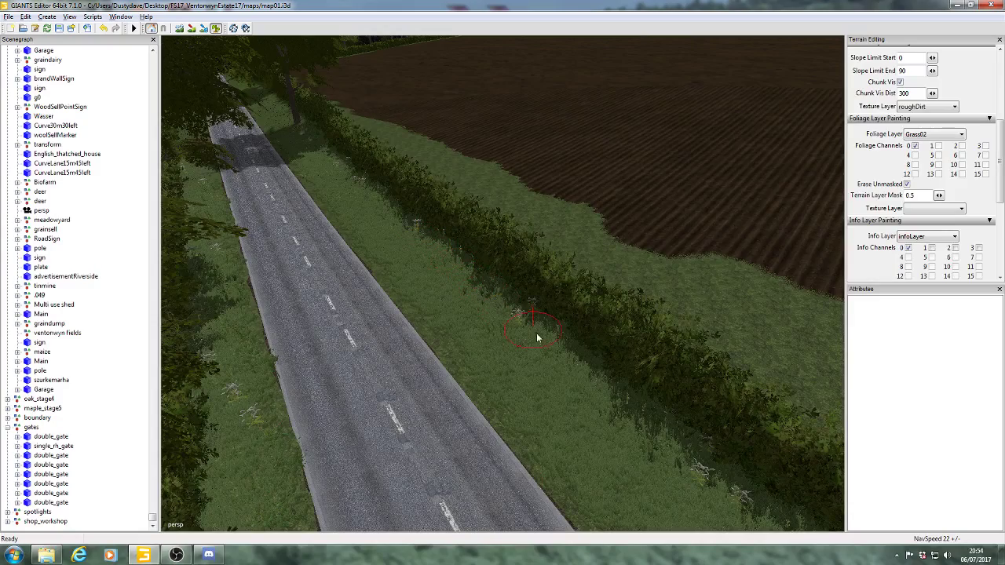
scroll(498, 340, "down", 5)
scroll(541, 298, "up", 6)
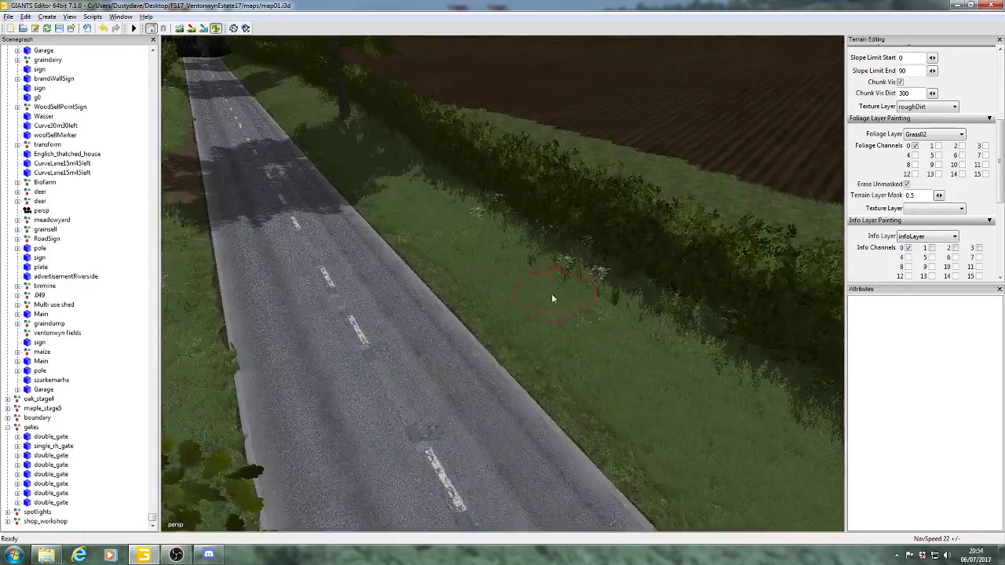
left_click_drag(551, 294, 523, 248, "alt")
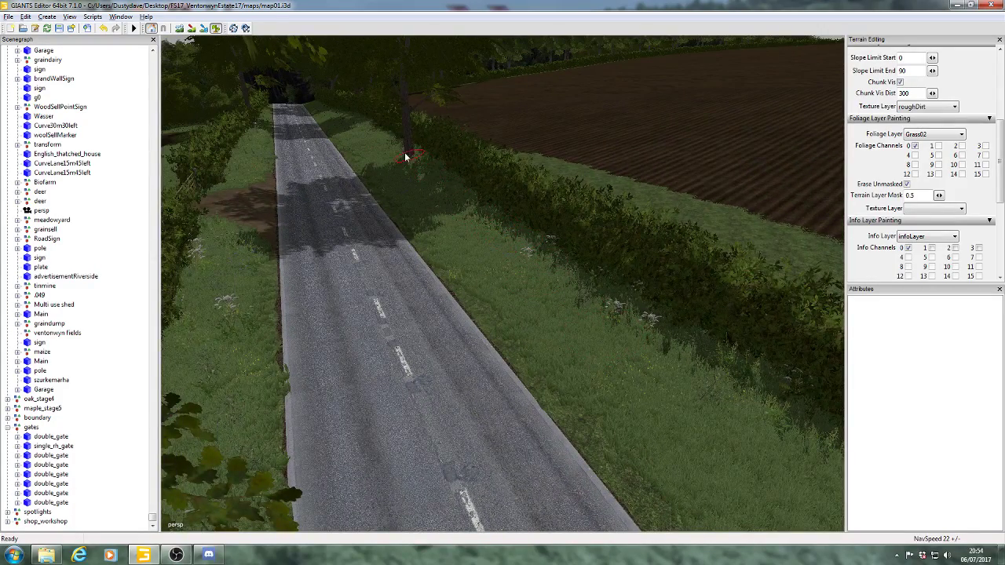
- Carry the Grass02 foliage past the large tree and along the hedge through the partly shaded verge
mouse_move(479, 273)
left_mouse_down("alt")
mouse_move(465, 289)
mouse_move(530, 271)
left_mouse_up("alt")
scroll(471, 289, "up", 3)
scroll(531, 271, "down", 3)
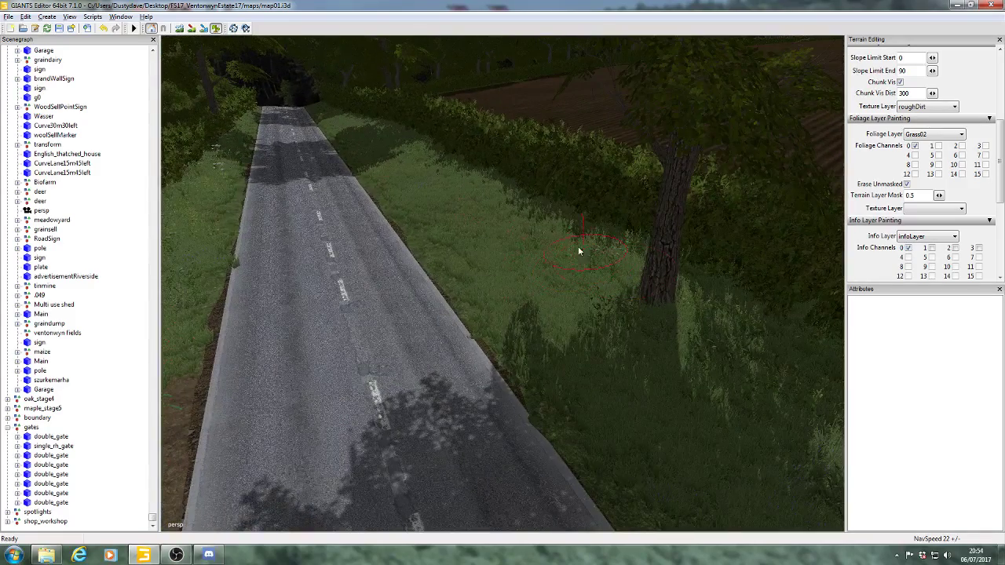
scroll(405, 145, "down", 4)
middle_click_drag(406, 145, 459, 198, "alt")
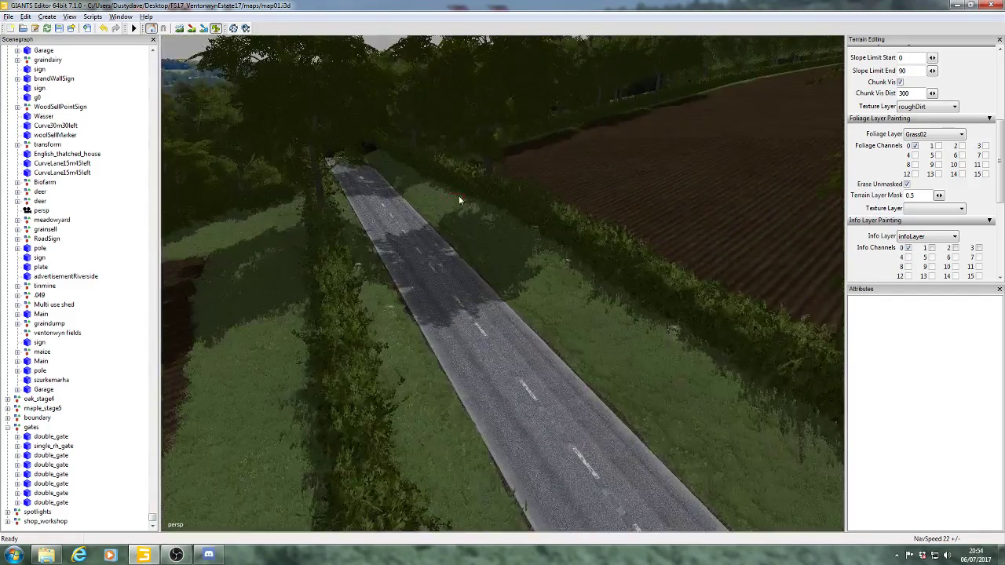
scroll(549, 189, "up", 4)
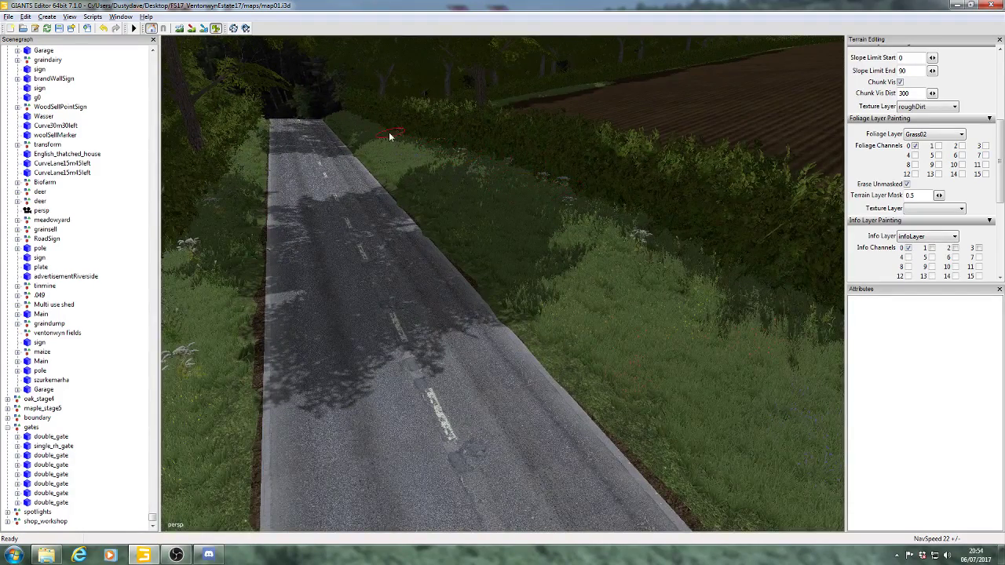
scroll(390, 137, "down", 4)
mouse_move(390, 136)
middle_mouse_down("alt")
mouse_move(439, 186)
mouse_move(513, 200)
middle_mouse_up("alt")
scroll(514, 200, "up", 5)
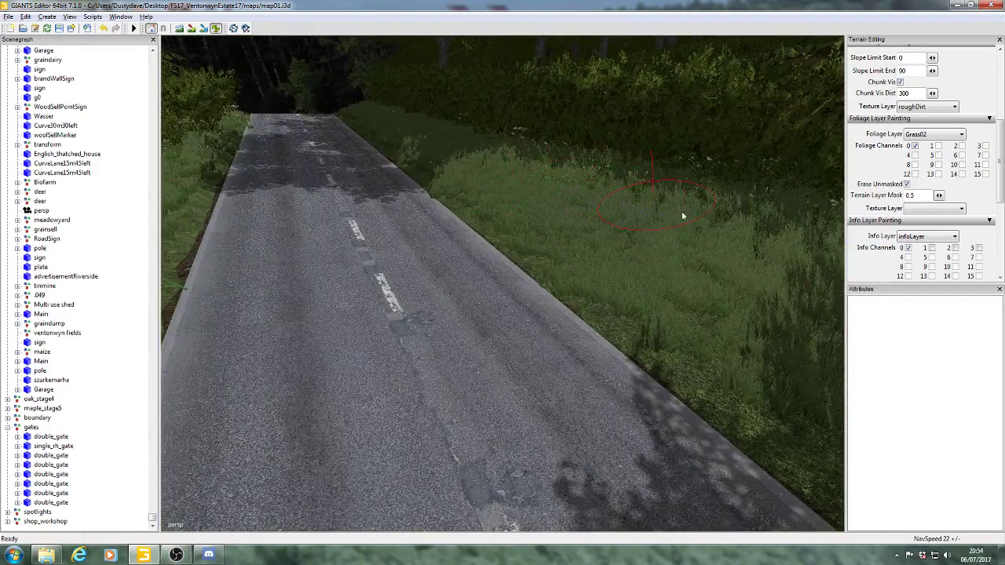
- Paint Grass02 foliage along the hedge in the heavily shaded stretch at the end of the road
scroll(400, 117, "down", 4)
middle_click_drag(400, 118, 476, 181, "alt")
scroll(436, 204, "up", 2)
scroll(437, 203, "up", 1)
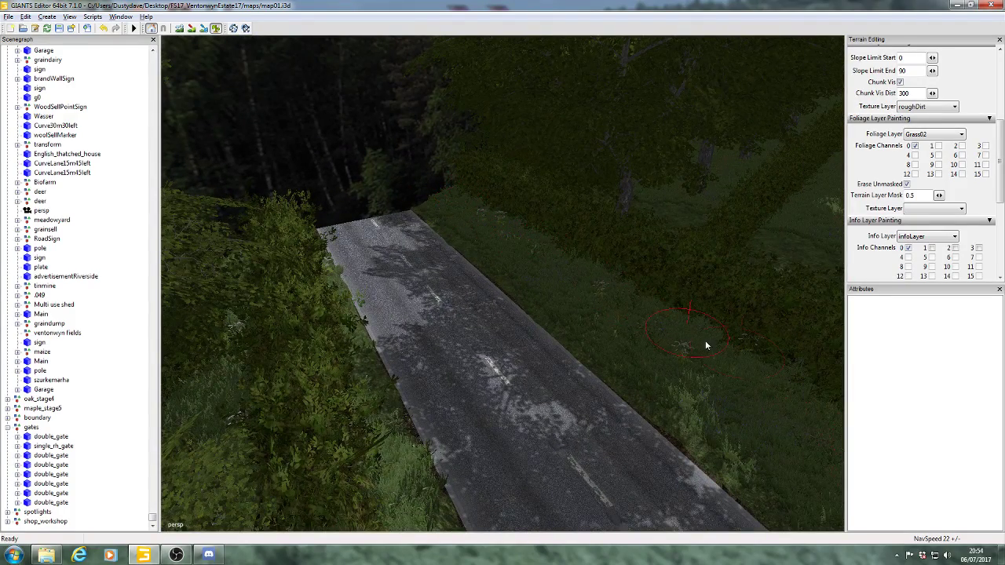
left_click_drag(724, 351, 716, 321, "alt")
- Inspect the verges back along the road to the gated field entrance and its adjoining hedge end
middle_click_drag(716, 322, 392, 314, "alt")
scroll(558, 312, "down", 3)
middle_click_drag(478, 314, 401, 311, "alt")
middle_click_drag(670, 288, 471, 308, "alt")
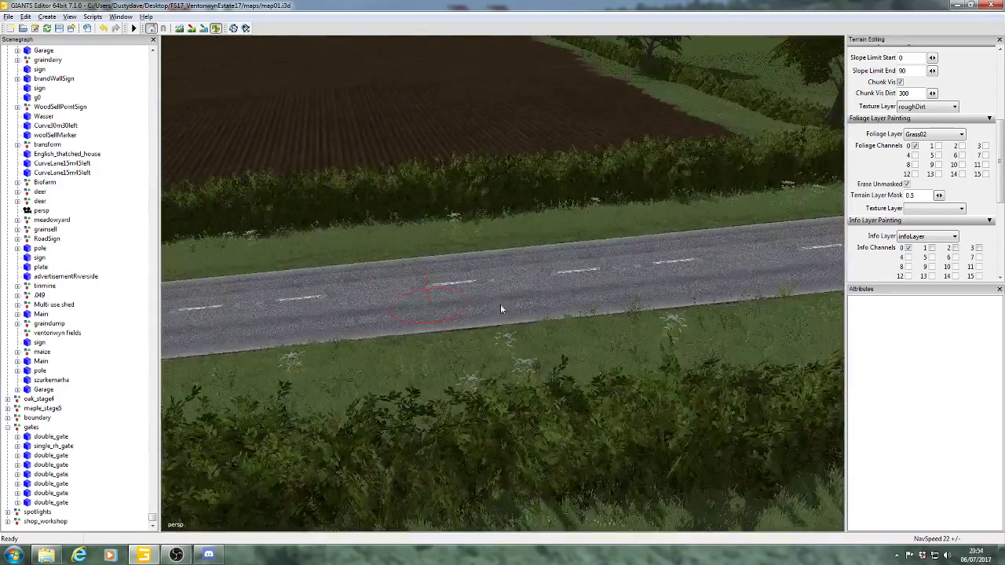
middle_click_drag(628, 314, 431, 326, "alt")
scroll(469, 314, "up", 10)
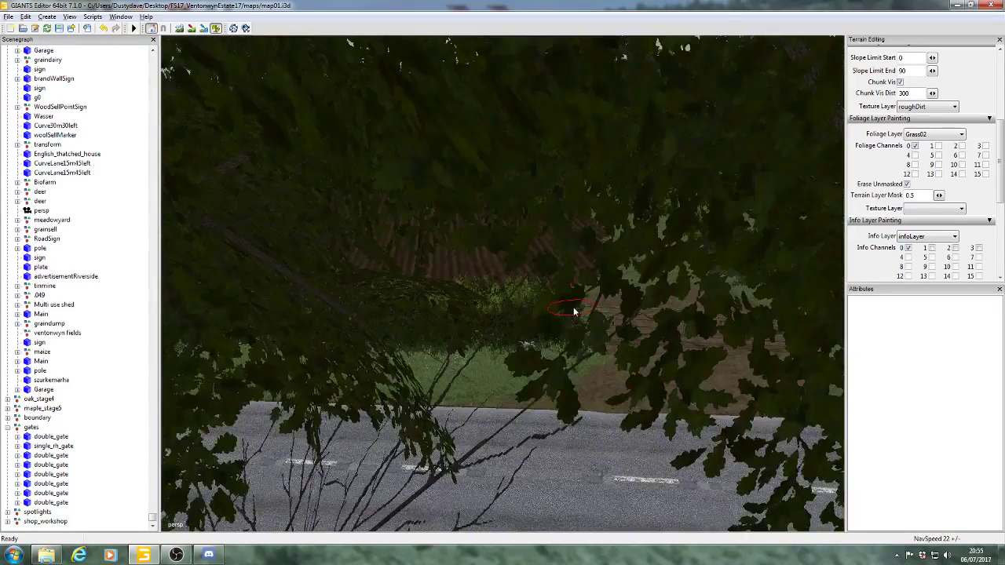
scroll(606, 295, "down", 5)
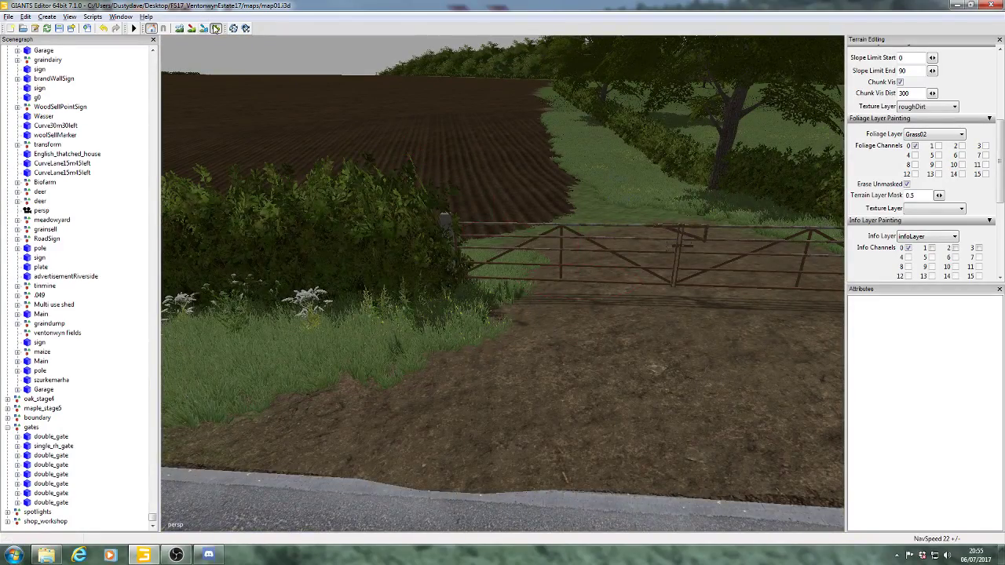
left_click_drag(313, 281, 413, 304, "alt")
scroll(461, 281, "down", 4)
- Duplicate the shrubLong9m hedge section beside the field gate and rotate the copy around so it extends across the gateway
left_click(325, 321)
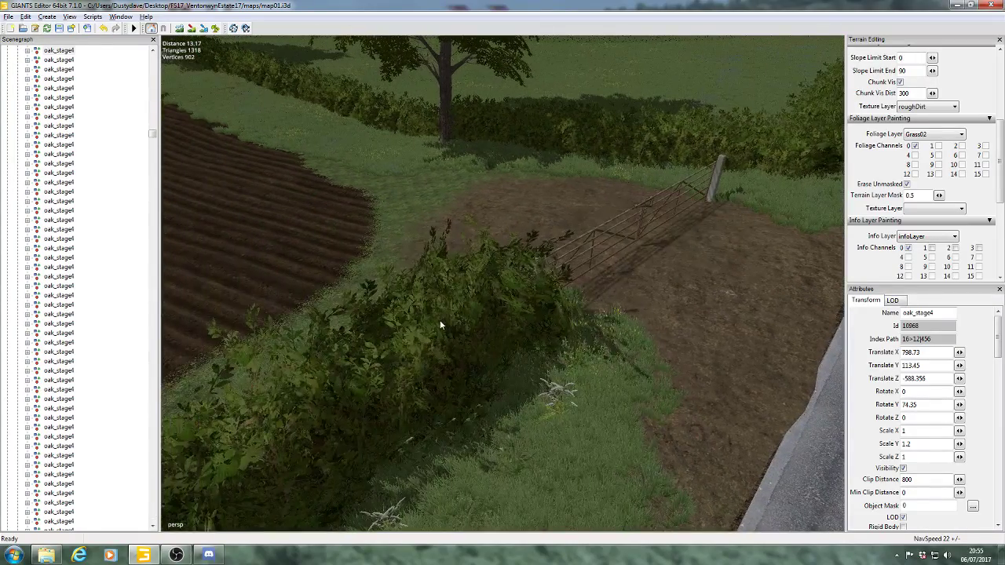
left_click(439, 321)
left_click(78, 513)
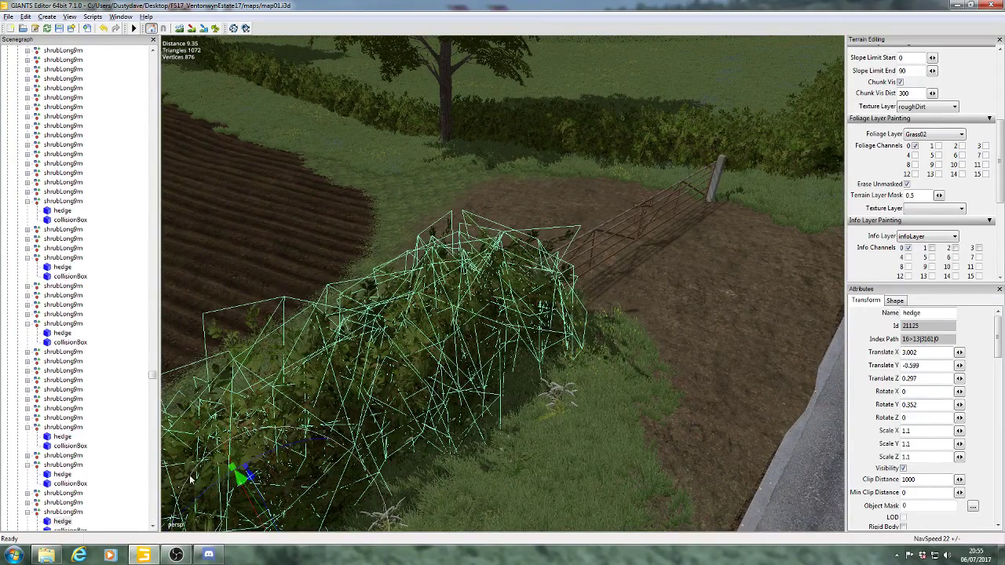
left_click(385, 426)
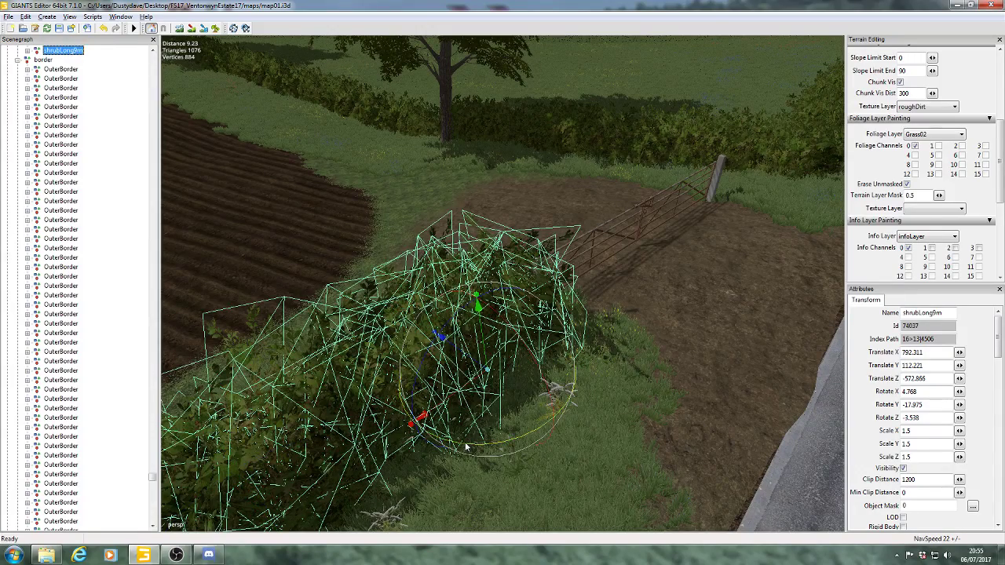
left_click_drag(466, 445, 535, 252)
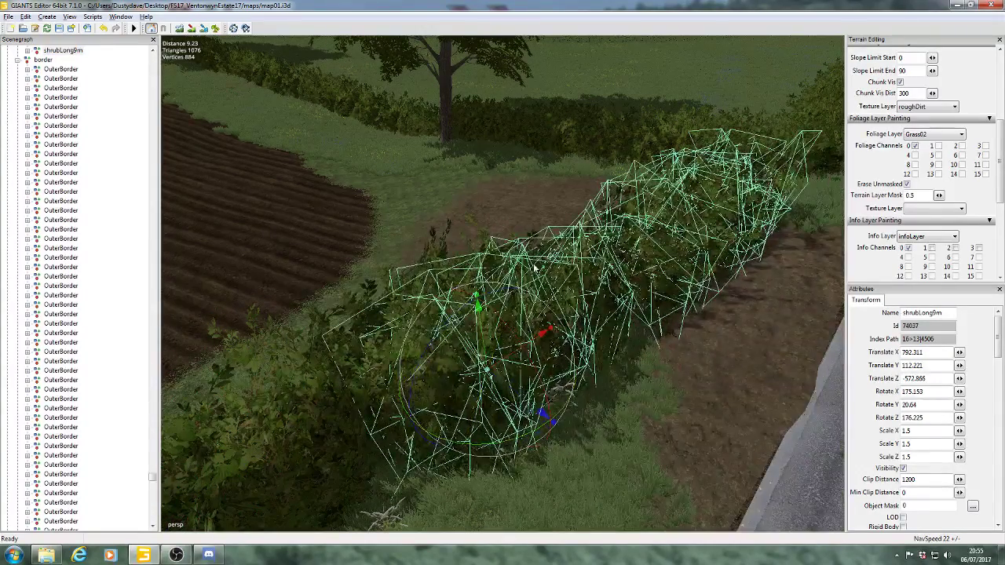
- Delete the shrubLong9m hedge section standing on the roadside verge just beyond the gateway
middle_click_drag(598, 284, 540, 303, "alt")
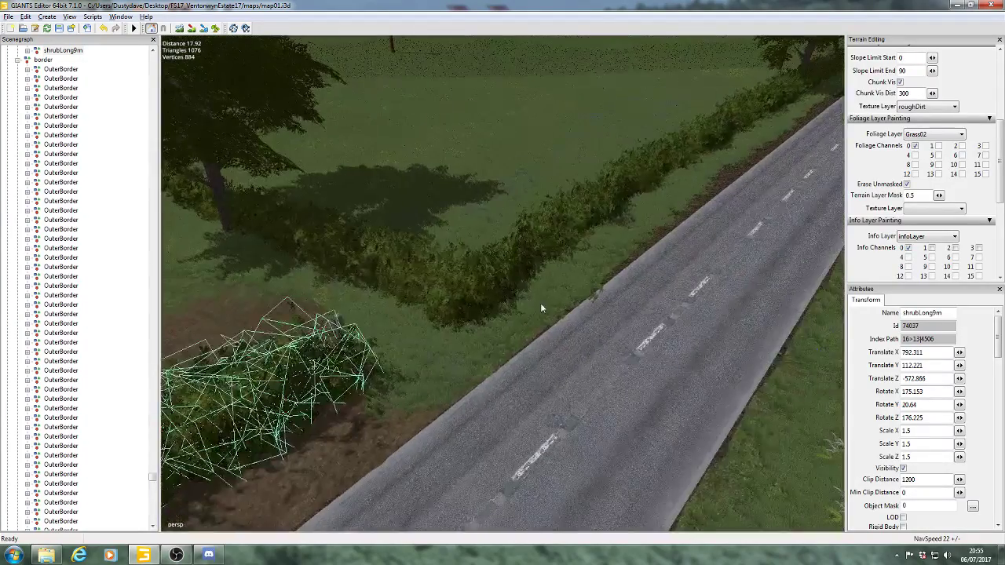
left_click(515, 283)
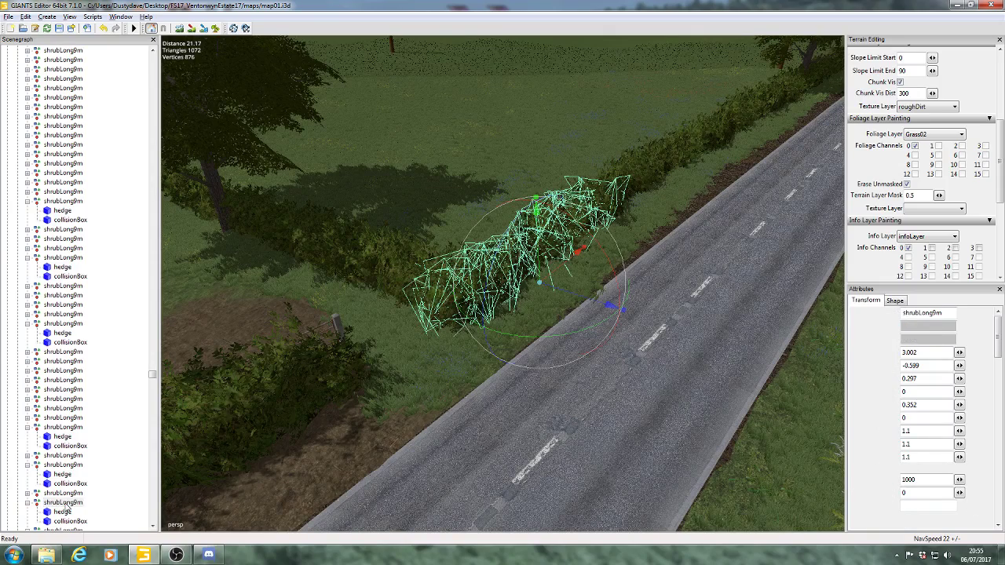
left_click(28, 504)
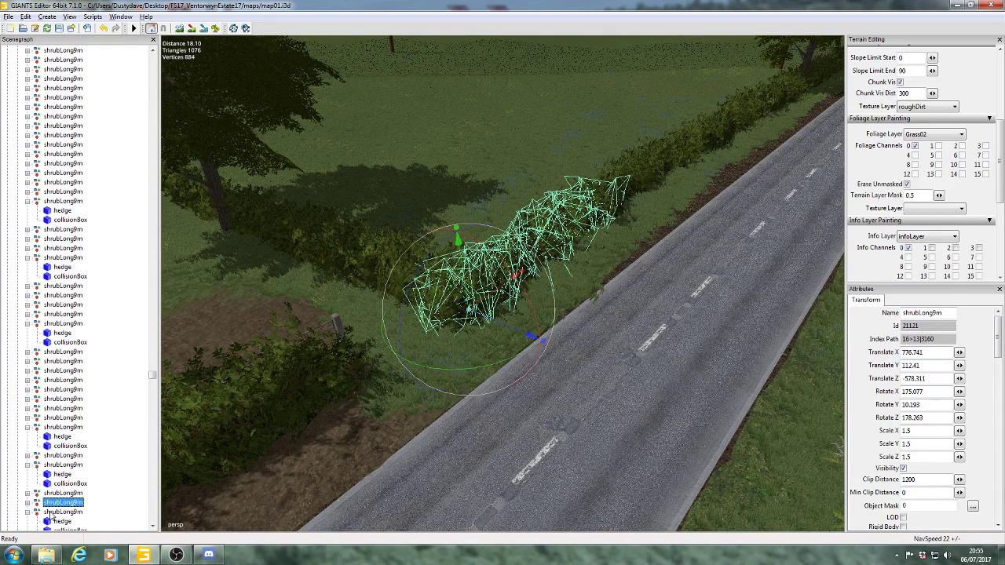
left_click(58, 512, "shift")
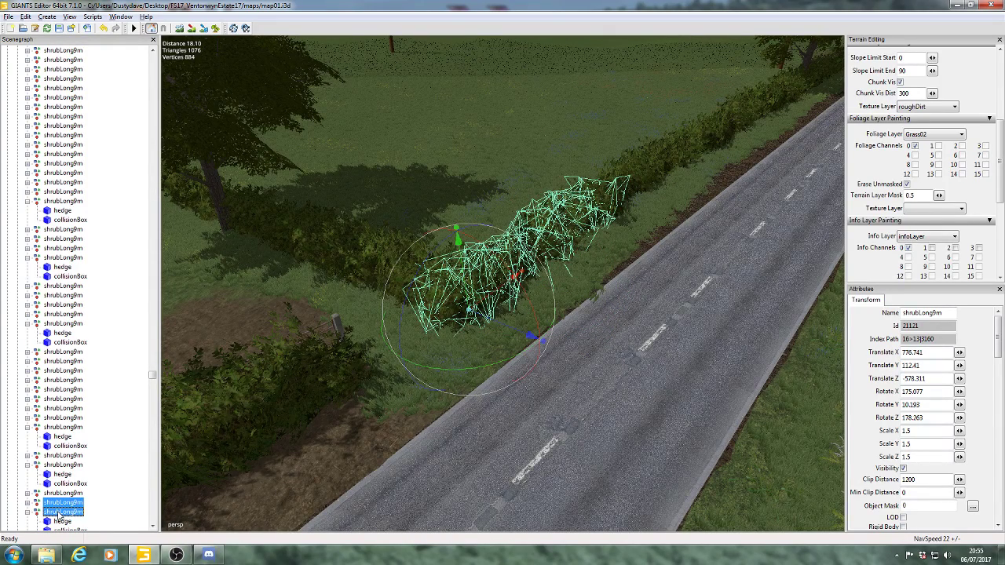
left_click(59, 512, "ctrl")
left_click(63, 493, "ctrl")
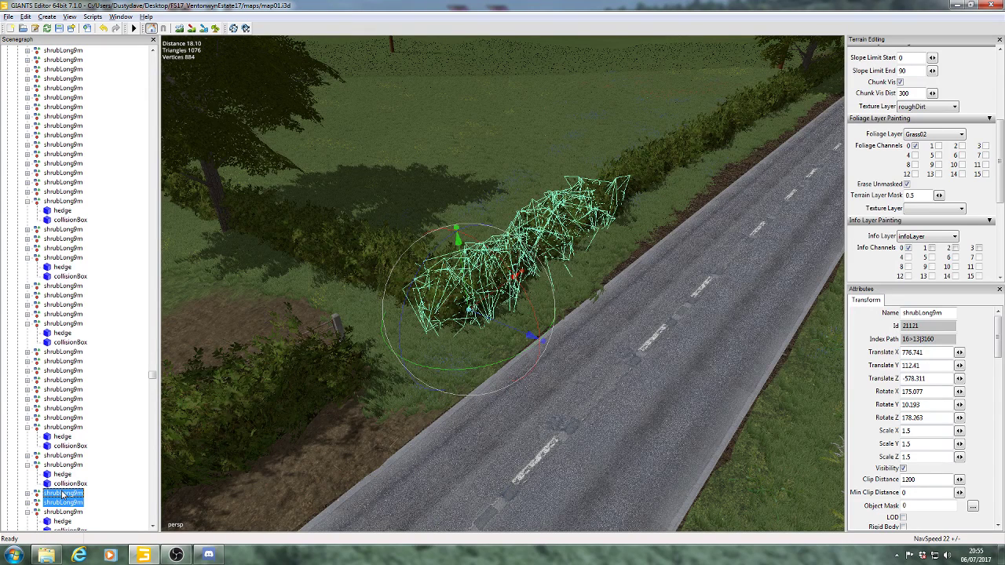
left_click(62, 492, "ctrl")
- Select the next nine shrubLong9m hedge sections along the same roadside and delete them together
left_click(626, 193)
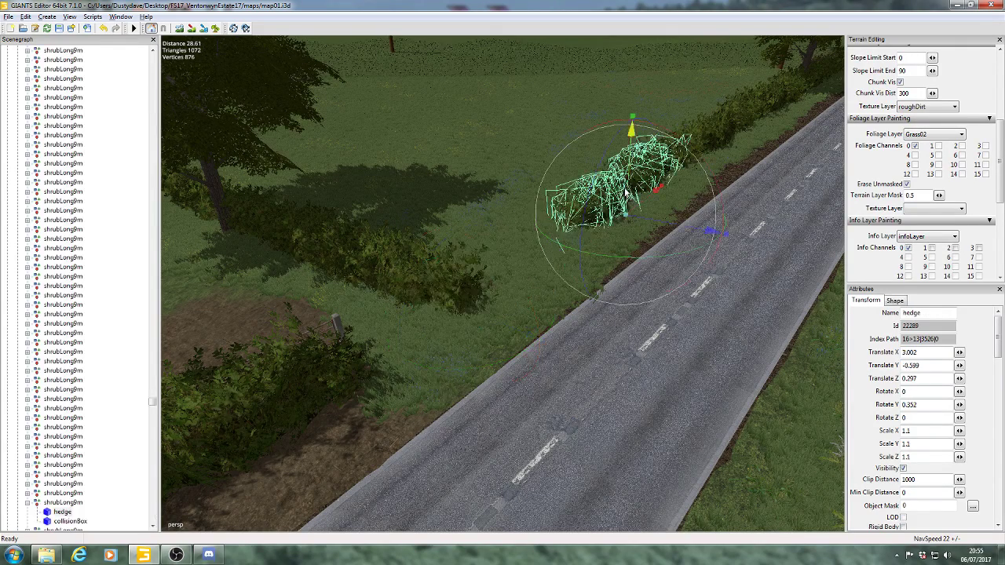
left_click(77, 503)
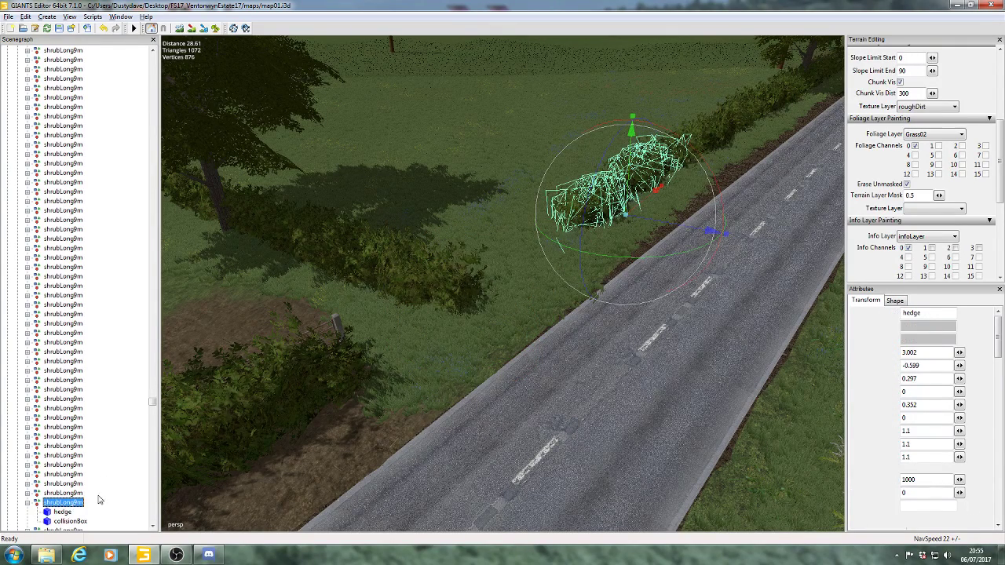
left_click(27, 502)
left_click(58, 494, "ctrl")
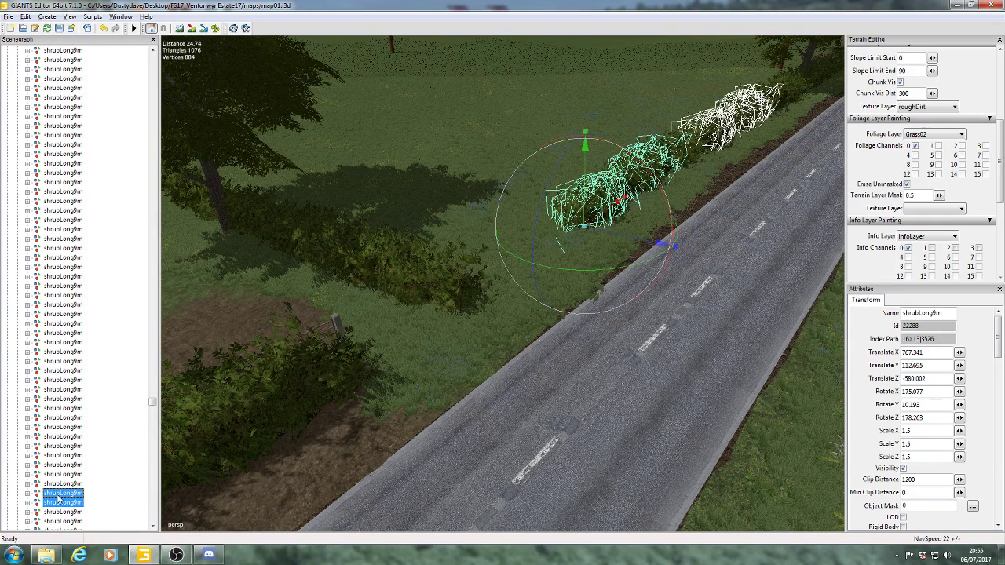
left_click(58, 485, "ctrl")
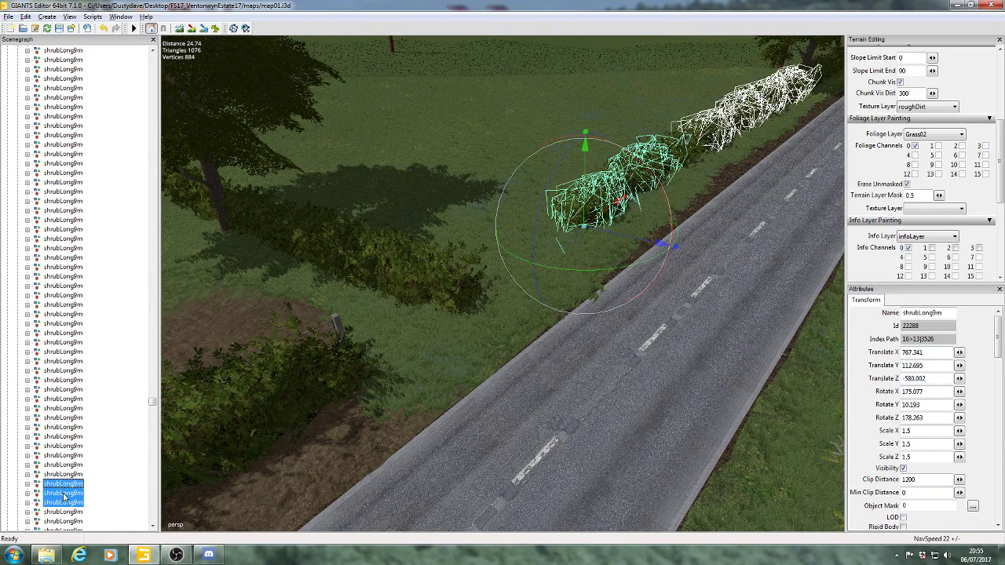
left_click(66, 512, "ctrl")
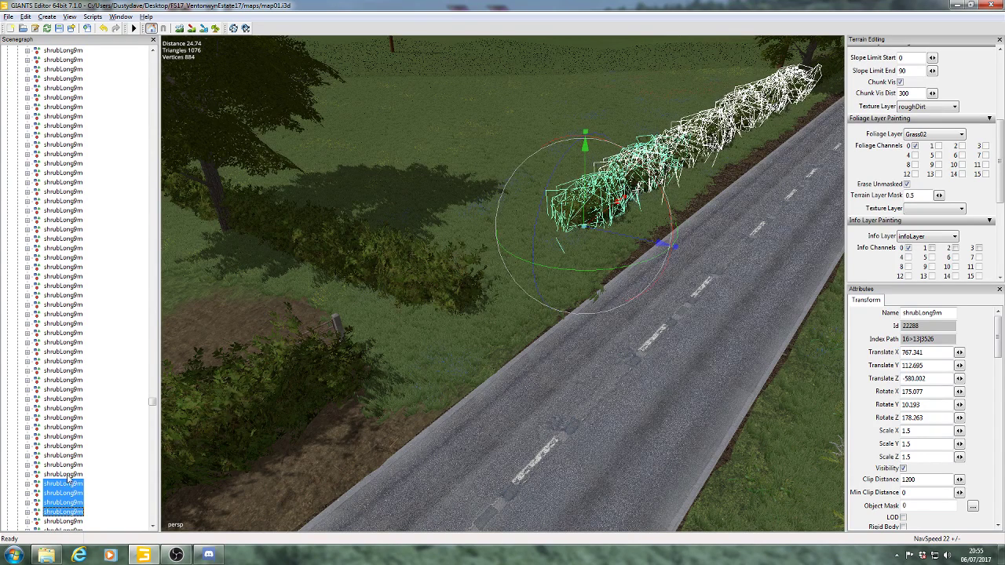
left_click(67, 475, "ctrl")
left_click(67, 465, "ctrl")
left_click(69, 456, "ctrl")
left_click(71, 446, "ctrl")
left_click(72, 438, "ctrl")
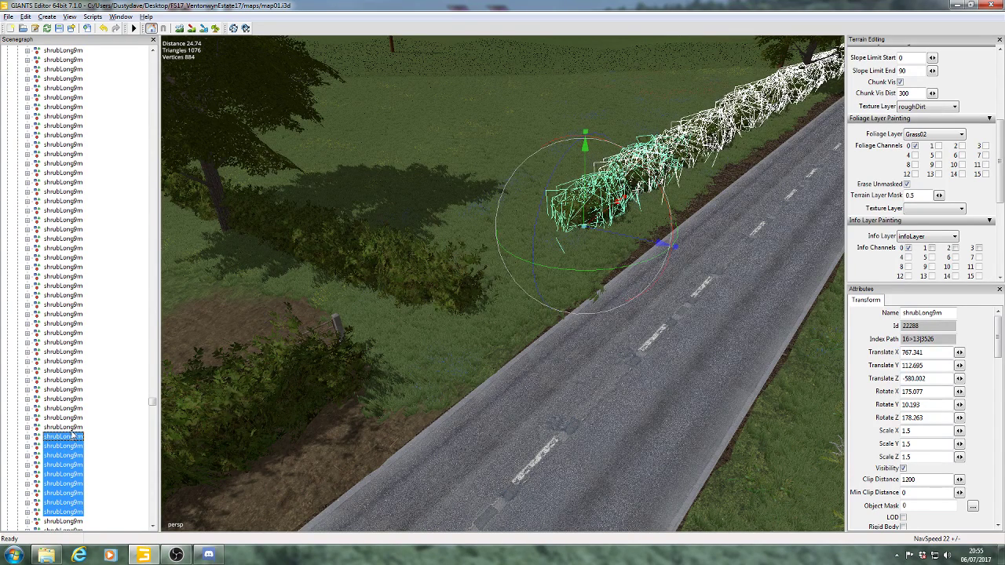
key("ctrl+d")
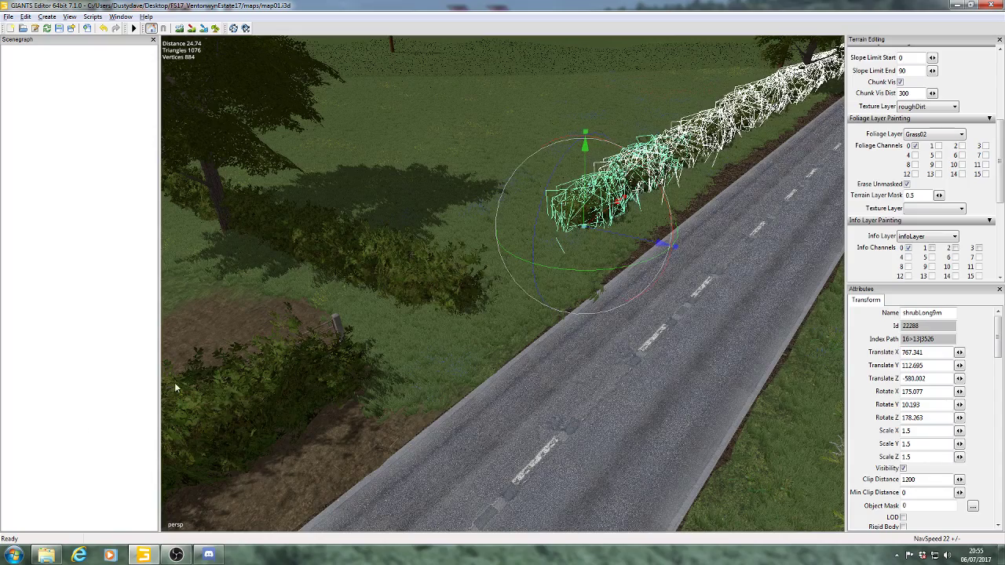
- Move the shrubLong9m copy out of the gateway to the far gatepost so it continues along the road
left_click(223, 397)
middle_click_drag(275, 398, 316, 388, "alt")
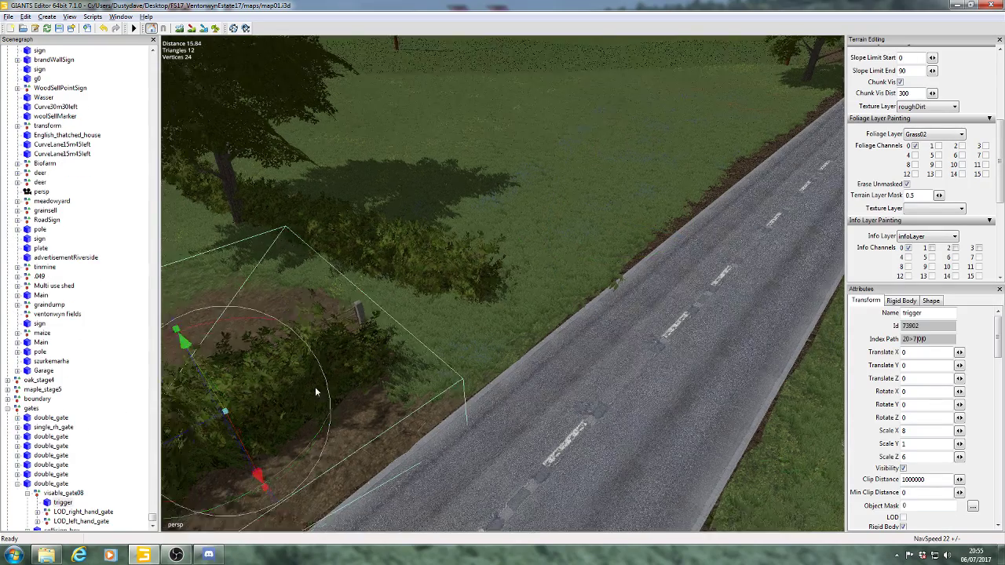
scroll(315, 391, "up", 3)
key("ctrl+z")
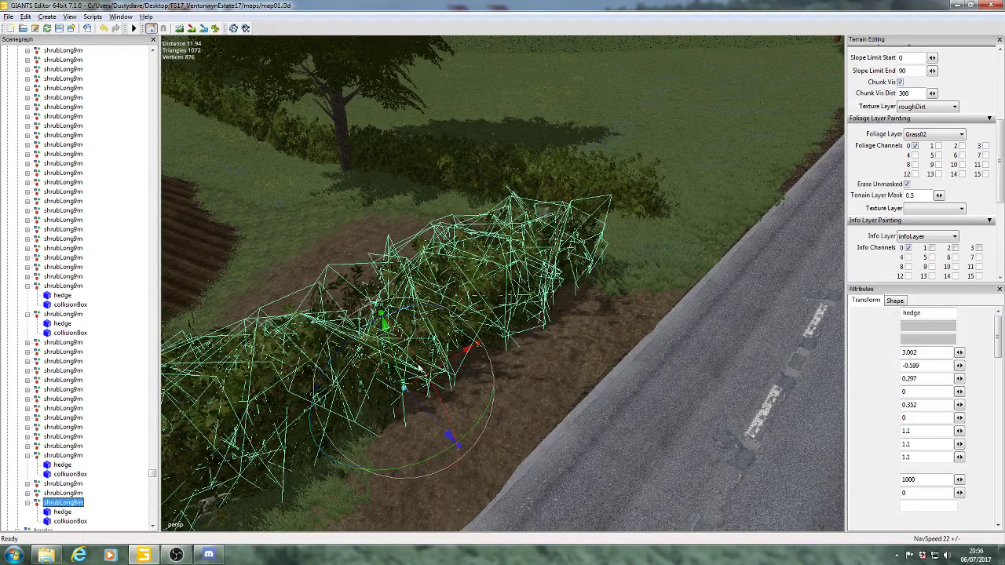
left_click(255, 428)
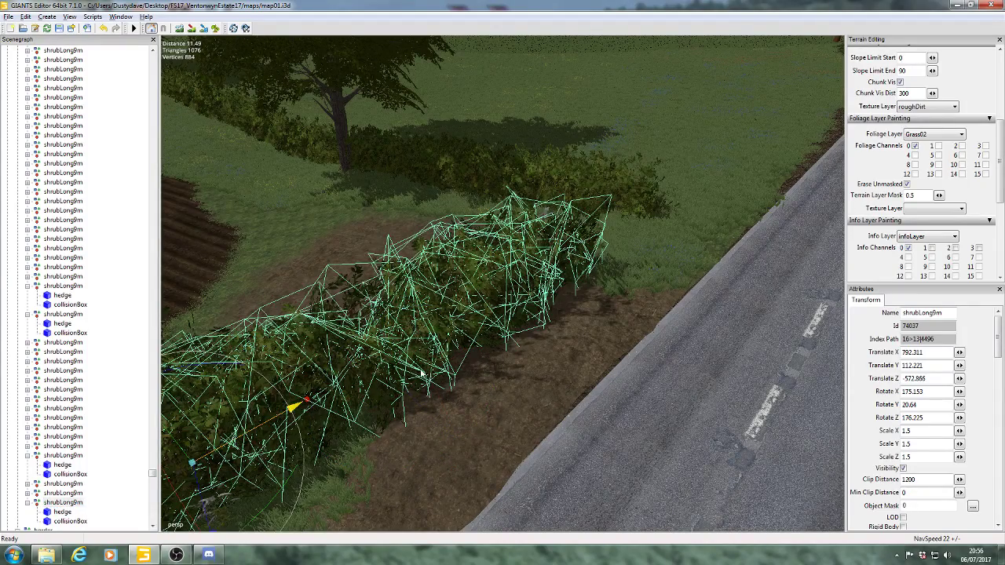
left_click_drag(234, 442, 581, 225)
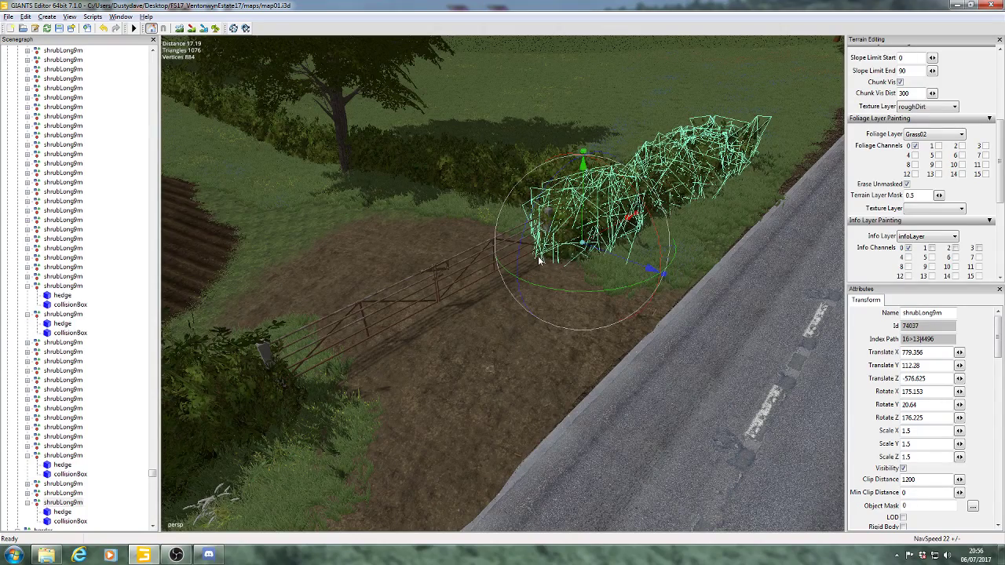
- Raise the moved hedge section to a height of about 112.54 and rotate it to follow the road and ground slope
middle_click_drag(531, 267, 458, 207, "alt")
mouse_move(399, 208)
left_mouse_down()
mouse_move(354, 186)
mouse_move(388, 208)
left_mouse_up()
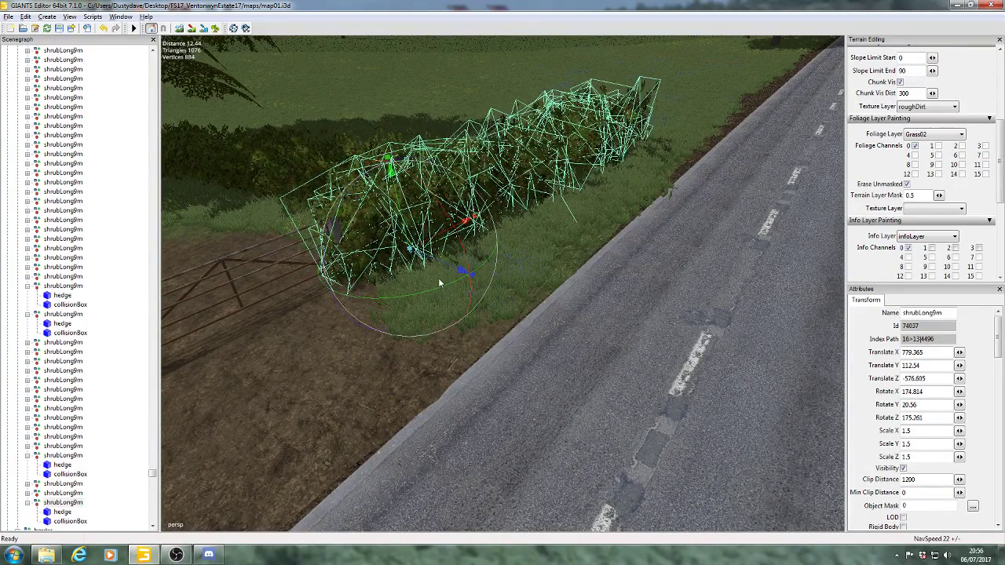
left_click_drag(439, 286, 443, 286)
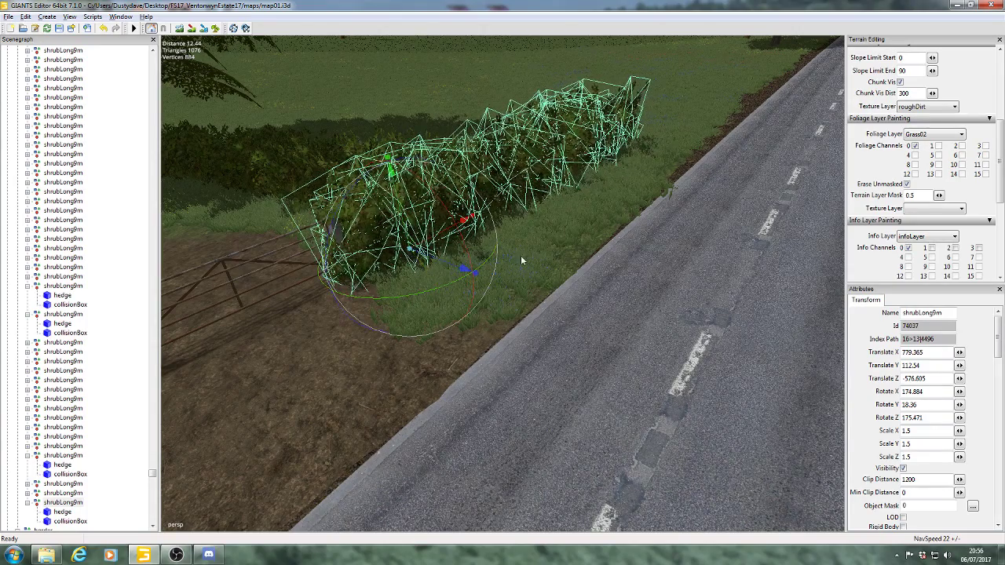
middle_click_drag(522, 258, 531, 267, "alt")
left_click_drag(531, 268, 496, 284, "alt")
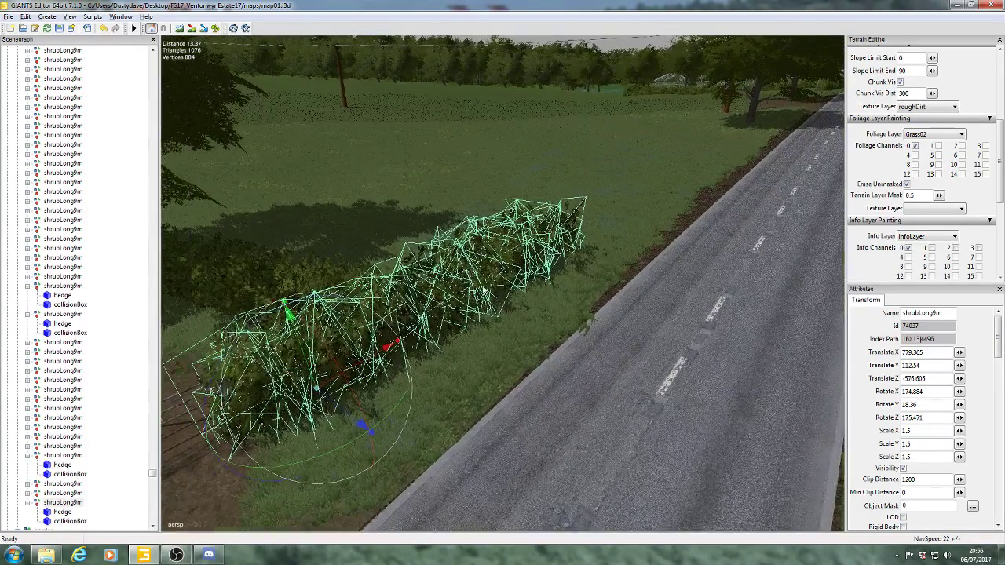
left_click_drag(266, 317, 258, 313)
mouse_move(299, 343)
left_mouse_down()
mouse_move(299, 308)
mouse_move(300, 335)
left_mouse_up()
left_click_drag(546, 315, 345, 318, "alt")
left_click(110, 336)
- Paint roughDirt over the grass between the double gate and the ploughed field edge
left_click_drag(697, 316, 607, 304, "alt")
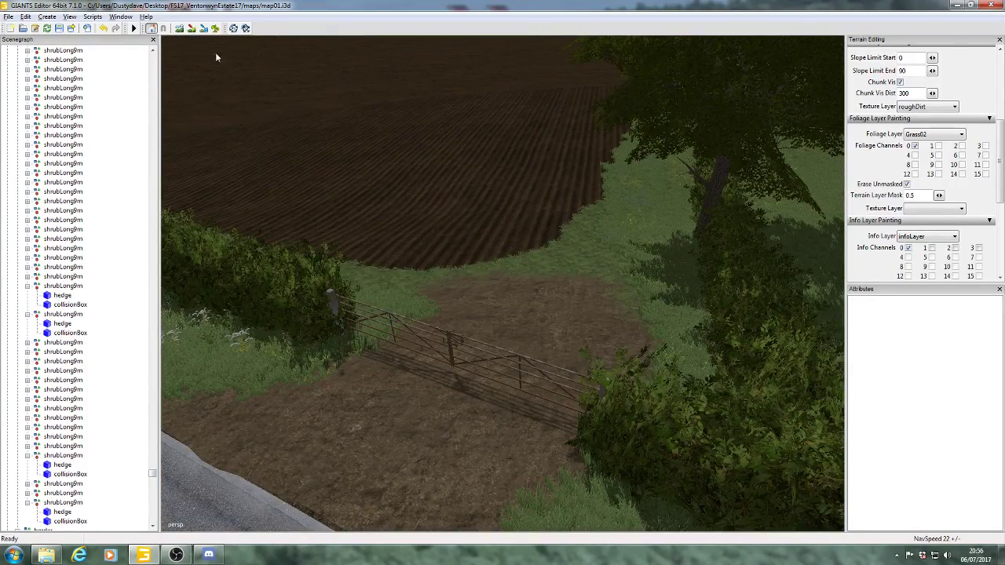
left_click(191, 28)
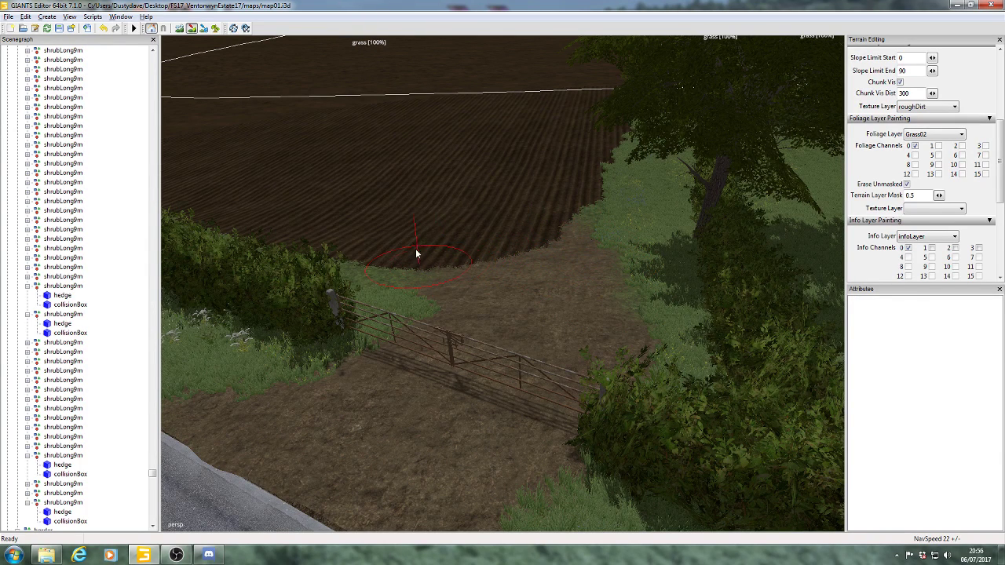
left_click(191, 28)
- Travel over the map to the ruined stone building and chimney, and examine them and the surrounding grass from several angles
mouse_move(461, 203)
left_mouse_down("alt")
mouse_move(553, 219)
mouse_move(472, 288)
left_mouse_up("alt")
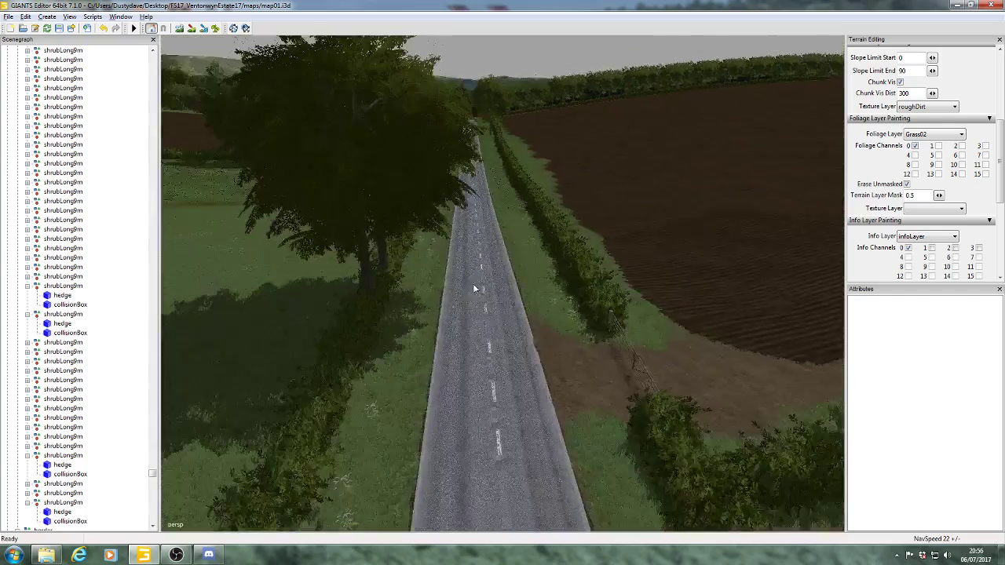
middle_click_drag(473, 288, 497, 461, "alt")
left_click_drag(498, 461, 573, 204, "alt")
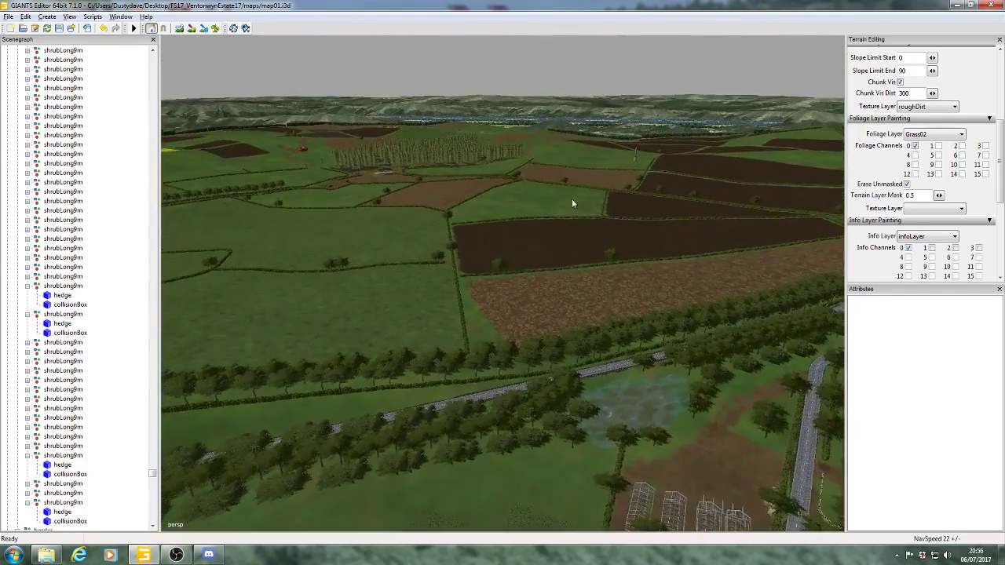
middle_click_drag(572, 203, 317, 323, "alt")
right_click_drag(317, 322, 561, 279, "alt")
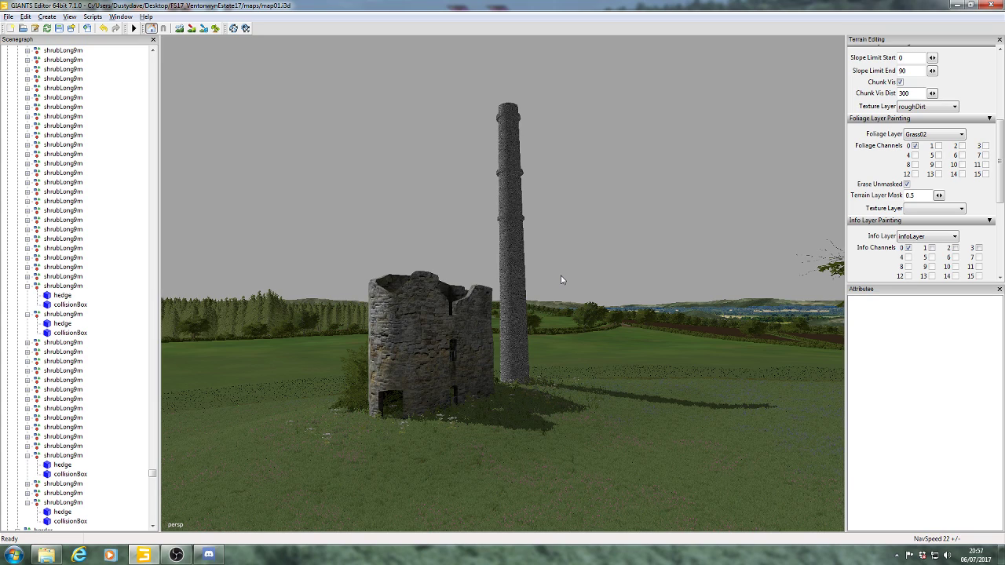
left_click_drag(582, 273, 593, 358, "alt")
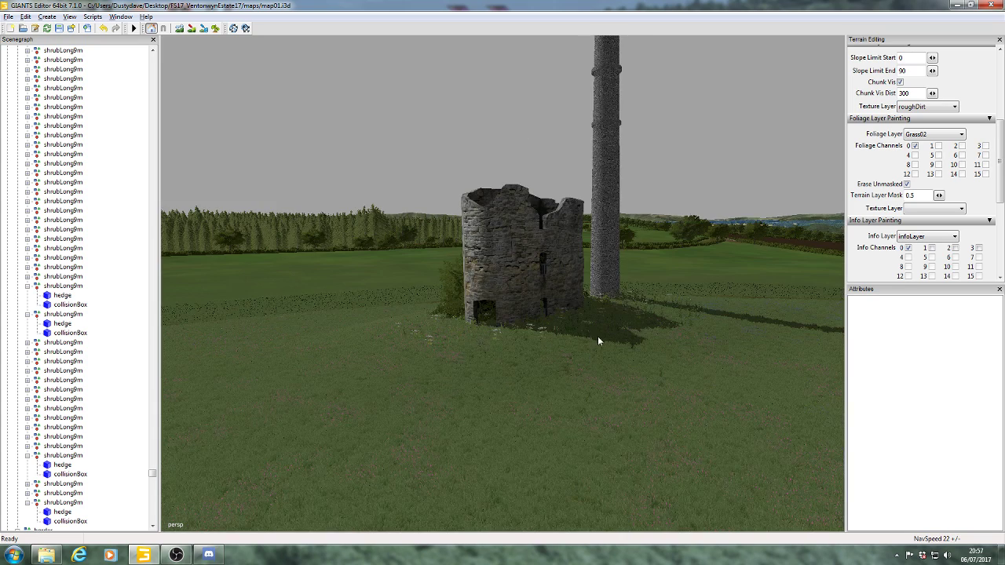
middle_click_drag(597, 338, 549, 346, "alt")
left_click_drag(549, 345, 540, 347, "alt")
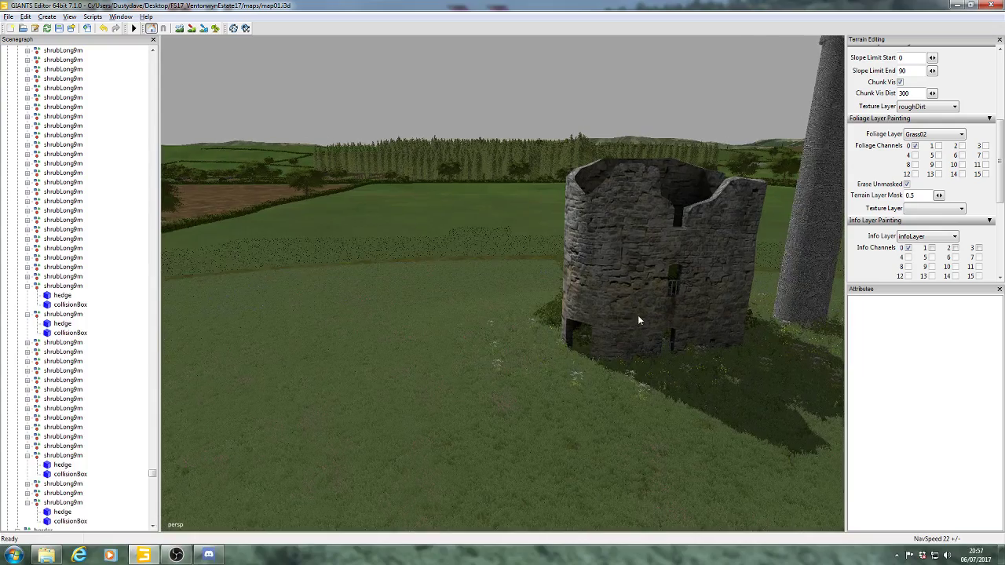
left_click_drag(638, 321, 675, 340, "alt")
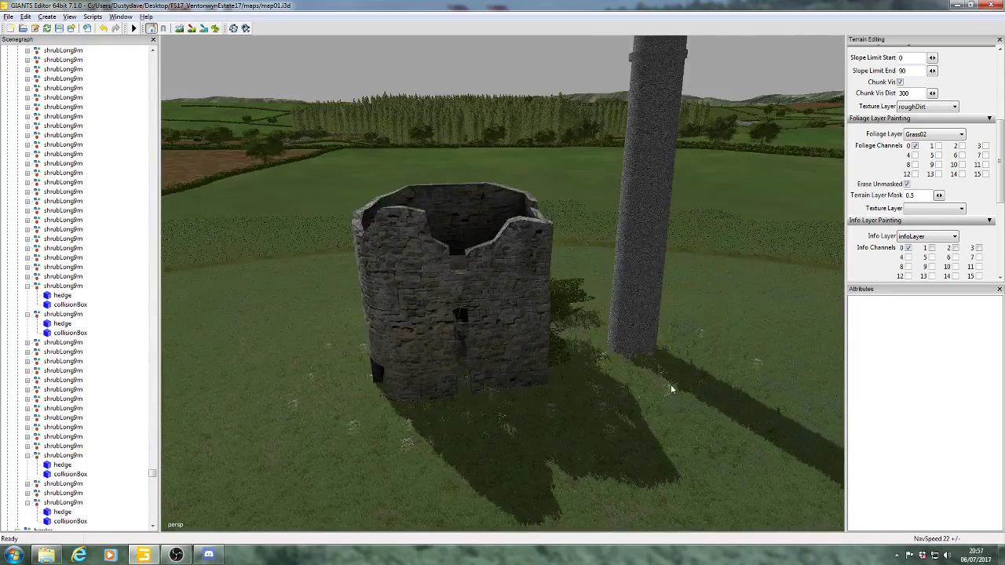
left_click_drag(670, 388, 633, 397, "alt")
scroll(632, 397, "down", 2)
left_click_drag(521, 314, 645, 404, "alt")
right_click_drag(644, 404, 532, 426, "alt")
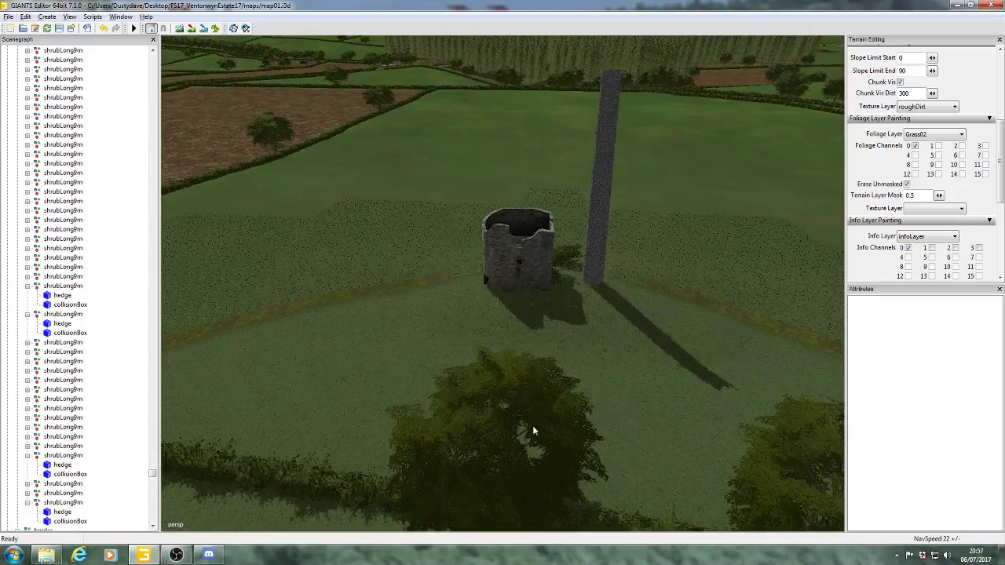
left_click_drag(532, 426, 588, 368, "alt")
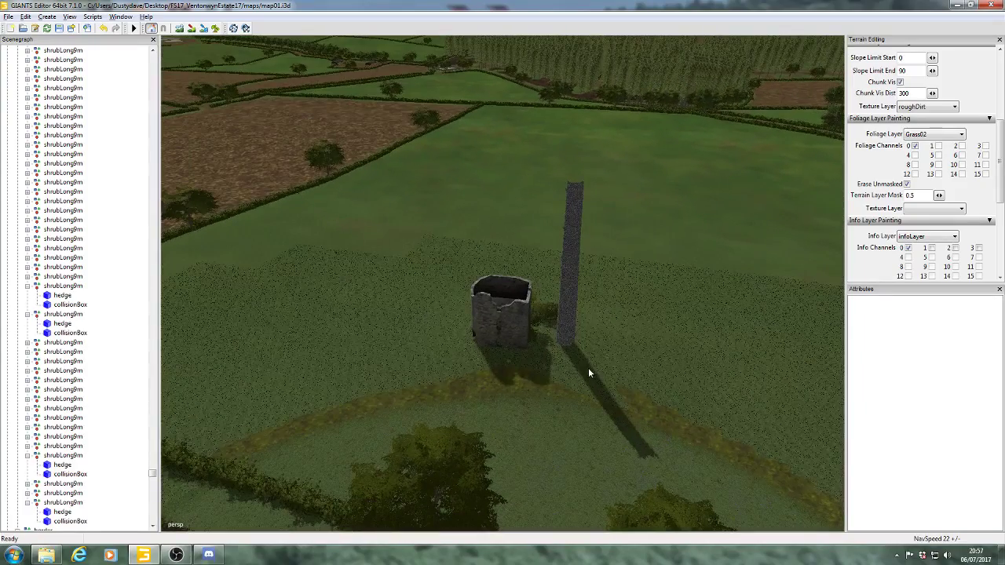
middle_click_drag(545, 301, 545, 300, "alt")
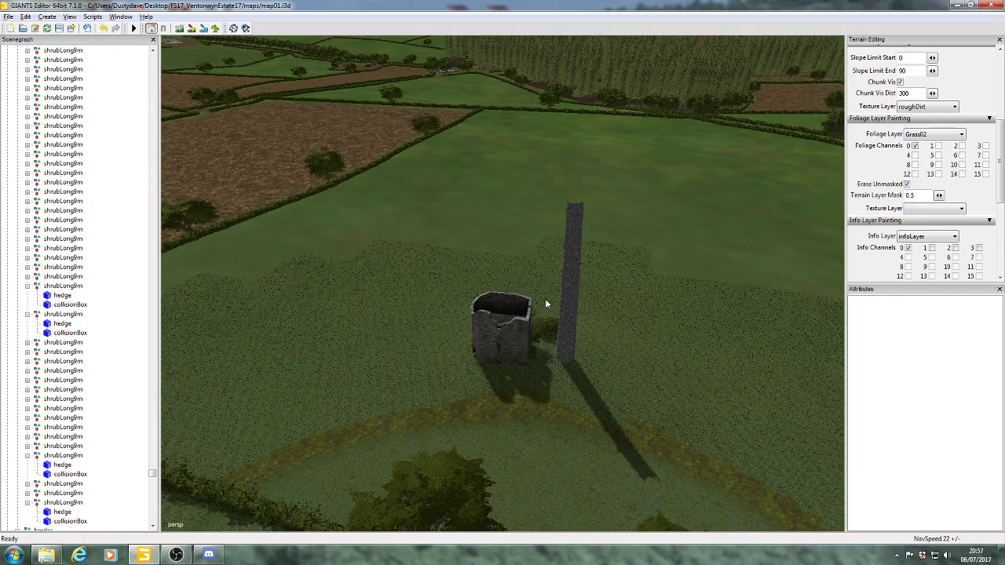
left_click_drag(455, 286, 550, 299, "alt")
- Follow the hedged lane past the field gate and examine its verges and the joint at a lane20m road section
key("s")
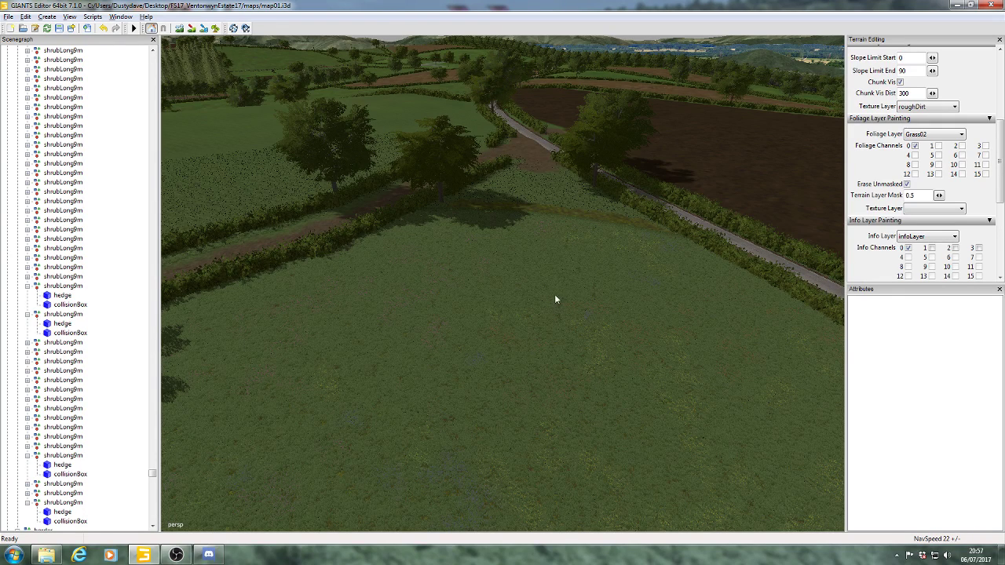
right_click_drag(494, 298, 513, 317)
left_click(551, 245)
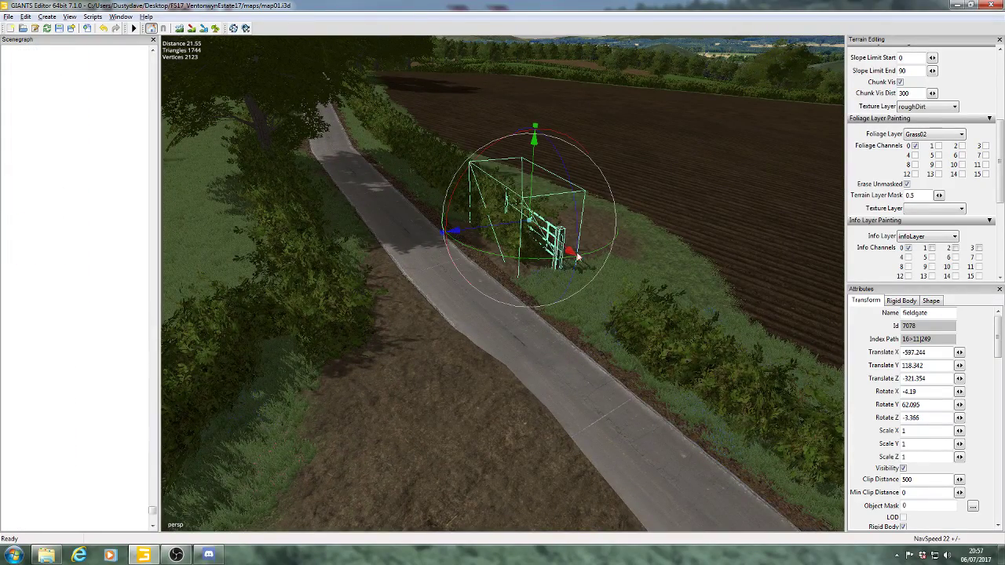
left_click(646, 265)
right_click_drag(646, 271, 474, 288)
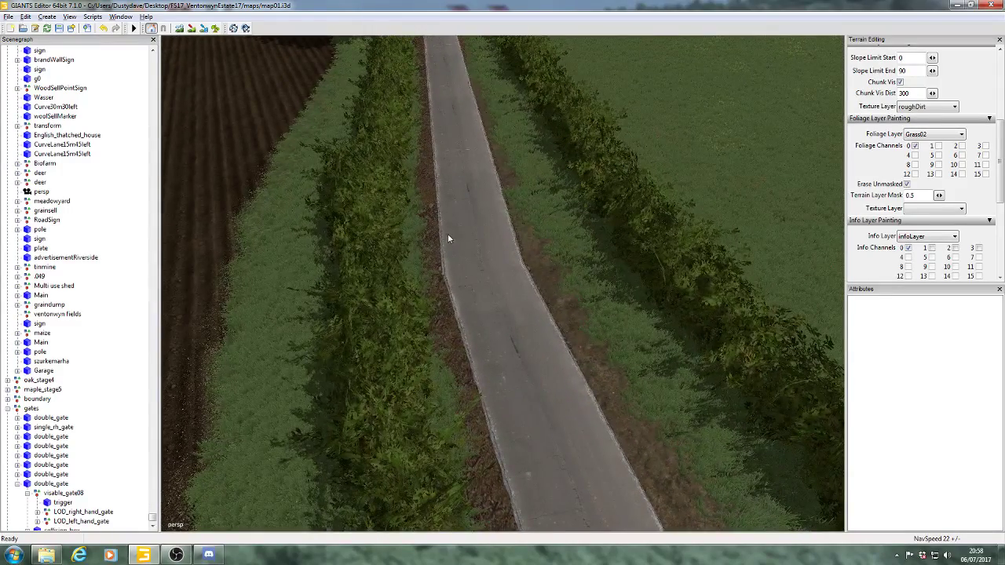
left_click(484, 294)
left_click(470, 229)
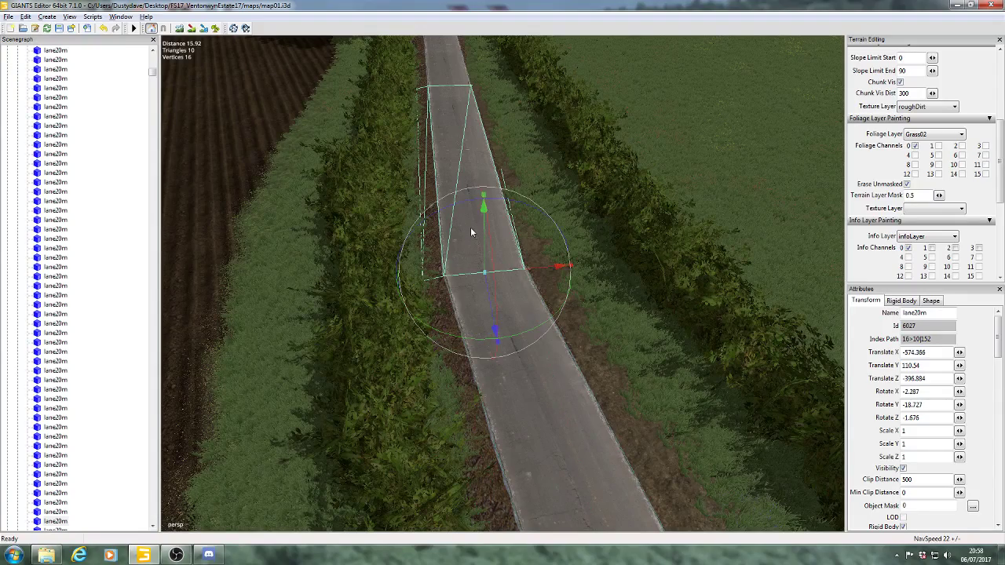
right_click_drag(470, 226, 516, 173)
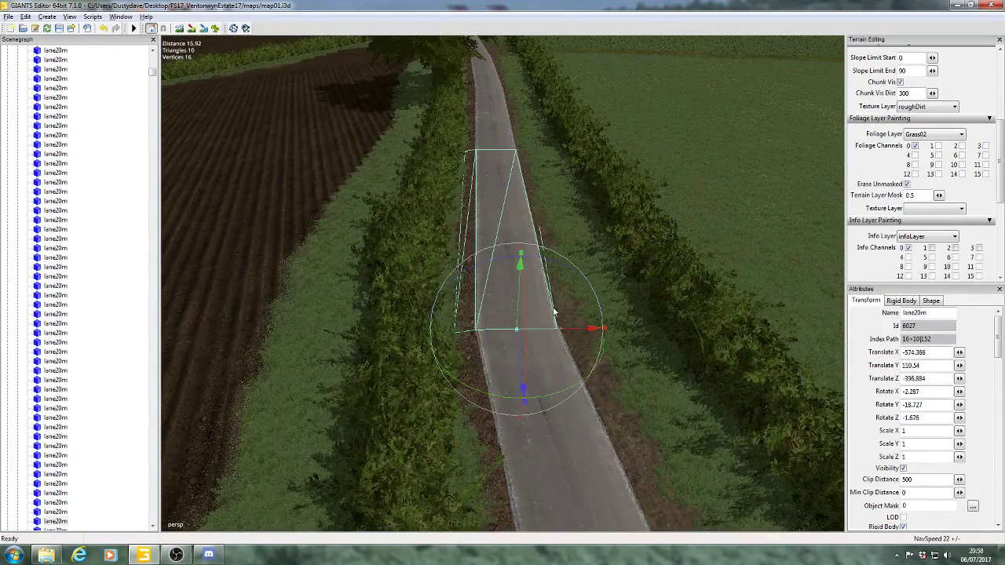
- Survey the hedged lane and its neighbouring fields, and examine the joint of the selected lane20m section up close
right_click_drag(554, 312, 518, 239)
right_click_drag(611, 372, 415, 341)
left_click_drag(460, 281, 438, 291, "alt")
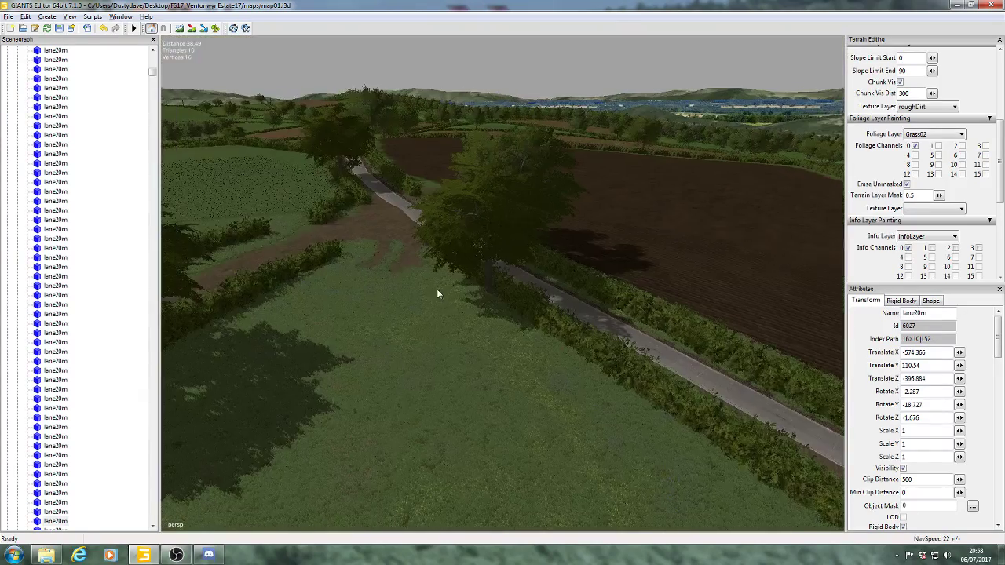
middle_click_drag(437, 291, 480, 327, "alt")
left_click_drag(480, 328, 644, 318, "alt")
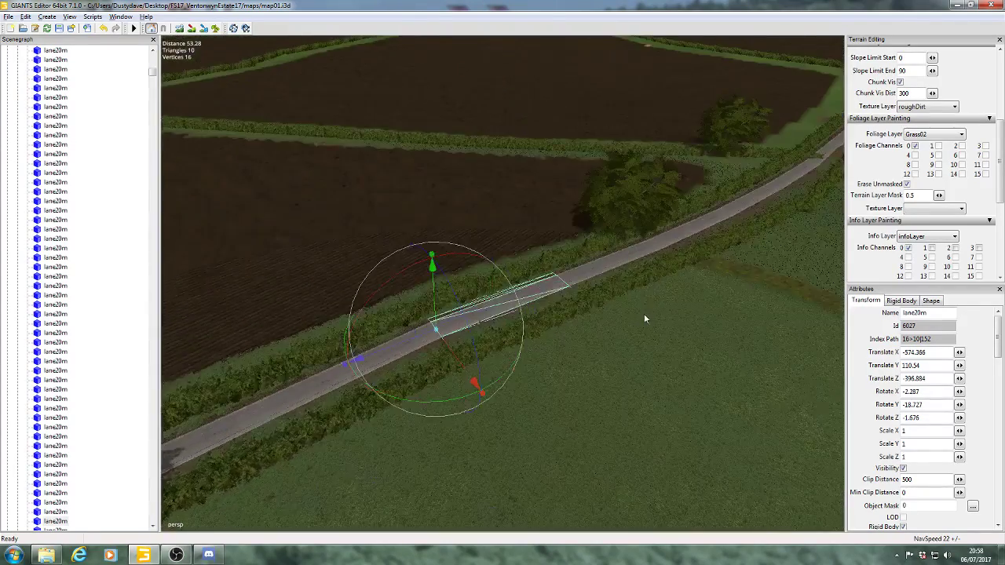
middle_click_drag(644, 318, 580, 347, "alt")
left_click_drag(580, 347, 665, 224, "alt")
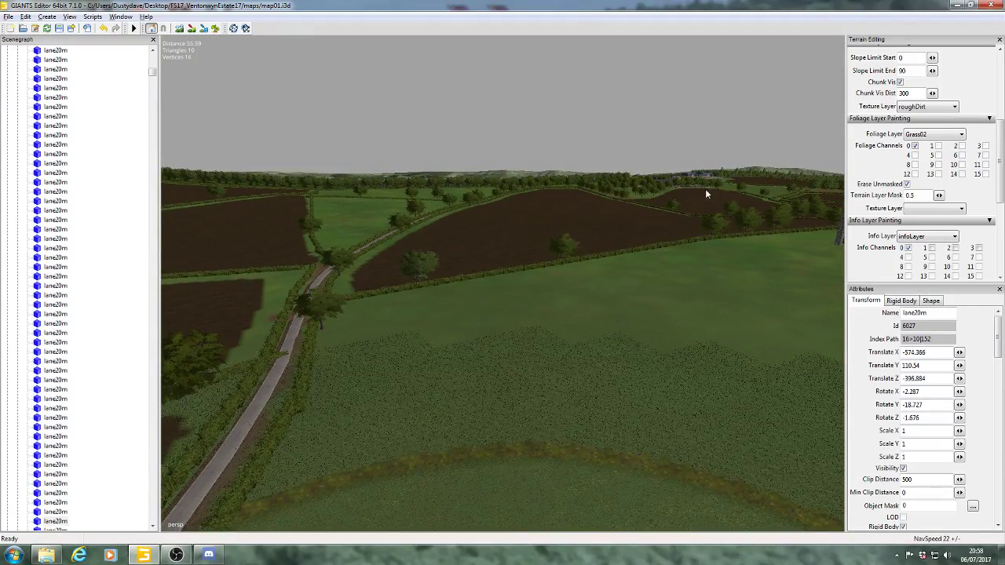
key("f")
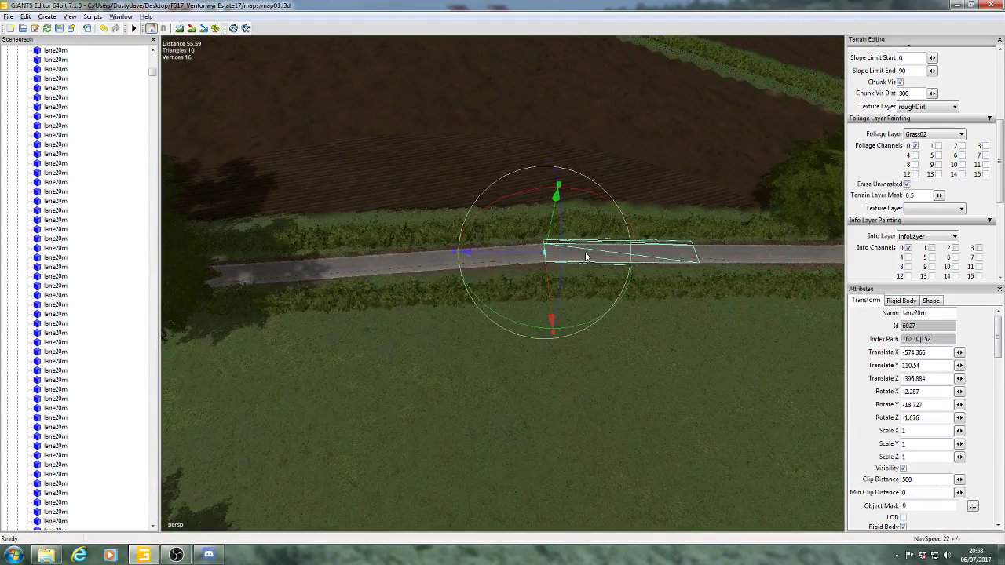
scroll(557, 349, "up", 5)
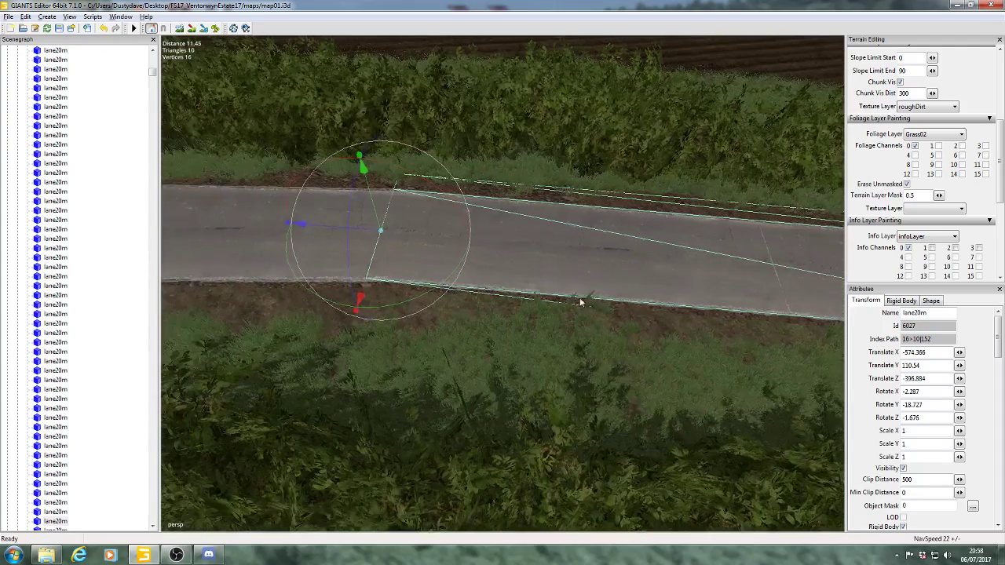
left_click_drag(508, 303, 459, 237, "alt")
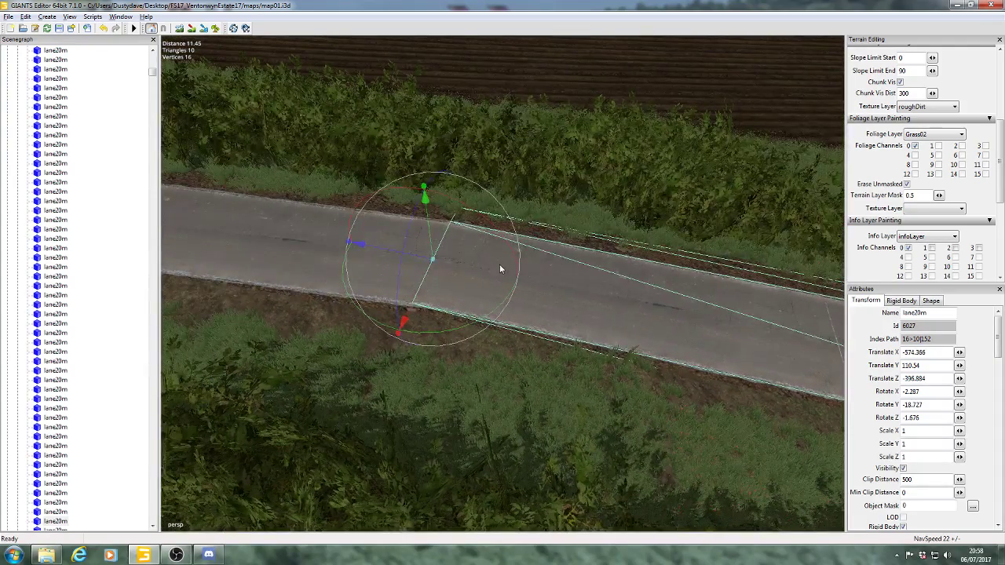
left_click_drag(500, 269, 462, 308, "alt")
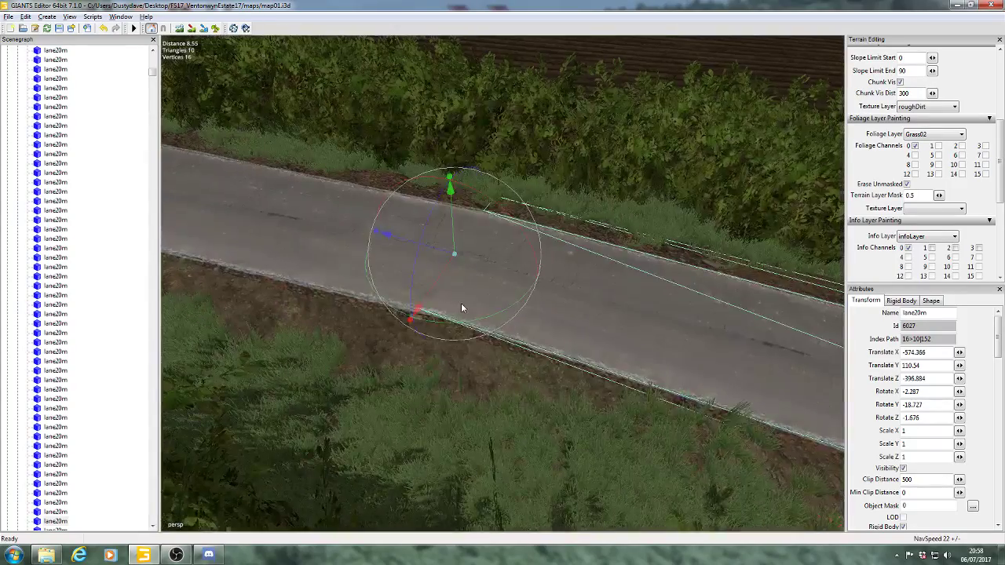
middle_click_drag(474, 269, 592, 361, "alt")
left_click_drag(592, 361, 460, 314, "alt")
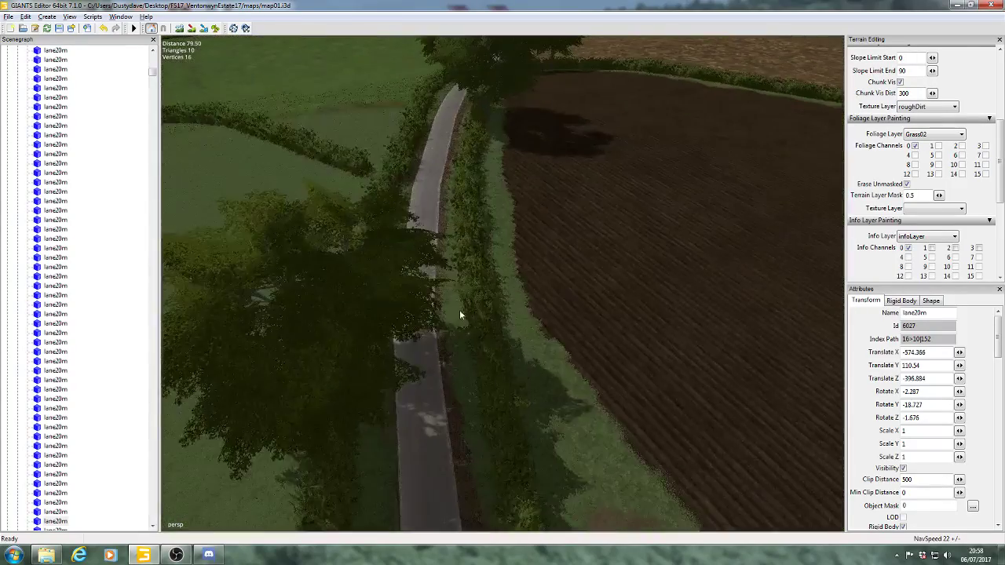
- Follow the lane to the junction by the brick house and examine the road joins around the triangular green
middle_click_drag(460, 314, 461, 510, "alt")
left_click_drag(461, 510, 515, 366, "alt")
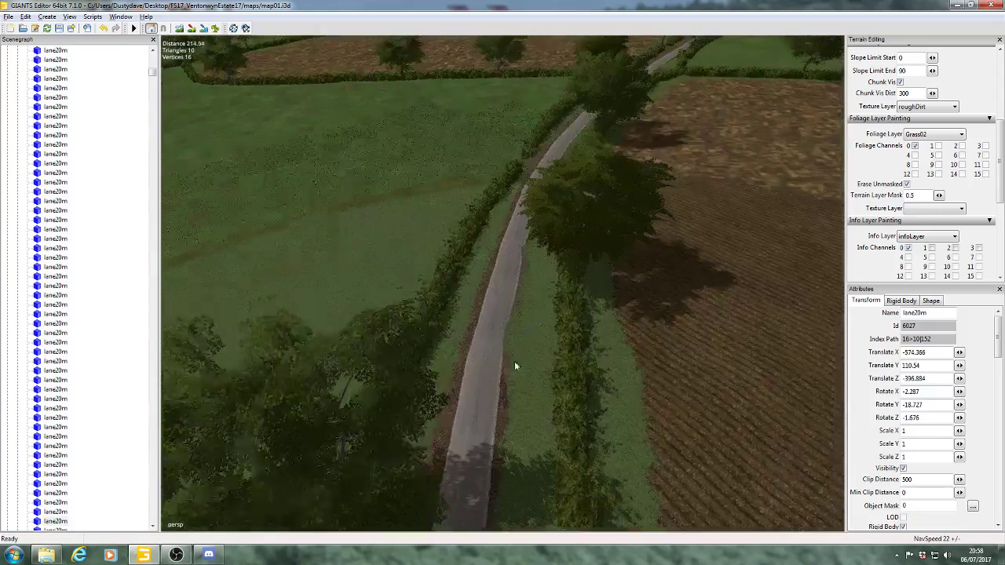
middle_click_drag(515, 365, 583, 284, "alt")
left_click_drag(583, 285, 571, 272, "alt")
middle_click_drag(571, 272, 562, 224, "alt")
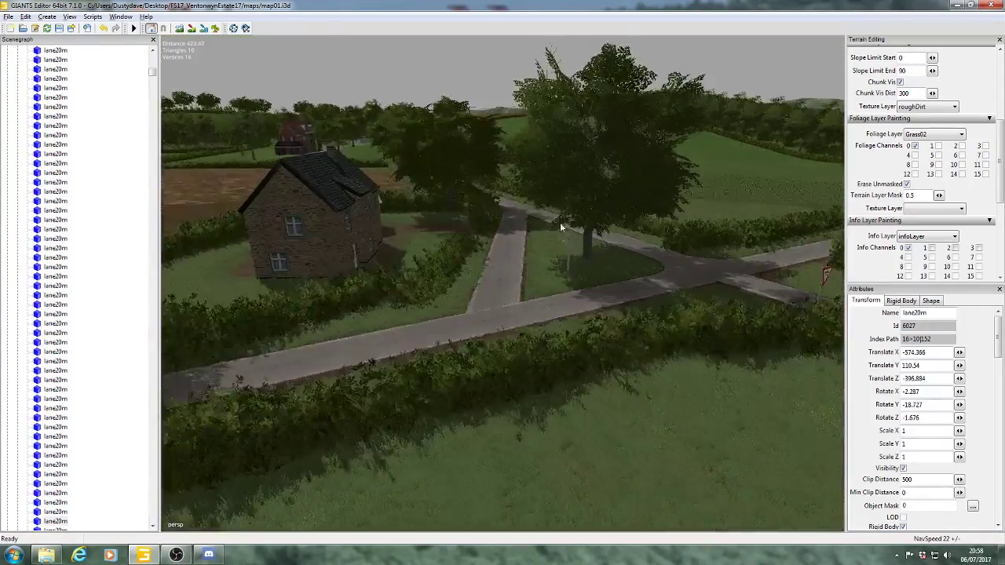
right_click_drag(562, 225, 600, 206, "alt")
left_click_drag(600, 206, 585, 246, "alt")
middle_click_drag(585, 246, 617, 242, "alt")
right_click_drag(617, 242, 525, 297, "alt")
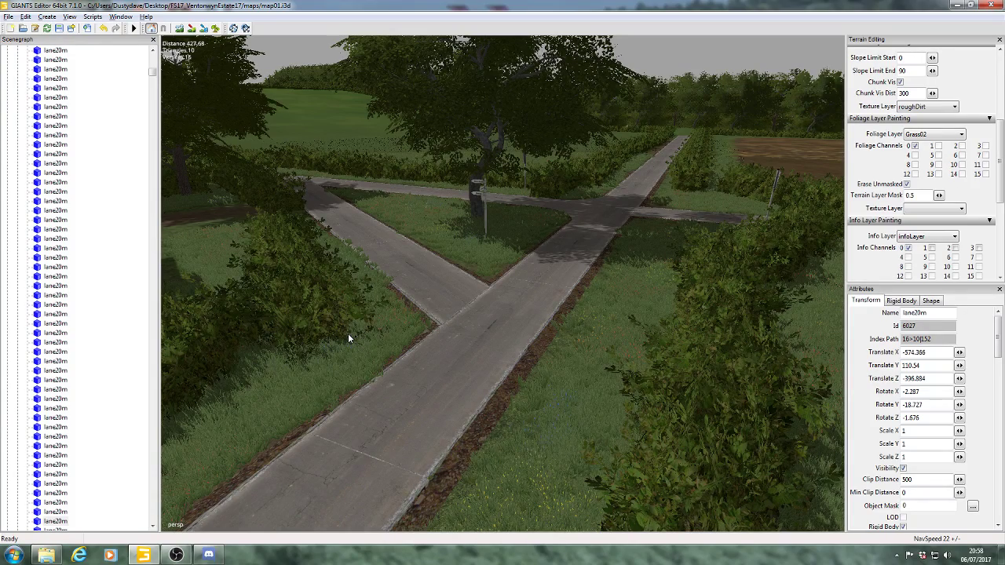
right_click_drag(348, 332, 472, 353)
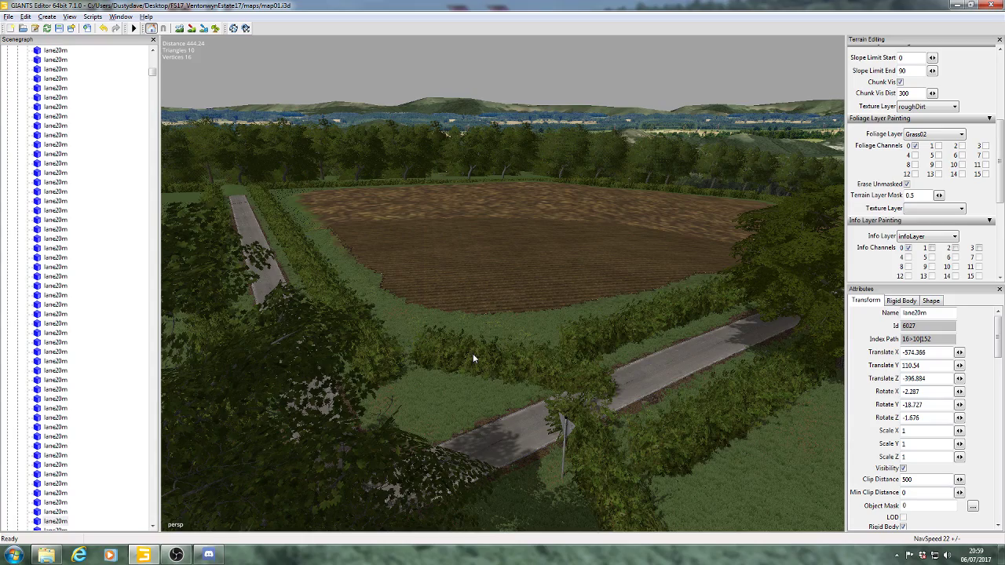
- Travel past the ploughed fields and the tree-lined pond to the stone-walled bridge, and examine its banks and lane approach
middle_click_drag(408, 240, 489, 344, "alt")
scroll(488, 343, "up", 3)
scroll(480, 261, "up", 3)
middle_click_drag(642, 271, 524, 279, "alt")
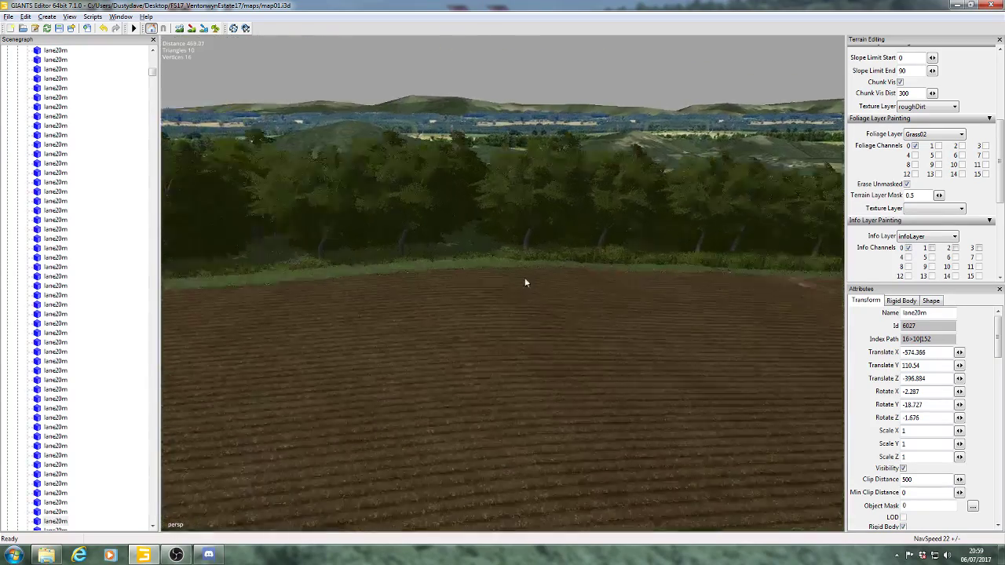
scroll(525, 279, "up", 3)
left_click_drag(454, 304, 472, 323, "alt")
scroll(559, 255, "up", 3)
middle_click_drag(558, 256, 279, 378, "alt")
scroll(488, 318, "up", 3)
scroll(488, 318, "up", 3)
middle_click_drag(543, 267, 403, 385, "alt")
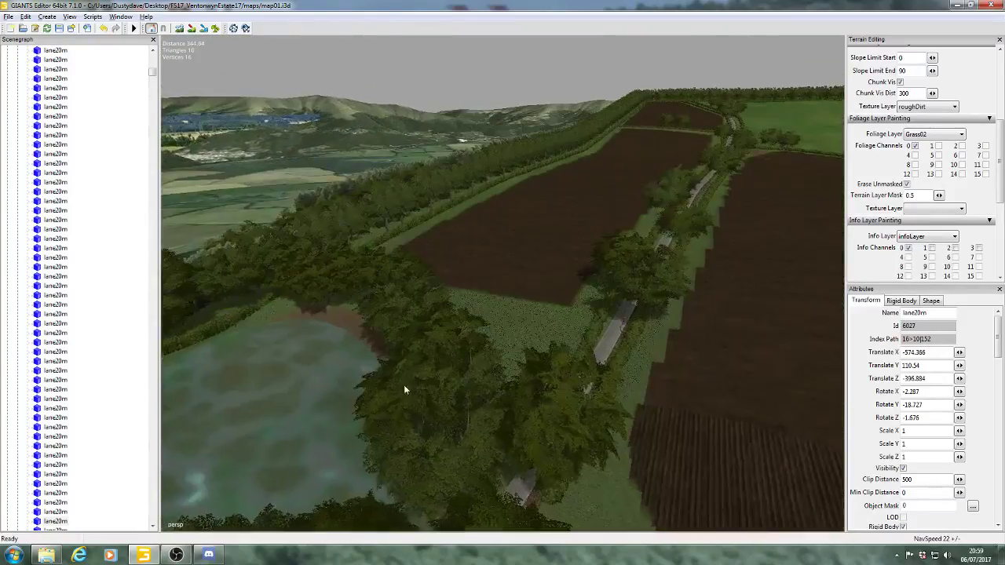
left_click_drag(404, 385, 381, 391, "alt")
scroll(463, 297, "up", 3)
scroll(421, 278, "up", 4)
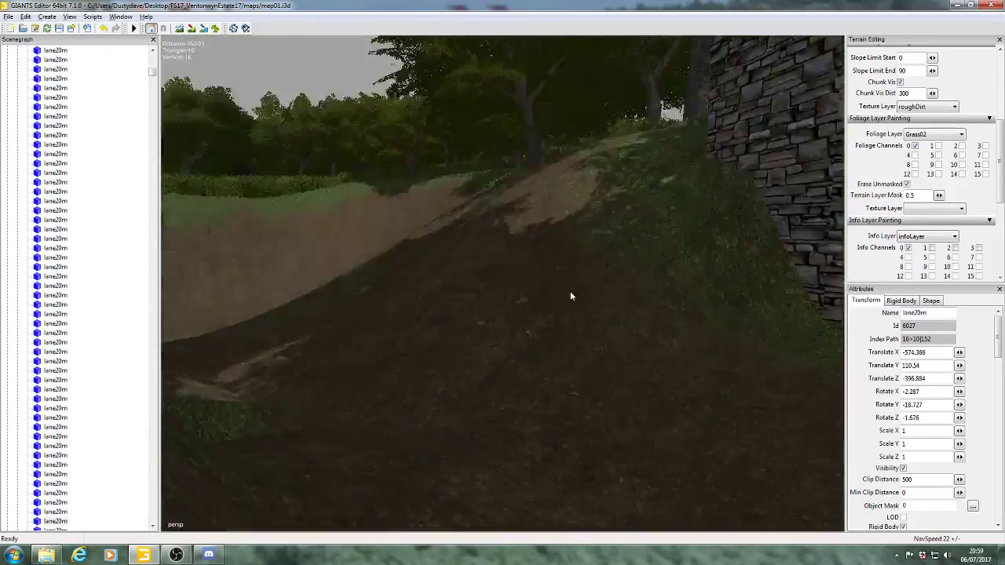
middle_click_drag(572, 296, 421, 410, "alt")
left_click_drag(420, 410, 527, 420, "alt")
middle_click_drag(526, 420, 564, 428, "alt")
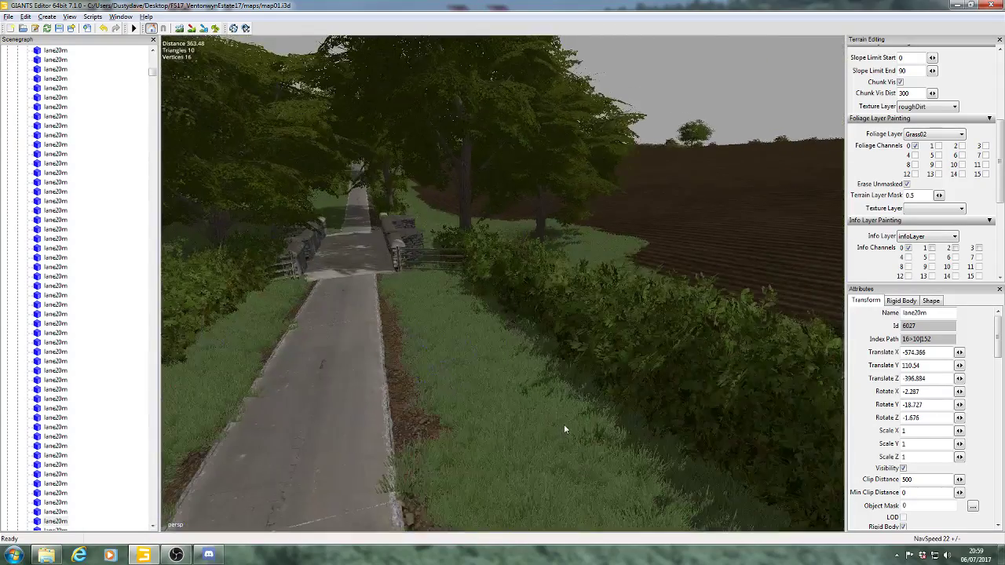
- Survey the ploughed fields, hedge lines and lane around the pond from above
left_click_drag(564, 427, 535, 423, "alt")
scroll(522, 383, "up", 2)
middle_click_drag(522, 383, 363, 455, "alt")
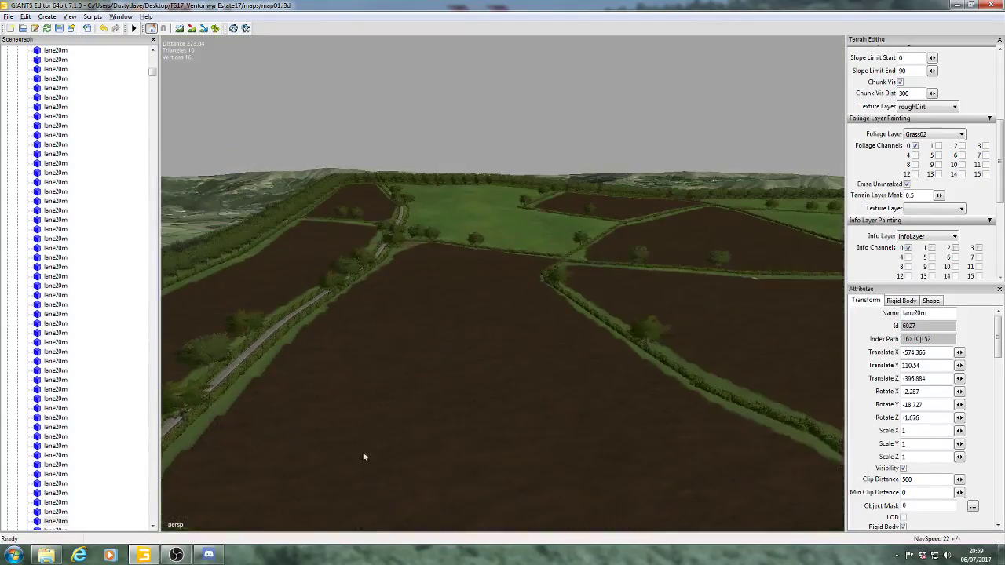
left_click_drag(645, 292, 588, 275, "alt")
middle_click_drag(587, 274, 566, 187, "alt")
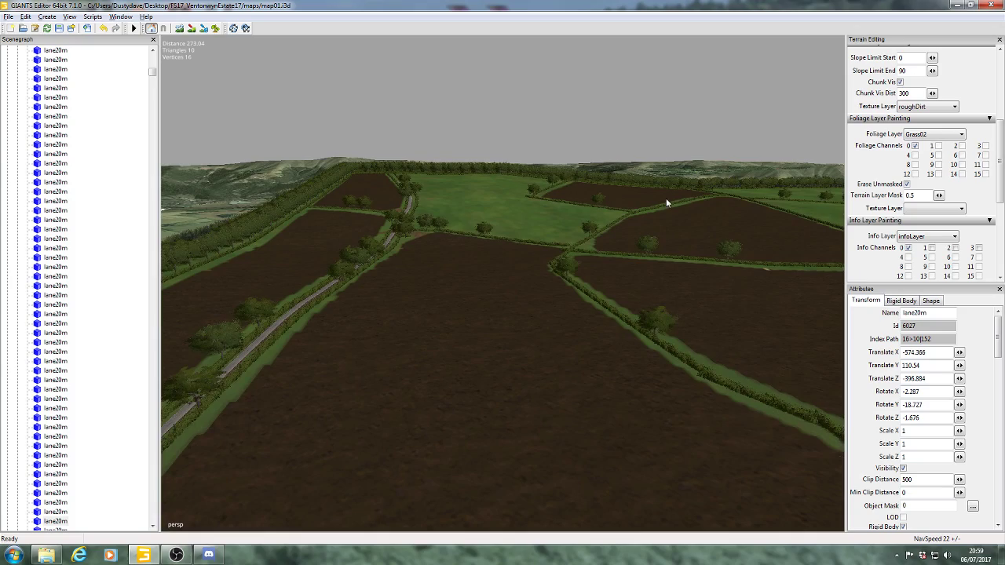
left_click_drag(666, 198, 711, 195, "alt")
left_click_drag(561, 190, 430, 216, "alt")
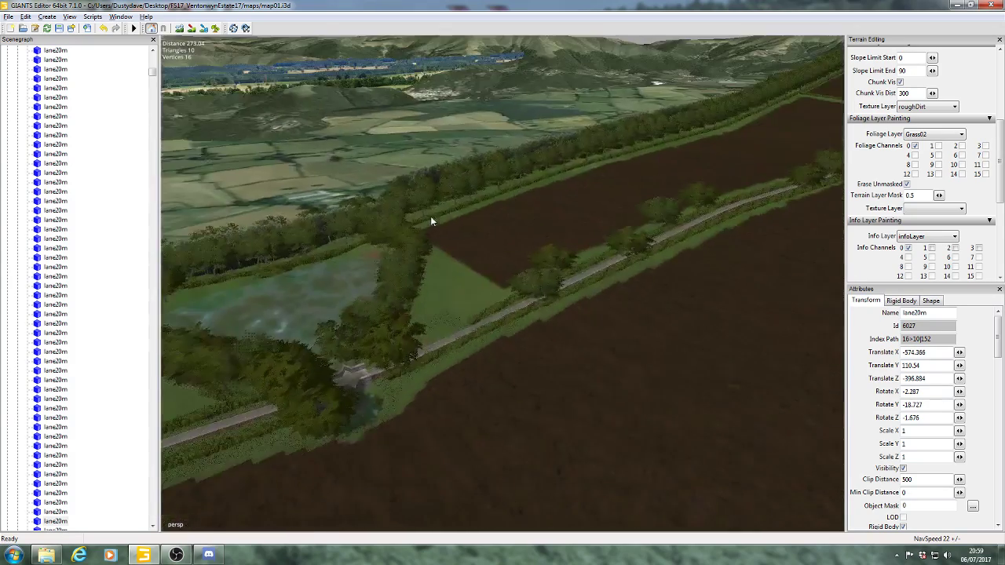
left_click_drag(527, 193, 484, 204, "alt")
left_click_drag(628, 227, 586, 245, "alt")
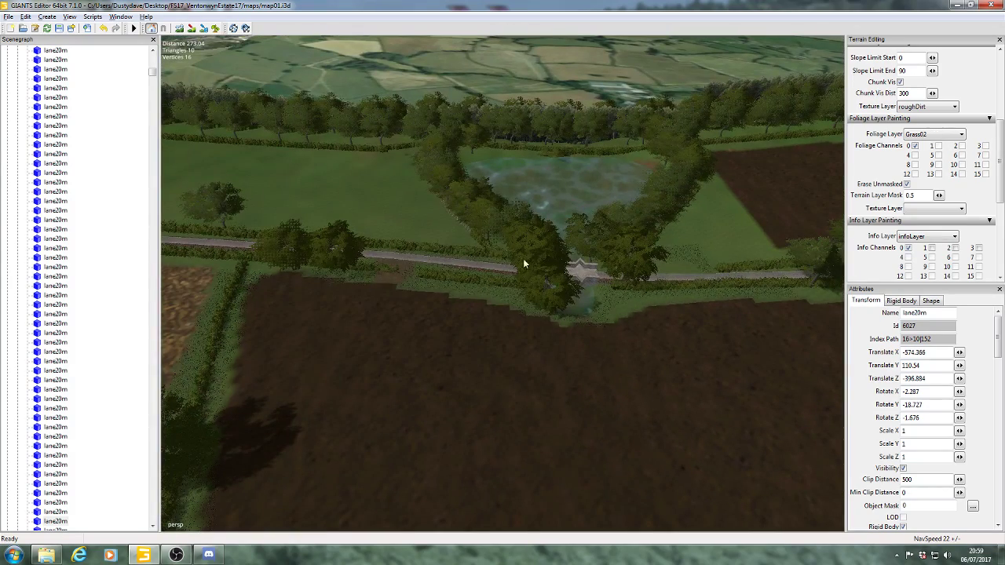
- Examine the stone bridge over the water and the lane leading up to it from several angles
scroll(597, 243, "up", 5)
left_click_drag(657, 207, 487, 237, "alt")
left_click_drag(562, 238, 513, 234, "alt")
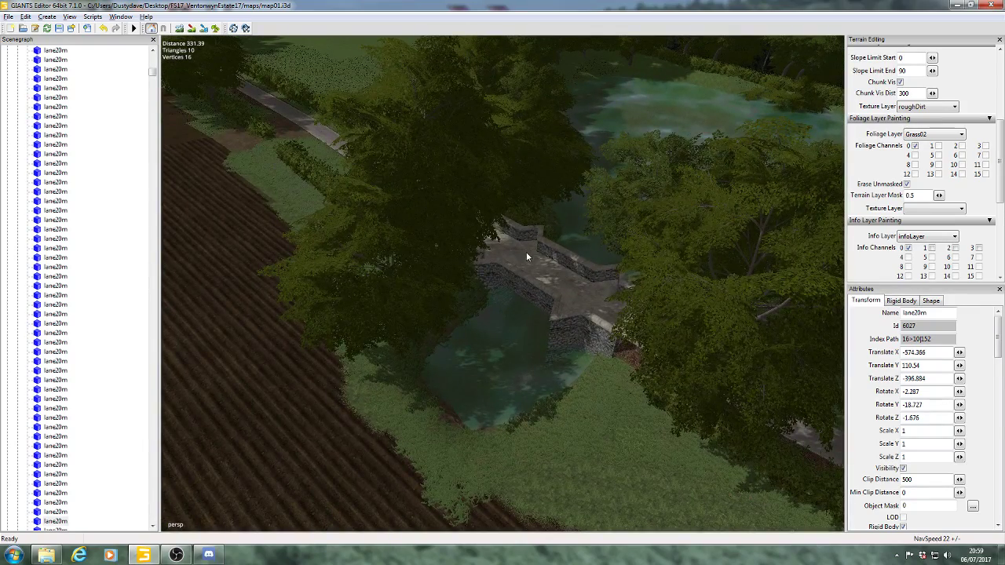
left_click_drag(628, 287, 511, 216, "alt")
middle_click_drag(512, 213, 475, 189, "alt")
left_click_drag(475, 189, 567, 189, "alt")
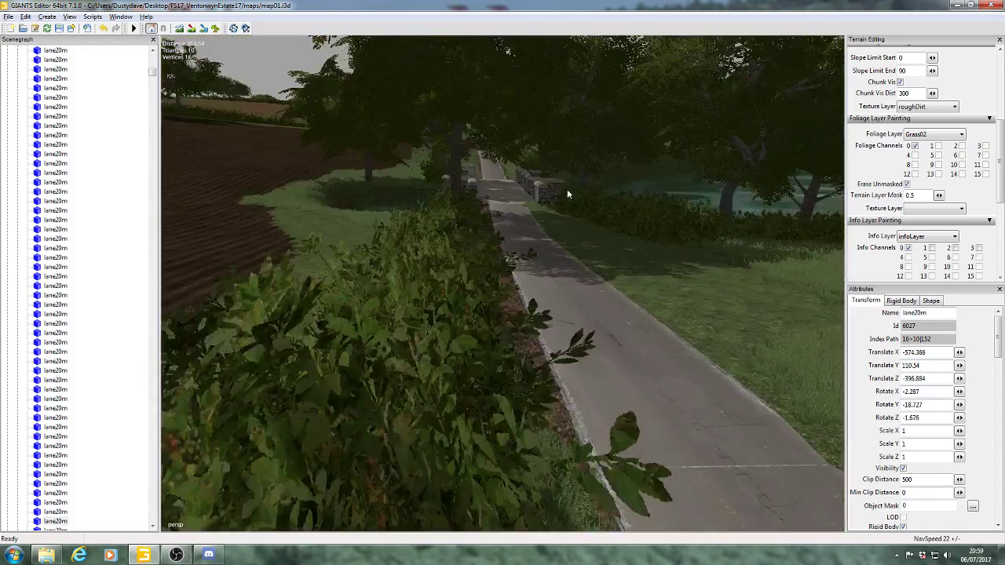
middle_click_drag(566, 189, 507, 231, "alt")
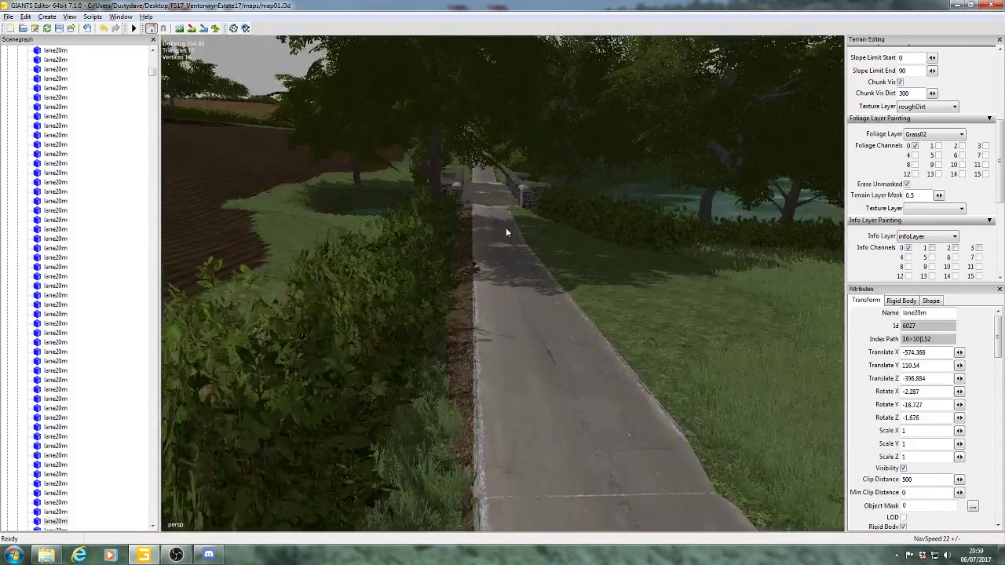
- Cross the ploughed fields back to the selected lane20m section beside the green field and clear the selection
left_click_drag(507, 231, 636, 260, "alt")
middle_click_drag(637, 260, 503, 311, "alt")
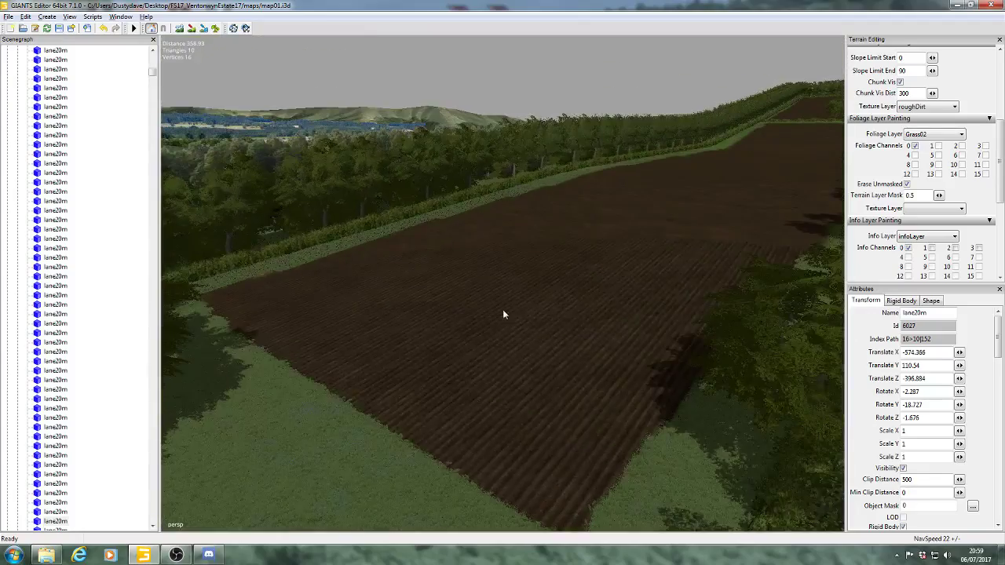
left_click_drag(503, 311, 614, 347, "alt")
middle_click_drag(614, 347, 554, 401, "alt")
left_click_drag(554, 402, 653, 233, "alt")
left_click_drag(544, 343, 453, 295, "alt")
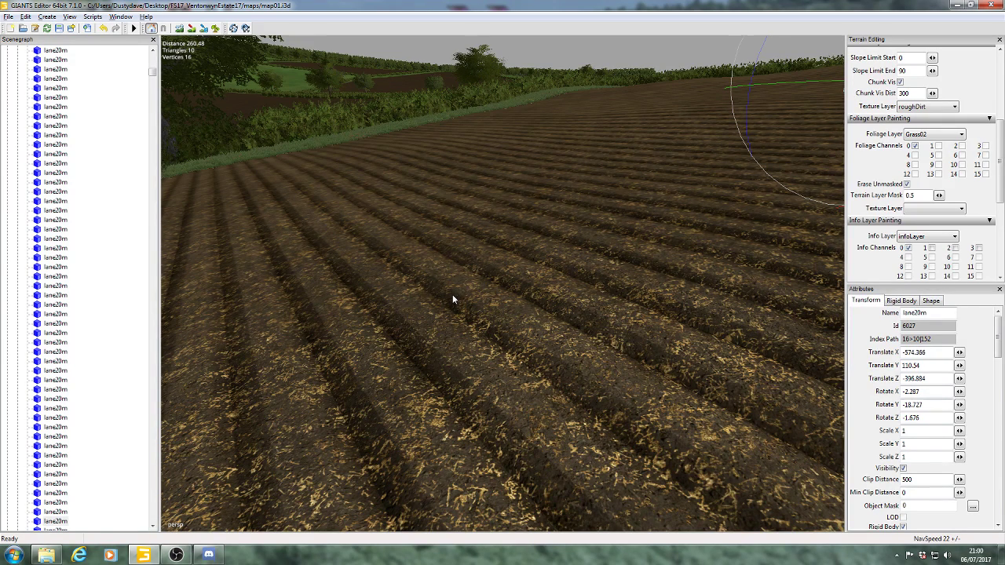
middle_click_drag(426, 277, 474, 310, "alt")
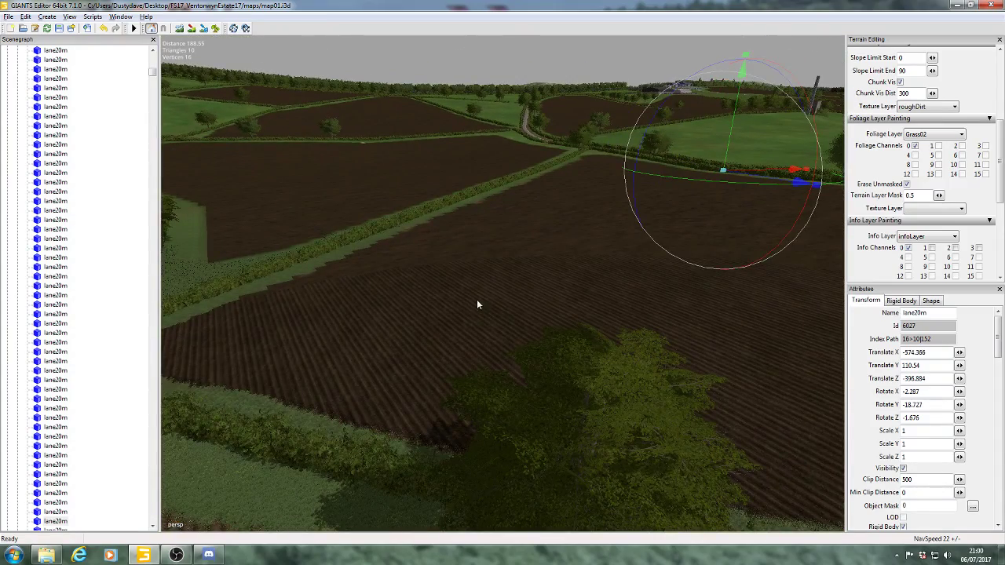
left_click_drag(476, 299, 361, 406, "alt")
scroll(361, 406, "up", 4)
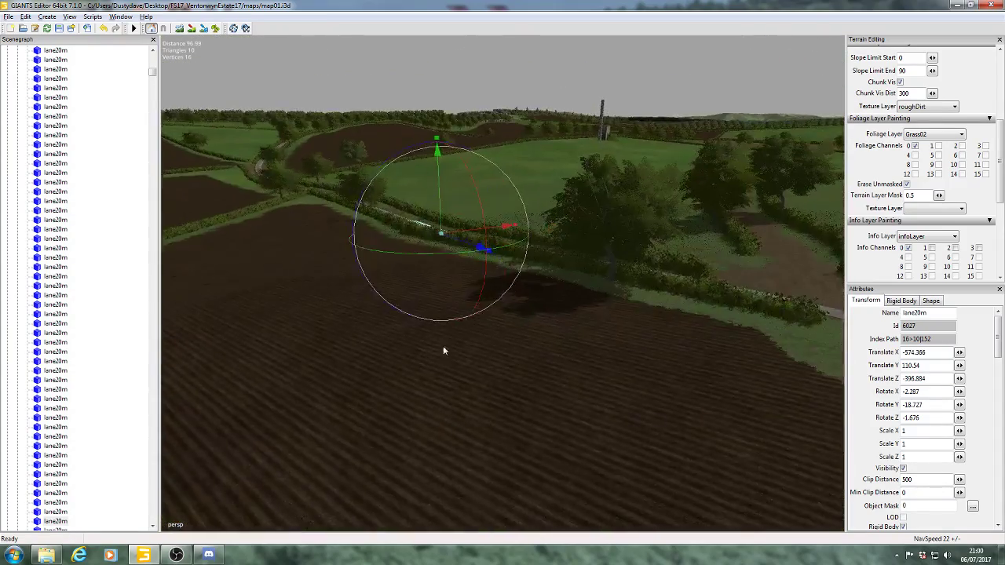
middle_click_drag(444, 350, 525, 350, "alt")
scroll(531, 312, "up", 5)
left_click_drag(532, 314, 149, 363, "alt")
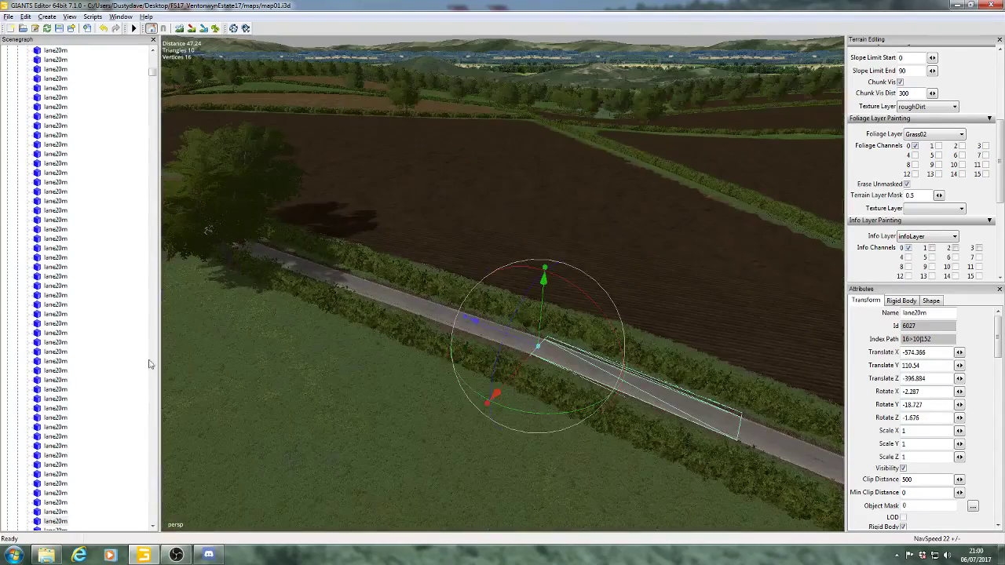
left_click(258, 350)
left_click_drag(563, 342, 536, 337, "alt")
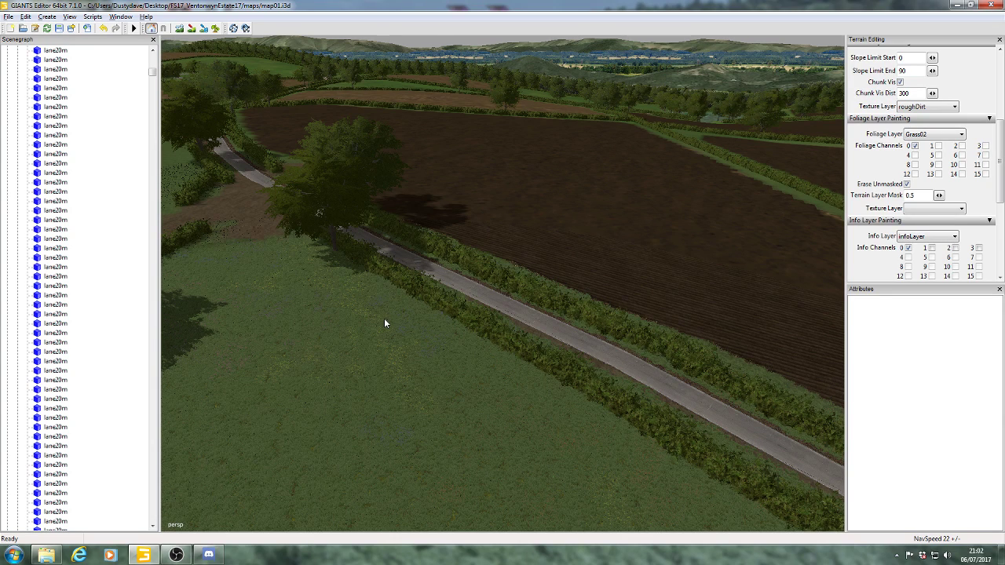
- Examine the ploughed field's furrows, ground undulations and boundary hedges from several directions
left_click_drag(418, 299, 517, 326, "alt")
scroll(507, 251, "up", 3)
scroll(507, 342, "up", 4)
scroll(507, 325, "up", 6)
scroll(505, 310, "down", 5)
scroll(573, 337, "down", 3)
scroll(536, 345, "up", 2)
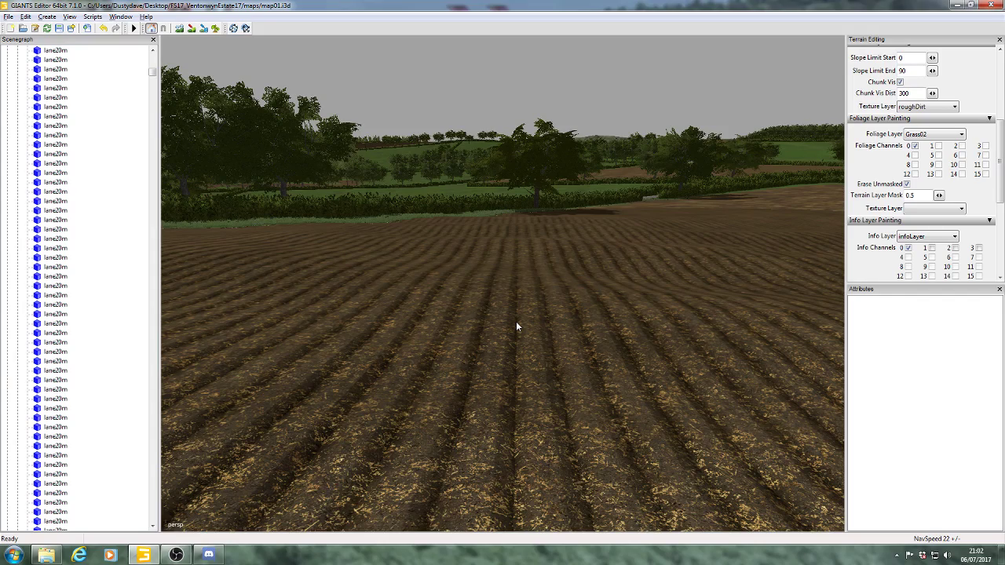
left_click_drag(516, 322, 522, 261, "alt")
scroll(645, 320, "up", 4)
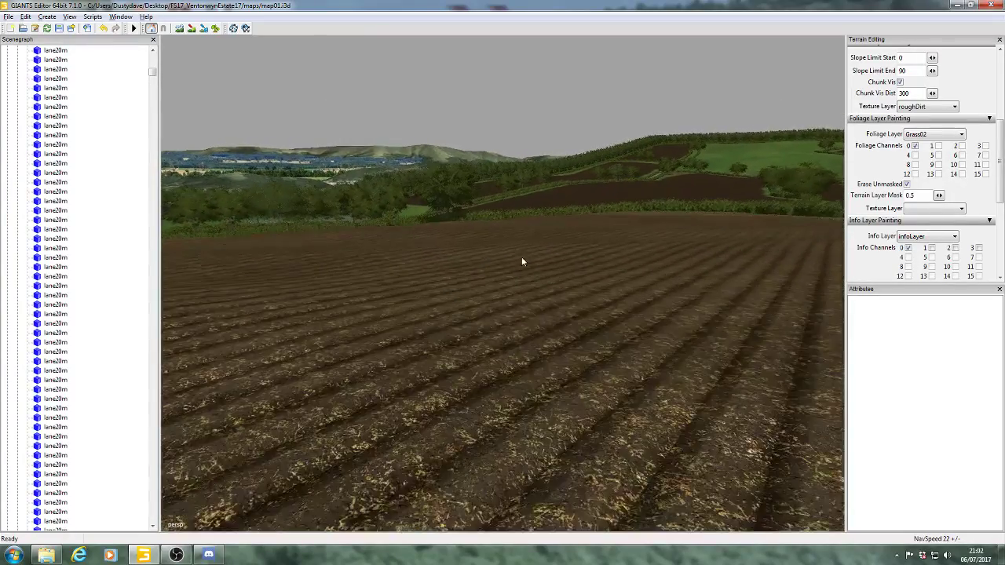
left_click_drag(581, 280, 358, 284, "alt")
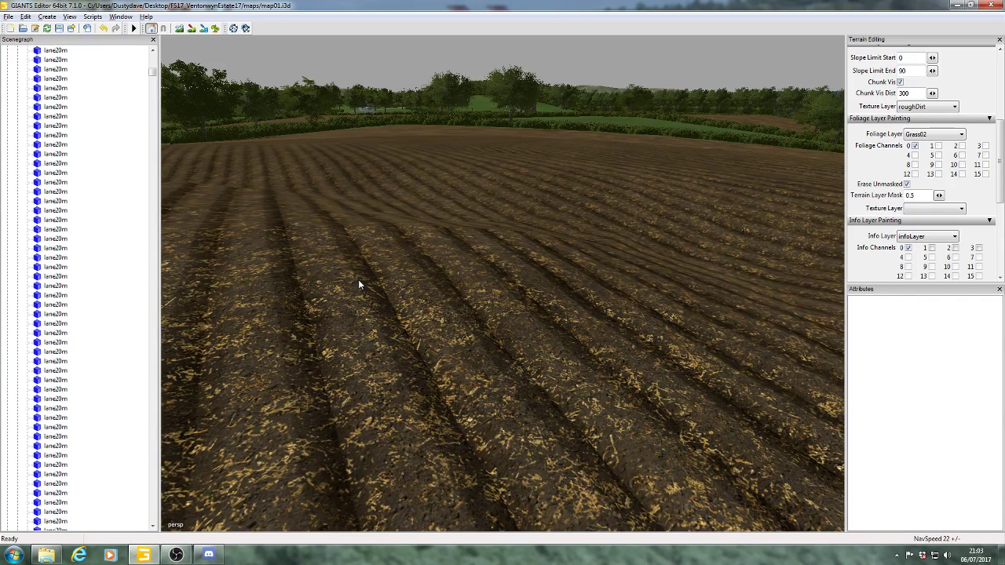
scroll(463, 279, "up", 2)
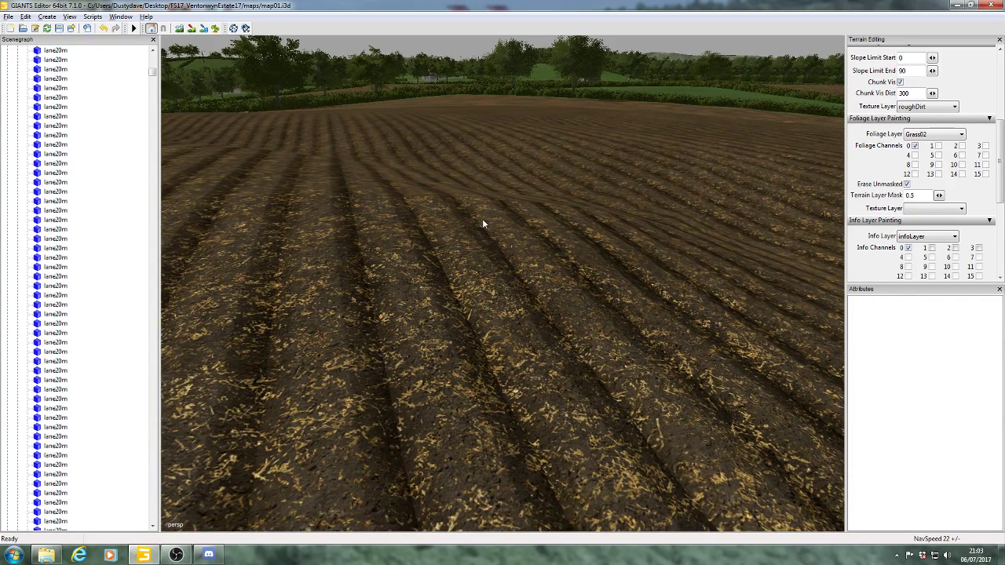
scroll(482, 218, "down", 3)
left_click_drag(475, 244, 636, 233, "alt")
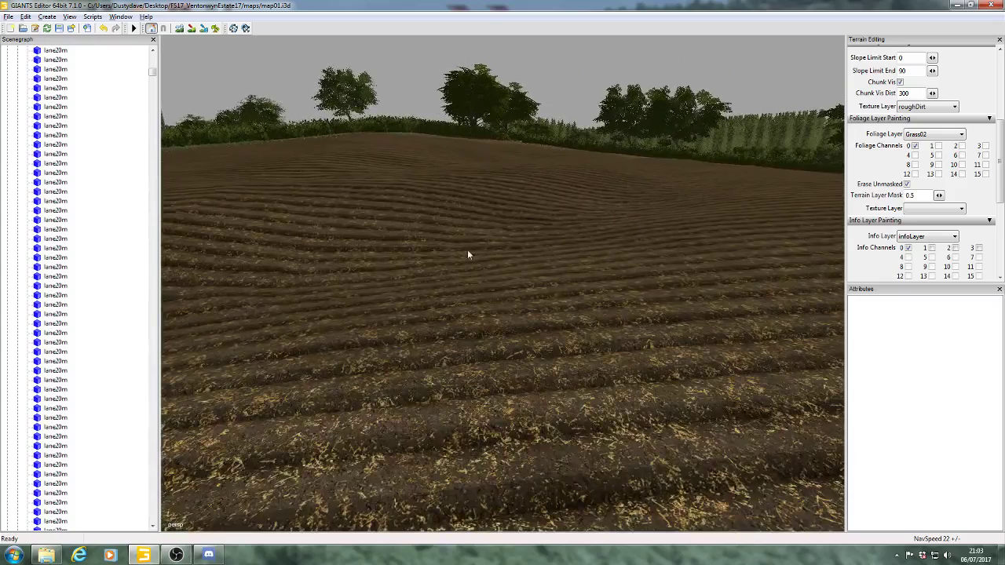
left_click_drag(466, 254, 499, 262, "alt")
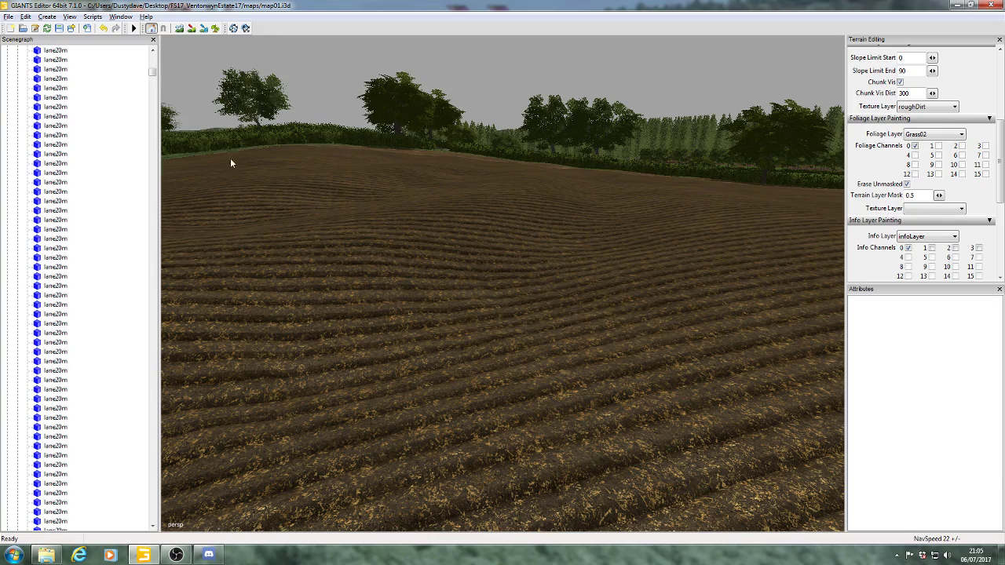
- Survey the map from above, covering the hedged fields, lanes, tree plantation and the farmyards beyond the large ploughed field
middle_click_drag(518, 151, 503, 341, "alt")
left_click_drag(503, 341, 543, 331, "alt")
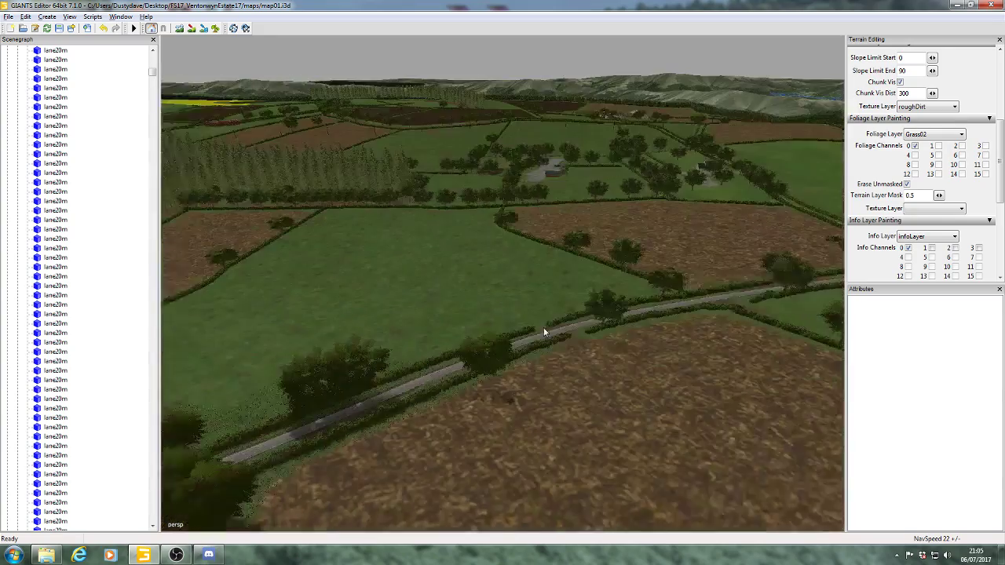
middle_click_drag(543, 331, 650, 400, "alt")
middle_click_drag(608, 243, 626, 273, "alt")
left_click_drag(626, 274, 493, 270, "alt")
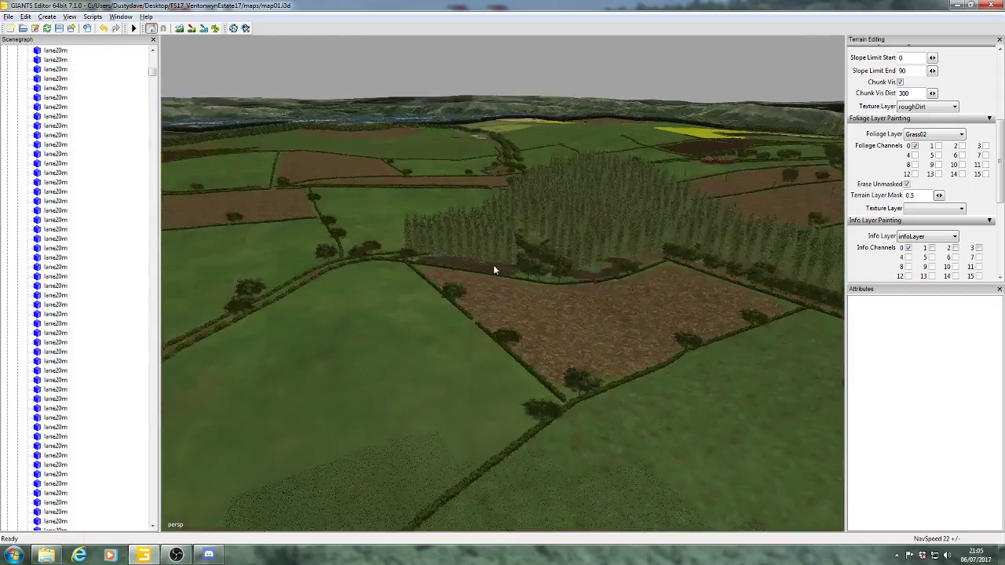
middle_click_drag(493, 270, 556, 330, "alt")
left_click_drag(556, 330, 611, 392, "alt")
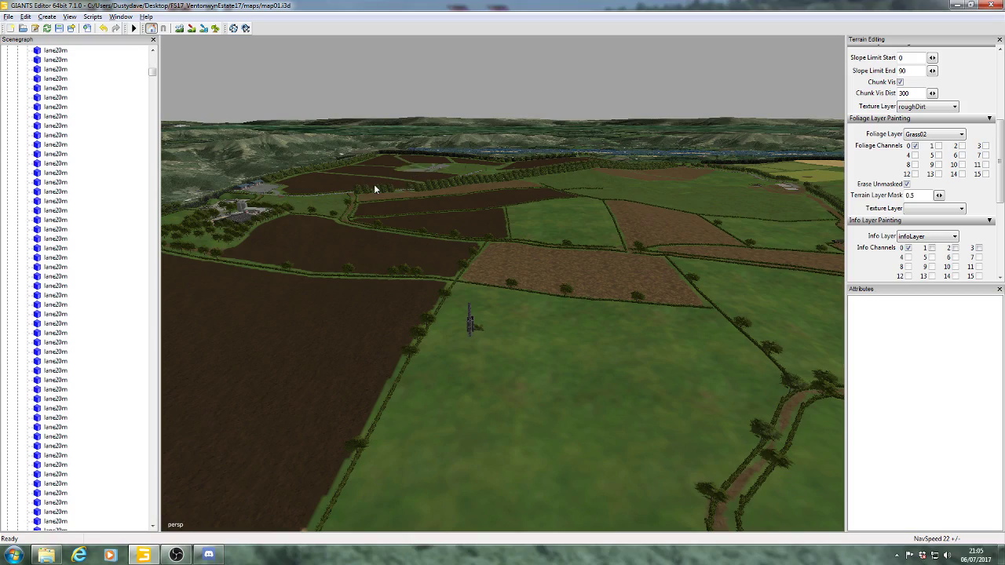
left_click_drag(373, 189, 373, 219, "alt")
left_click_drag(549, 219, 366, 222, "alt")
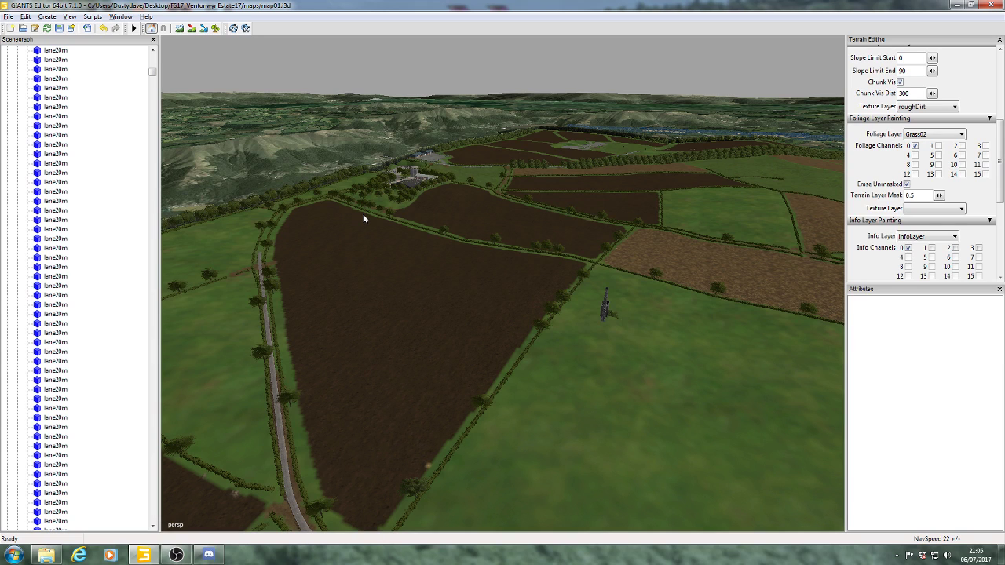
left_click_drag(361, 217, 446, 217, "alt")
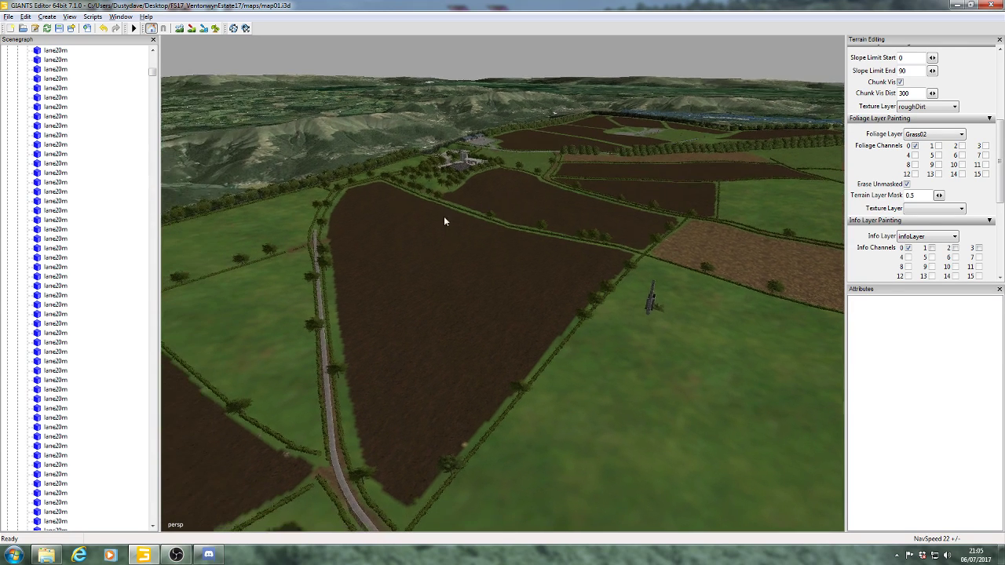
- Save the map file map01.i3d and look over the hedged dirt track leading to the tree plantation
left_click(59, 28)
left_click_drag(496, 220, 553, 222, "alt")
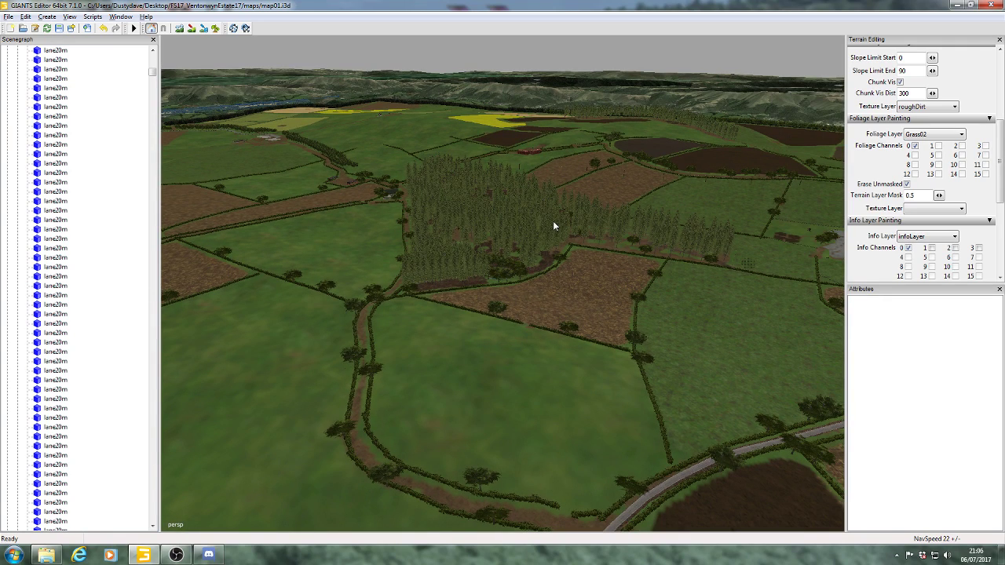
left_click_drag(579, 225, 513, 231, "alt")
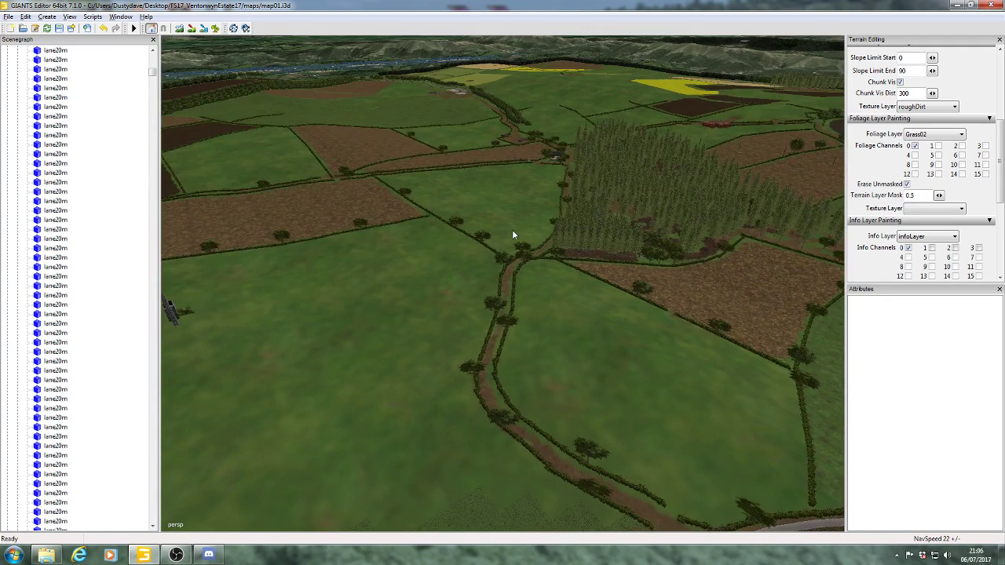